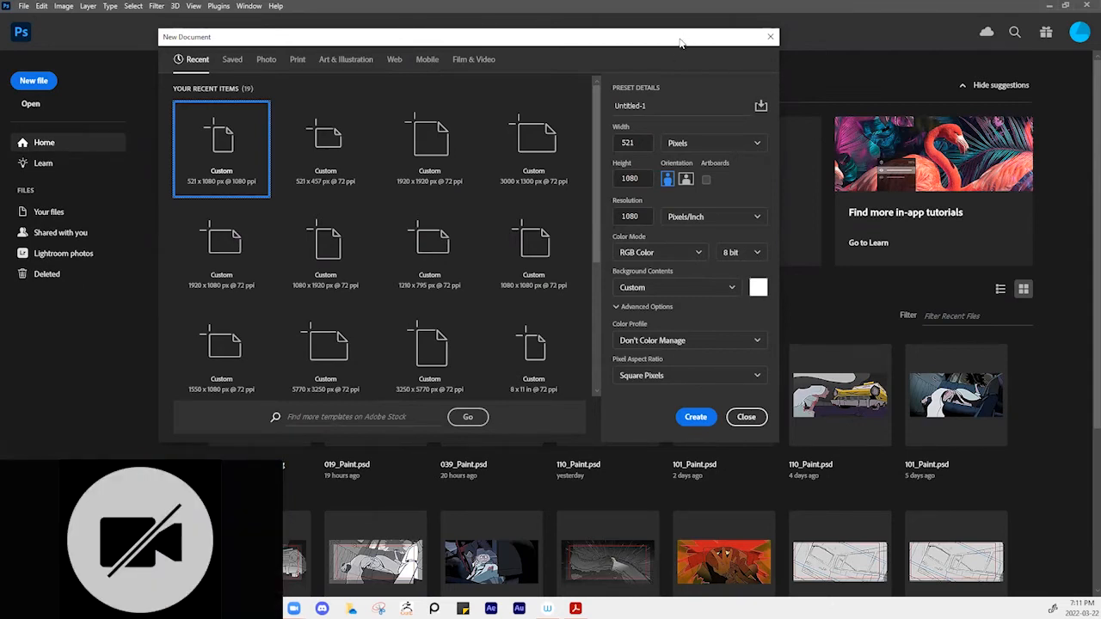
Set the new document's width to 1080 pixels
{"action": "left_click_drag", "start_coordinate": [681, 41], "coordinate": [676, 44]}
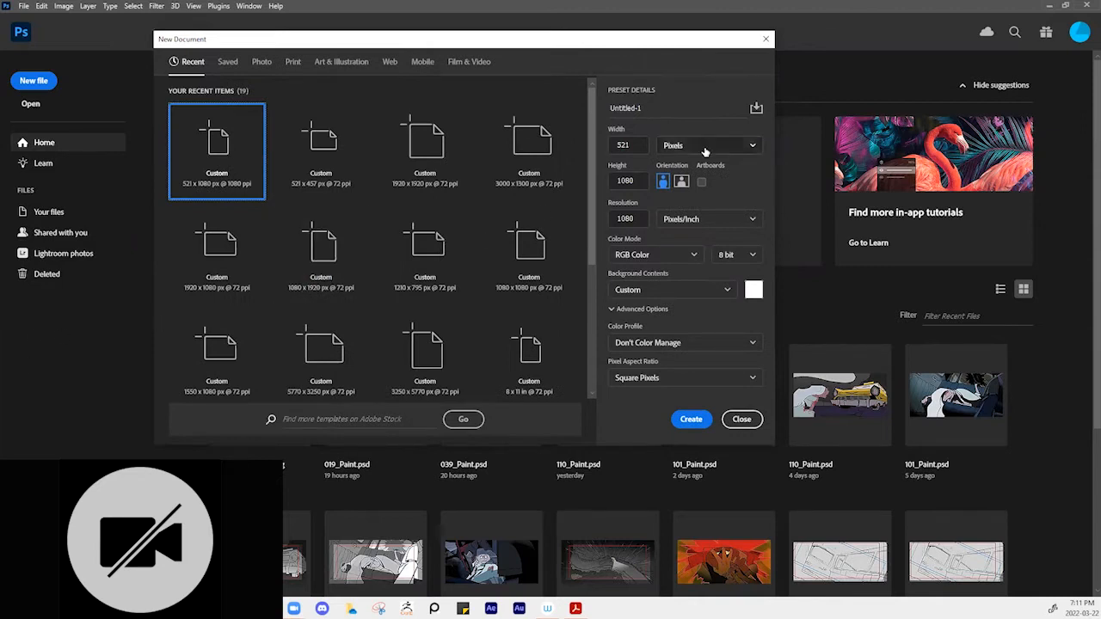
{"action": "double_click", "coordinate": [634, 145]}
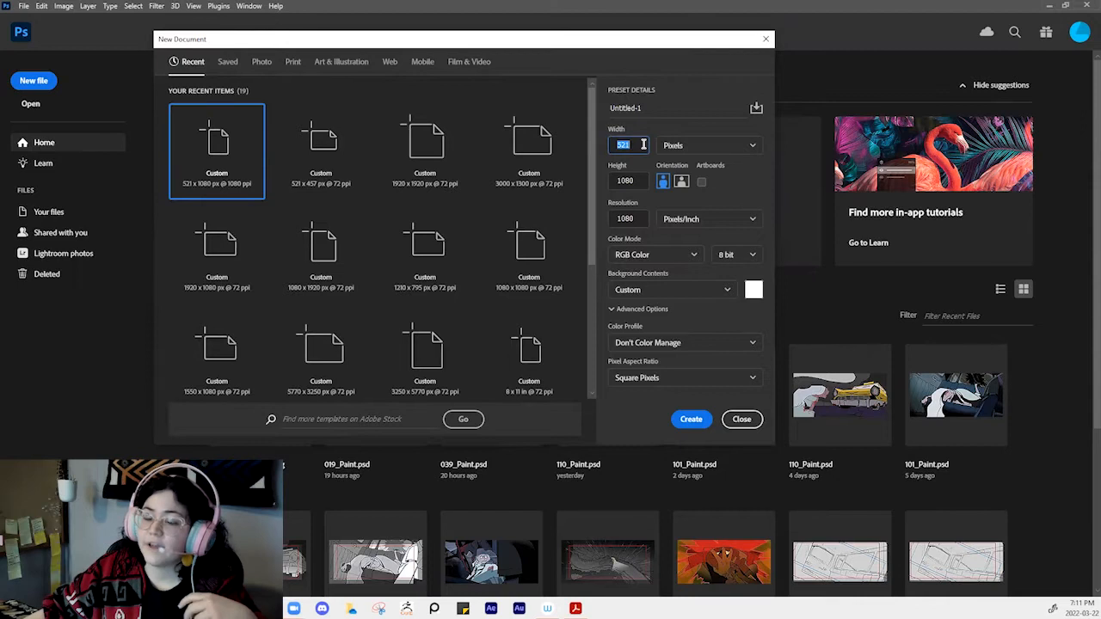
{"action": "type", "text": "10"}
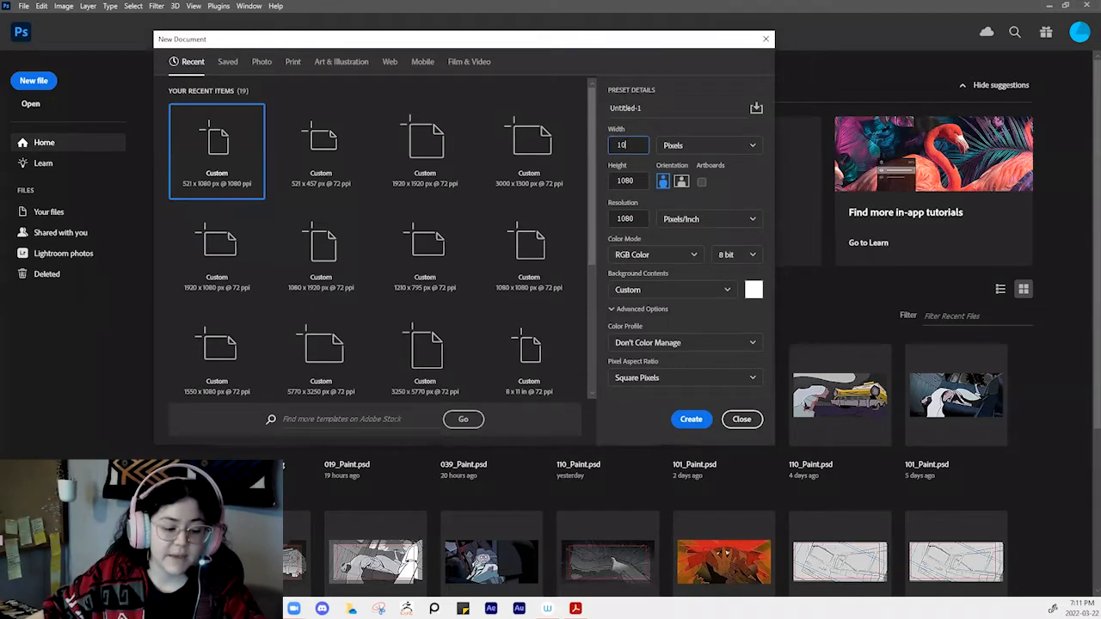
{"action": "type", "text": "80"}
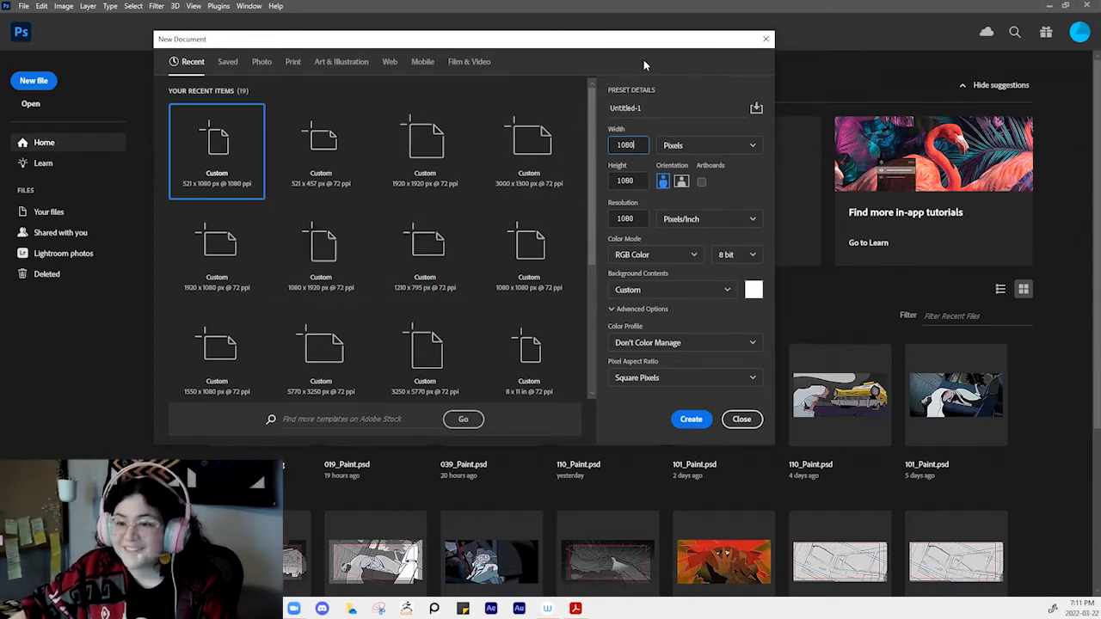
Try inches as the size unit, return to pixels, and create the 1080 x 1080 px document
{"action": "left_click", "coordinate": [675, 146]}
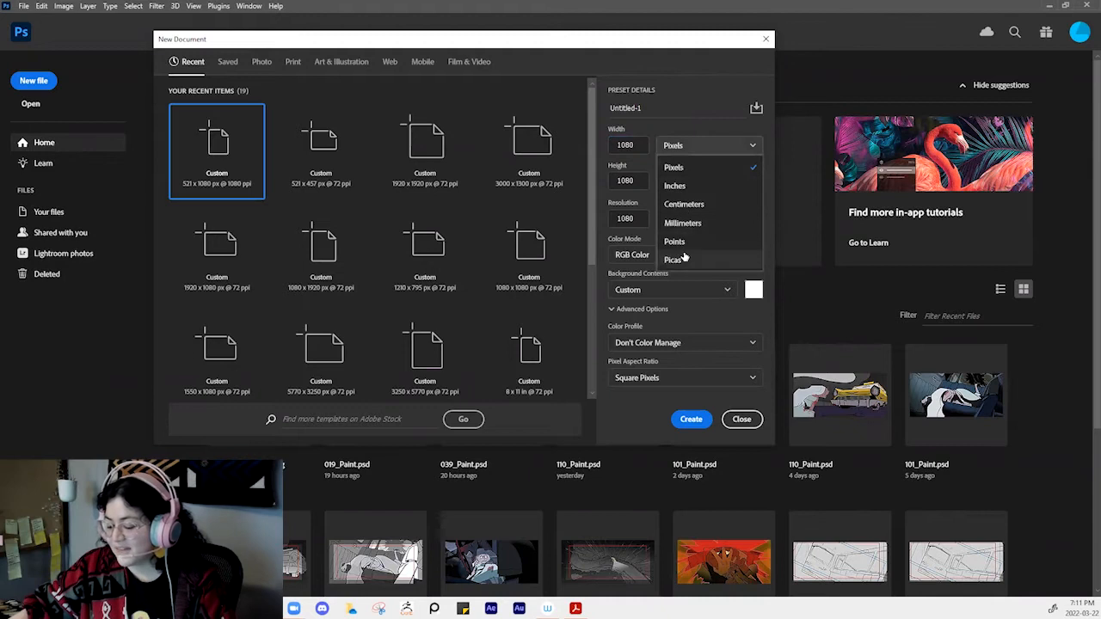
{"action": "left_click", "coordinate": [679, 185]}
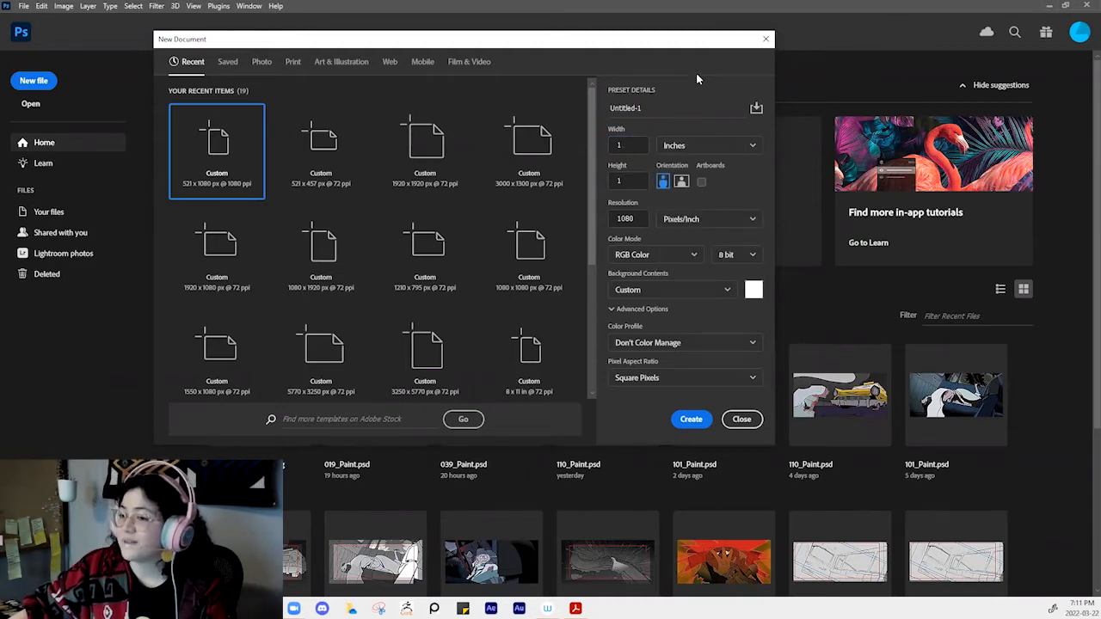
{"action": "left_click", "coordinate": [685, 151]}
{"action": "left_click", "coordinate": [674, 166]}
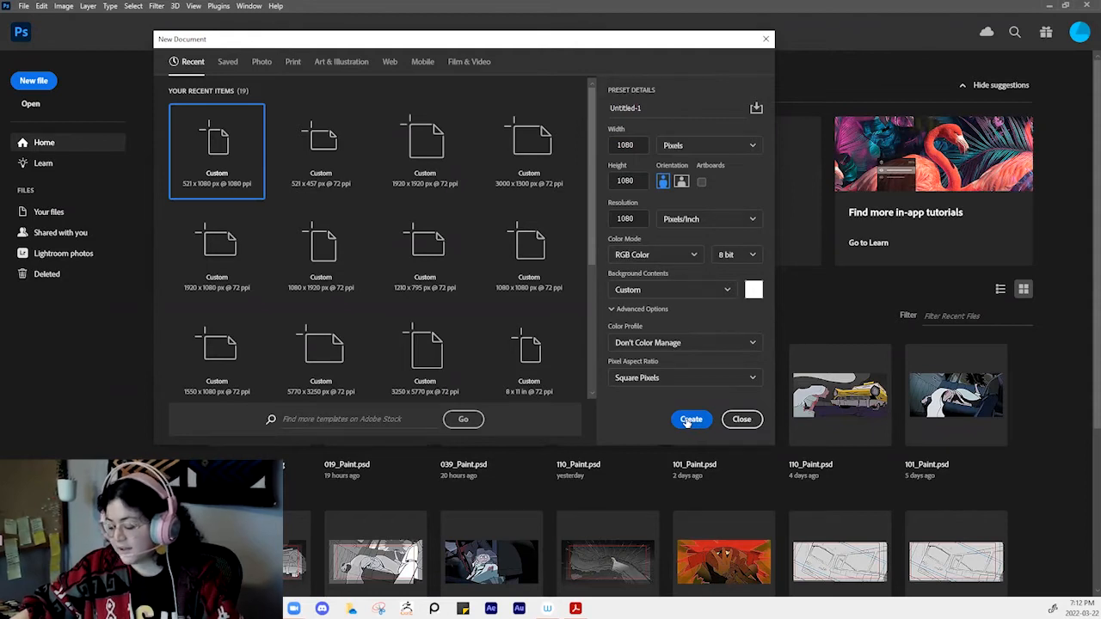
{"action": "left_click", "coordinate": [689, 419]}
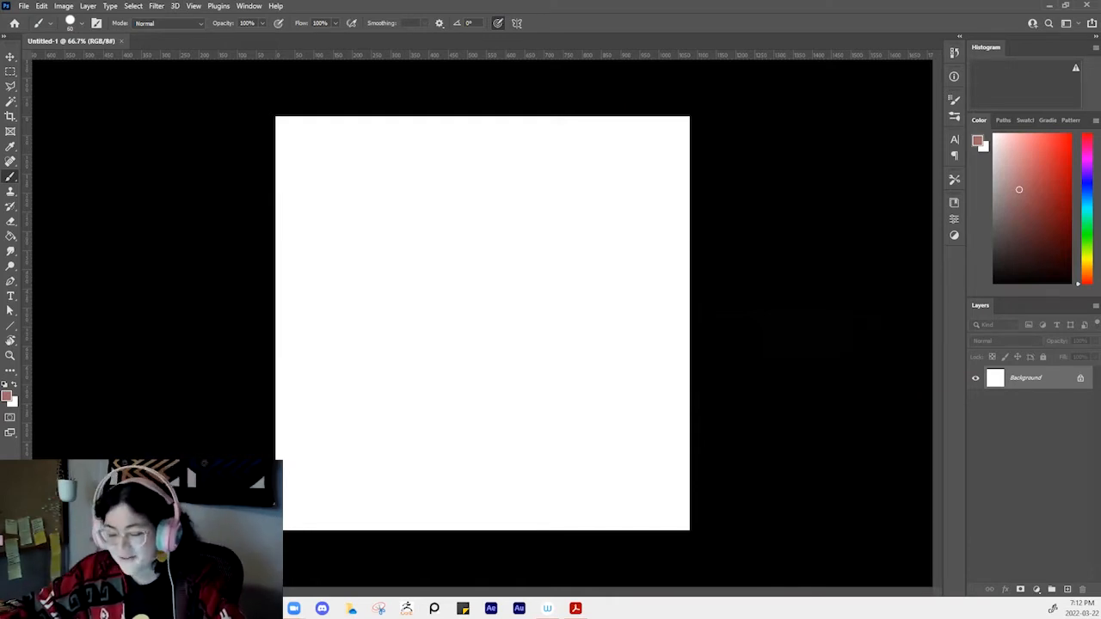
Place the SSU_to_Colour_V3 drawing from the Downloads folder on the canvas and delete it again
{"action": "key", "text": "alt+Tab"}
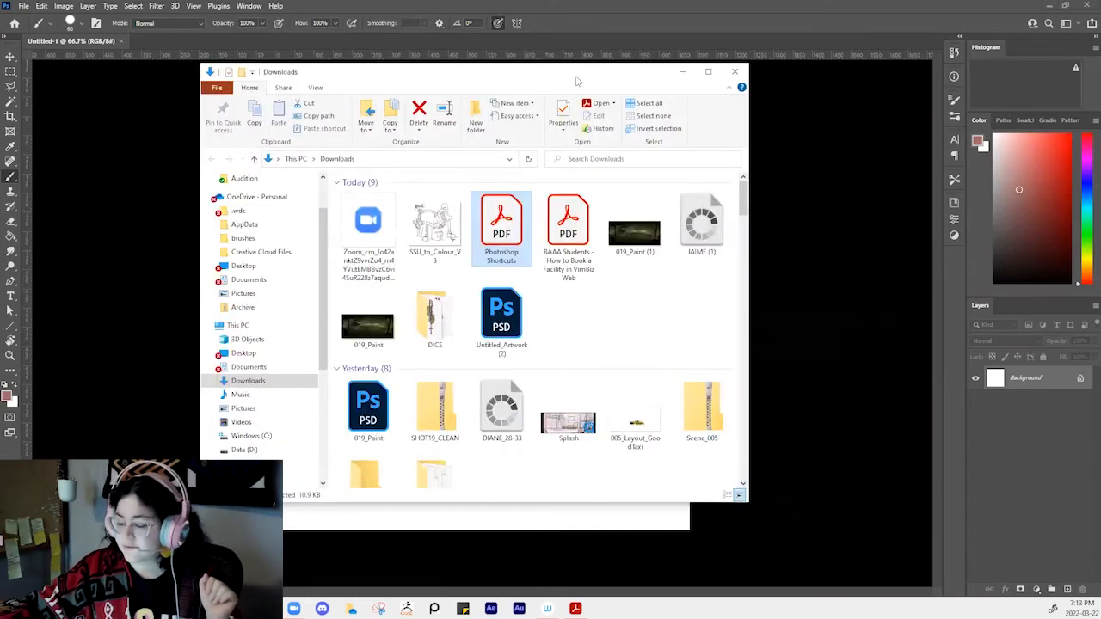
{"action": "left_click_drag", "start_coordinate": [576, 80], "coordinate": [831, 181]}
{"action": "key", "text": "Left"}
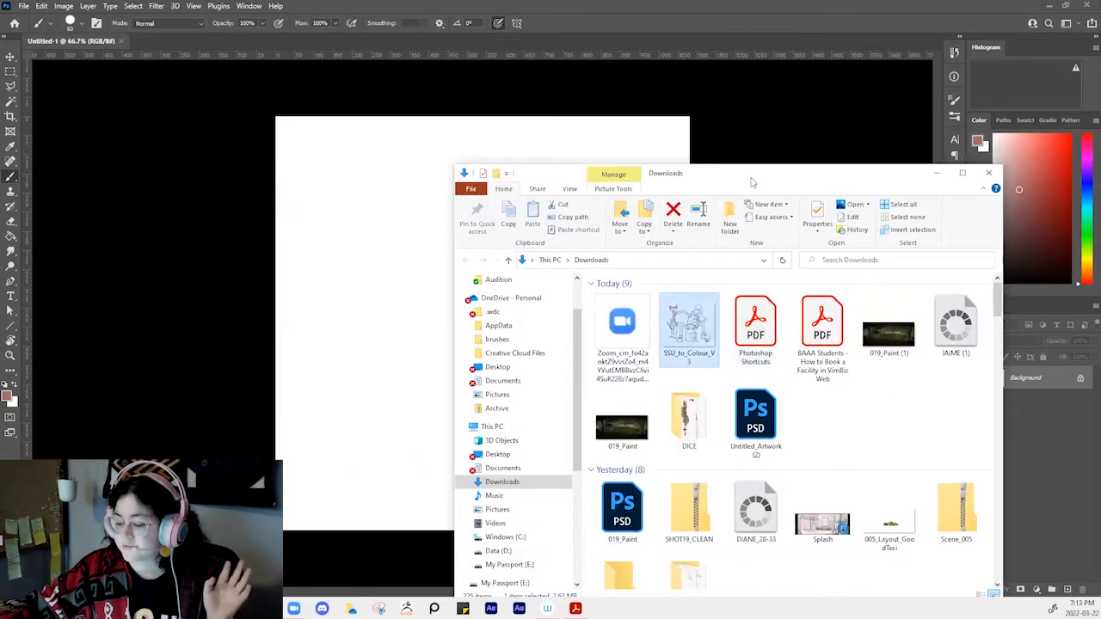
{"action": "left_click_drag", "start_coordinate": [763, 178], "coordinate": [921, 153]}
{"action": "left_click_drag", "start_coordinate": [854, 312], "coordinate": [487, 324]}
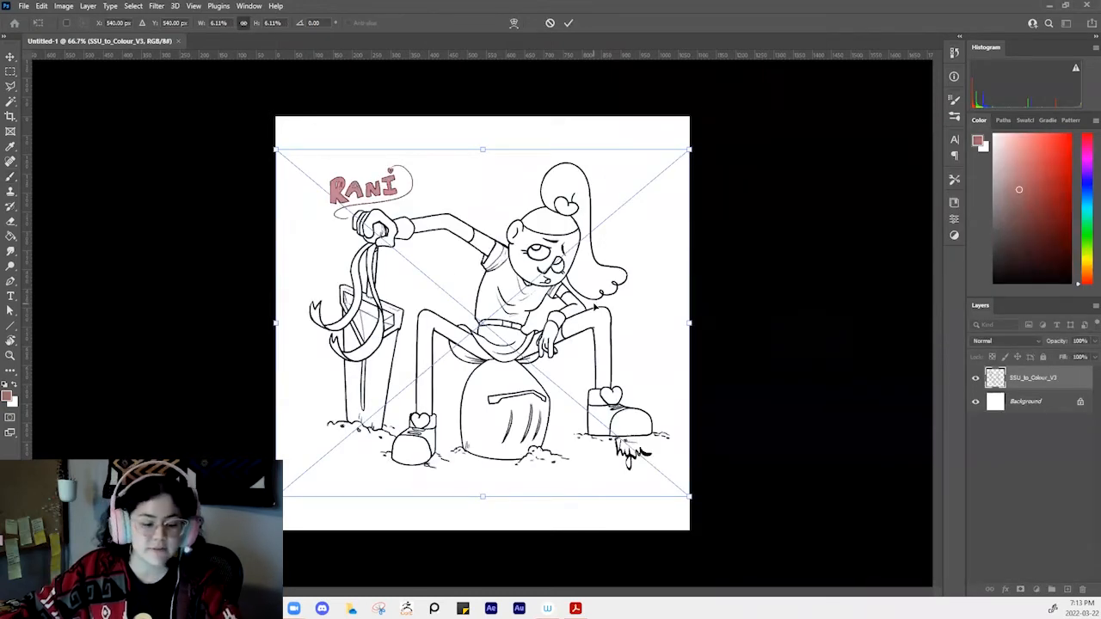
{"action": "key", "text": "Return"}
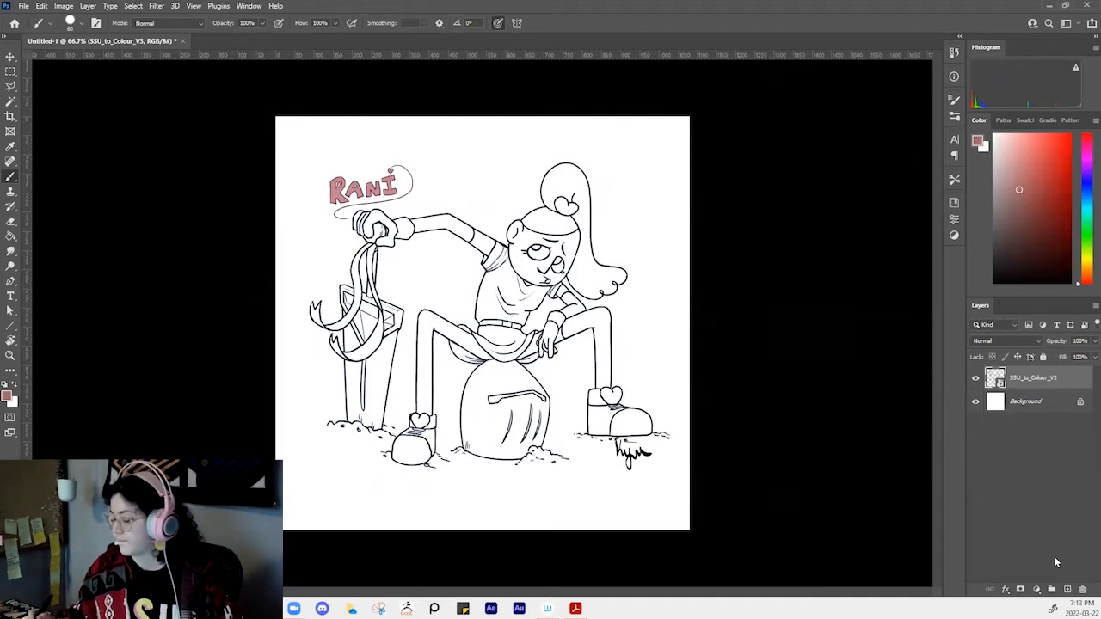
{"action": "key", "text": "Delete"}
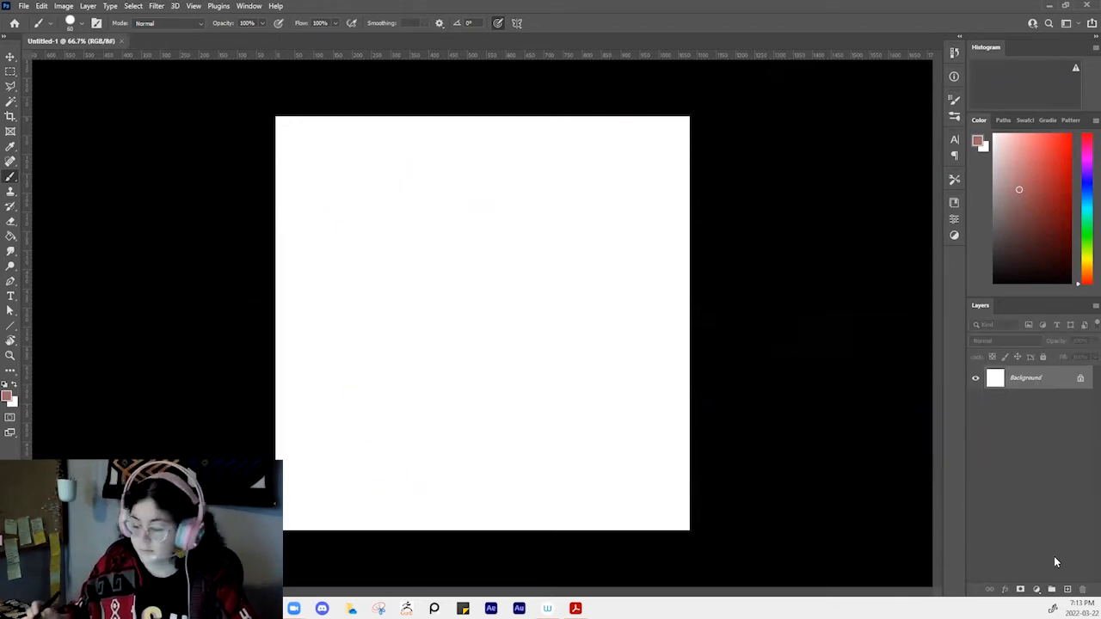
Add a new layer and reset the colours to default black and white, undoing the test brush strokes
{"action": "left_click", "coordinate": [1067, 589]}
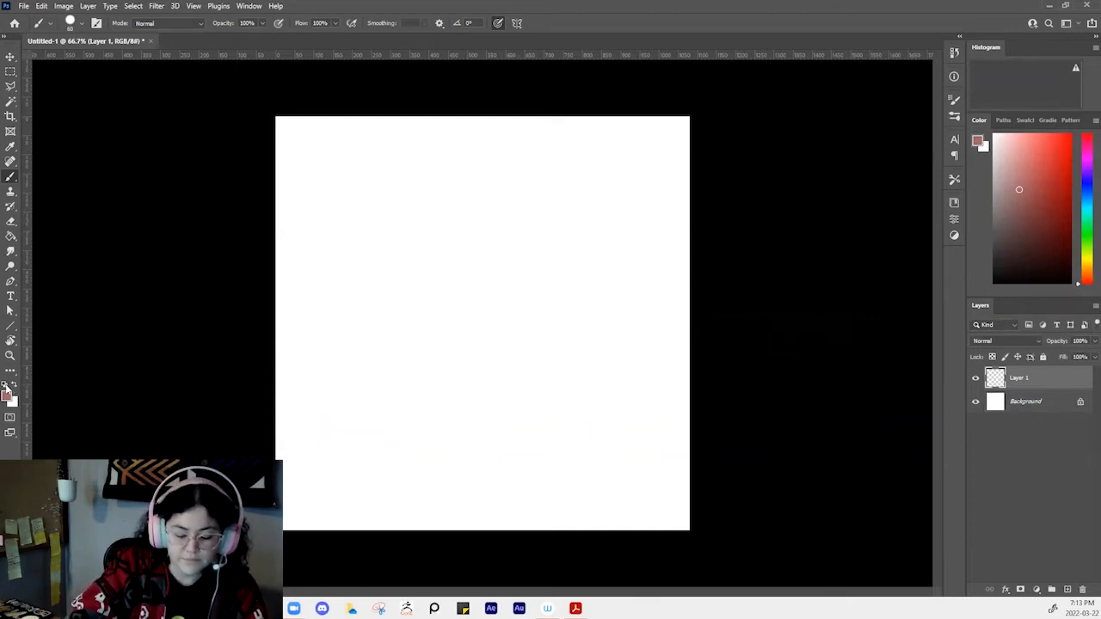
{"action": "key", "text": "d"}
{"action": "mouse_move", "coordinate": [434, 257]}
{"action": "left_mouse_down"}
{"action": "mouse_move", "coordinate": [530, 375]}
{"action": "mouse_move", "coordinate": [600, 366]}
{"action": "left_mouse_up"}
{"action": "key", "text": "ctrl+z"}
{"action": "mouse_move", "coordinate": [469, 253]}
{"action": "left_mouse_down"}
{"action": "mouse_move", "coordinate": [497, 247]}
{"action": "mouse_move", "coordinate": [546, 290]}
{"action": "left_mouse_up"}
{"action": "key", "text": "ctrl+z"}
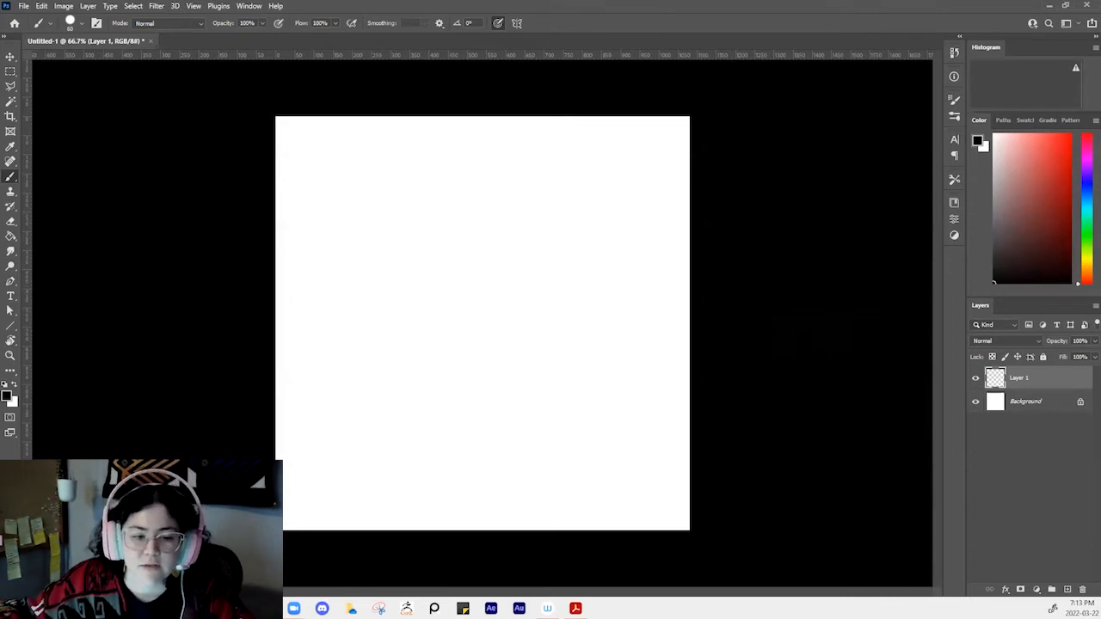
Place the SSU_to_Colour_V3 drawing from the Downloads folder on the canvas at its fitted size
{"action": "key", "text": "alt+Tab"}
{"action": "left_click_drag", "start_coordinate": [865, 277], "coordinate": [417, 329]}
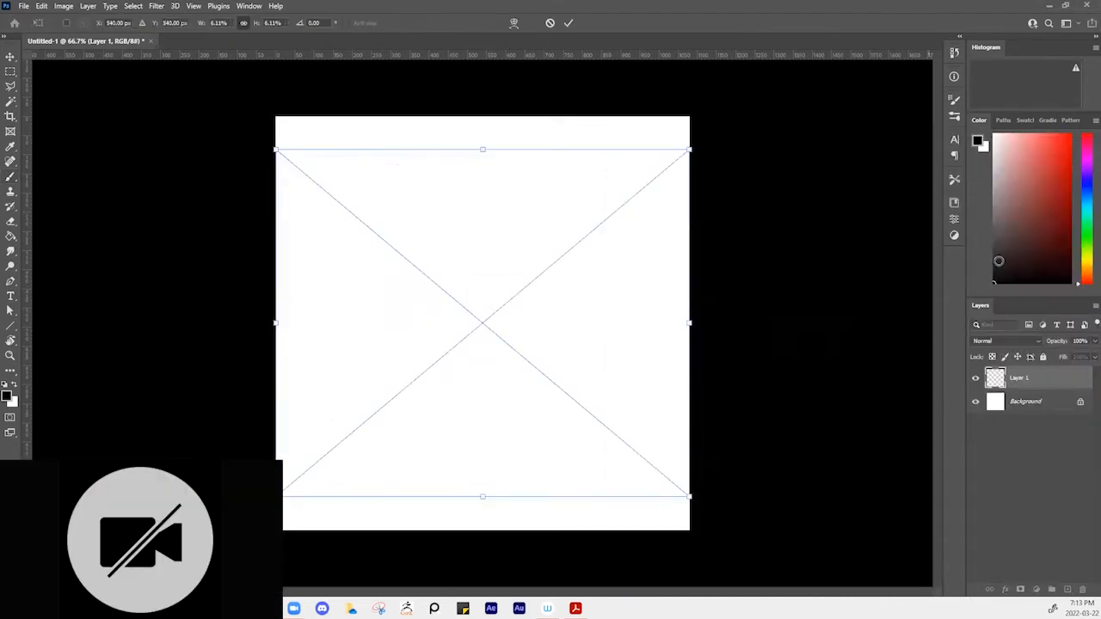
{"action": "key", "text": "Return"}
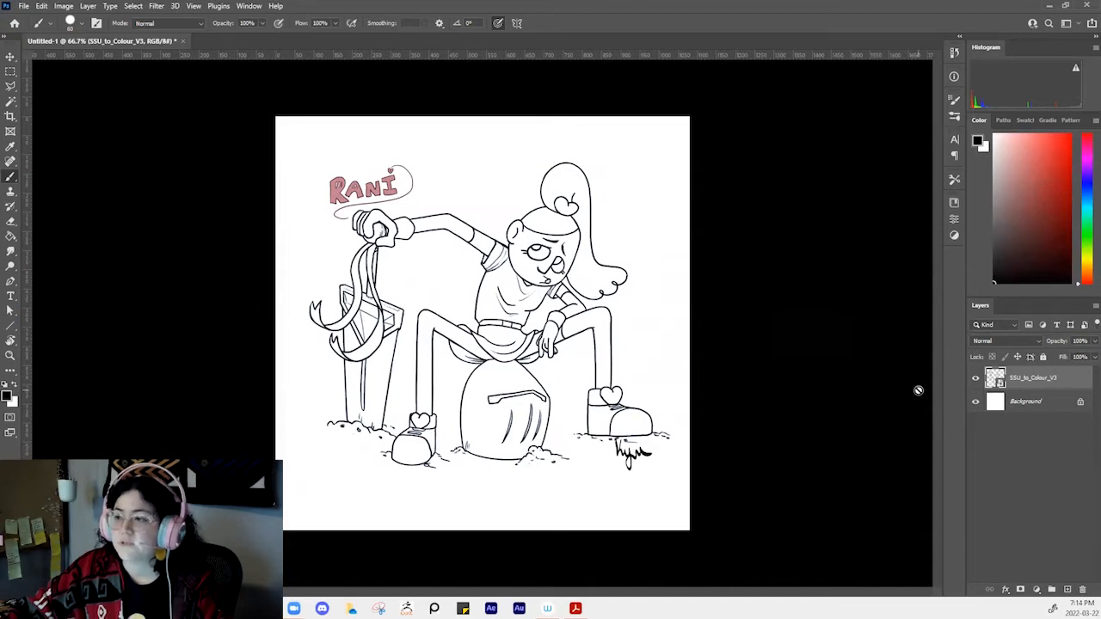
Toggle the layer visibility so that the drawing is hidden and the white Background is shown
{"action": "left_click", "coordinate": [977, 403]}
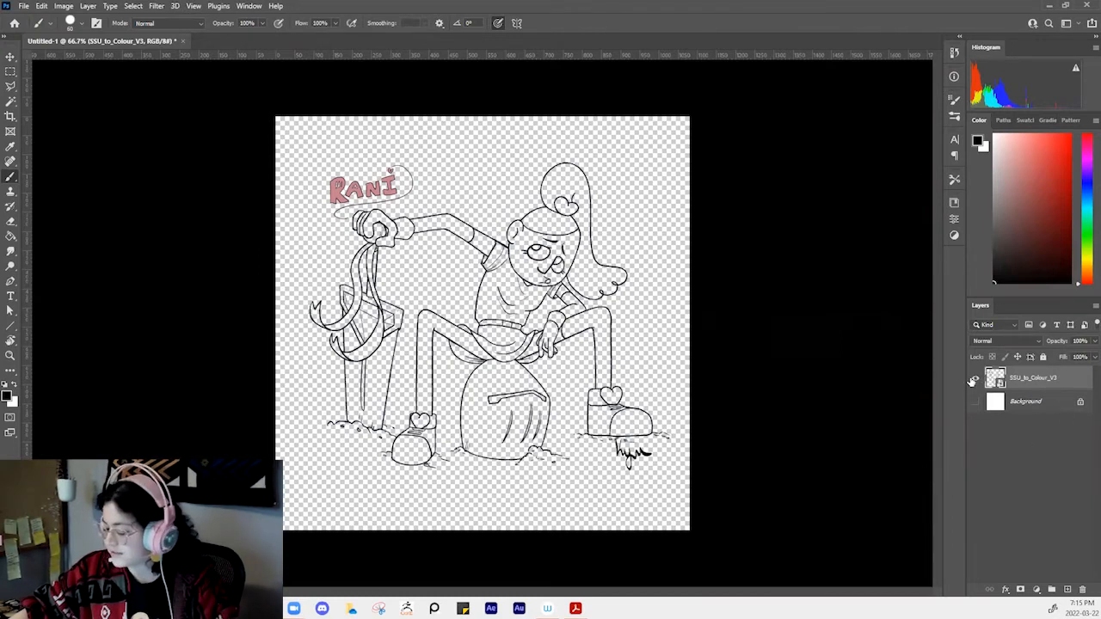
{"action": "left_click", "coordinate": [973, 380]}
{"action": "left_click", "coordinate": [975, 402]}
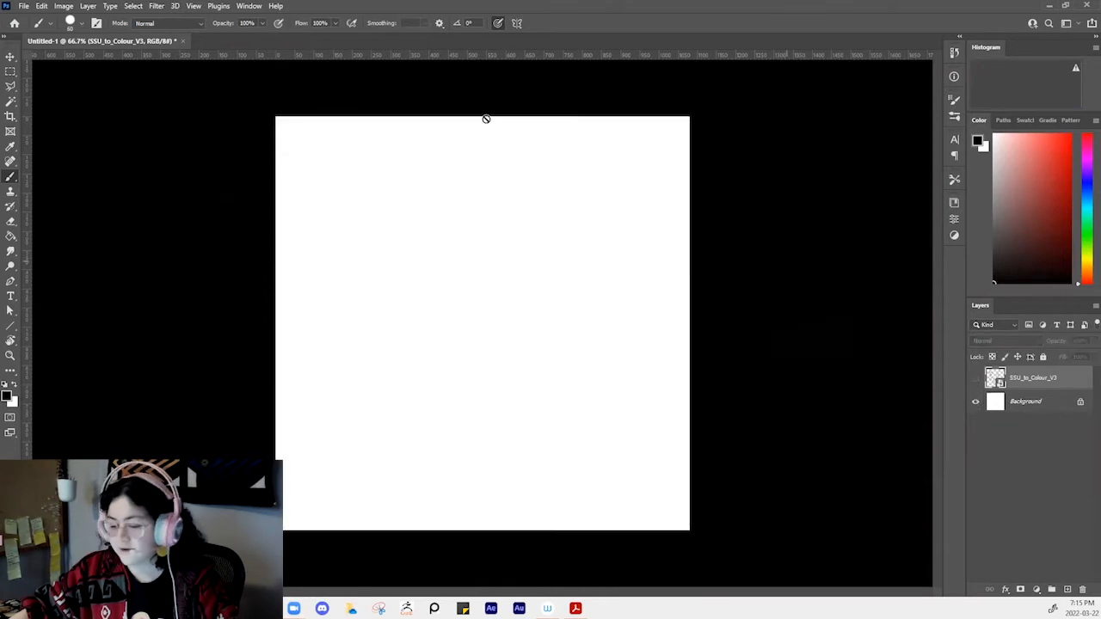
Add a new layer above the hidden drawing, try two black brush strokes on it and undo them
{"action": "left_click", "coordinate": [1068, 589]}
{"action": "mouse_move", "coordinate": [340, 153]}
{"action": "left_mouse_down"}
{"action": "mouse_move", "coordinate": [376, 229]}
{"action": "mouse_move", "coordinate": [474, 178]}
{"action": "left_mouse_up"}
{"action": "mouse_move", "coordinate": [335, 131]}
{"action": "left_mouse_down"}
{"action": "mouse_move", "coordinate": [409, 182]}
{"action": "mouse_move", "coordinate": [519, 176]}
{"action": "left_mouse_up"}
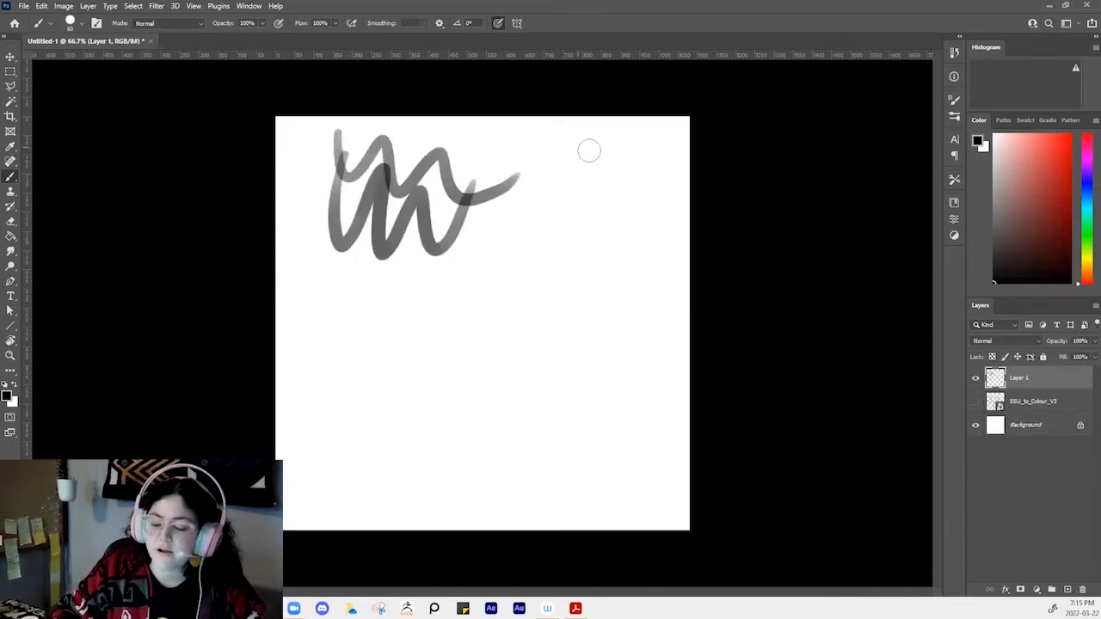
{"action": "key", "text": "ctrl+z"}
{"action": "key", "text": "ctrl+z"}
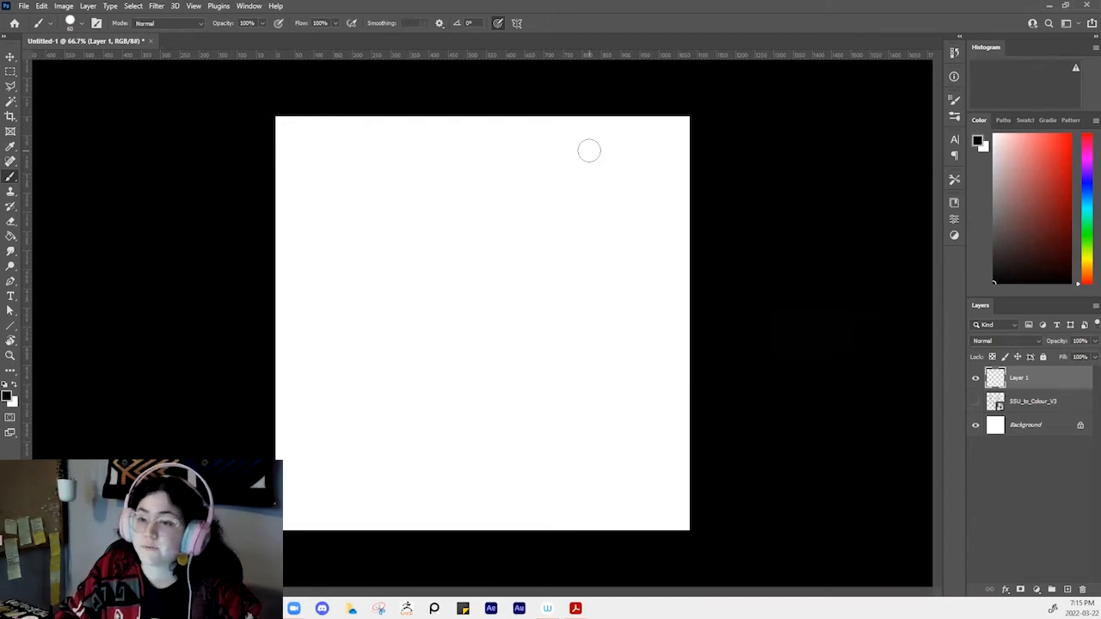
Paint a wavy pressure-test stroke across the upper canvas and look at the brush presets
{"action": "mouse_move", "coordinate": [320, 157]}
{"action": "left_mouse_down"}
{"action": "mouse_move", "coordinate": [351, 179]}
{"action": "mouse_move", "coordinate": [350, 160]}
{"action": "mouse_move", "coordinate": [378, 165]}
{"action": "mouse_move", "coordinate": [381, 178]}
{"action": "mouse_move", "coordinate": [390, 160]}
{"action": "mouse_move", "coordinate": [423, 182]}
{"action": "mouse_move", "coordinate": [517, 162]}
{"action": "mouse_move", "coordinate": [532, 197]}
{"action": "mouse_move", "coordinate": [612, 176]}
{"action": "left_mouse_up"}
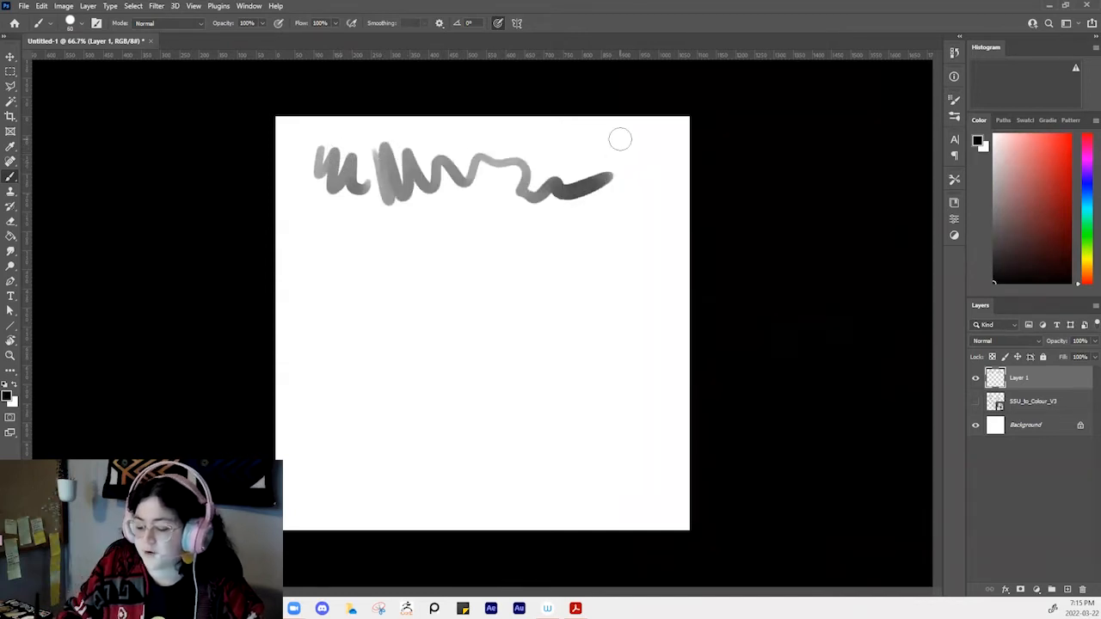
{"action": "right_click", "coordinate": [369, 164]}
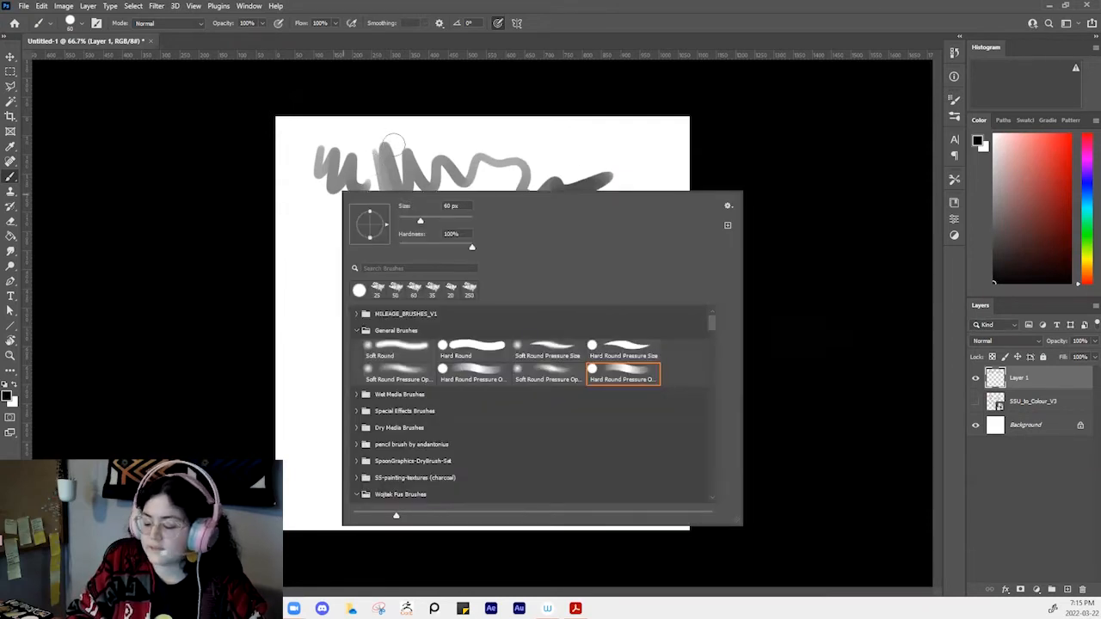
{"action": "left_click", "coordinate": [658, 7]}
{"action": "right_click", "coordinate": [495, 148]}
{"action": "left_click", "coordinate": [551, 7]}
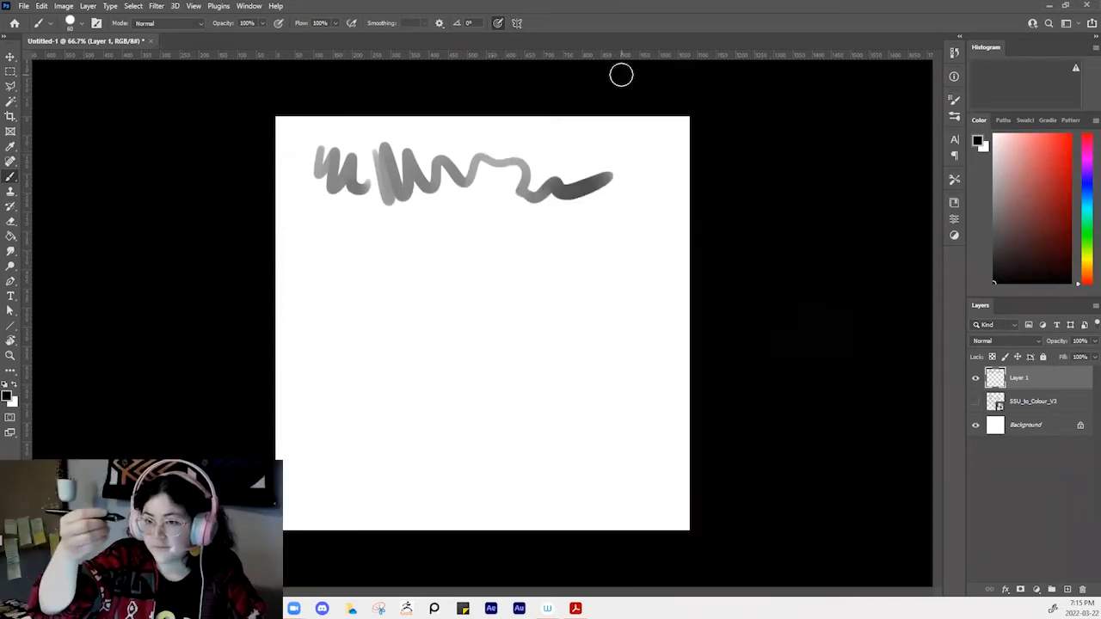
Set the brush to 59 px with 33% hardness and paint soft zigzag test strokes across the middle of the canvas
{"action": "right_click", "coordinate": [378, 216]}
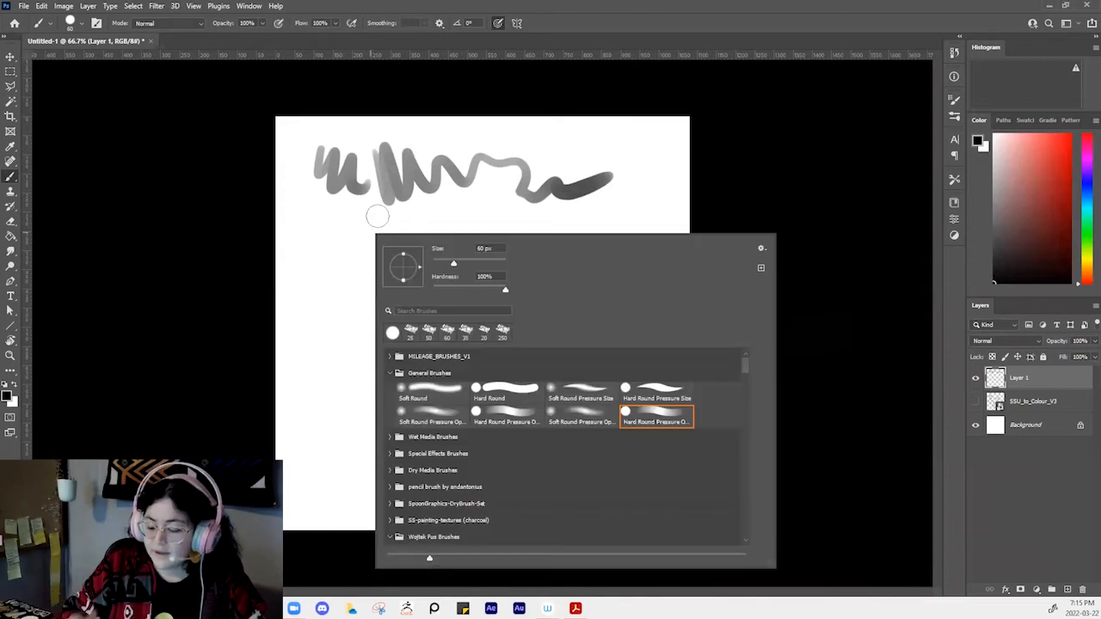
{"action": "left_click_drag", "start_coordinate": [478, 265], "coordinate": [442, 272]}
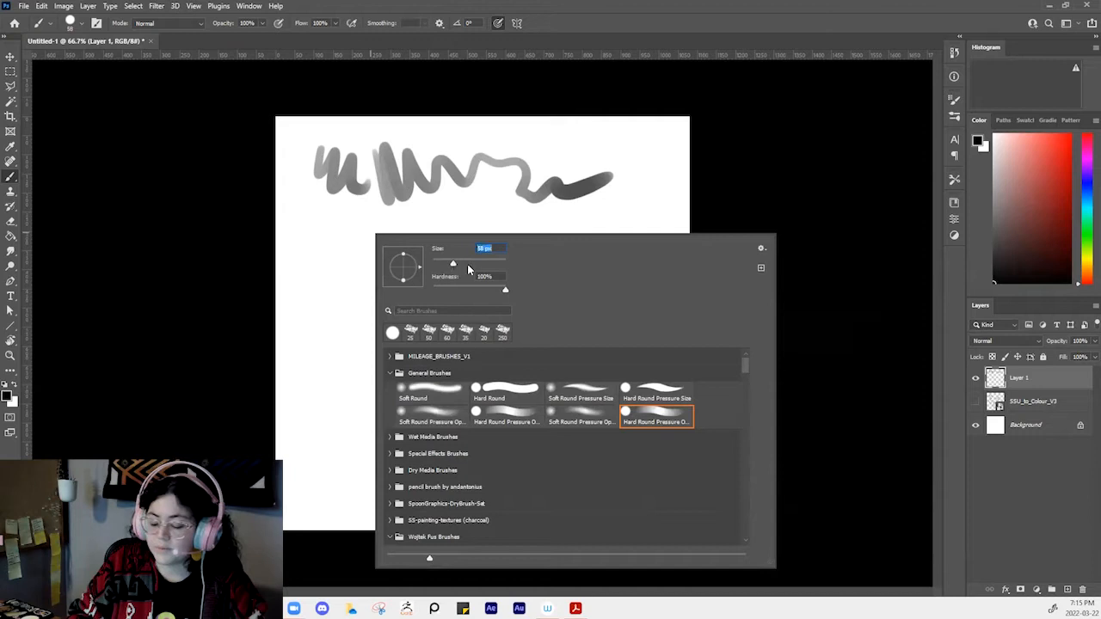
{"action": "left_click_drag", "start_coordinate": [504, 291], "coordinate": [458, 288]}
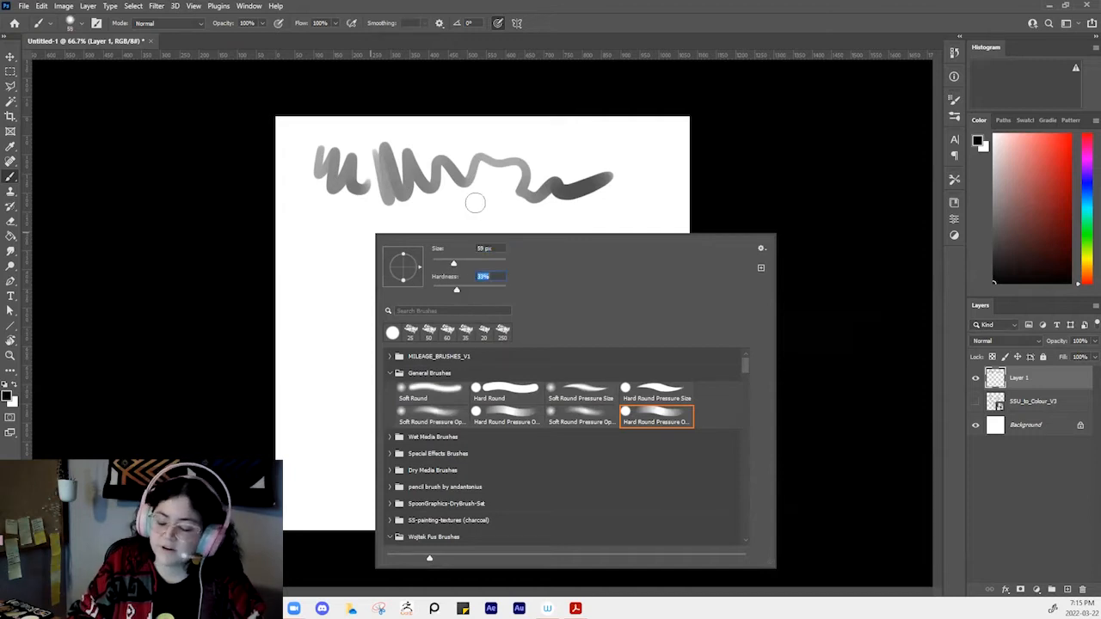
{"action": "left_click", "coordinate": [352, 227]}
{"action": "mouse_move", "coordinate": [352, 226]}
{"action": "left_mouse_down"}
{"action": "mouse_move", "coordinate": [386, 307]}
{"action": "mouse_move", "coordinate": [501, 335]}
{"action": "mouse_move", "coordinate": [625, 237]}
{"action": "left_mouse_up"}
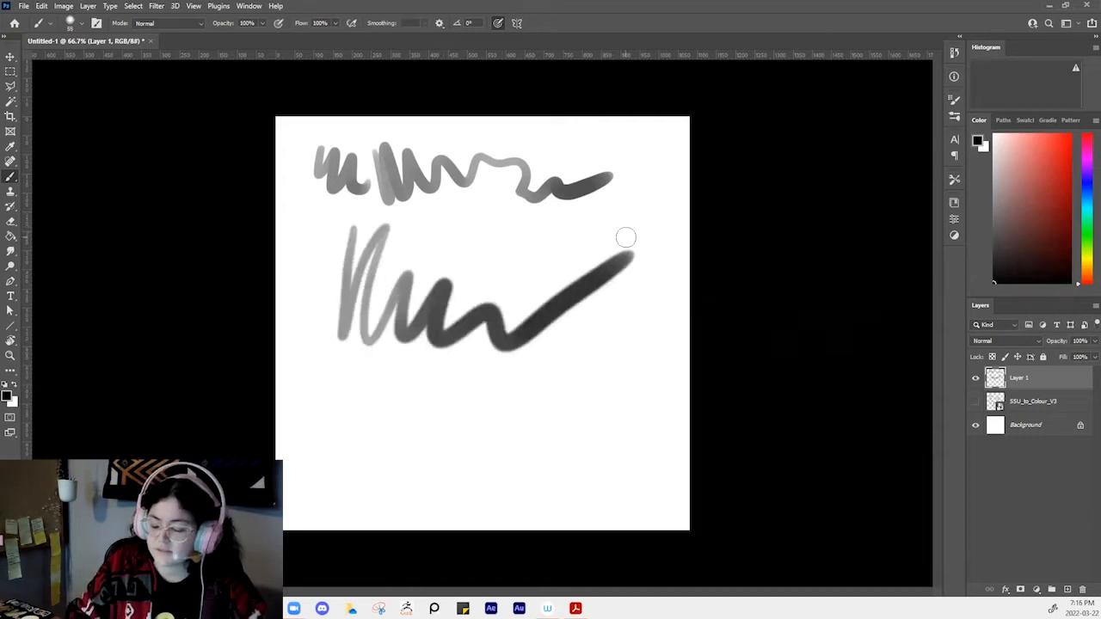
{"action": "left_click_drag", "start_coordinate": [525, 229], "coordinate": [616, 200]}
Set the brush hardness to 100% and paint hard-edged diagonal strokes over the soft ones, comparing the edges up close
{"action": "right_click", "coordinate": [407, 255]}
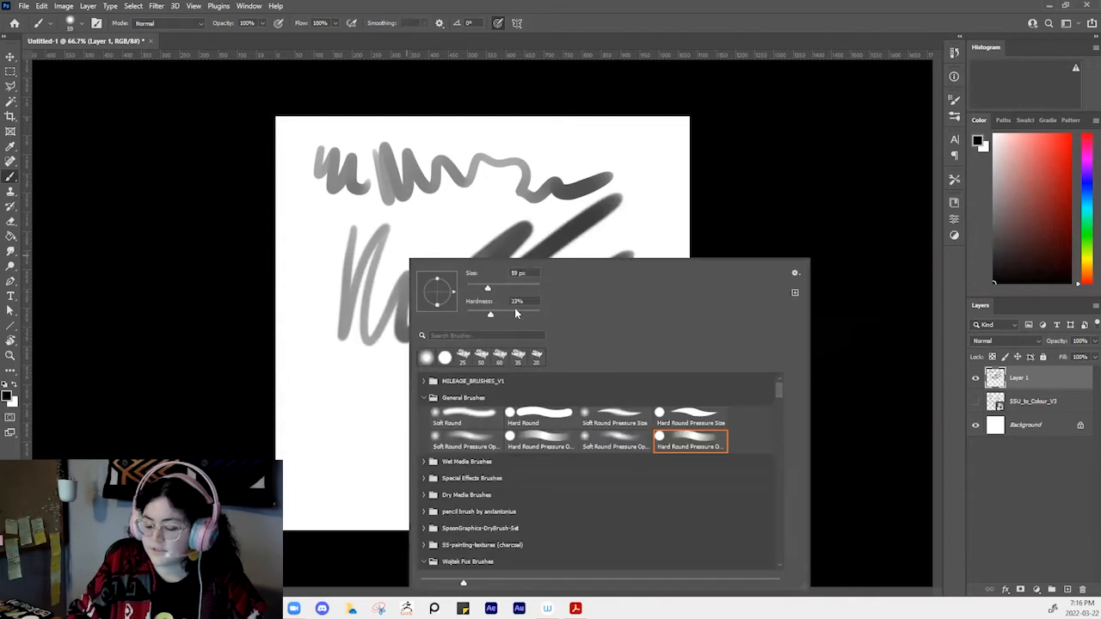
{"action": "mouse_move", "coordinate": [353, 406]}
{"action": "left_mouse_down"}
{"action": "mouse_move", "coordinate": [481, 301]}
{"action": "mouse_move", "coordinate": [548, 282]}
{"action": "left_mouse_up"}
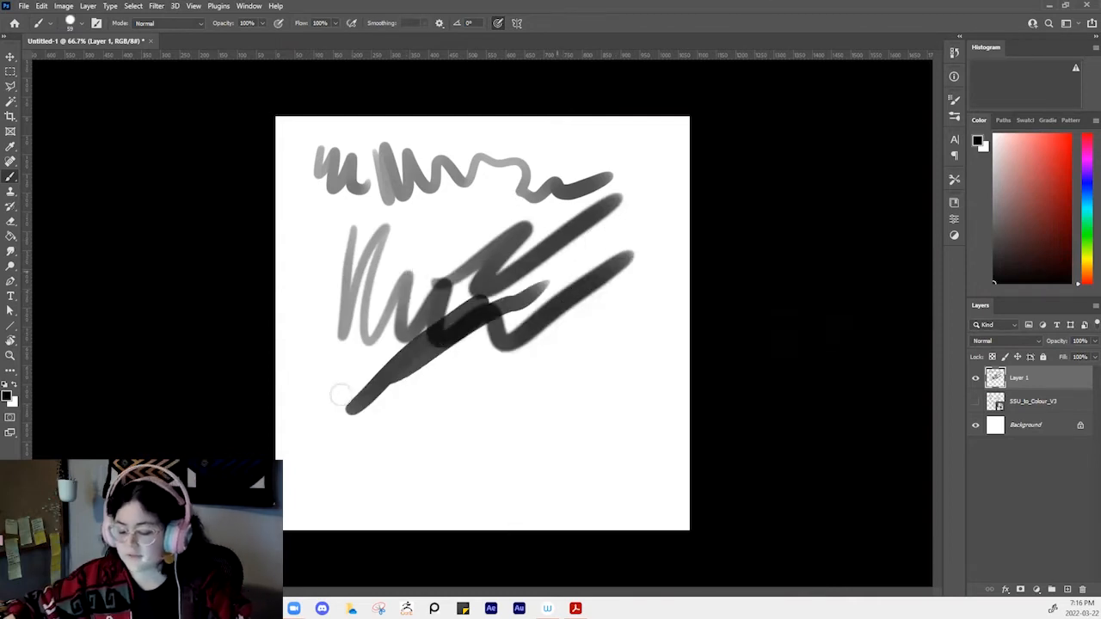
{"action": "key", "text": "z"}
{"action": "left_click", "coordinate": [417, 296]}
{"action": "left_click_drag", "start_coordinate": [417, 296], "coordinate": [560, 315]}
{"action": "key", "text": "b"}
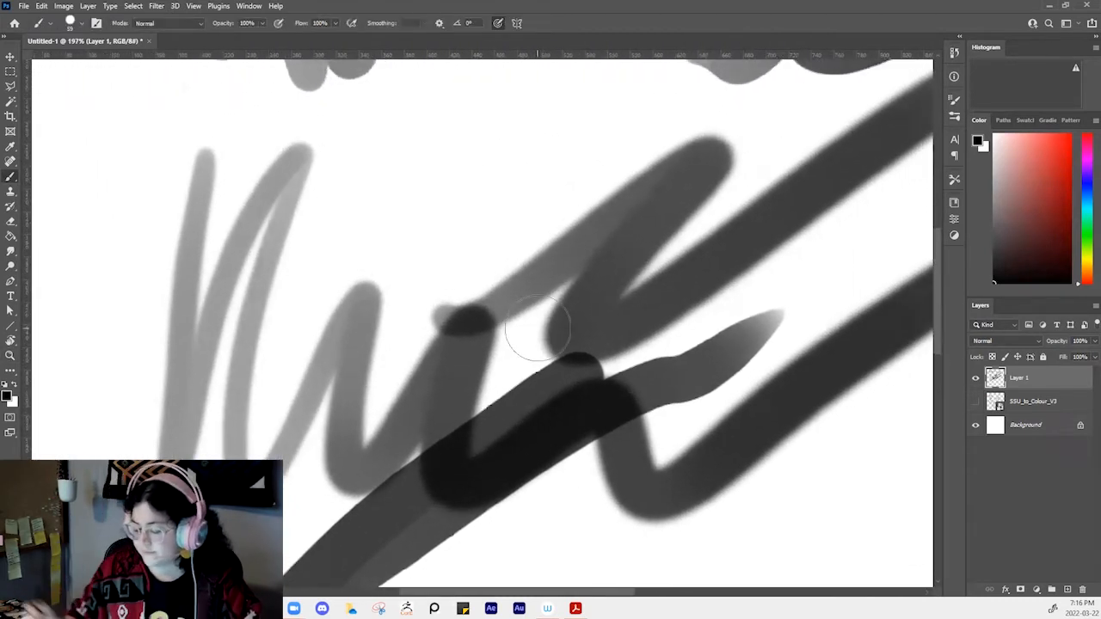
{"action": "mouse_move", "coordinate": [447, 459]}
{"action": "left_mouse_down"}
{"action": "mouse_move", "coordinate": [590, 358]}
{"action": "mouse_move", "coordinate": [606, 361]}
{"action": "left_mouse_up"}
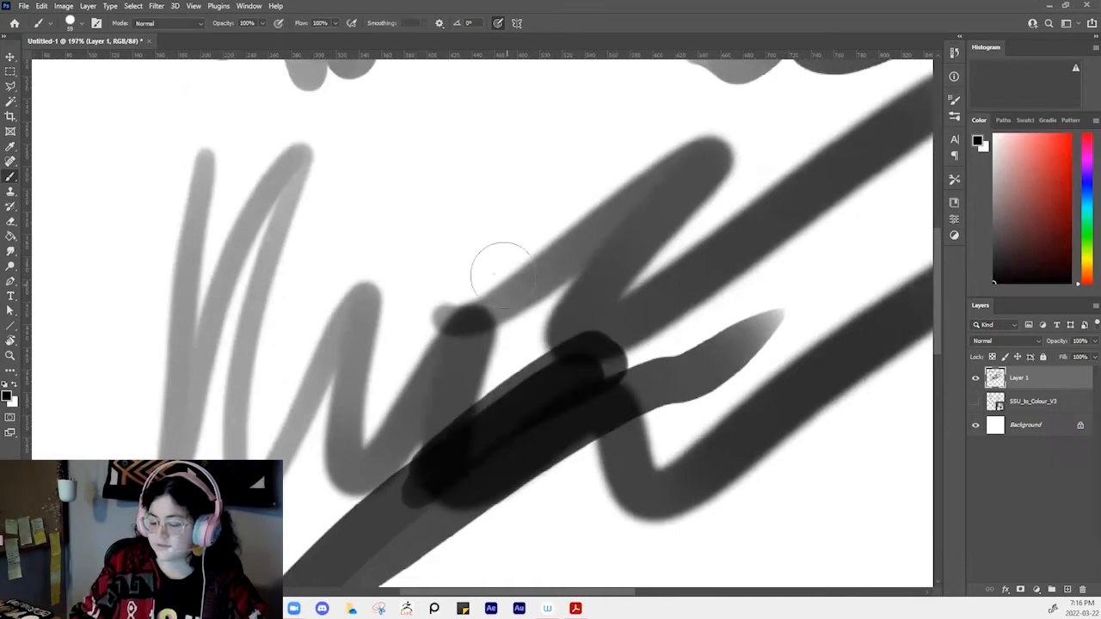
Undo all the test brush strokes on the new layer to leave the canvas blank
{"action": "key", "text": "z"}
{"action": "left_click_drag", "start_coordinate": [605, 214], "coordinate": [583, 189]}
{"action": "key", "text": "b"}
{"action": "key", "text": "ctrl+z"}
{"action": "key", "text": "ctrl+z"}
{"action": "key", "text": "ctrl+z"}
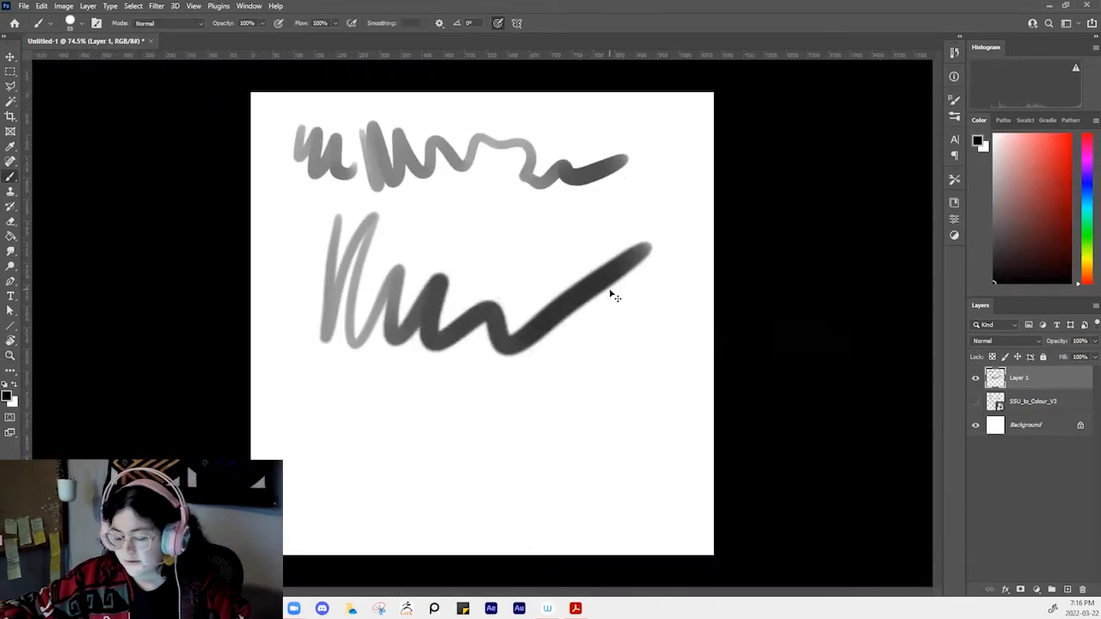
{"action": "key", "text": "ctrl+z"}
{"action": "key", "text": "ctrl+z"}
{"action": "key", "text": "ctrl+z"}
{"action": "key", "text": "ctrl+z"}
{"action": "key", "text": "ctrl+z"}
{"action": "key", "text": "ctrl+z"}
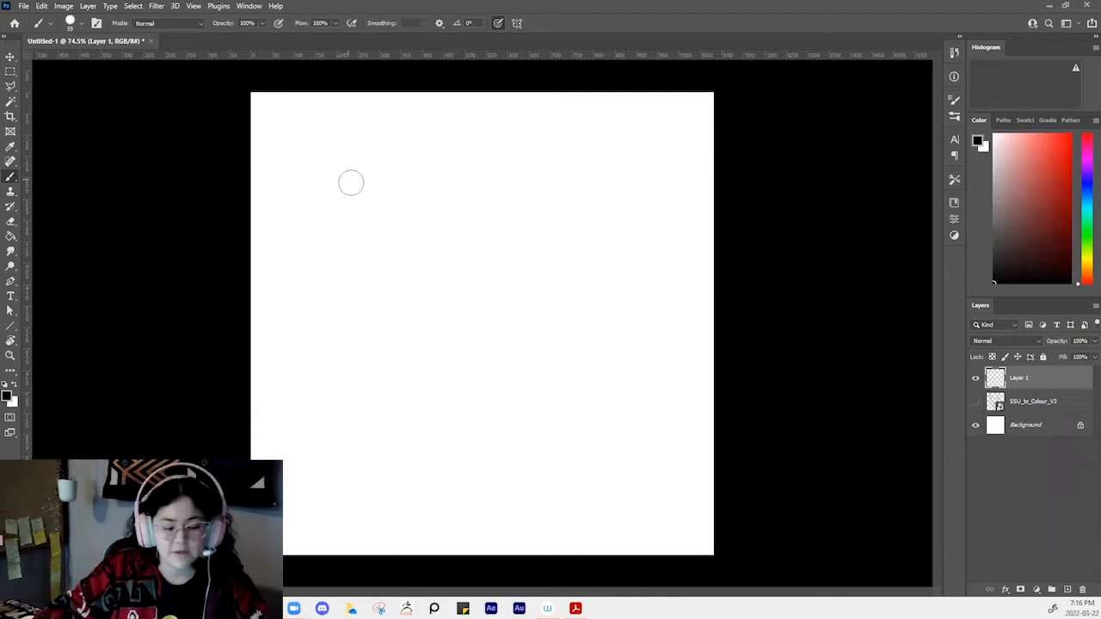
Choose the Hard Round Pressure Size brush and paint a series of tapered, curved test strokes across the upper canvas
{"action": "right_click", "coordinate": [322, 157]}
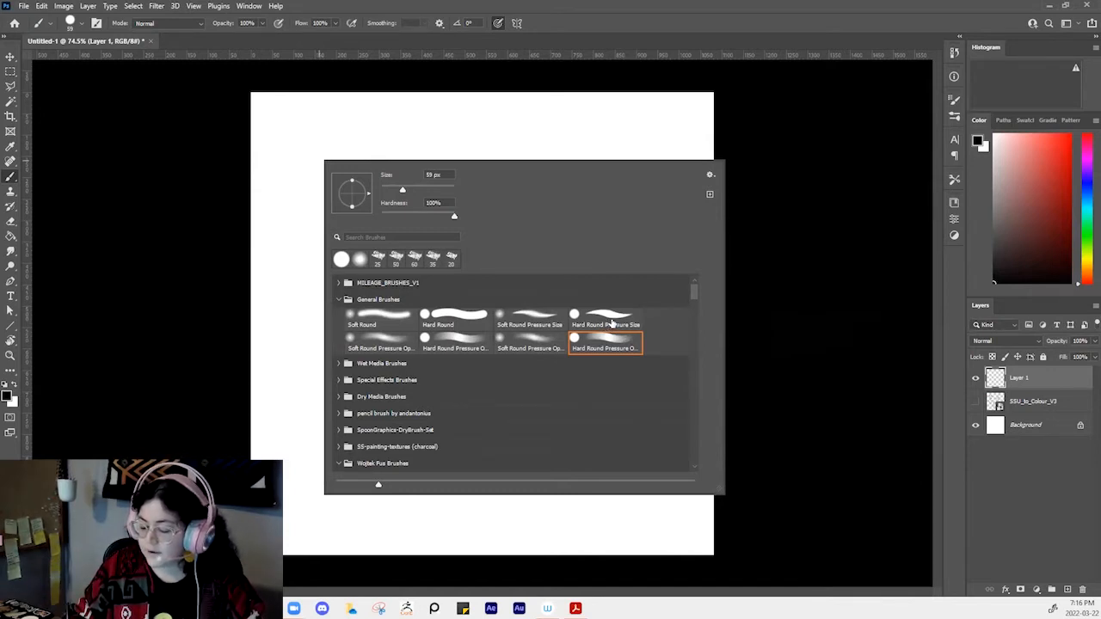
{"action": "left_click", "coordinate": [611, 322]}
{"action": "left_click_drag", "start_coordinate": [411, 112], "coordinate": [349, 282]}
{"action": "left_click_drag", "start_coordinate": [420, 146], "coordinate": [382, 336]}
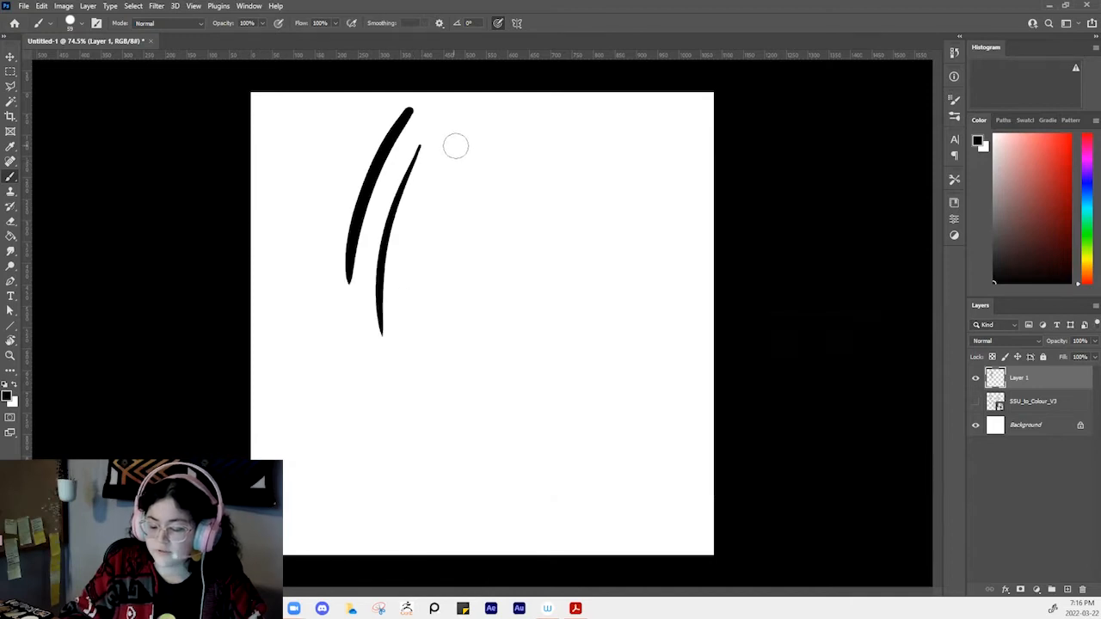
{"action": "left_click_drag", "start_coordinate": [449, 166], "coordinate": [409, 379]}
{"action": "left_click_drag", "start_coordinate": [416, 396], "coordinate": [412, 409]}
{"action": "left_click_drag", "start_coordinate": [500, 175], "coordinate": [420, 375]}
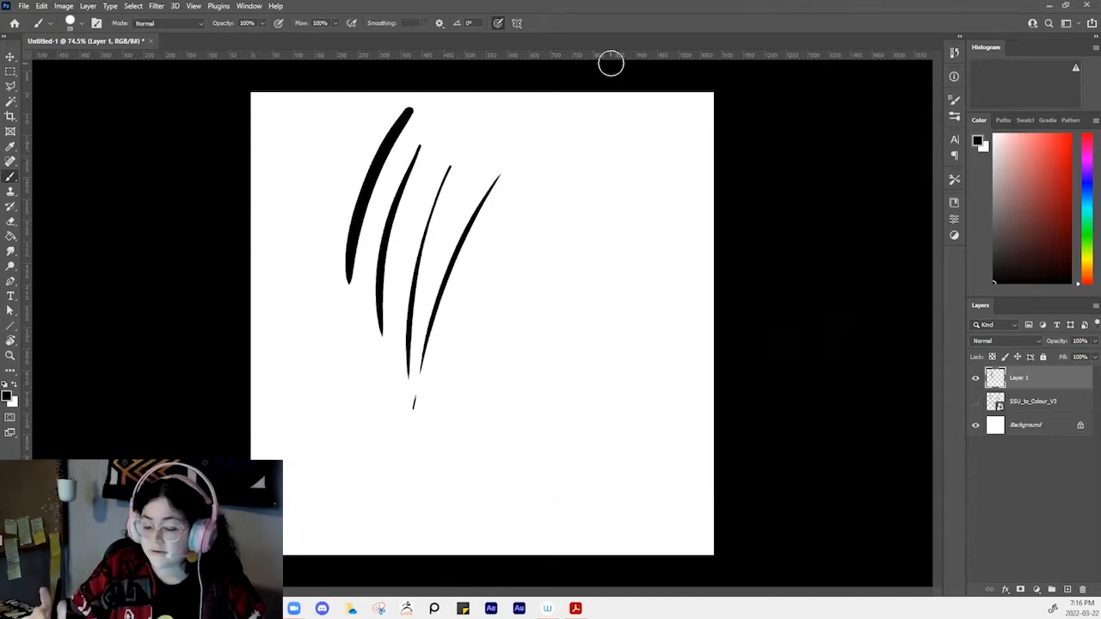
{"action": "mouse_move", "coordinate": [518, 129]}
{"action": "left_mouse_down"}
{"action": "mouse_move", "coordinate": [539, 162]}
{"action": "mouse_move", "coordinate": [469, 360]}
{"action": "left_mouse_up"}
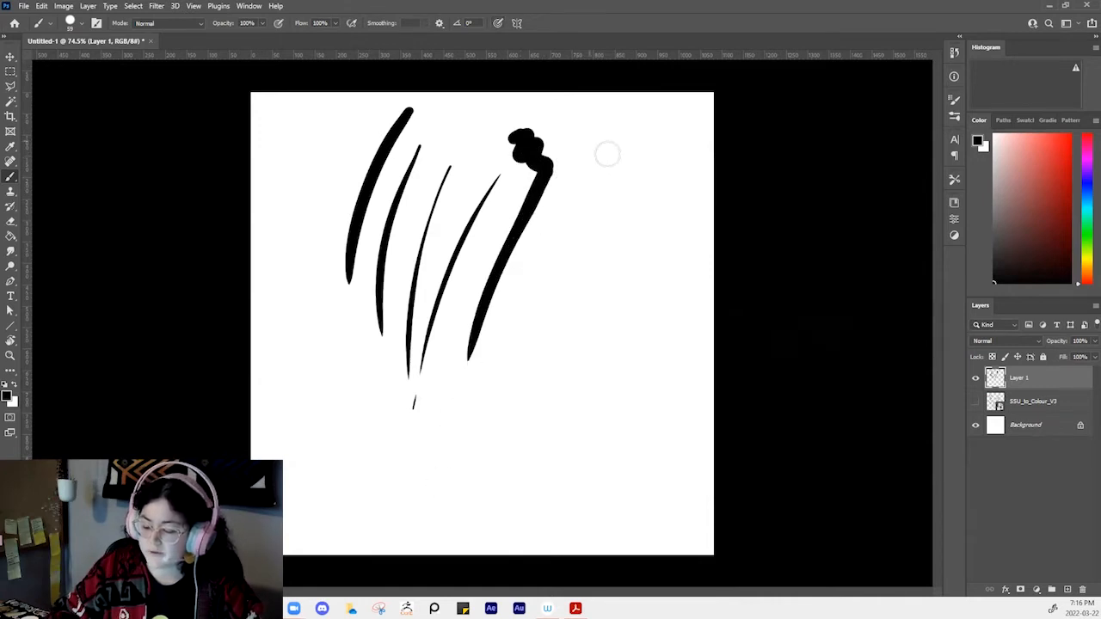
Paint two thick diagonal strokes with pen pressure for size off, and wavy strokes down both canvas sides with it on
{"action": "left_click_drag", "start_coordinate": [607, 153], "coordinate": [501, 328]}
{"action": "left_click_drag", "start_coordinate": [614, 204], "coordinate": [469, 449]}
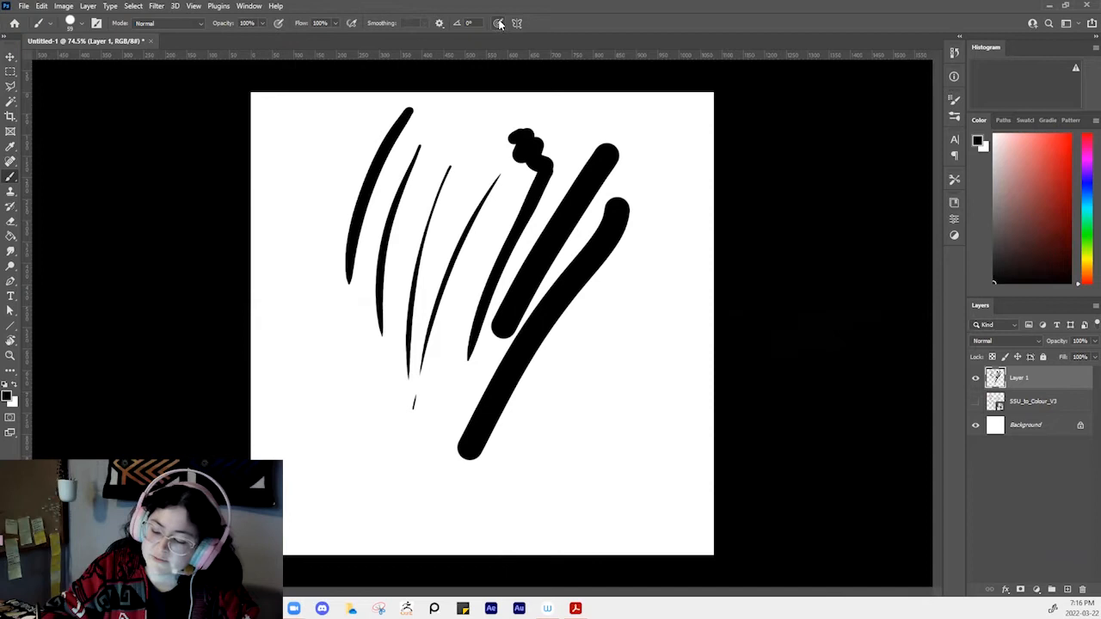
{"action": "mouse_move", "coordinate": [668, 150]}
{"action": "left_mouse_down"}
{"action": "mouse_move", "coordinate": [640, 269]}
{"action": "mouse_move", "coordinate": [585, 364]}
{"action": "mouse_move", "coordinate": [666, 373]}
{"action": "left_mouse_up"}
{"action": "mouse_move", "coordinate": [307, 146]}
{"action": "left_mouse_down"}
{"action": "mouse_move", "coordinate": [317, 262]}
{"action": "mouse_move", "coordinate": [384, 487]}
{"action": "left_mouse_up"}
{"action": "mouse_move", "coordinate": [318, 148]}
{"action": "left_mouse_down"}
{"action": "mouse_move", "coordinate": [343, 303]}
{"action": "mouse_move", "coordinate": [377, 378]}
{"action": "mouse_move", "coordinate": [417, 438]}
{"action": "mouse_move", "coordinate": [507, 461]}
{"action": "left_mouse_up"}
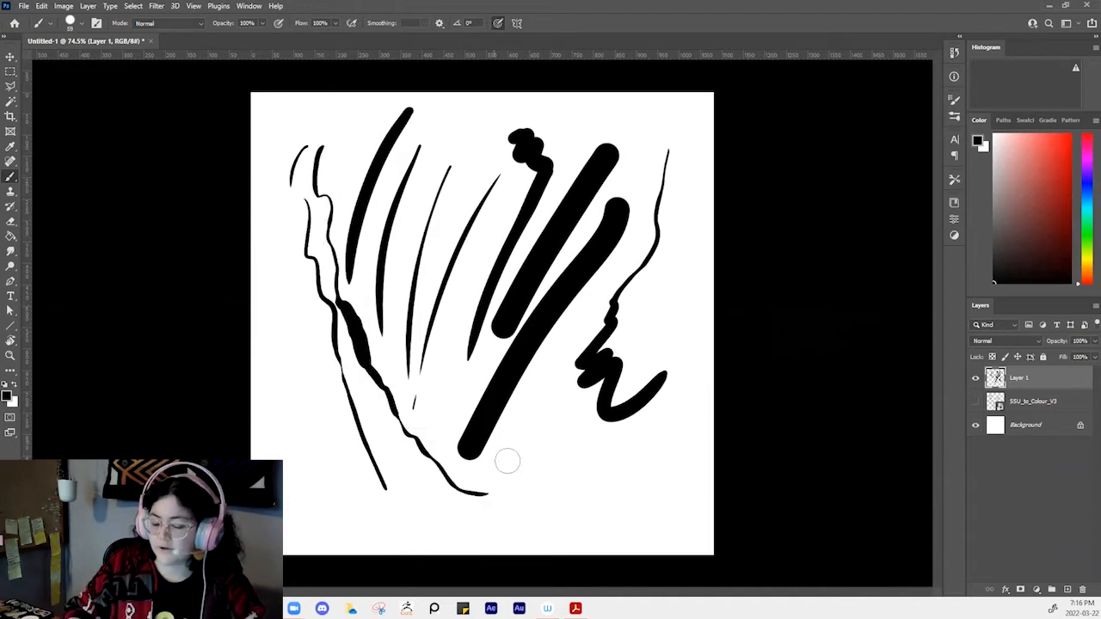
Undo all the tapered, thick and wavy test strokes on the canvas
{"action": "key", "text": "ctrl+z"}
{"action": "key", "text": "ctrl+z"}
{"action": "key", "text": "ctrl+z"}
{"action": "key", "text": "ctrl+z"}
{"action": "key", "text": "ctrl+z"}
{"action": "key", "text": "ctrl+z"}
{"action": "key", "text": "ctrl+z"}
{"action": "key", "text": "ctrl+z"}
{"action": "key", "text": "ctrl+z"}
{"action": "key", "text": "ctrl+z"}
{"action": "key", "text": "ctrl+z"}
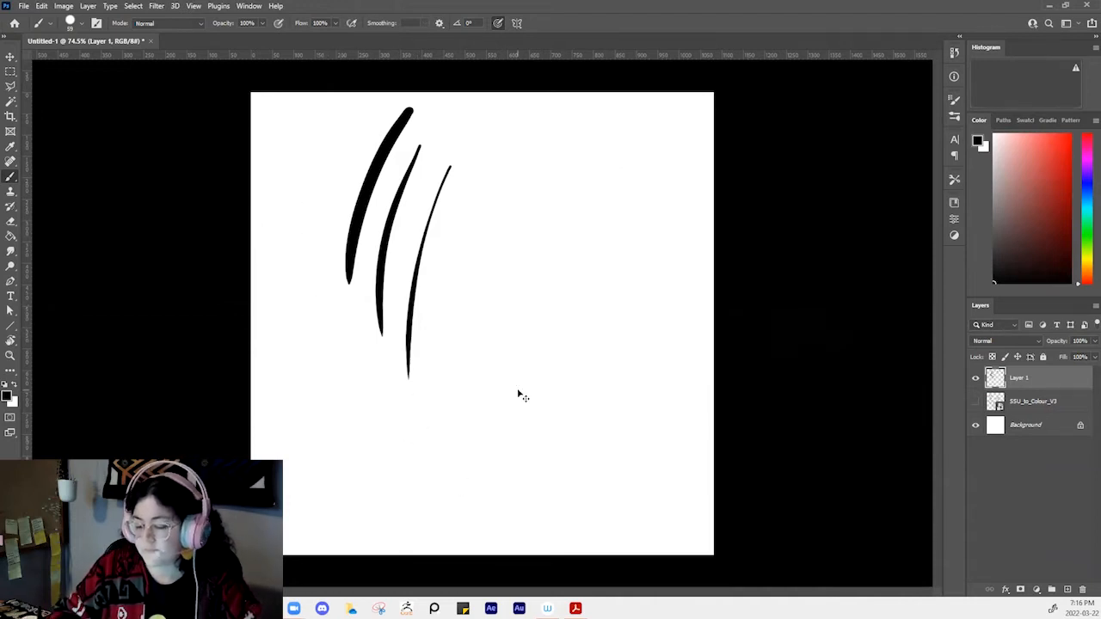
{"action": "key", "text": "ctrl+z"}
Paint two jagged variable-width strokes with pen pressure for size on, and several thick diagonal strokes with it off
{"action": "left_click_drag", "start_coordinate": [435, 127], "coordinate": [292, 348]}
{"action": "mouse_move", "coordinate": [504, 156]}
{"action": "left_mouse_down"}
{"action": "mouse_move", "coordinate": [505, 181]}
{"action": "mouse_move", "coordinate": [320, 449]}
{"action": "left_mouse_up"}
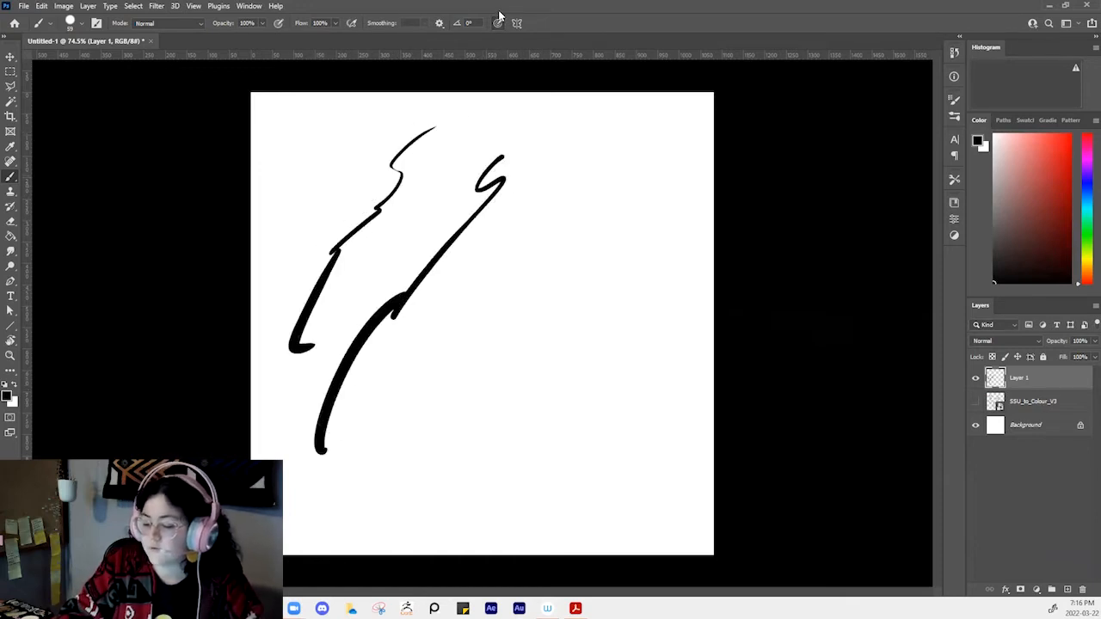
{"action": "left_click_drag", "start_coordinate": [588, 152], "coordinate": [421, 342]}
{"action": "left_click_drag", "start_coordinate": [616, 193], "coordinate": [427, 423]}
{"action": "left_click_drag", "start_coordinate": [655, 245], "coordinate": [440, 465]}
{"action": "mouse_move", "coordinate": [673, 268]}
{"action": "left_mouse_down"}
{"action": "mouse_move", "coordinate": [578, 394]}
{"action": "mouse_move", "coordinate": [457, 381]}
{"action": "mouse_move", "coordinate": [550, 432]}
{"action": "mouse_move", "coordinate": [602, 424]}
{"action": "mouse_move", "coordinate": [464, 352]}
{"action": "mouse_move", "coordinate": [529, 311]}
{"action": "left_mouse_up"}
Undo the pressure comparison strokes and one extra test stroke to clear the layer
{"action": "key", "text": "ctrl+z"}
{"action": "key", "text": "ctrl+z"}
{"action": "key", "text": "ctrl+z"}
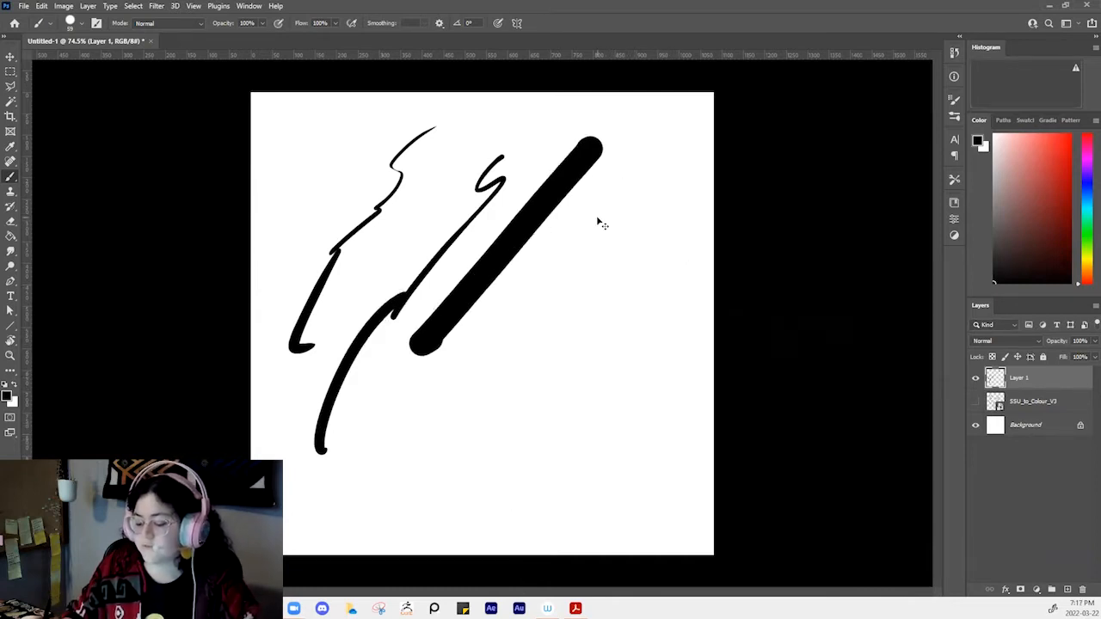
{"action": "key", "text": "ctrl+z"}
{"action": "key", "text": "ctrl+z"}
{"action": "key", "text": "ctrl+z"}
{"action": "left_click_drag", "start_coordinate": [413, 174], "coordinate": [521, 280]}
{"action": "key", "text": "ctrl+z"}
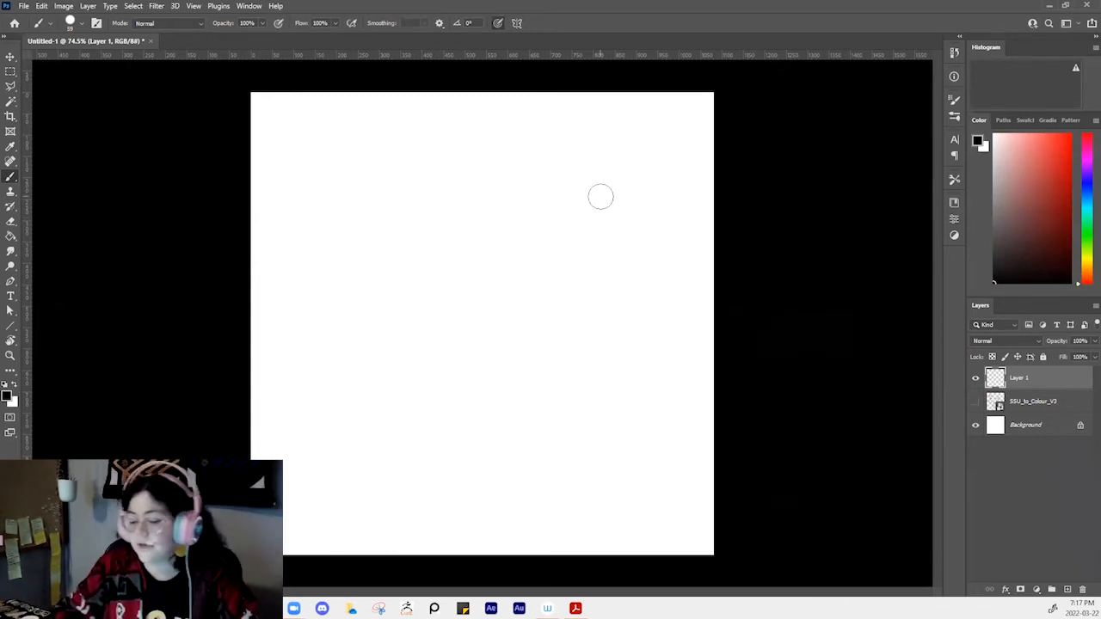
Choose a very large smoky textured brush and paint a soft dark cloud over the upper part of the canvas
{"action": "right_click", "coordinate": [391, 171]}
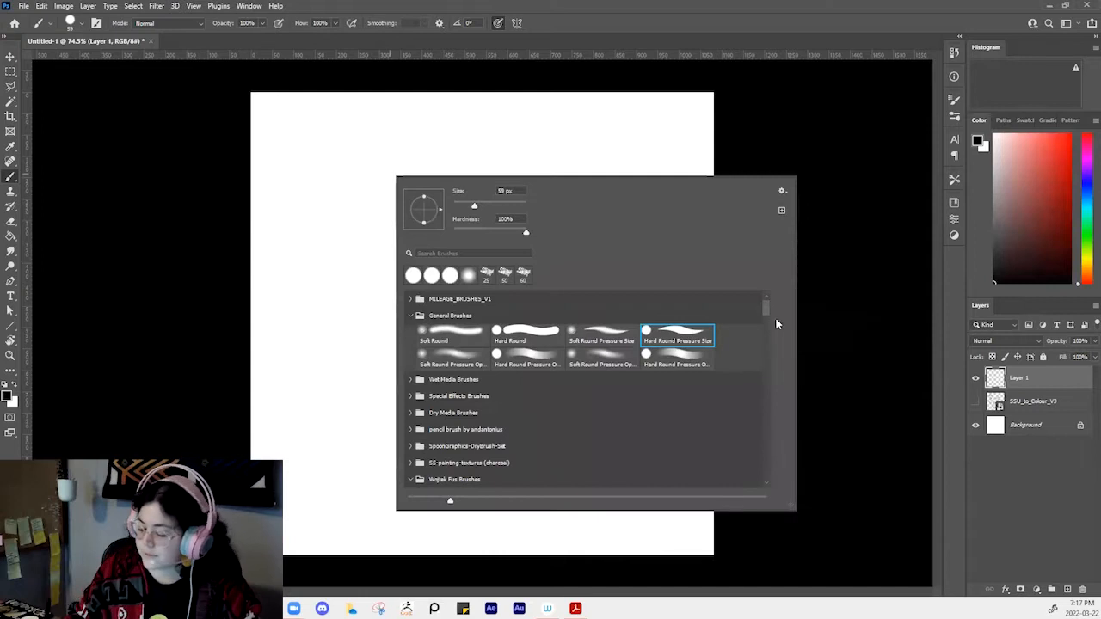
{"action": "left_click_drag", "start_coordinate": [765, 316], "coordinate": [767, 344]}
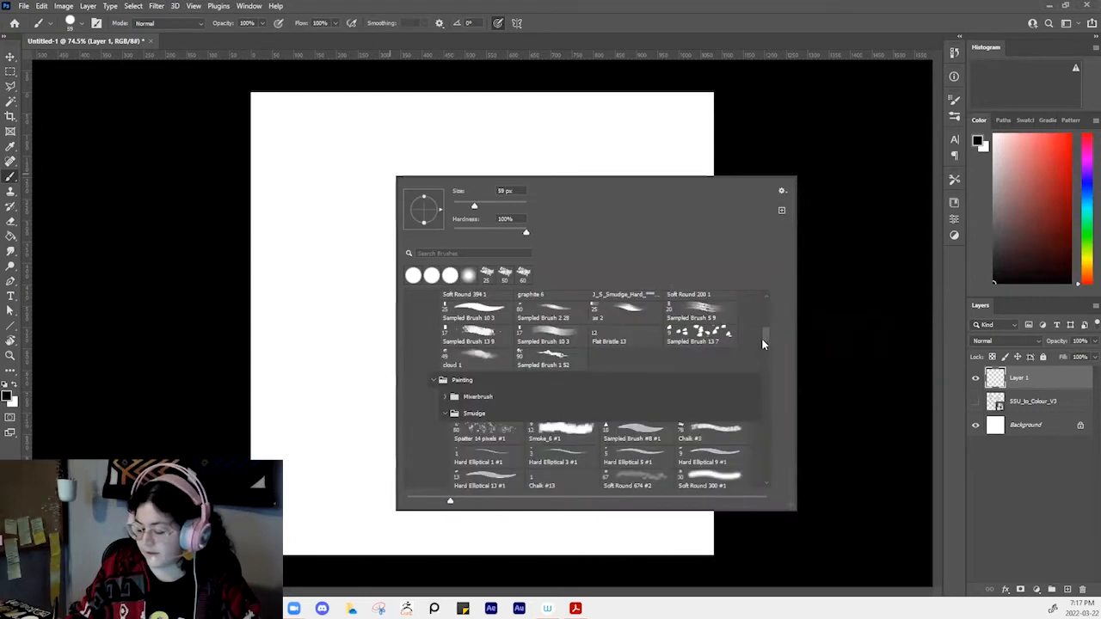
{"action": "left_click", "coordinate": [548, 439]}
{"action": "mouse_move", "coordinate": [345, 286]}
{"action": "left_mouse_down"}
{"action": "mouse_move", "coordinate": [393, 287]}
{"action": "mouse_move", "coordinate": [440, 241]}
{"action": "left_mouse_up"}
{"action": "key", "text": "ctrl+z"}
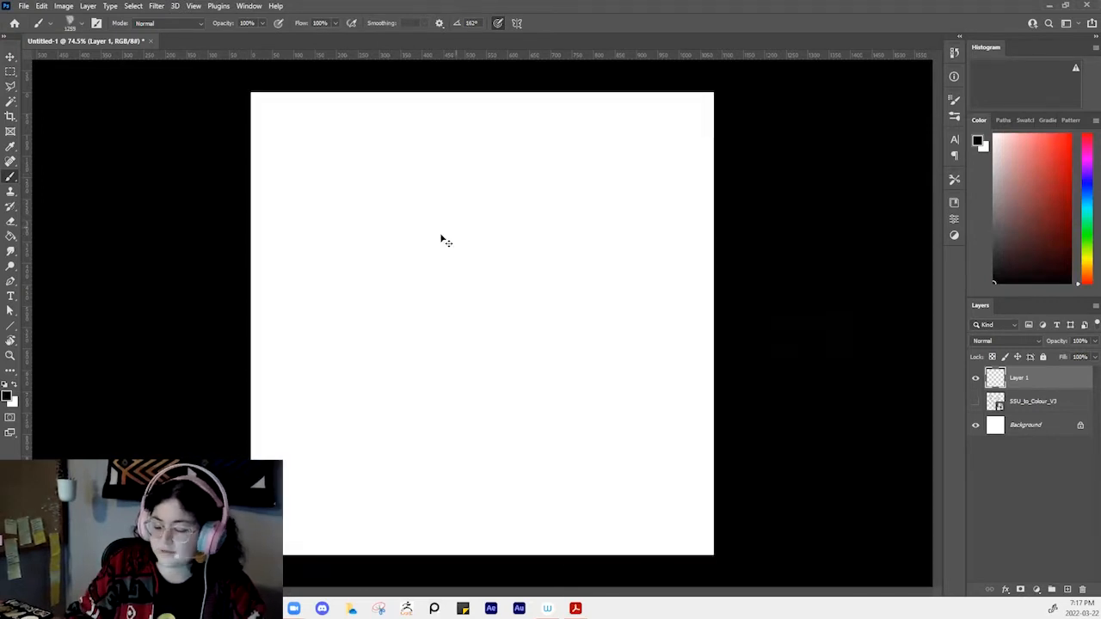
{"action": "left_click_drag", "start_coordinate": [362, 171], "coordinate": [426, 171]}
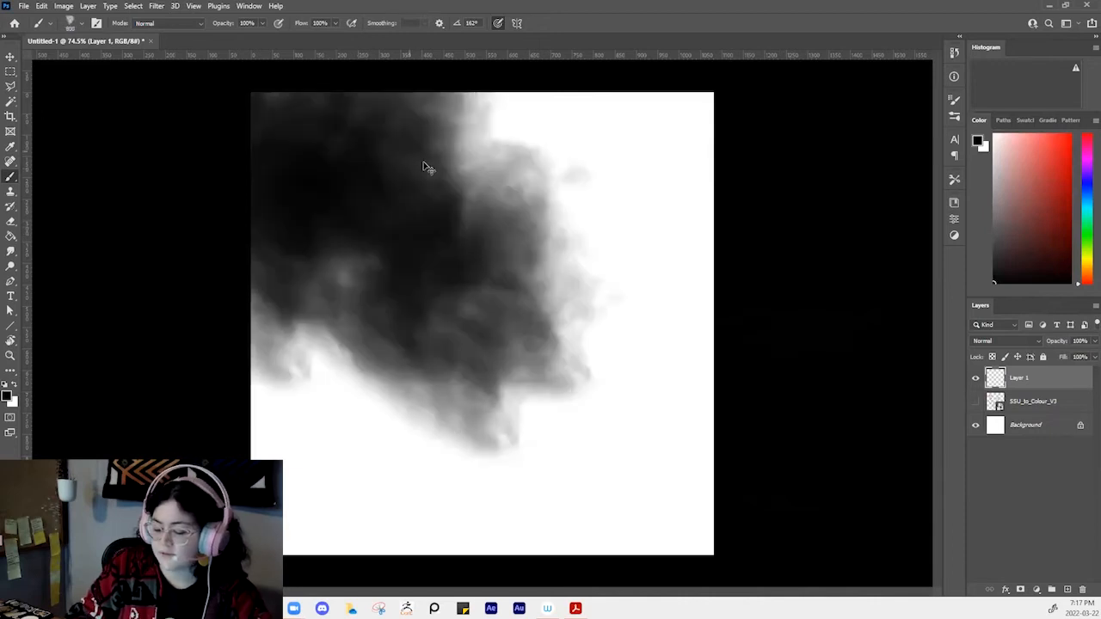
Try a 175 px brush with a stroke below the dark cloud and undo it
{"action": "right_click", "coordinate": [426, 171]}
{"action": "left_click", "coordinate": [531, 434]}
{"action": "left_click", "coordinate": [513, 342]}
{"action": "mouse_move", "coordinate": [376, 444]}
{"action": "left_mouse_down"}
{"action": "mouse_move", "coordinate": [485, 421]}
{"action": "mouse_move", "coordinate": [598, 290]}
{"action": "mouse_move", "coordinate": [637, 397]}
{"action": "left_mouse_up"}
{"action": "key", "text": "ctrl+z"}
{"action": "key", "text": "ctrl+z"}
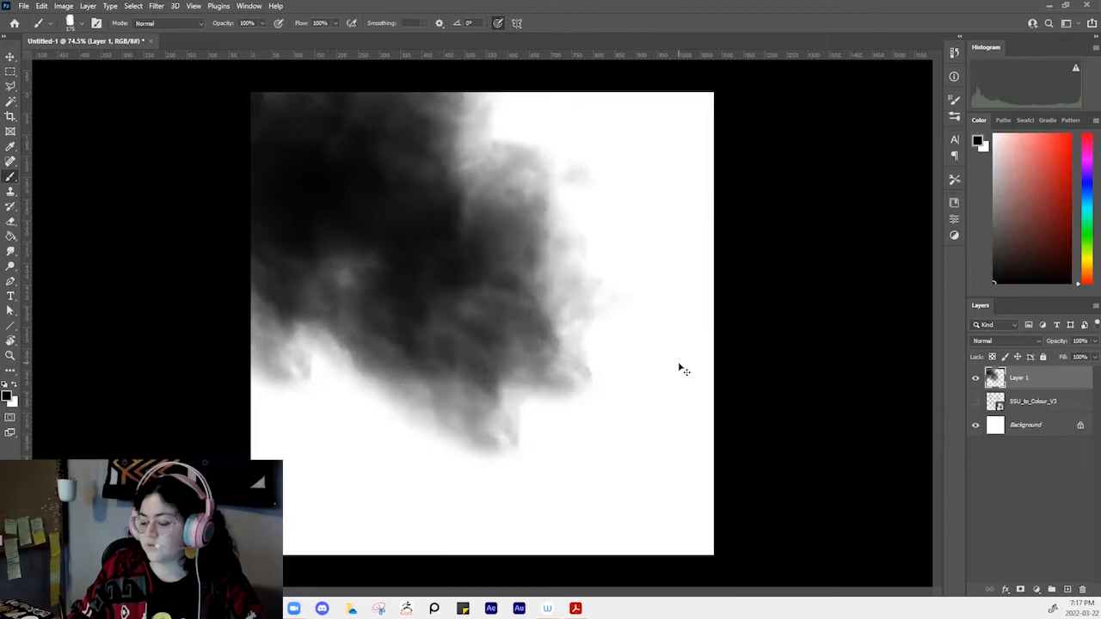
Clear the cloud and paint speckled, leaf-like foliage across the upper middle of the canvas with a 9 px scatter brush
{"action": "right_click", "coordinate": [354, 184]}
{"action": "left_click", "coordinate": [654, 341]}
{"action": "mouse_move", "coordinate": [302, 245]}
{"action": "left_mouse_down"}
{"action": "mouse_move", "coordinate": [359, 207]}
{"action": "mouse_move", "coordinate": [491, 229]}
{"action": "mouse_move", "coordinate": [602, 192]}
{"action": "left_mouse_up"}
{"action": "key", "text": "ctrl+z"}
{"action": "mouse_move", "coordinate": [472, 222]}
{"action": "left_mouse_down"}
{"action": "mouse_move", "coordinate": [496, 152]}
{"action": "mouse_move", "coordinate": [540, 186]}
{"action": "mouse_move", "coordinate": [604, 207]}
{"action": "mouse_move", "coordinate": [486, 253]}
{"action": "mouse_move", "coordinate": [364, 258]}
{"action": "mouse_move", "coordinate": [505, 284]}
{"action": "mouse_move", "coordinate": [591, 260]}
{"action": "mouse_move", "coordinate": [525, 258]}
{"action": "mouse_move", "coordinate": [417, 219]}
{"action": "mouse_move", "coordinate": [414, 191]}
{"action": "left_mouse_up"}
Switch back to the Hard Round Pressure Size brush preset at 9 px
{"action": "right_click", "coordinate": [497, 239]}
{"action": "scroll", "coordinate": [839, 392], "scroll_direction": "up", "scroll_amount": 10}
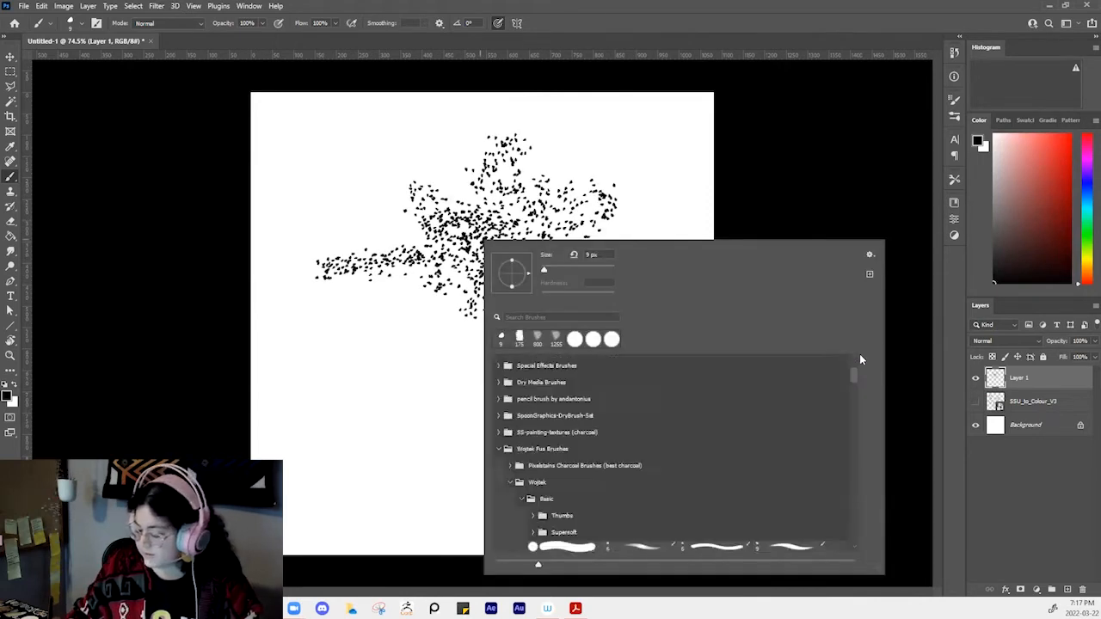
{"action": "left_click", "coordinate": [771, 397]}
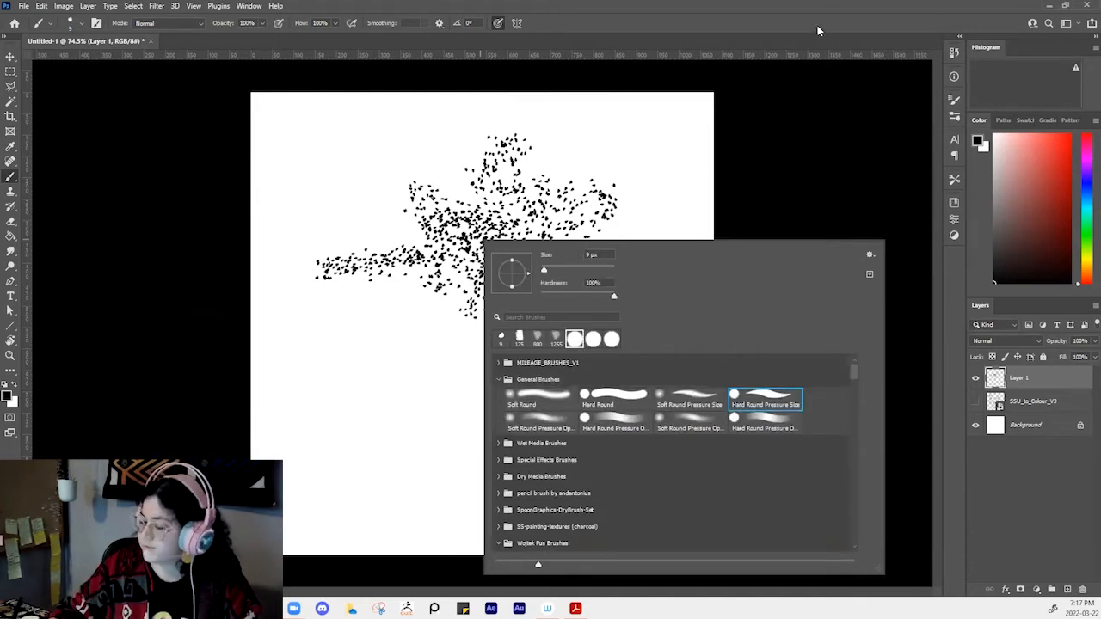
{"action": "left_click", "coordinate": [817, 26]}
Draw a tree trunk rising into the speckled foliage, undoing the first attempt
{"action": "mouse_move", "coordinate": [485, 292]}
{"action": "left_mouse_down"}
{"action": "mouse_move", "coordinate": [492, 346]}
{"action": "mouse_move", "coordinate": [545, 243]}
{"action": "left_mouse_up"}
{"action": "key", "text": "ctrl+z"}
{"action": "key", "text": "ctrl+z"}
{"action": "left_click_drag", "start_coordinate": [487, 294], "coordinate": [493, 398]}
{"action": "mouse_move", "coordinate": [493, 318]}
{"action": "left_mouse_down"}
{"action": "mouse_move", "coordinate": [494, 444]}
{"action": "mouse_move", "coordinate": [550, 257]}
{"action": "mouse_move", "coordinate": [505, 308]}
{"action": "left_mouse_up"}
Draw thin branches spreading from the trunk up and sideways through the speckled foliage
{"action": "mouse_move", "coordinate": [482, 315]}
{"action": "left_mouse_down"}
{"action": "mouse_move", "coordinate": [449, 291]}
{"action": "mouse_move", "coordinate": [476, 285]}
{"action": "left_mouse_up"}
{"action": "mouse_move", "coordinate": [477, 280]}
{"action": "left_mouse_down"}
{"action": "mouse_move", "coordinate": [451, 225]}
{"action": "mouse_move", "coordinate": [492, 261]}
{"action": "left_mouse_up"}
{"action": "left_click_drag", "start_coordinate": [494, 260], "coordinate": [506, 166]}
{"action": "left_click_drag", "start_coordinate": [506, 166], "coordinate": [500, 273]}
{"action": "left_click_drag", "start_coordinate": [523, 238], "coordinate": [570, 203]}
{"action": "left_click_drag", "start_coordinate": [570, 203], "coordinate": [531, 249]}
{"action": "left_click_drag", "start_coordinate": [532, 250], "coordinate": [591, 222]}
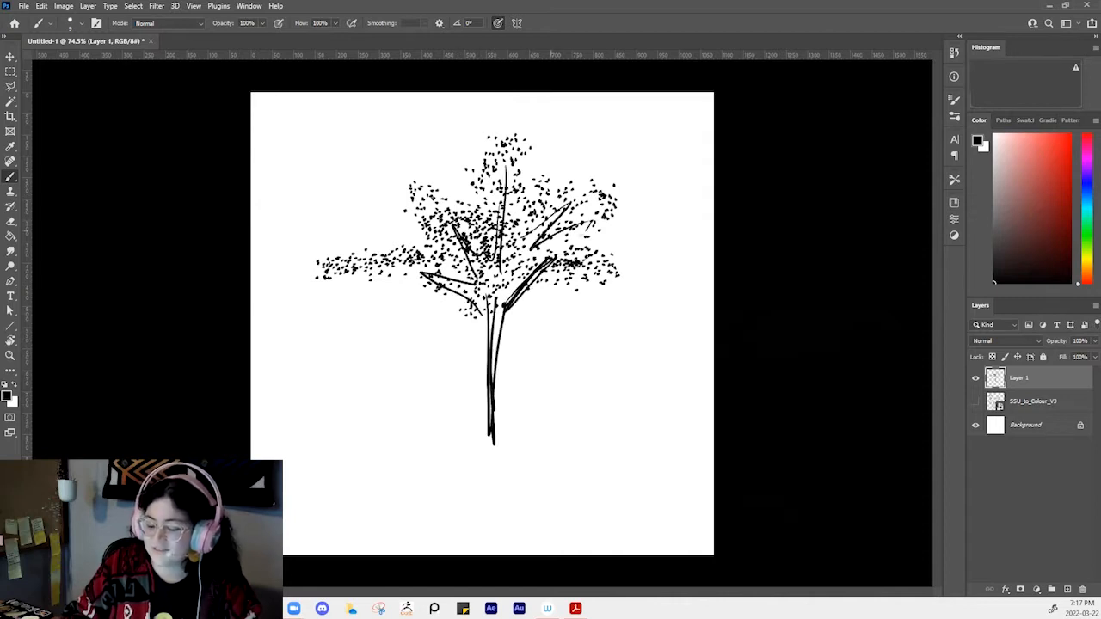
{"action": "mouse_move", "coordinate": [443, 275]}
{"action": "left_mouse_down"}
{"action": "mouse_move", "coordinate": [363, 281]}
{"action": "mouse_move", "coordinate": [434, 287]}
{"action": "left_mouse_up"}
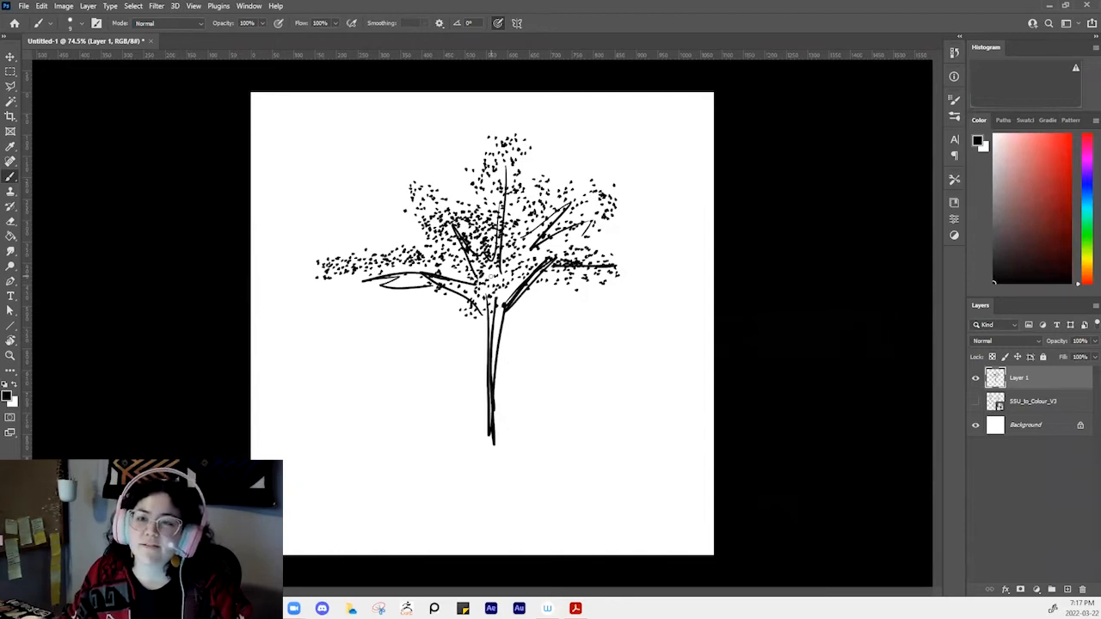
Undo the whole tree drawing, including branches, trunk and foliage, to leave the canvas blank
{"action": "key", "text": "ctrl+z"}
{"action": "key", "text": "ctrl+z"}
{"action": "key", "text": "ctrl+z"}
{"action": "key", "text": "ctrl+z"}
{"action": "key", "text": "ctrl+z"}
{"action": "key", "text": "ctrl+z"}
{"action": "key", "text": "ctrl+z"}
{"action": "key", "text": "ctrl+z"}
{"action": "key", "text": "ctrl+z"}
{"action": "key", "text": "ctrl+z"}
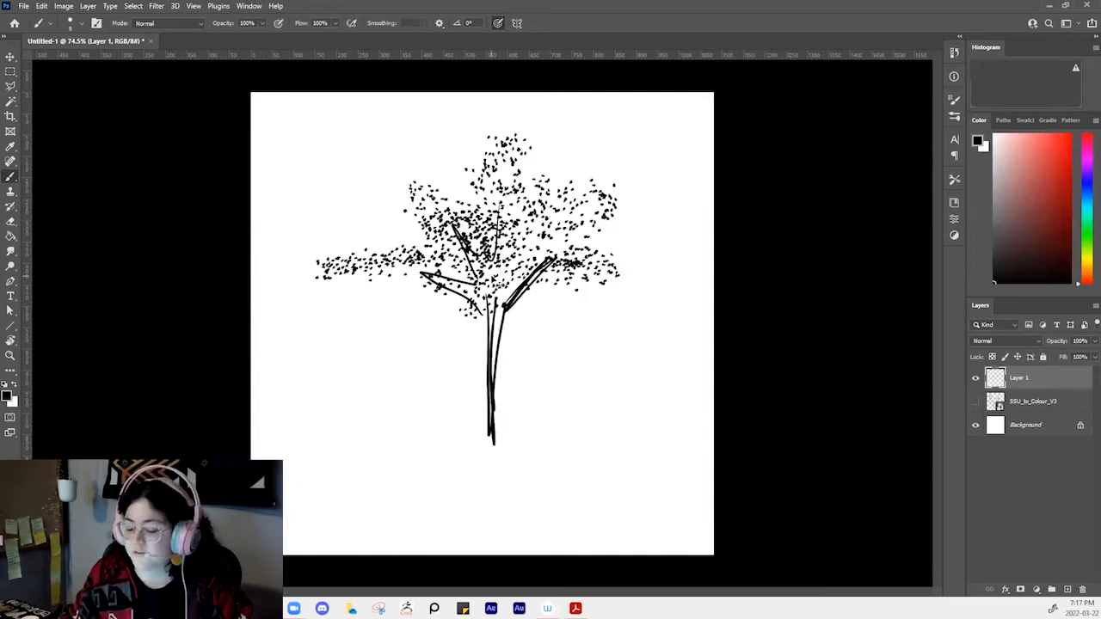
{"action": "key", "text": "ctrl+z"}
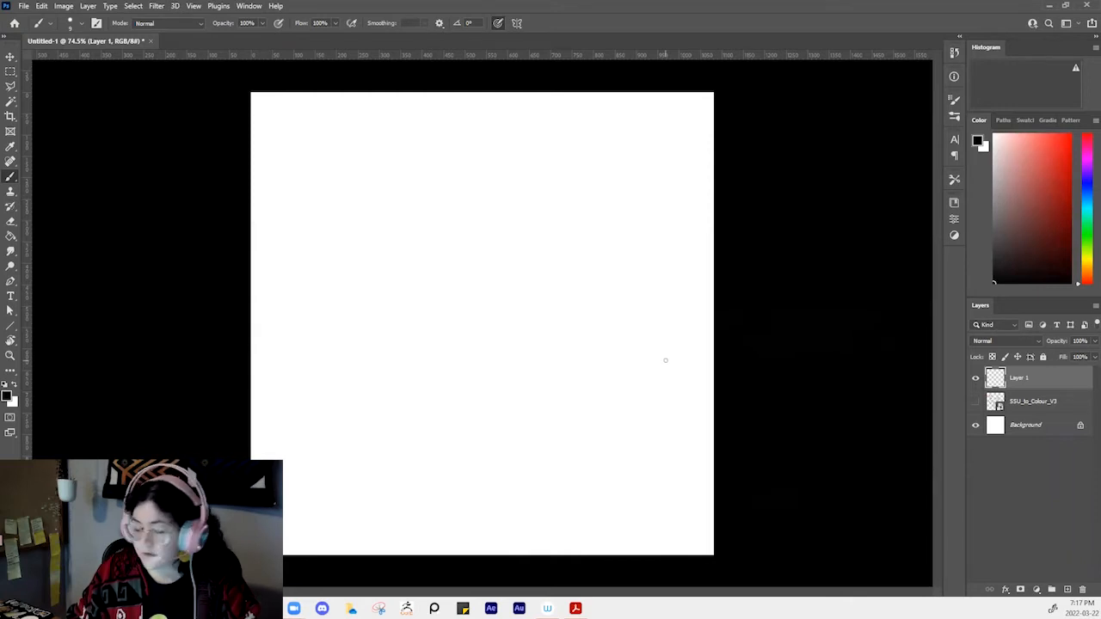
{"action": "key", "text": "e"}
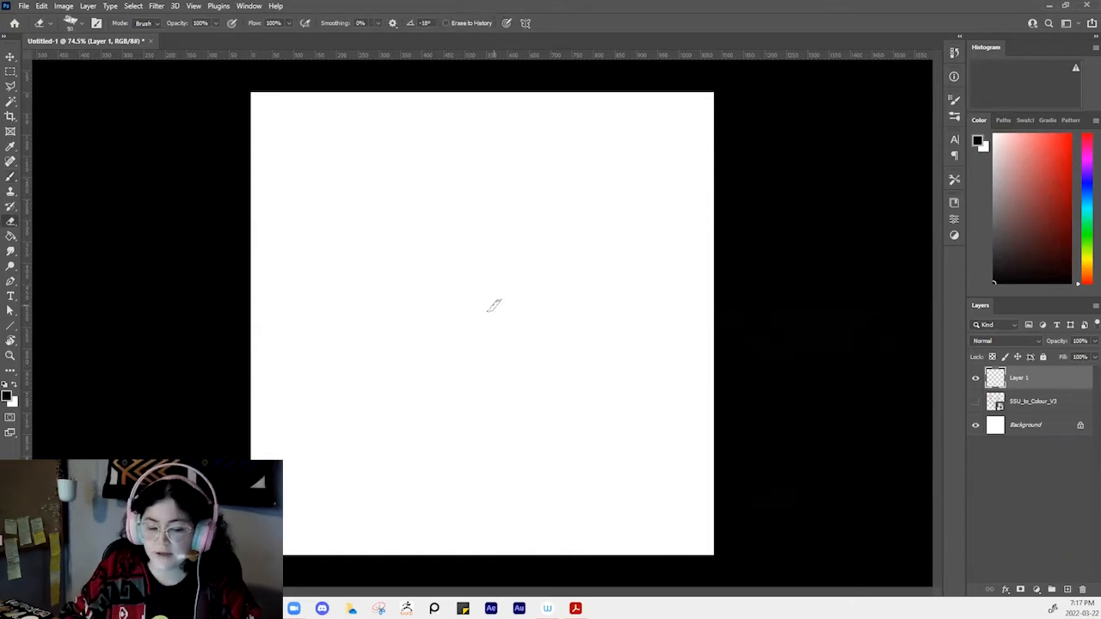
{"action": "key", "text": "b"}
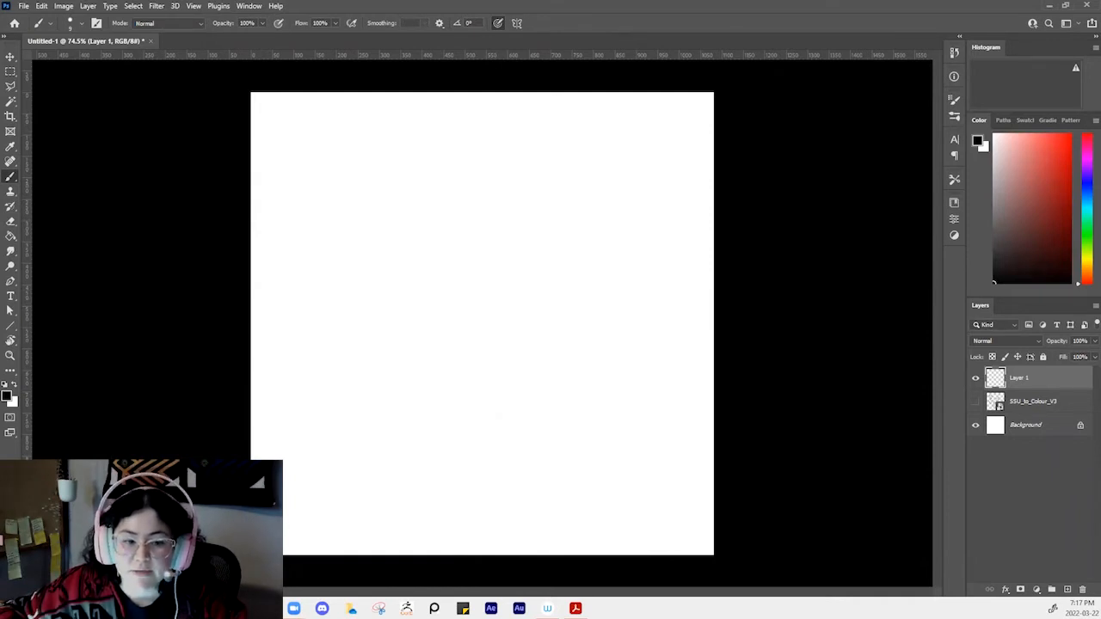
Switch to the Downloads folder in File Explorer, pick the Photoshop Shortcuts PDF, and return to Photoshop
{"action": "key", "text": "alt+Tab"}
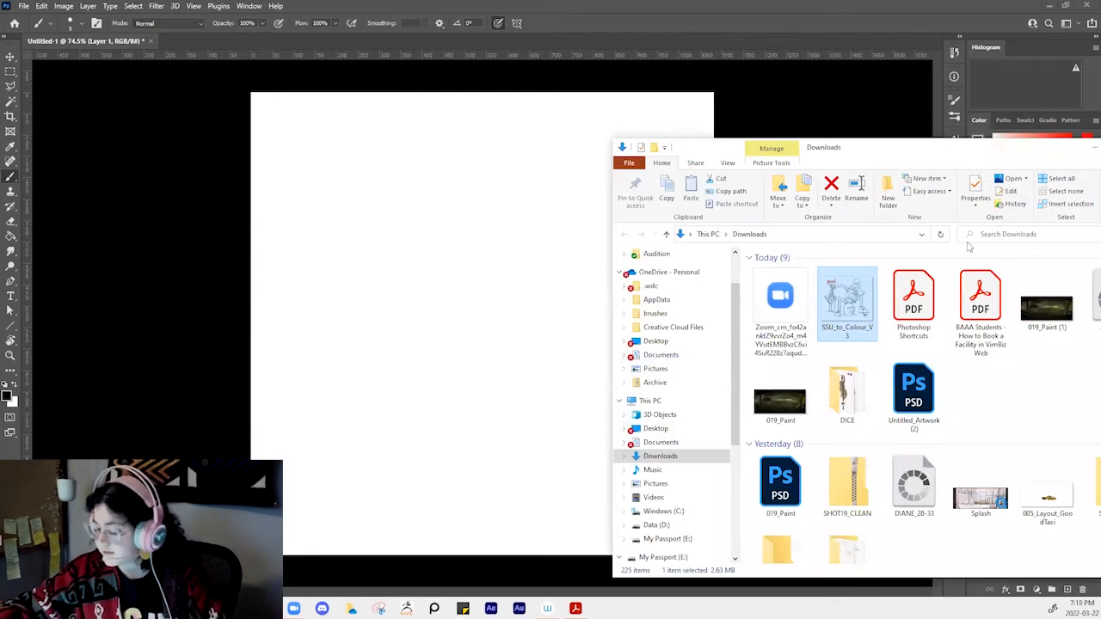
{"action": "left_click", "coordinate": [929, 299]}
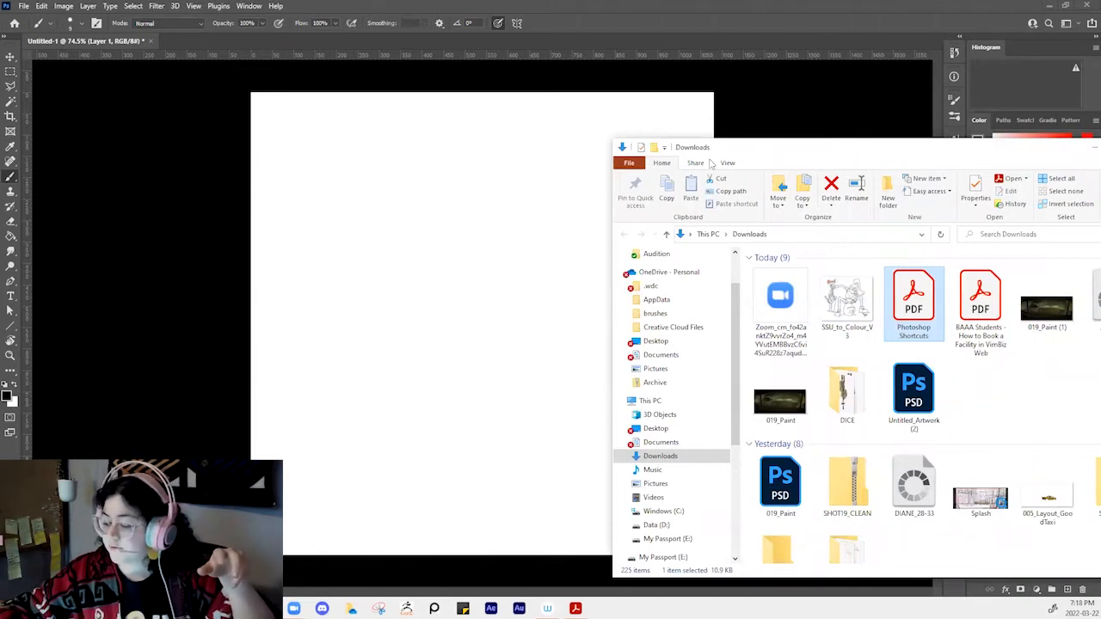
{"action": "left_click_drag", "start_coordinate": [713, 149], "coordinate": [504, 174]}
{"action": "left_click", "coordinate": [887, 175]}
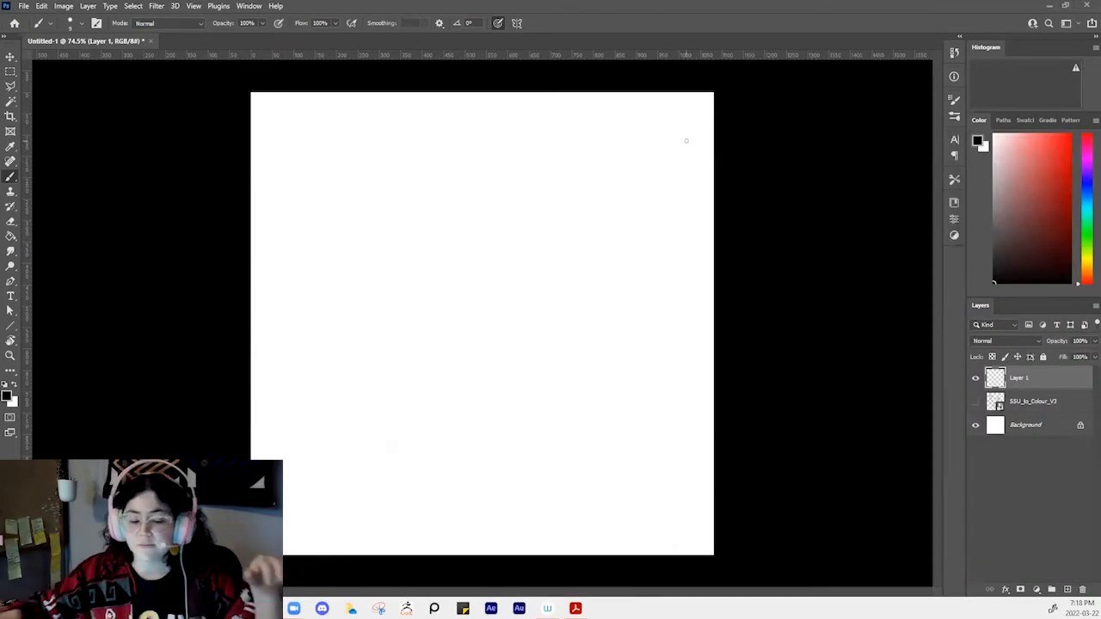
Paint a brush stroke across the upper canvas, erase through it with the Eraser, and undo both strokes
{"action": "left_click_drag", "start_coordinate": [454, 217], "coordinate": [606, 249]}
{"action": "key", "text": "e"}
{"action": "mouse_move", "coordinate": [496, 228]}
{"action": "left_mouse_down"}
{"action": "mouse_move", "coordinate": [464, 339]}
{"action": "mouse_move", "coordinate": [683, 202]}
{"action": "left_mouse_up"}
{"action": "key", "text": "ctrl+z"}
{"action": "key", "text": "ctrl+z"}
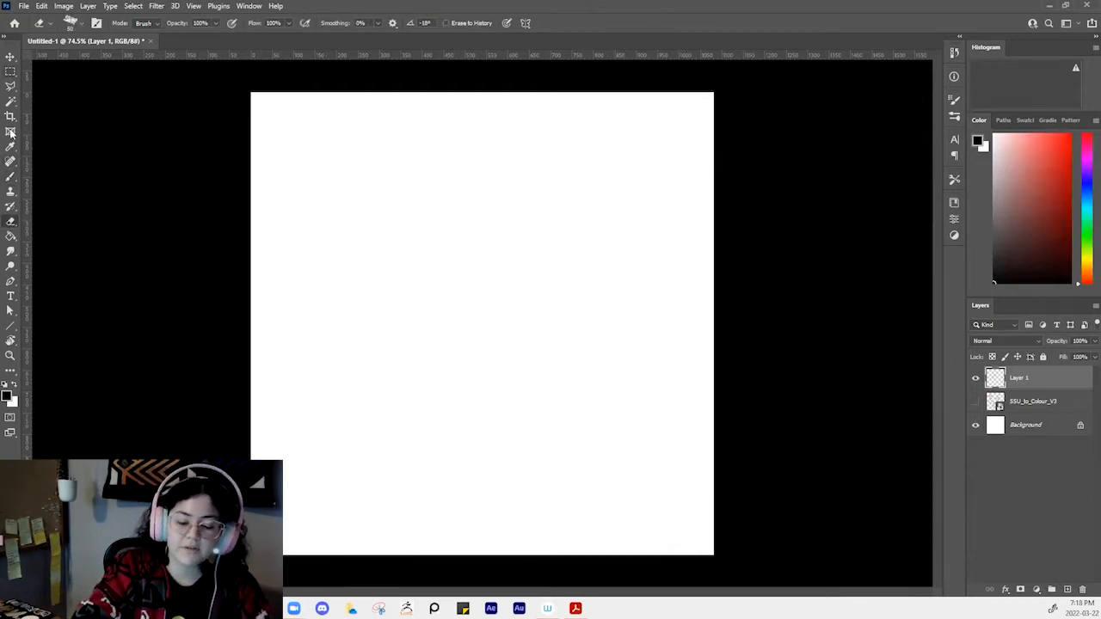
Draw a looping scribble in the upper middle of the canvas with the Brush and rub it out with the Eraser
{"action": "key", "text": "b"}
{"action": "mouse_move", "coordinate": [404, 194]}
{"action": "left_mouse_down"}
{"action": "mouse_move", "coordinate": [477, 256]}
{"action": "mouse_move", "coordinate": [587, 227]}
{"action": "left_mouse_up"}
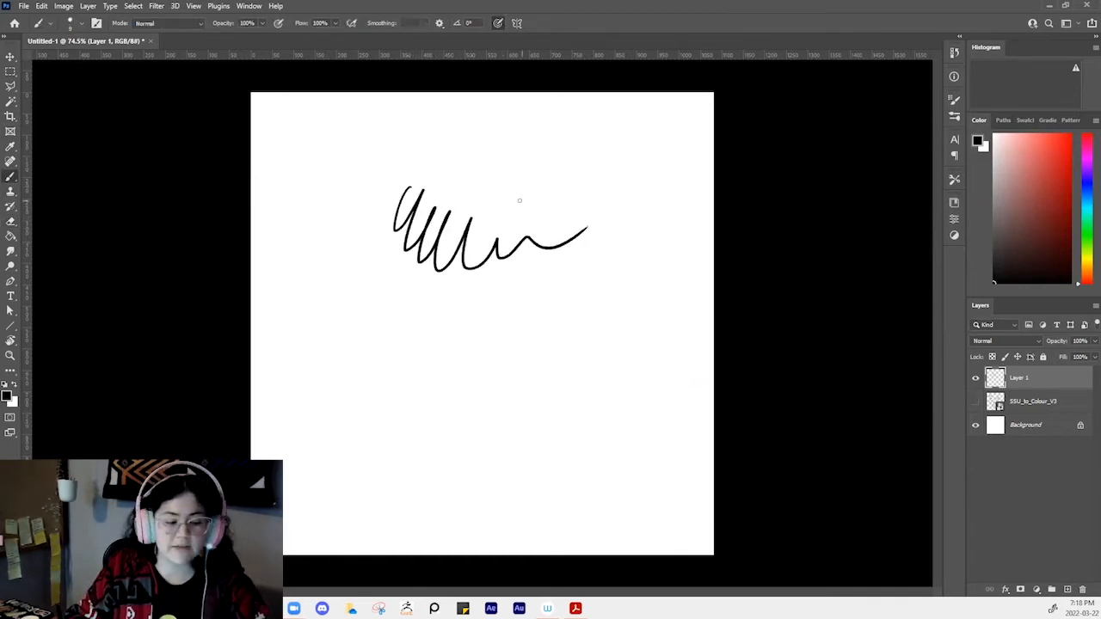
{"action": "key", "text": "e"}
{"action": "mouse_move", "coordinate": [487, 249]}
{"action": "left_mouse_down"}
{"action": "mouse_move", "coordinate": [481, 216]}
{"action": "mouse_move", "coordinate": [437, 187]}
{"action": "mouse_move", "coordinate": [609, 216]}
{"action": "mouse_move", "coordinate": [449, 258]}
{"action": "mouse_move", "coordinate": [394, 228]}
{"action": "left_mouse_up"}
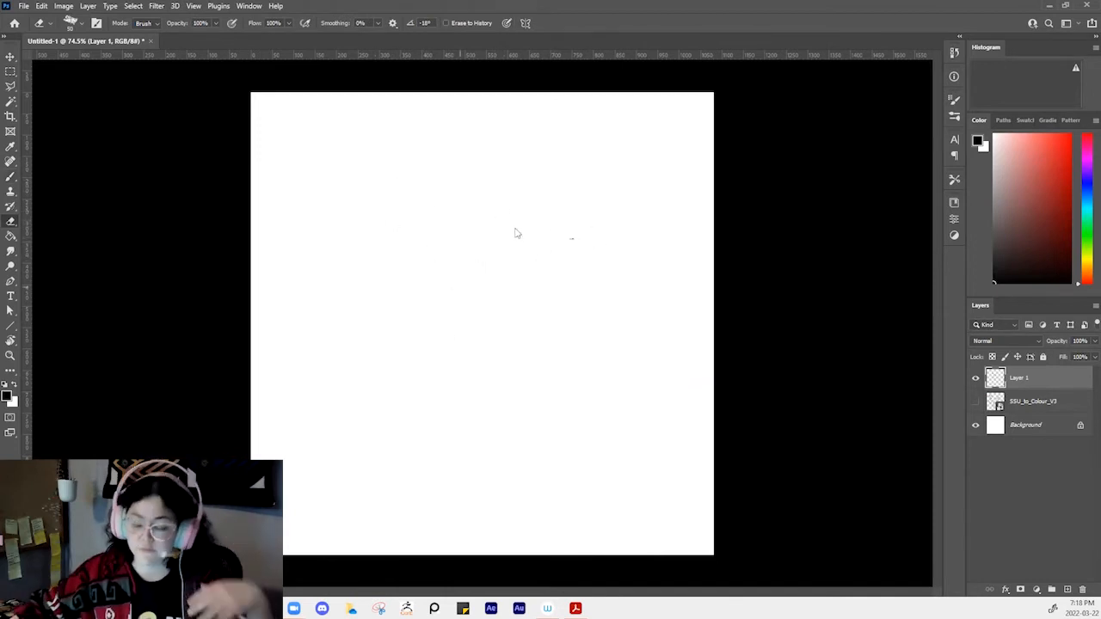
Switch to Acrobat and examine the tool shortcuts for Windows and Mac in the Photoshop Shortcut Cheat Sheet
{"action": "key", "text": "alt+Tab"}
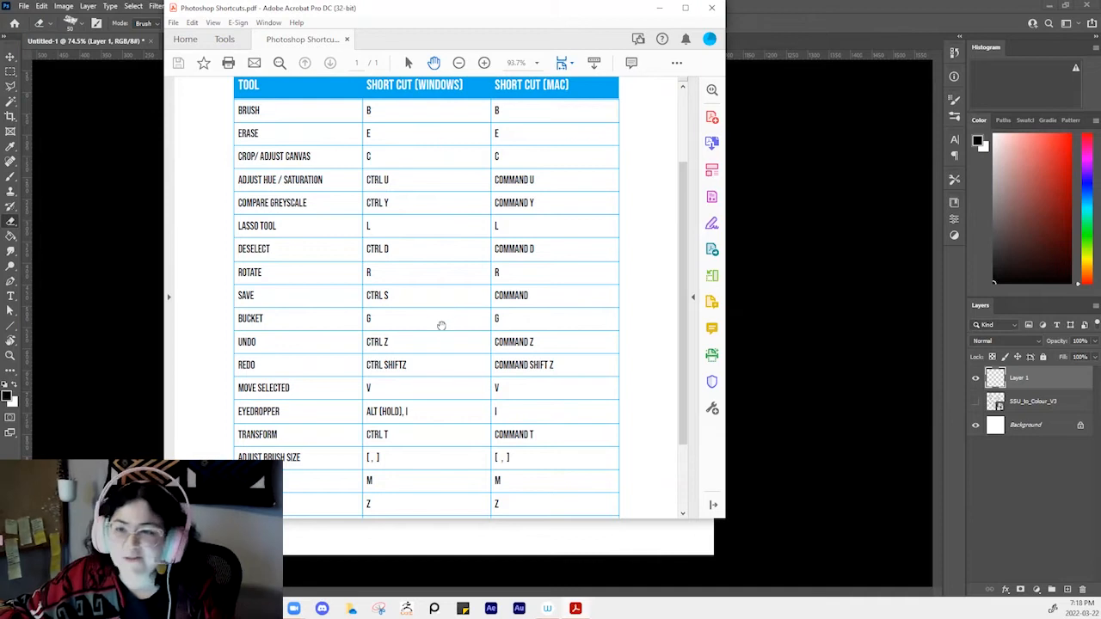
{"action": "left_click_drag", "start_coordinate": [450, 218], "coordinate": [472, 147]}
{"action": "mouse_move", "coordinate": [412, 122]}
{"action": "left_mouse_down"}
{"action": "mouse_move", "coordinate": [422, 113]}
{"action": "mouse_move", "coordinate": [436, 141]}
{"action": "left_mouse_up"}
{"action": "left_click_drag", "start_coordinate": [424, 240], "coordinate": [458, 199]}
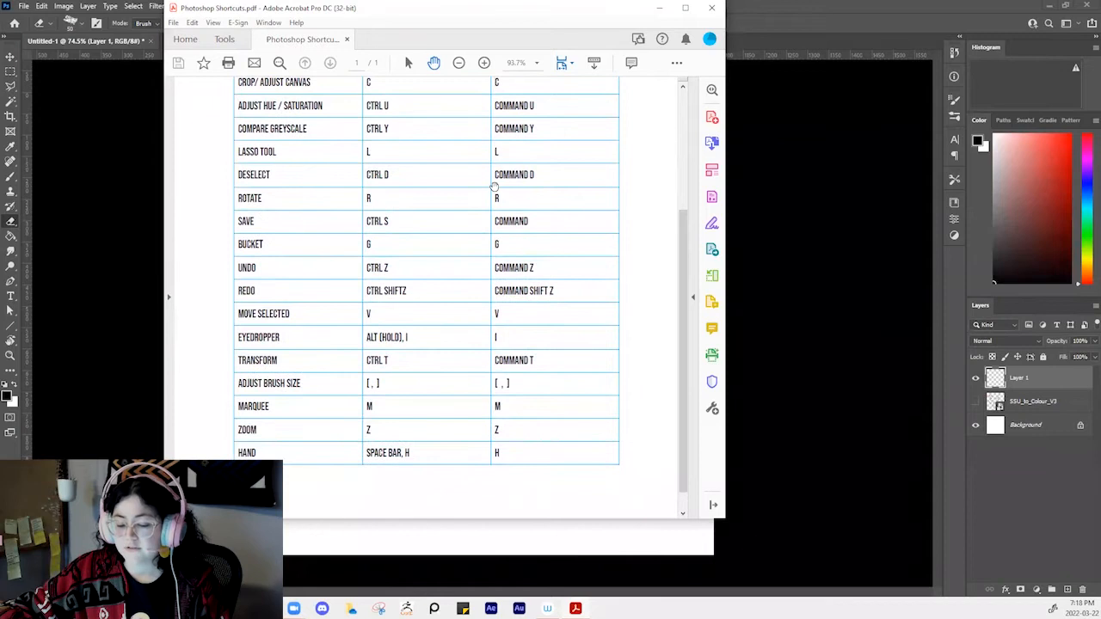
{"action": "left_click_drag", "start_coordinate": [380, 306], "coordinate": [443, 270]}
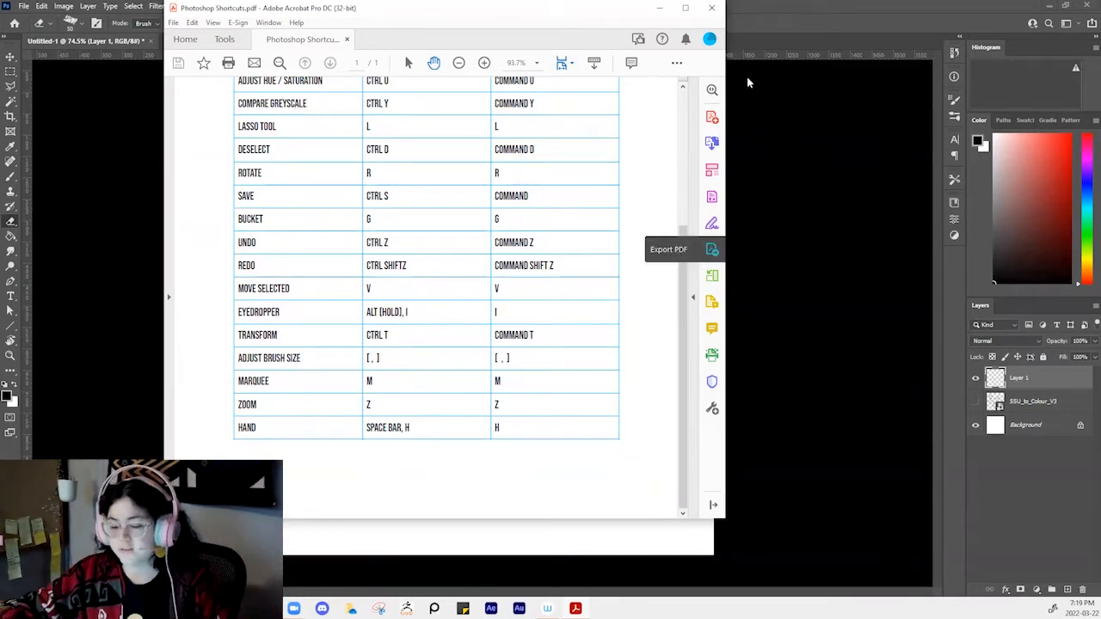
{"action": "scroll", "coordinate": [652, 157], "scroll_direction": "up", "scroll_amount": 1}
{"action": "scroll", "coordinate": [652, 157], "scroll_direction": "up", "scroll_amount": 5}
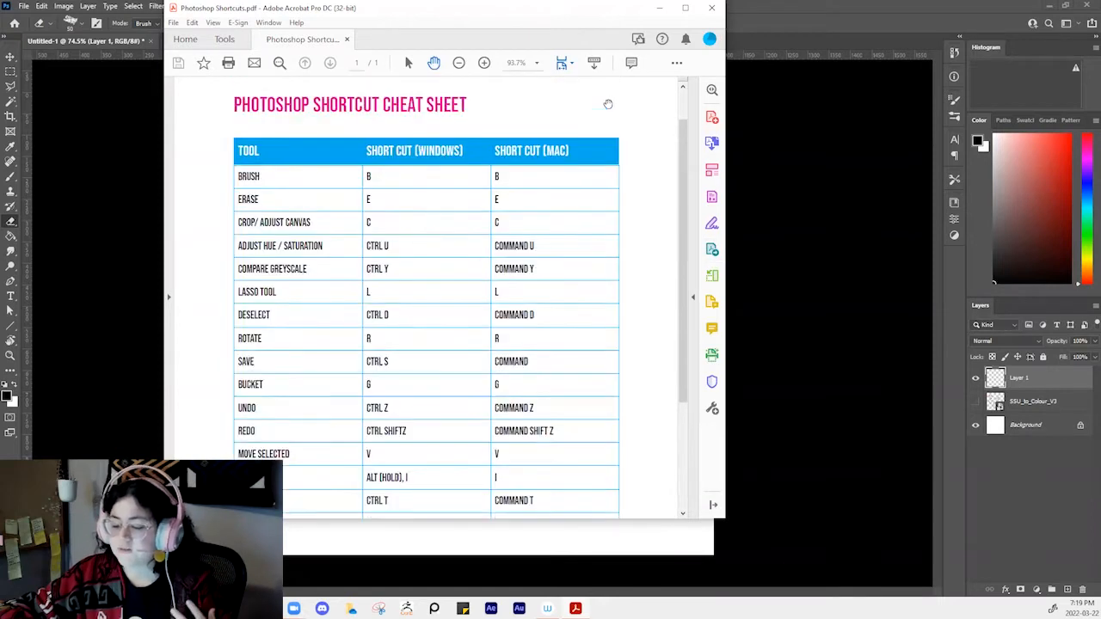
{"action": "scroll", "coordinate": [464, 368], "scroll_direction": "down", "scroll_amount": 5}
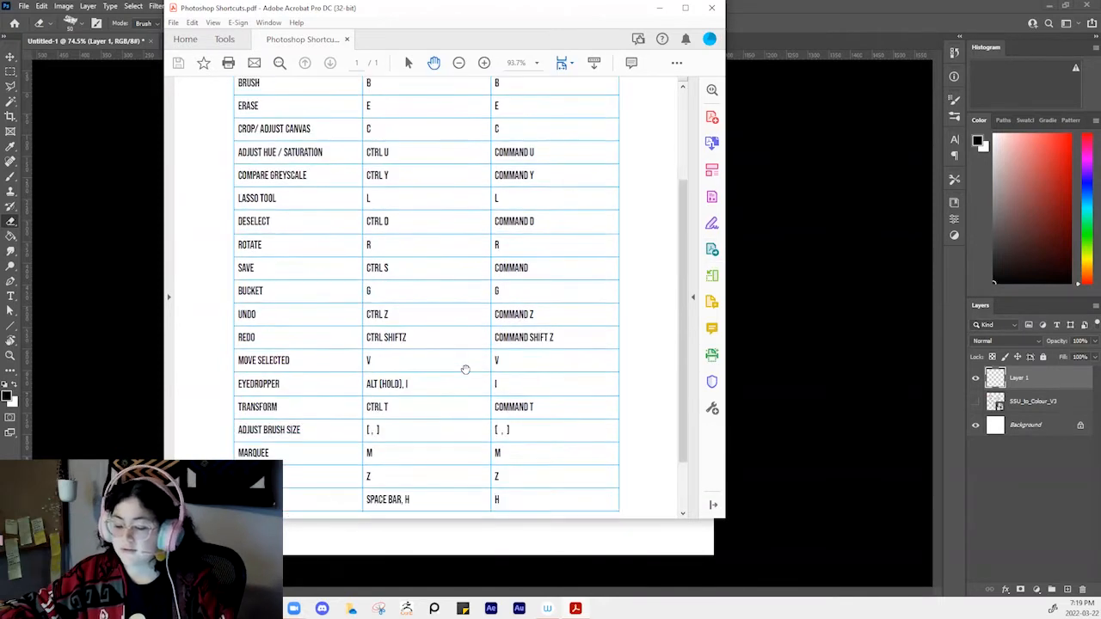
{"action": "scroll", "coordinate": [465, 369], "scroll_direction": "up", "scroll_amount": 5}
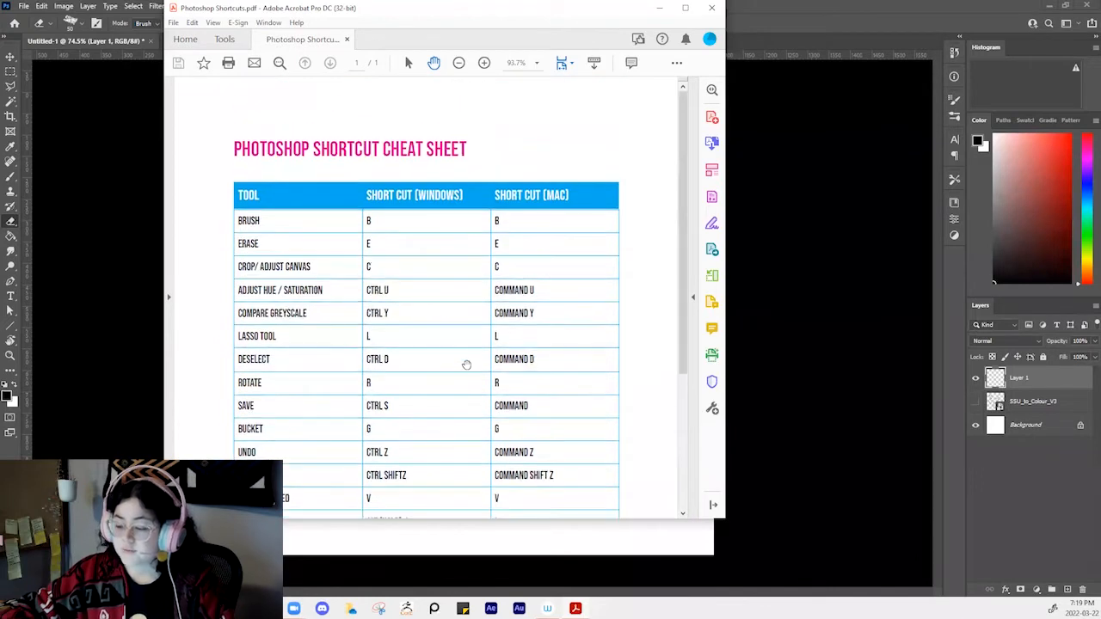
Close the shortcut PDF and save the document to the computer's Desktop as SSU_Photoshop101.psd
{"action": "left_click", "coordinate": [711, 8]}
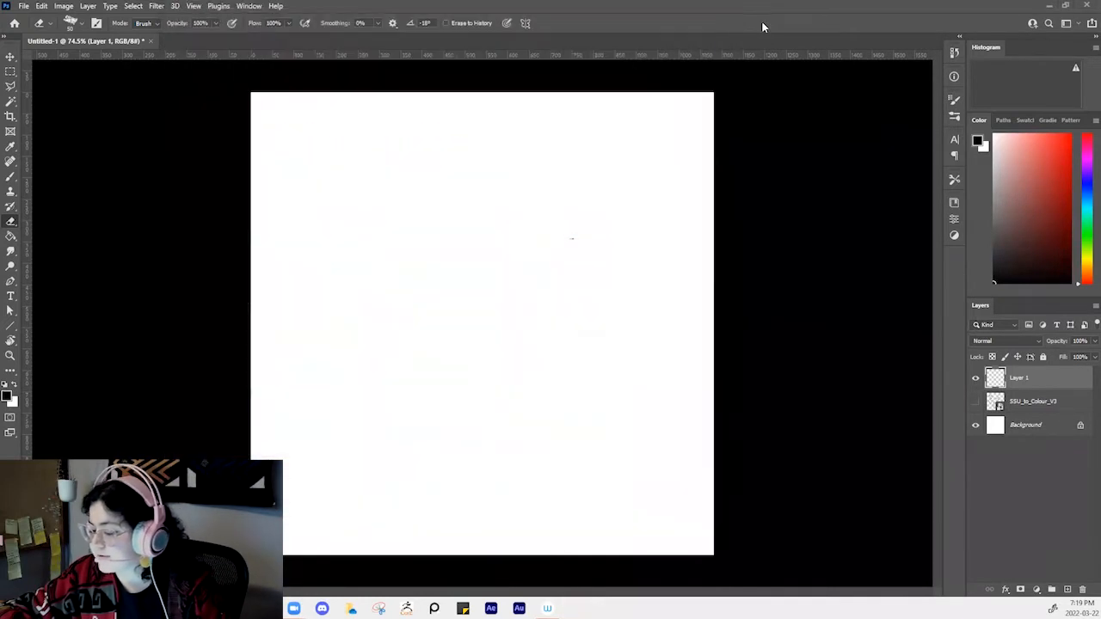
{"action": "key", "text": "ctrl+s"}
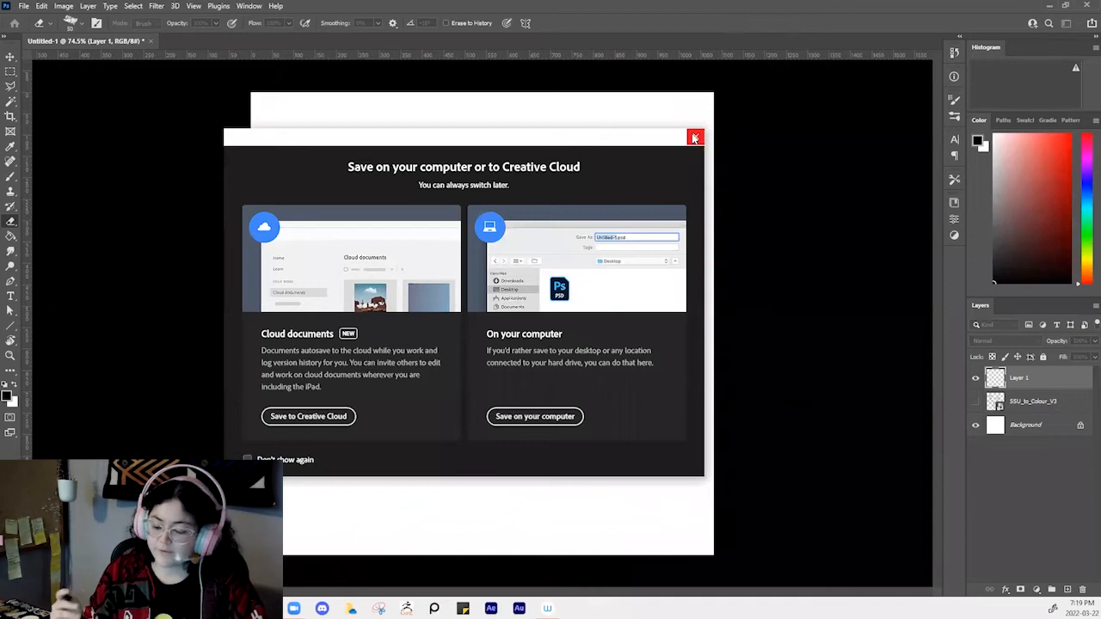
{"action": "left_click", "coordinate": [550, 415]}
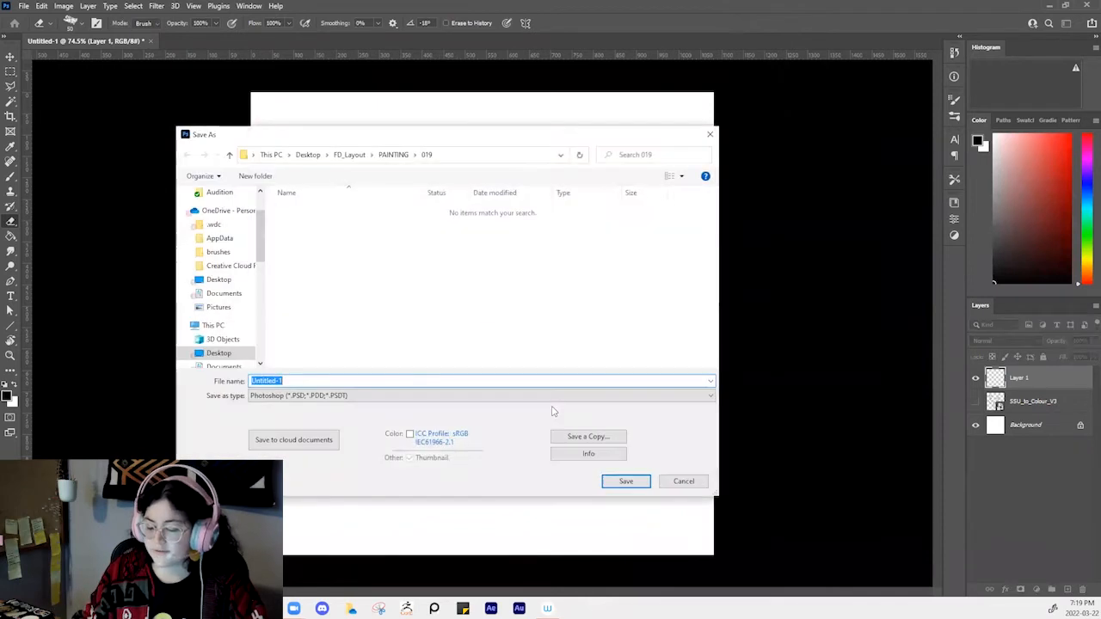
{"action": "left_click", "coordinate": [307, 155]}
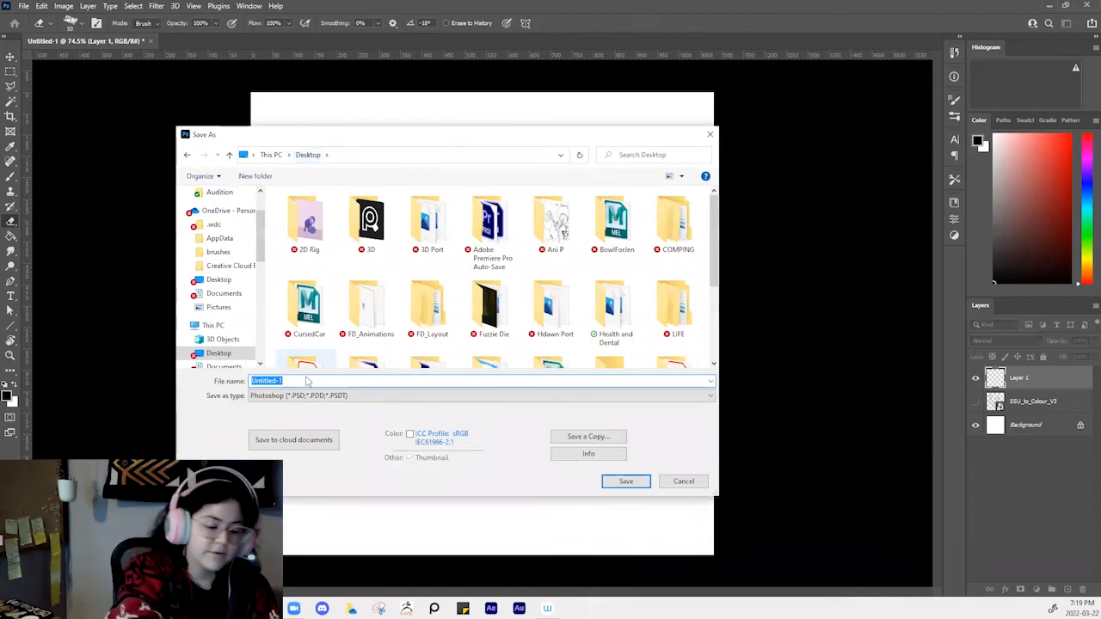
{"action": "type", "text": "SSU"}
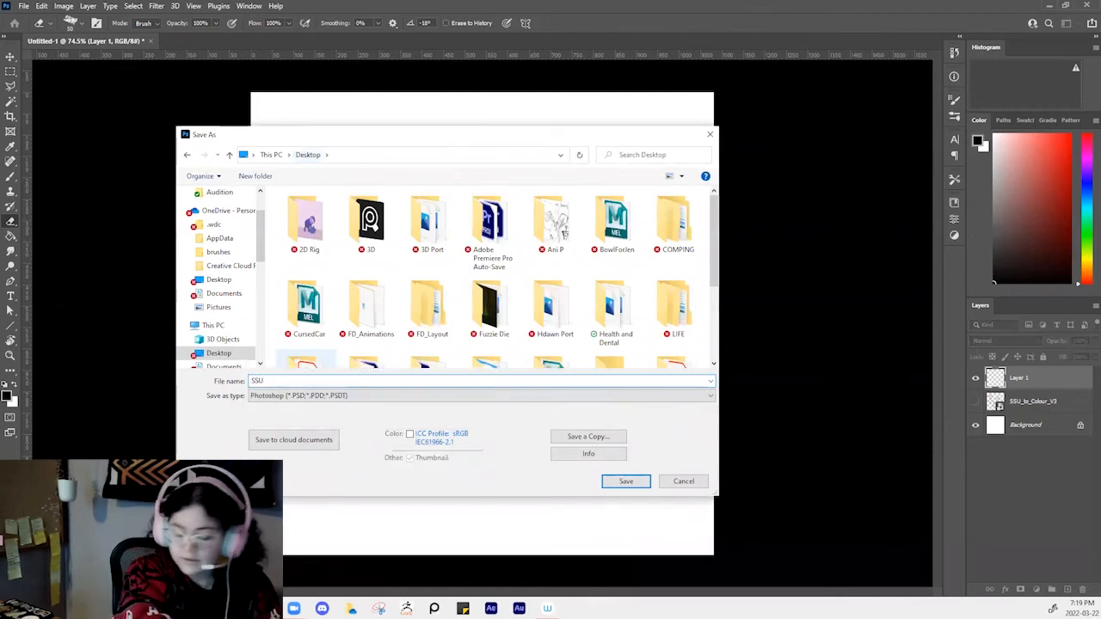
{"action": "type", "text": "_Photosho"}
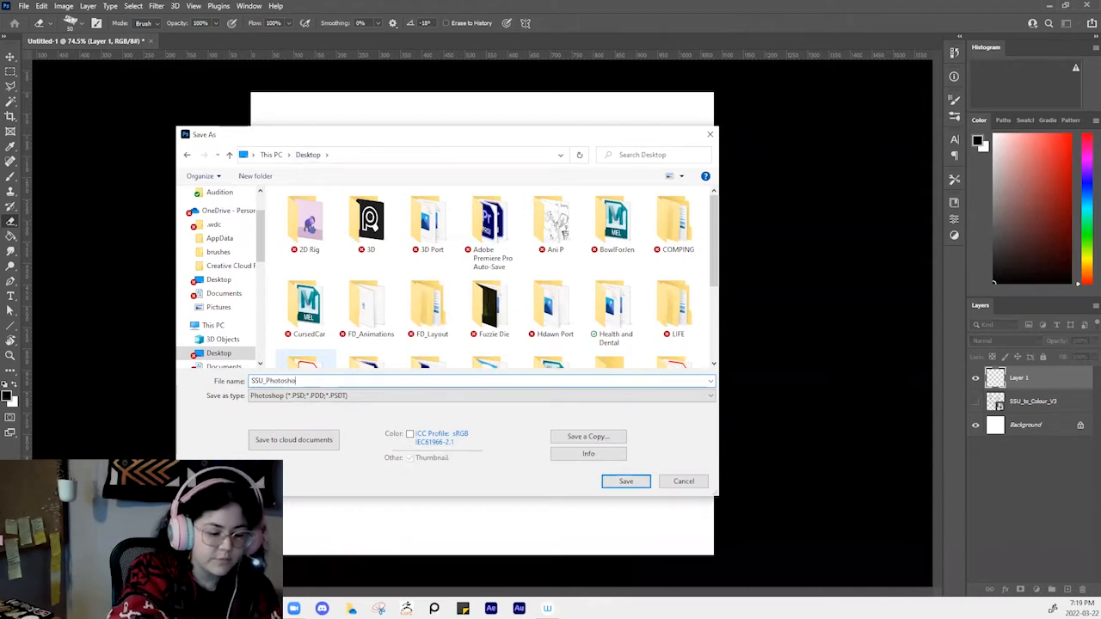
{"action": "left_click", "coordinate": [613, 482]}
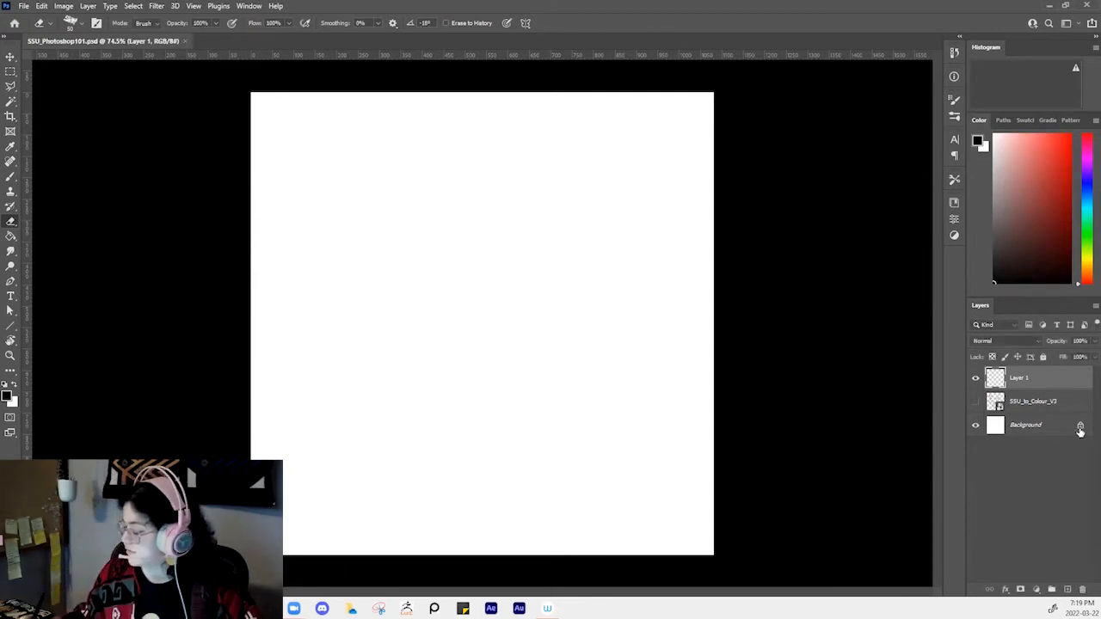
Unlock the Background layer and fill it with a medium grey using the Paint Bucket
{"action": "left_click", "coordinate": [1080, 428]}
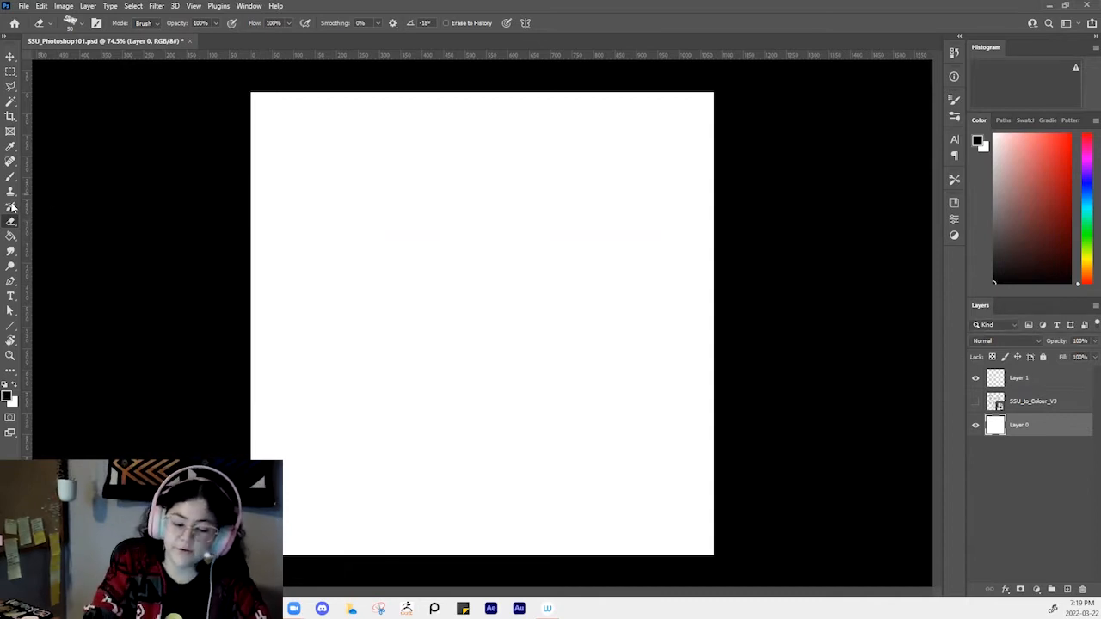
{"action": "left_click", "coordinate": [8, 230]}
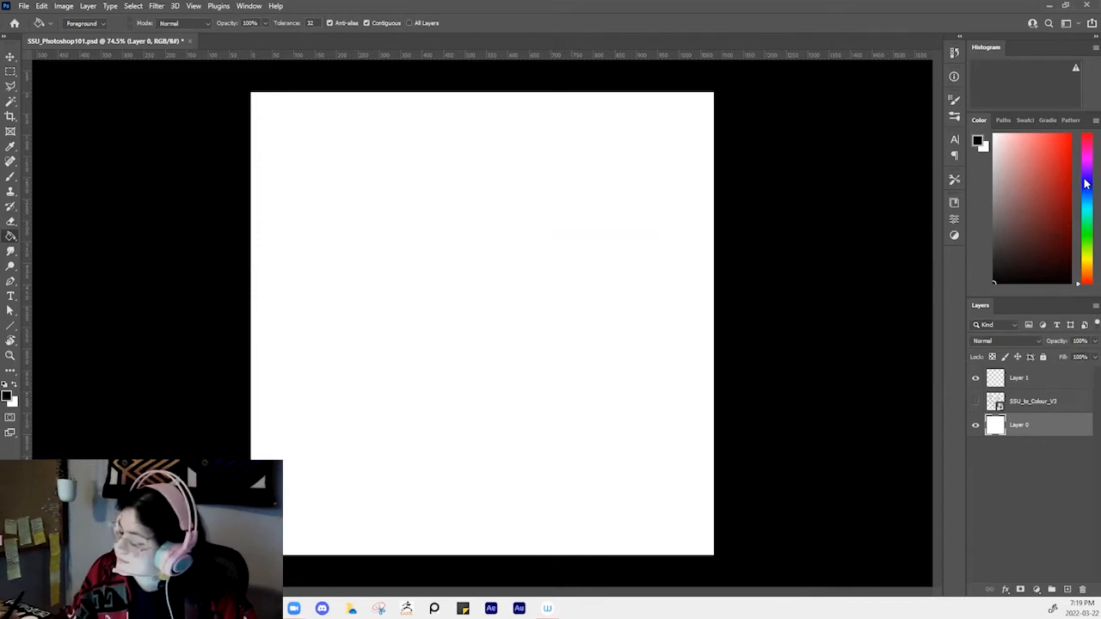
{"action": "left_click", "coordinate": [993, 200]}
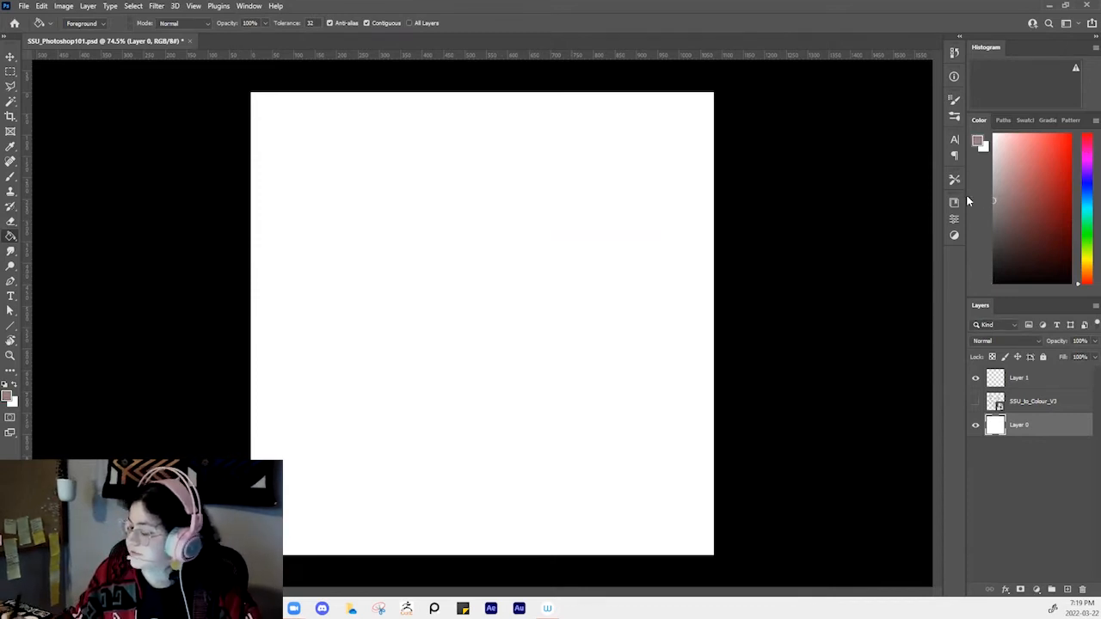
{"action": "left_click", "coordinate": [610, 279]}
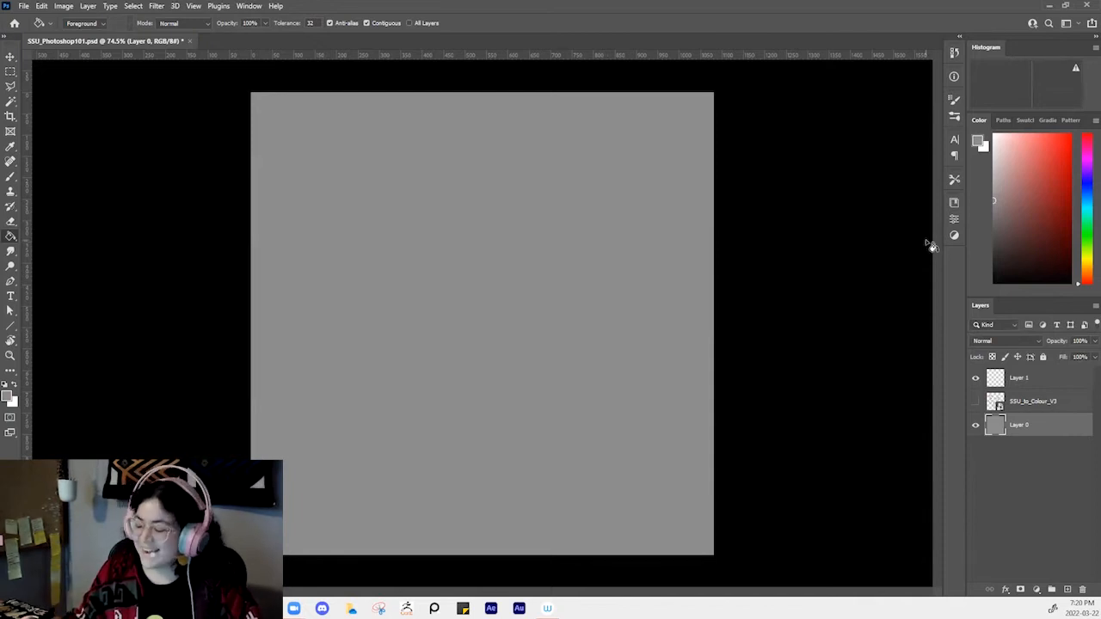
Show the SSU_to_Colour_V3 layer and enclose the pink lettering above the character's hand with a freehand Lasso selection
{"action": "left_click", "coordinate": [975, 401]}
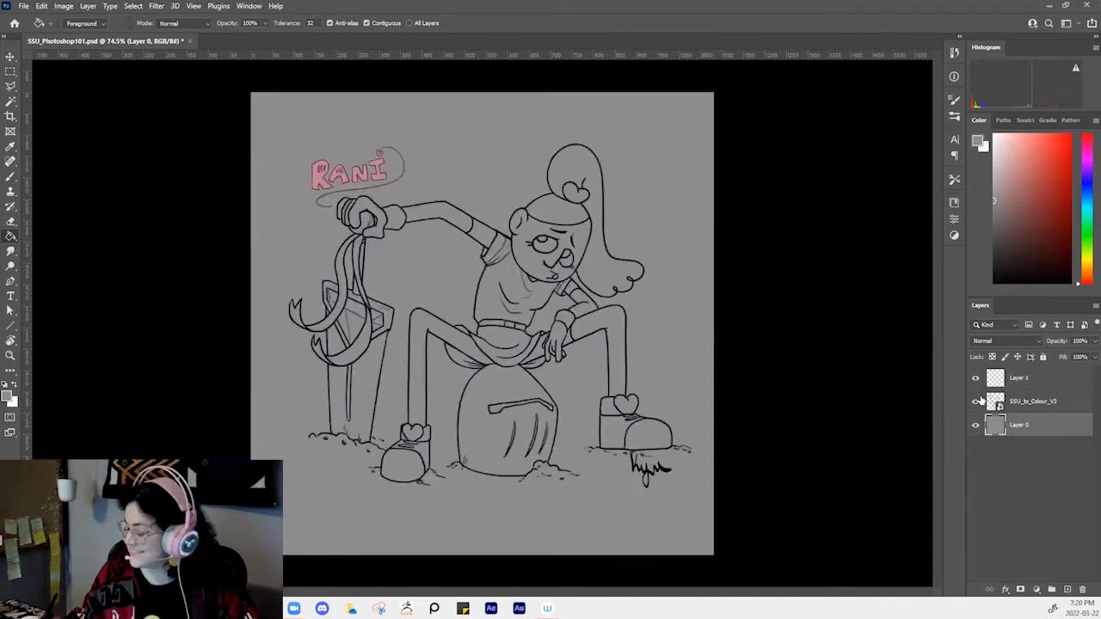
{"action": "left_click", "coordinate": [1039, 404]}
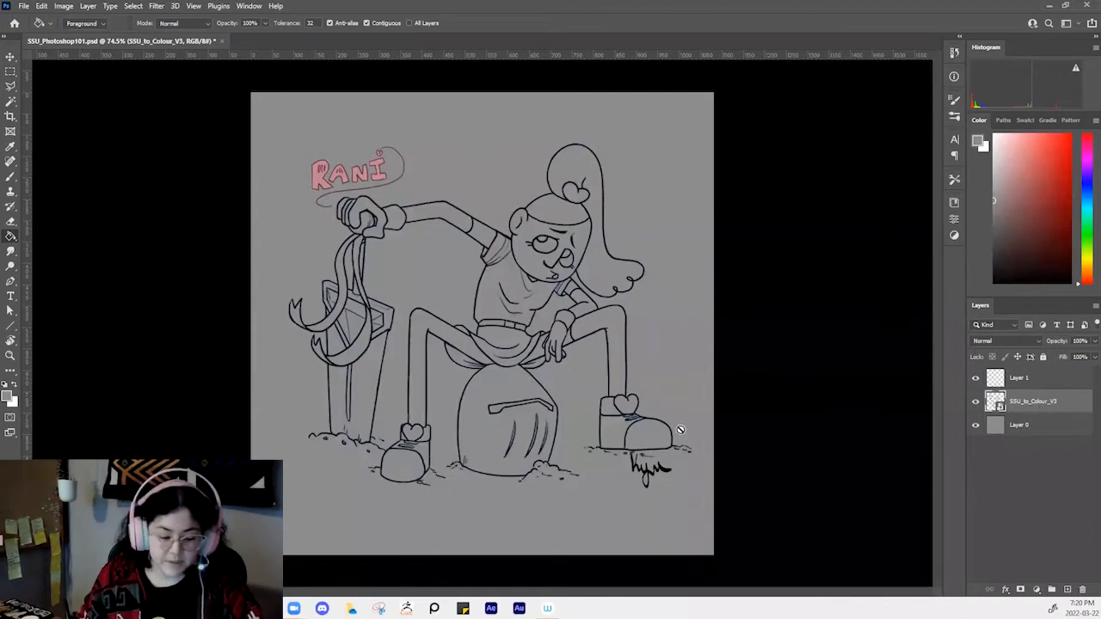
{"action": "key", "text": "m"}
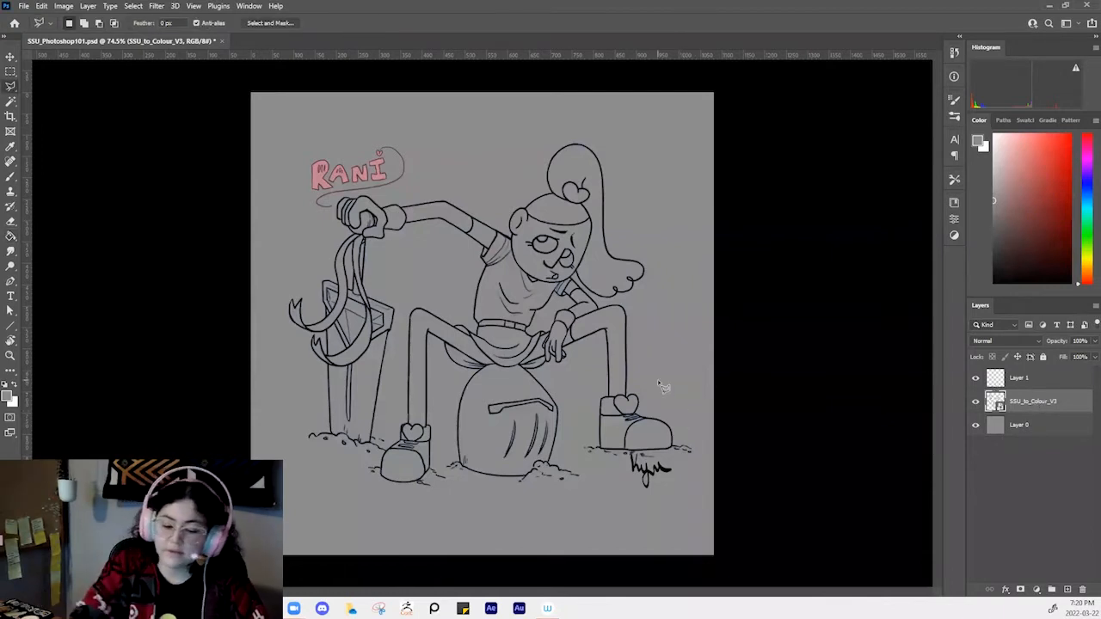
{"action": "right_click", "coordinate": [10, 86]}
{"action": "left_click", "coordinate": [52, 81]}
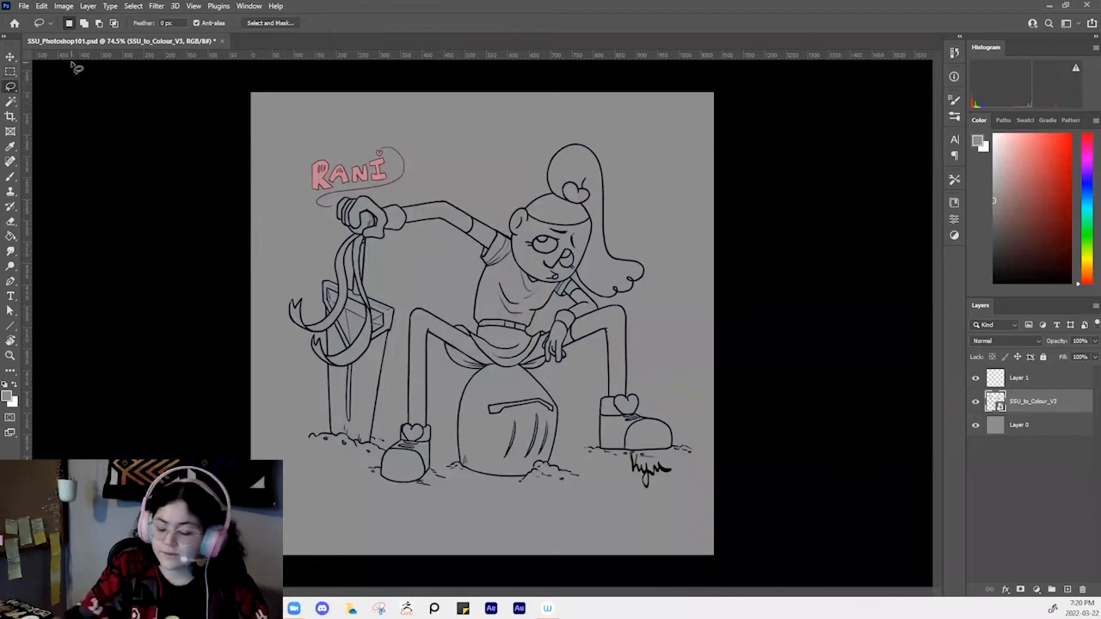
{"action": "mouse_move", "coordinate": [373, 123]}
{"action": "left_mouse_down"}
{"action": "mouse_move", "coordinate": [326, 230]}
{"action": "mouse_move", "coordinate": [339, 202]}
{"action": "mouse_move", "coordinate": [424, 175]}
{"action": "mouse_move", "coordinate": [375, 118]}
{"action": "left_mouse_up"}
{"action": "key", "text": "shift"}
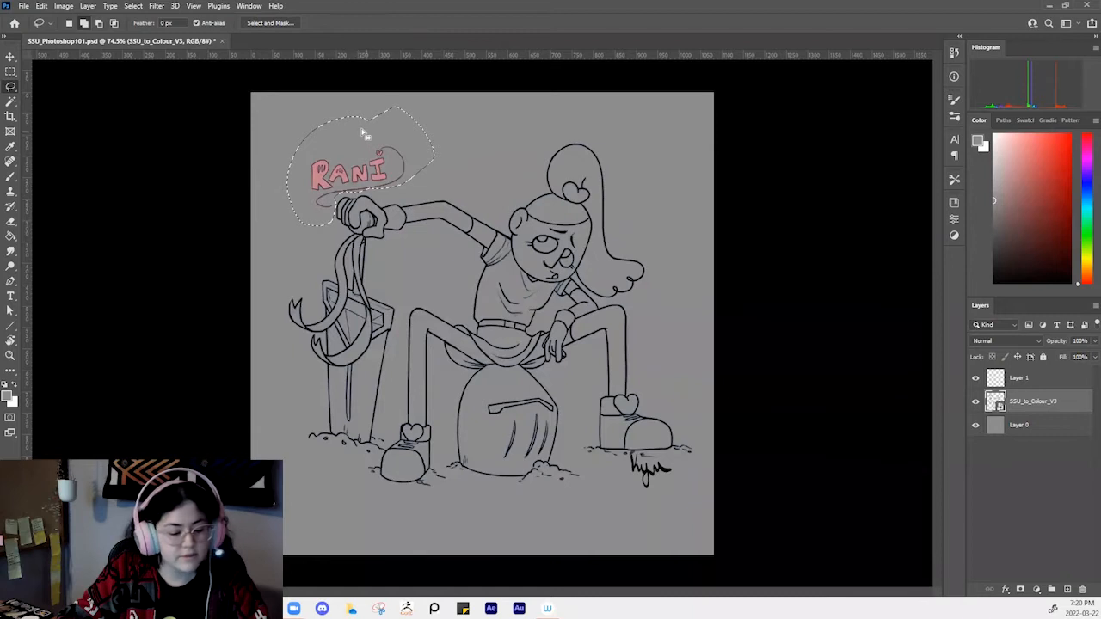
Try to move the selected pink lettering away from the hand with the Move tool
{"action": "key", "text": "v"}
{"action": "left_click_drag", "start_coordinate": [383, 166], "coordinate": [363, 136]}
{"action": "key", "text": "ctrl+z"}
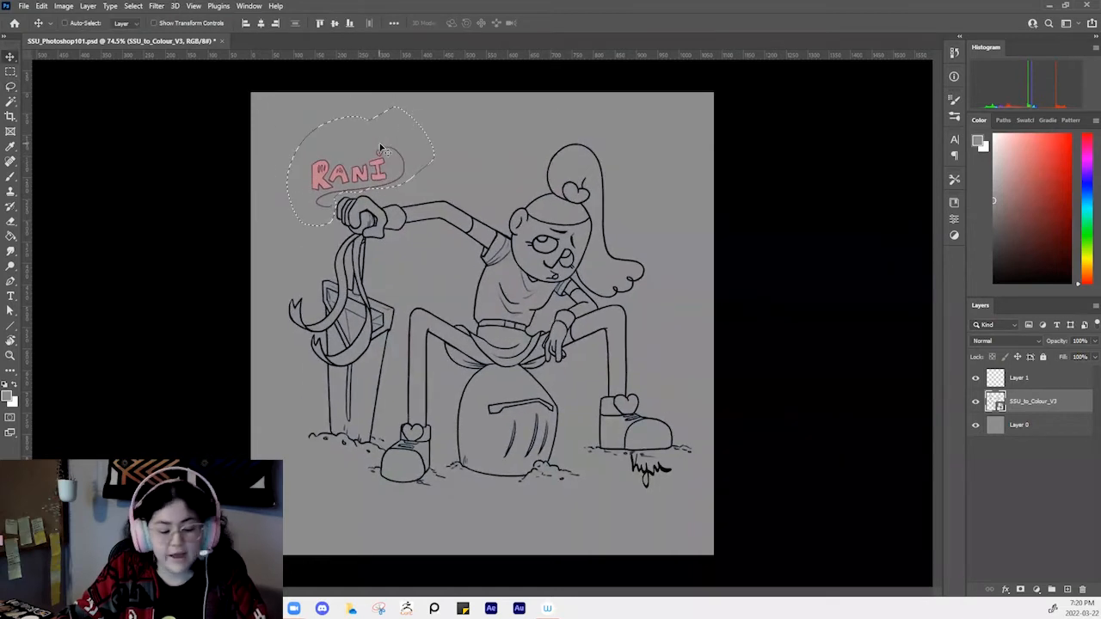
{"action": "key", "text": "ctrl"}
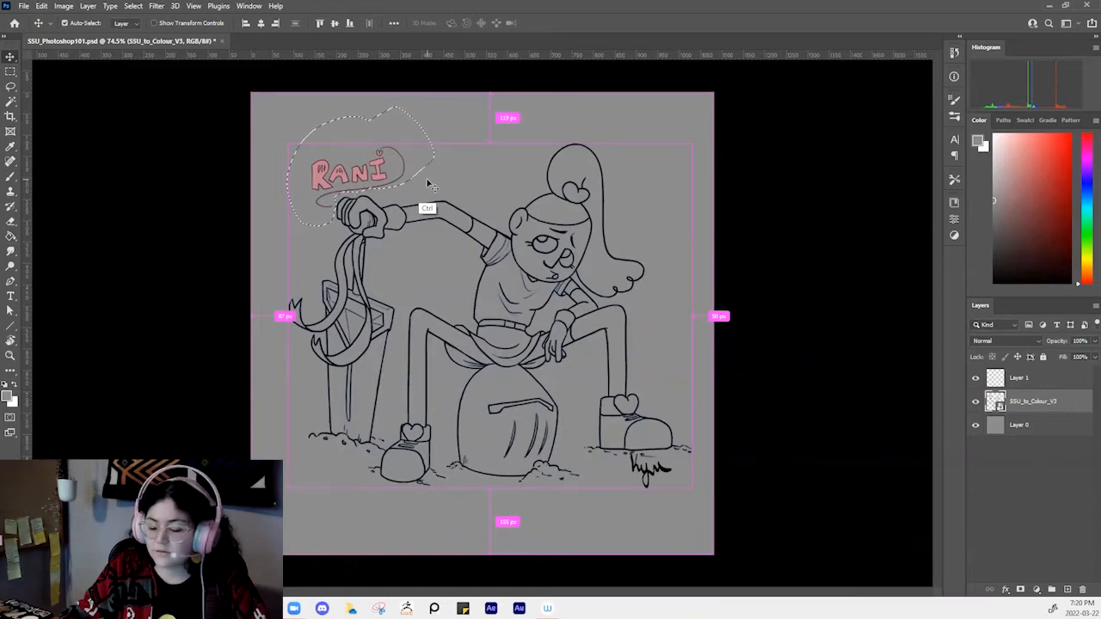
Rasterize the SSU_to_Colour_V3 smart object layer and toggle its visibility off and on
{"action": "right_click", "coordinate": [994, 401]}
{"action": "left_click", "coordinate": [1039, 409]}
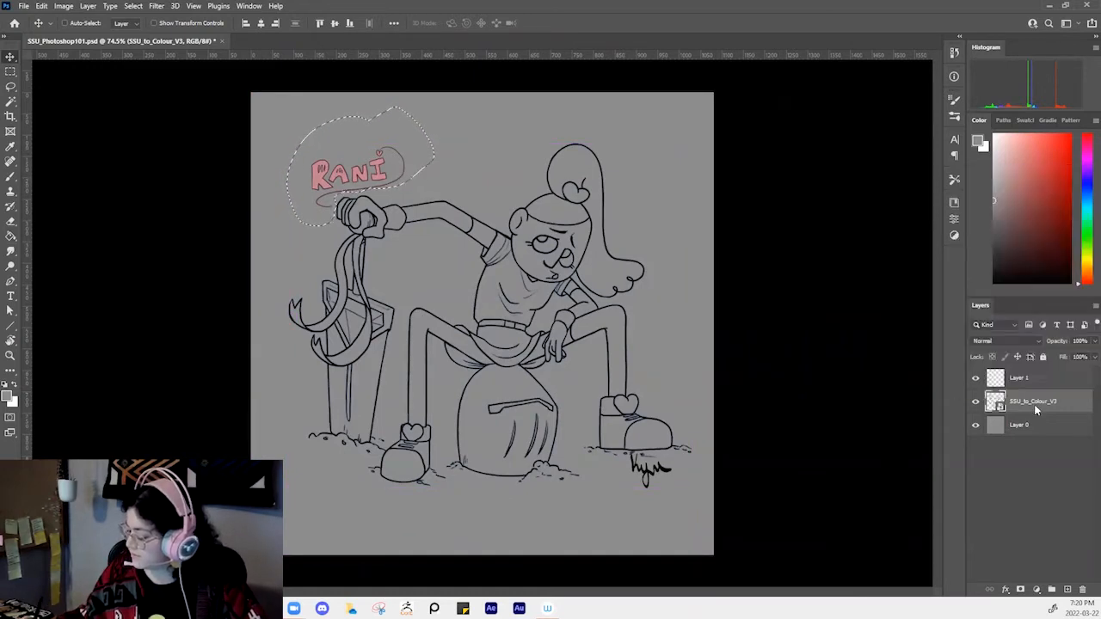
{"action": "right_click", "coordinate": [1039, 409]}
{"action": "left_click", "coordinate": [951, 312]}
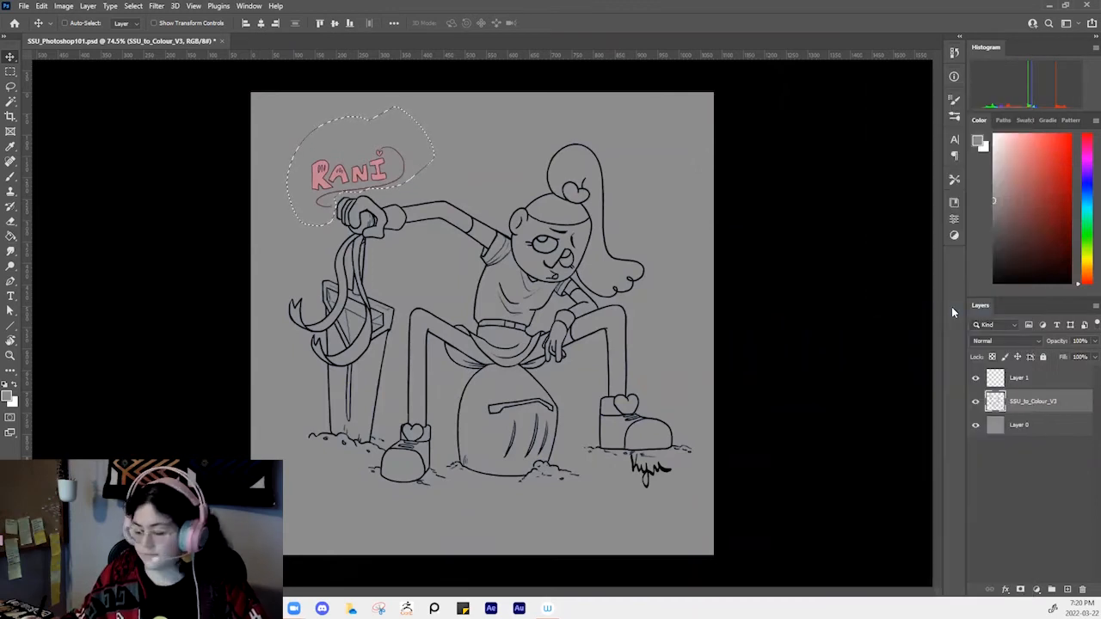
{"action": "left_click", "coordinate": [975, 402]}
{"action": "left_click", "coordinate": [975, 401]}
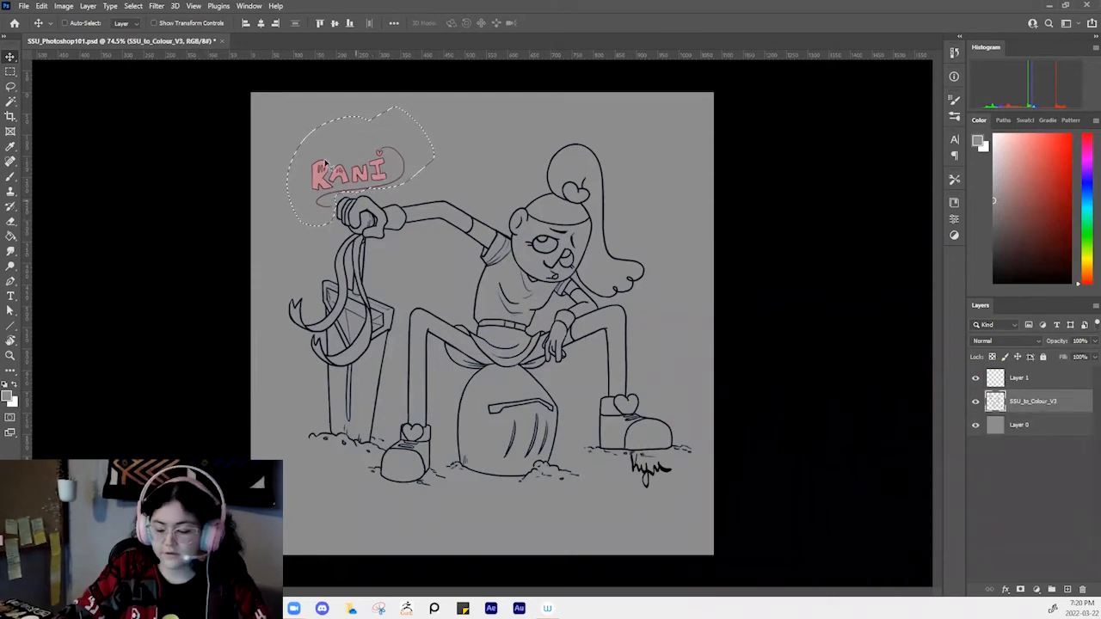
Move the pink lettering up and left away from the hand, and lasso the signature and move it lower beneath the shoe
{"action": "left_click_drag", "start_coordinate": [396, 158], "coordinate": [364, 134]}
{"action": "key", "text": "ctrl+d"}
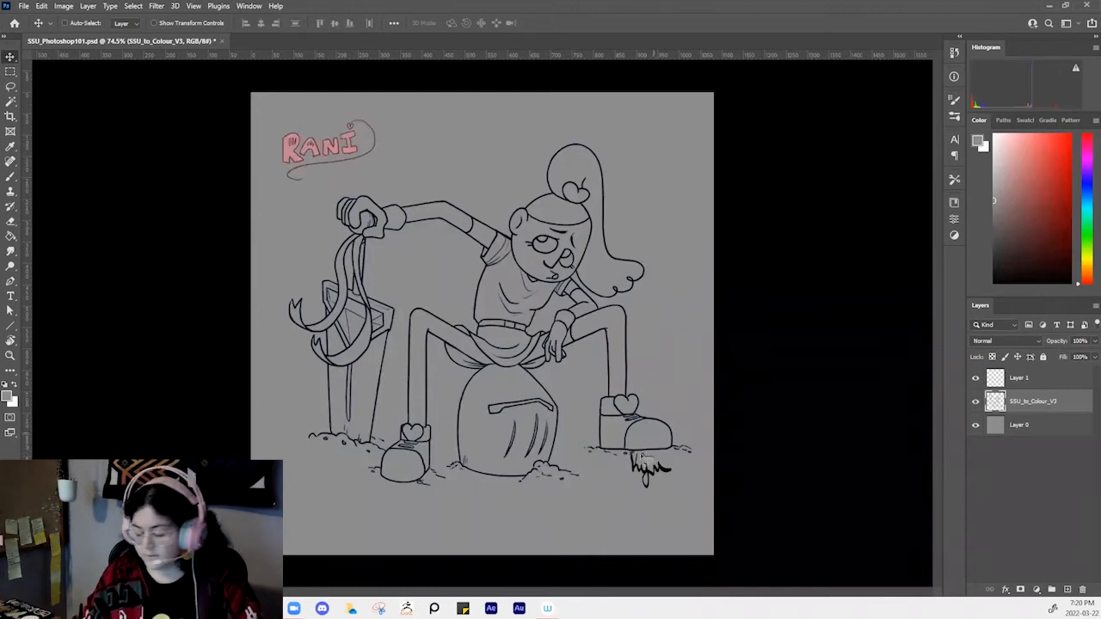
{"action": "key", "text": "l"}
{"action": "mouse_move", "coordinate": [640, 454]}
{"action": "left_mouse_down"}
{"action": "mouse_move", "coordinate": [626, 467]}
{"action": "mouse_move", "coordinate": [679, 492]}
{"action": "mouse_move", "coordinate": [686, 449]}
{"action": "mouse_move", "coordinate": [681, 496]}
{"action": "left_mouse_up"}
{"action": "key", "text": "v"}
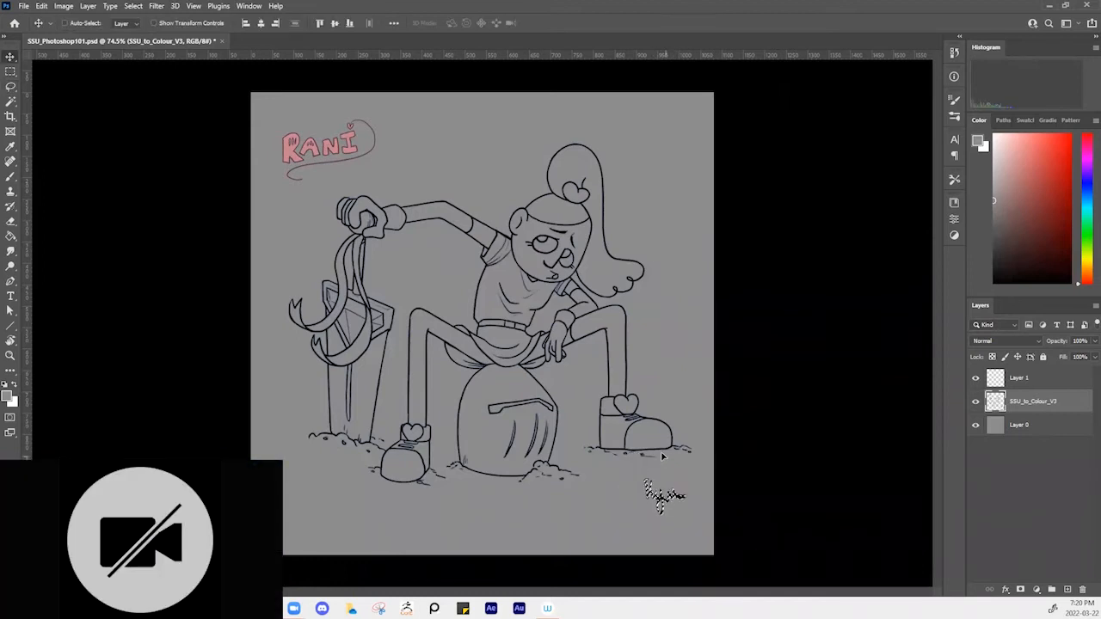
{"action": "key", "text": "ctrl+d"}
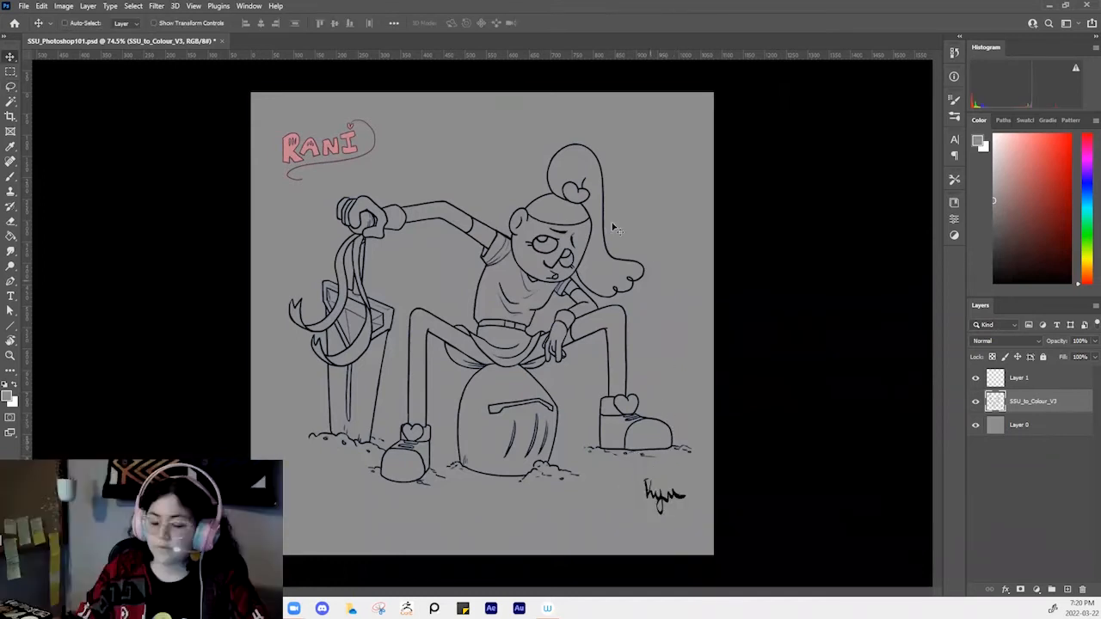
Draw a large round Lasso selection across the middle of the character and deselect it
{"action": "key", "text": "l"}
{"action": "mouse_move", "coordinate": [434, 168]}
{"action": "left_mouse_down"}
{"action": "mouse_move", "coordinate": [621, 348]}
{"action": "mouse_move", "coordinate": [464, 159]}
{"action": "left_mouse_up"}
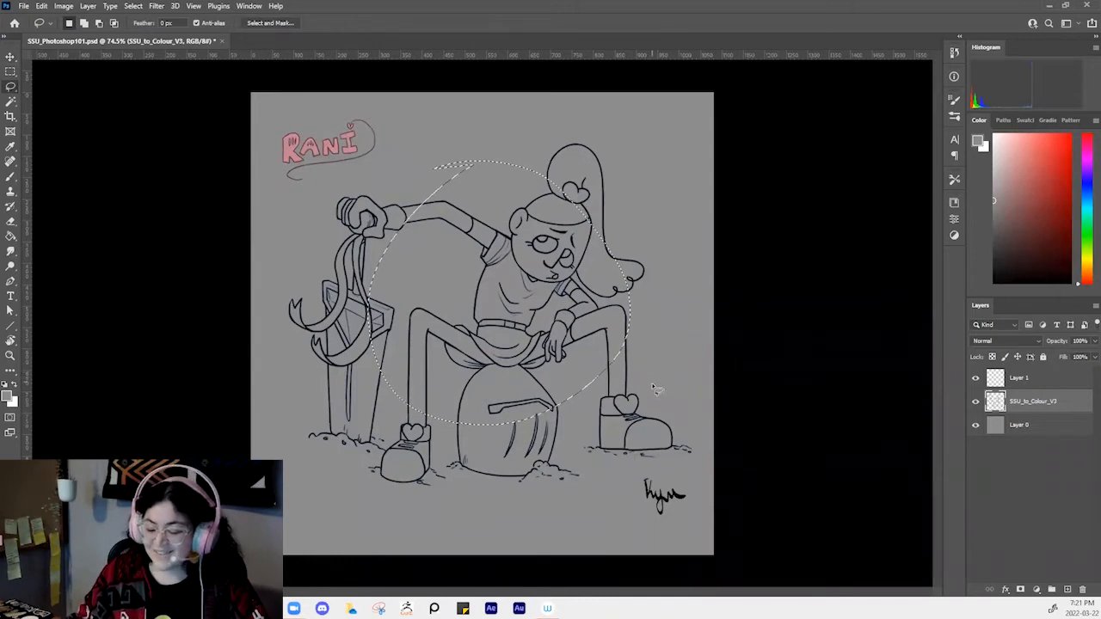
{"action": "key", "text": "ctrl"}
{"action": "key", "text": "ctrl+d"}
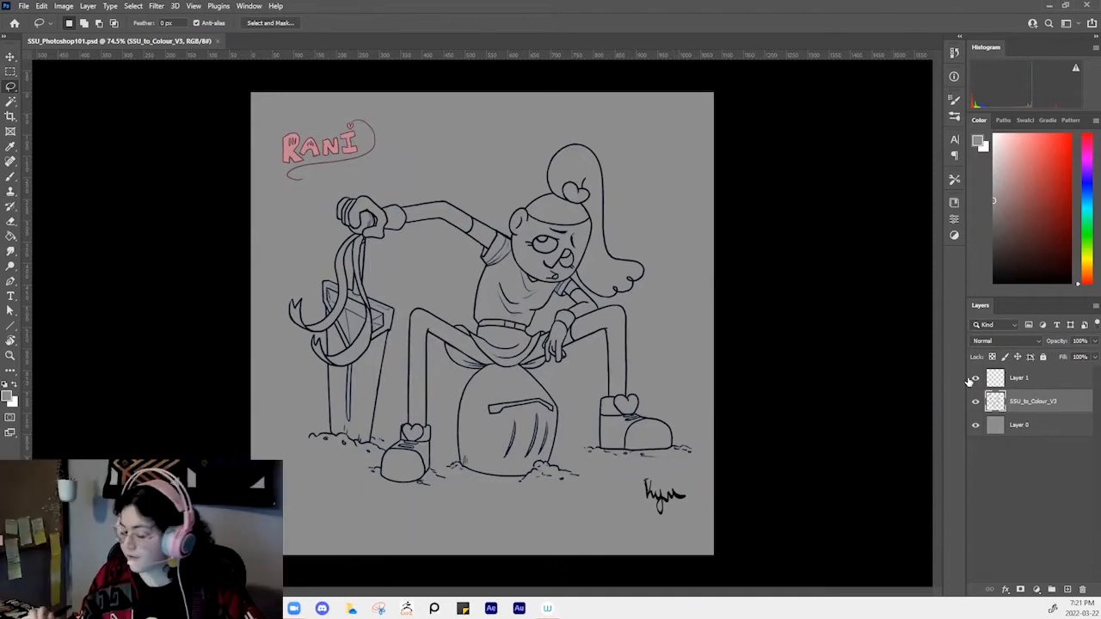
Place the SSU_to_Colour_V3 line art layer at the top of the layer stack, above the empty layer
{"action": "key", "text": "ctrl+bracketright"}
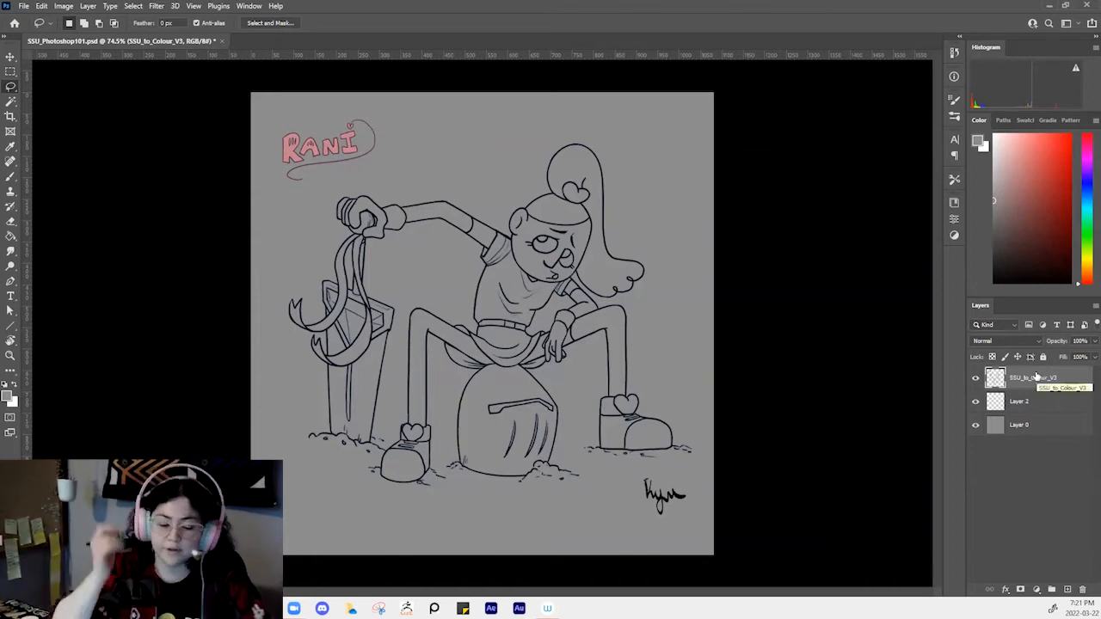
Select the ponytail interior and the area surrounding the drawing in turn with the Magic Wand, deselecting each one
{"action": "key", "text": "w"}
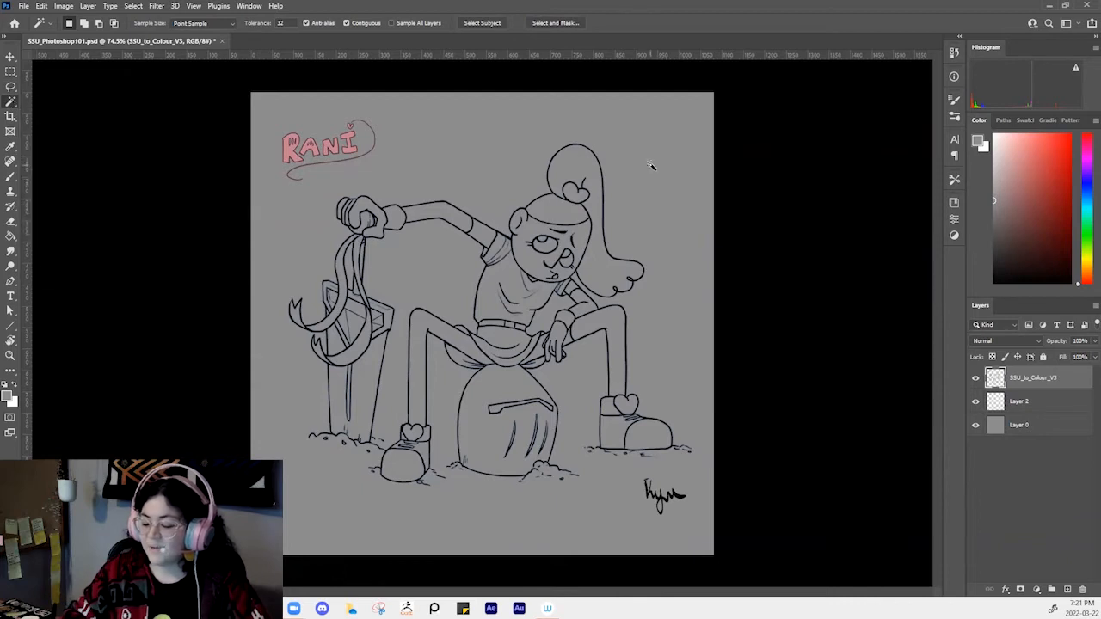
{"action": "left_click", "coordinate": [575, 169]}
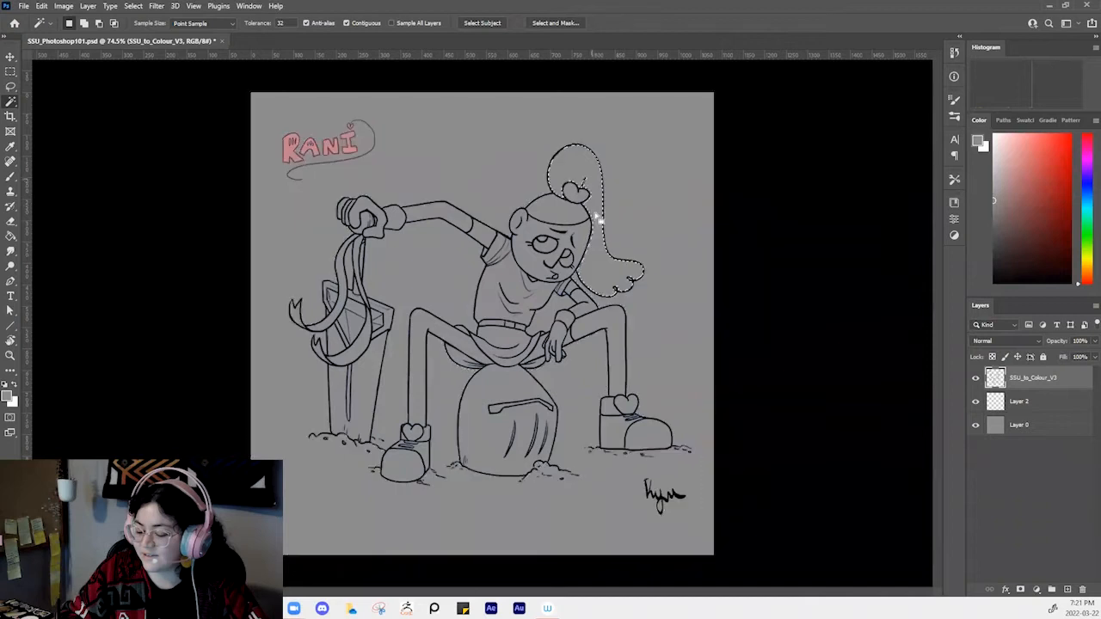
{"action": "key", "text": "ctrl+d"}
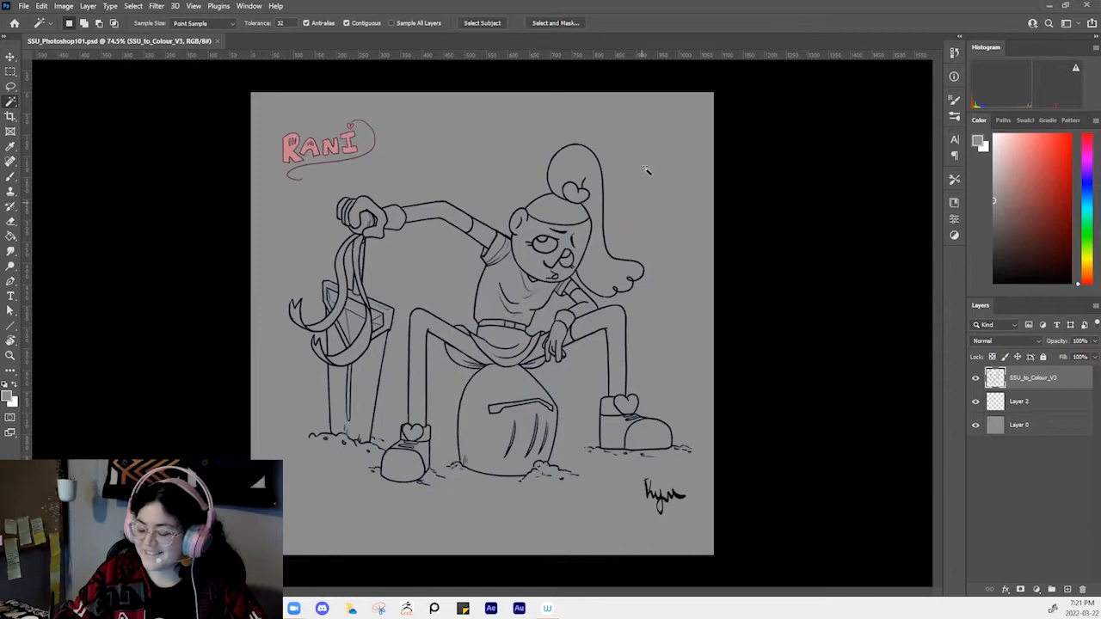
{"action": "left_click", "coordinate": [679, 185]}
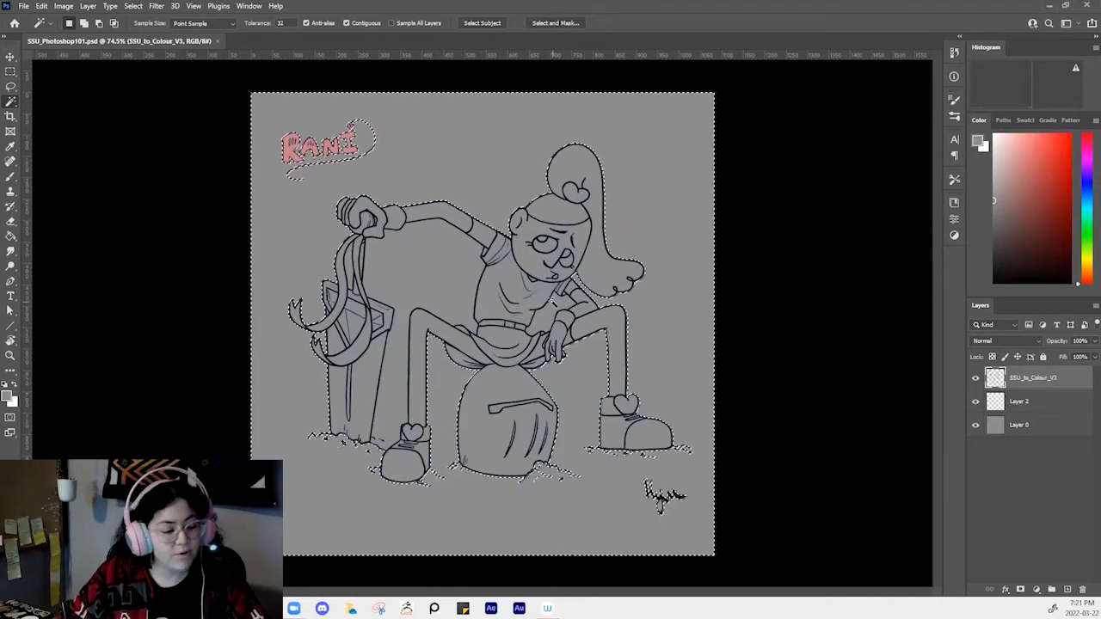
{"action": "key", "text": "alt"}
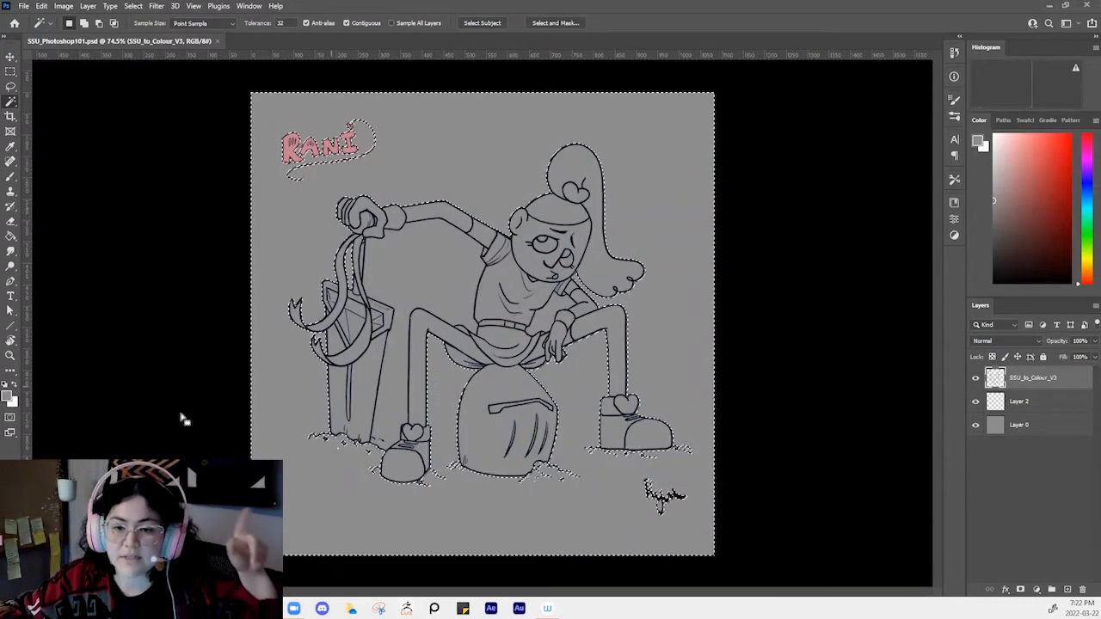
{"action": "key", "text": "ctrl+d"}
Switch to the browser and view the top of the Adobe Photoshop 101: Intro Class event page
{"action": "key", "text": "alt+Tab"}
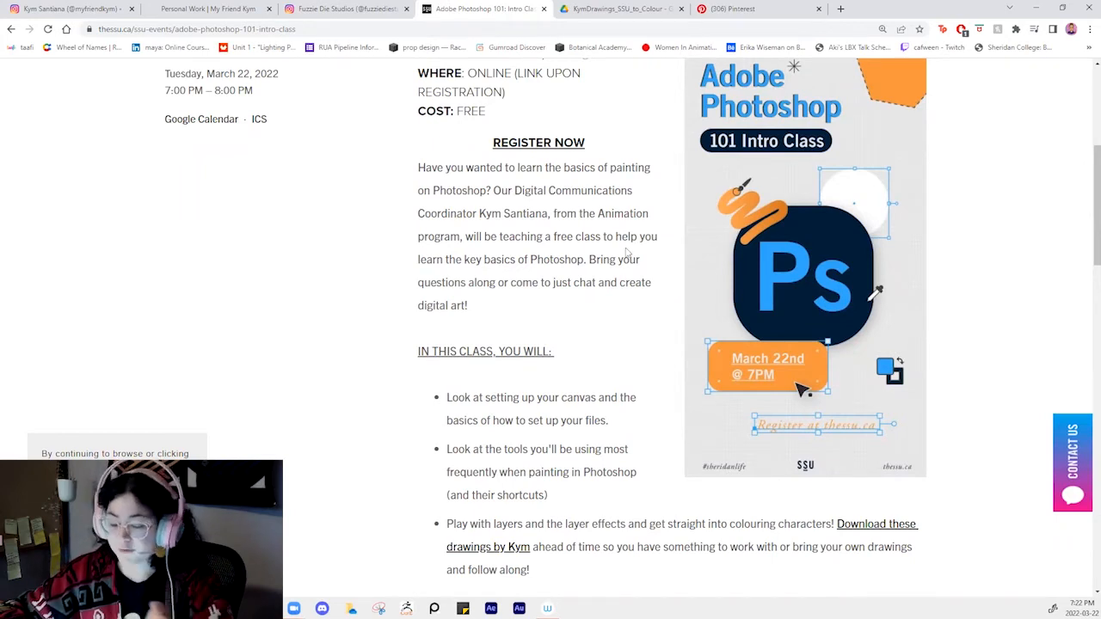
{"action": "scroll", "coordinate": [628, 252], "scroll_direction": "up", "scroll_amount": 4}
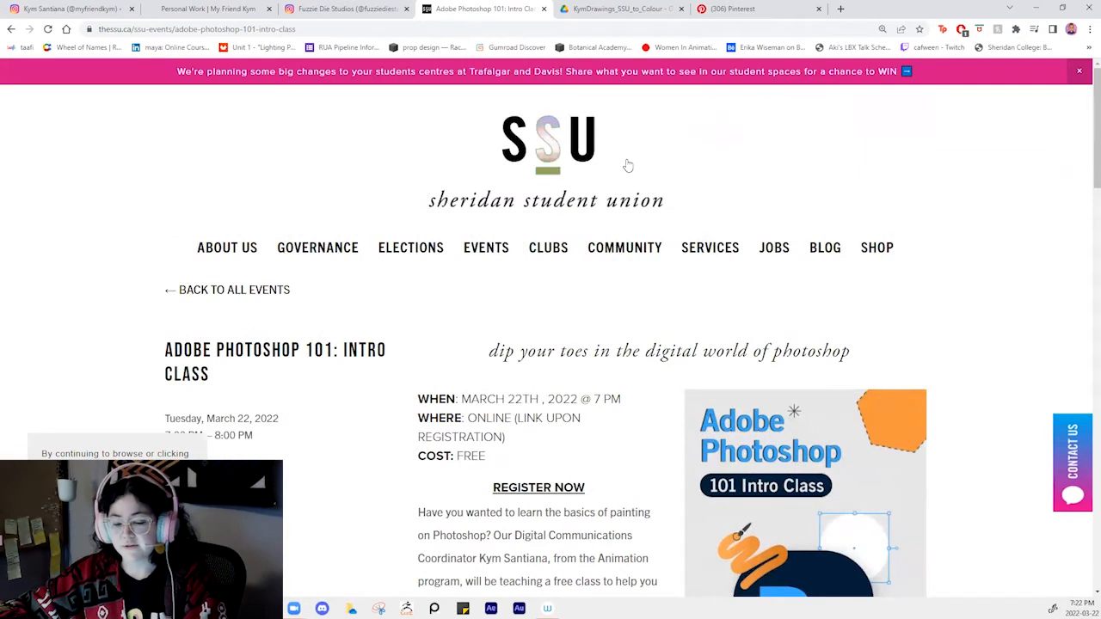
{"action": "left_click", "coordinate": [237, 31]}
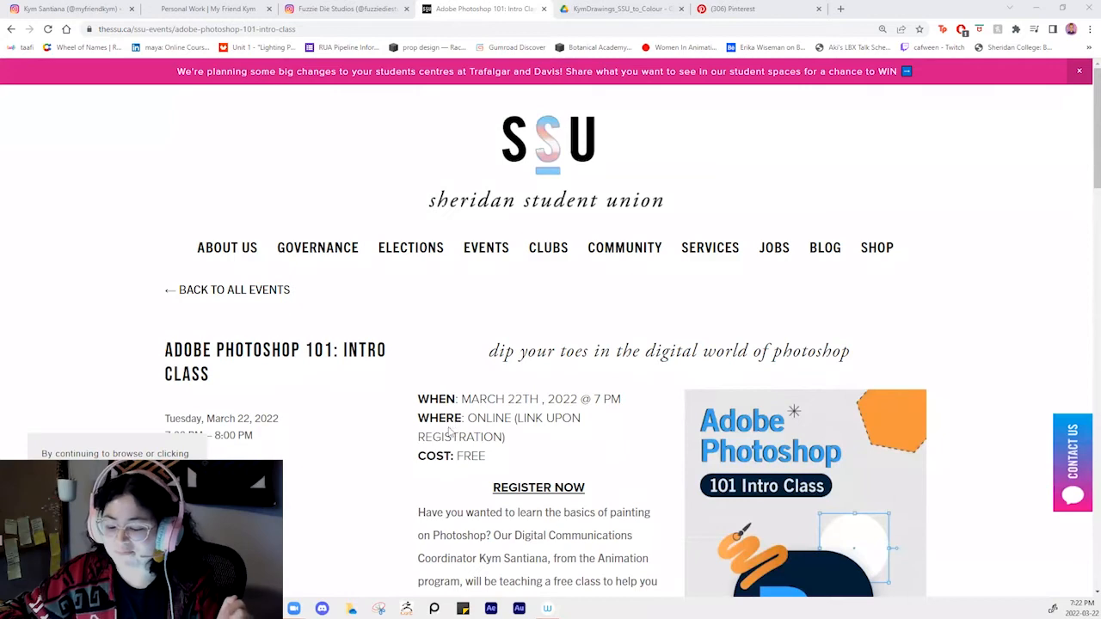
Look through the Intro Class event page and open its link for downloading the drawings
{"action": "scroll", "coordinate": [337, 472], "scroll_direction": "down", "scroll_amount": 3}
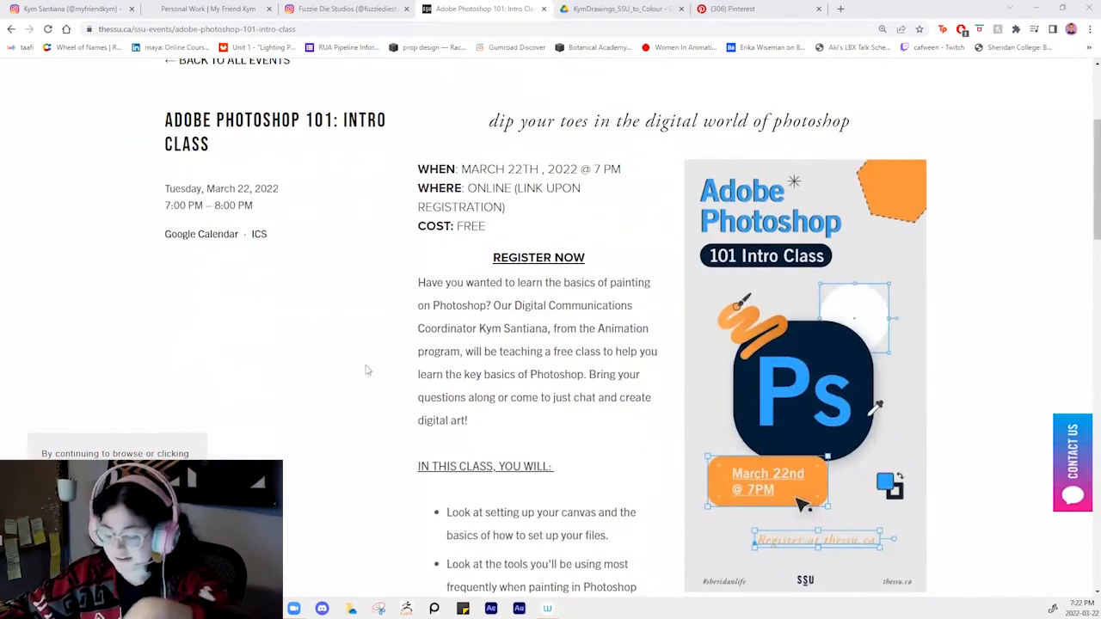
{"action": "scroll", "coordinate": [447, 367], "scroll_direction": "down", "scroll_amount": 4}
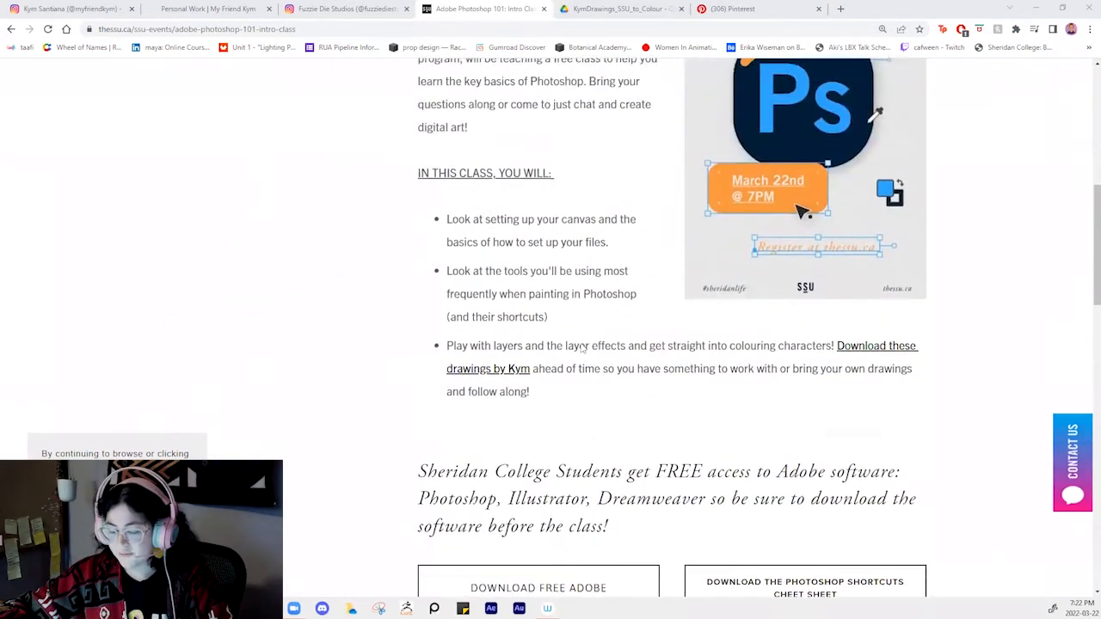
{"action": "scroll", "coordinate": [582, 347], "scroll_direction": "up", "scroll_amount": 2}
{"action": "scroll", "coordinate": [584, 344], "scroll_direction": "down", "scroll_amount": 2}
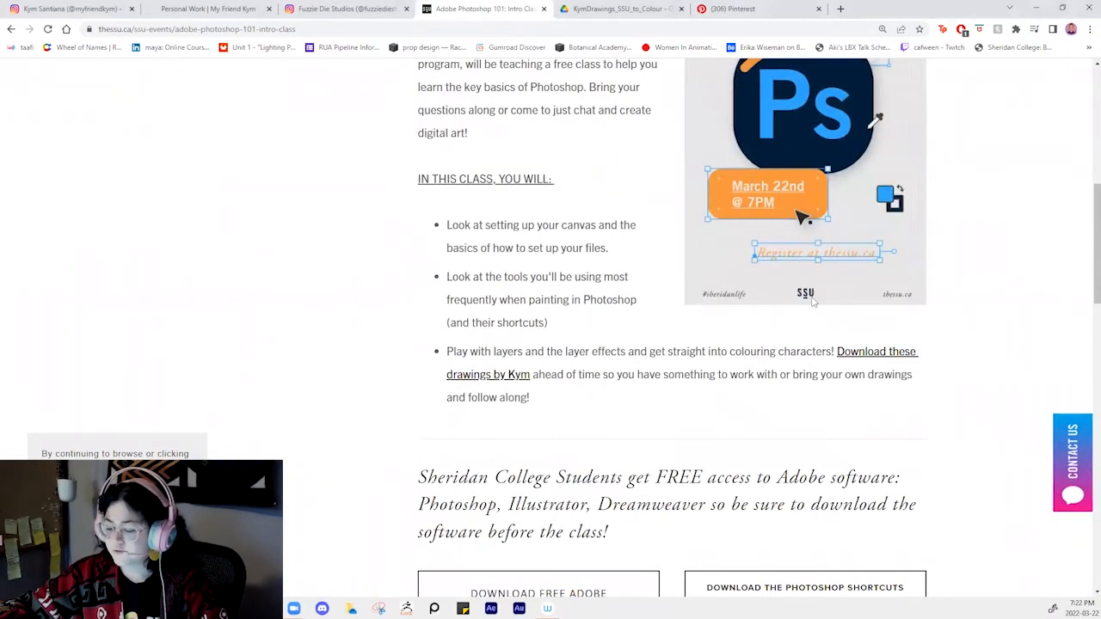
{"action": "left_click", "coordinate": [873, 352]}
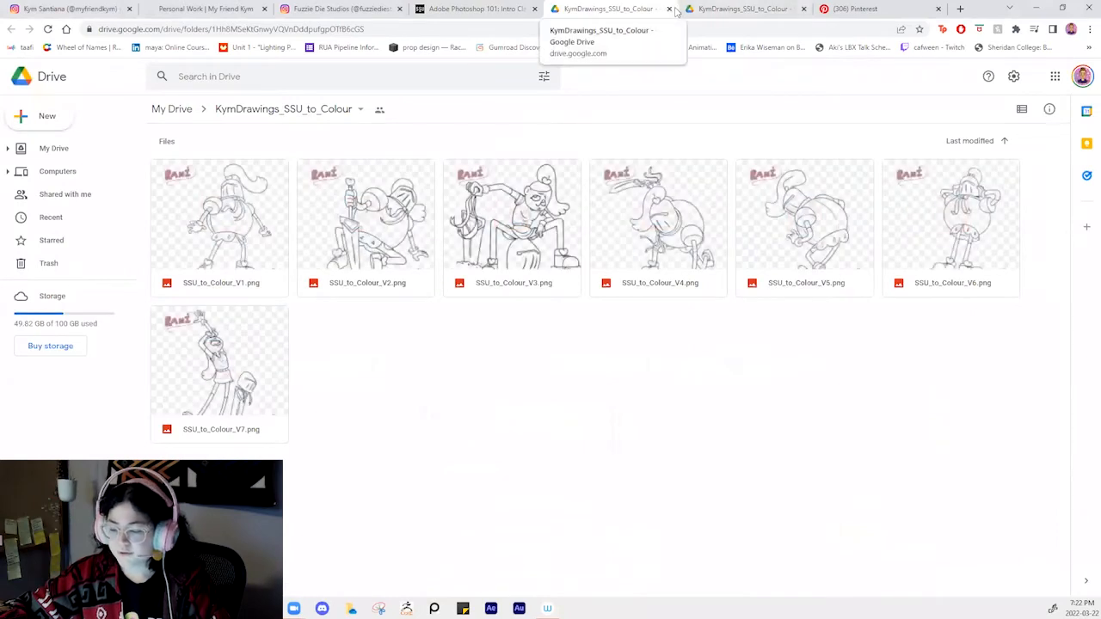
Close both KymDrawings_SSU_to_Colour Google Drive pages and return to Photoshop
{"action": "left_click", "coordinate": [669, 9]}
{"action": "left_click", "coordinate": [669, 9]}
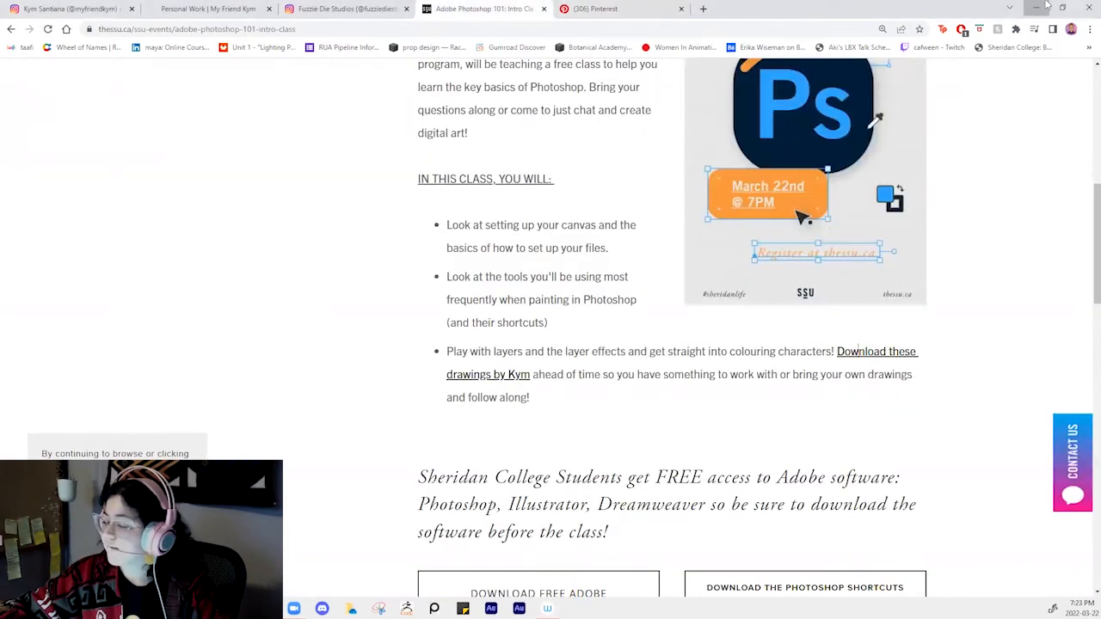
{"action": "left_click", "coordinate": [1046, 6]}
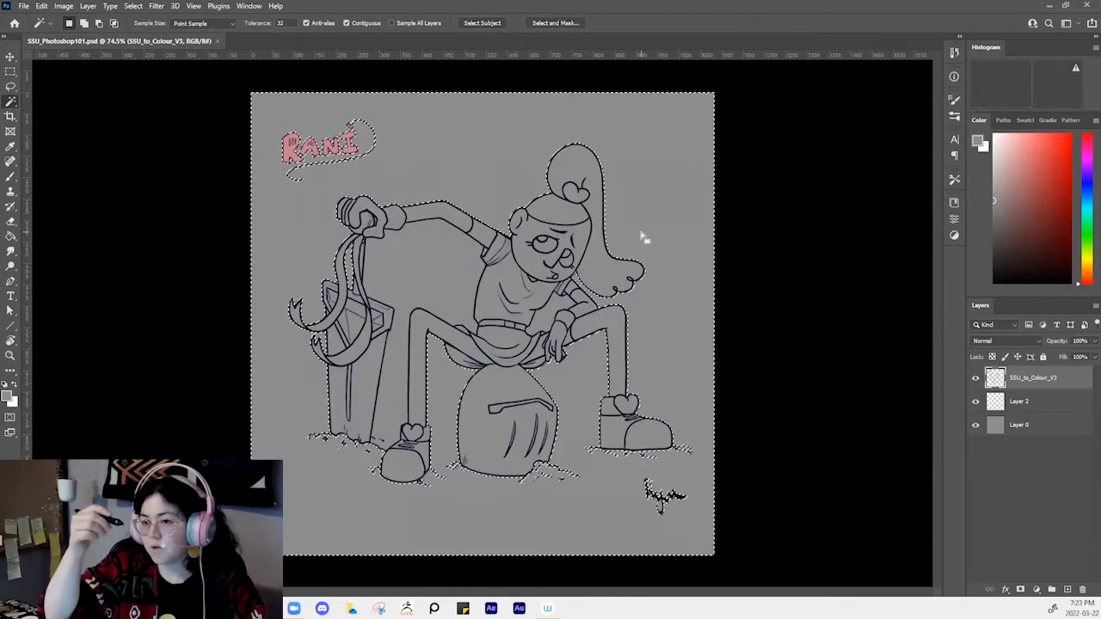
Clear the Magic Wand selection, draw a freehand Lasso selection around the character's upper body and deselect it
{"action": "key", "text": "alt"}
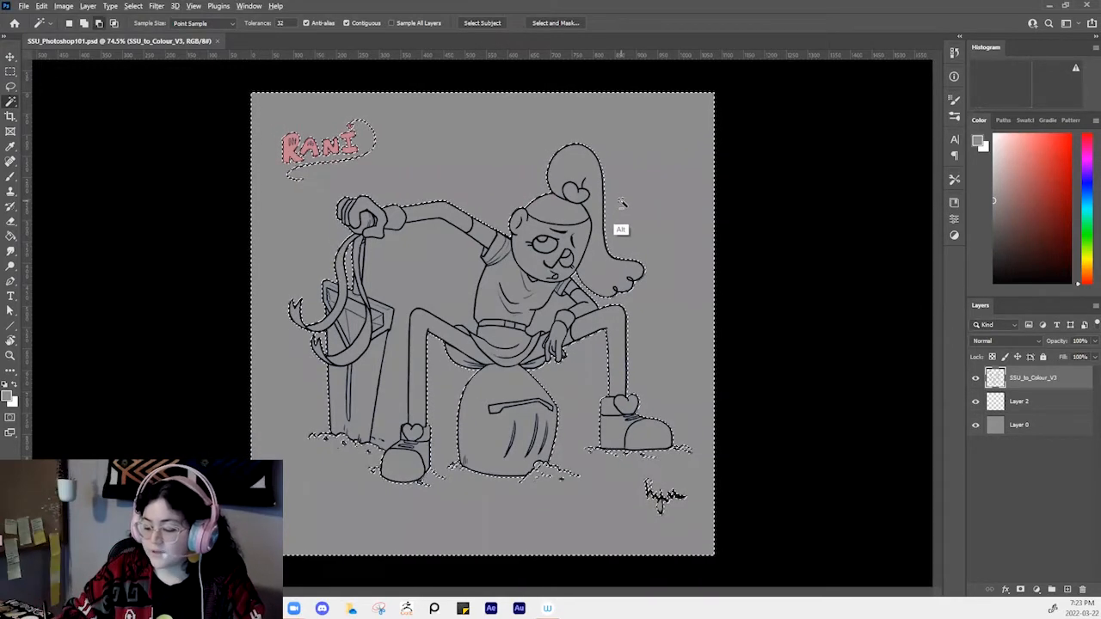
{"action": "key", "text": "ctrl+d"}
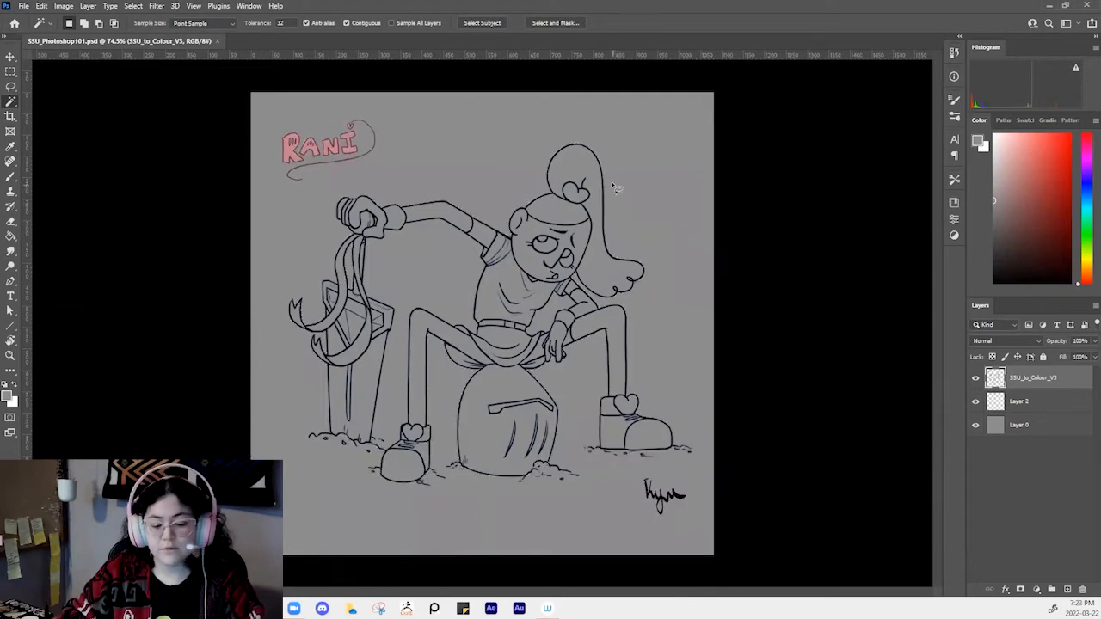
{"action": "key", "text": "l"}
{"action": "mouse_move", "coordinate": [439, 230]}
{"action": "left_mouse_down"}
{"action": "mouse_move", "coordinate": [582, 278]}
{"action": "mouse_move", "coordinate": [522, 185]}
{"action": "left_mouse_up"}
{"action": "key", "text": "ctrl+d"}
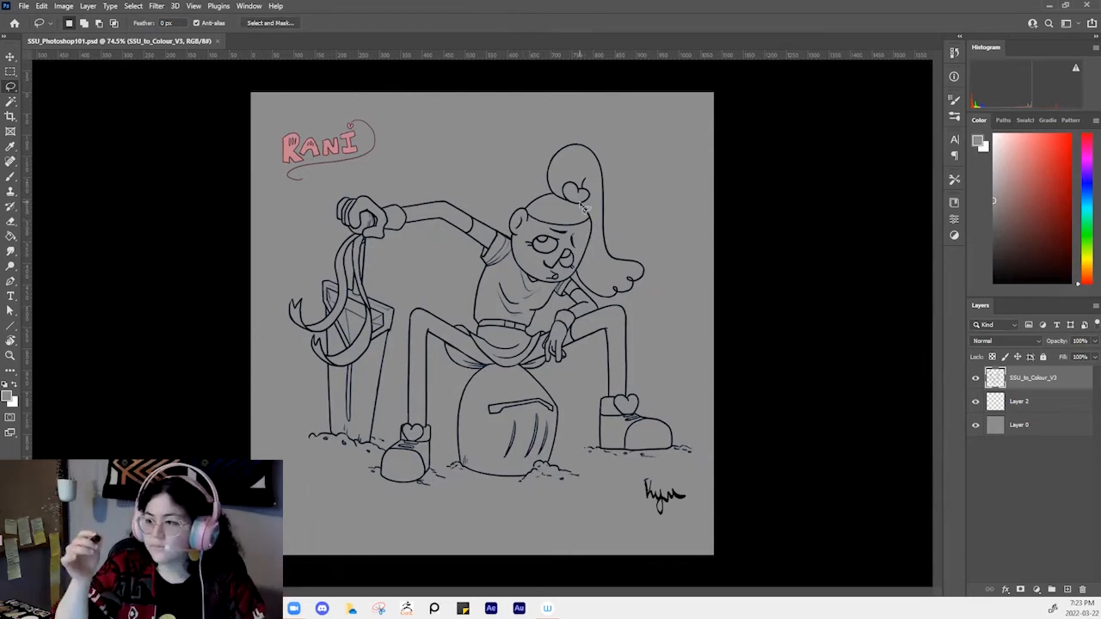
Draw a round Lasso selection over the character's torso and add areas around the ponytail and raised arm to it
{"action": "left_click_drag", "start_coordinate": [422, 339], "coordinate": [552, 206]}
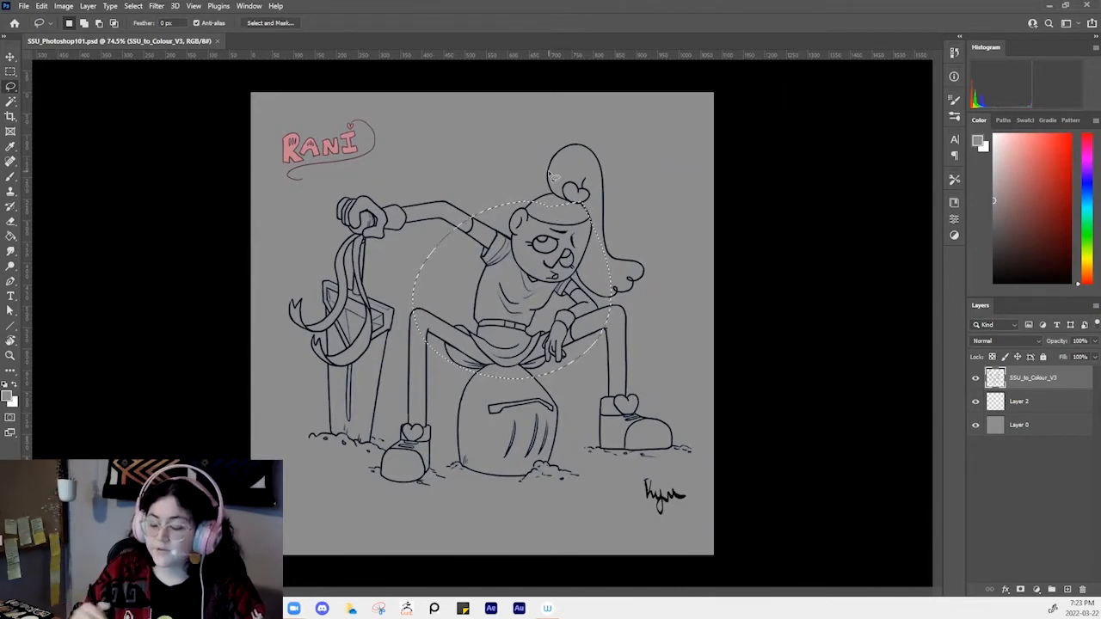
{"action": "key", "text": "shift"}
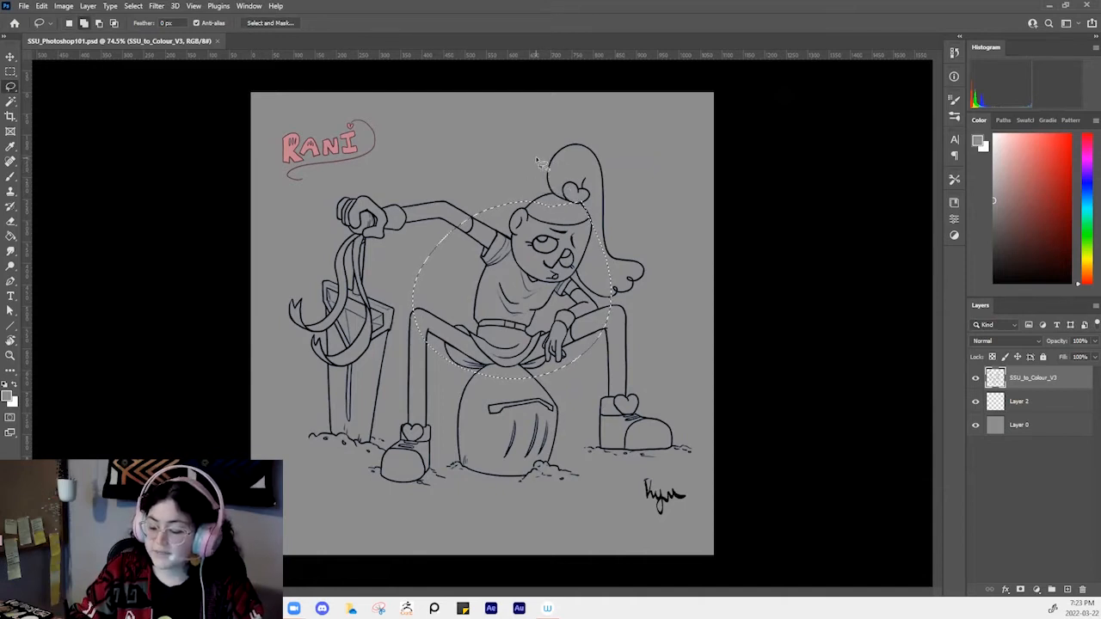
{"action": "mouse_move", "coordinate": [486, 184]}
{"action": "left_mouse_down"}
{"action": "mouse_move", "coordinate": [460, 166]}
{"action": "mouse_move", "coordinate": [498, 276]}
{"action": "mouse_move", "coordinate": [534, 171]}
{"action": "mouse_move", "coordinate": [471, 150]}
{"action": "mouse_move", "coordinate": [449, 166]}
{"action": "left_mouse_up"}
{"action": "mouse_move", "coordinate": [514, 219]}
{"action": "left_mouse_down"}
{"action": "mouse_move", "coordinate": [377, 238]}
{"action": "mouse_move", "coordinate": [486, 240]}
{"action": "left_mouse_up"}
{"action": "left_click_drag", "start_coordinate": [357, 296], "coordinate": [435, 194]}
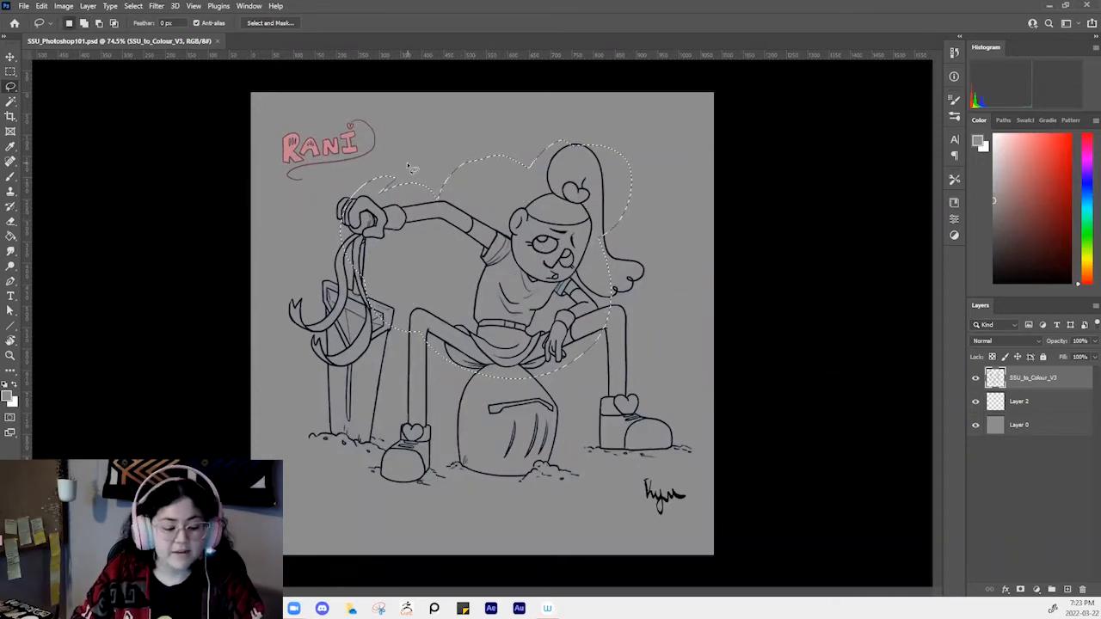
Subtract several freehand areas across the torso, face and ponytail from the Lasso selection, then clear the selection
{"action": "mouse_move", "coordinate": [556, 313]}
{"action": "left_mouse_down"}
{"action": "mouse_move", "coordinate": [471, 397]}
{"action": "mouse_move", "coordinate": [585, 325]}
{"action": "mouse_move", "coordinate": [535, 297]}
{"action": "left_mouse_up"}
{"action": "mouse_move", "coordinate": [618, 297]}
{"action": "left_mouse_down"}
{"action": "mouse_move", "coordinate": [666, 328]}
{"action": "mouse_move", "coordinate": [614, 272]}
{"action": "left_mouse_up"}
{"action": "mouse_move", "coordinate": [503, 282]}
{"action": "left_mouse_down"}
{"action": "mouse_move", "coordinate": [402, 352]}
{"action": "mouse_move", "coordinate": [515, 385]}
{"action": "mouse_move", "coordinate": [483, 269]}
{"action": "mouse_move", "coordinate": [488, 206]}
{"action": "mouse_move", "coordinate": [476, 274]}
{"action": "mouse_move", "coordinate": [503, 213]}
{"action": "mouse_move", "coordinate": [611, 225]}
{"action": "mouse_move", "coordinate": [527, 283]}
{"action": "left_mouse_up"}
{"action": "left_click_drag", "start_coordinate": [584, 171], "coordinate": [646, 221]}
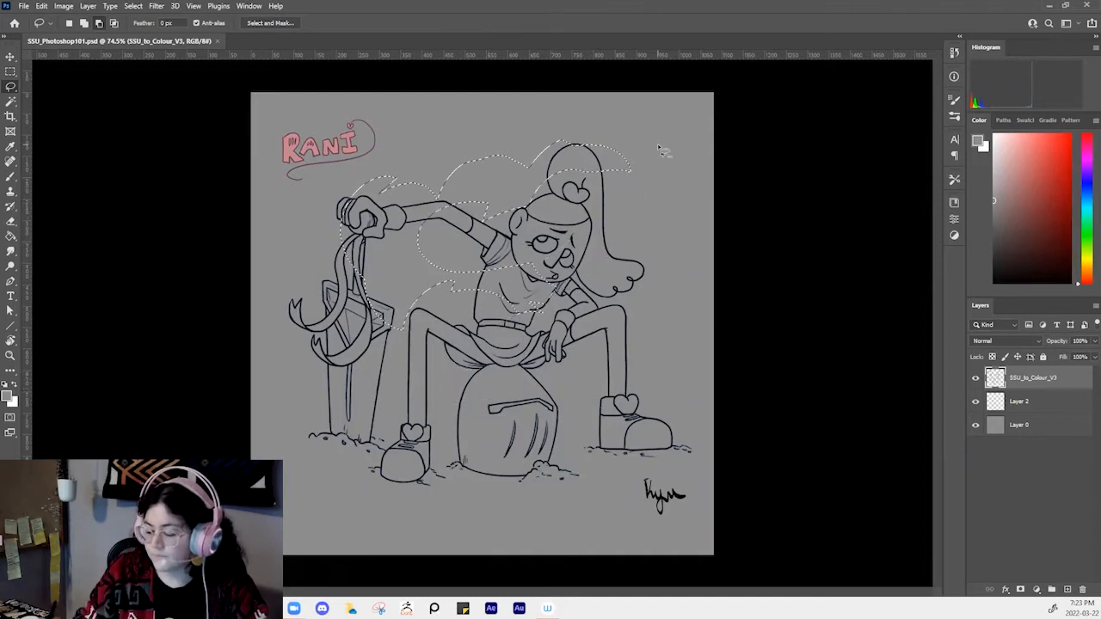
{"action": "left_click", "coordinate": [658, 148]}
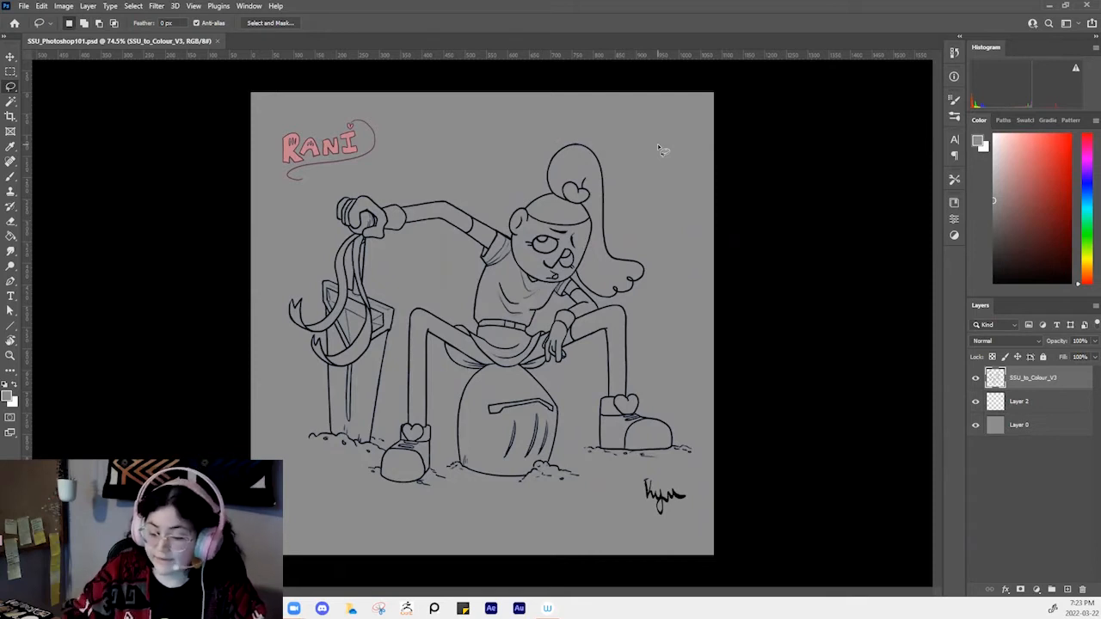
Draw a small triangular Polygonal Lasso selection above the raised arm and deselect it
{"action": "left_click_drag", "start_coordinate": [11, 87], "coordinate": [48, 104]}
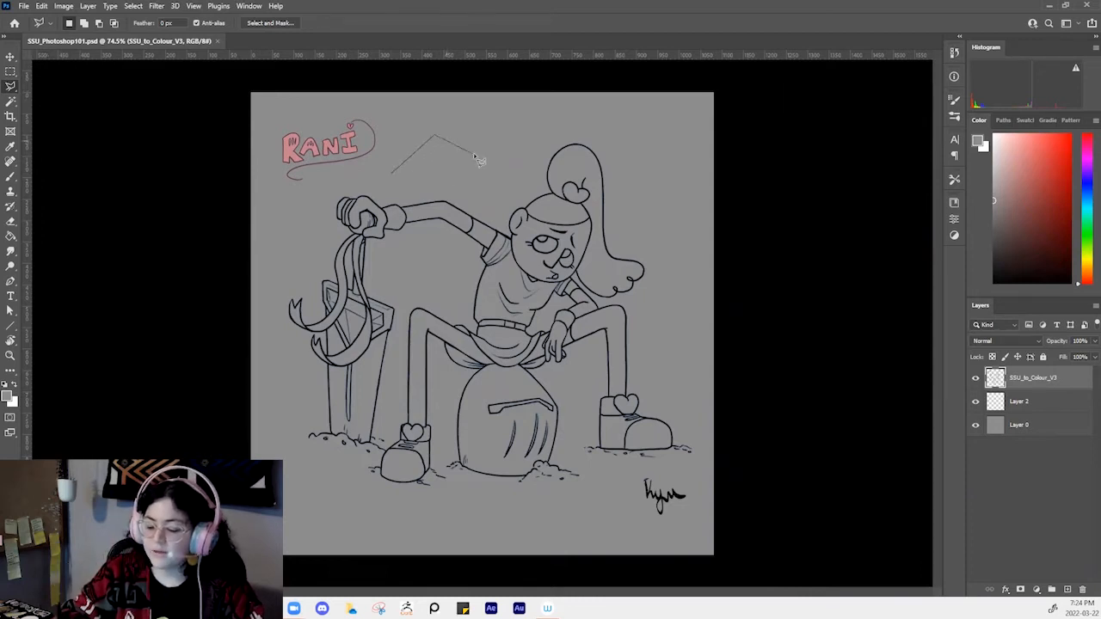
{"action": "left_click", "coordinate": [393, 173]}
{"action": "left_click", "coordinate": [393, 173]}
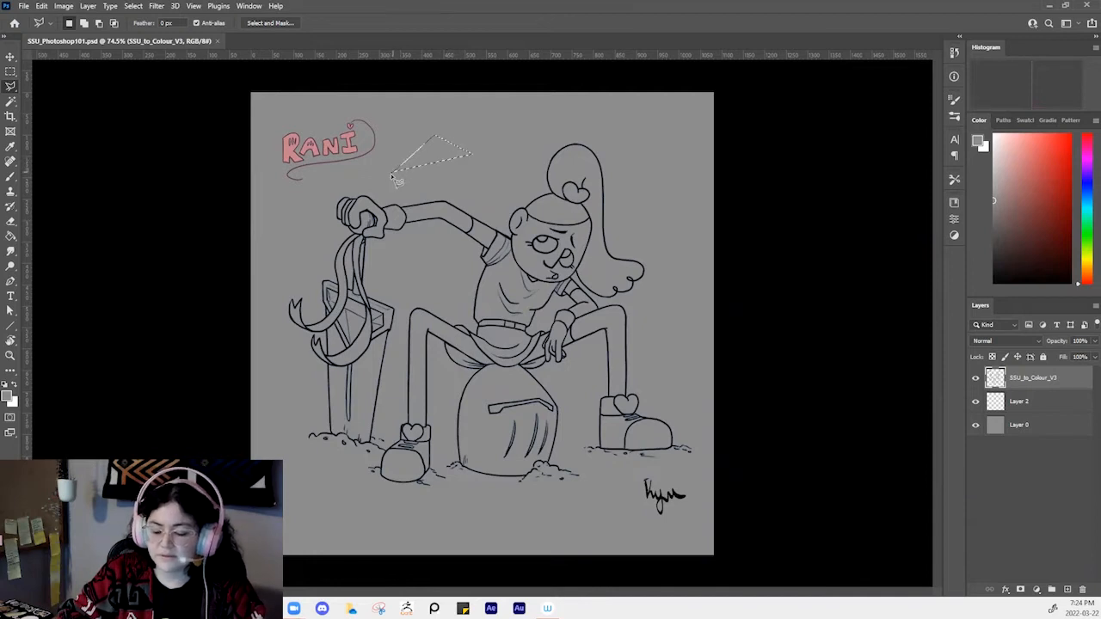
{"action": "key", "text": "ctrl+d"}
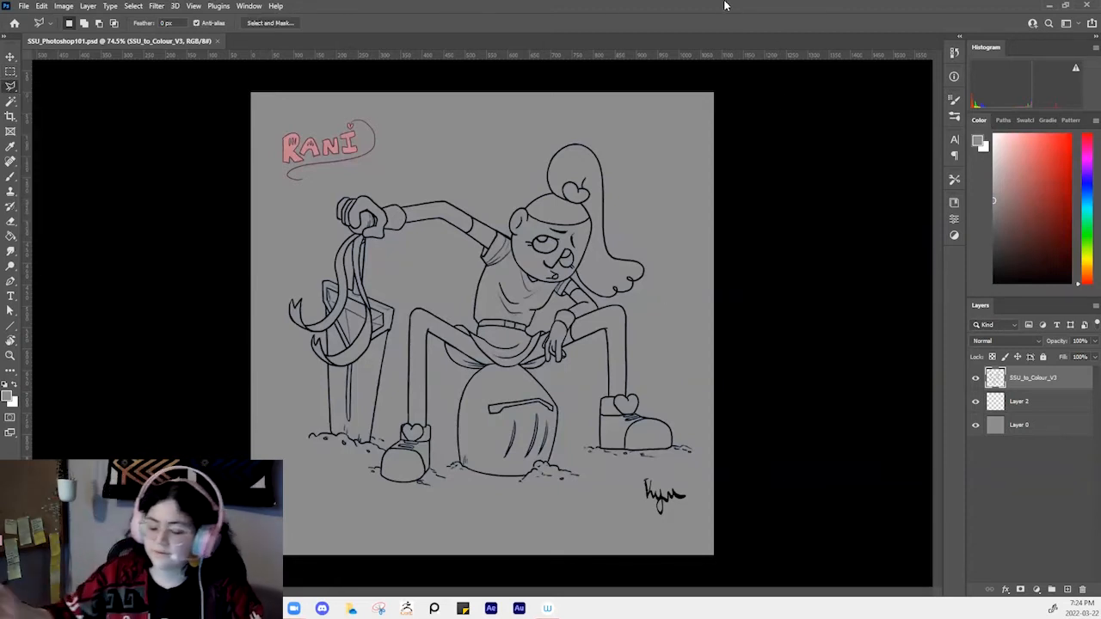
Draw a large angular Polygonal Lasso selection around the character's upper body with a notch cutting inward, then deselect it
{"action": "left_click", "coordinate": [359, 177]}
{"action": "left_click", "coordinate": [514, 112]}
{"action": "left_click", "coordinate": [690, 183]}
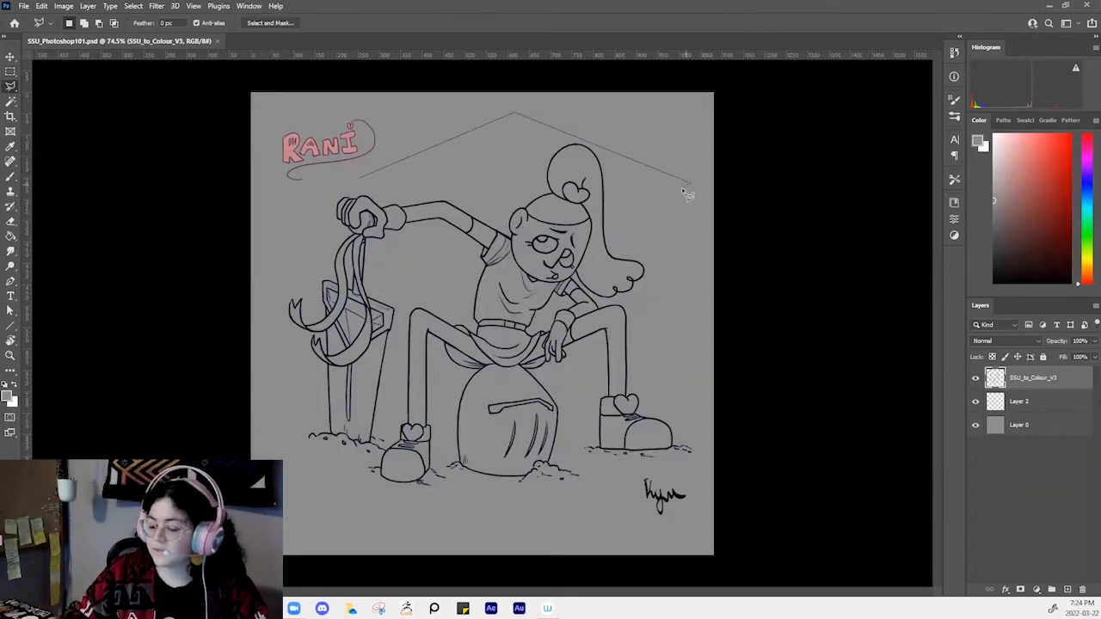
{"action": "left_click", "coordinate": [621, 323]}
{"action": "left_click", "coordinate": [478, 421]}
{"action": "left_click", "coordinate": [378, 307]}
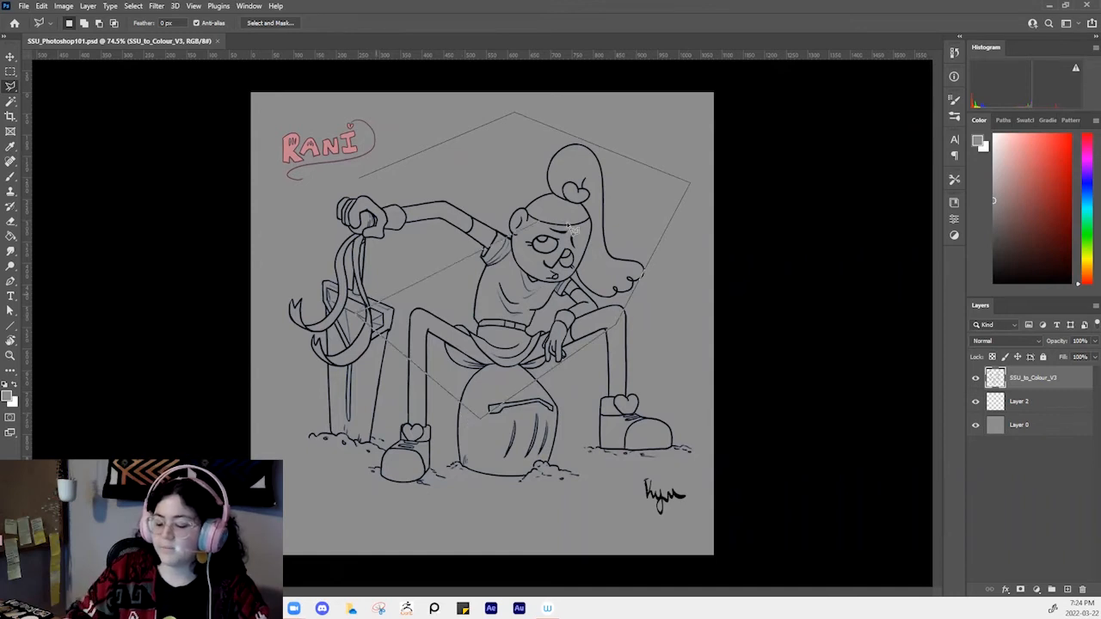
{"action": "left_click", "coordinate": [561, 211]}
{"action": "left_click", "coordinate": [523, 151]}
{"action": "left_click", "coordinate": [438, 223]}
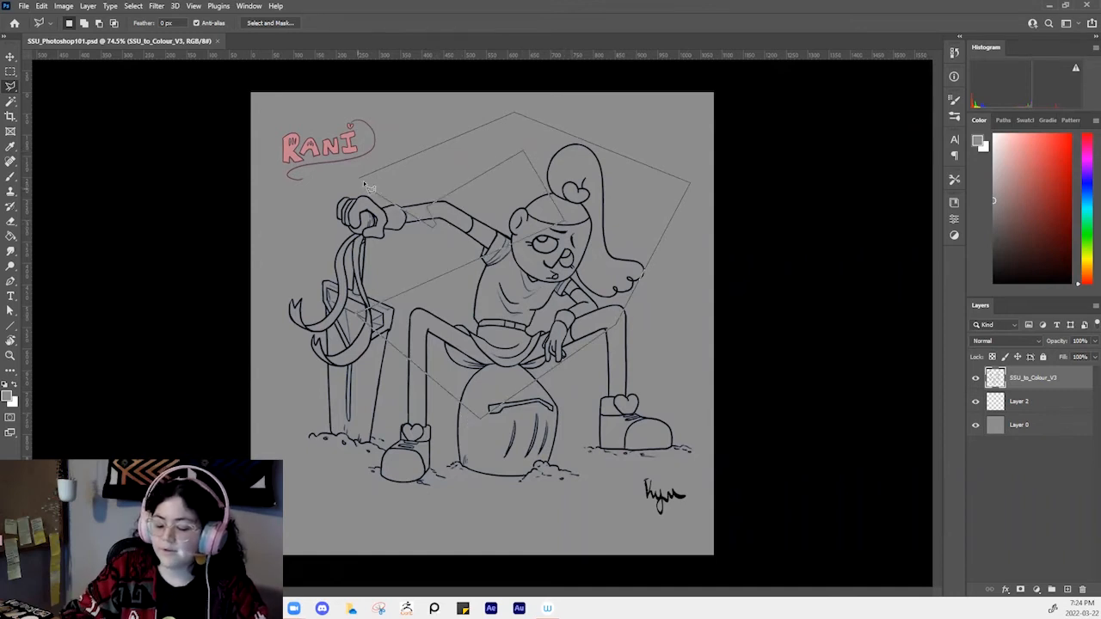
{"action": "left_click", "coordinate": [366, 181]}
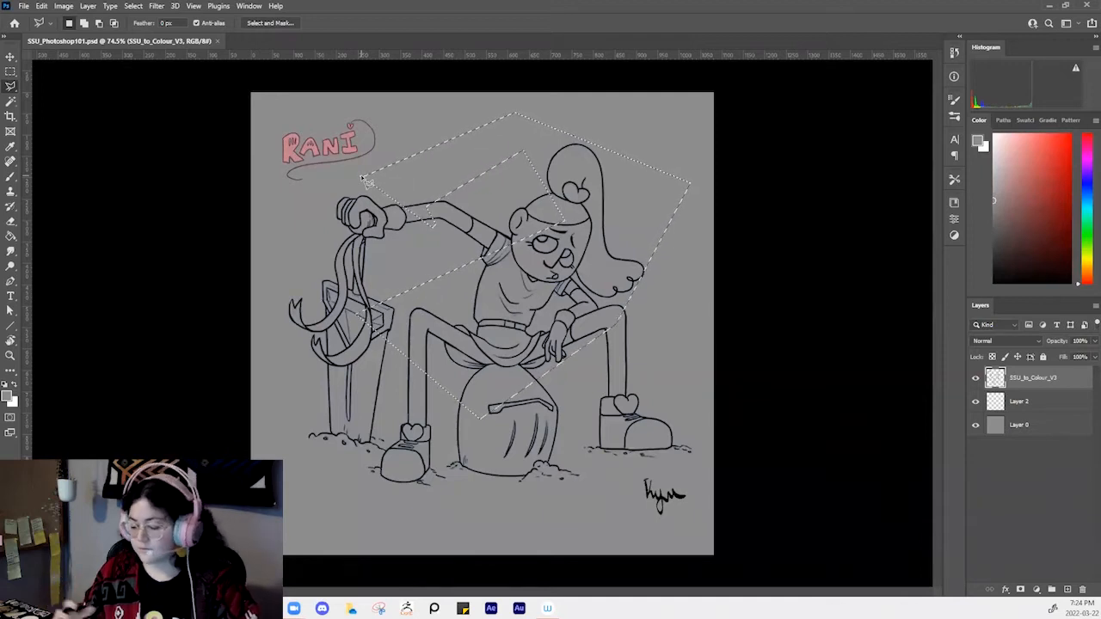
{"action": "key", "text": "ctrl+d"}
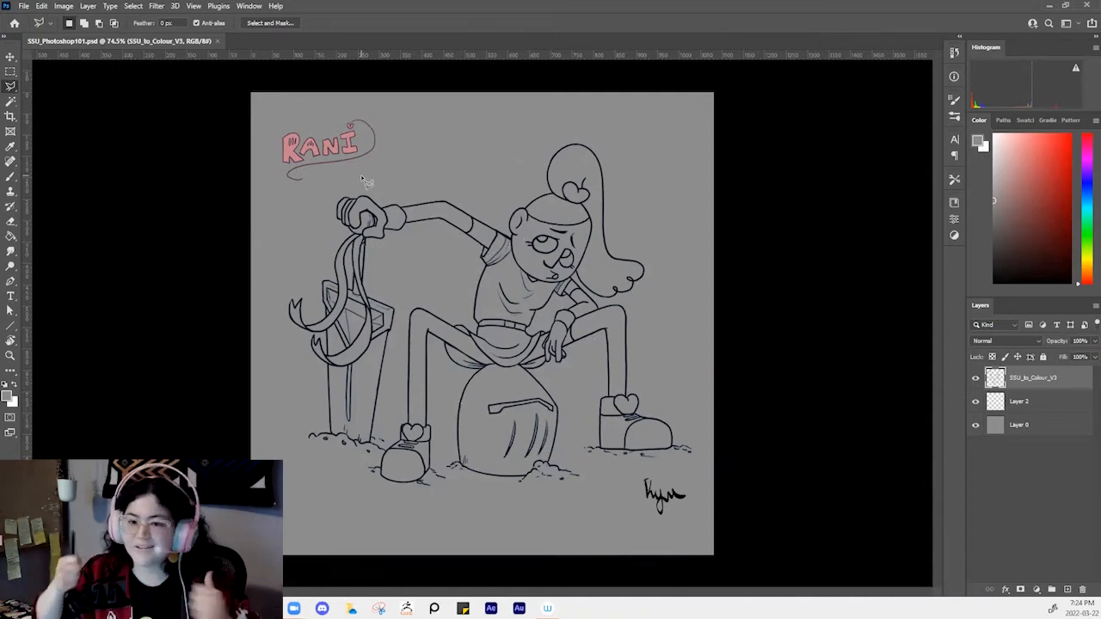
Select the empty area surrounding the drawing with the Magic Wand
{"action": "left_click", "coordinate": [9, 102]}
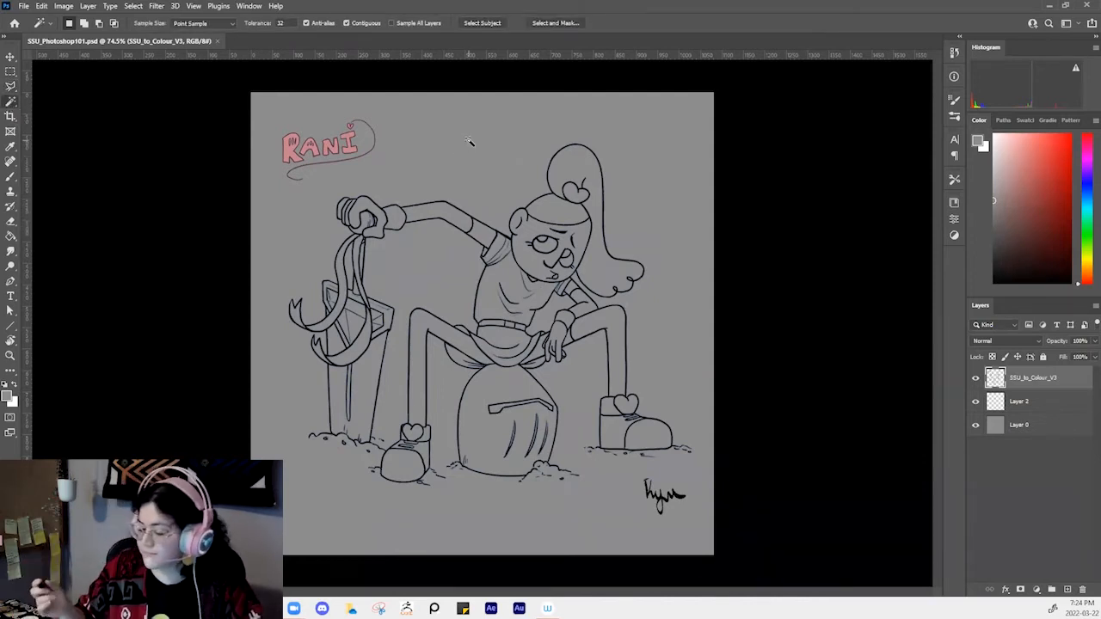
{"action": "left_click", "coordinate": [632, 156]}
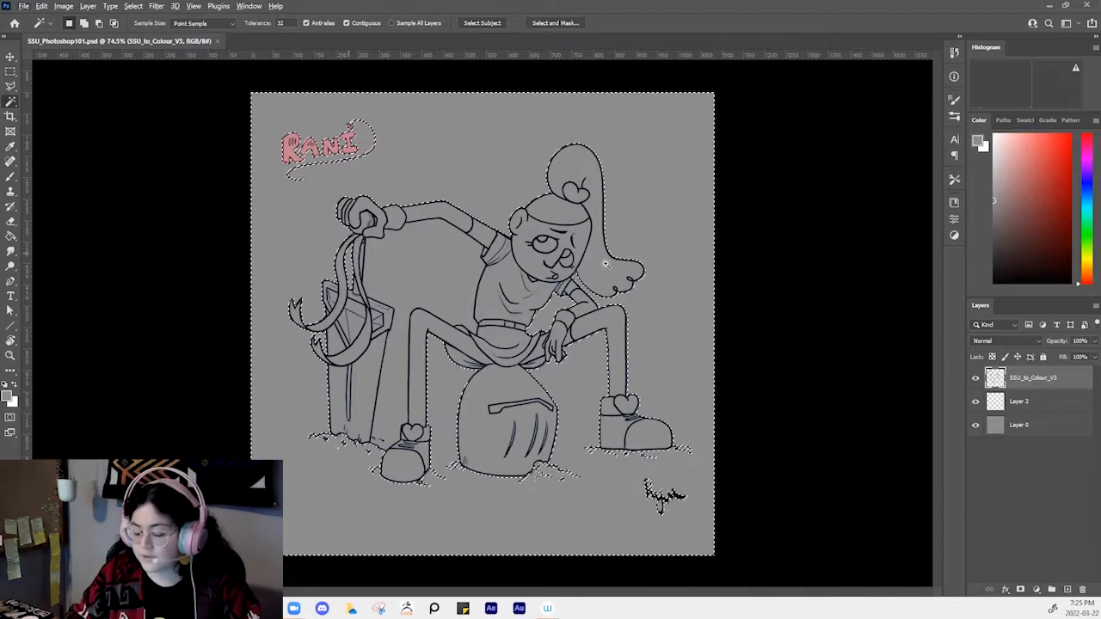
{"action": "key", "text": "ctrl+space"}
{"action": "left_click_drag", "start_coordinate": [611, 278], "coordinate": [646, 297]}
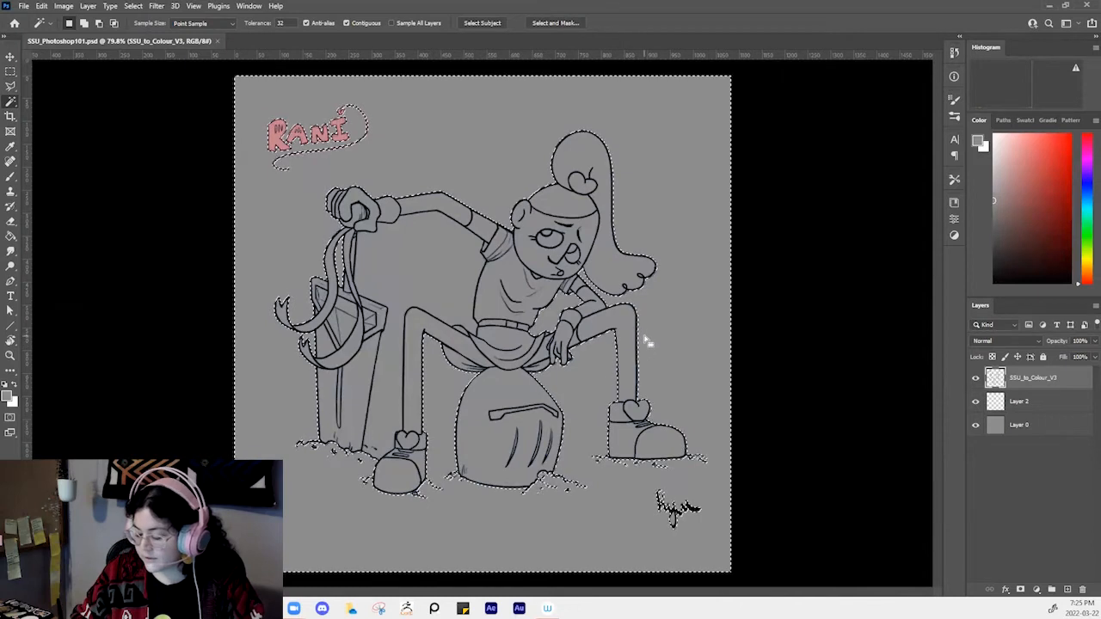
Add the RANI title and the artist's signature to the selection with the freehand Lasso
{"action": "key", "text": "l"}
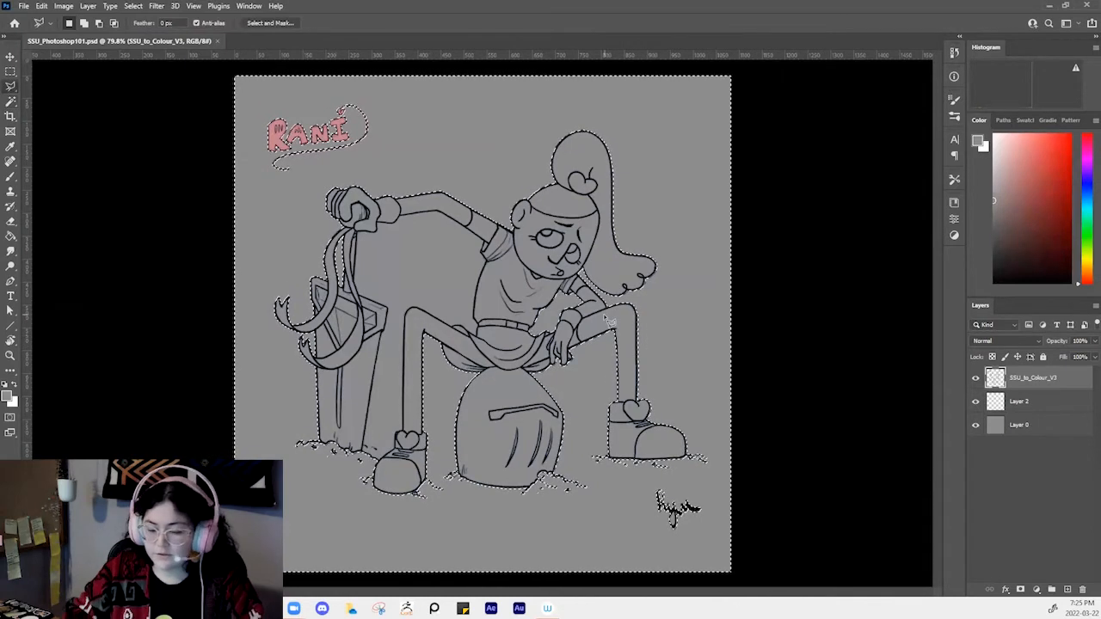
{"action": "right_click", "coordinate": [13, 87]}
{"action": "left_click", "coordinate": [46, 89]}
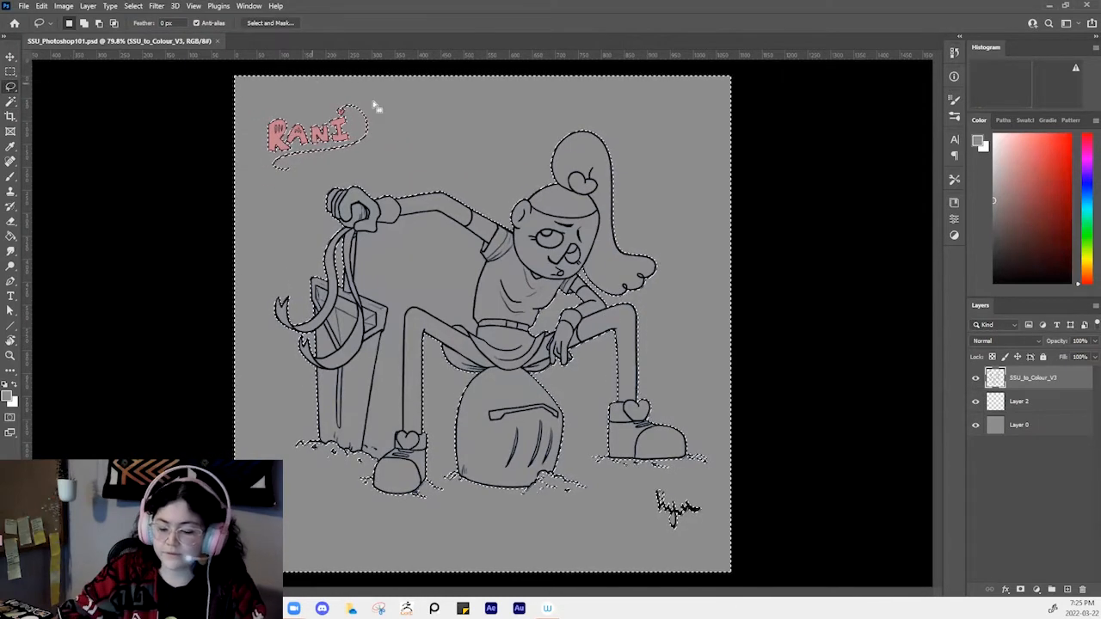
{"action": "key", "text": "shift"}
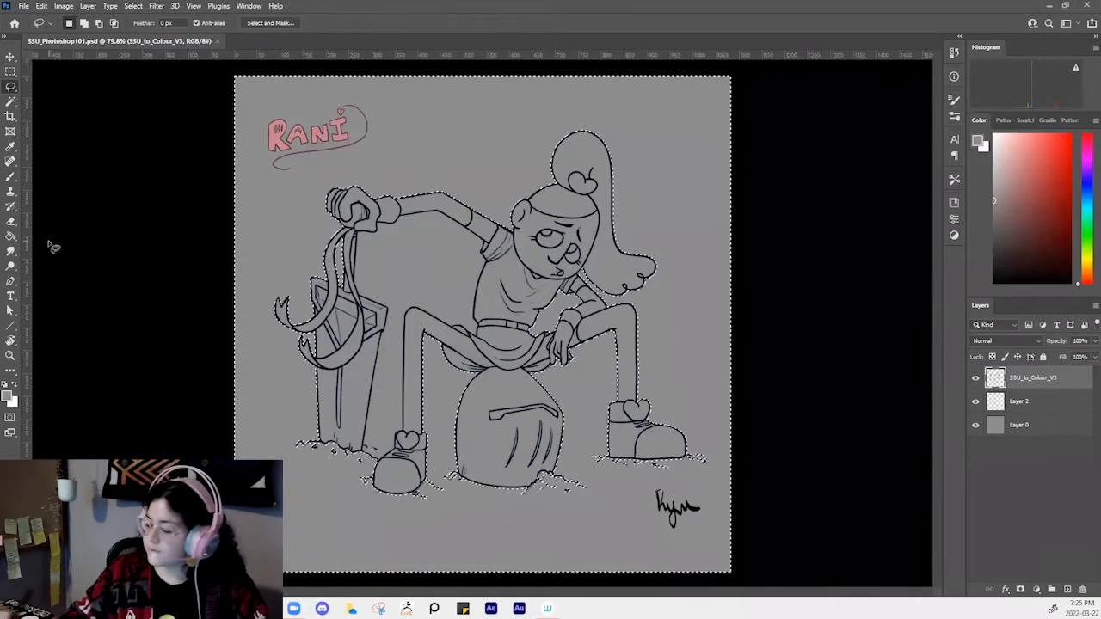
Set the foreground colour to bright red, fill the selected surroundings with the Paint Bucket and undo the fill
{"action": "left_click", "coordinate": [1051, 156]}
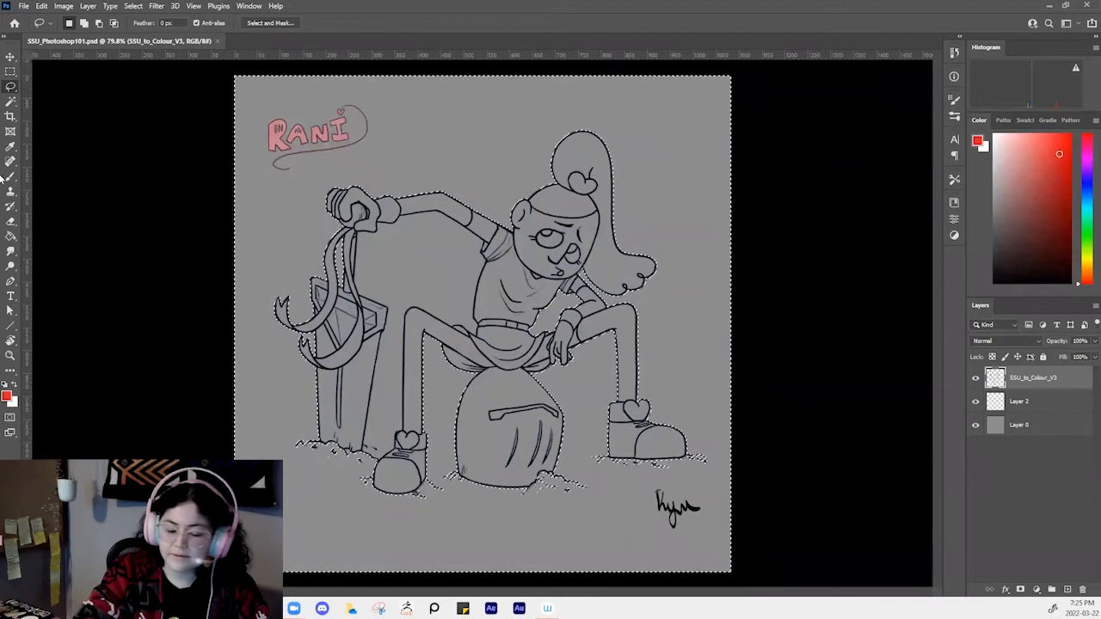
{"action": "left_click", "coordinate": [11, 236]}
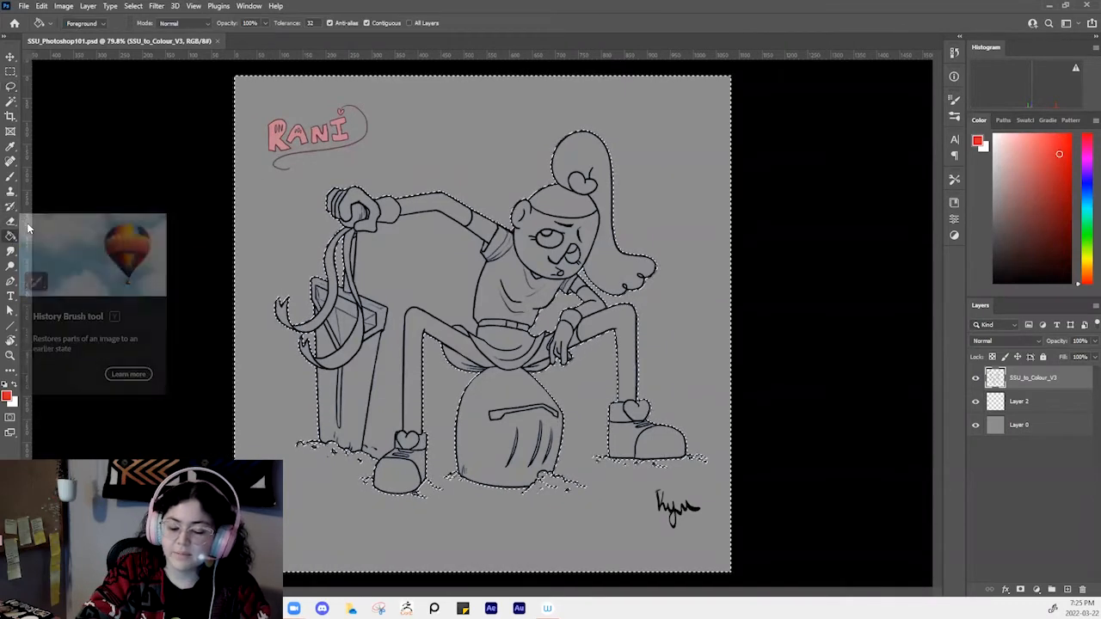
{"action": "left_click", "coordinate": [662, 148]}
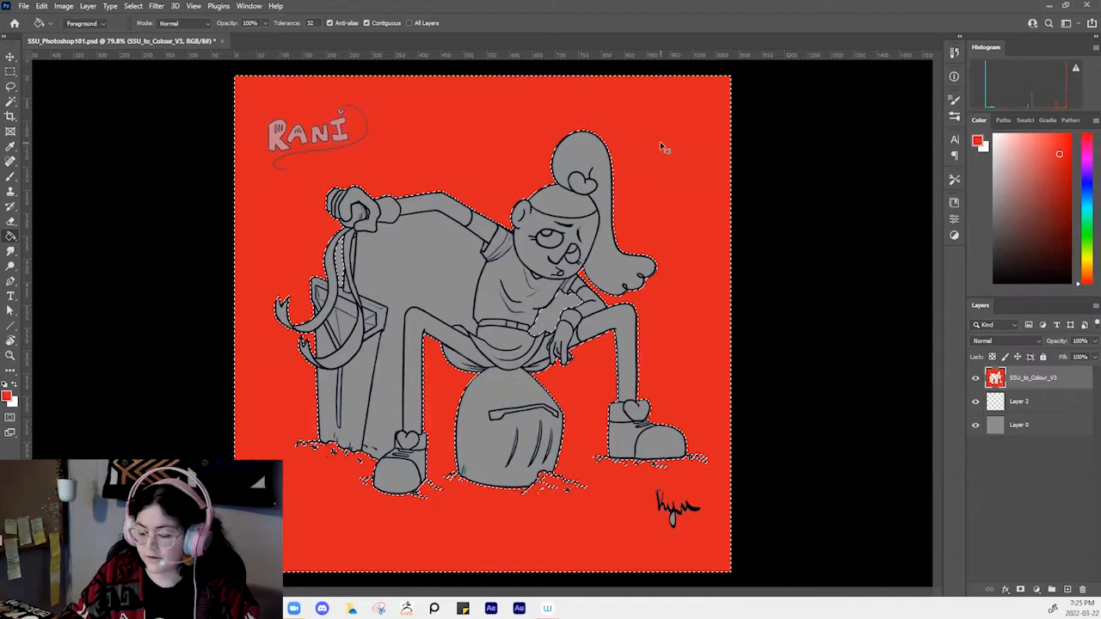
{"action": "key", "text": "ctrl+z"}
Add the area enclosed beneath the raised arm to the Magic Wand selection, fill the surroundings red and undo the fill
{"action": "left_click", "coordinate": [12, 104]}
{"action": "left_click", "coordinate": [436, 249], "text": "shift"}
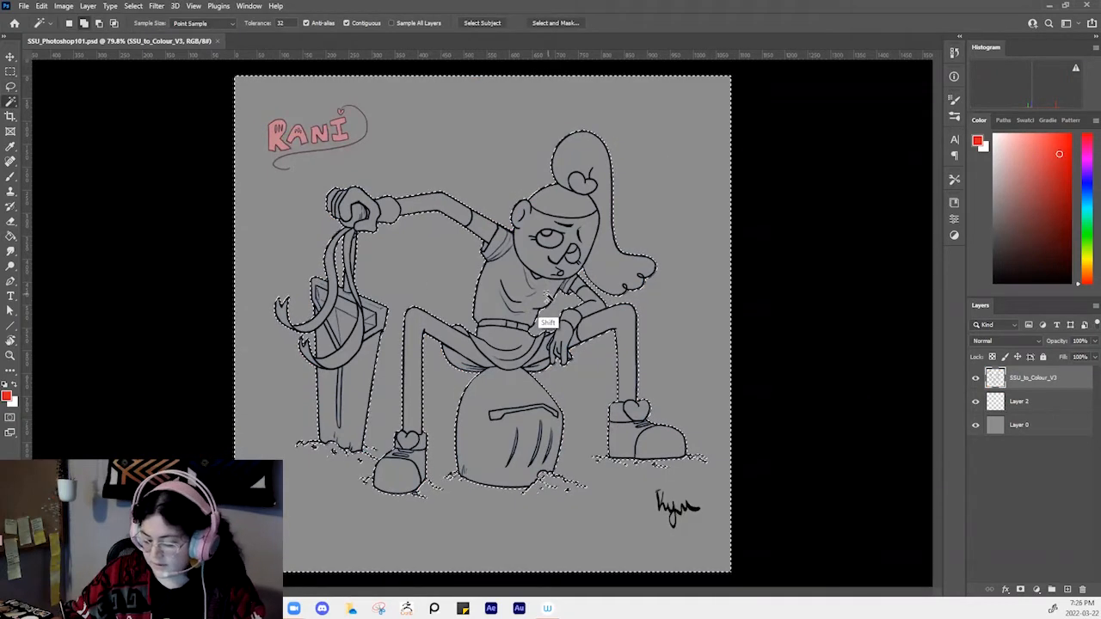
{"action": "key", "text": "g"}
{"action": "left_click", "coordinate": [655, 198]}
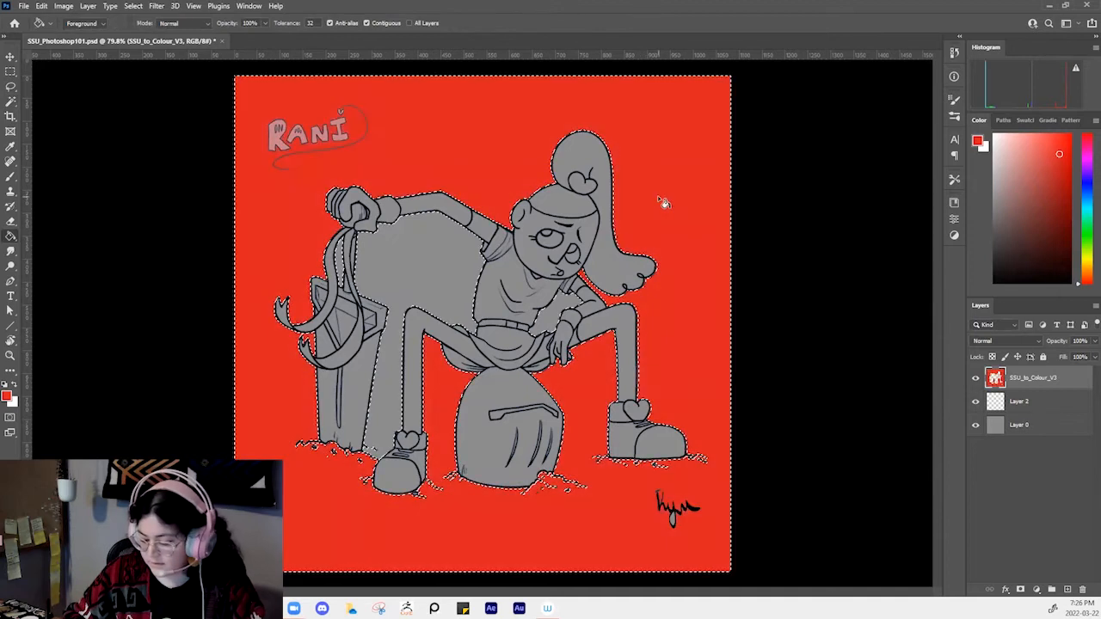
{"action": "key", "text": "ctrl+z"}
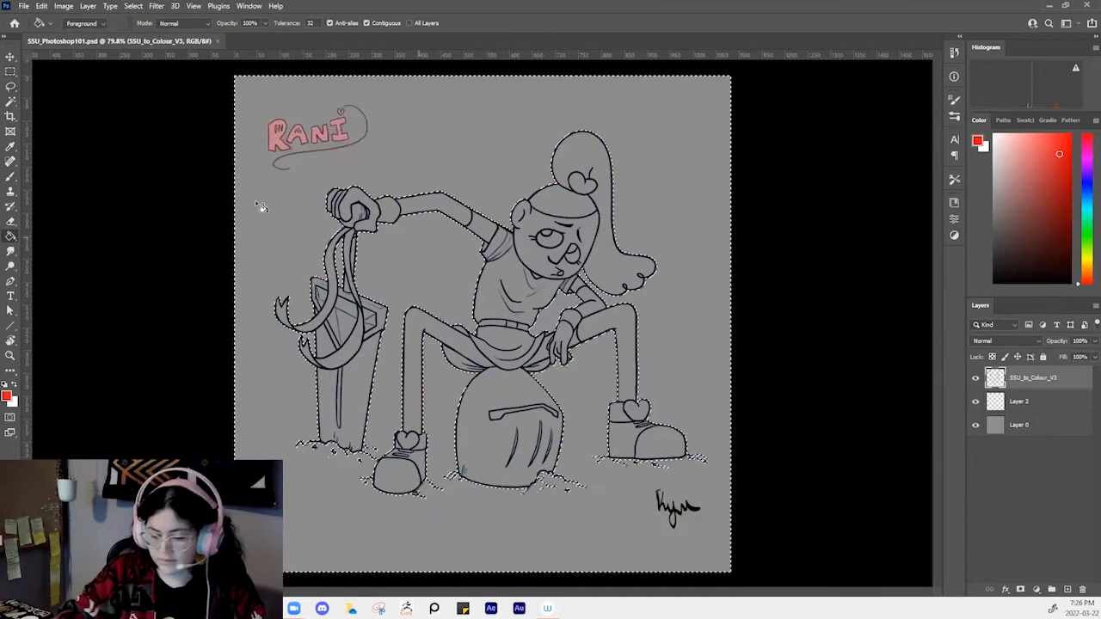
Try adjusting the Magic Wand selection around the figure, fill it red on the line-art layer and undo the fill
{"action": "left_click", "coordinate": [12, 102]}
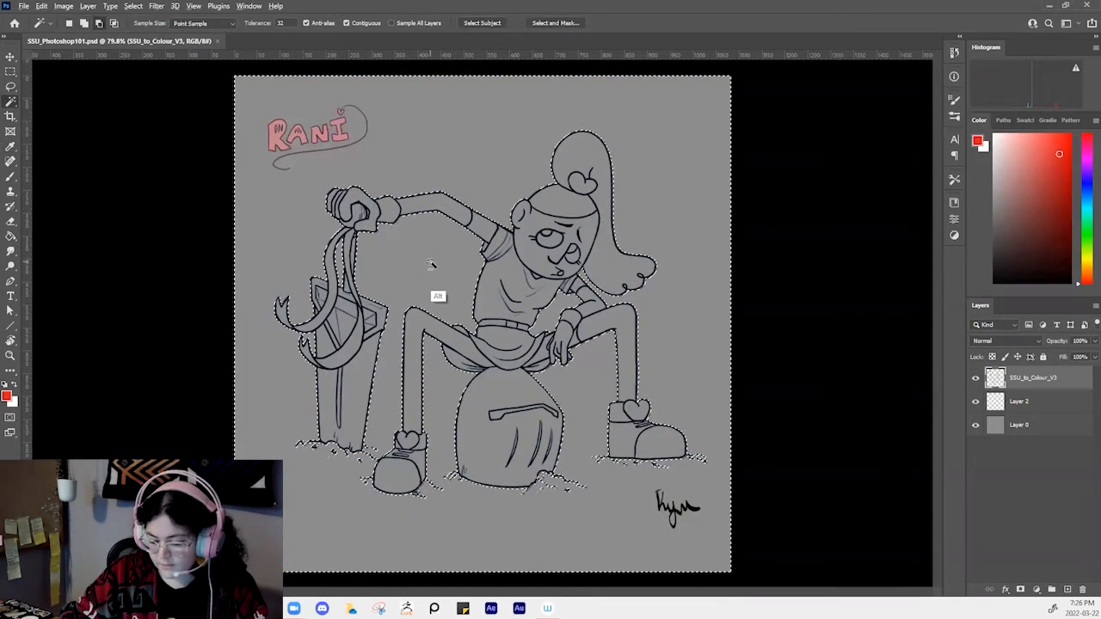
{"action": "key", "text": "shift"}
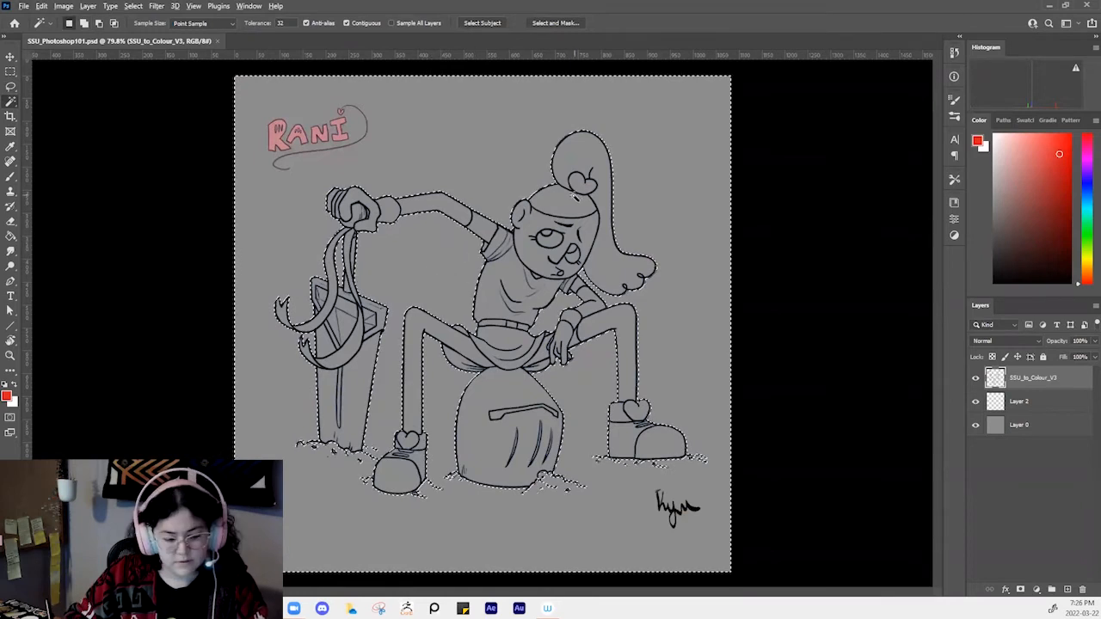
{"action": "key", "text": "alt+BackSpace"}
{"action": "key", "text": "g"}
{"action": "key", "text": "ctrl+z"}
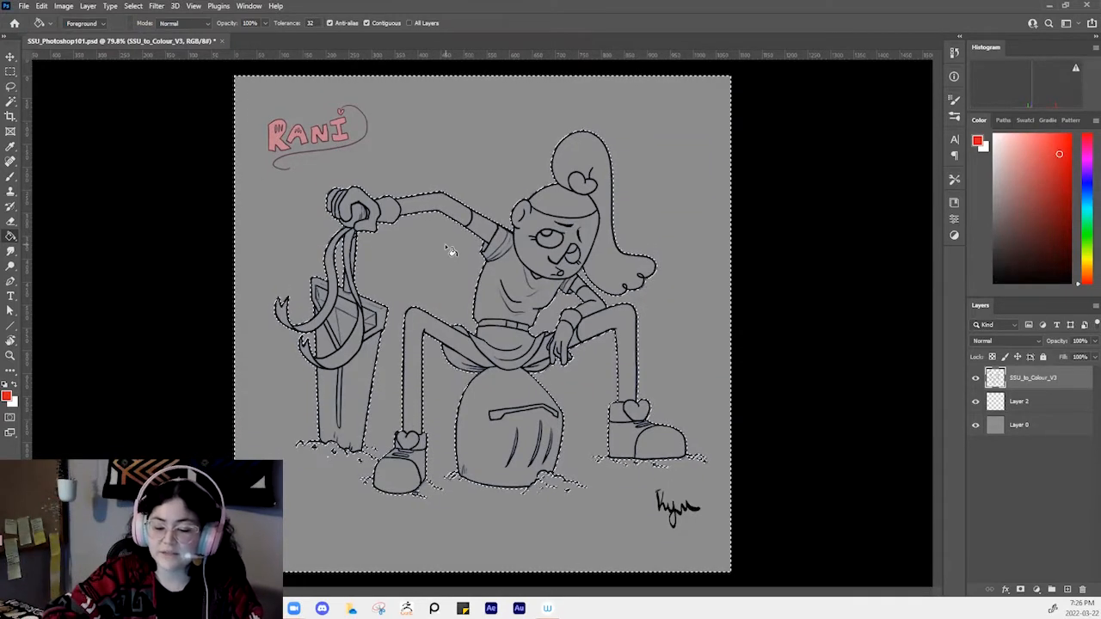
Invert the selection so that it covers the figure instead of its surroundings
{"action": "left_click", "coordinate": [134, 6]}
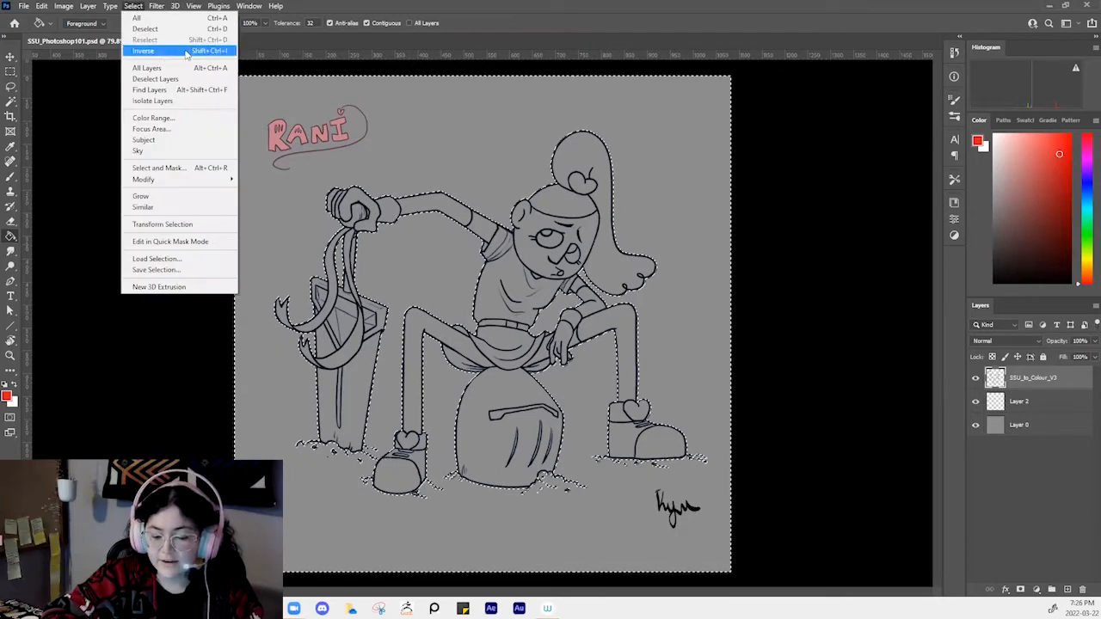
{"action": "left_click", "coordinate": [186, 52]}
Fill the figure red on Layer 2 stacked above the line art, undo the fill and restore the line-art layer on top
{"action": "key", "text": "ctrl+bracketleft"}
{"action": "left_click", "coordinate": [1023, 378]}
{"action": "left_click", "coordinate": [409, 215]}
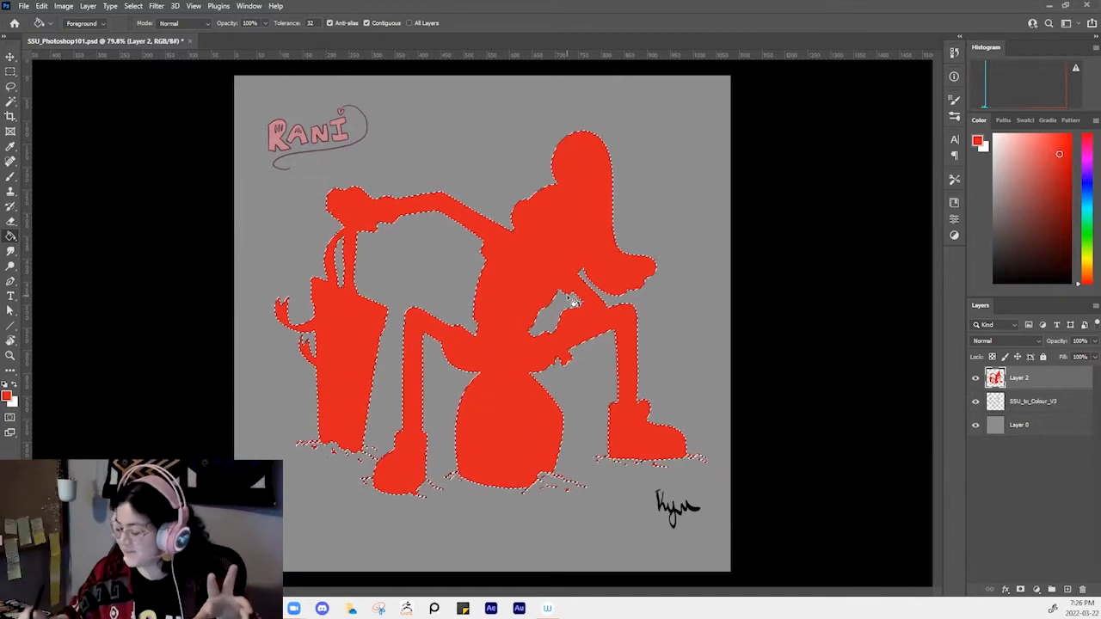
{"action": "key", "text": "ctrl+z"}
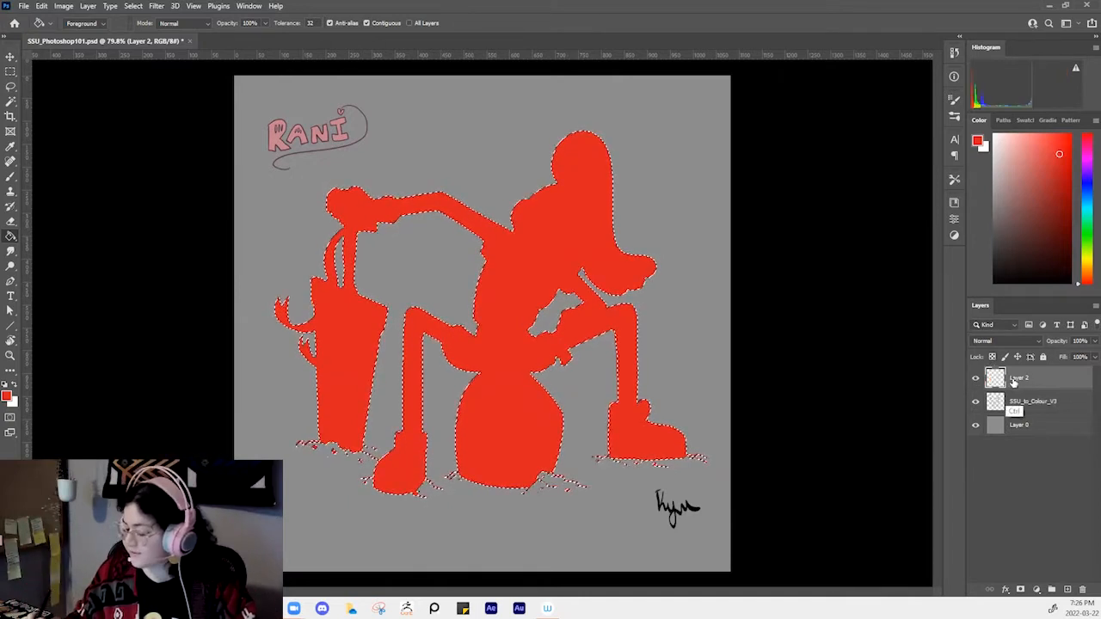
{"action": "left_click_drag", "start_coordinate": [1030, 382], "coordinate": [1030, 408]}
{"action": "double_click", "coordinate": [1034, 378]}
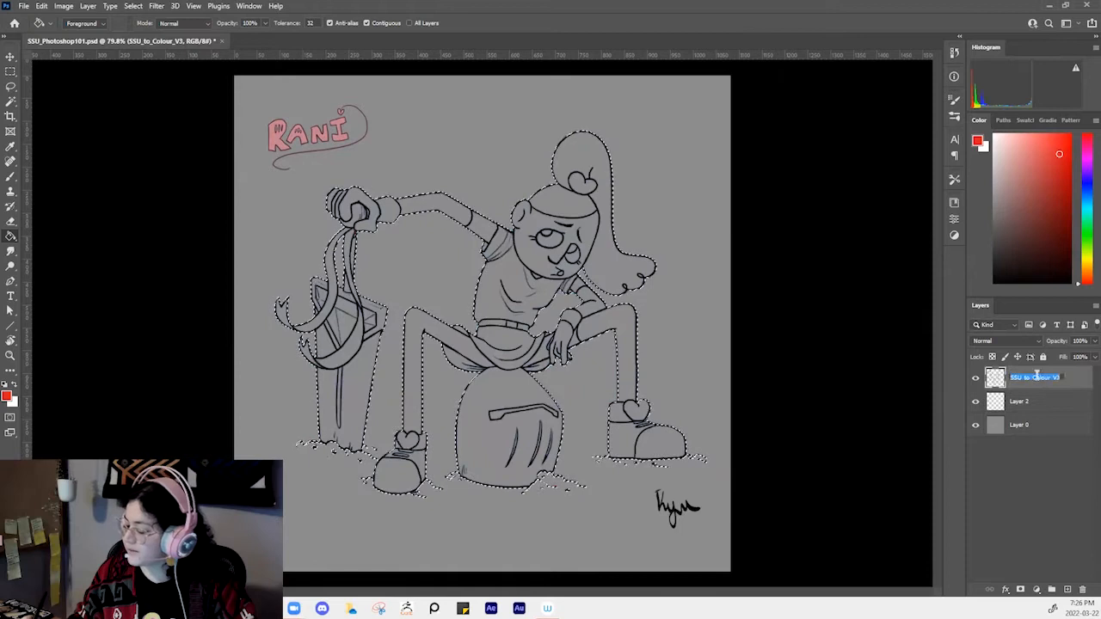
{"action": "key", "text": "Return"}
{"action": "left_click", "coordinate": [1026, 400]}
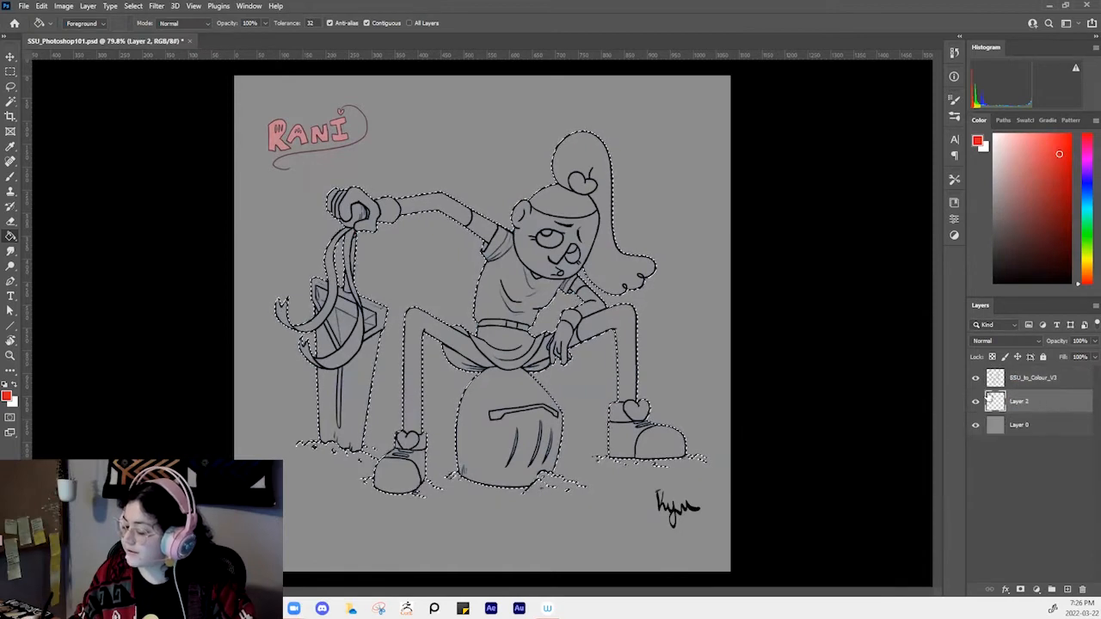
Hide and show the SSU_to_Colour_V3 layer repeatedly to compare the canvas with and without the line art
{"action": "left_click", "coordinate": [975, 378]}
{"action": "left_click", "coordinate": [975, 378]}
{"action": "left_click", "coordinate": [975, 378]}
{"action": "left_click", "coordinate": [975, 378]}
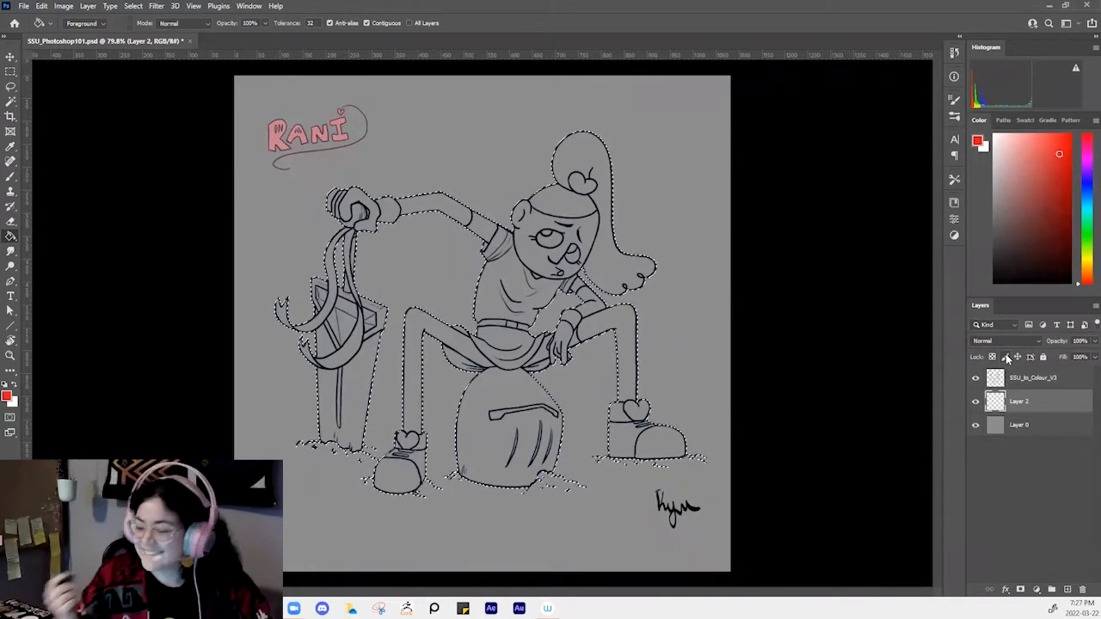
{"action": "left_click", "coordinate": [988, 378]}
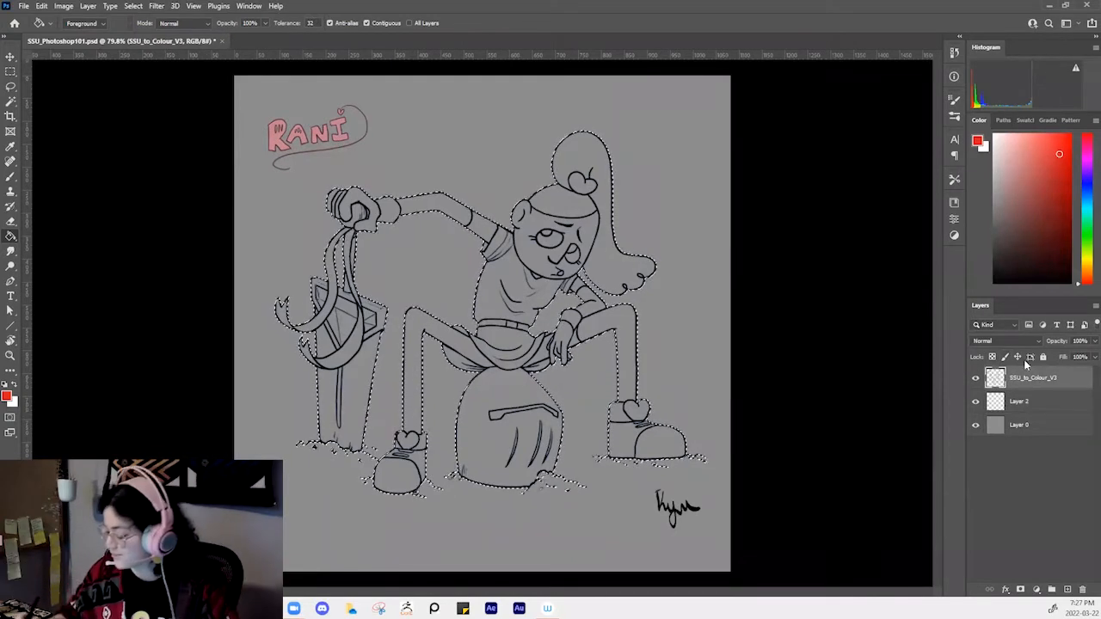
{"action": "left_click", "coordinate": [977, 379]}
{"action": "left_click", "coordinate": [976, 378]}
{"action": "left_click", "coordinate": [976, 379]}
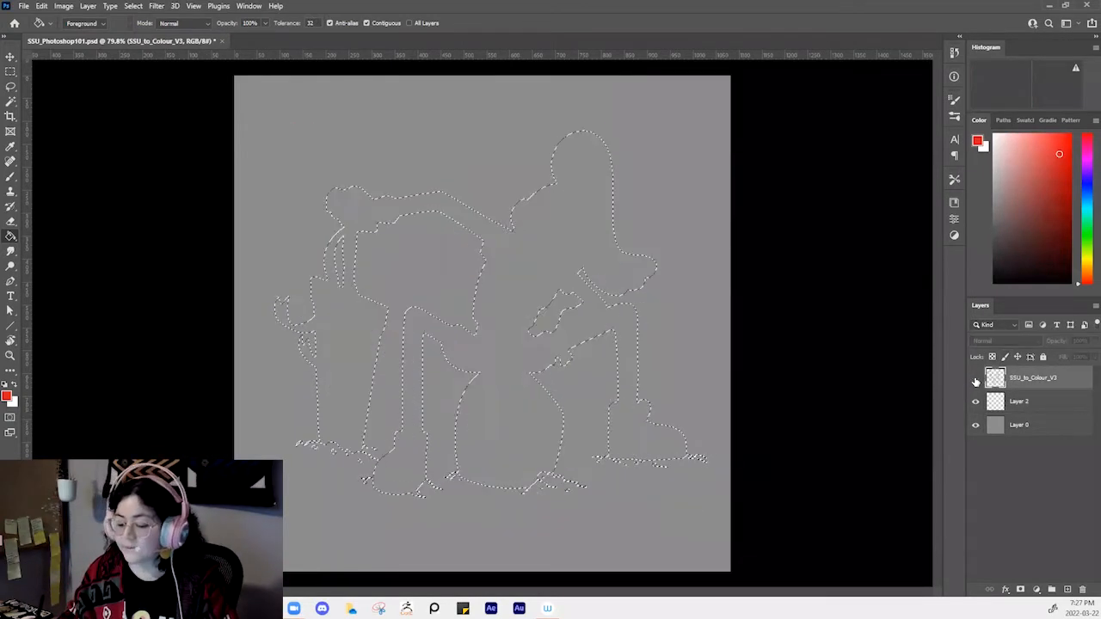
{"action": "left_click", "coordinate": [976, 377]}
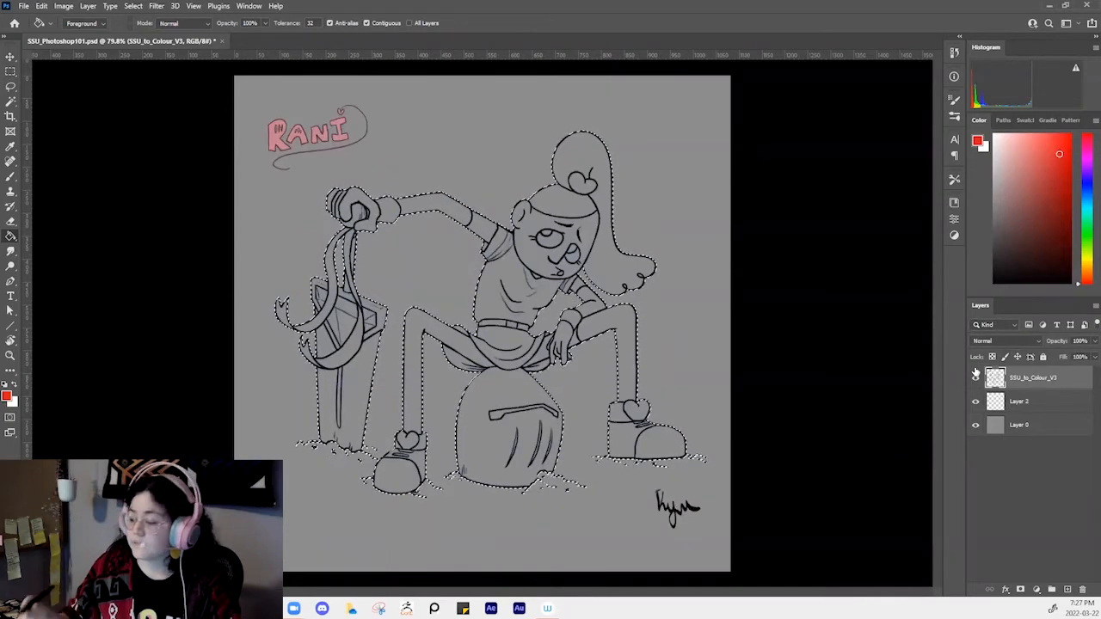
Fill parts of the hair and face red directly on the line-art layer, erase across them and undo the changes
{"action": "left_click", "coordinate": [583, 187]}
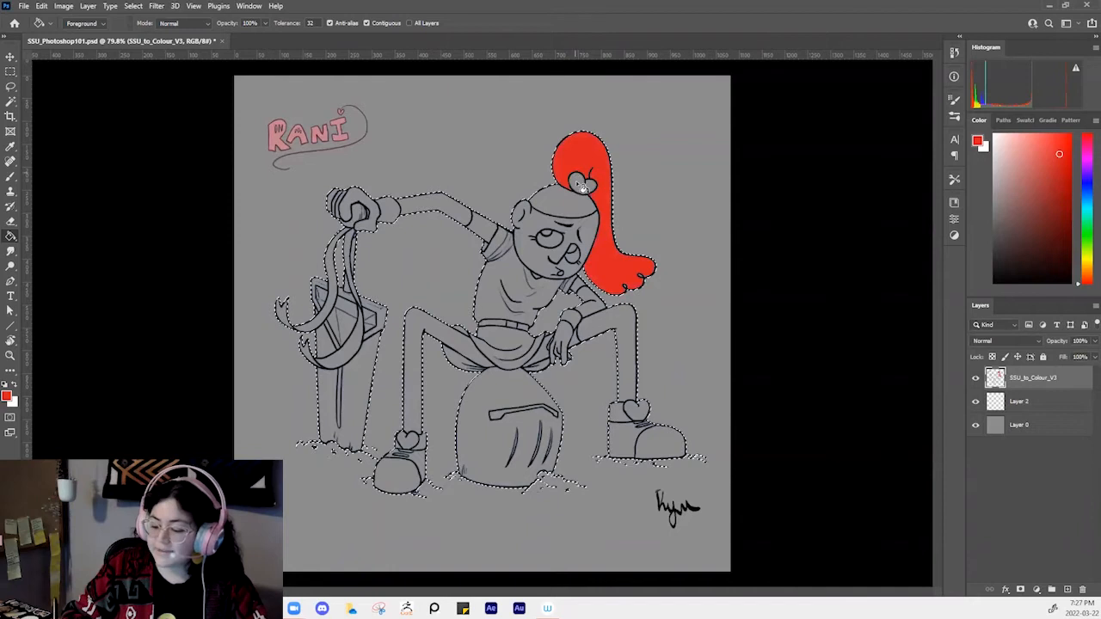
{"action": "key", "text": "ctrl+d"}
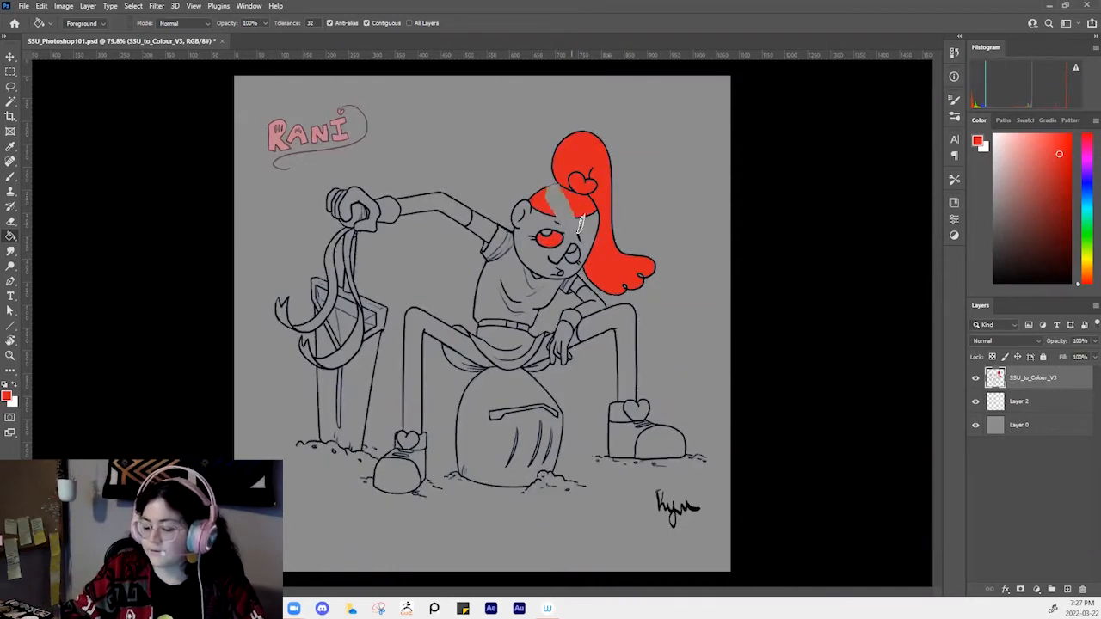
{"action": "key", "text": "ctrl+z"}
{"action": "key", "text": "ctrl+z"}
{"action": "key", "text": "ctrl+z"}
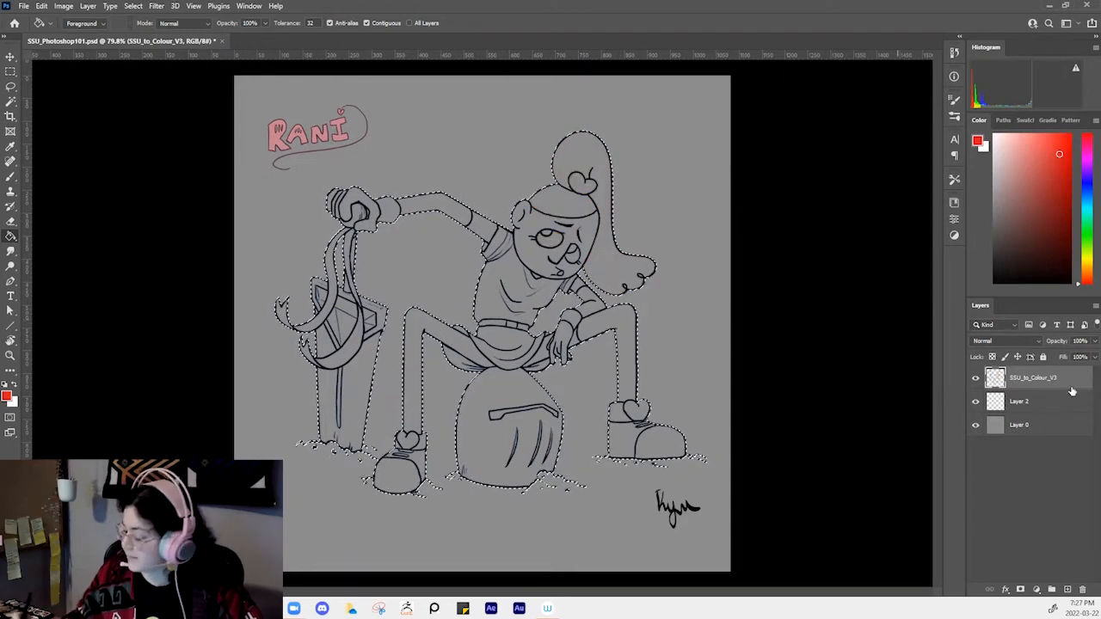
Fill the selected figure with red on Layer 2 beneath the line art and deselect it
{"action": "left_click", "coordinate": [1046, 397]}
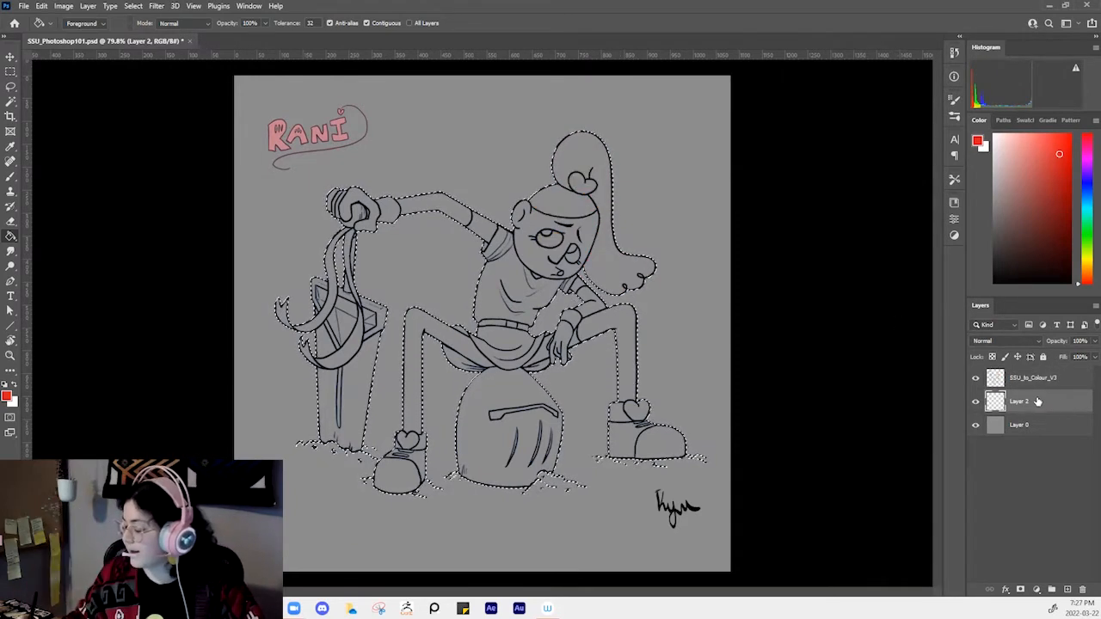
{"action": "left_click", "coordinate": [1028, 380]}
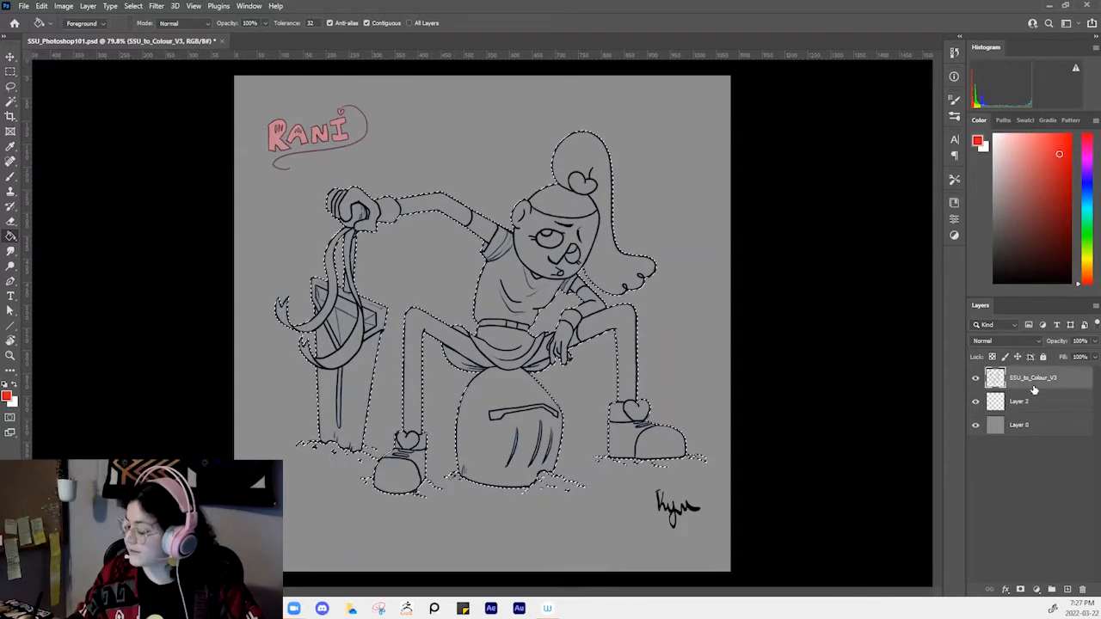
{"action": "left_click", "coordinate": [1048, 394]}
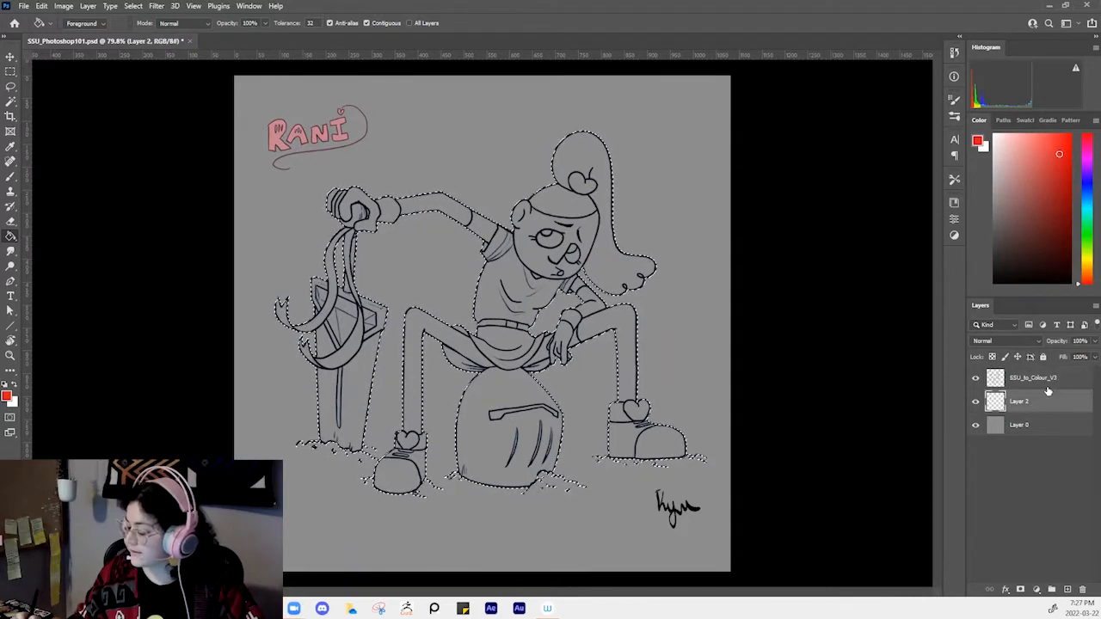
{"action": "left_click", "coordinate": [570, 210]}
{"action": "key", "text": "ctrl+d"}
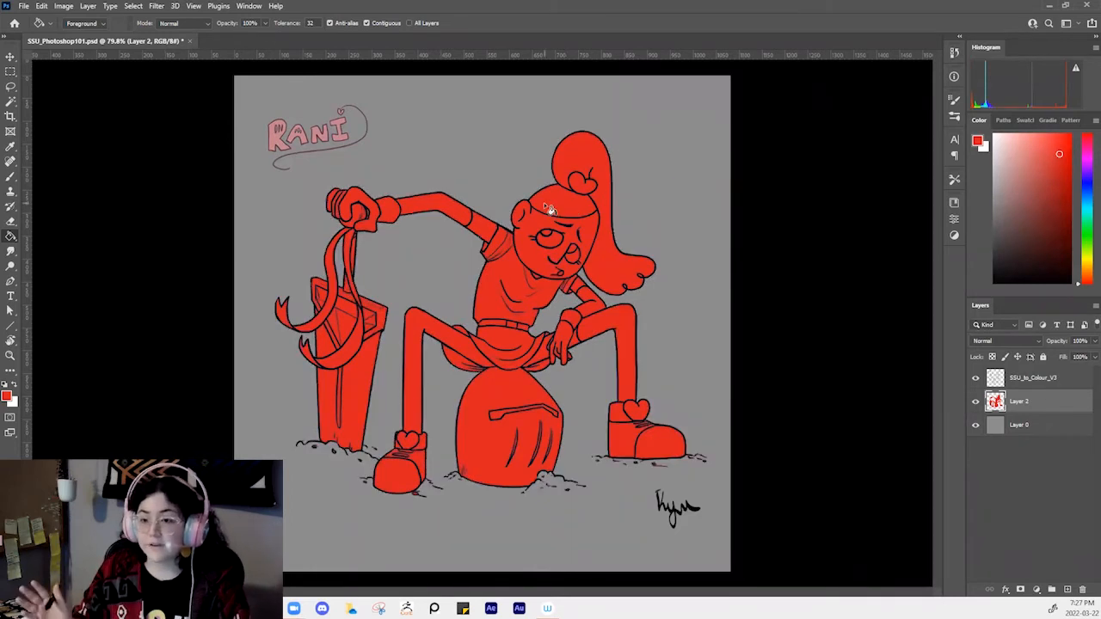
Check the red silhouette without the line art, erase a test area across the face and torso on Layer 2 and undo the erasing
{"action": "left_click", "coordinate": [975, 377]}
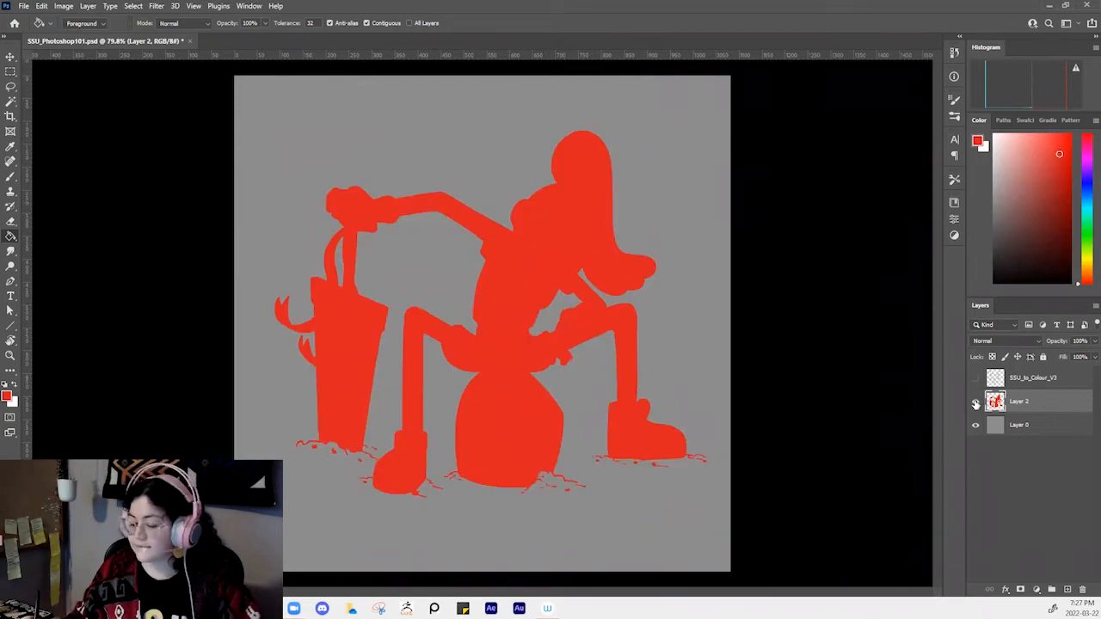
{"action": "left_click", "coordinate": [975, 377]}
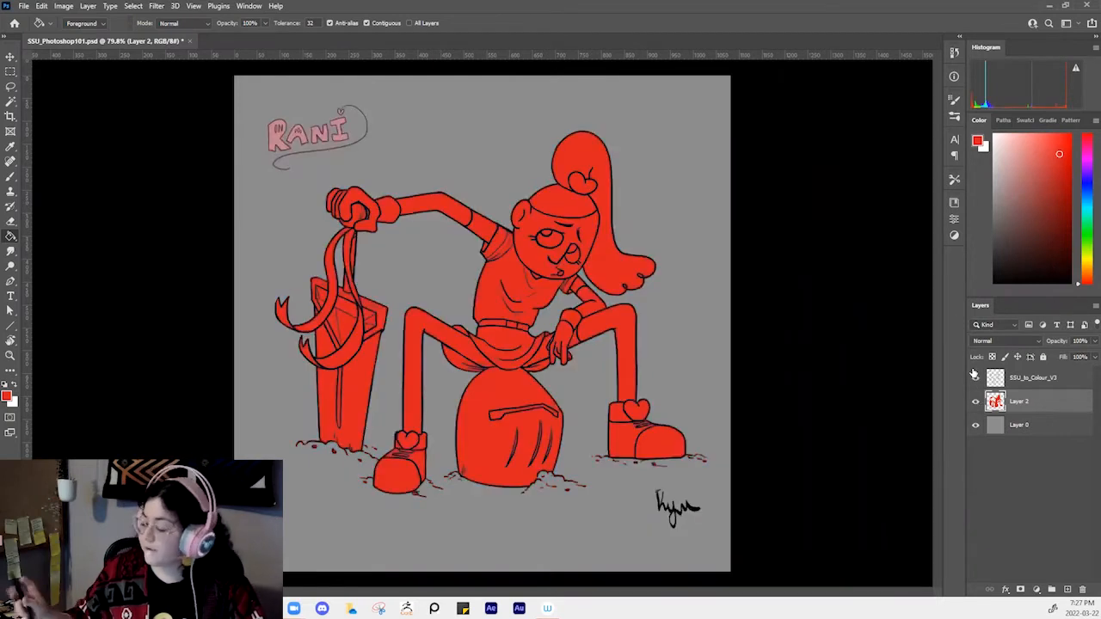
{"action": "mouse_move", "coordinate": [535, 201]}
{"action": "left_mouse_down"}
{"action": "mouse_move", "coordinate": [569, 233]}
{"action": "mouse_move", "coordinate": [605, 230]}
{"action": "mouse_move", "coordinate": [627, 320]}
{"action": "left_mouse_up"}
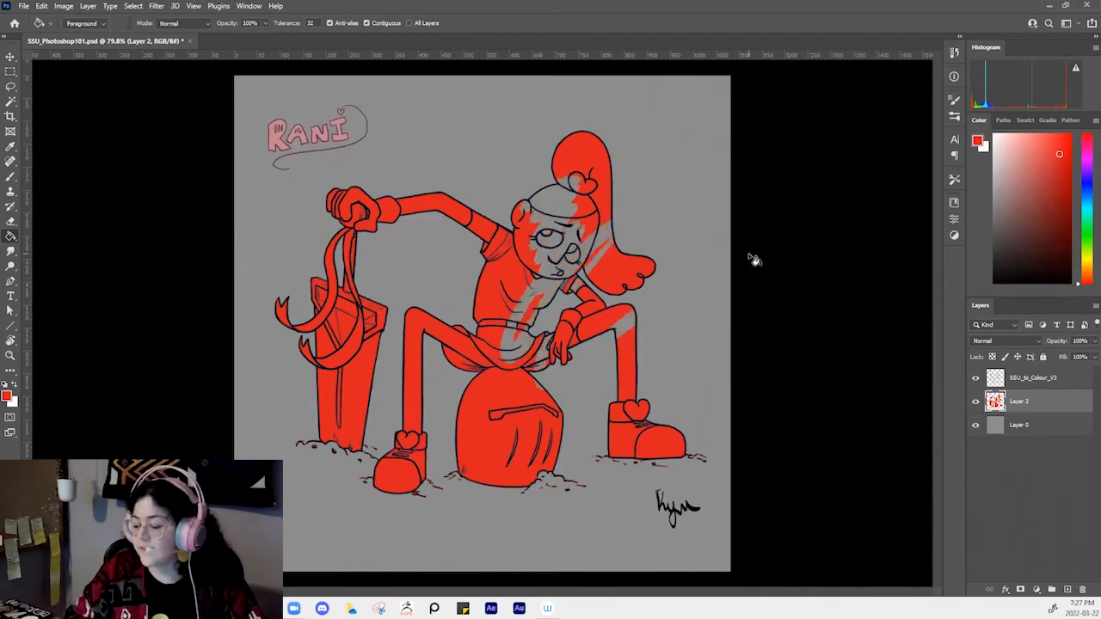
{"action": "key", "text": "ctrl+z"}
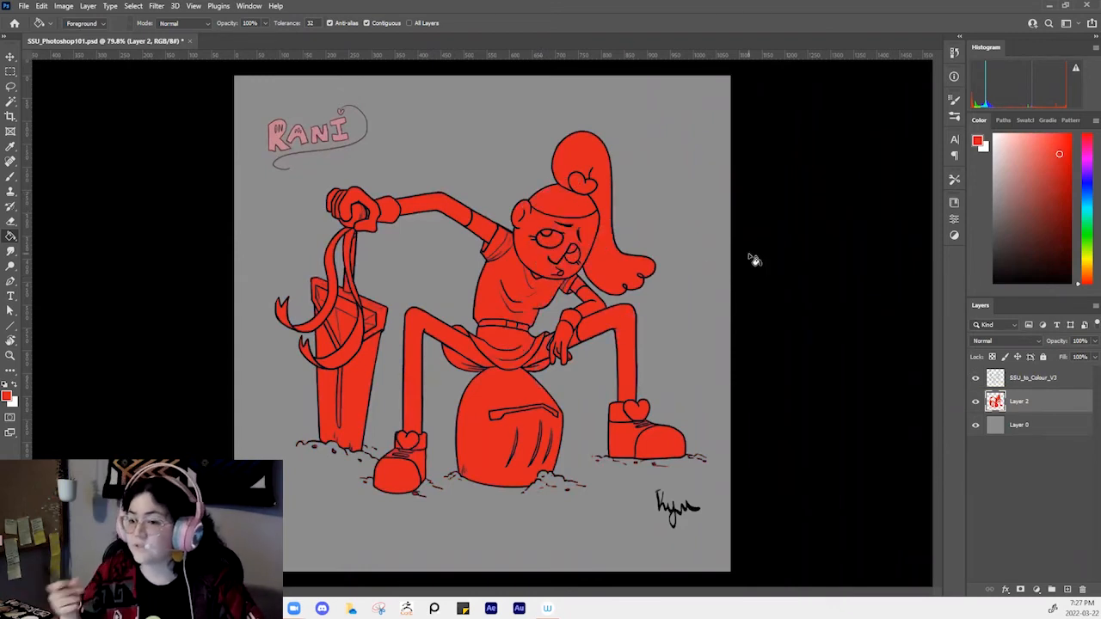
Undo the red fill on Layer 2 and the deselection to bring back the selected, uncoloured figure
{"action": "key", "text": "ctrl+z"}
{"action": "key", "text": "ctrl+z"}
{"action": "key", "text": "ctrl+z"}
{"action": "key", "text": "ctrl+z"}
{"action": "key", "text": "ctrl+z"}
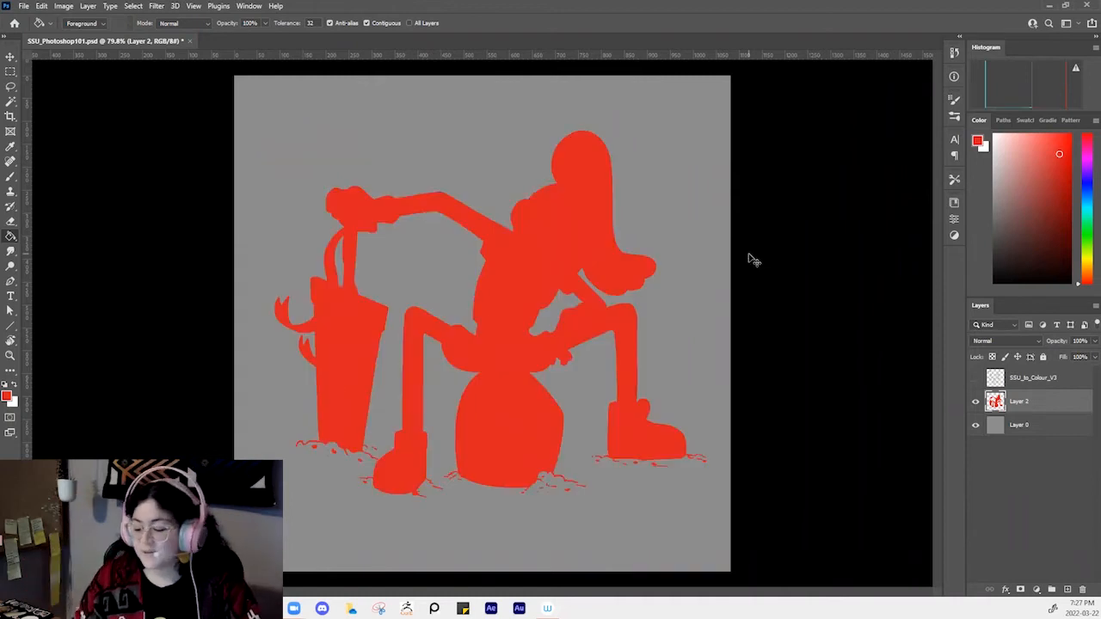
{"action": "key", "text": "ctrl+z"}
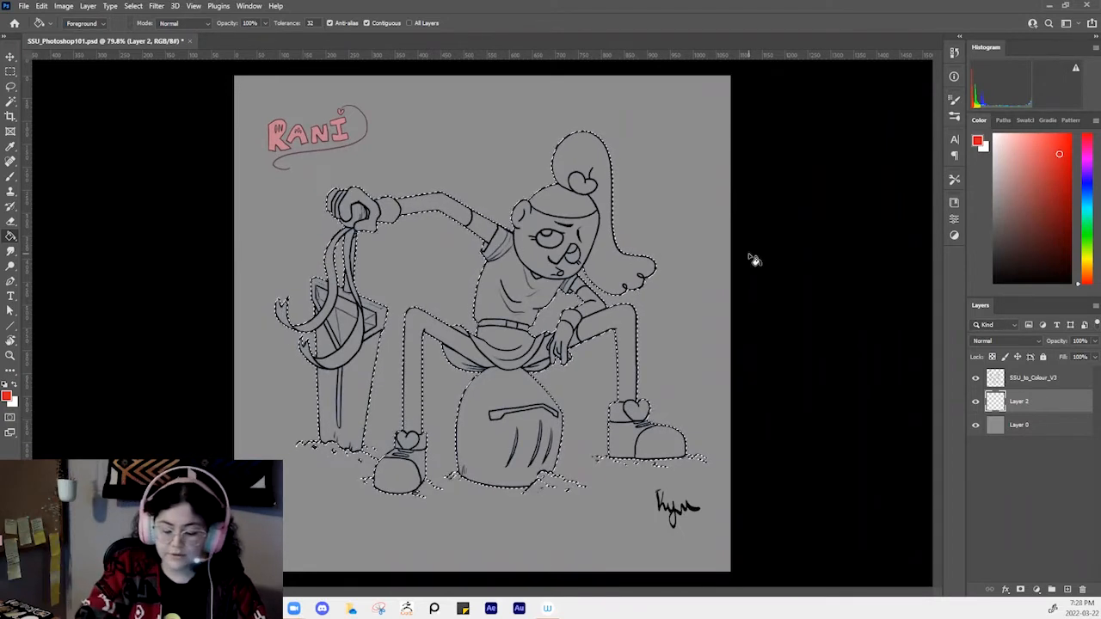
Set the foreground colour to dusty pink #b17979, fill the selected figure on Layer 2 with the Paint Bucket and deselect
{"action": "left_click", "coordinate": [977, 141]}
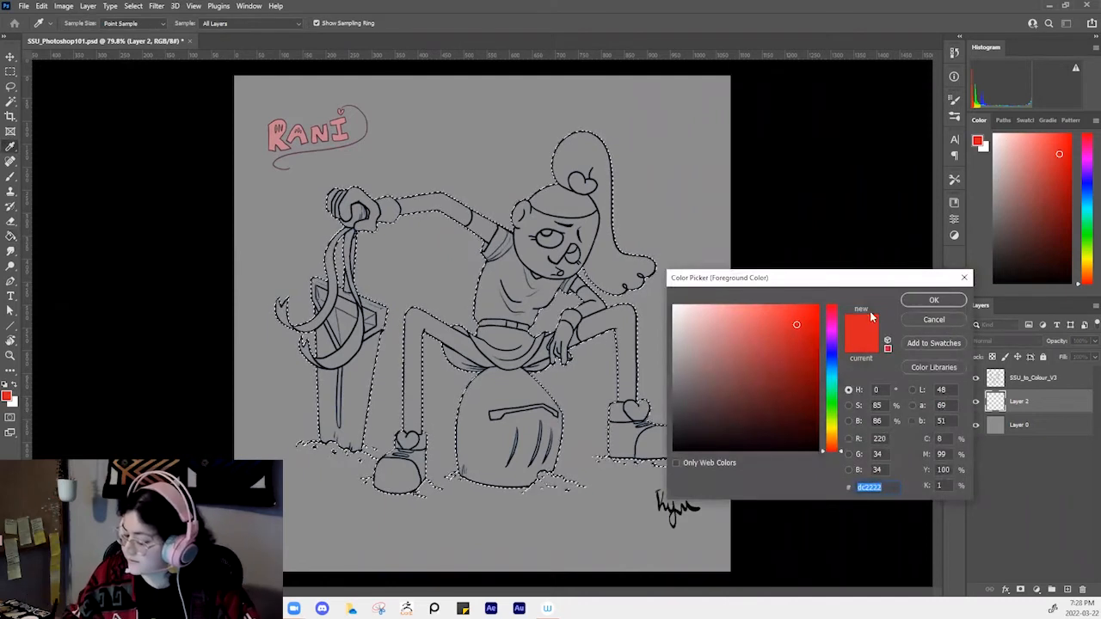
{"action": "type", "text": "b17979"}
{"action": "left_click", "coordinate": [933, 300]}
{"action": "key", "text": "g"}
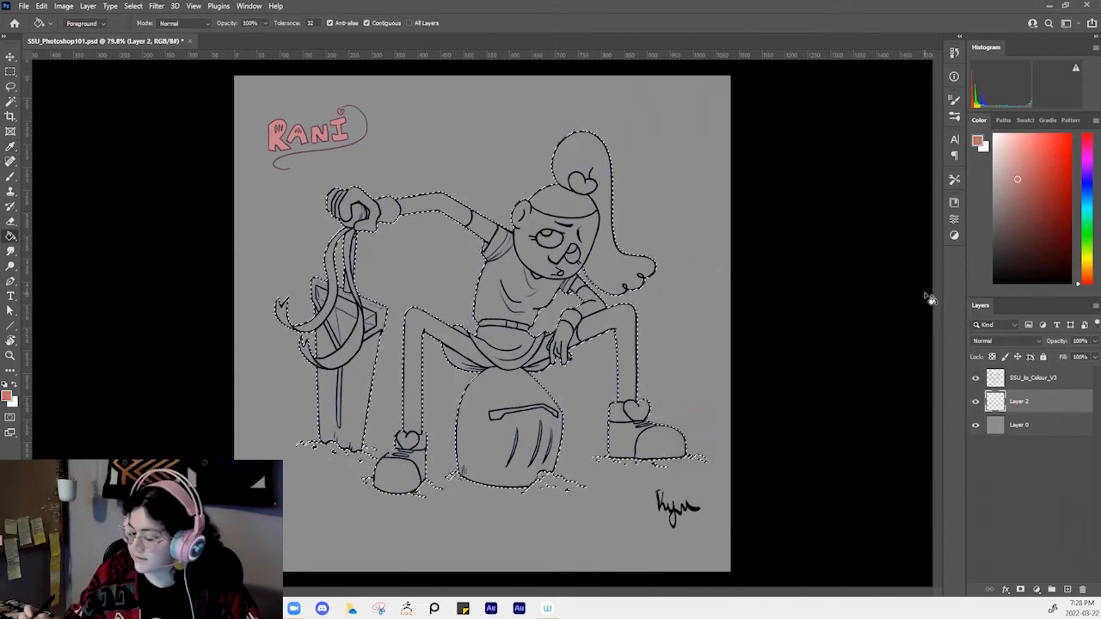
{"action": "left_click", "coordinate": [570, 209]}
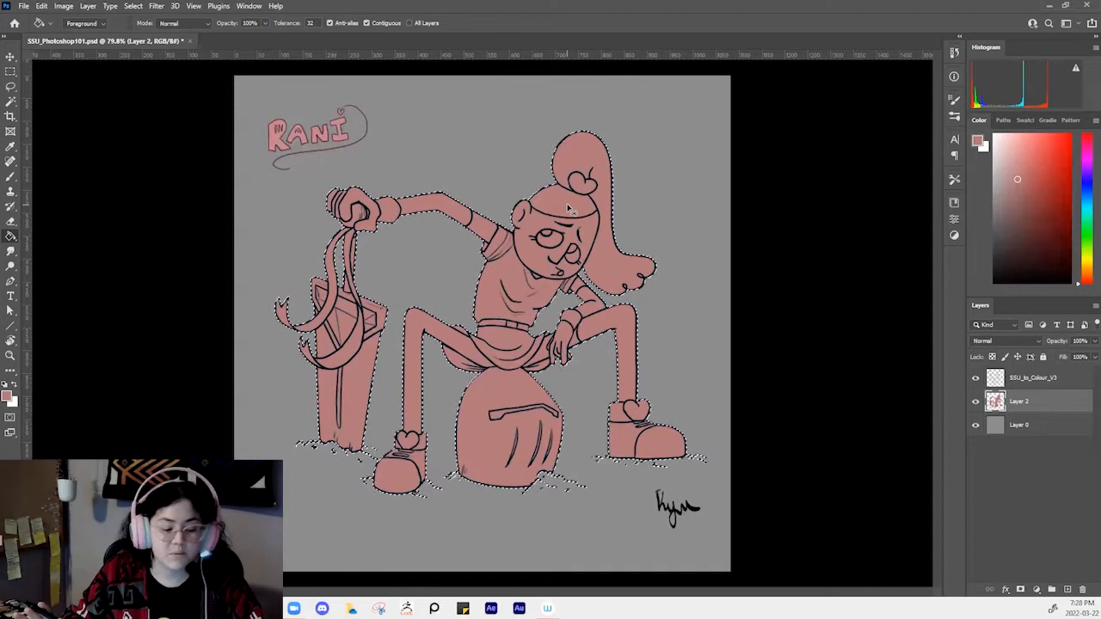
{"action": "key", "text": "ctrl+d"}
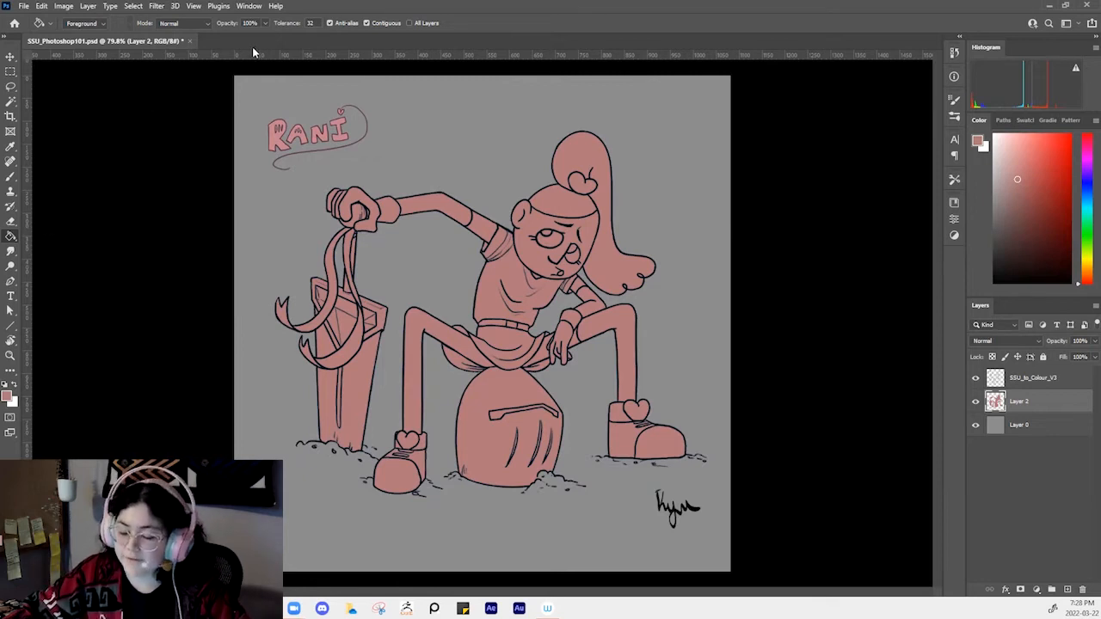
Dock the Navigator panel beside the Histogram and enlarge the docked panel area for a bigger preview of the drawing
{"action": "left_click", "coordinate": [255, 7]}
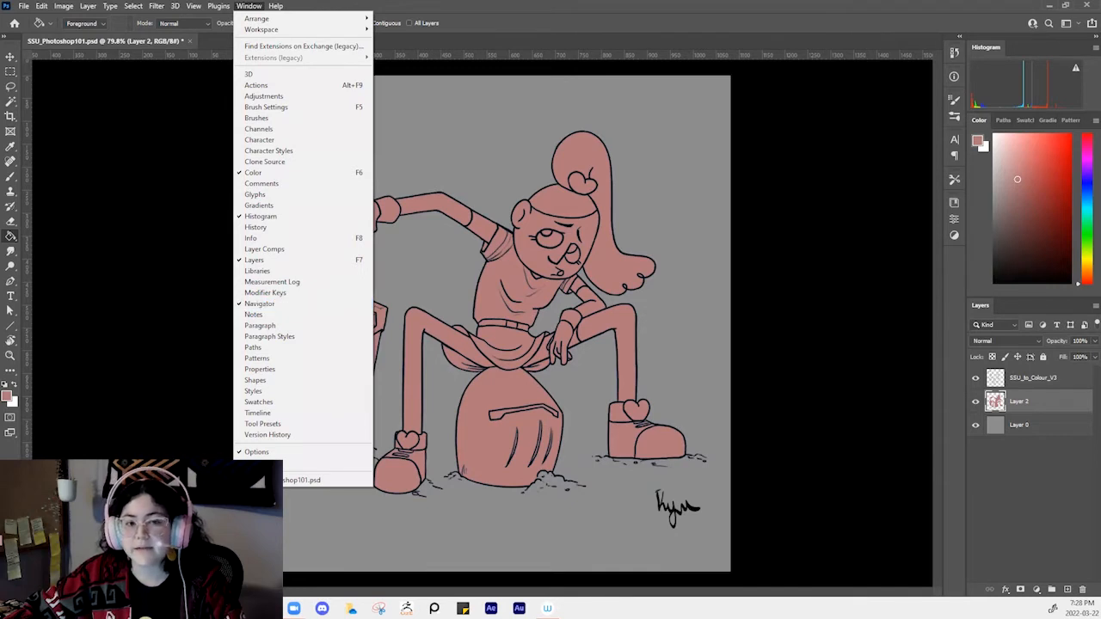
{"action": "left_click_drag", "start_coordinate": [0, 241], "coordinate": [447, 104]}
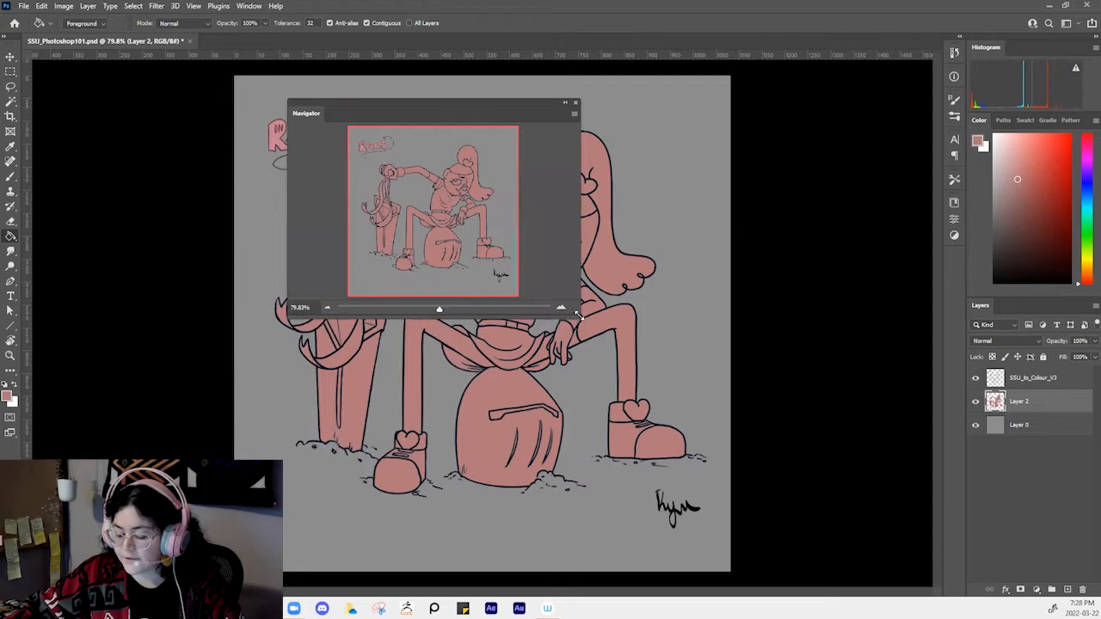
{"action": "left_click_drag", "start_coordinate": [578, 315], "coordinate": [607, 356]}
{"action": "left_click_drag", "start_coordinate": [297, 116], "coordinate": [1015, 50]}
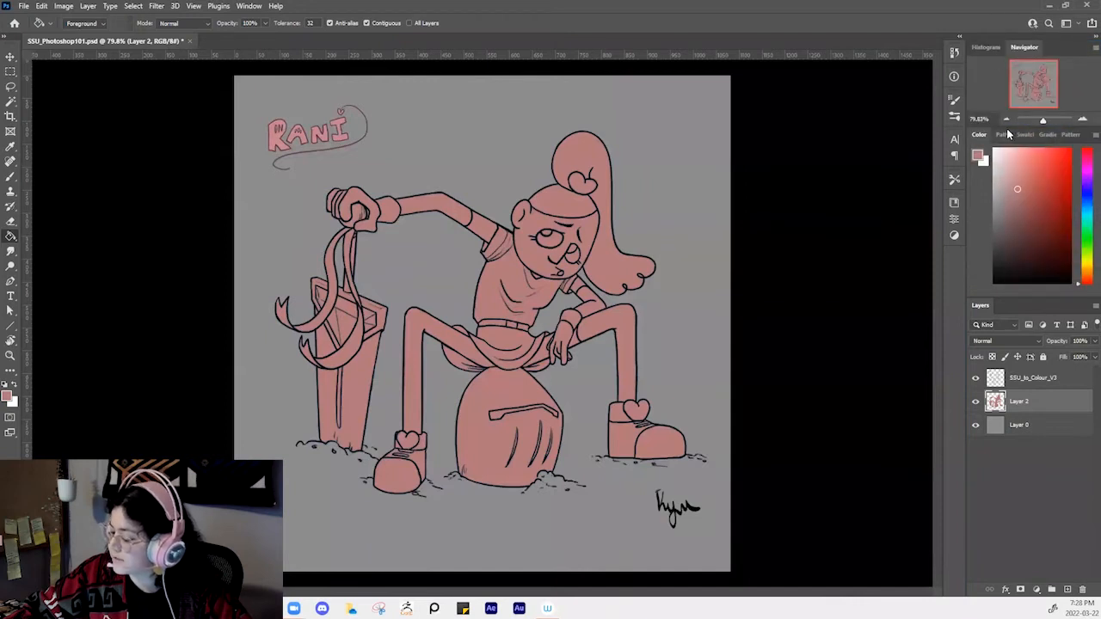
{"action": "left_click_drag", "start_coordinate": [1014, 159], "coordinate": [1023, 264]}
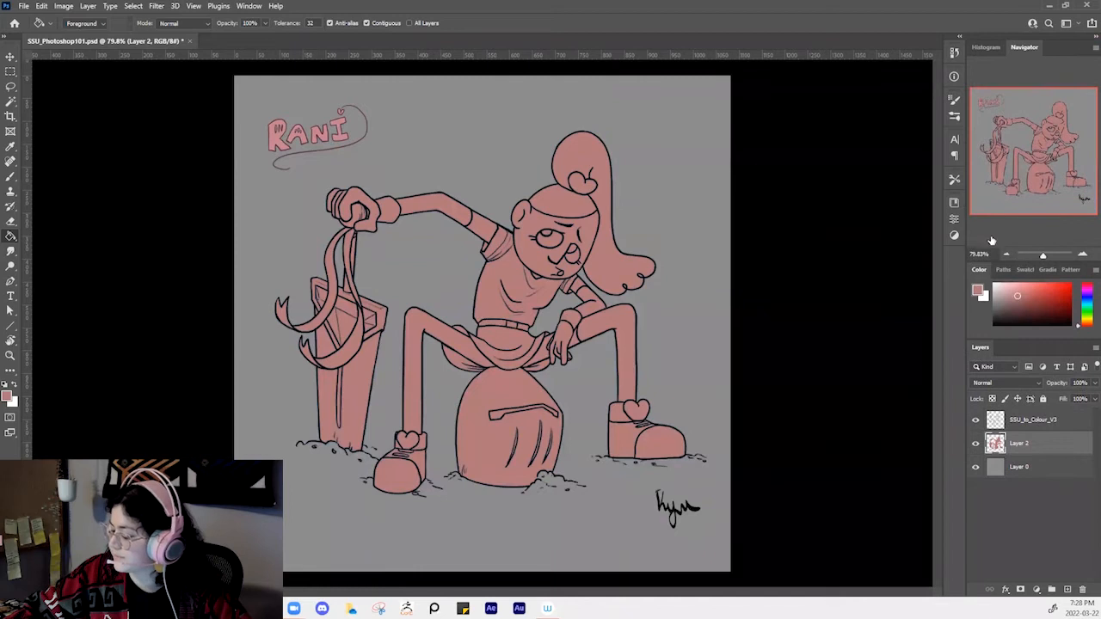
{"action": "left_click_drag", "start_coordinate": [964, 229], "coordinate": [860, 241]}
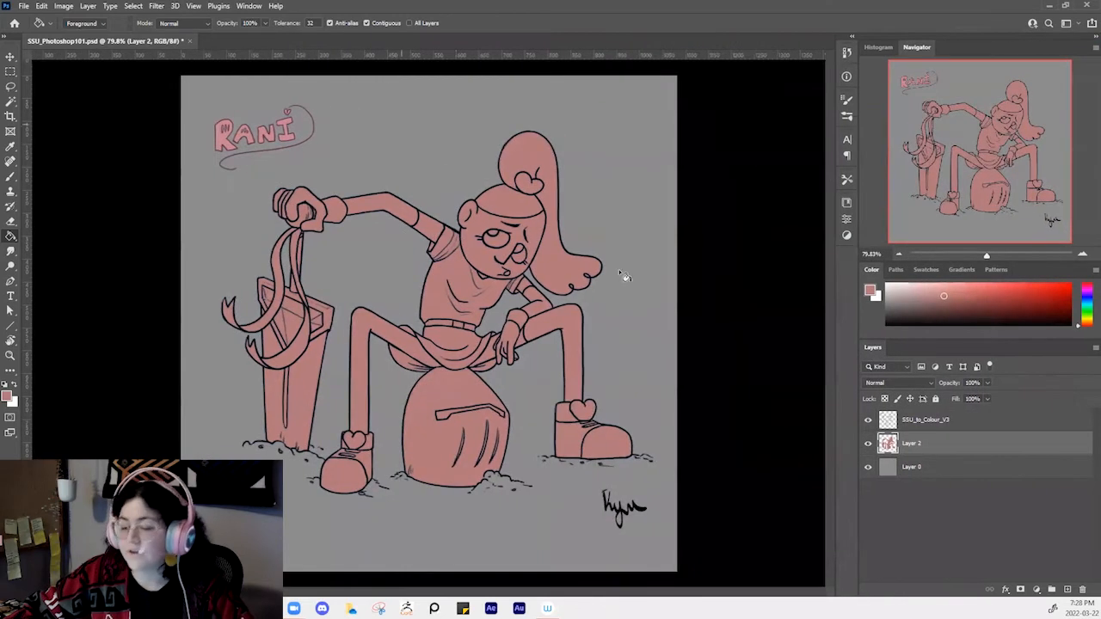
Set the Brush's foreground colour to blue #536598 for close-up painting on the figure's raised hand
{"action": "key", "text": "z"}
{"action": "left_click_drag", "start_coordinate": [537, 204], "coordinate": [704, 264]}
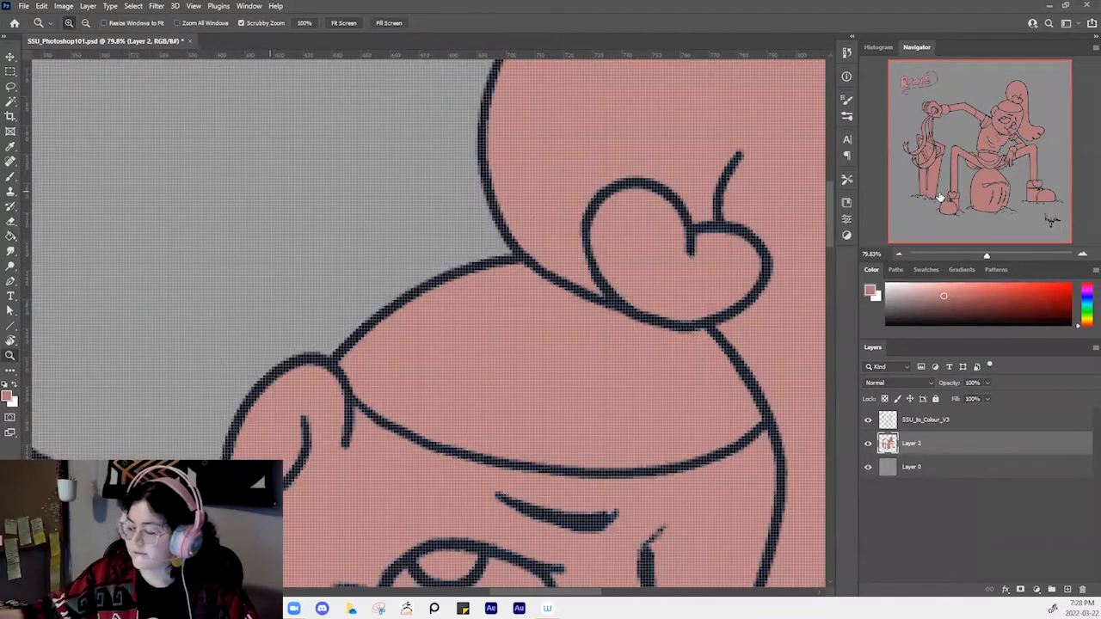
{"action": "key", "text": "g"}
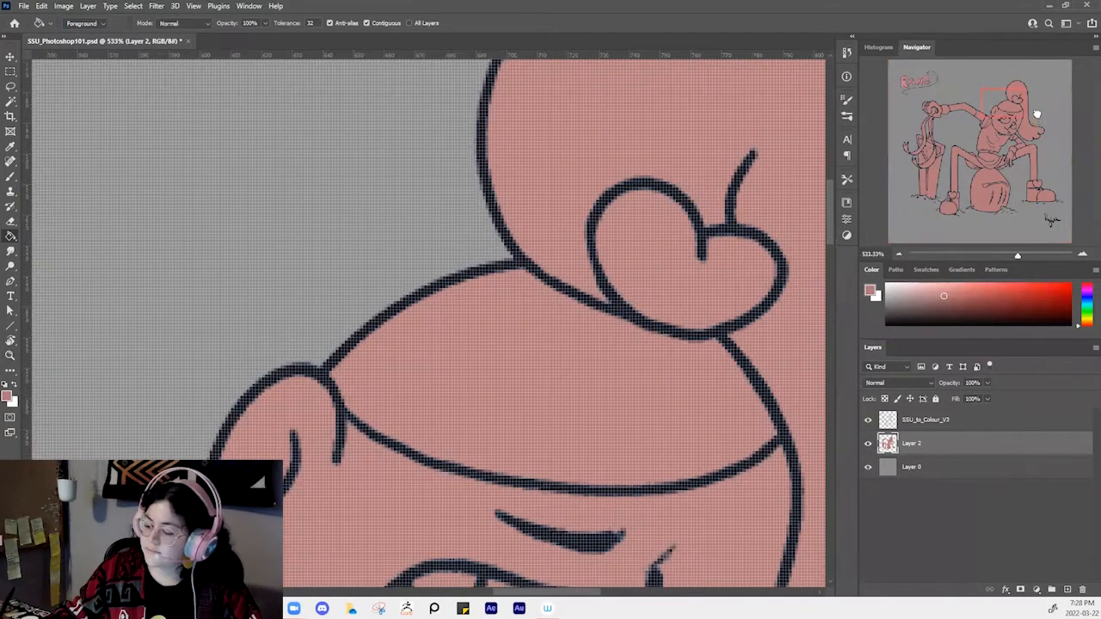
{"action": "left_click", "coordinate": [958, 151]}
{"action": "left_click_drag", "start_coordinate": [953, 102], "coordinate": [923, 108]}
{"action": "key", "text": "b"}
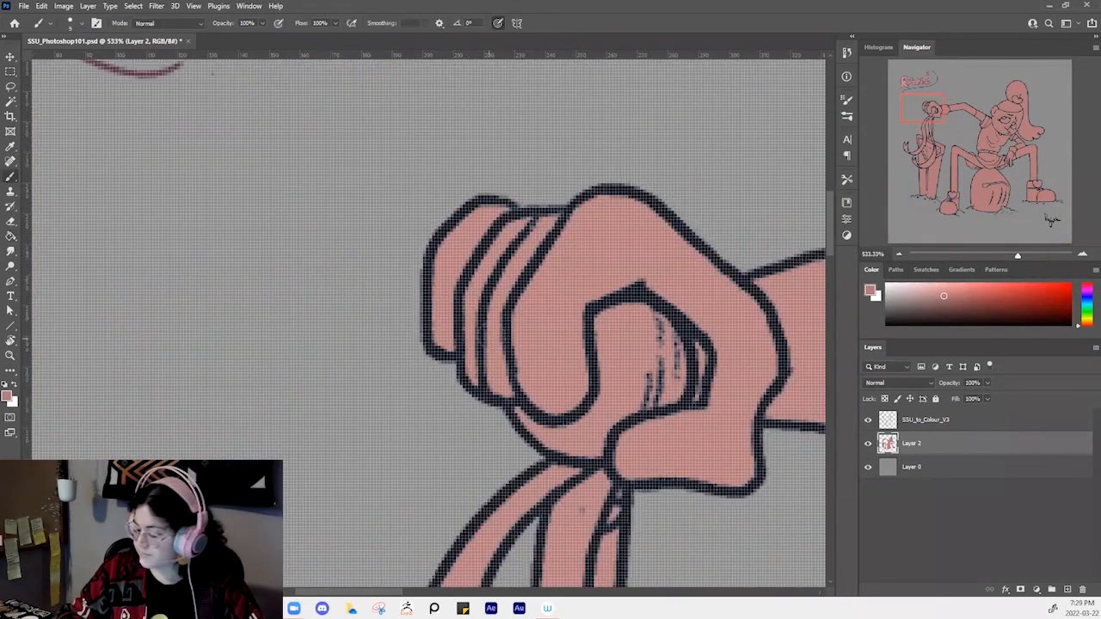
{"action": "left_click", "coordinate": [14, 385]}
{"action": "left_click", "coordinate": [8, 396]}
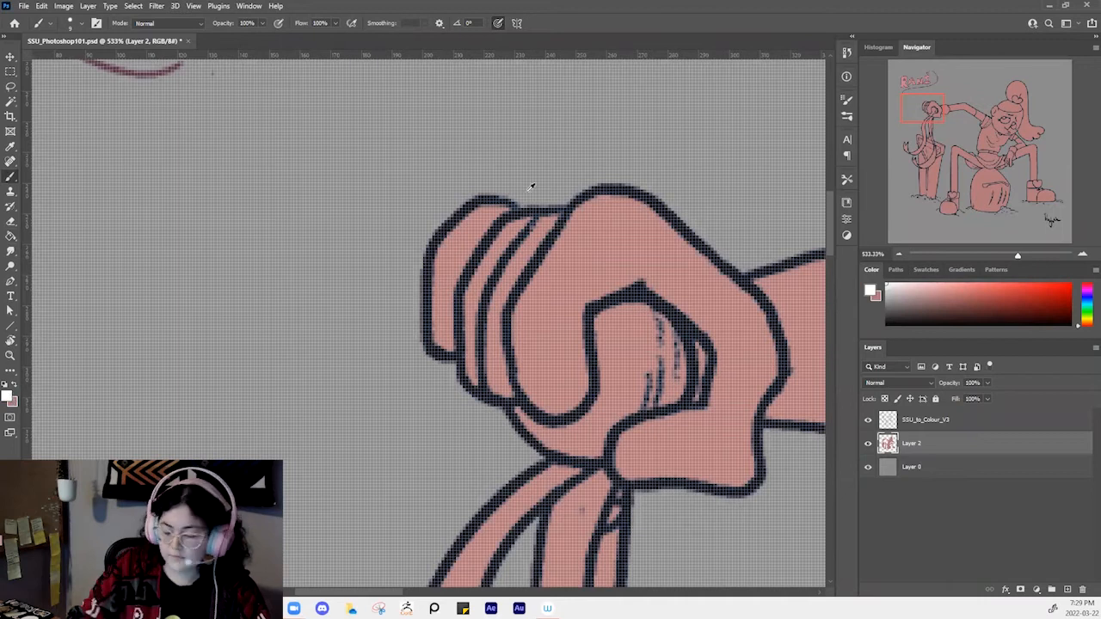
{"action": "left_click", "coordinate": [781, 345]}
{"action": "left_click", "coordinate": [831, 360]}
{"action": "left_click", "coordinate": [737, 364]}
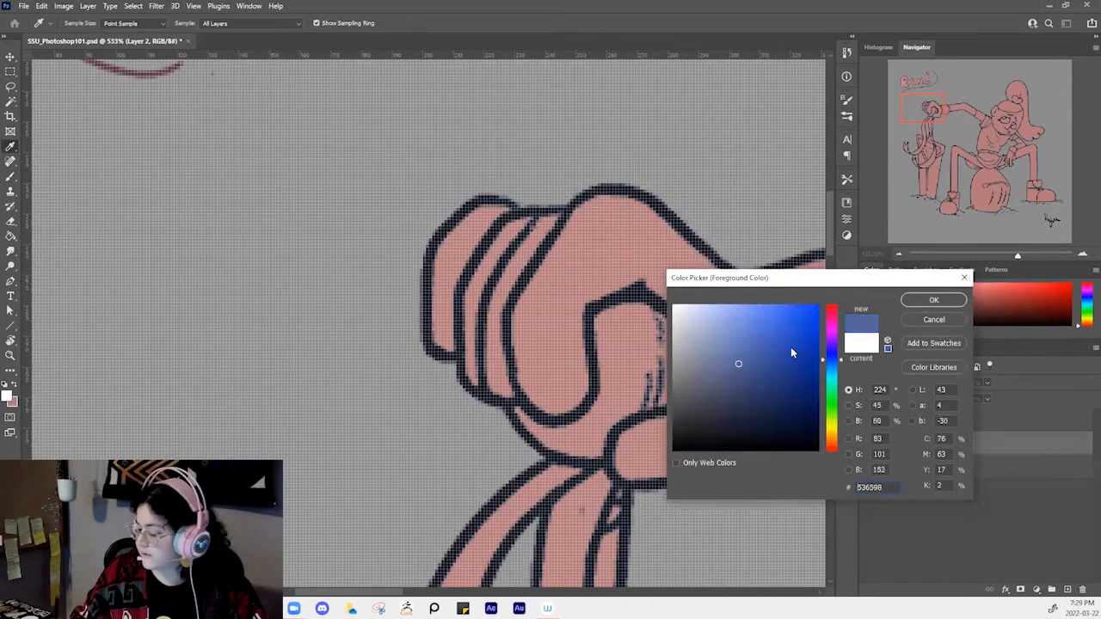
{"action": "left_click", "coordinate": [946, 300]}
Paint blue test strokes over the raised hand and the resting hand on Layer 2, going between them with the Navigator
{"action": "mouse_move", "coordinate": [600, 246]}
{"action": "left_mouse_down"}
{"action": "mouse_move", "coordinate": [568, 266]}
{"action": "mouse_move", "coordinate": [563, 370]}
{"action": "mouse_move", "coordinate": [713, 331]}
{"action": "mouse_move", "coordinate": [748, 396]}
{"action": "left_mouse_up"}
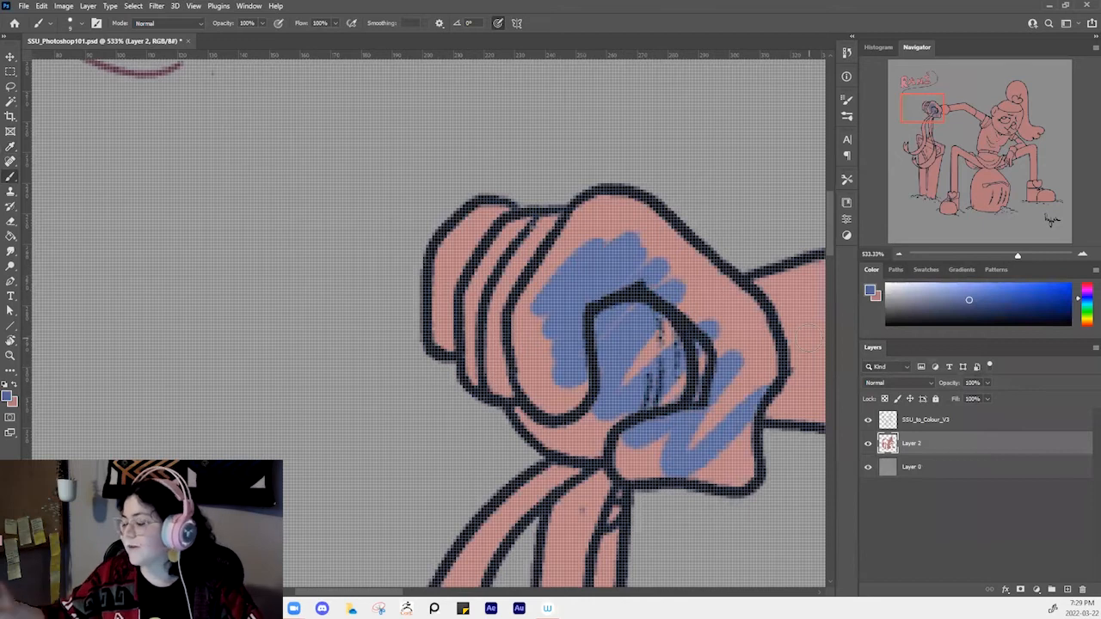
{"action": "left_click", "coordinate": [1019, 153]}
{"action": "mouse_move", "coordinate": [387, 293]}
{"action": "left_mouse_down"}
{"action": "mouse_move", "coordinate": [320, 414]}
{"action": "mouse_move", "coordinate": [370, 405]}
{"action": "mouse_move", "coordinate": [404, 448]}
{"action": "mouse_move", "coordinate": [426, 370]}
{"action": "left_mouse_up"}
{"action": "left_click_drag", "start_coordinate": [1008, 152], "coordinate": [987, 142]}
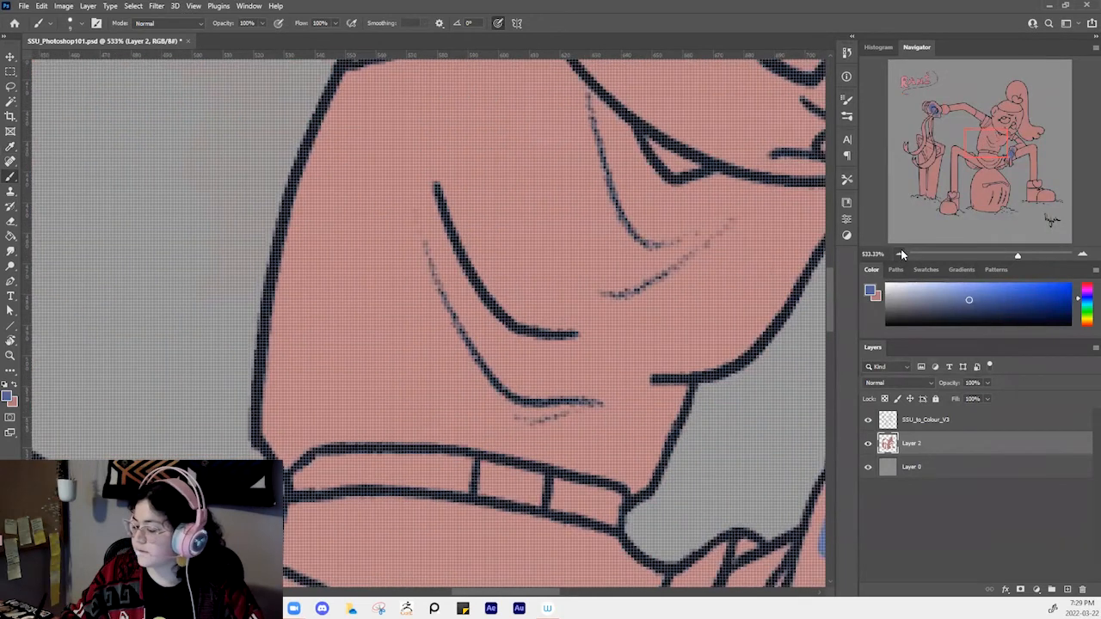
Return to the whole drawing and undo the blue test strokes on Layer 2
{"action": "left_click", "coordinate": [899, 254]}
{"action": "left_click", "coordinate": [900, 254]}
{"action": "left_click", "coordinate": [899, 254]}
{"action": "left_click", "coordinate": [900, 254]}
{"action": "left_click", "coordinate": [900, 255]}
{"action": "left_click", "coordinate": [900, 255]}
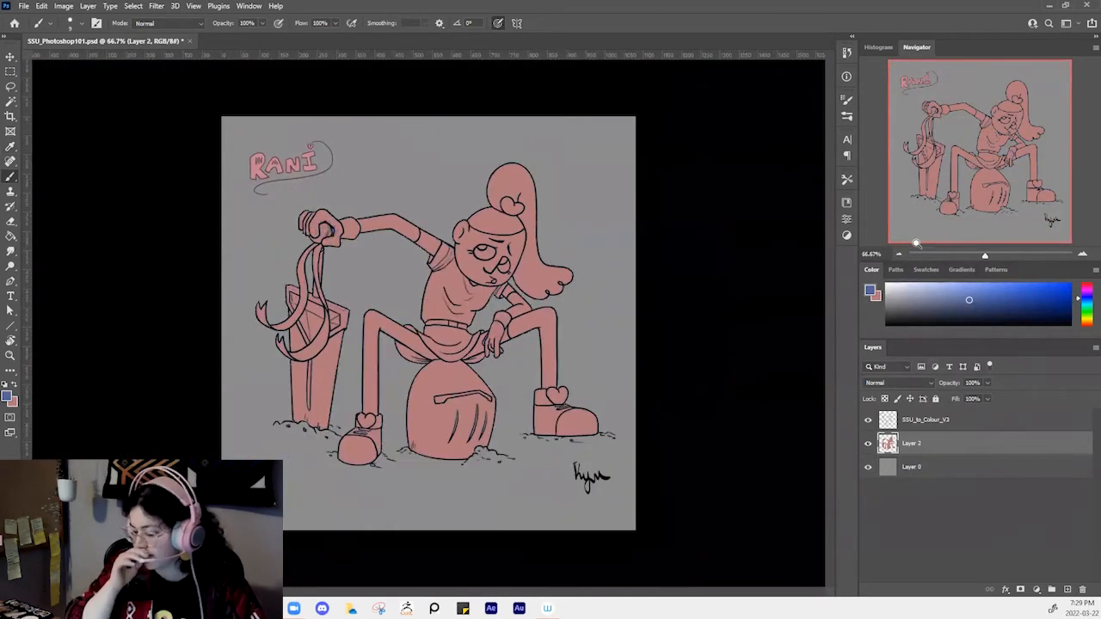
{"action": "key", "text": "ctrl+z"}
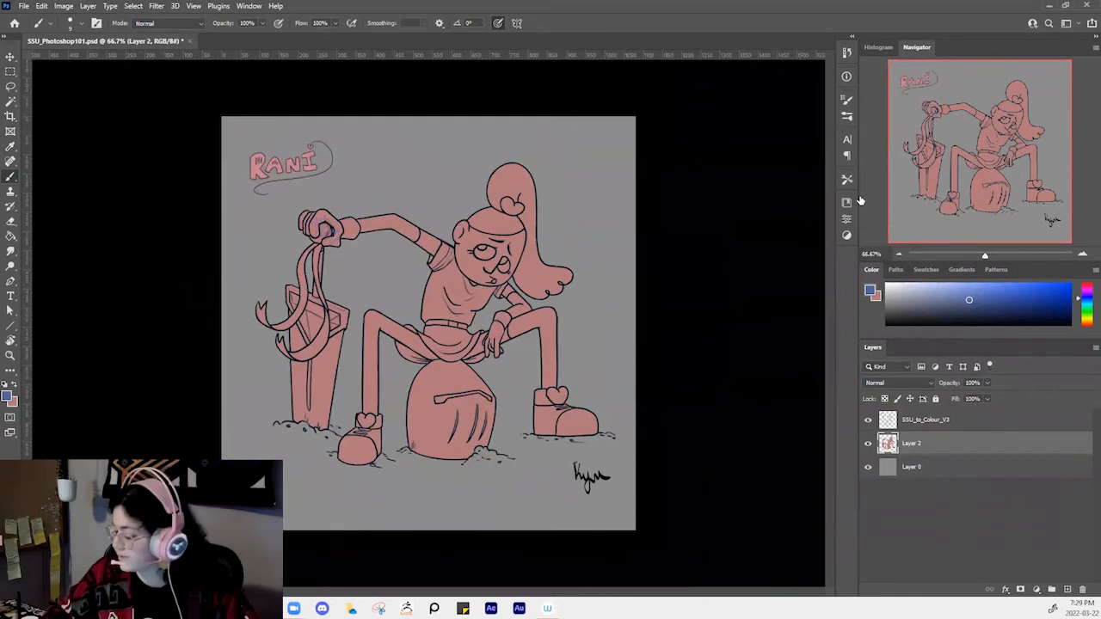
Narrow the docked panel column to give the canvas more room
{"action": "left_click_drag", "start_coordinate": [857, 203], "coordinate": [880, 207]}
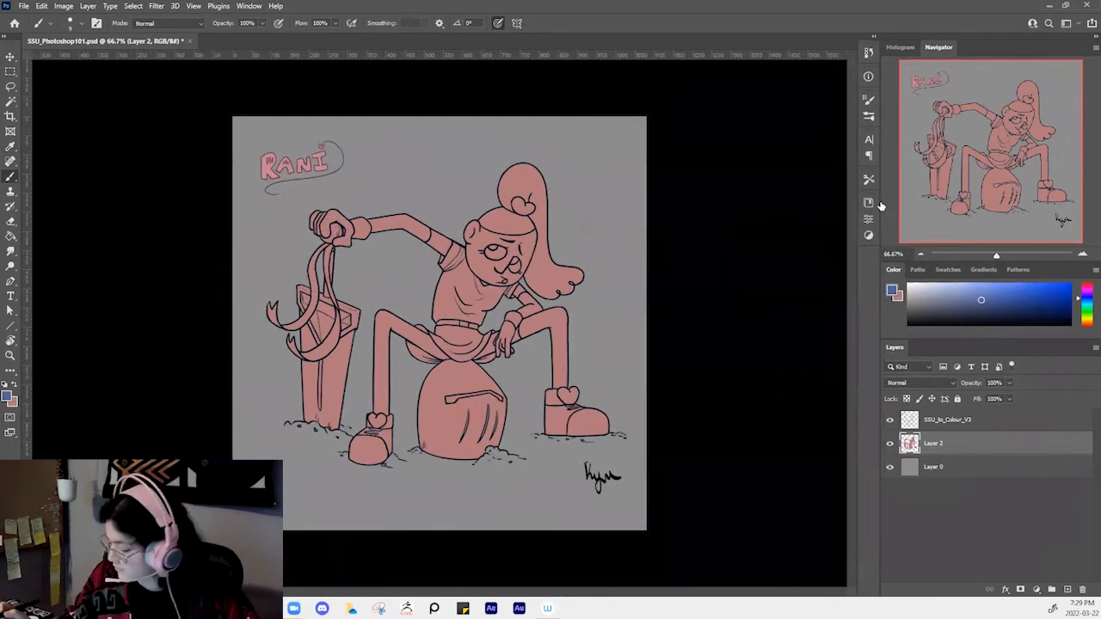
{"action": "left_click_drag", "start_coordinate": [897, 354], "coordinate": [960, 343]}
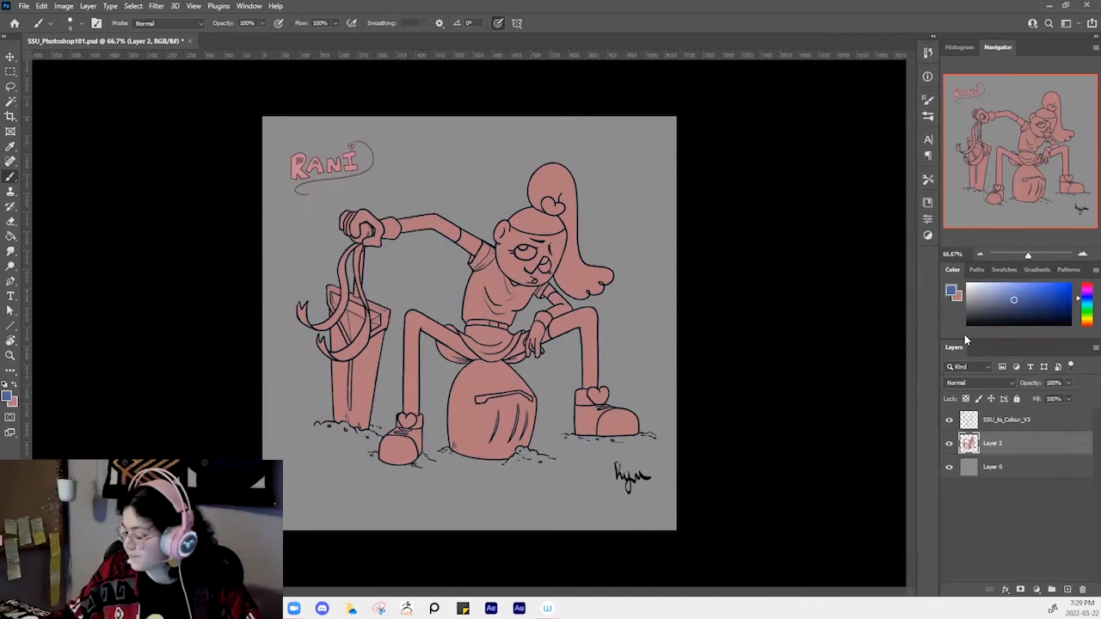
{"action": "key", "text": "z"}
{"action": "left_click_drag", "start_coordinate": [545, 351], "coordinate": [563, 359]}
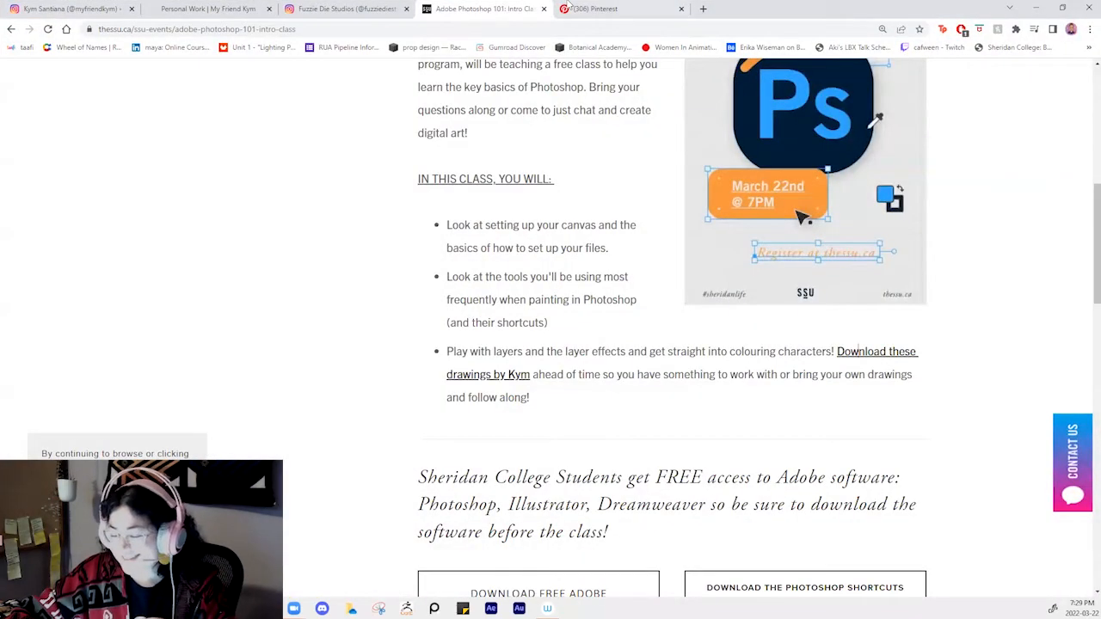
Switch to Pinterest in the browser and look through the Nature's Color Palette board for a colour palette
{"action": "left_click", "coordinate": [571, 9]}
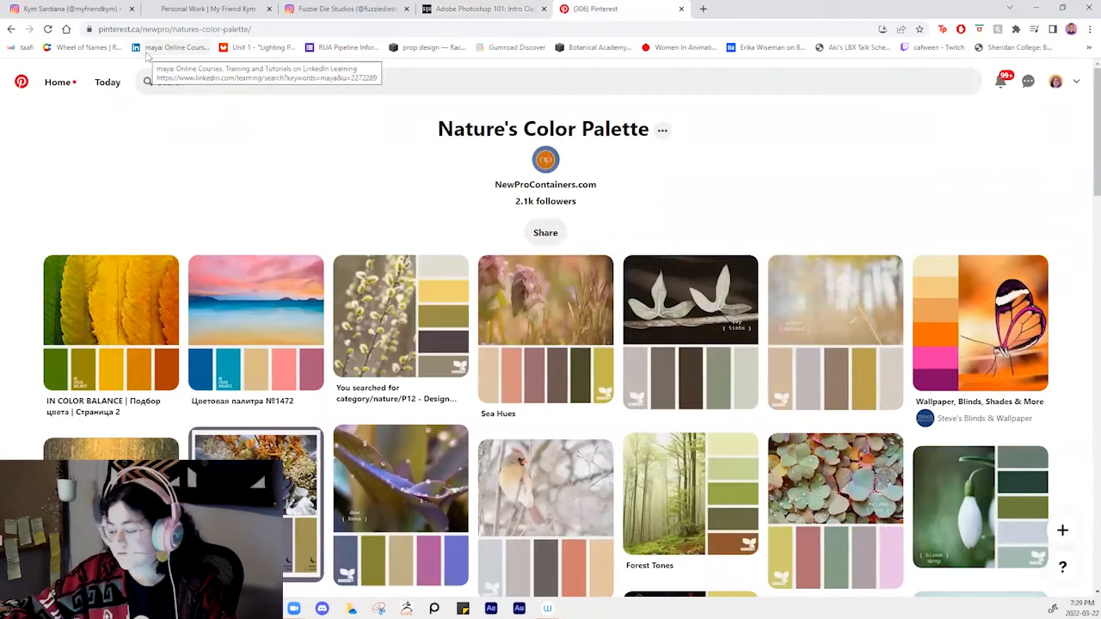
{"action": "scroll", "coordinate": [648, 129], "scroll_direction": "down", "scroll_amount": 2}
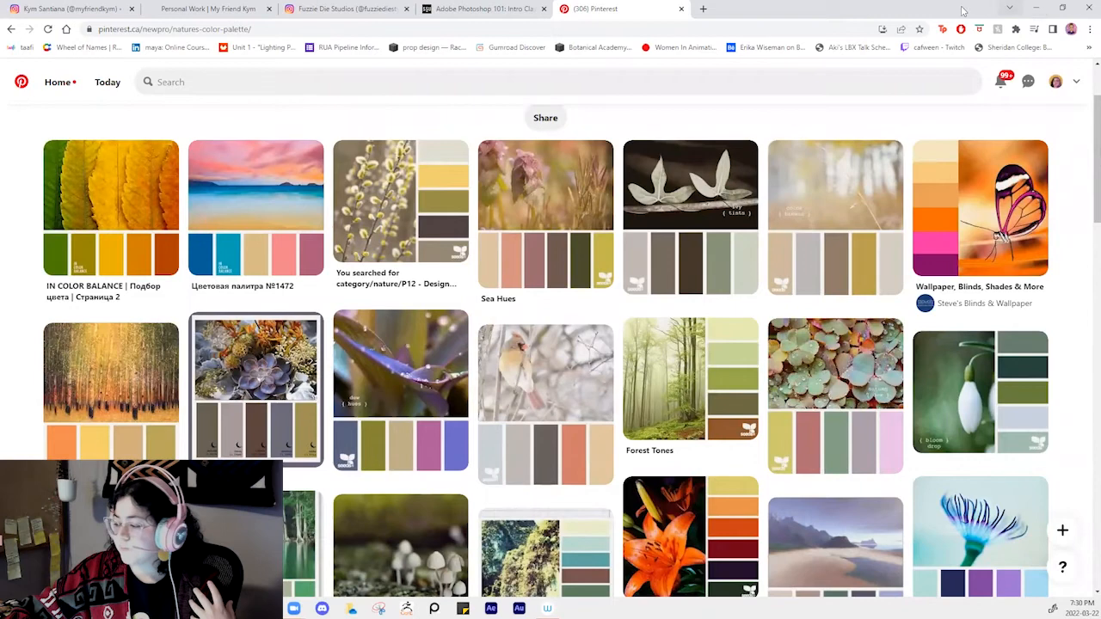
{"action": "left_click_drag", "start_coordinate": [848, 8], "coordinate": [838, 73]}
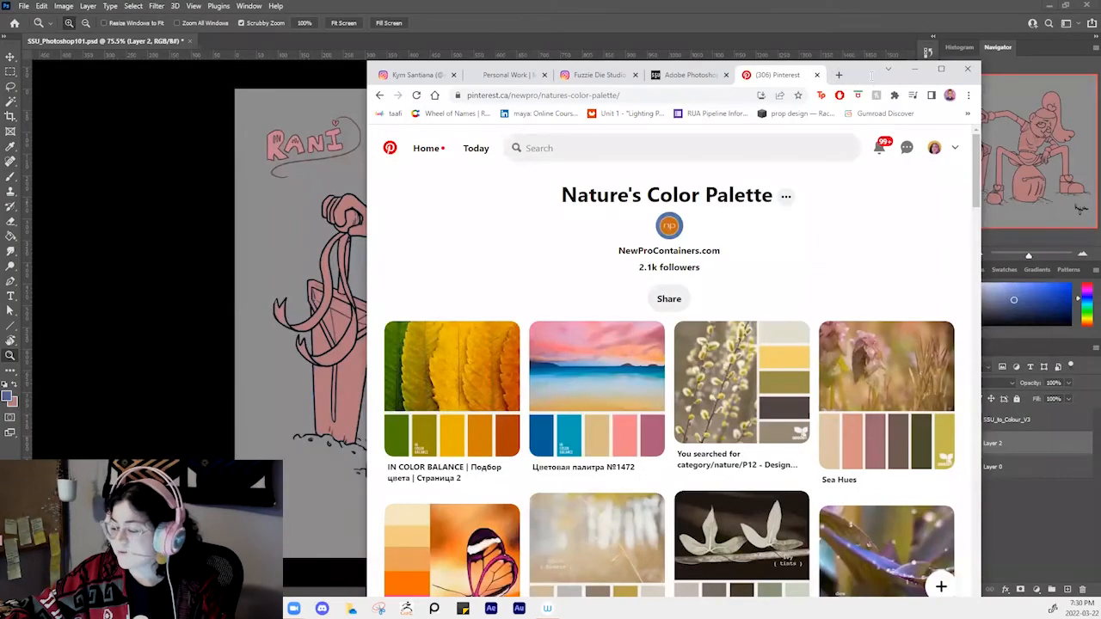
{"action": "double_click", "coordinate": [870, 76]}
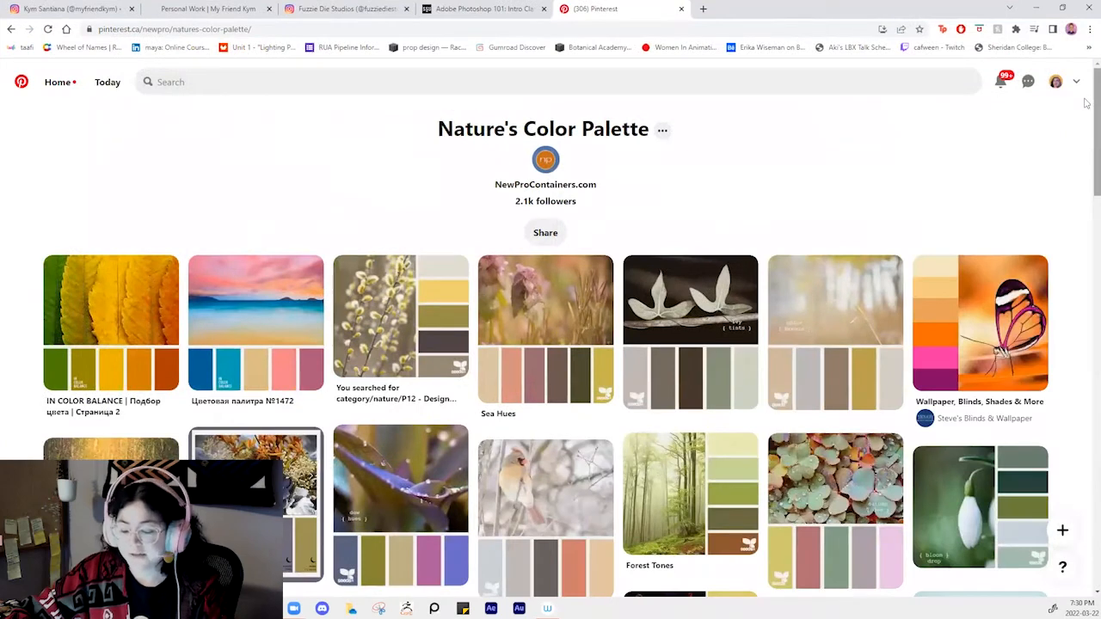
{"action": "scroll", "coordinate": [1085, 103], "scroll_direction": "down", "scroll_amount": 1}
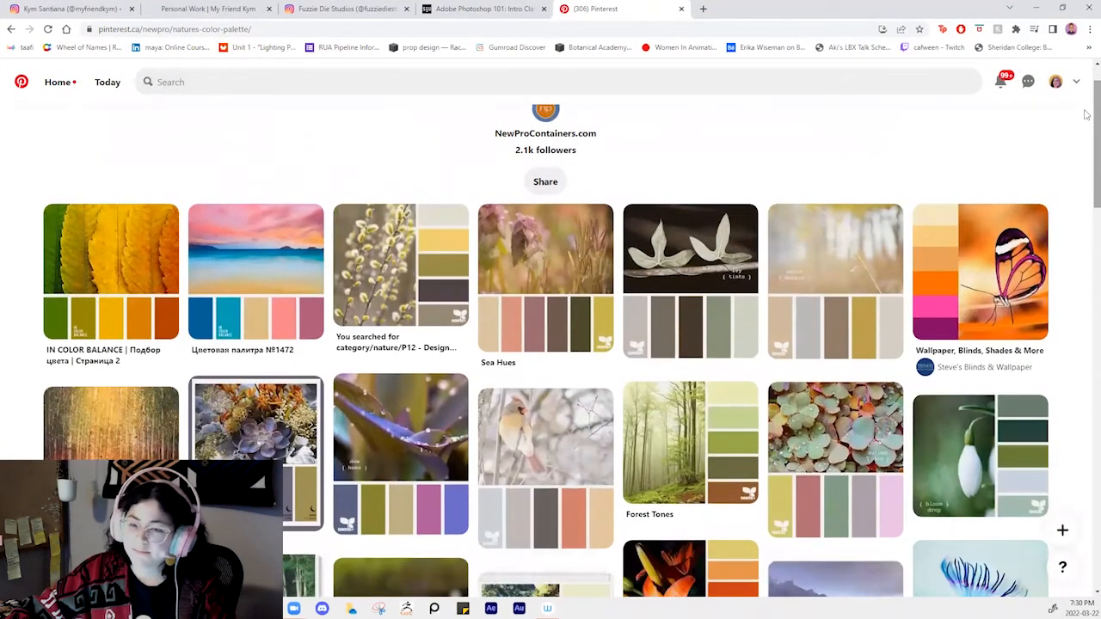
{"action": "left_click_drag", "start_coordinate": [1086, 127], "coordinate": [1087, 167]}
{"action": "scroll", "coordinate": [1072, 278], "scroll_direction": "up", "scroll_amount": 2}
Open the olive hues palette pin and copy its image
{"action": "left_click", "coordinate": [798, 498]}
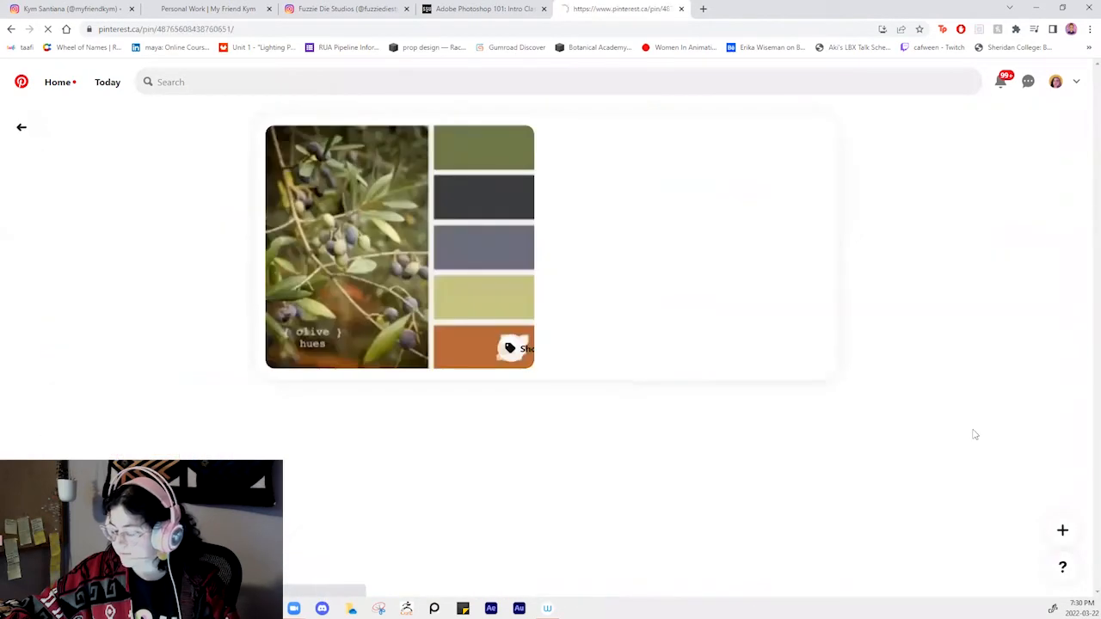
{"action": "right_click", "coordinate": [387, 207]}
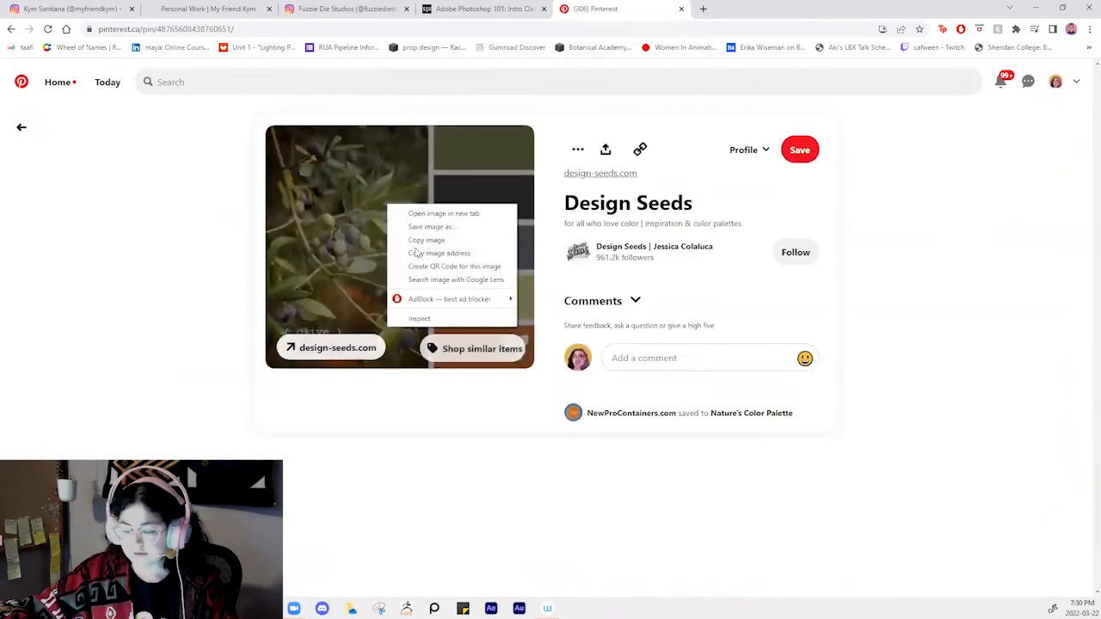
{"action": "left_click", "coordinate": [427, 240]}
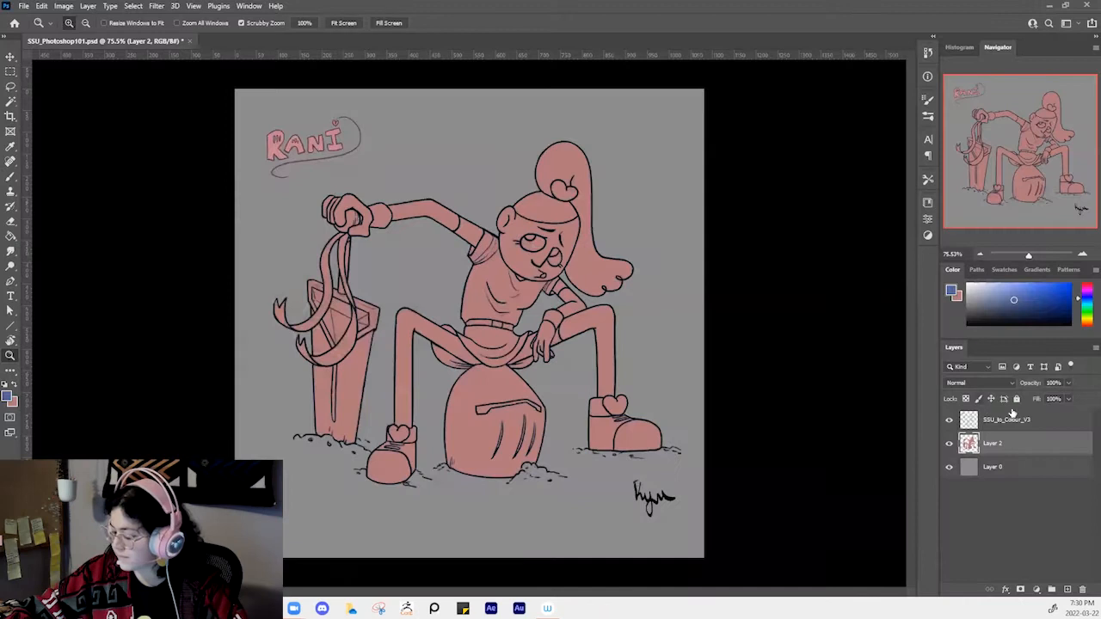
Switch back to Photoshop and paste the palette image on a new layer above SSU_to_Colour_V3, keeping its size
{"action": "left_click", "coordinate": [1026, 426]}
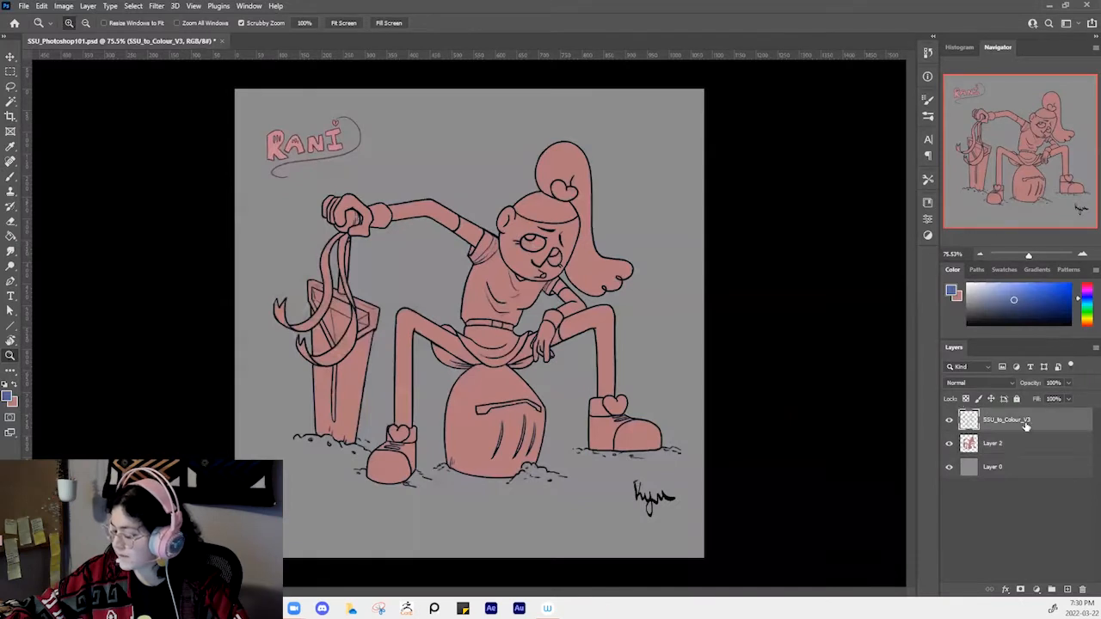
{"action": "key", "text": "ctrl+v"}
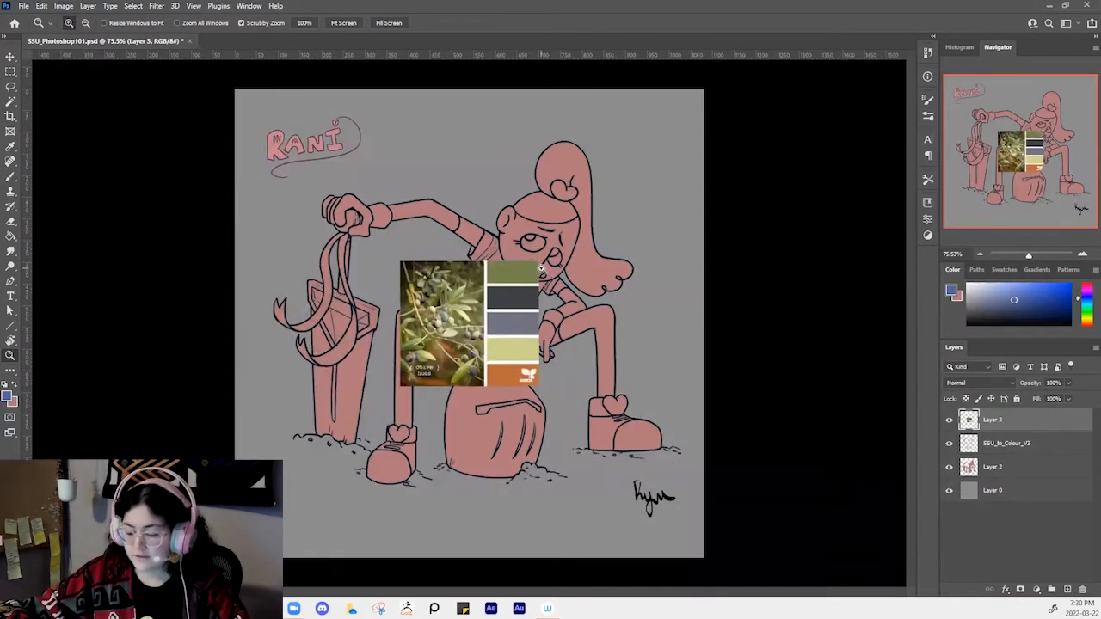
{"action": "key", "text": "ctrl+t"}
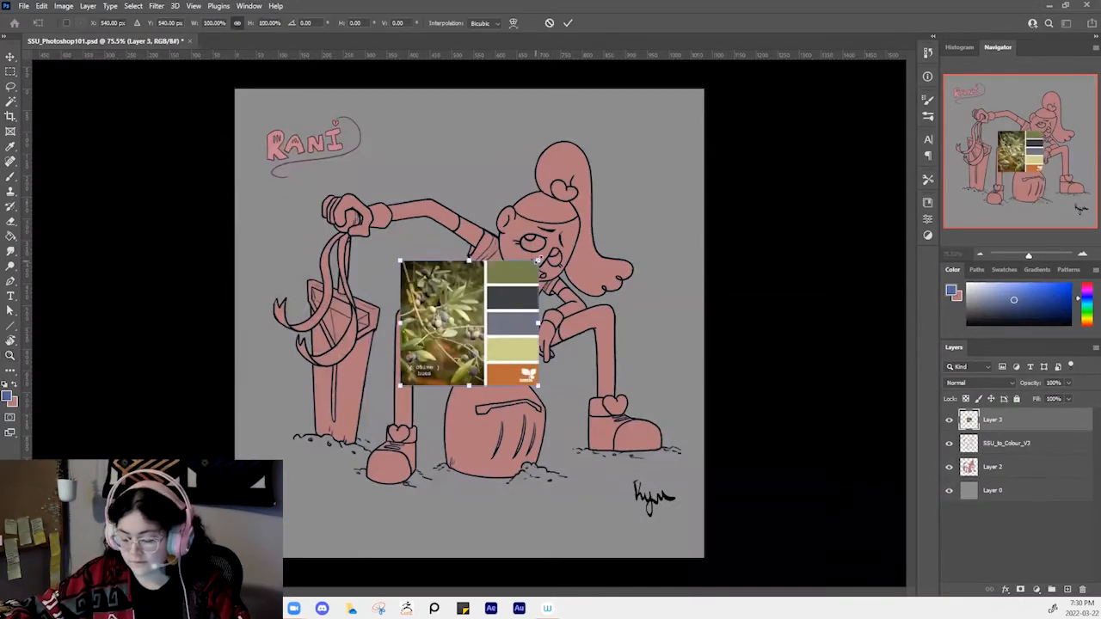
{"action": "key", "text": "Return"}
Try enlarging the palette image on Layer 3 to 292.35% and 465.65% with Free Transform, and undo both scalings
{"action": "key", "text": "z"}
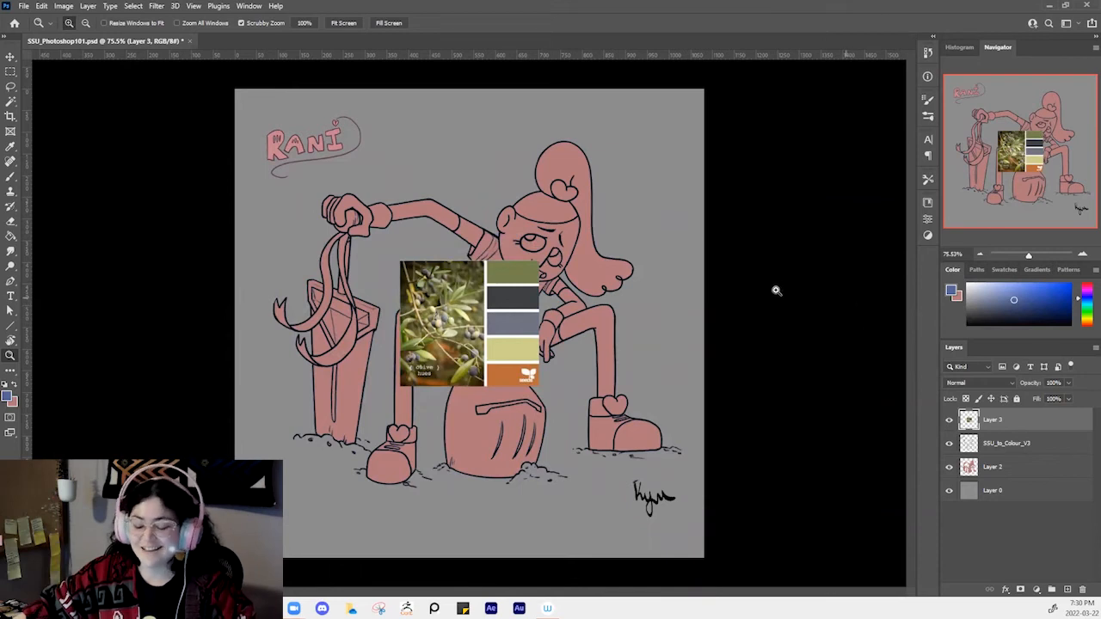
{"action": "left_click", "coordinate": [516, 319]}
{"action": "left_click_drag", "start_coordinate": [516, 319], "coordinate": [597, 281]}
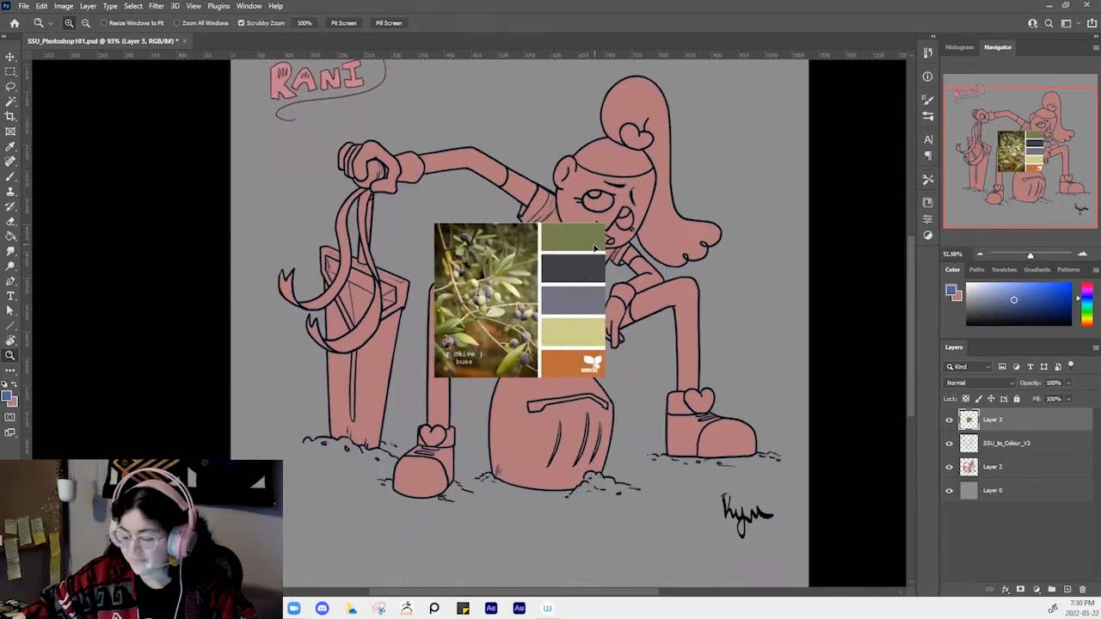
{"action": "key", "text": "ctrl+t"}
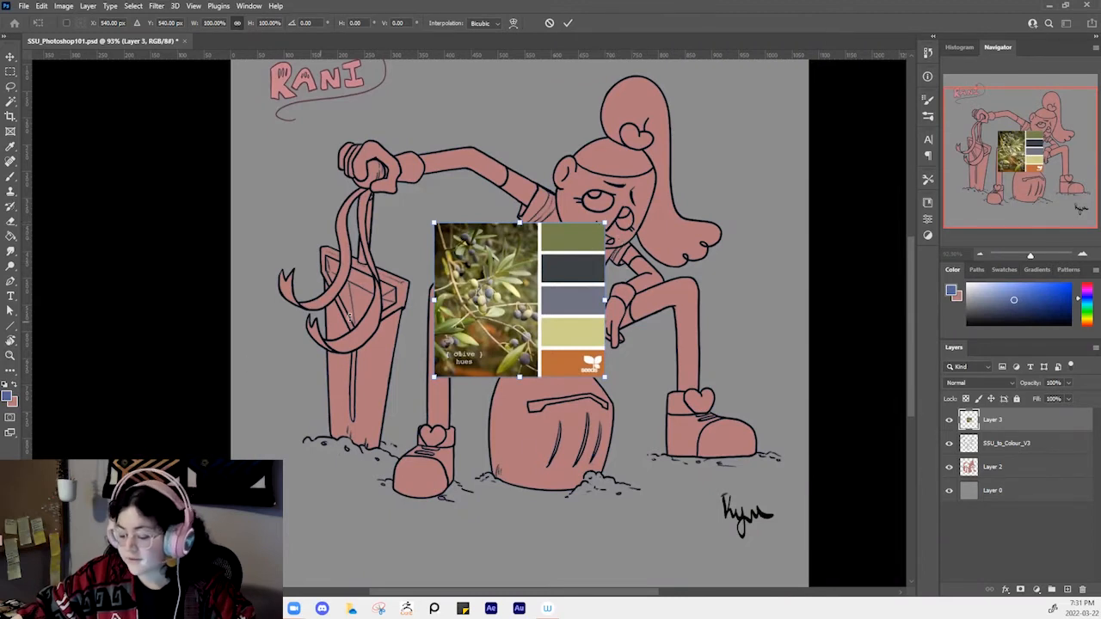
{"action": "left_click_drag", "start_coordinate": [435, 376], "coordinate": [104, 467]}
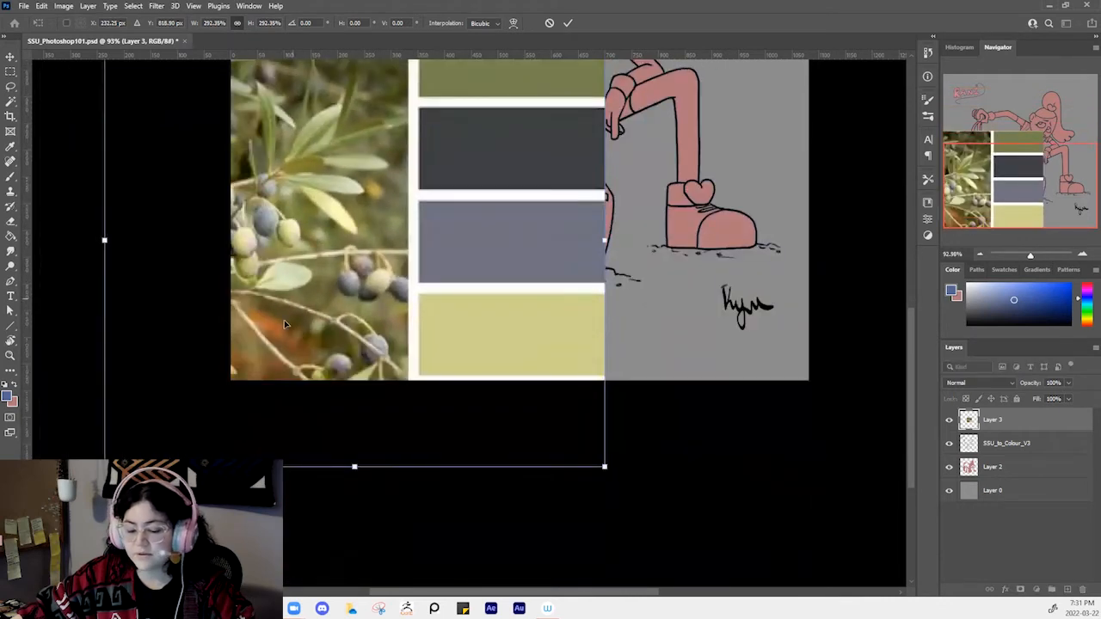
{"action": "scroll", "coordinate": [746, 197], "scroll_direction": "up", "scroll_amount": 3}
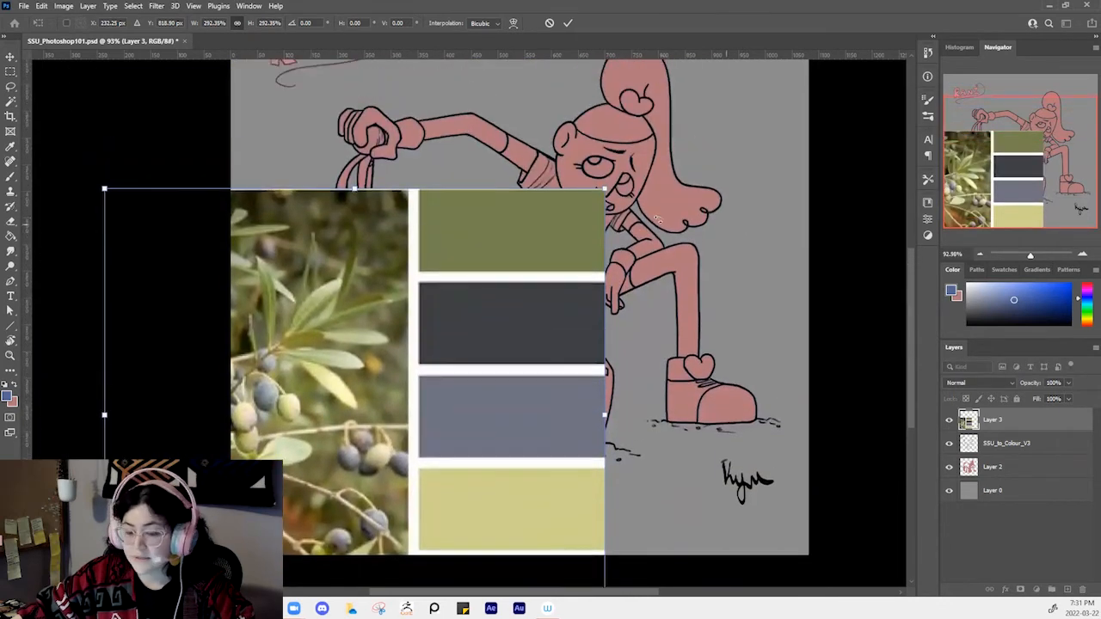
{"action": "left_click_drag", "start_coordinate": [605, 189], "coordinate": [901, 49]}
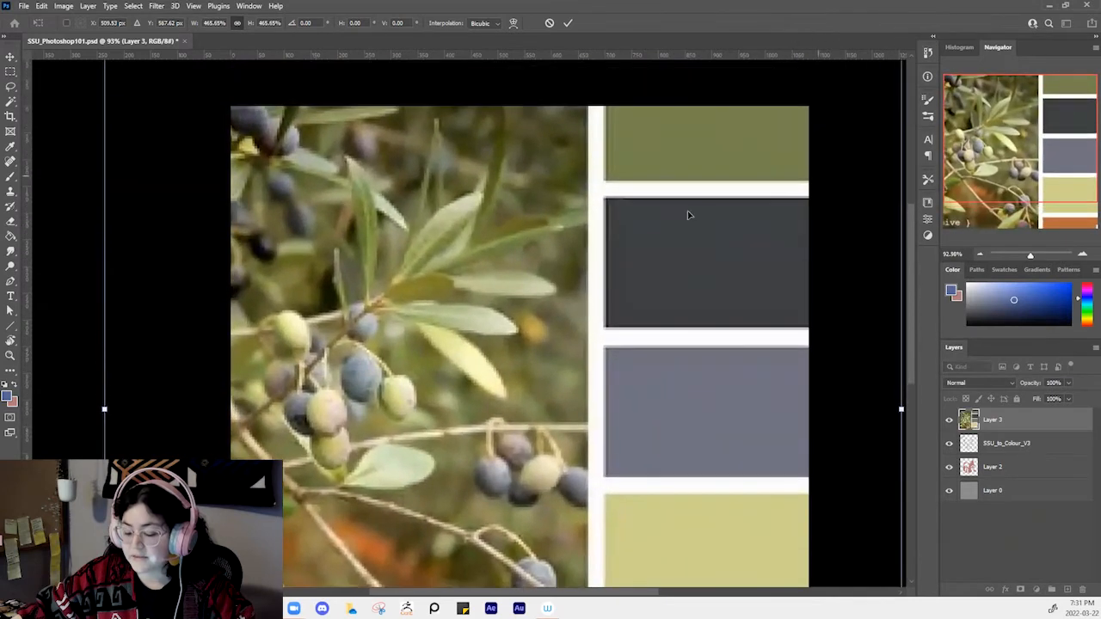
{"action": "key", "text": "ctrl+z"}
{"action": "key", "text": "ctrl+z"}
Move the palette image up beside the title lettering and scale it down to 26.44%
{"action": "left_click_drag", "start_coordinate": [482, 378], "coordinate": [398, 222]}
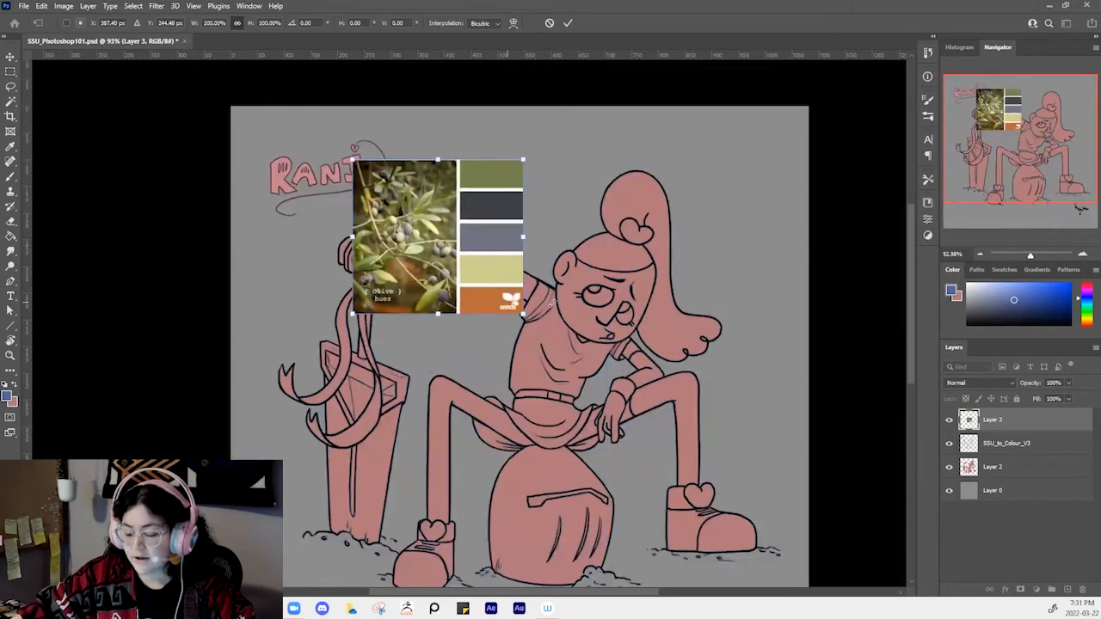
{"action": "left_click_drag", "start_coordinate": [524, 314], "coordinate": [440, 216]}
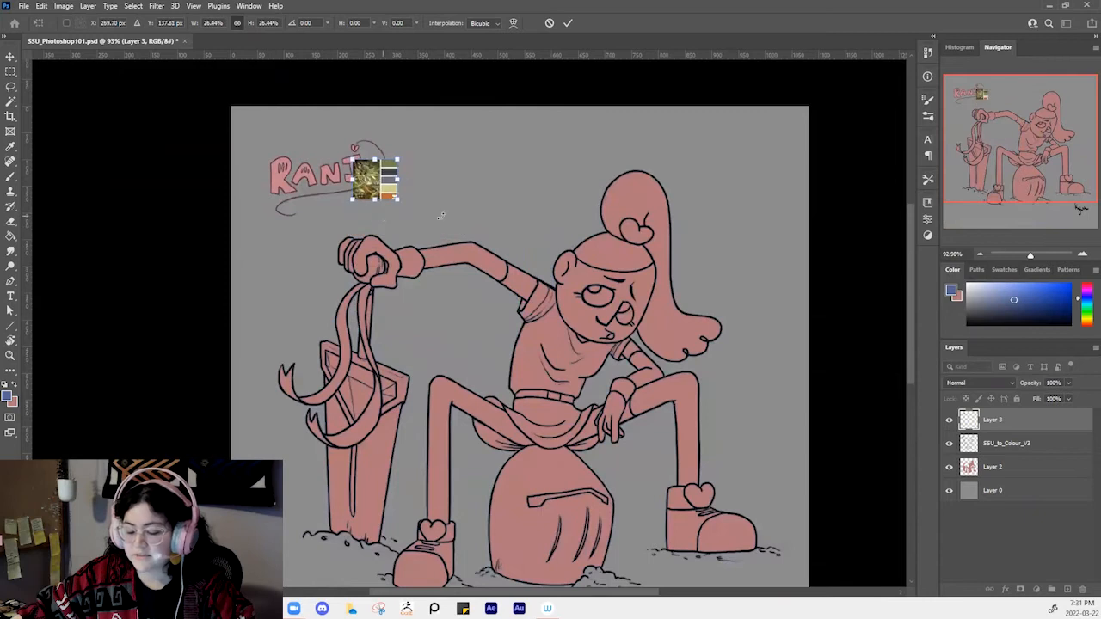
Examine the pixel quality of the scaled-down palette image and its swatches at up to 600% magnification
{"action": "scroll", "coordinate": [413, 178], "scroll_direction": "up", "scroll_amount": 2}
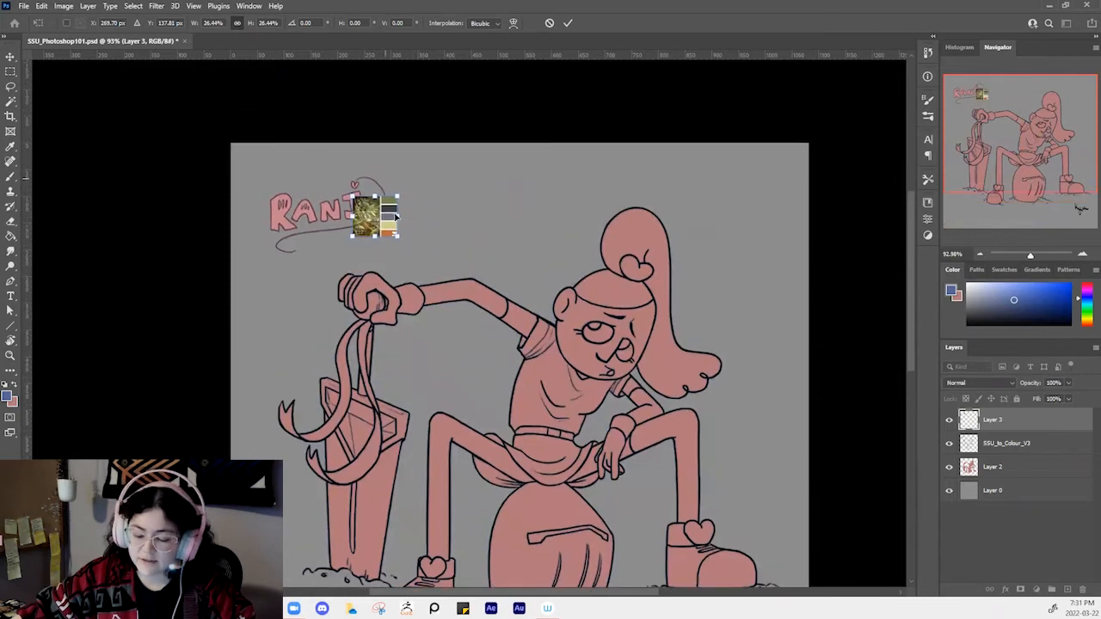
{"action": "left_click", "coordinate": [1081, 255]}
{"action": "left_click", "coordinate": [1081, 256]}
{"action": "left_click", "coordinate": [1081, 255]}
{"action": "left_click", "coordinate": [1081, 255]}
{"action": "left_click_drag", "start_coordinate": [404, 348], "coordinate": [600, 545]}
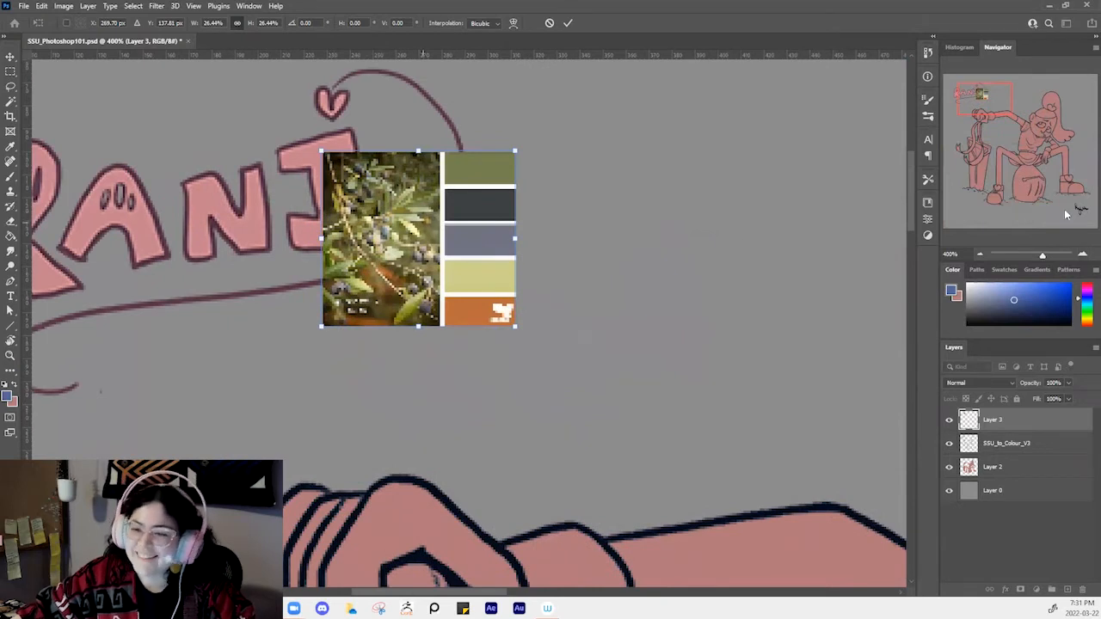
{"action": "left_click", "coordinate": [1081, 257]}
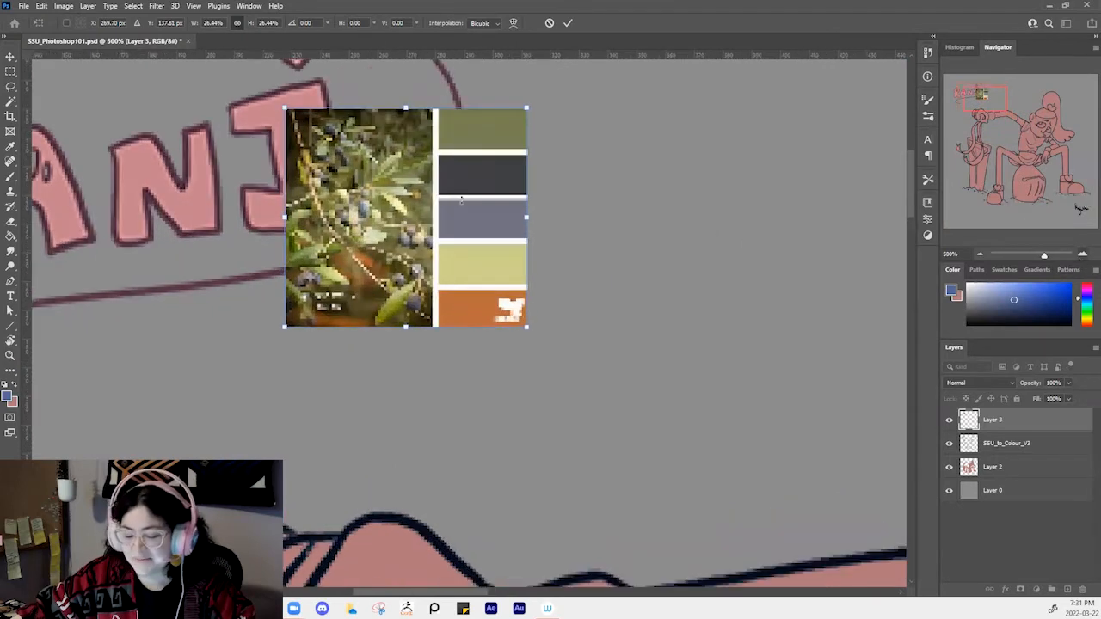
{"action": "key", "text": "ctrl+plus"}
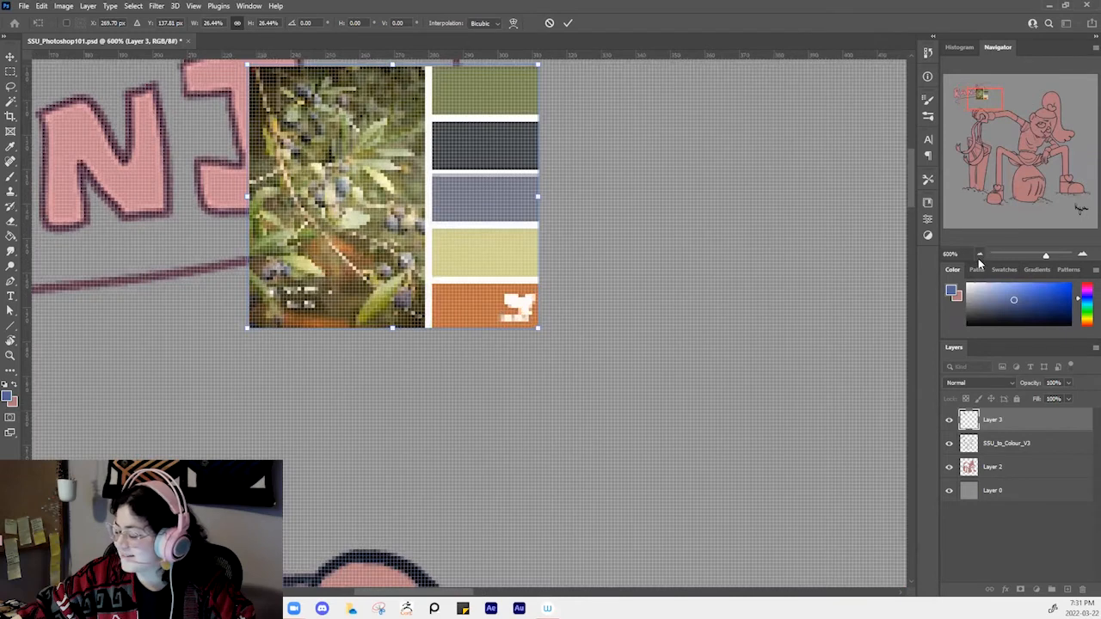
Undo the palette image's move and downscaling, and accept the transform at its original size
{"action": "left_click", "coordinate": [978, 256]}
{"action": "left_click", "coordinate": [978, 255]}
{"action": "left_click", "coordinate": [978, 255]}
{"action": "left_click", "coordinate": [979, 255]}
{"action": "left_click", "coordinate": [979, 256]}
{"action": "left_click_drag", "start_coordinate": [624, 300], "coordinate": [505, 199]}
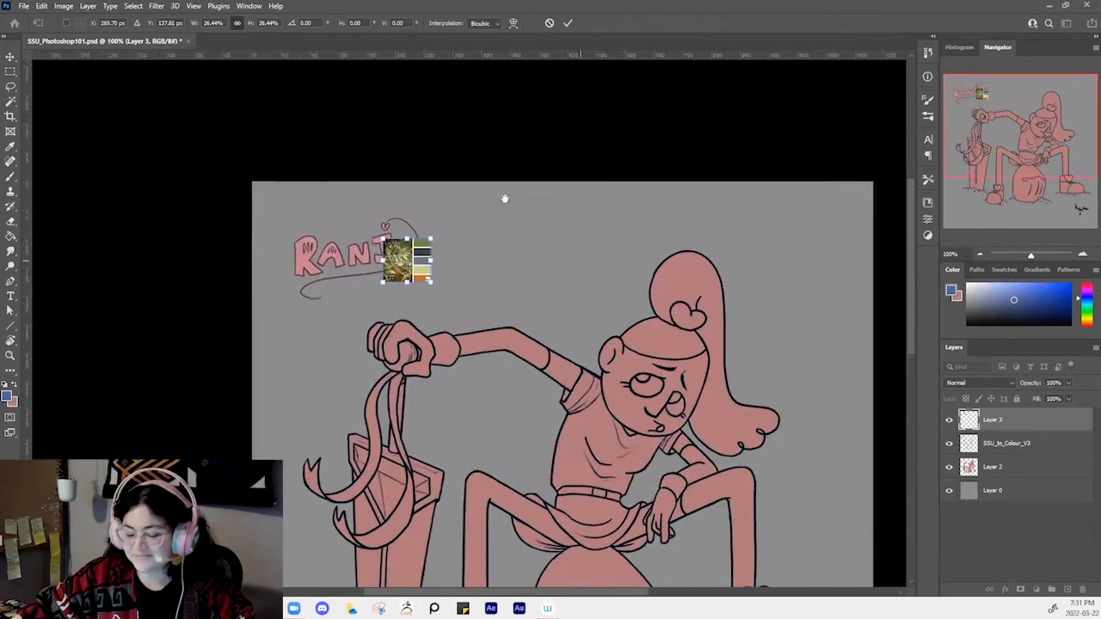
{"action": "key", "text": "ctrl+z"}
{"action": "scroll", "coordinate": [511, 419], "scroll_direction": "down", "scroll_amount": 4}
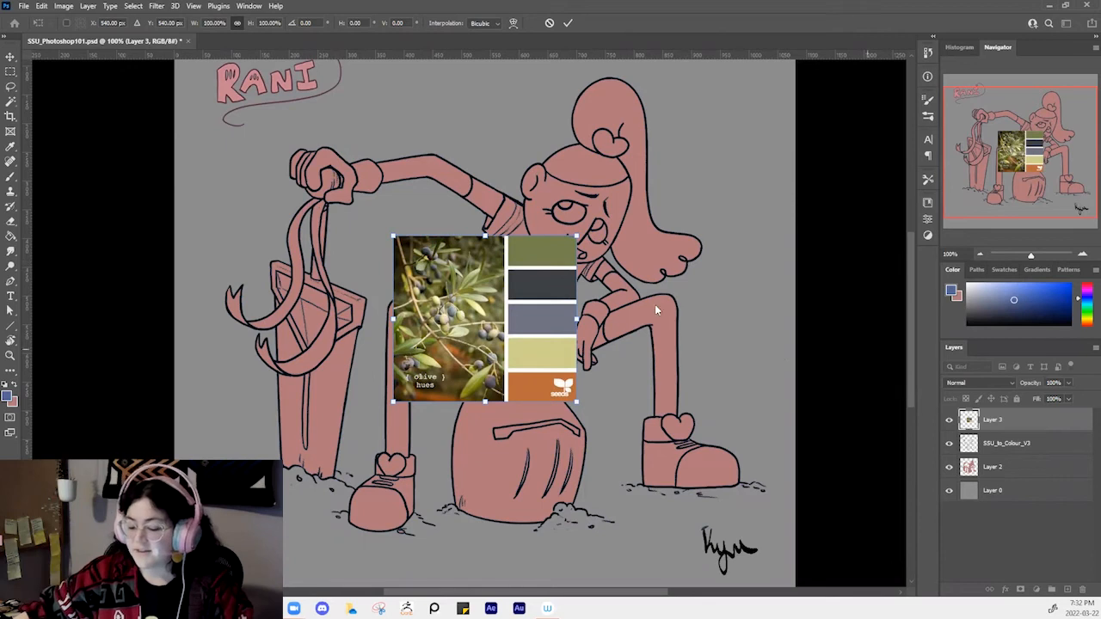
{"action": "key", "text": "Return"}
Move the palette image on Layer 3 down to the lower-left corner of the artwork, beside the character's shoe
{"action": "key", "text": "z"}
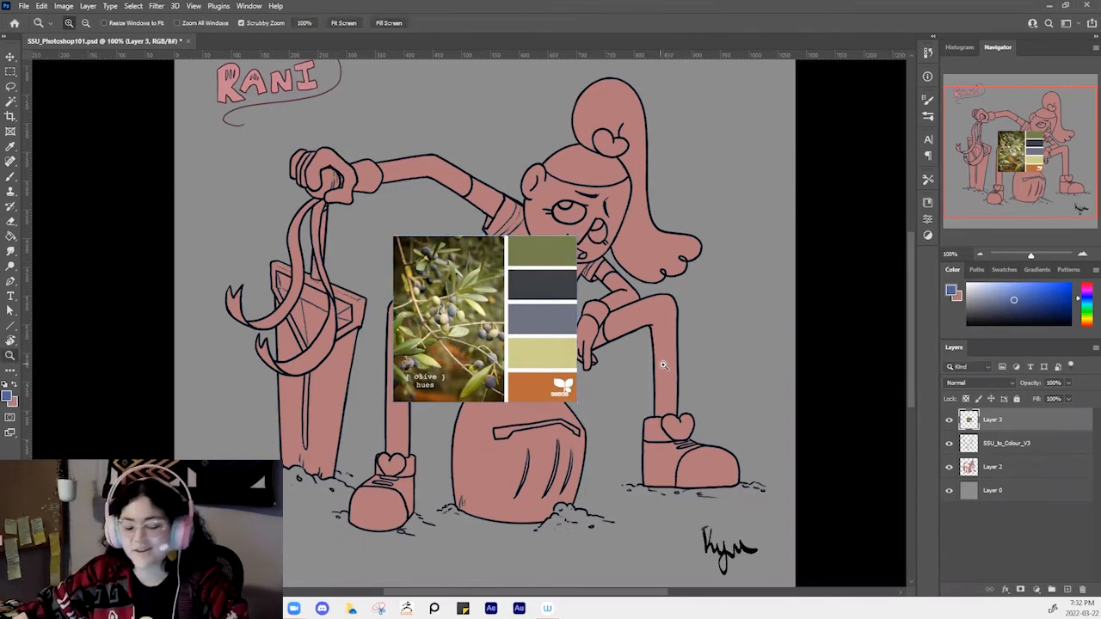
{"action": "scroll", "coordinate": [558, 293], "scroll_direction": "down", "scroll_amount": 3}
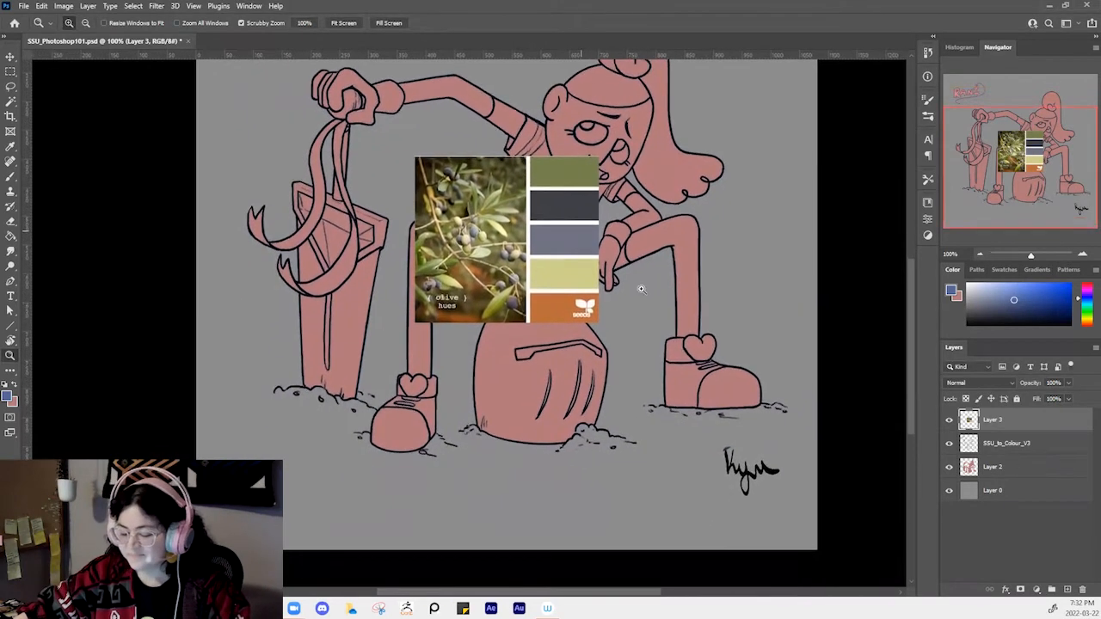
{"action": "left_click_drag", "start_coordinate": [569, 243], "coordinate": [483, 315]}
{"action": "key", "text": "v"}
{"action": "left_click_drag", "start_coordinate": [523, 247], "coordinate": [319, 453]}
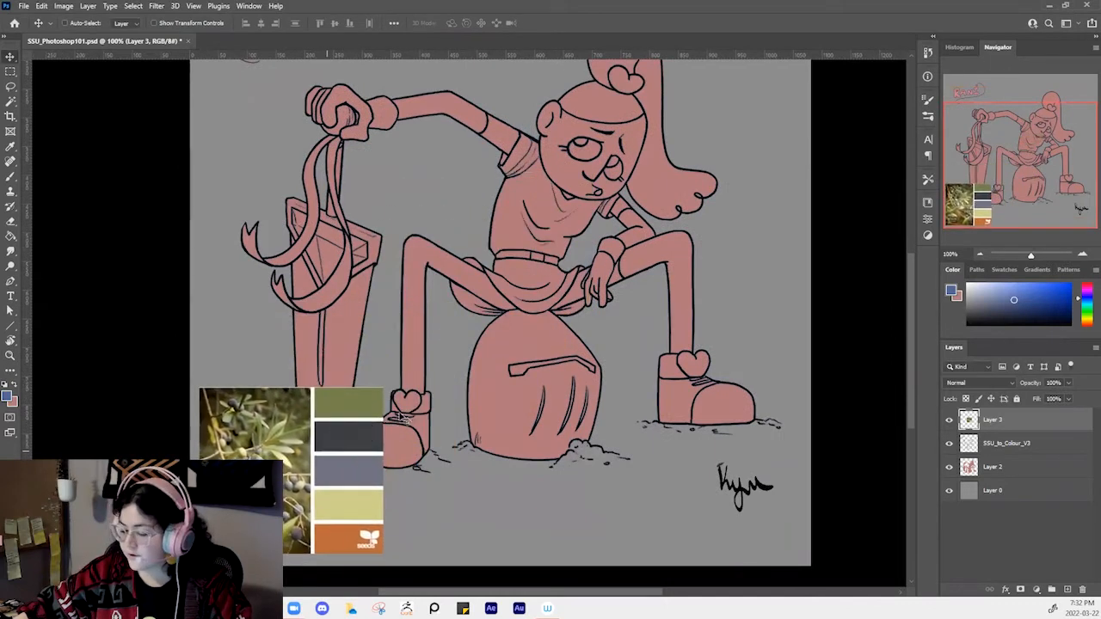
{"action": "scroll", "coordinate": [680, 277], "scroll_direction": "down", "scroll_amount": 1}
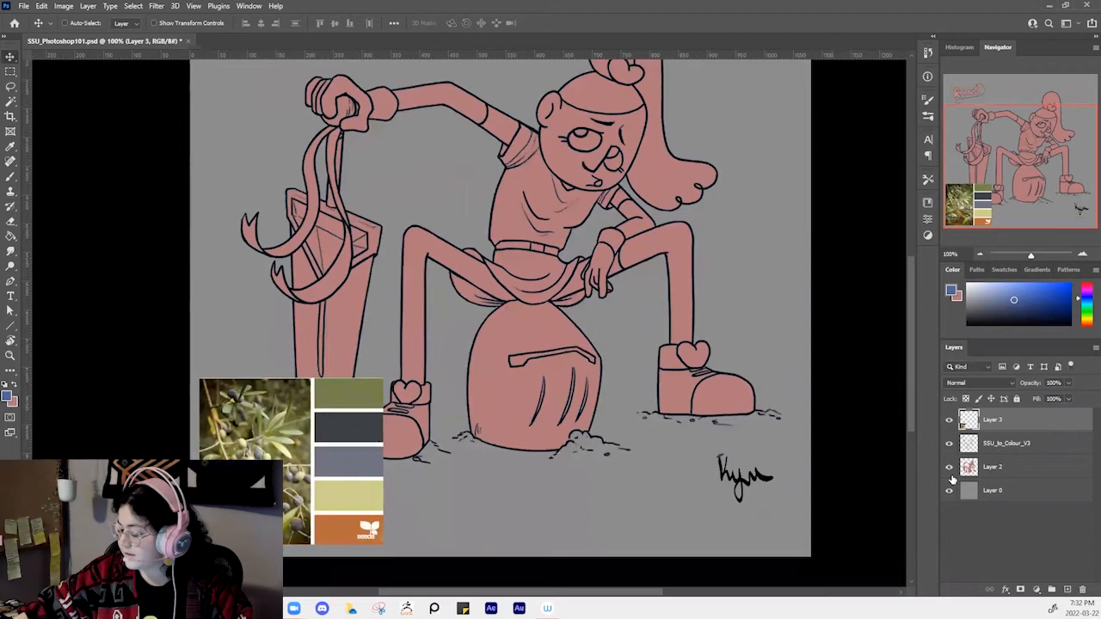
Rename Layer 2 as BASE COLOUR
{"action": "left_click", "coordinate": [994, 467]}
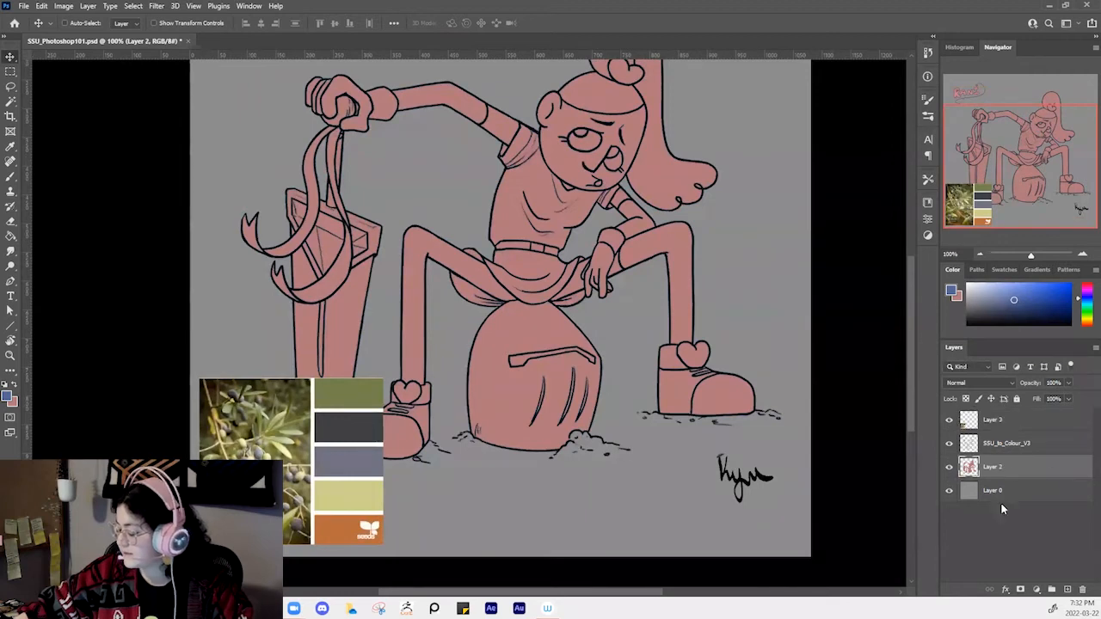
{"action": "double_click", "coordinate": [995, 467]}
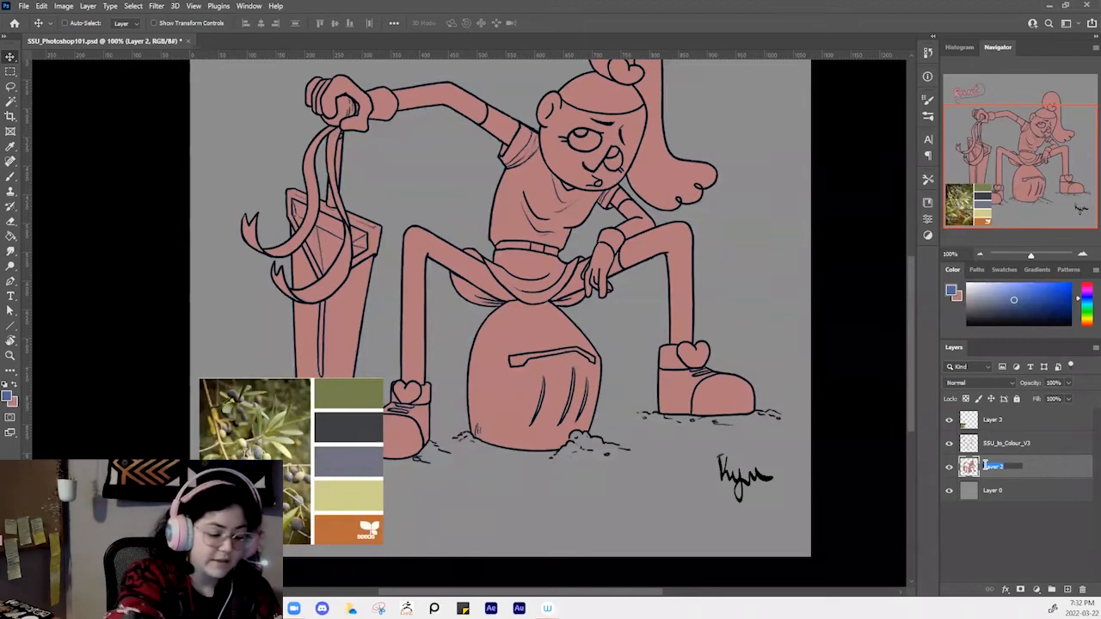
{"action": "key", "text": "BackSpace"}
{"action": "type", "text": "BASE"}
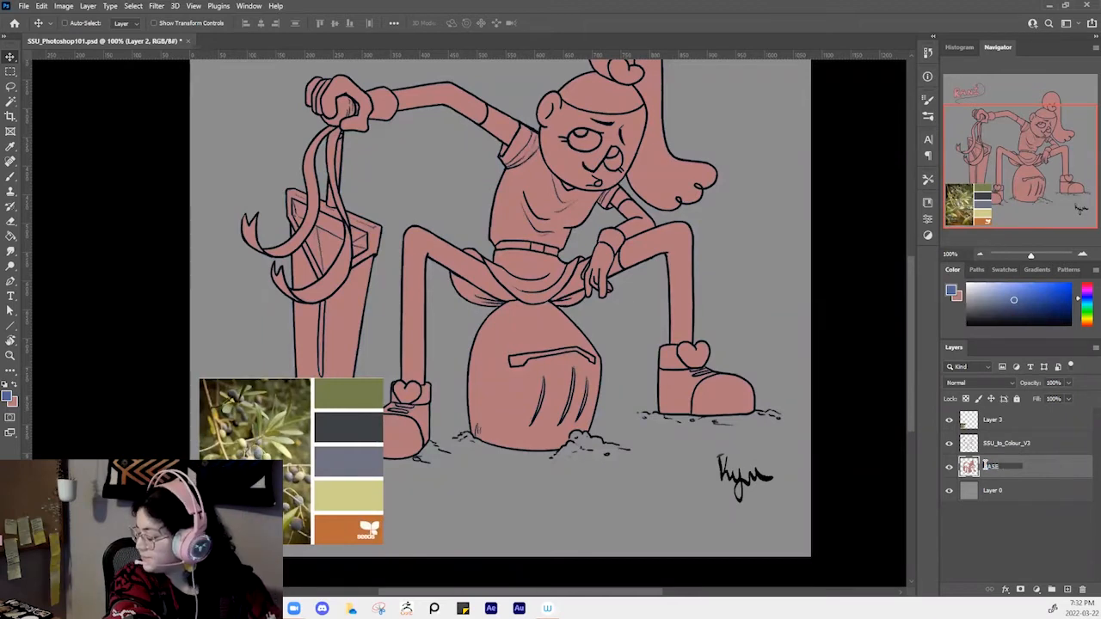
{"action": "type", "text": "COL"}
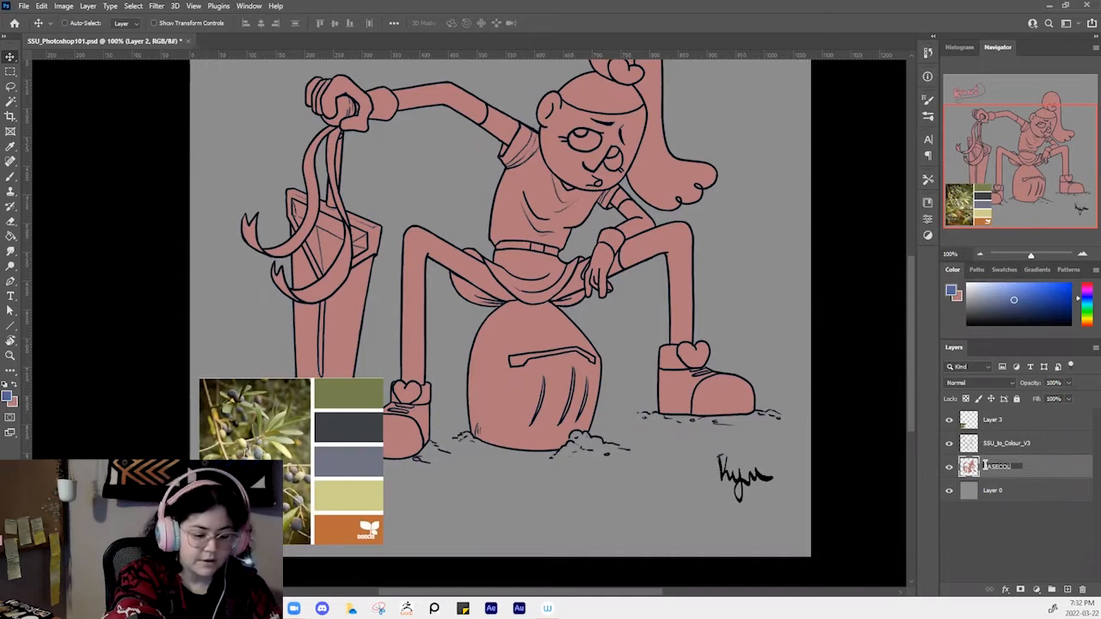
{"action": "type", "text": "OUR"}
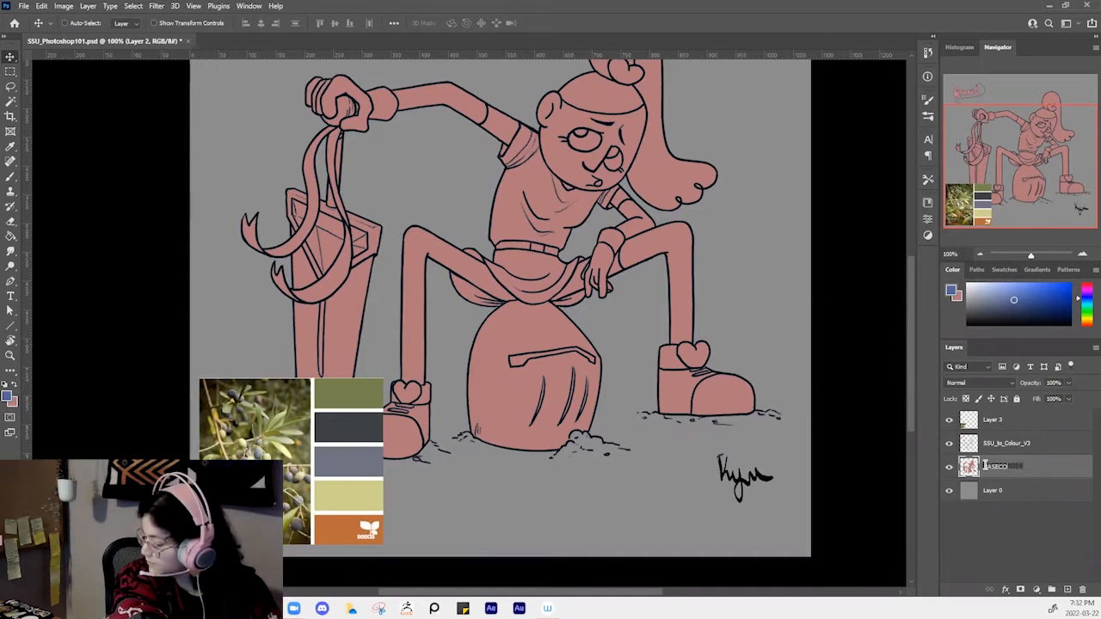
{"action": "type", "text": "COLOUR"}
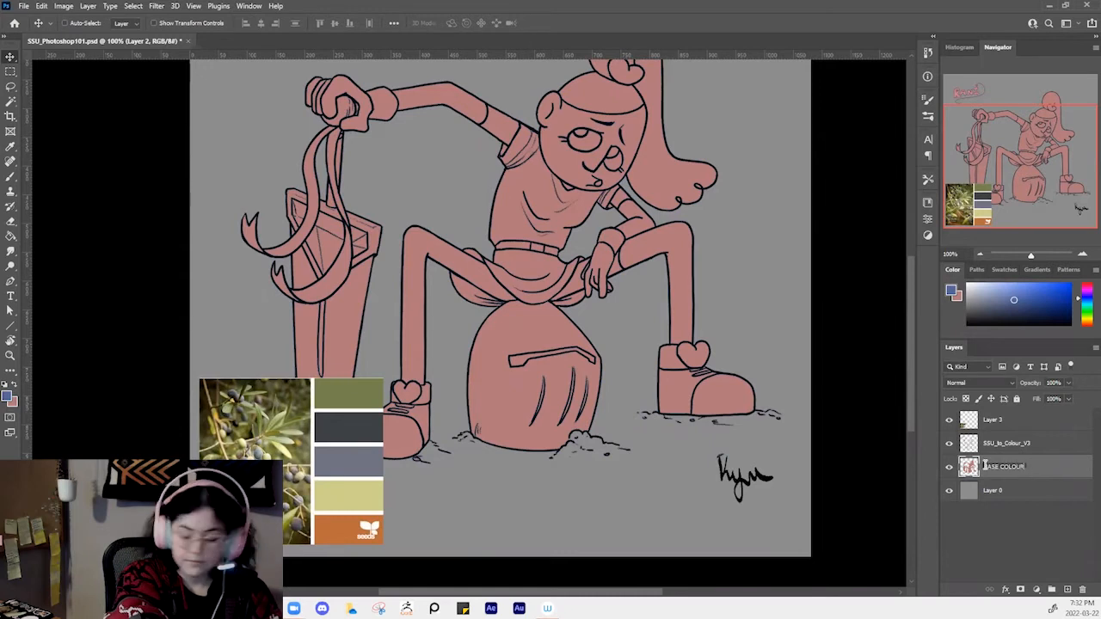
{"action": "key", "text": "Return"}
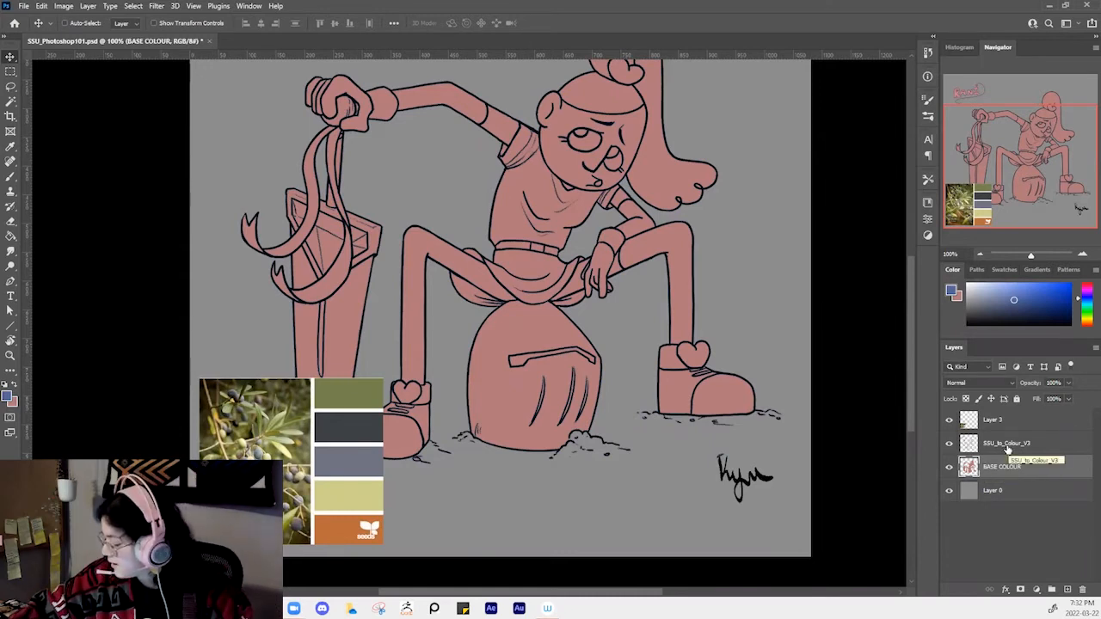
Rename the SSU_to_Colour_V3 layer as LINE and Layer 0 as BG, and select the BASE COLOUR layer
{"action": "double_click", "coordinate": [1009, 444]}
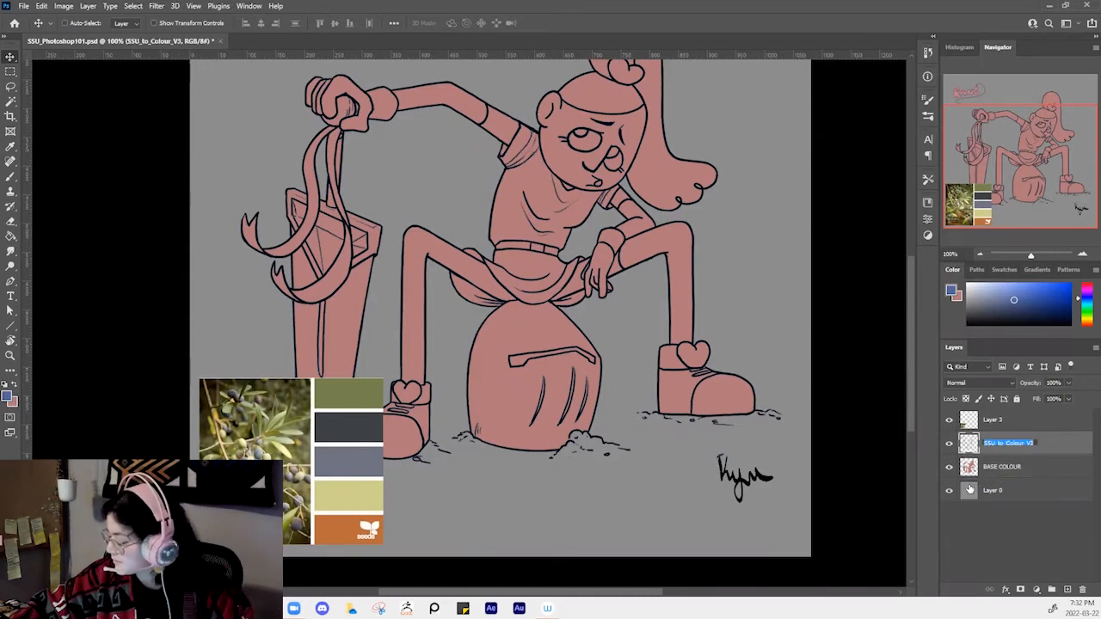
{"action": "type", "text": "LINE"}
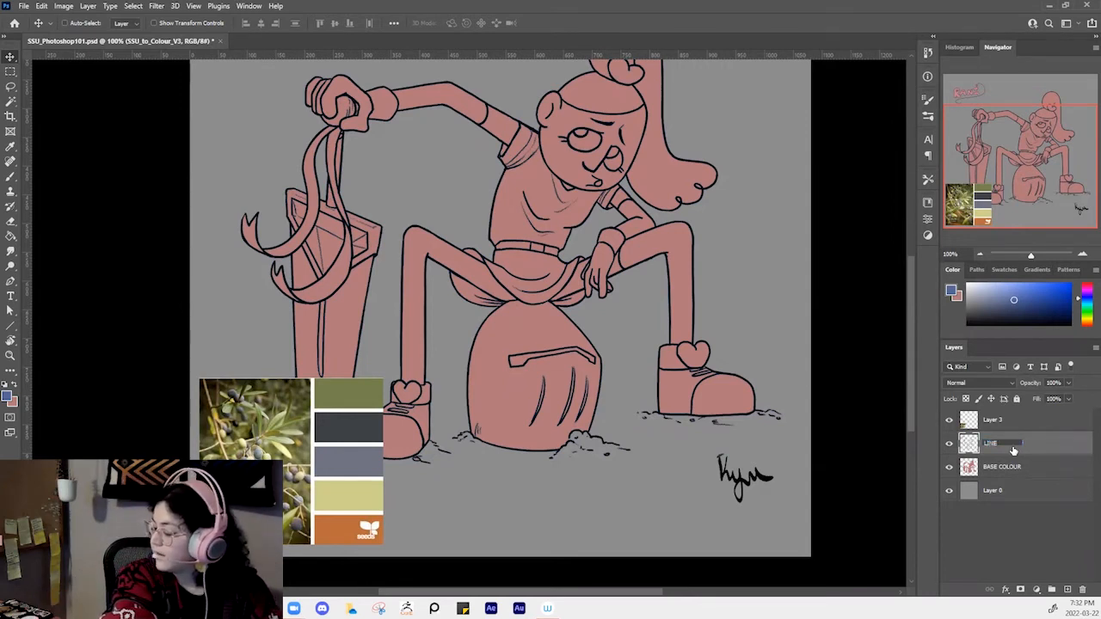
{"action": "key", "text": "Return"}
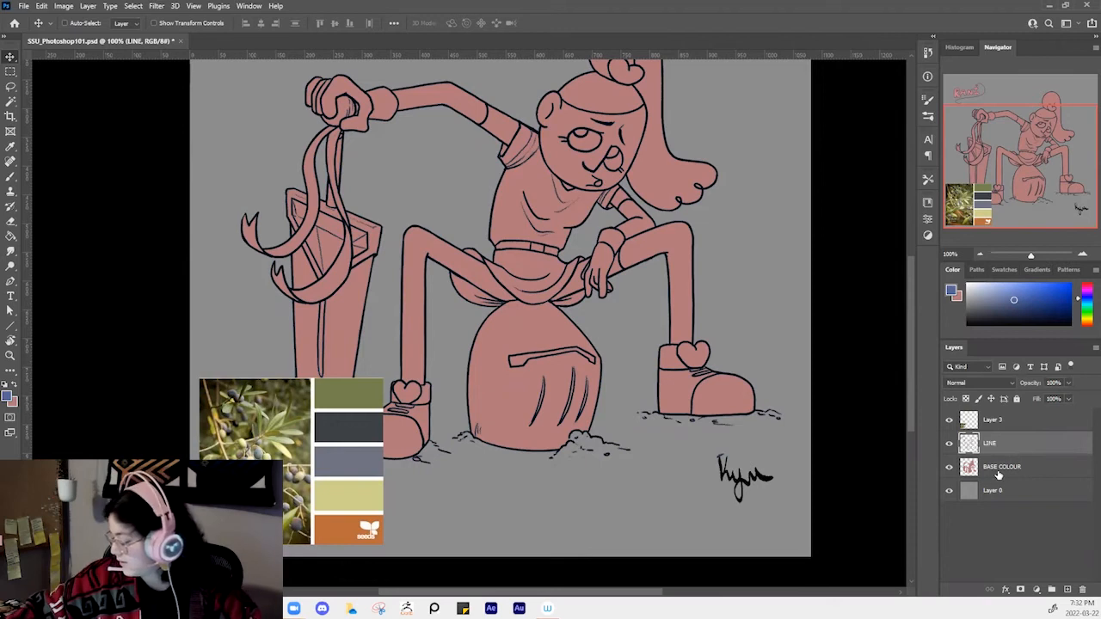
{"action": "double_click", "coordinate": [992, 490]}
{"action": "type", "text": "BG"}
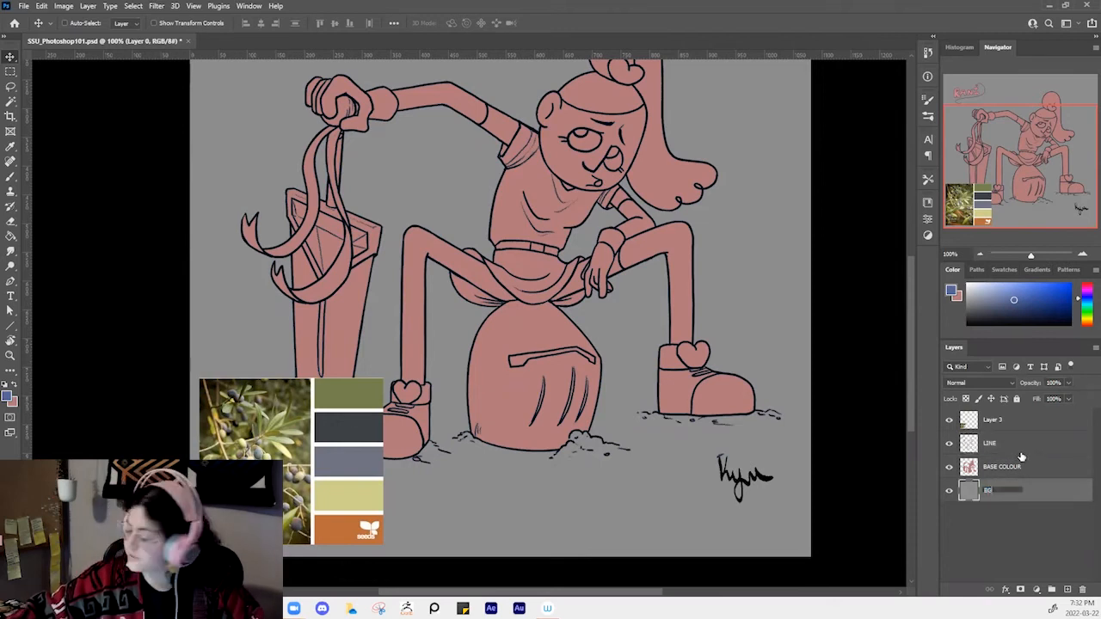
{"action": "left_click", "coordinate": [1026, 467]}
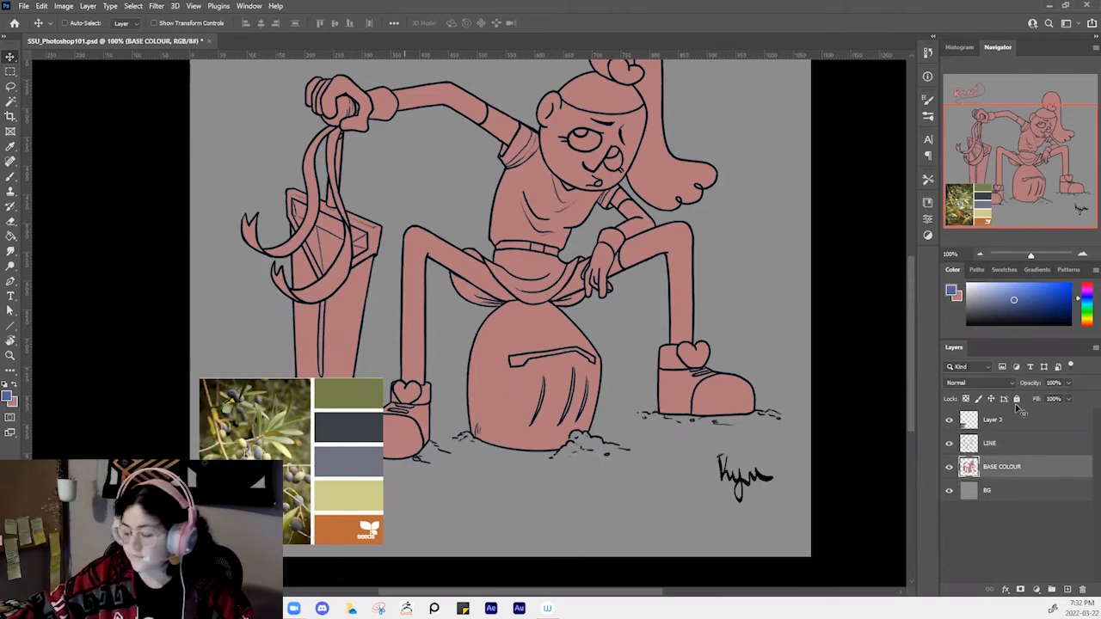
{"action": "scroll", "coordinate": [435, 453], "scroll_direction": "down", "scroll_amount": 3}
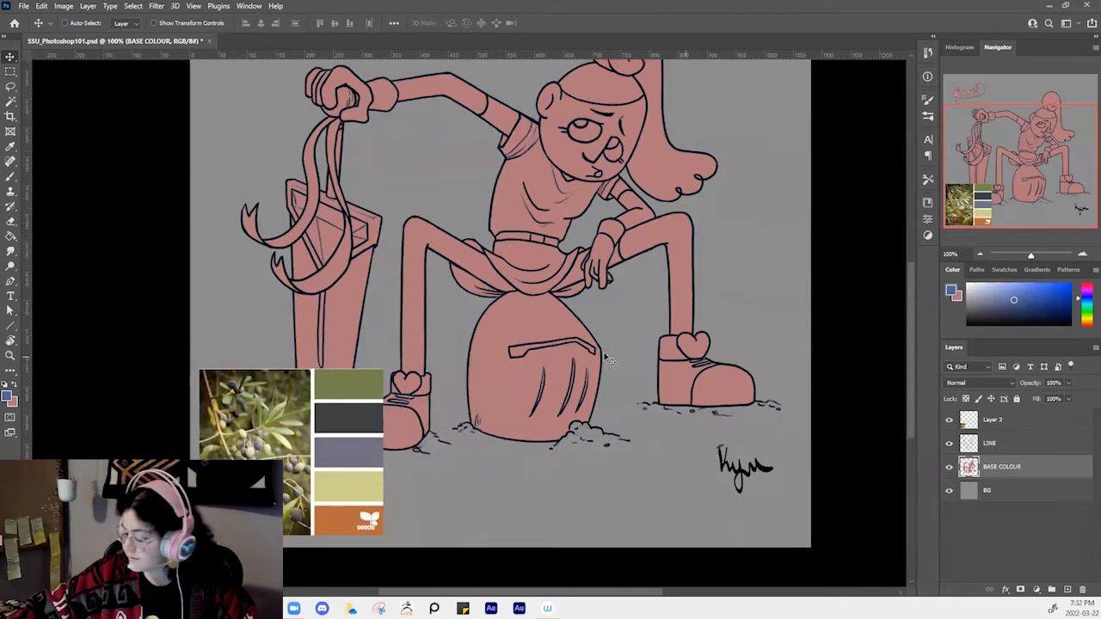
{"action": "left_click_drag", "start_coordinate": [300, 313], "coordinate": [295, 207]}
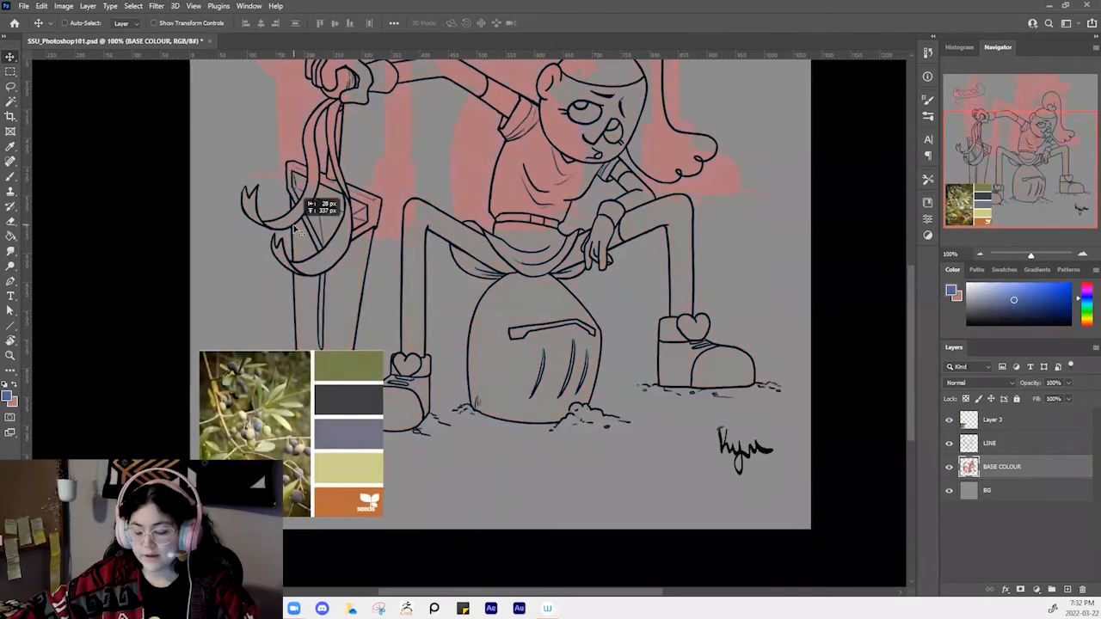
{"action": "key", "text": "ctrl+z"}
Move the palette image on Layer 3 up to just beneath the title lettering, over the character's outstretched hand
{"action": "left_click", "coordinate": [991, 421]}
{"action": "left_click_drag", "start_coordinate": [284, 377], "coordinate": [303, 93]}
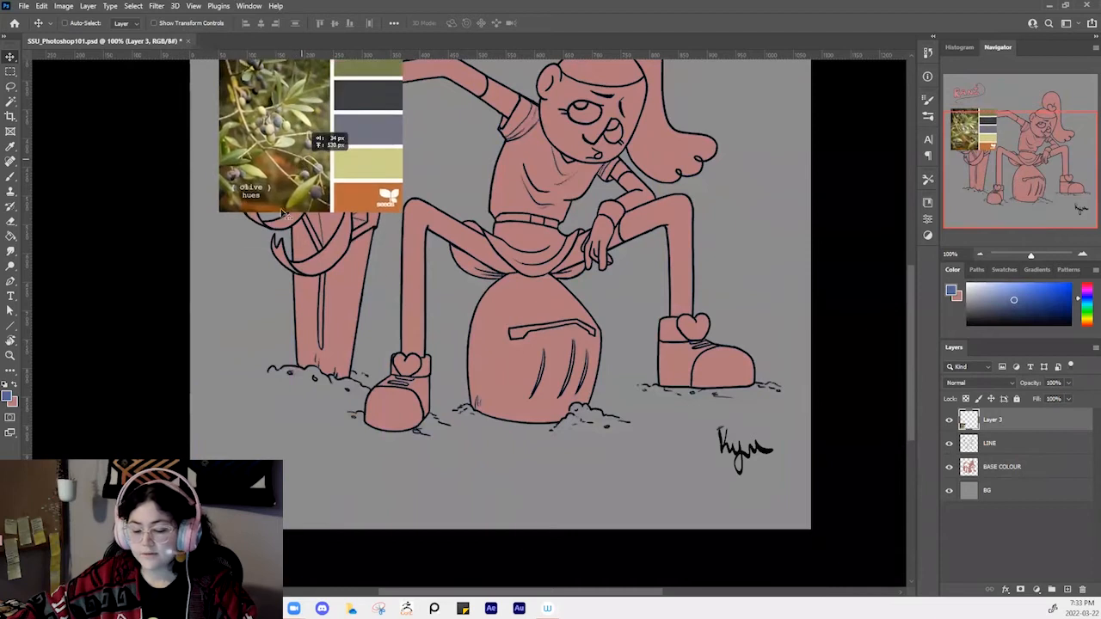
{"action": "scroll", "coordinate": [379, 217], "scroll_direction": "up", "scroll_amount": 3}
{"action": "scroll", "coordinate": [385, 221], "scroll_direction": "up", "scroll_amount": 2}
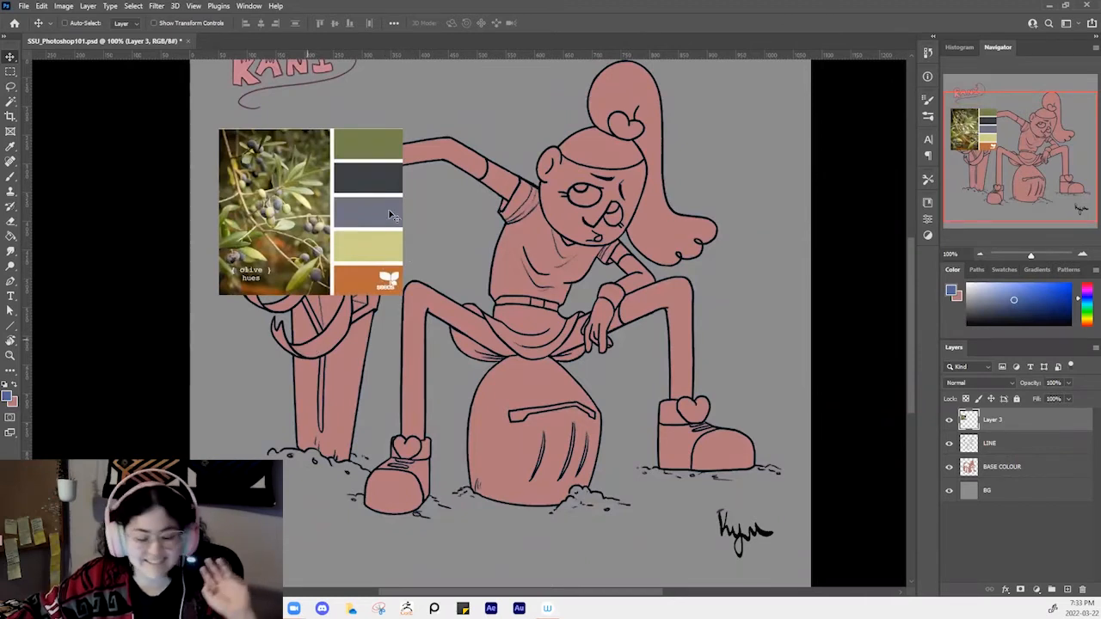
Sample the palette's orange swatch with the Eyedropper, brush test strokes over the figure, and undo them
{"action": "key", "text": "i"}
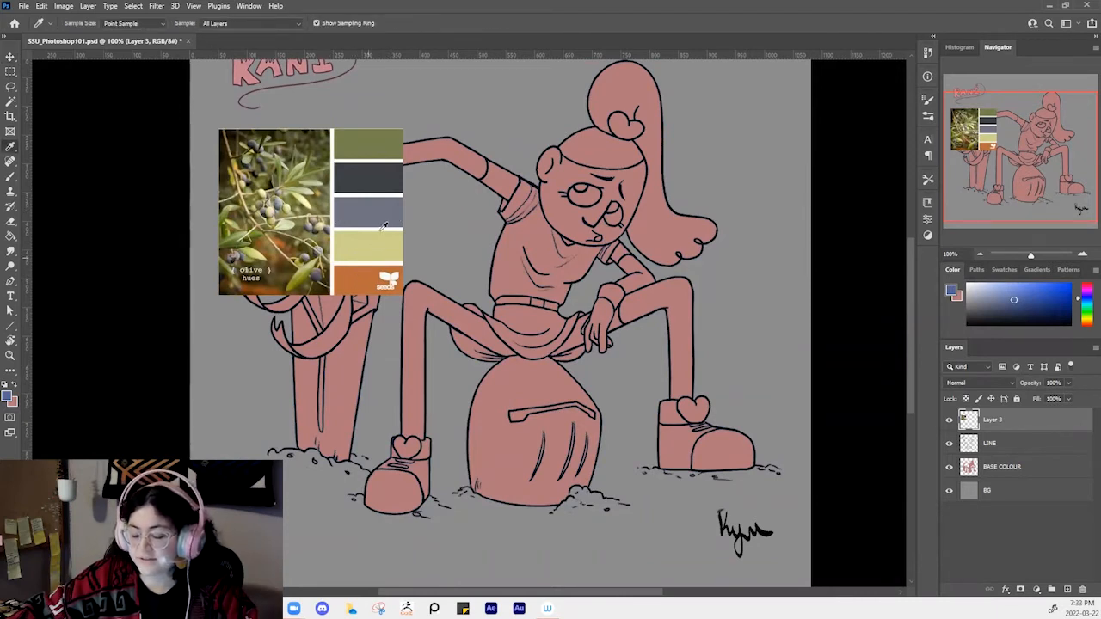
{"action": "left_click_drag", "start_coordinate": [356, 272], "coordinate": [363, 272]}
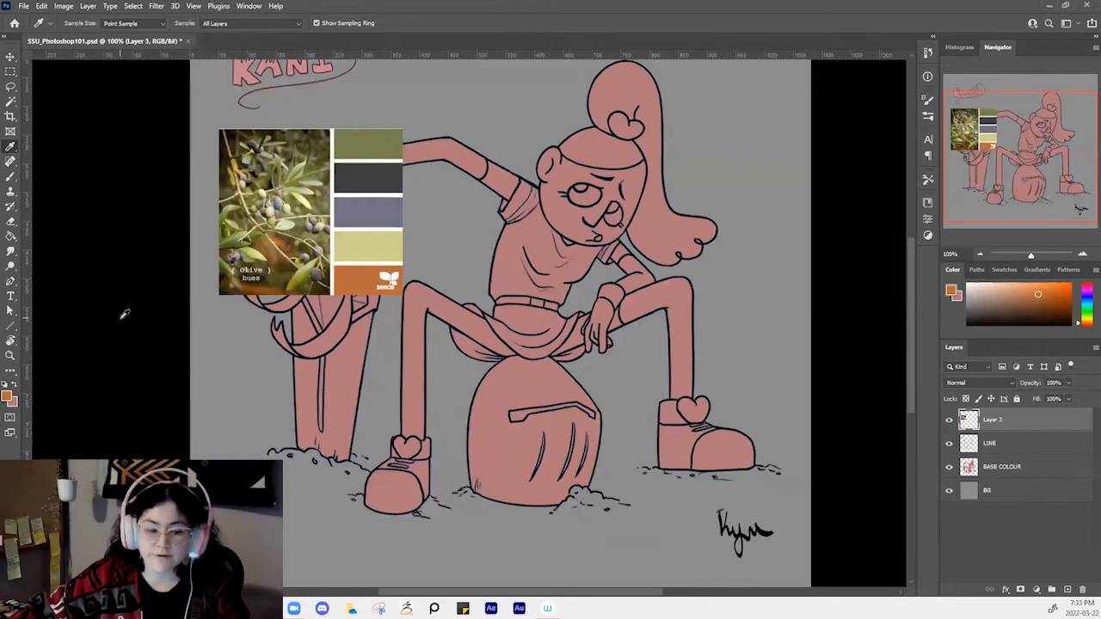
{"action": "key", "text": "b"}
{"action": "left_click_drag", "start_coordinate": [468, 215], "coordinate": [658, 383]}
{"action": "left_click_drag", "start_coordinate": [533, 228], "coordinate": [403, 284]}
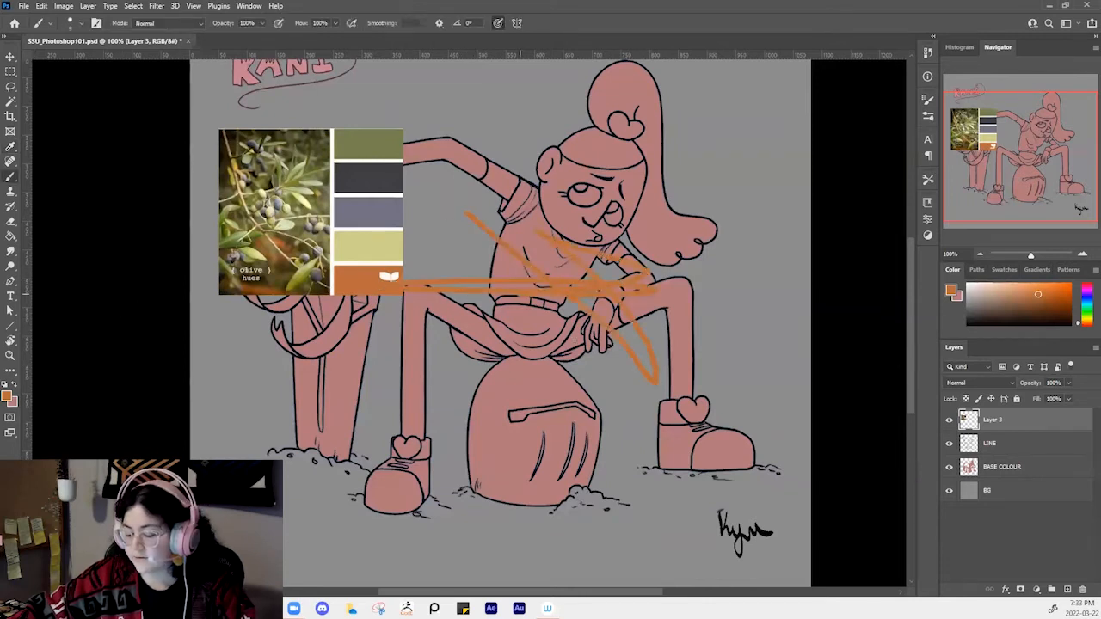
{"action": "key", "text": "ctrl+z"}
{"action": "key", "text": "ctrl+z"}
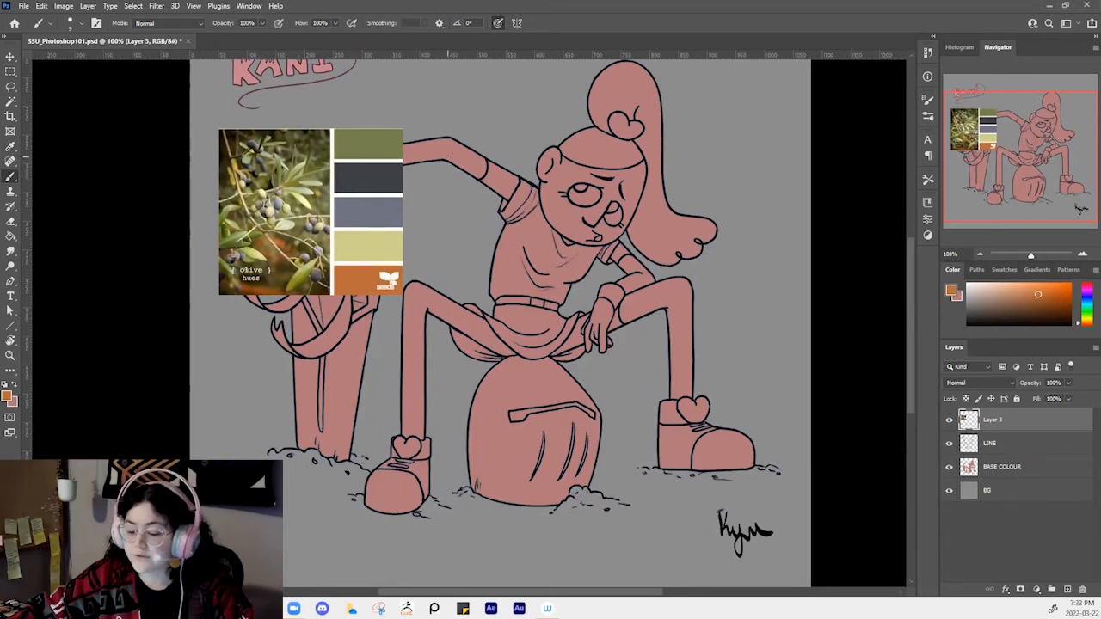
{"action": "mouse_move", "coordinate": [498, 106]}
{"action": "left_mouse_down"}
{"action": "mouse_move", "coordinate": [510, 191]}
{"action": "mouse_move", "coordinate": [532, 131]}
{"action": "mouse_move", "coordinate": [582, 178]}
{"action": "left_mouse_up"}
{"action": "key", "text": "ctrl+z"}
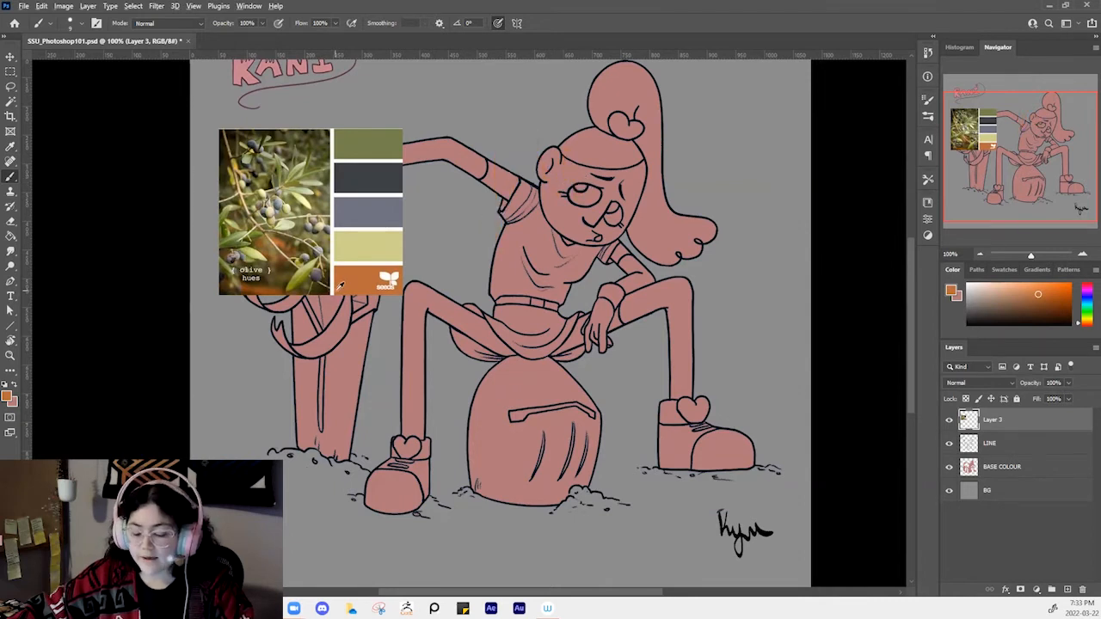
Sample the palette's slate-blue swatch, brush a test stroke near the character's head, and undo it
{"action": "left_click_drag", "start_coordinate": [364, 269], "coordinate": [371, 210]}
{"action": "mouse_move", "coordinate": [511, 119]}
{"action": "left_mouse_down"}
{"action": "mouse_move", "coordinate": [486, 261]}
{"action": "mouse_move", "coordinate": [497, 208]}
{"action": "mouse_move", "coordinate": [580, 176]}
{"action": "left_mouse_up"}
{"action": "key", "text": "ctrl+z"}
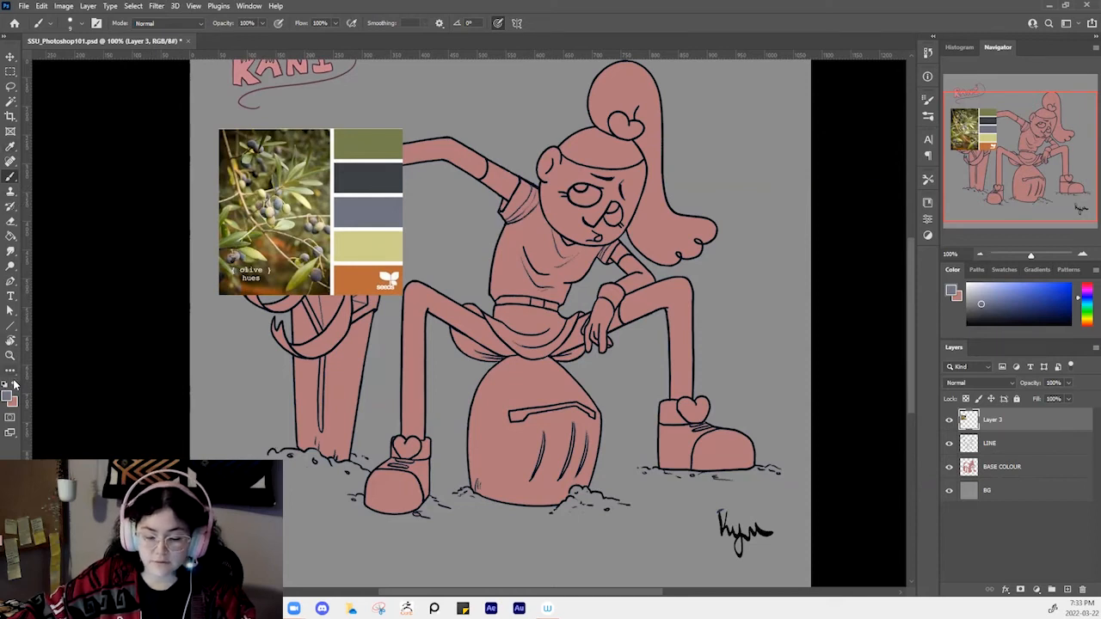
Sample the palette's olive green, and replace the foreground colour with its orange, ba6c3b, through the Color Picker
{"action": "left_click", "coordinate": [10, 148]}
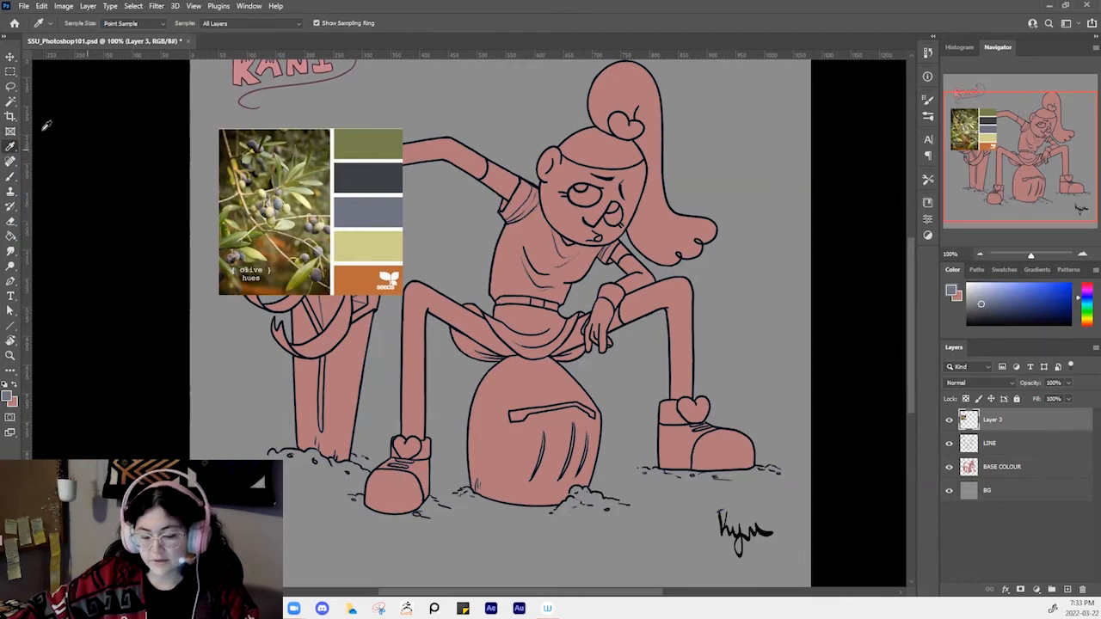
{"action": "left_click", "coordinate": [368, 144]}
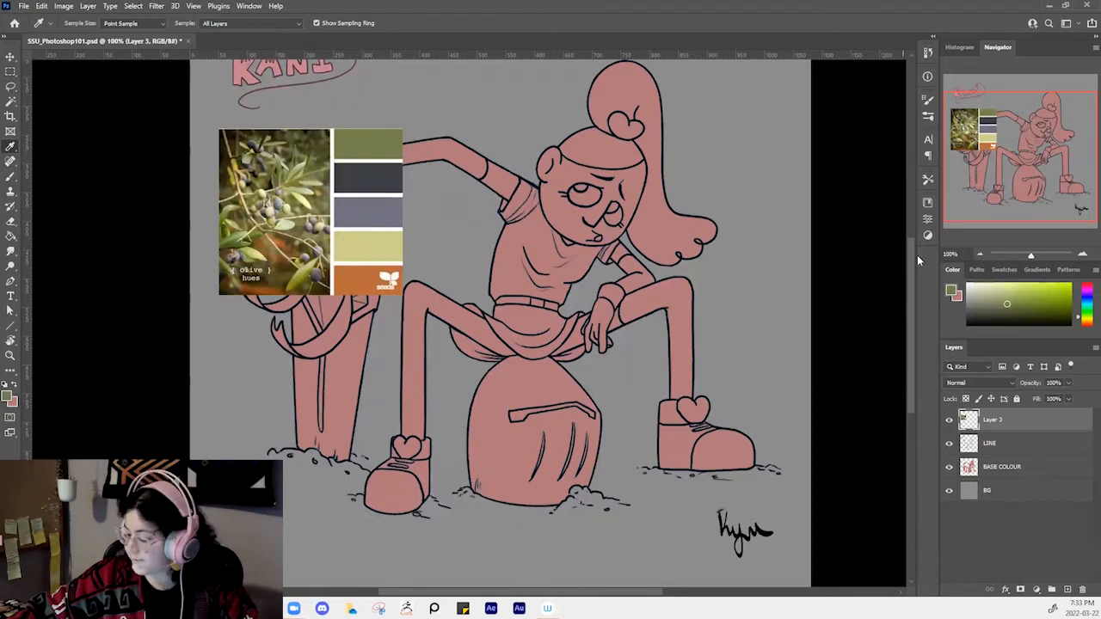
{"action": "left_click", "coordinate": [8, 397]}
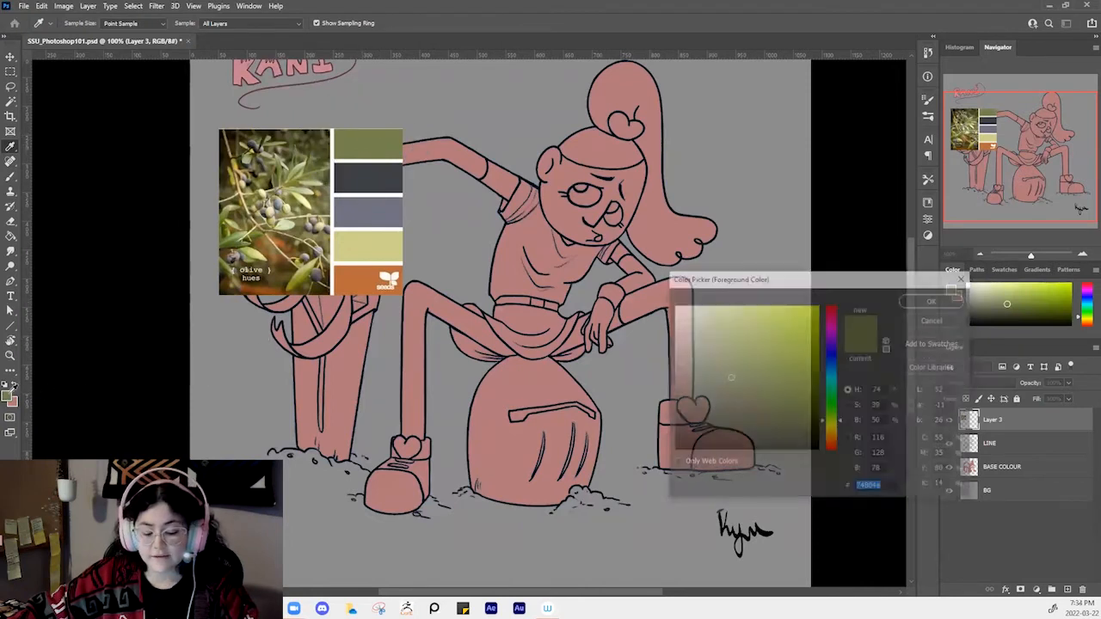
{"action": "left_click_drag", "start_coordinate": [729, 278], "coordinate": [550, 80]}
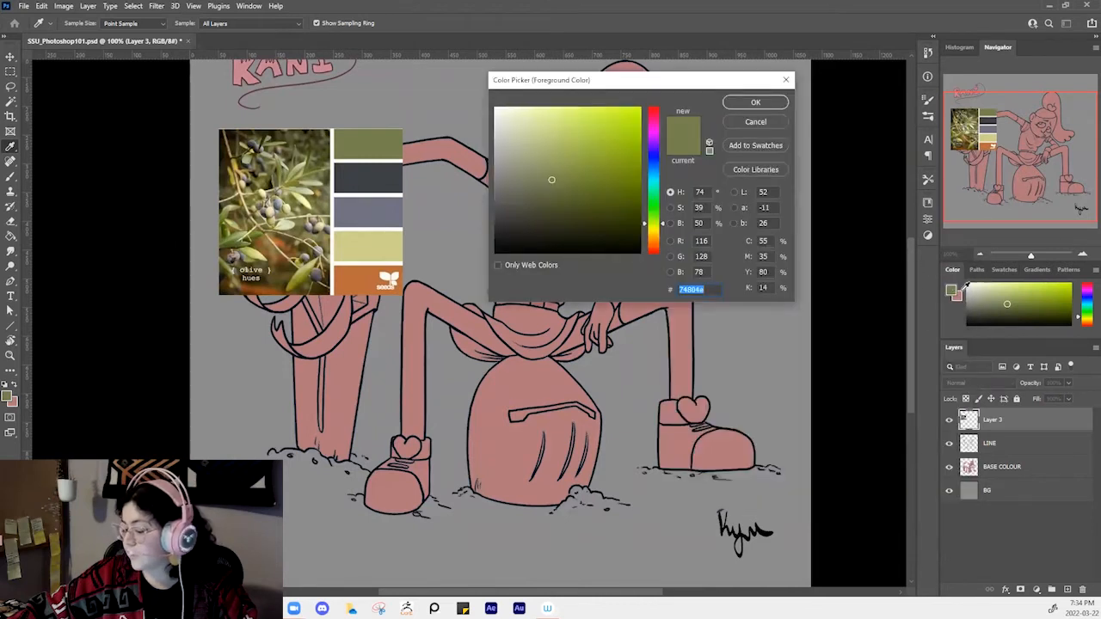
{"action": "left_click", "coordinate": [482, 148]}
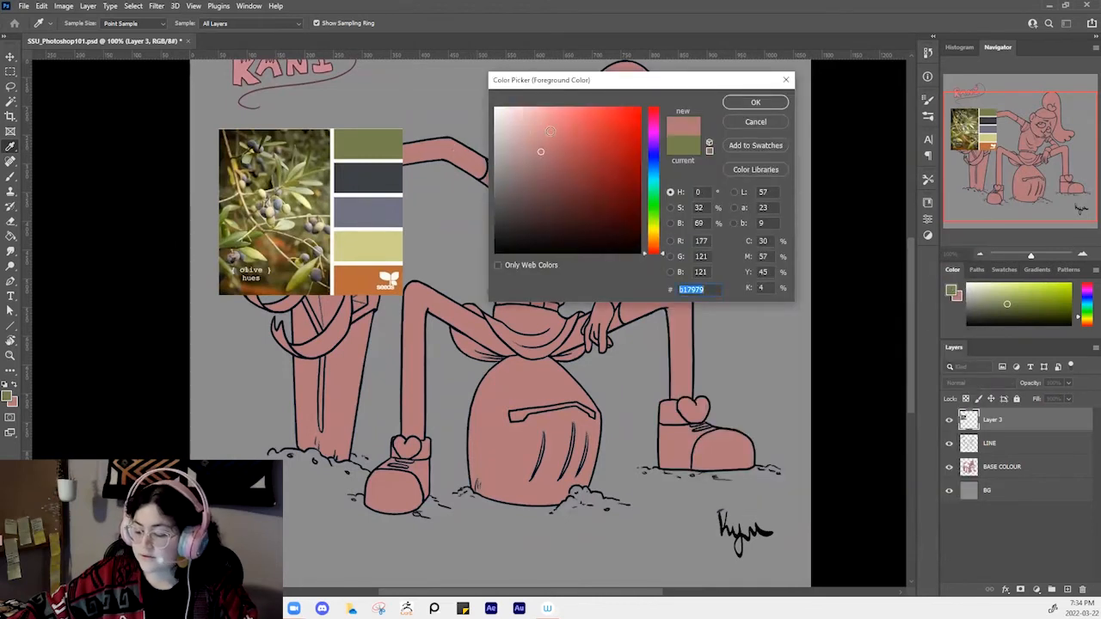
{"action": "left_click", "coordinate": [351, 275]}
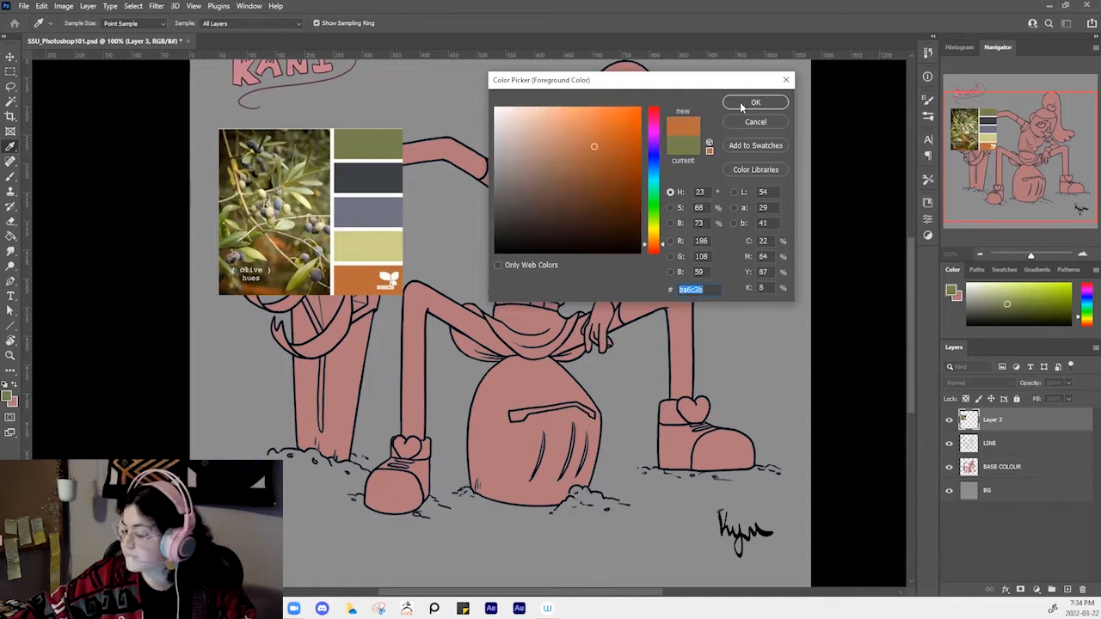
{"action": "left_click", "coordinate": [751, 102]}
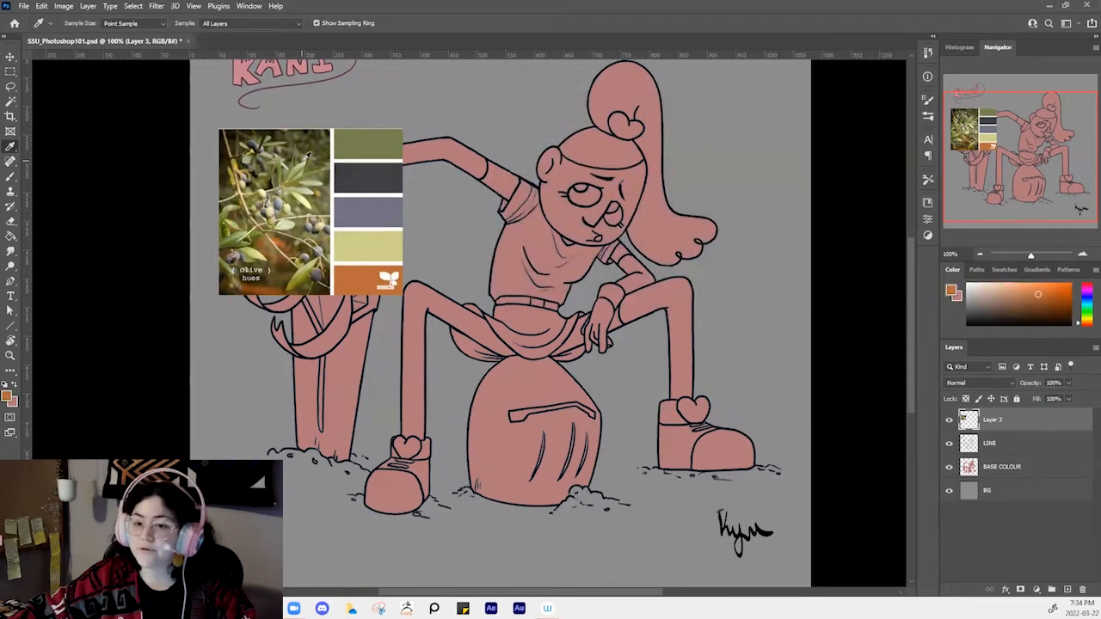
Lock the LINE layer completely and test the lock by trying a brush stroke on the figure
{"action": "key", "text": "b"}
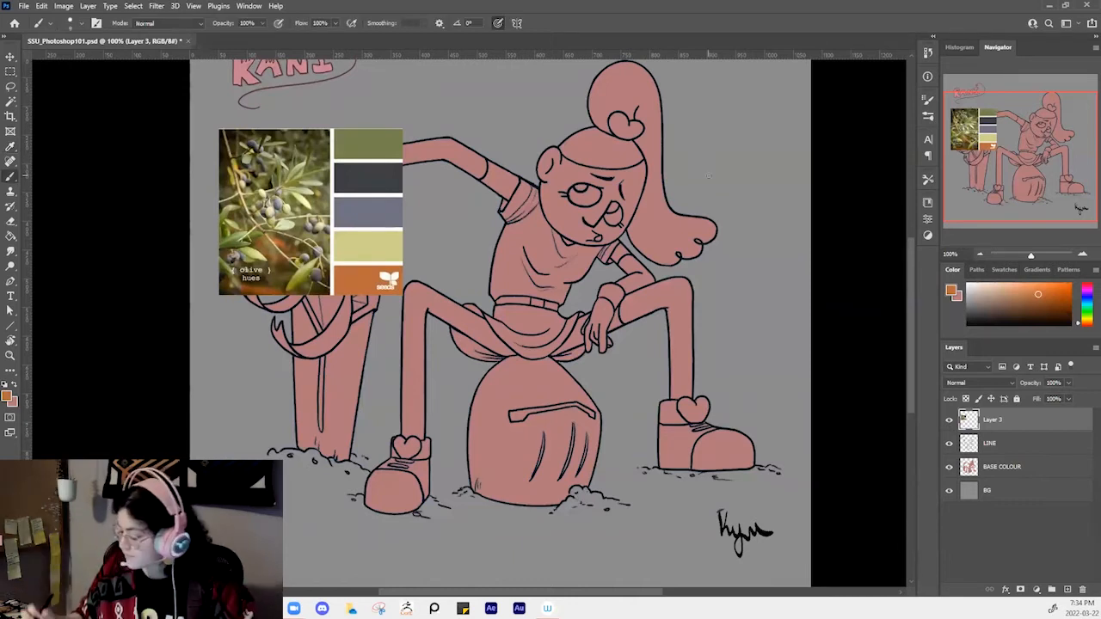
{"action": "left_click", "coordinate": [1014, 466]}
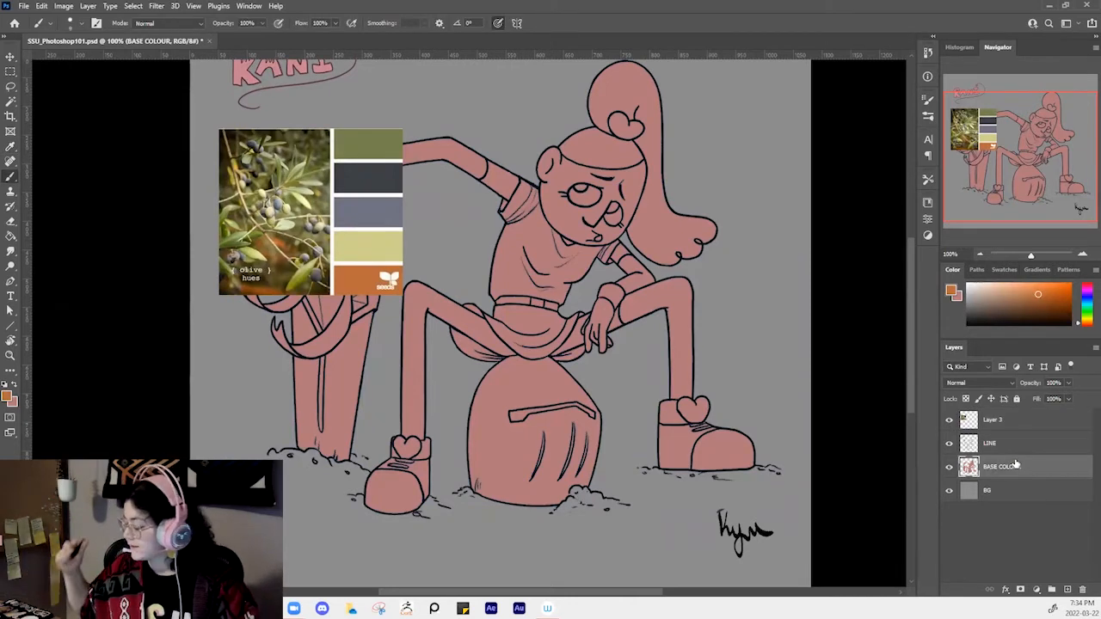
{"action": "left_click", "coordinate": [995, 445]}
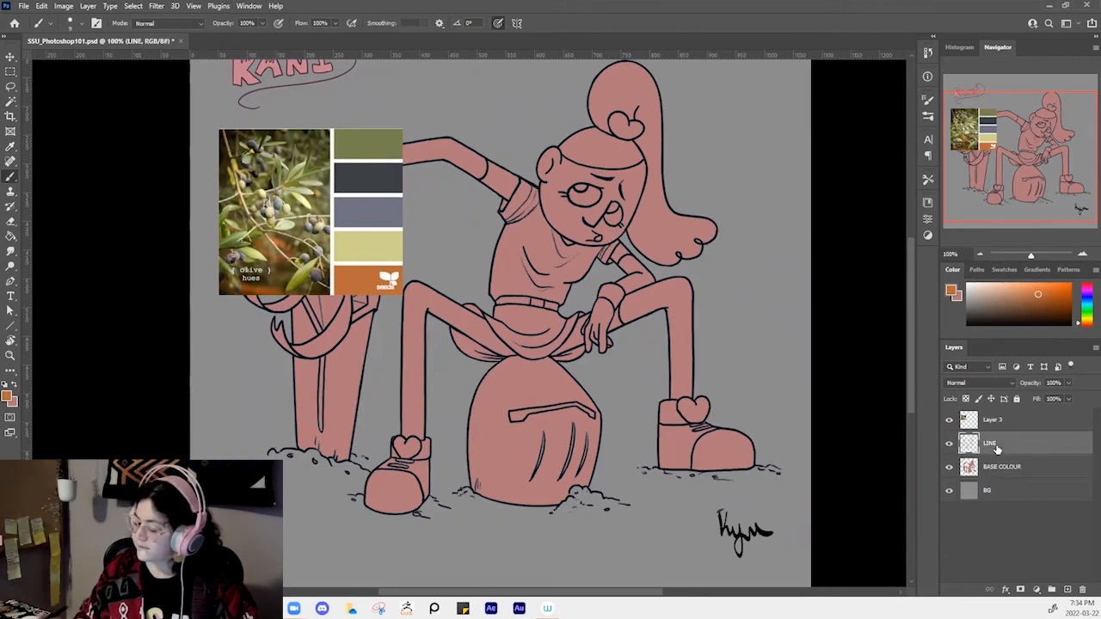
{"action": "left_click", "coordinate": [1017, 399]}
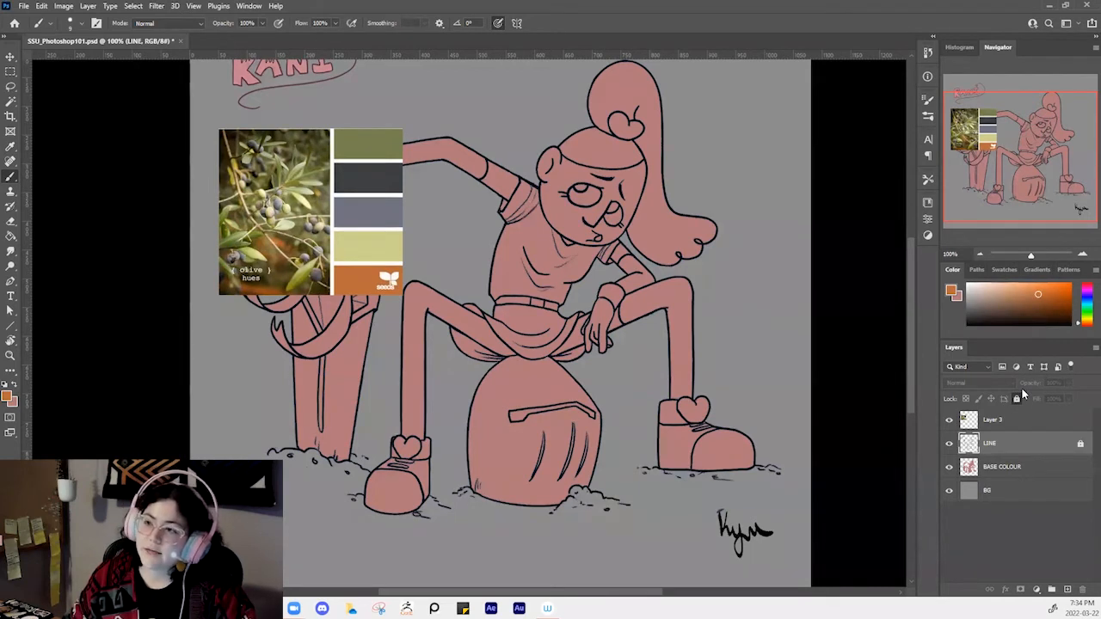
{"action": "left_click", "coordinate": [504, 289]}
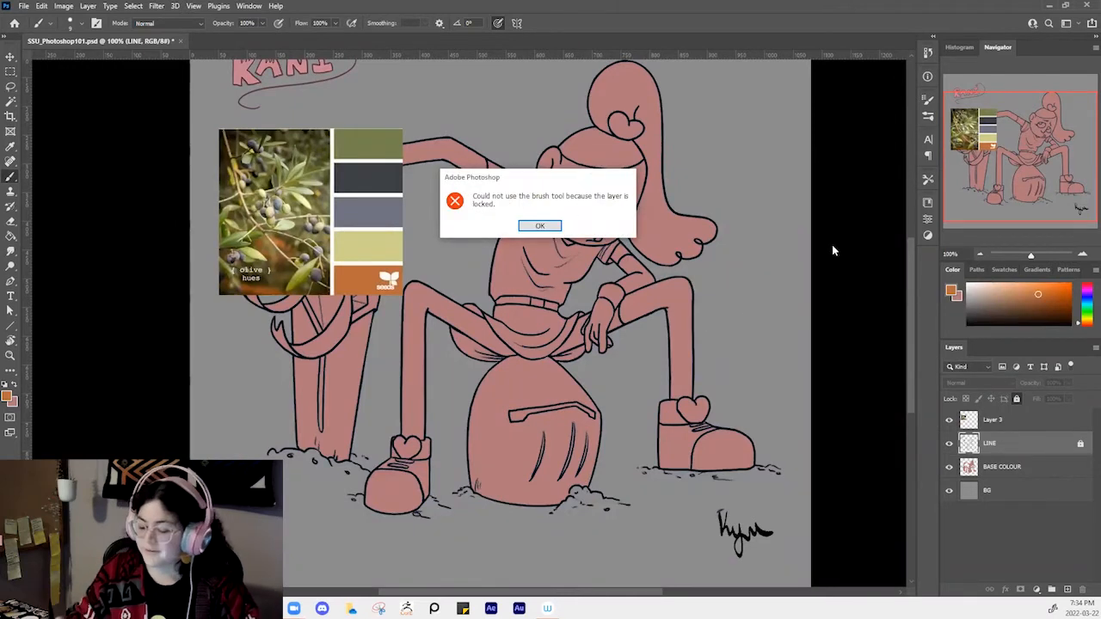
{"action": "left_click", "coordinate": [553, 228]}
Add a new layer directly above BASE COLOUR and name it SKIN
{"action": "left_click", "coordinate": [1068, 473]}
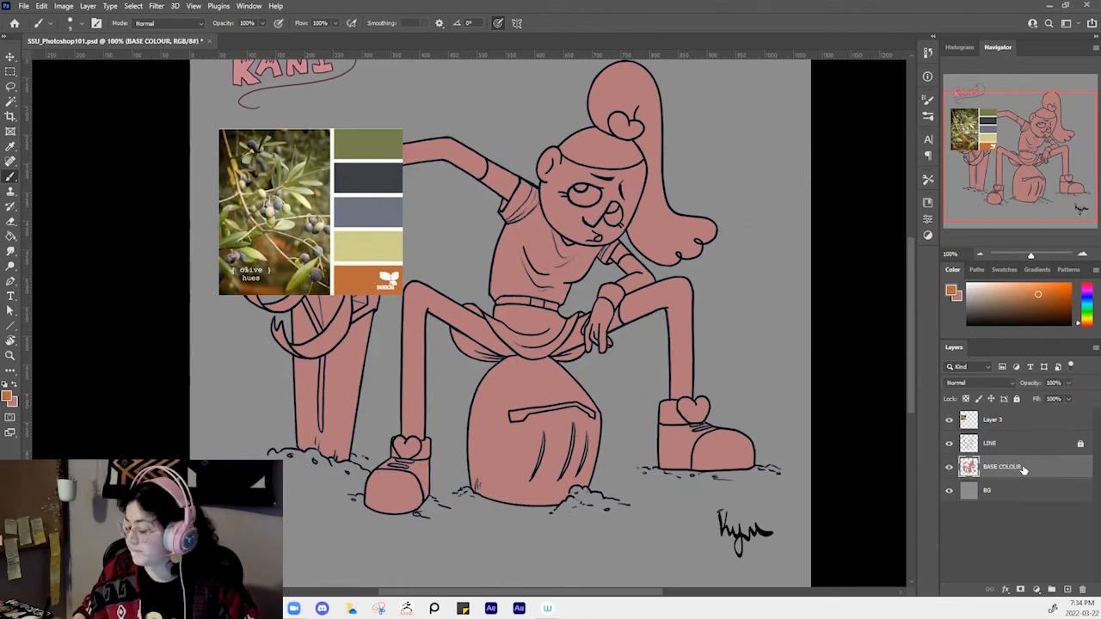
{"action": "left_click", "coordinate": [1067, 589]}
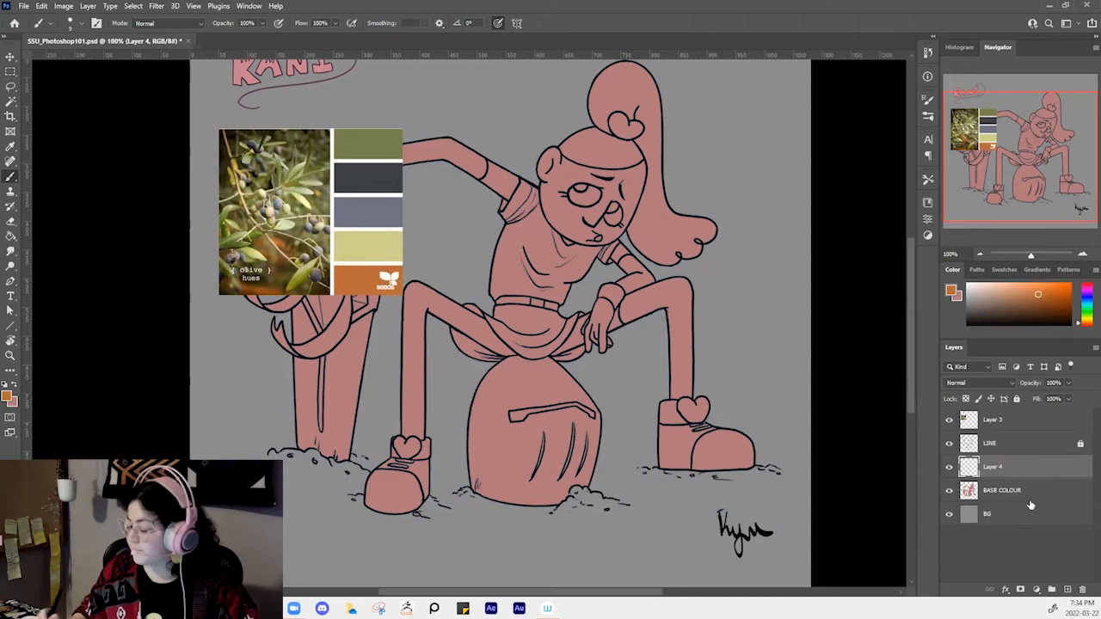
{"action": "double_click", "coordinate": [998, 466]}
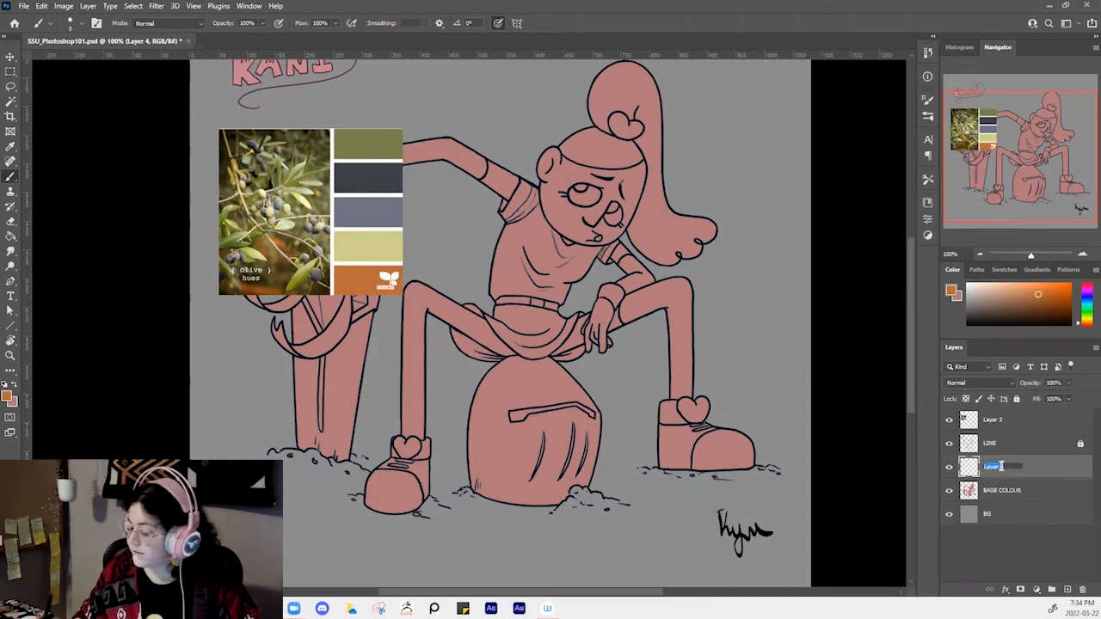
{"action": "left_click", "coordinate": [1032, 472]}
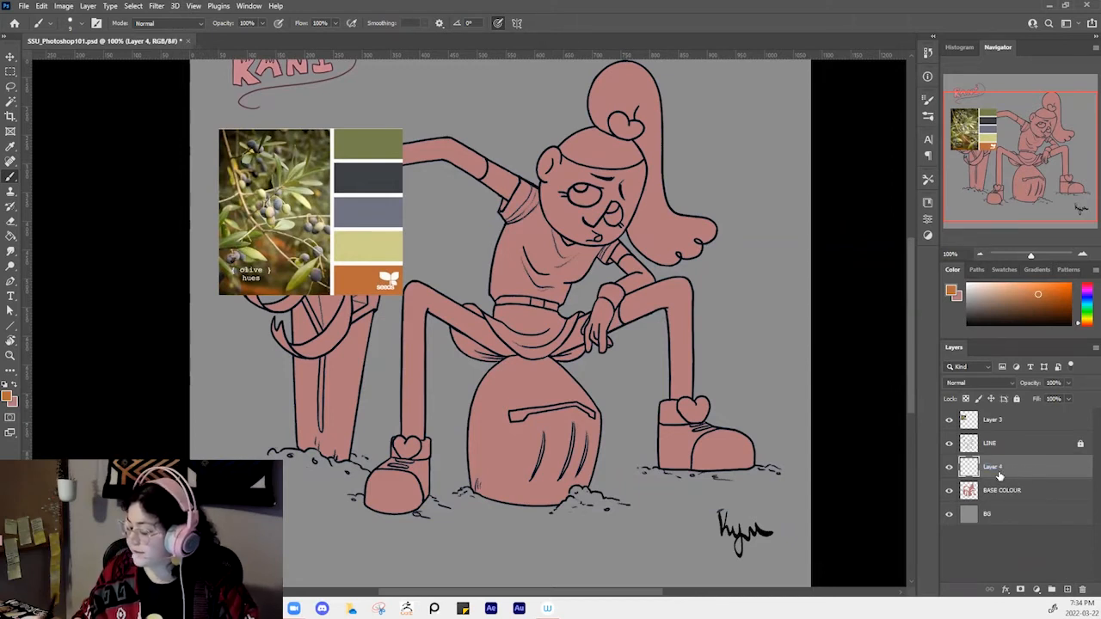
{"action": "double_click", "coordinate": [994, 467]}
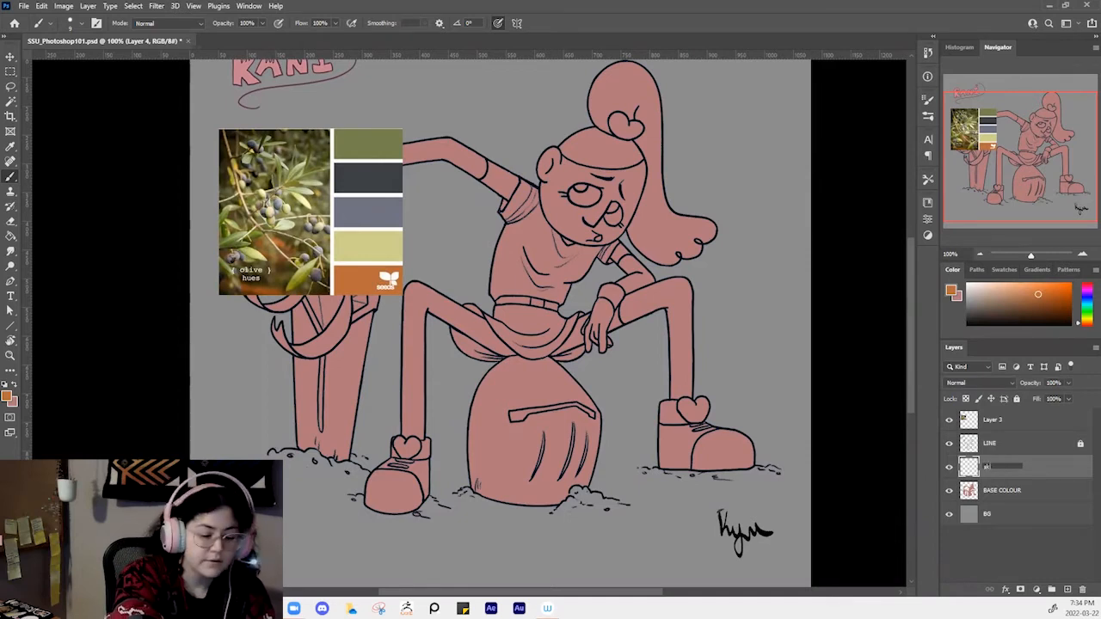
{"action": "key", "text": "Return"}
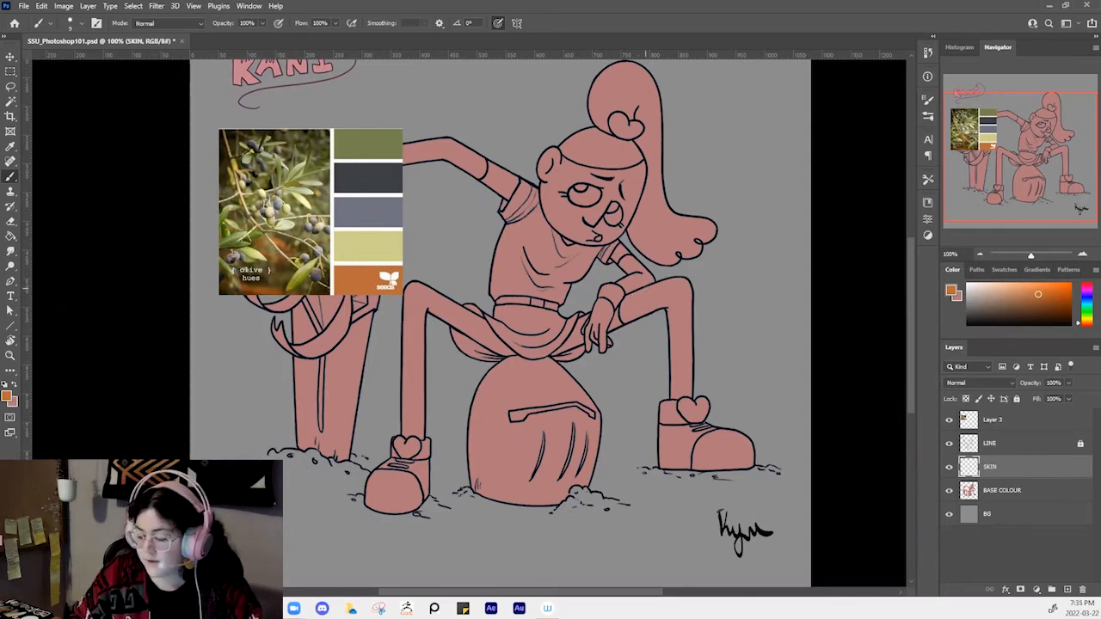
Enlarge the brush to 30 and roughly paint orange over the leg beneath the resting hand, from ankle to knee and onto the thigh
{"action": "key", "text": "bracketright"}
{"action": "key", "text": "bracketright"}
{"action": "key", "text": "bracketright"}
{"action": "key", "text": "bracketright"}
{"action": "key", "text": "bracketright"}
{"action": "key", "text": "bracketright"}
{"action": "mouse_move", "coordinate": [651, 299]}
{"action": "left_mouse_down"}
{"action": "mouse_move", "coordinate": [674, 289]}
{"action": "mouse_move", "coordinate": [666, 378]}
{"action": "mouse_move", "coordinate": [692, 357]}
{"action": "left_mouse_up"}
{"action": "key", "text": "ctrl+z"}
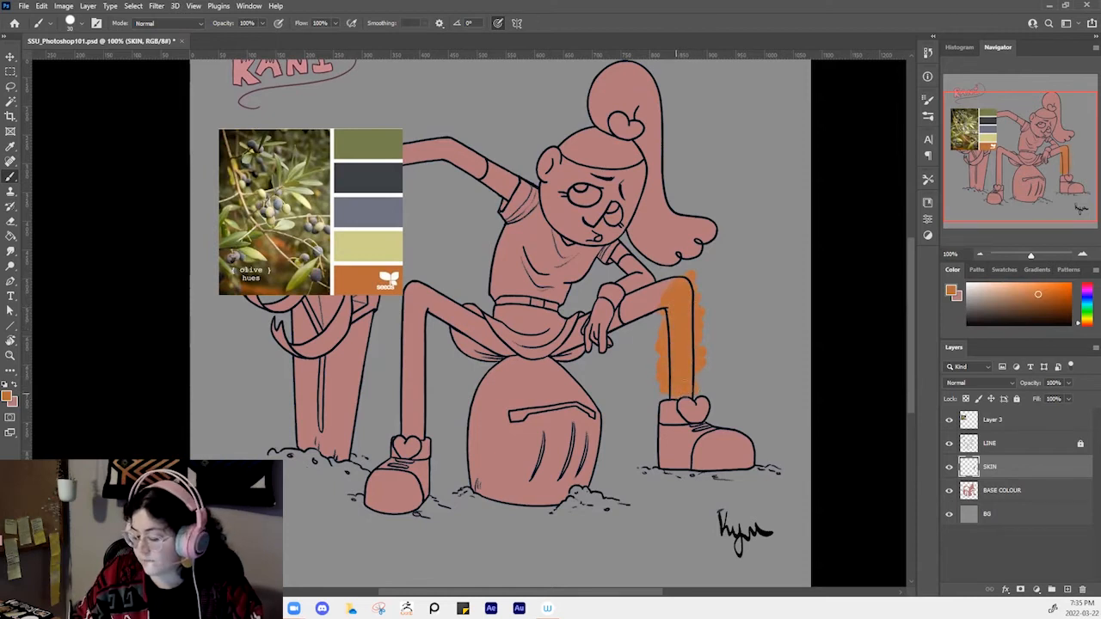
{"action": "left_click_drag", "start_coordinate": [669, 301], "coordinate": [655, 307]}
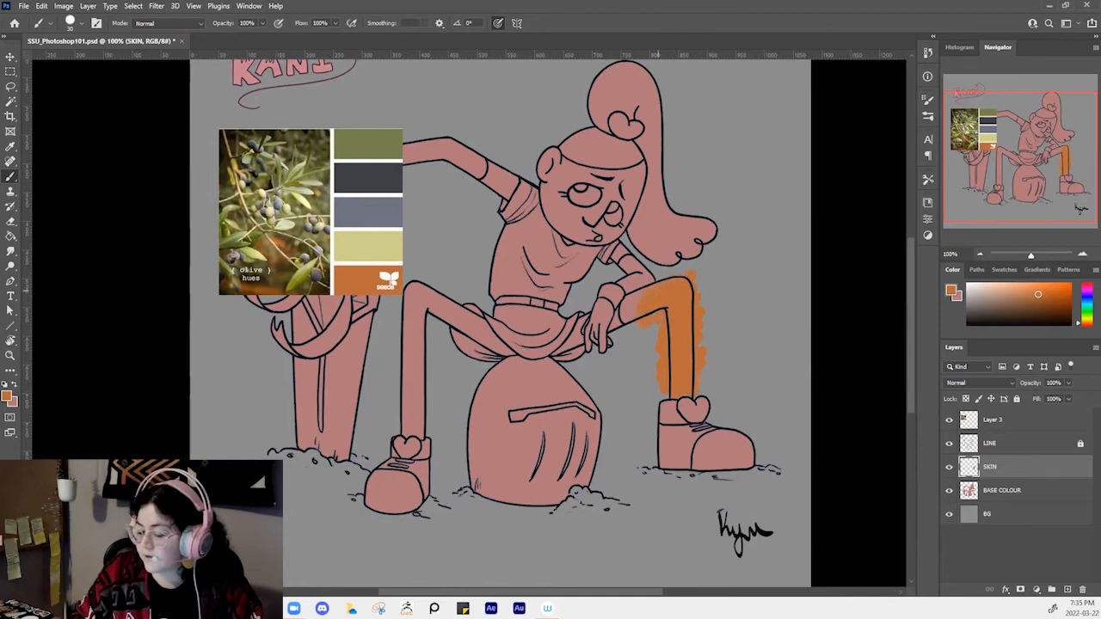
Zoom in closely on the orange-painted knee and resting hand, and return to the Brush tool
{"action": "key", "text": "z"}
{"action": "left_click_drag", "start_coordinate": [644, 264], "coordinate": [619, 279]}
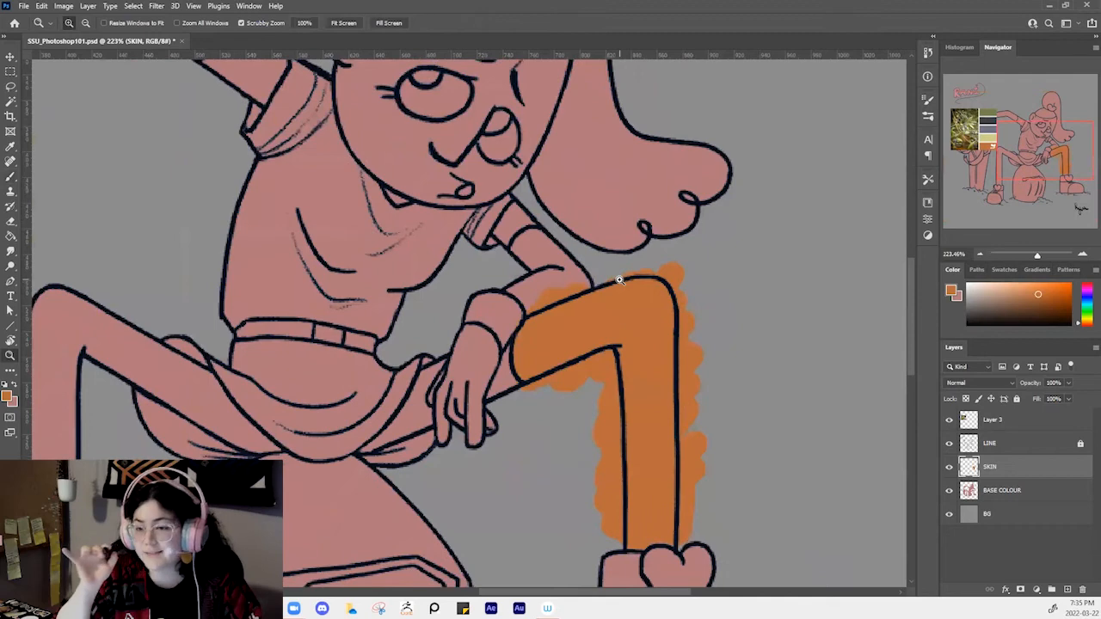
{"action": "left_click_drag", "start_coordinate": [588, 340], "coordinate": [513, 247]}
{"action": "mouse_move", "coordinate": [545, 308]}
{"action": "left_mouse_down"}
{"action": "mouse_move", "coordinate": [545, 442]}
{"action": "mouse_move", "coordinate": [644, 433]}
{"action": "mouse_move", "coordinate": [591, 273]}
{"action": "mouse_move", "coordinate": [543, 216]}
{"action": "left_mouse_up"}
{"action": "mouse_move", "coordinate": [756, 344]}
{"action": "left_mouse_down"}
{"action": "mouse_move", "coordinate": [648, 285]}
{"action": "mouse_move", "coordinate": [604, 385]}
{"action": "left_mouse_up"}
{"action": "key", "text": "b"}
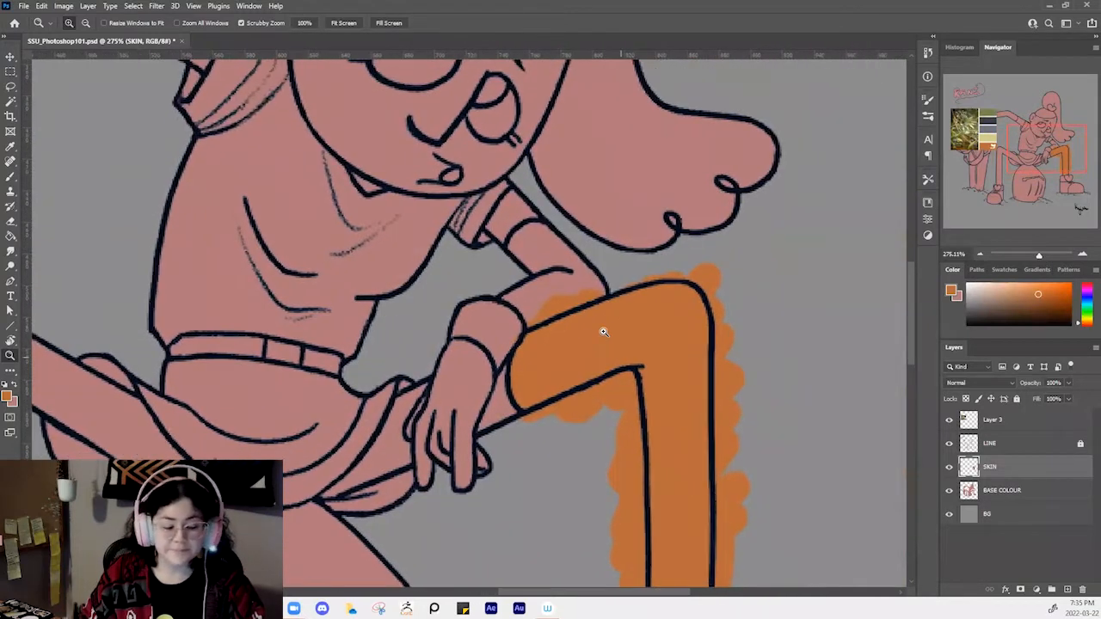
Paint orange skin colour on the SKIN layer over the forearm resting on the knee and the lower leg's edge
{"action": "mouse_move", "coordinate": [559, 294]}
{"action": "left_mouse_down"}
{"action": "mouse_move", "coordinate": [526, 254]}
{"action": "mouse_move", "coordinate": [541, 232]}
{"action": "mouse_move", "coordinate": [578, 277]}
{"action": "mouse_move", "coordinate": [604, 281]}
{"action": "left_mouse_up"}
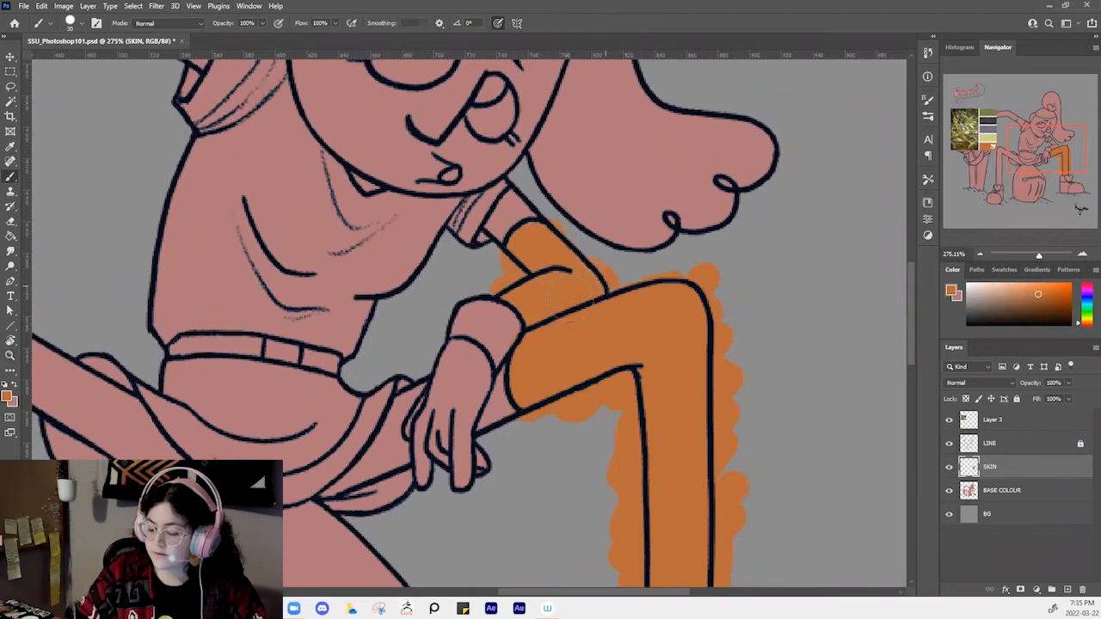
{"action": "left_click_drag", "start_coordinate": [714, 475], "coordinate": [745, 277]}
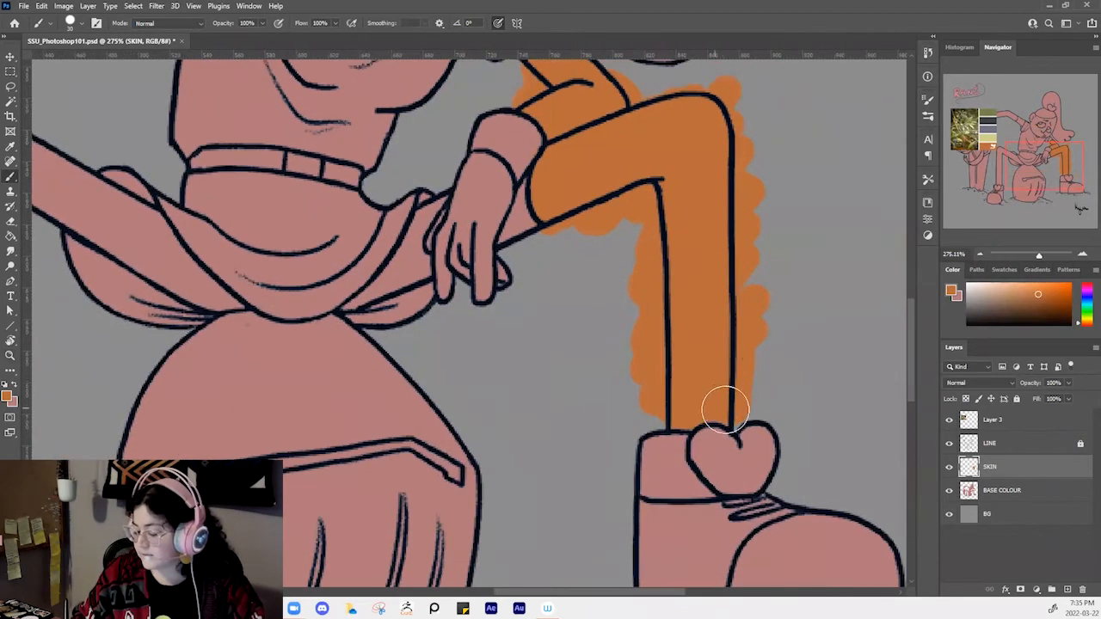
{"action": "left_click_drag", "start_coordinate": [634, 364], "coordinate": [612, 371]}
Hide Layer 3, which holds the olive photo and colour palette reference
{"action": "key", "text": "z"}
{"action": "left_click_drag", "start_coordinate": [638, 375], "coordinate": [708, 439]}
{"action": "left_click_drag", "start_coordinate": [707, 370], "coordinate": [694, 421]}
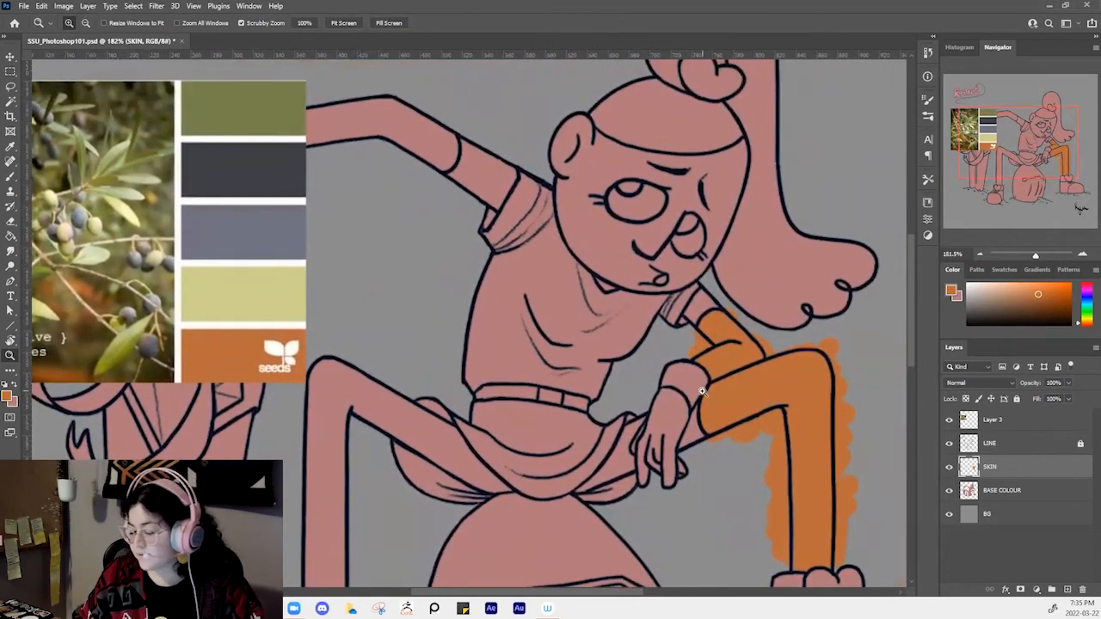
{"action": "left_click", "coordinate": [950, 420]}
{"action": "left_click_drag", "start_coordinate": [620, 382], "coordinate": [667, 375]}
{"action": "left_click_drag", "start_coordinate": [804, 418], "coordinate": [844, 345]}
{"action": "key", "text": "l"}
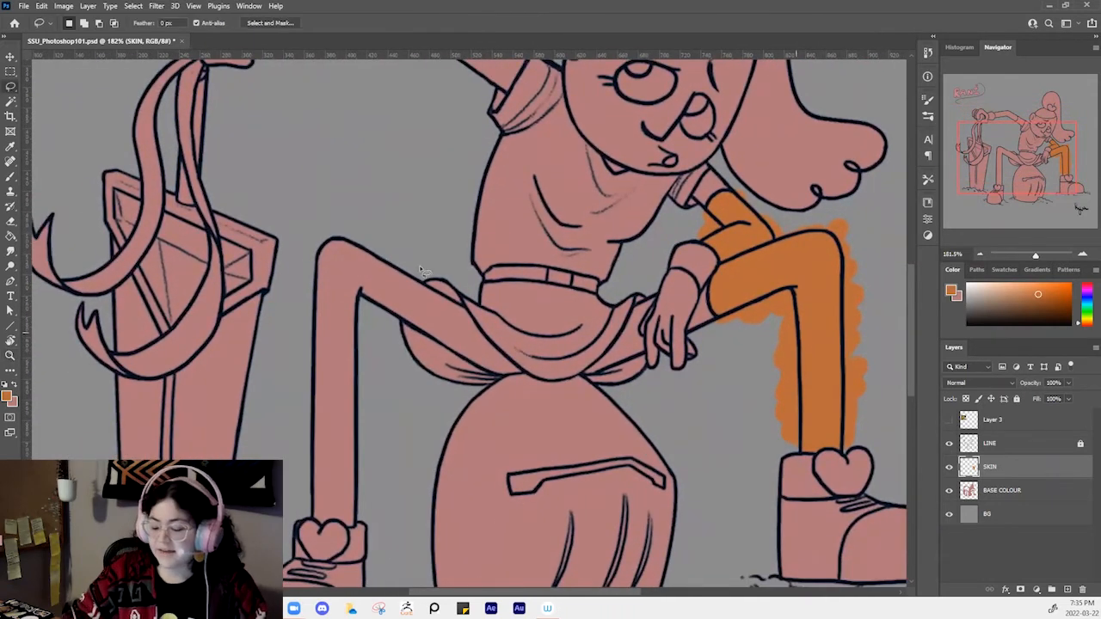
{"action": "left_click_drag", "start_coordinate": [461, 209], "coordinate": [473, 168]}
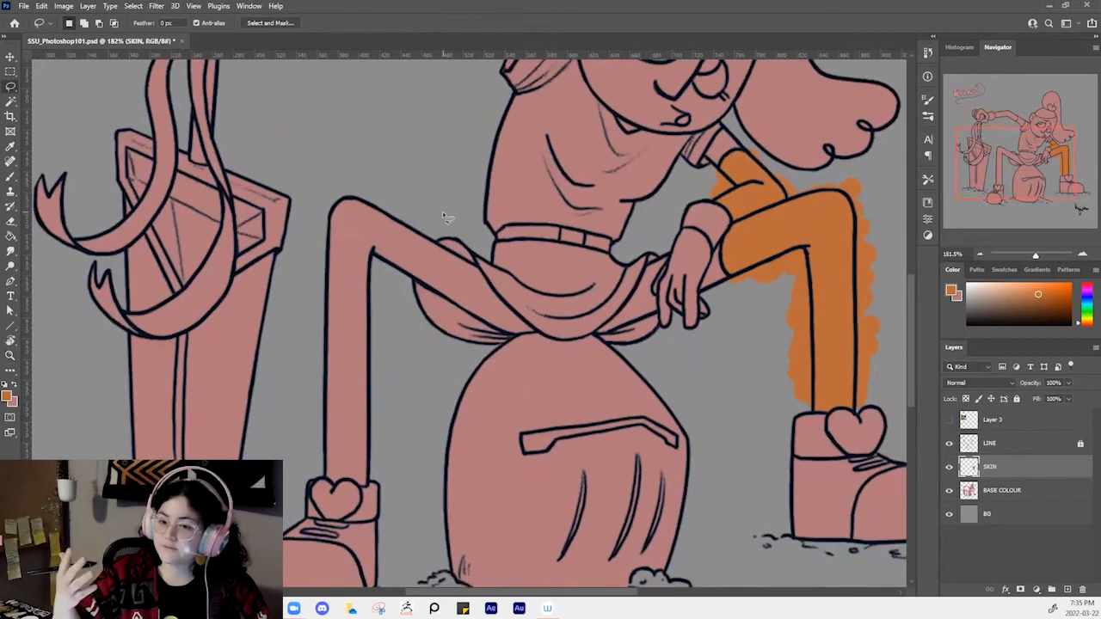
{"action": "left_click_drag", "start_coordinate": [428, 234], "coordinate": [481, 277]}
{"action": "key", "text": "ctrl+d"}
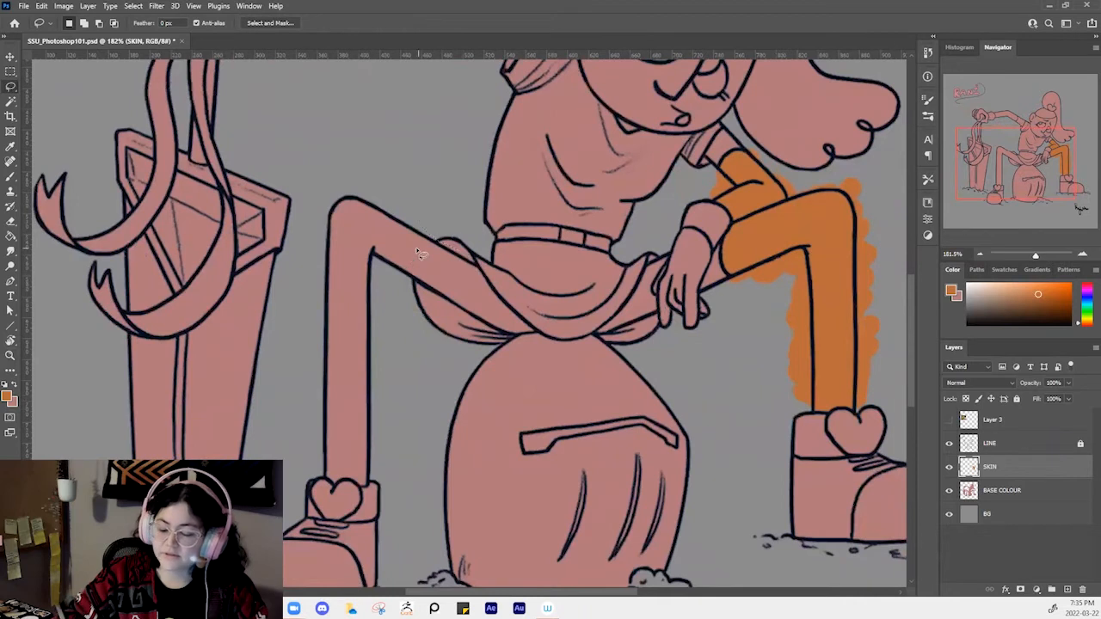
Select the unpainted bent leg with the Polygonal Lasso, following the skirt's edge and the top of the heart-decorated boot
{"action": "left_click_drag", "start_coordinate": [11, 86], "coordinate": [52, 98]}
{"action": "left_click", "coordinate": [368, 134]}
{"action": "left_click", "coordinate": [433, 238]}
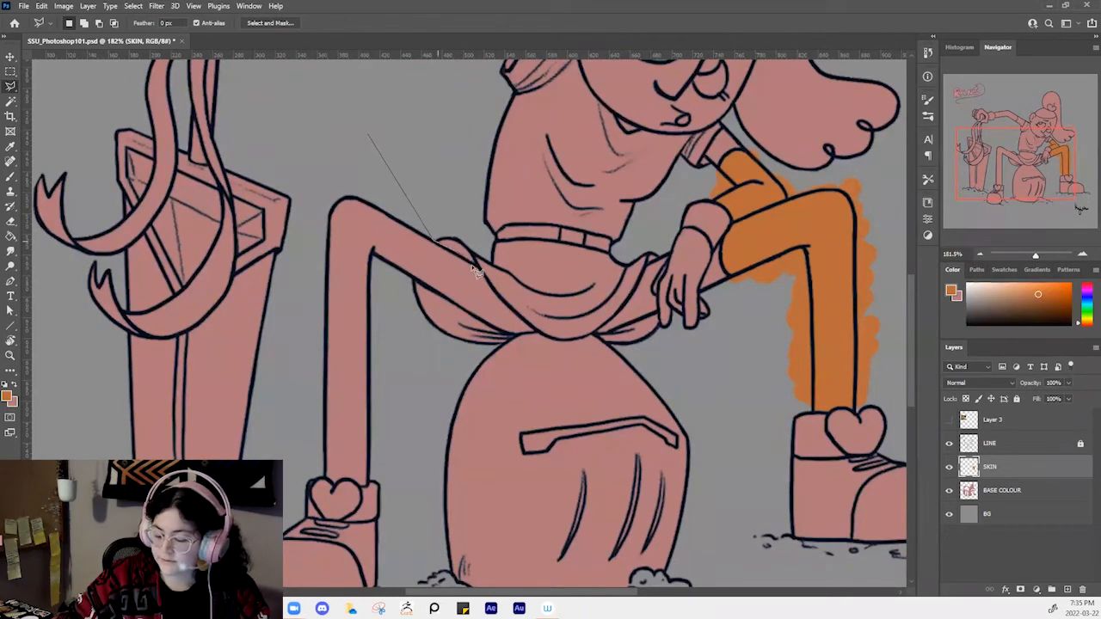
{"action": "left_click", "coordinate": [478, 268]}
{"action": "left_click", "coordinate": [492, 288]}
{"action": "left_click", "coordinate": [512, 309]}
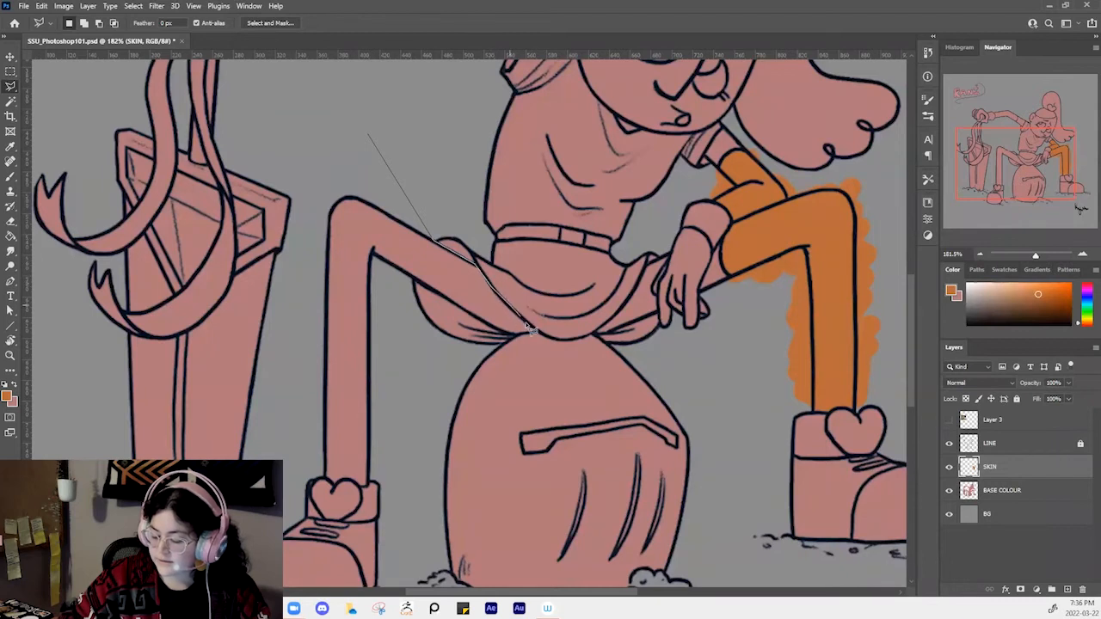
{"action": "left_click", "coordinate": [537, 331]}
{"action": "left_click", "coordinate": [509, 342]}
{"action": "left_click", "coordinate": [435, 363]}
{"action": "left_click", "coordinate": [376, 474]}
{"action": "left_click", "coordinate": [366, 487]}
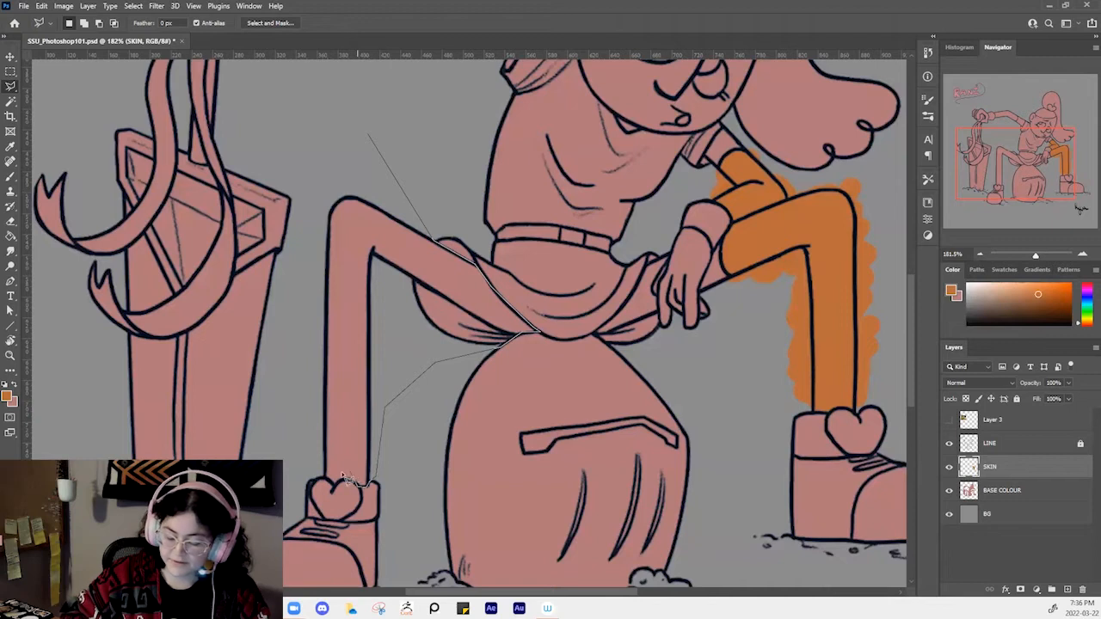
{"action": "left_click", "coordinate": [355, 483]}
{"action": "left_click", "coordinate": [345, 479]}
{"action": "left_click", "coordinate": [334, 485]}
{"action": "left_click", "coordinate": [325, 478]}
{"action": "left_click", "coordinate": [309, 461]}
{"action": "left_click", "coordinate": [304, 334]}
{"action": "left_click", "coordinate": [310, 172]}
{"action": "left_click", "coordinate": [367, 134]}
Add the bare section of the raised arm, between the glove cuff and the upper-arm band, to the selection
{"action": "mouse_move", "coordinate": [526, 329]}
{"action": "left_mouse_down"}
{"action": "mouse_move", "coordinate": [430, 525]}
{"action": "mouse_move", "coordinate": [617, 321]}
{"action": "mouse_move", "coordinate": [672, 311]}
{"action": "left_mouse_up"}
{"action": "left_click", "coordinate": [511, 105], "text": "shift"}
{"action": "left_click", "coordinate": [522, 142], "text": "shift"}
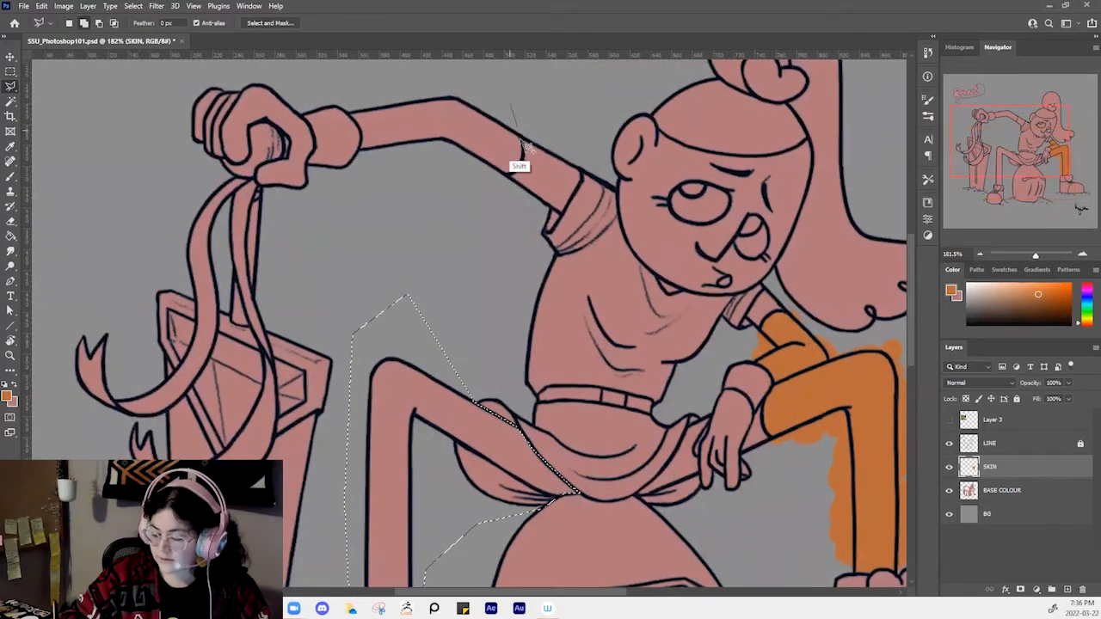
{"action": "left_click", "coordinate": [519, 168]}
{"action": "left_click", "coordinate": [488, 178]}
{"action": "left_click", "coordinate": [404, 162]}
{"action": "left_click", "coordinate": [352, 166]}
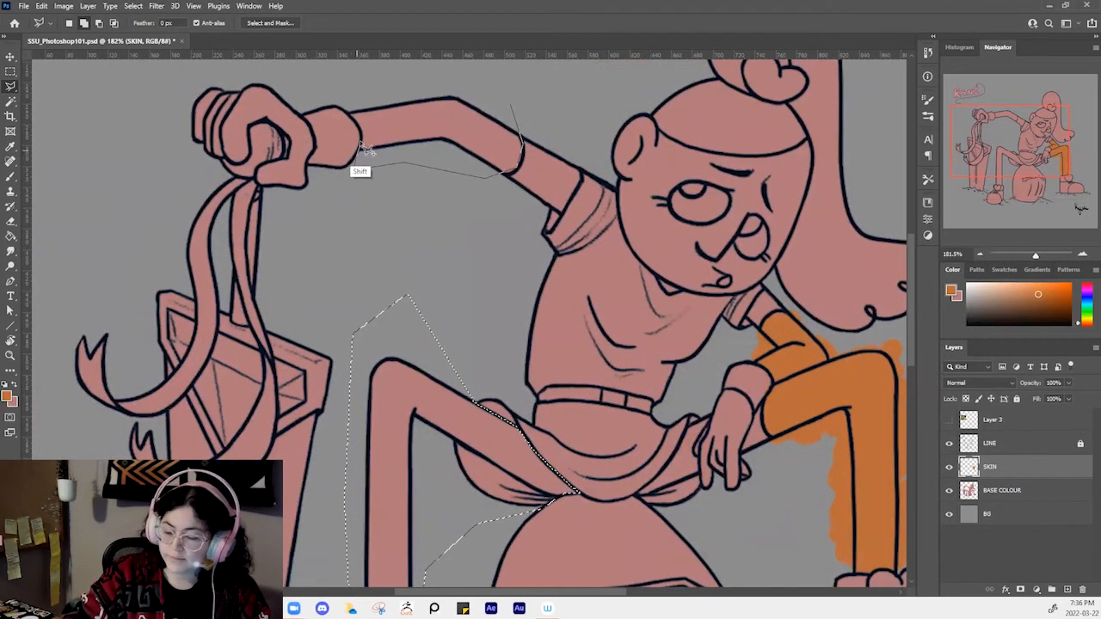
{"action": "left_click", "coordinate": [345, 98]}
{"action": "left_click", "coordinate": [413, 78]}
{"action": "left_click", "coordinate": [511, 105]}
Add the face and ear to the selection, tracing along the jaw and hairline
{"action": "left_click_drag", "start_coordinate": [593, 169], "coordinate": [472, 244]}
{"action": "left_click_drag", "start_coordinate": [553, 187], "coordinate": [571, 161]}
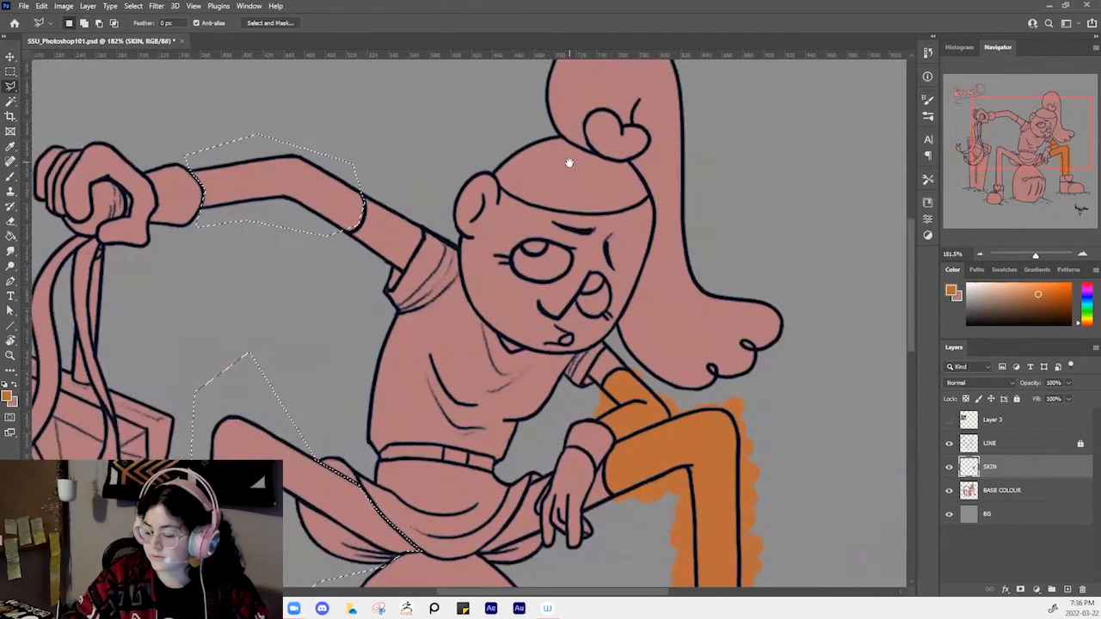
{"action": "left_click", "coordinate": [459, 164], "text": "shift"}
{"action": "left_click", "coordinate": [453, 215], "text": "shift"}
{"action": "left_click", "coordinate": [455, 234], "text": "shift"}
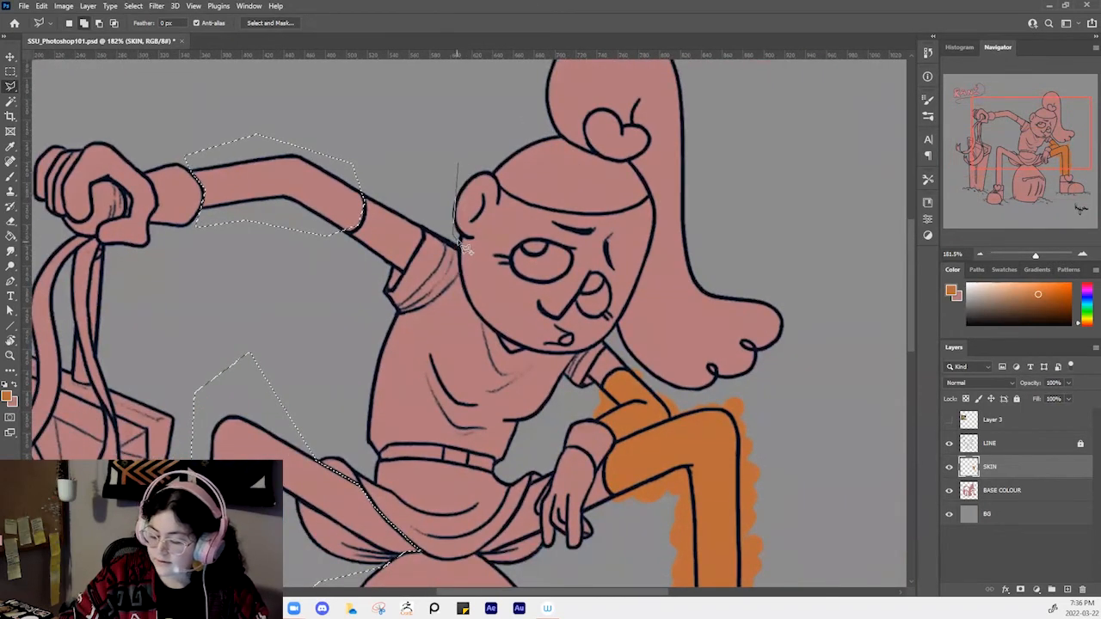
{"action": "mouse_move", "coordinate": [469, 262]}
{"action": "left_mouse_down"}
{"action": "mouse_move", "coordinate": [469, 288]}
{"action": "mouse_move", "coordinate": [512, 355]}
{"action": "mouse_move", "coordinate": [559, 347]}
{"action": "left_mouse_up"}
{"action": "mouse_move", "coordinate": [523, 362]}
{"action": "left_mouse_down"}
{"action": "mouse_move", "coordinate": [560, 357]}
{"action": "mouse_move", "coordinate": [553, 353]}
{"action": "mouse_move", "coordinate": [608, 339]}
{"action": "mouse_move", "coordinate": [653, 244]}
{"action": "mouse_move", "coordinate": [656, 209]}
{"action": "mouse_move", "coordinate": [643, 199]}
{"action": "mouse_move", "coordinate": [604, 239]}
{"action": "mouse_move", "coordinate": [570, 185]}
{"action": "mouse_move", "coordinate": [539, 169]}
{"action": "mouse_move", "coordinate": [583, 208]}
{"action": "mouse_move", "coordinate": [611, 219]}
{"action": "mouse_move", "coordinate": [624, 210]}
{"action": "mouse_move", "coordinate": [539, 208]}
{"action": "mouse_move", "coordinate": [502, 185]}
{"action": "mouse_move", "coordinate": [509, 200]}
{"action": "mouse_move", "coordinate": [469, 166]}
{"action": "left_mouse_up"}
{"action": "left_click", "coordinate": [462, 162]}
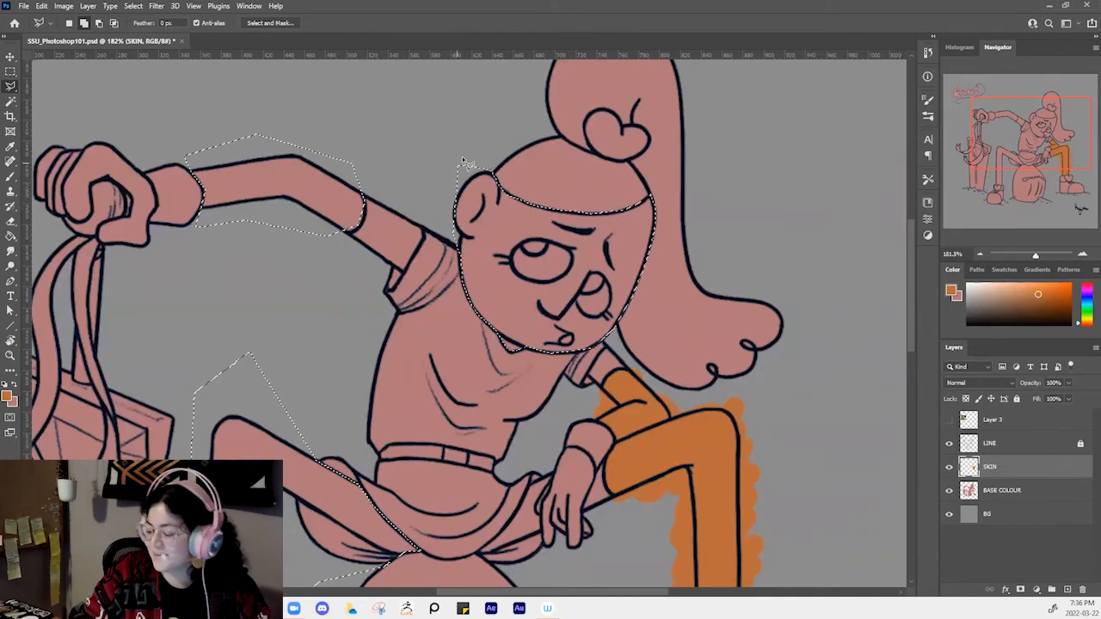
Fill the selected leg, arm and face areas with the orange foreground colour and clear the selection
{"action": "key", "text": "z"}
{"action": "left_click_drag", "start_coordinate": [750, 305], "coordinate": [677, 357]}
{"action": "scroll", "coordinate": [678, 356], "scroll_direction": "down", "scroll_amount": 3}
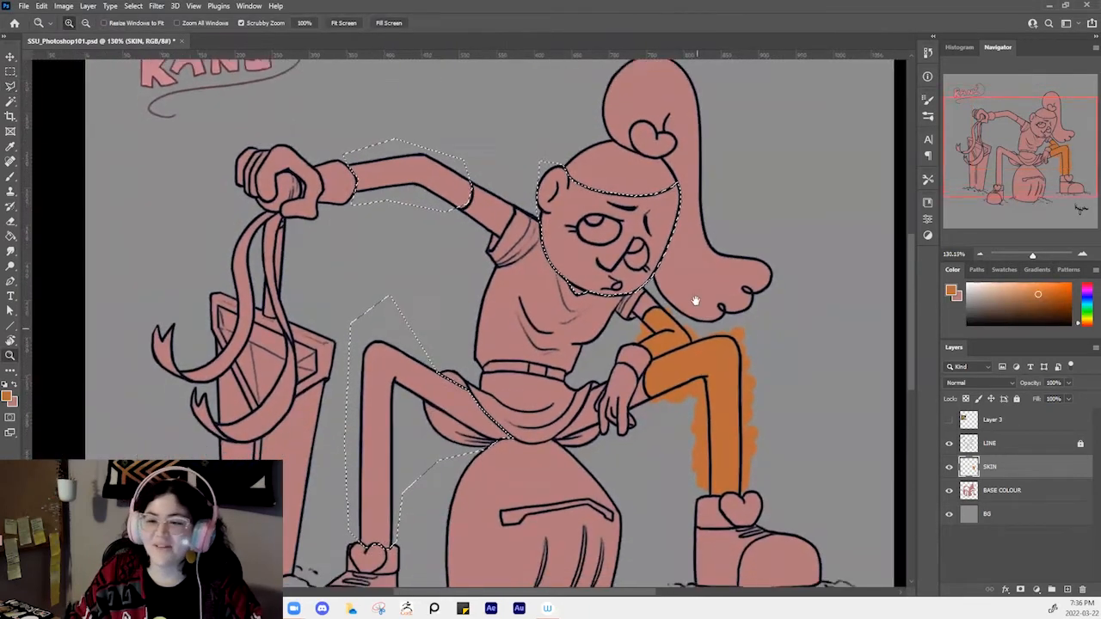
{"action": "key", "text": "g"}
{"action": "left_click", "coordinate": [616, 161]}
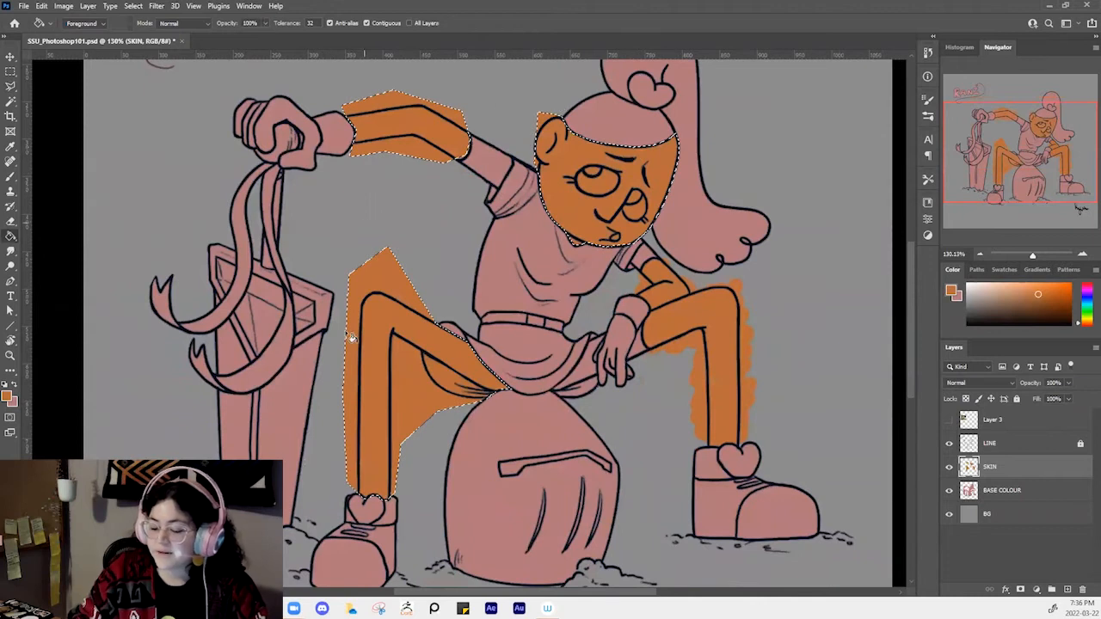
{"action": "key", "text": "ctrl+d"}
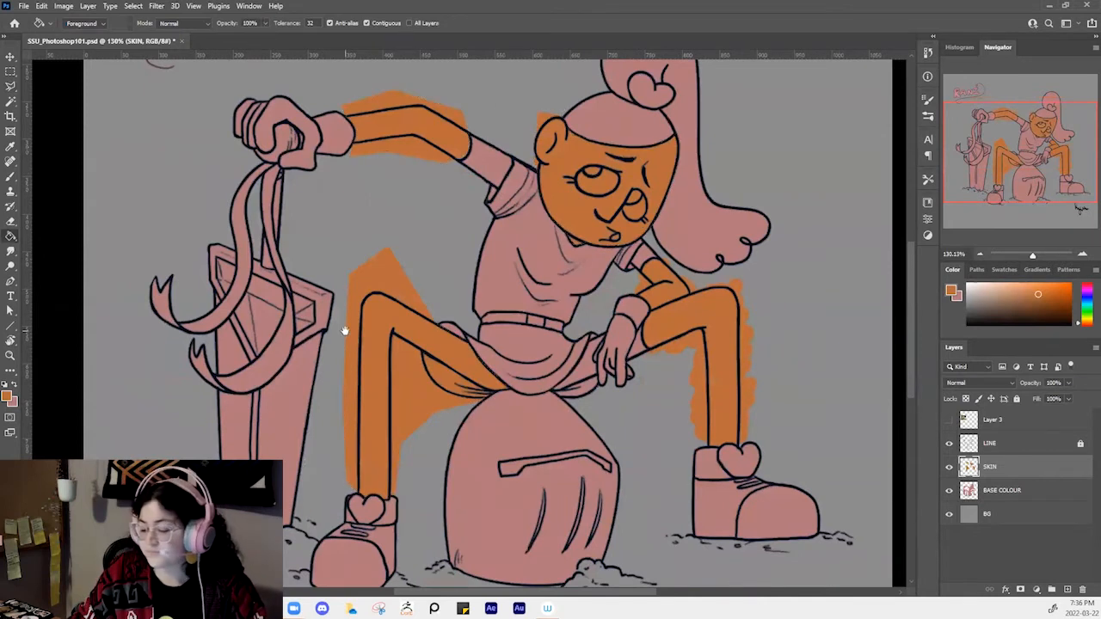
Clip the SKIN layer to the BASE COLOUR layer as a clipping mask
{"action": "scroll", "coordinate": [739, 246], "scroll_direction": "right", "scroll_amount": 2}
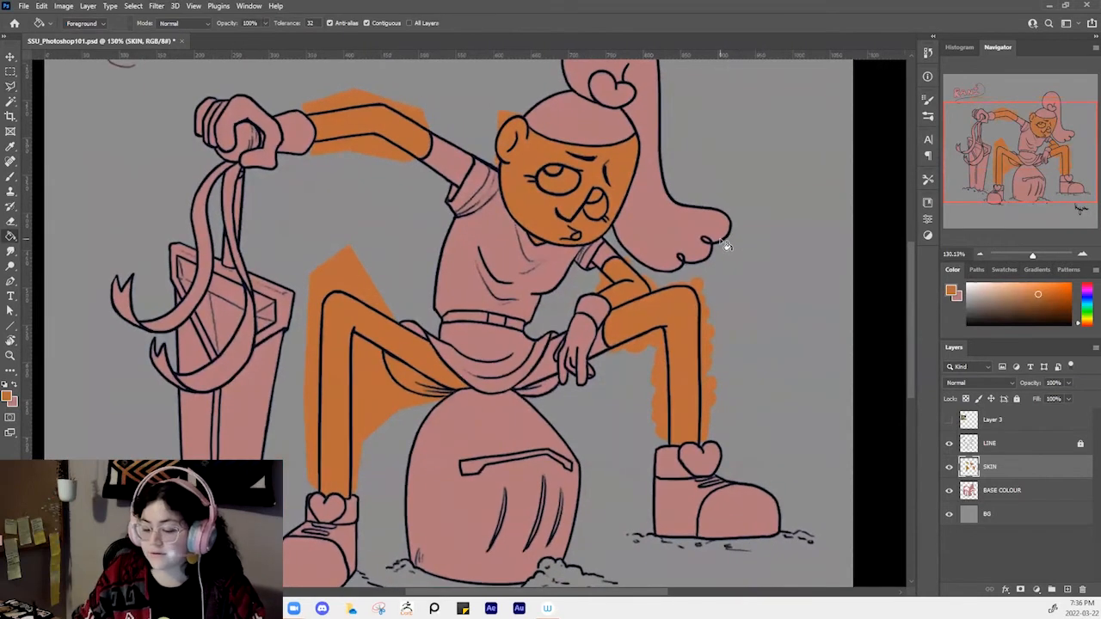
{"action": "left_click_drag", "start_coordinate": [747, 298], "coordinate": [736, 285]}
{"action": "left_click_drag", "start_coordinate": [764, 322], "coordinate": [797, 372]}
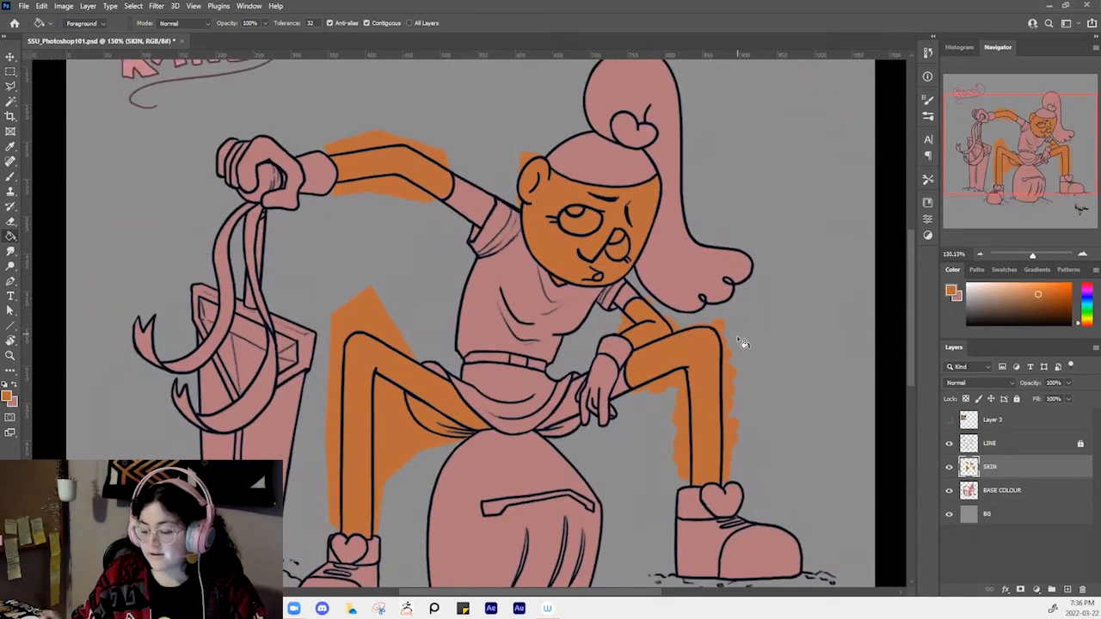
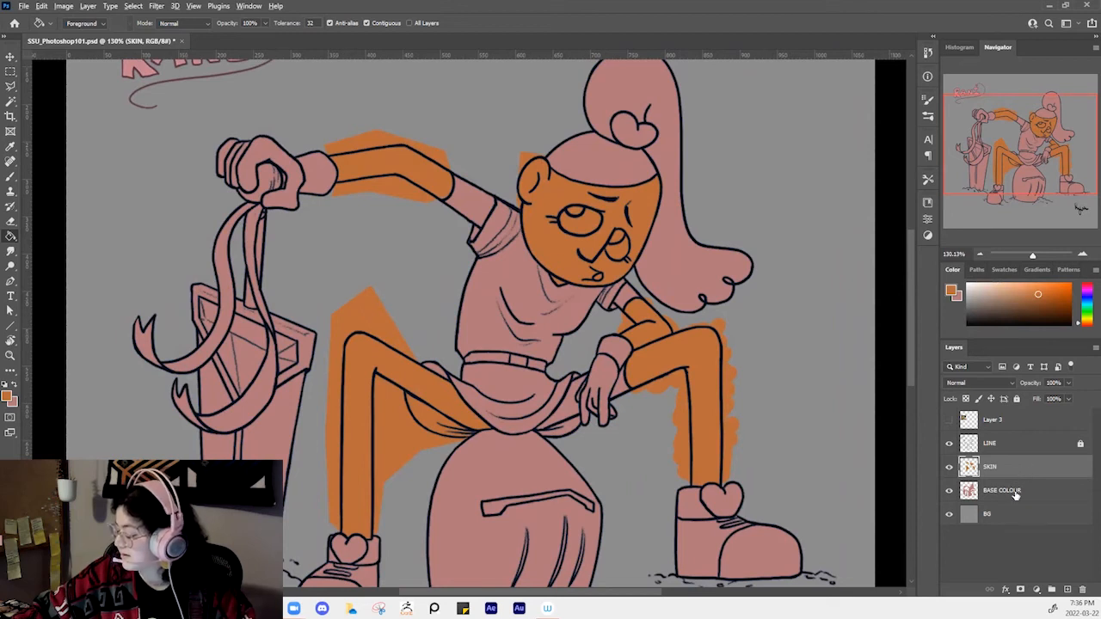
{"action": "left_click", "coordinate": [1023, 474], "text": "alt"}
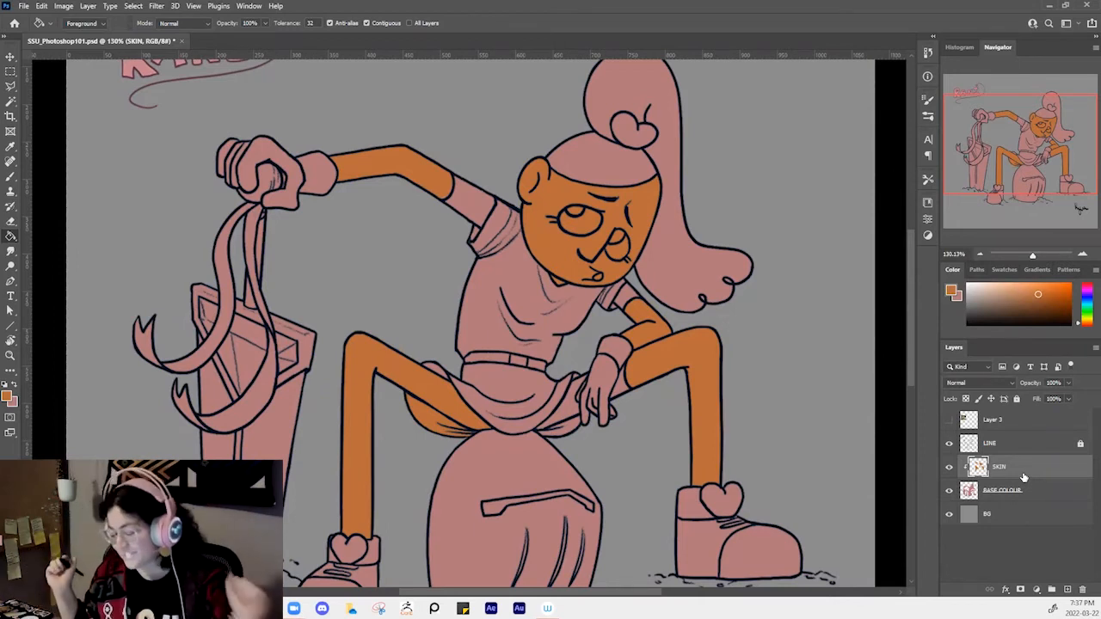
{"action": "left_click_drag", "start_coordinate": [740, 414], "coordinate": [755, 369]}
Make LINE the active layer and unlock it for painting with the Brush tool
{"action": "left_click", "coordinate": [1071, 444]}
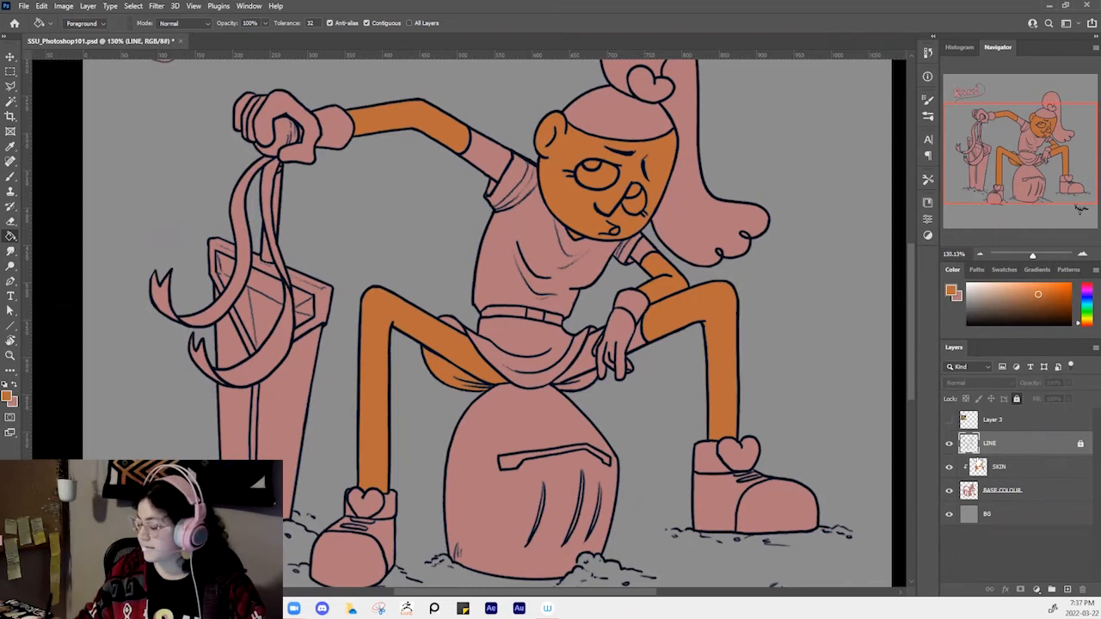
{"action": "left_click", "coordinate": [987, 491]}
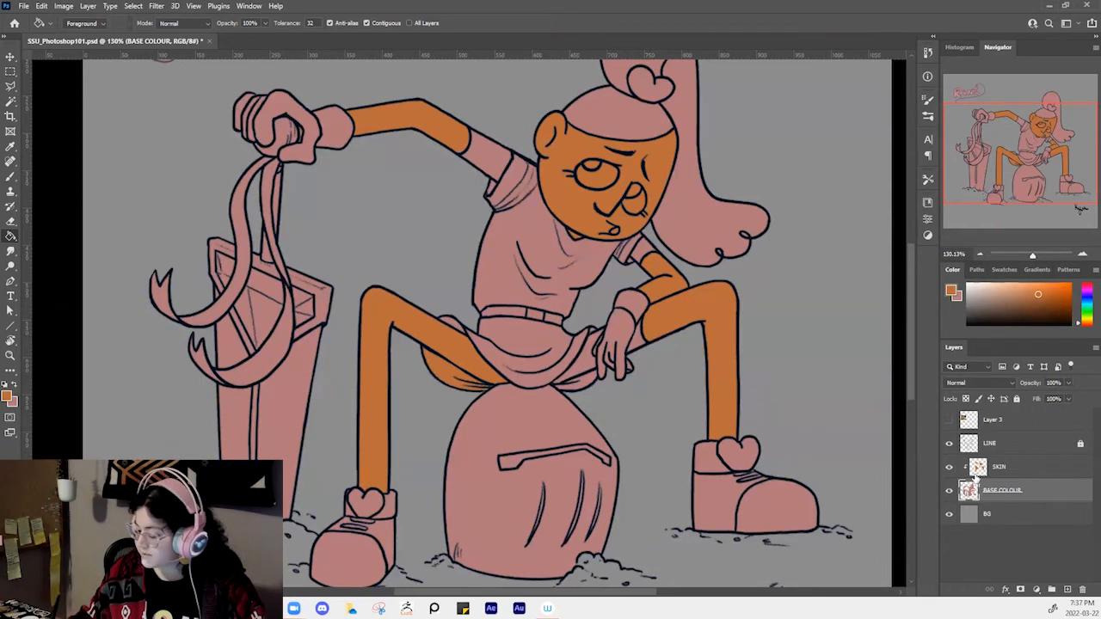
{"action": "left_click", "coordinate": [1002, 443]}
{"action": "key", "text": "z"}
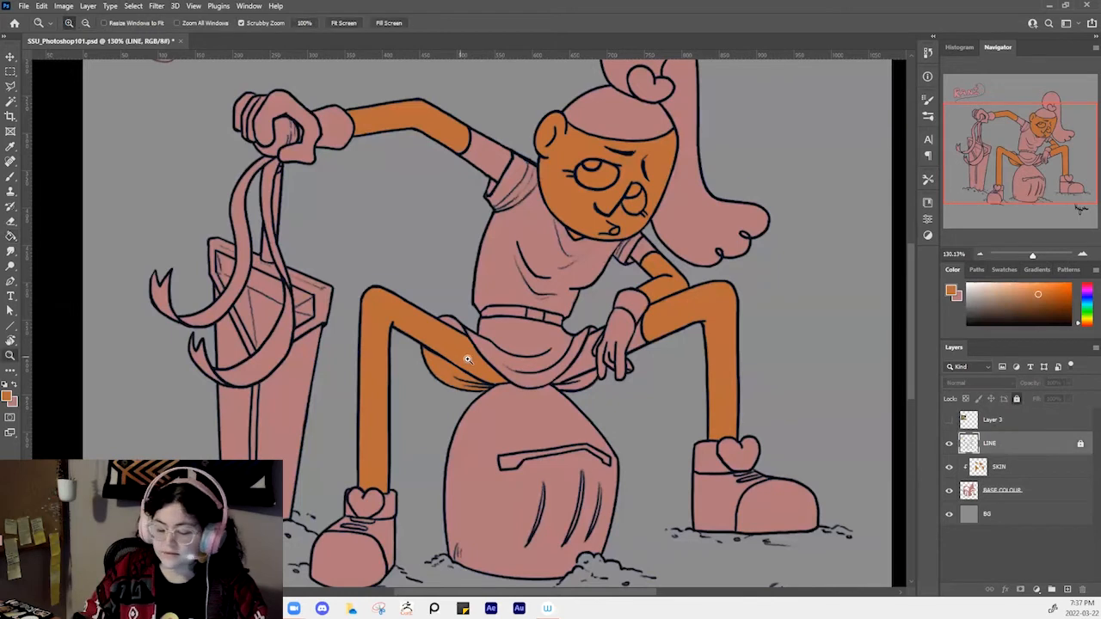
{"action": "left_click", "coordinate": [456, 349]}
{"action": "key", "text": "b"}
{"action": "left_click", "coordinate": [1080, 443]}
Sample the dark navy outline colour from the line art as the brush colour
{"action": "right_click", "coordinate": [447, 319]}
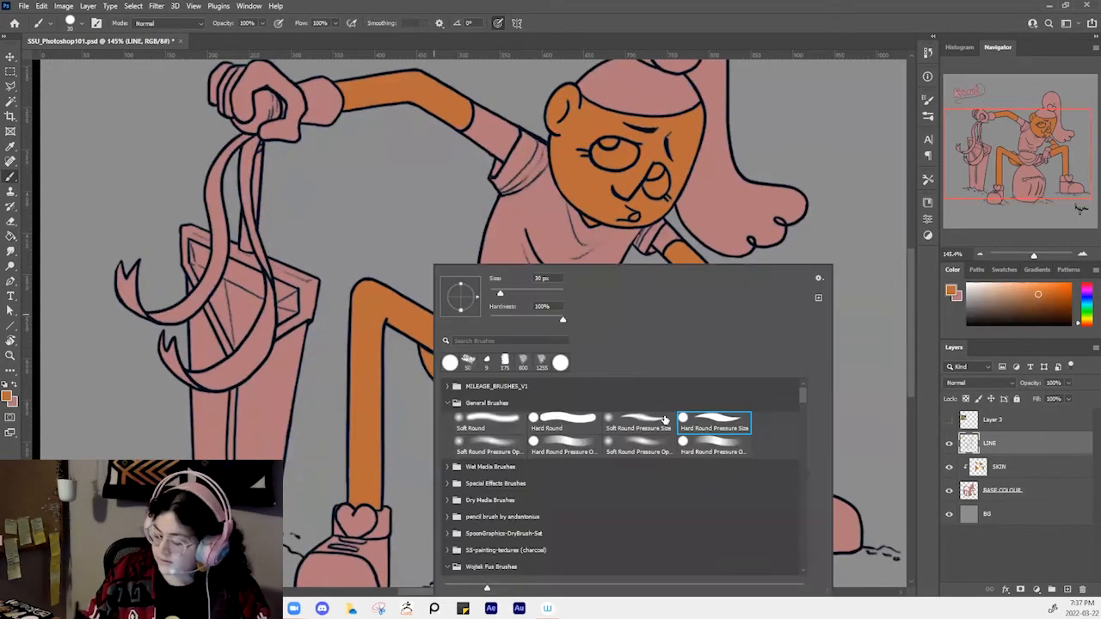
{"action": "left_click", "coordinate": [842, 235]}
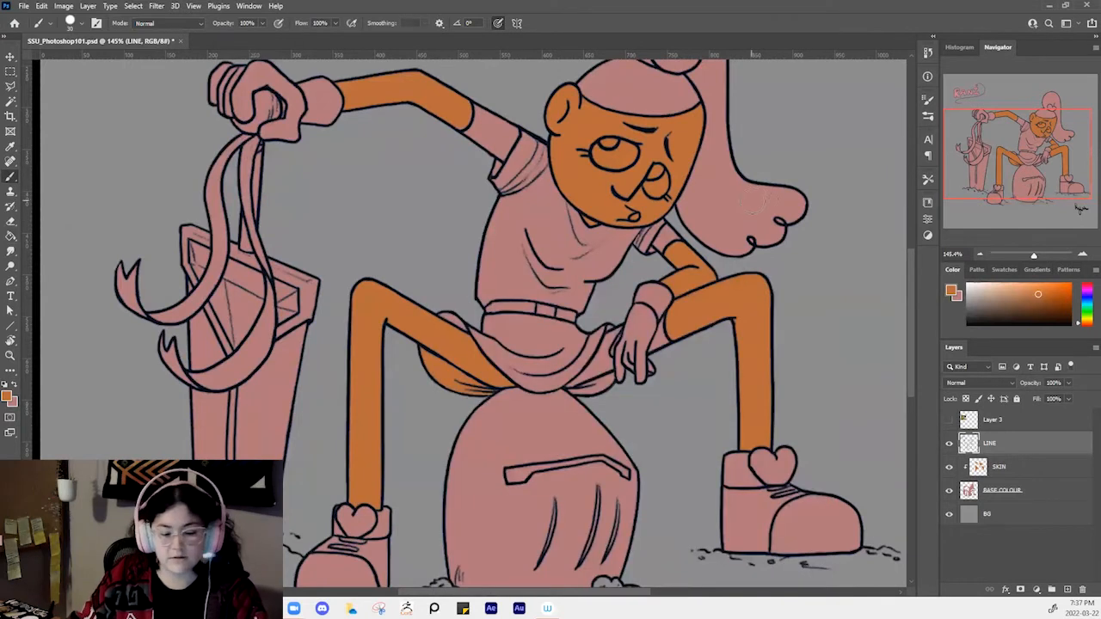
{"action": "key", "text": "u"}
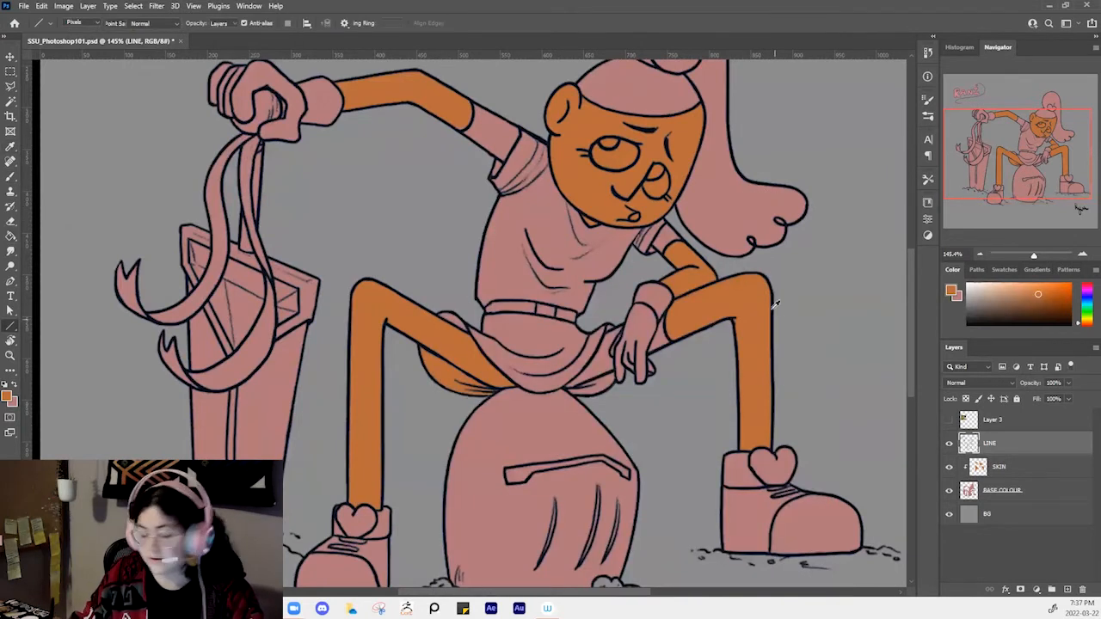
{"action": "right_click", "coordinate": [807, 207], "text": "alt+shift"}
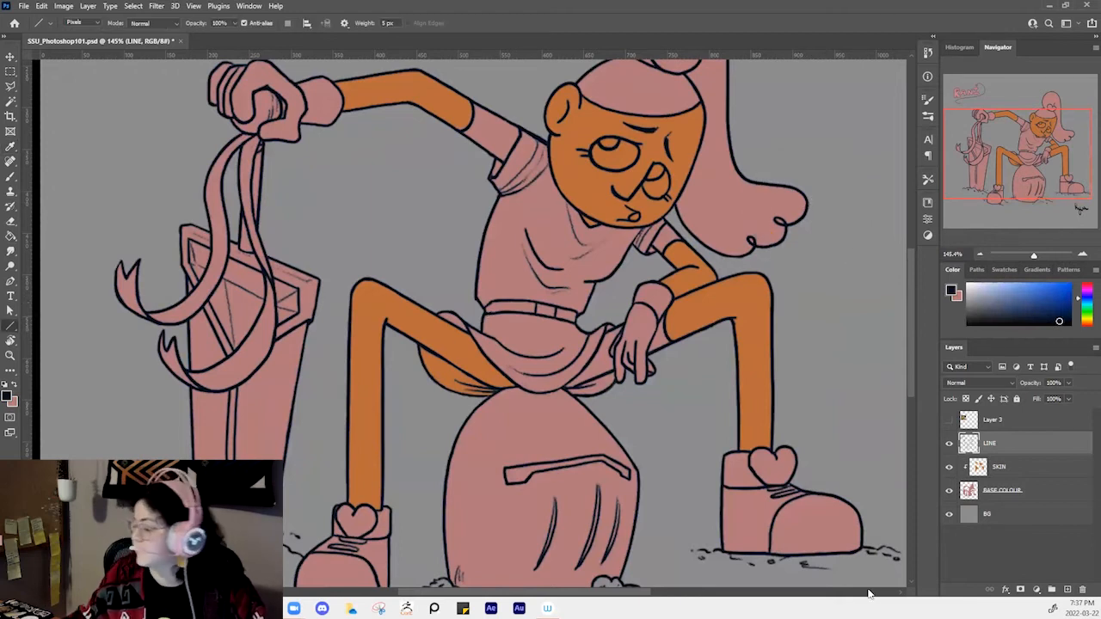
{"action": "key", "text": "b"}
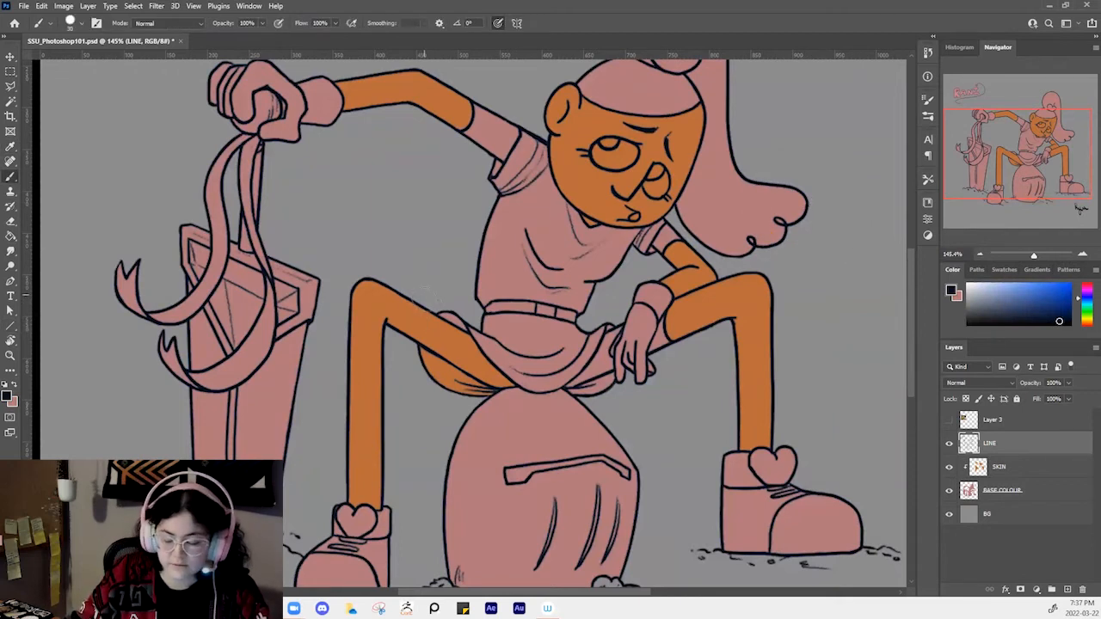
Reduce the Hard Round Pressure Size brush to 9 px
{"action": "scroll", "coordinate": [468, 341], "scroll_direction": "up", "scroll_amount": 2}
{"action": "key", "text": "v"}
{"action": "key", "text": "b"}
{"action": "key", "text": "bracketleft"}
{"action": "key", "text": "bracketleft"}
{"action": "key", "text": "bracketleft"}
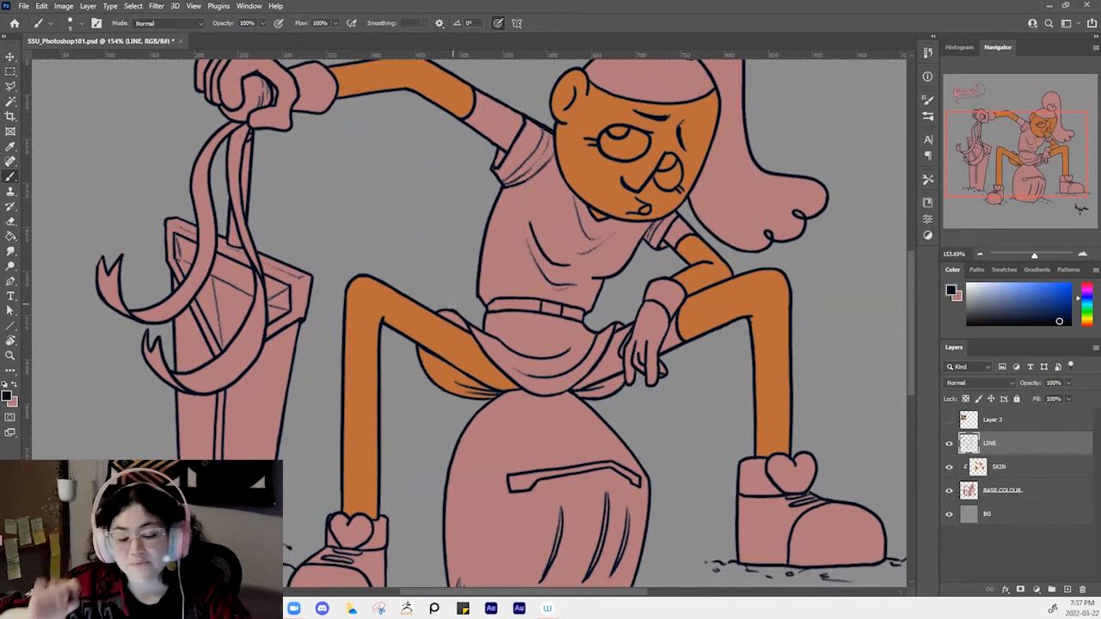
Try out larger sizes for the Hard Round Pressure Size brush
{"action": "right_click", "coordinate": [343, 157]}
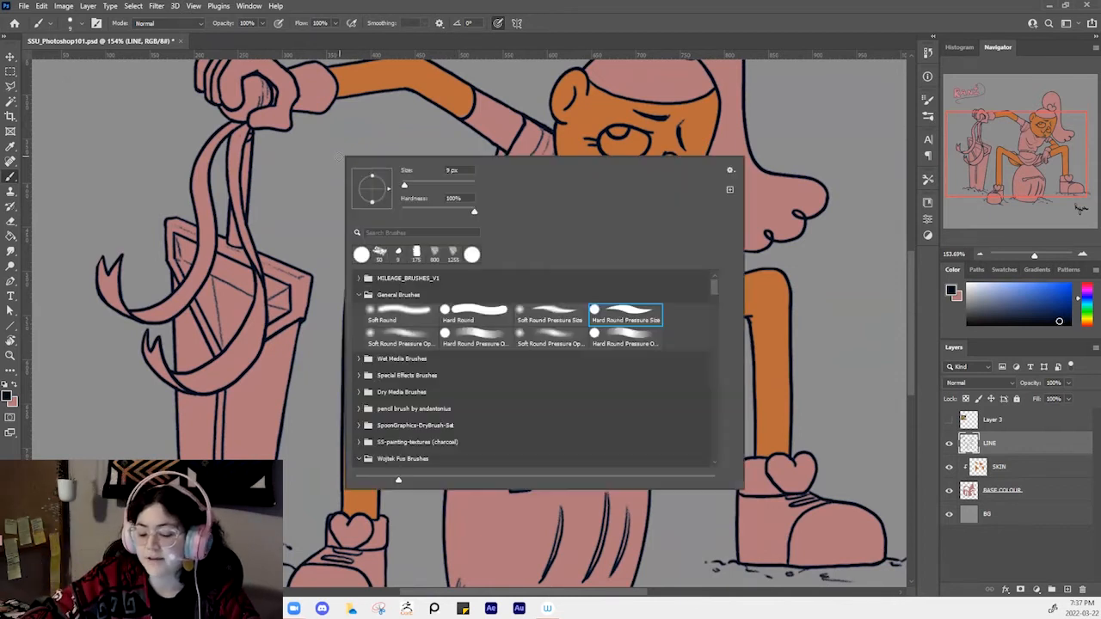
{"action": "left_click_drag", "start_coordinate": [405, 186], "coordinate": [466, 185]}
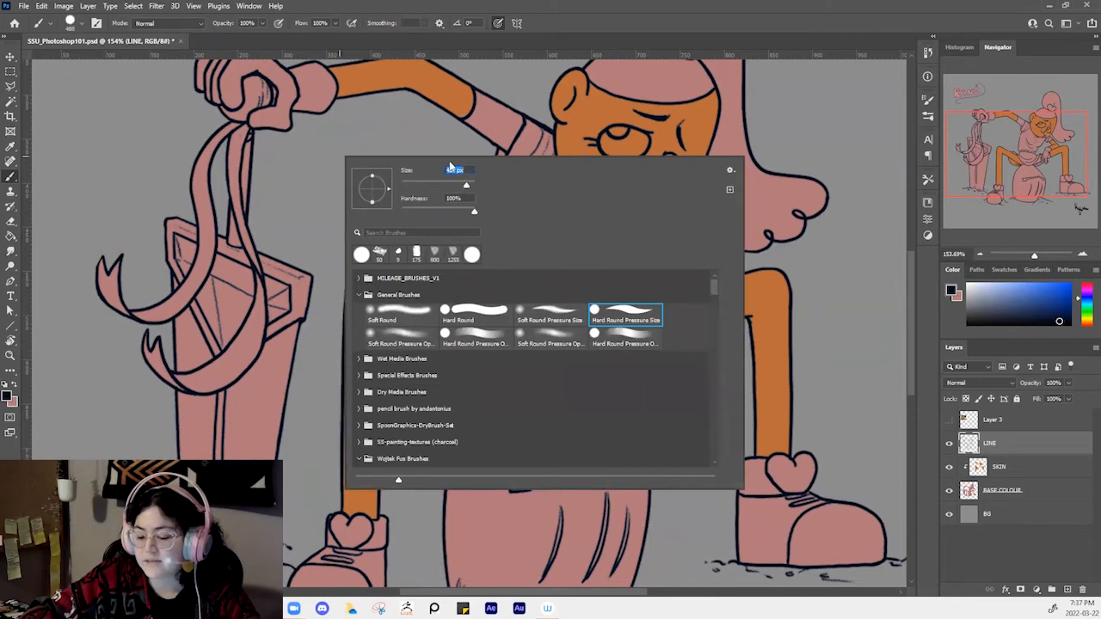
{"action": "left_click", "coordinate": [411, 185]}
{"action": "key", "text": "Return"}
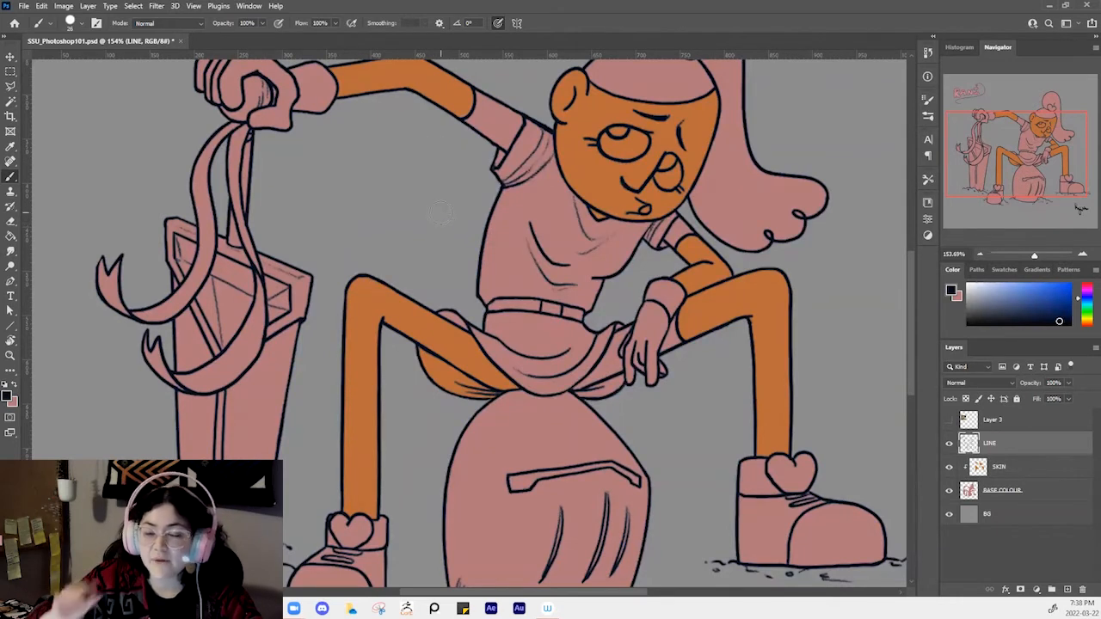
Set the brush size to 8 px for drawing over the thigh near the skirt
{"action": "key", "text": "]"}
{"action": "key", "text": "]"}
{"action": "key", "text": "]"}
{"action": "key", "text": "]"}
{"action": "left_click_drag", "start_coordinate": [508, 179], "coordinate": [537, 132]}
Try a short dark stroke across the thigh beside the skirt, and undo it
{"action": "mouse_move", "coordinate": [489, 281]}
{"action": "left_mouse_down"}
{"action": "mouse_move", "coordinate": [480, 315]}
{"action": "mouse_move", "coordinate": [496, 293]}
{"action": "left_mouse_up"}
{"action": "key", "text": "ctrl+z"}
{"action": "key", "text": "ctrl+z"}
Choose the Hard Round brush and draw a dark hem line across the thigh beside the skirt, undoing unwanted strokes
{"action": "right_click", "coordinate": [458, 243]}
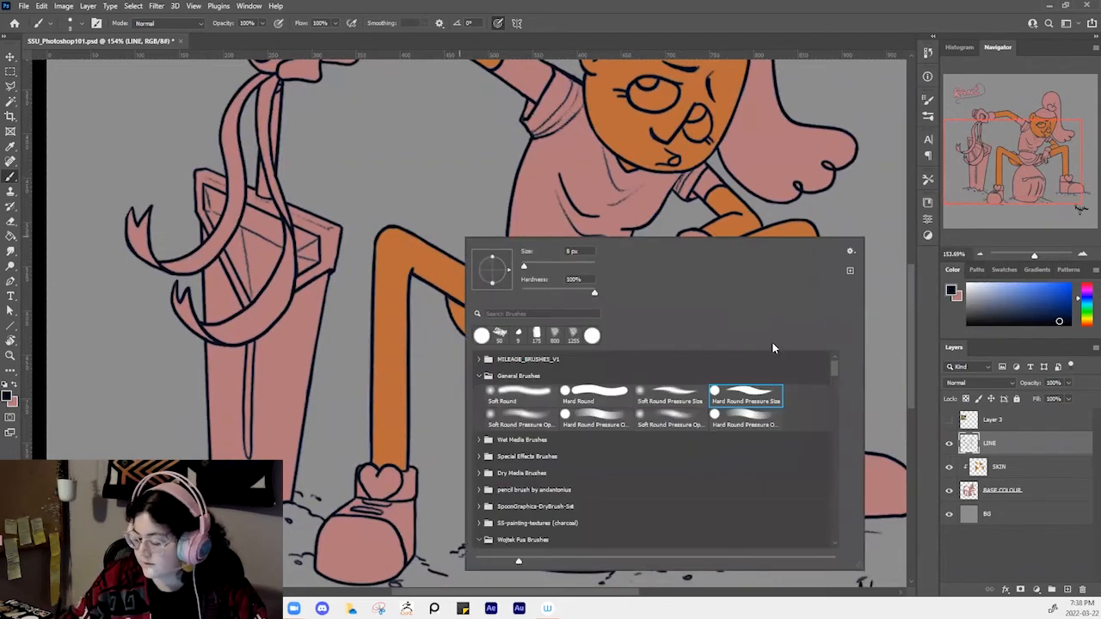
{"action": "left_click", "coordinate": [597, 393]}
{"action": "left_click", "coordinate": [445, 213]}
{"action": "left_click_drag", "start_coordinate": [478, 292], "coordinate": [519, 354]}
{"action": "key", "text": "ctrl+z"}
{"action": "key", "text": "ctrl+z"}
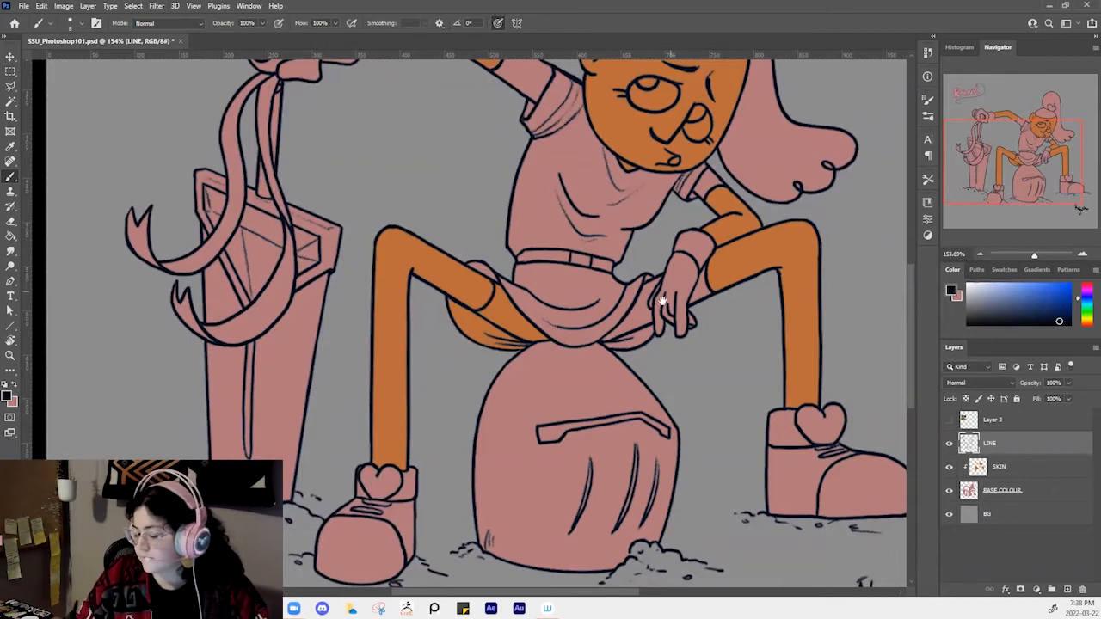
On the SKIN layer, clear the orange from the thigh area between the new hem line and the skirt
{"action": "left_click_drag", "start_coordinate": [662, 300], "coordinate": [609, 322]}
{"action": "key", "text": "ctrl+space"}
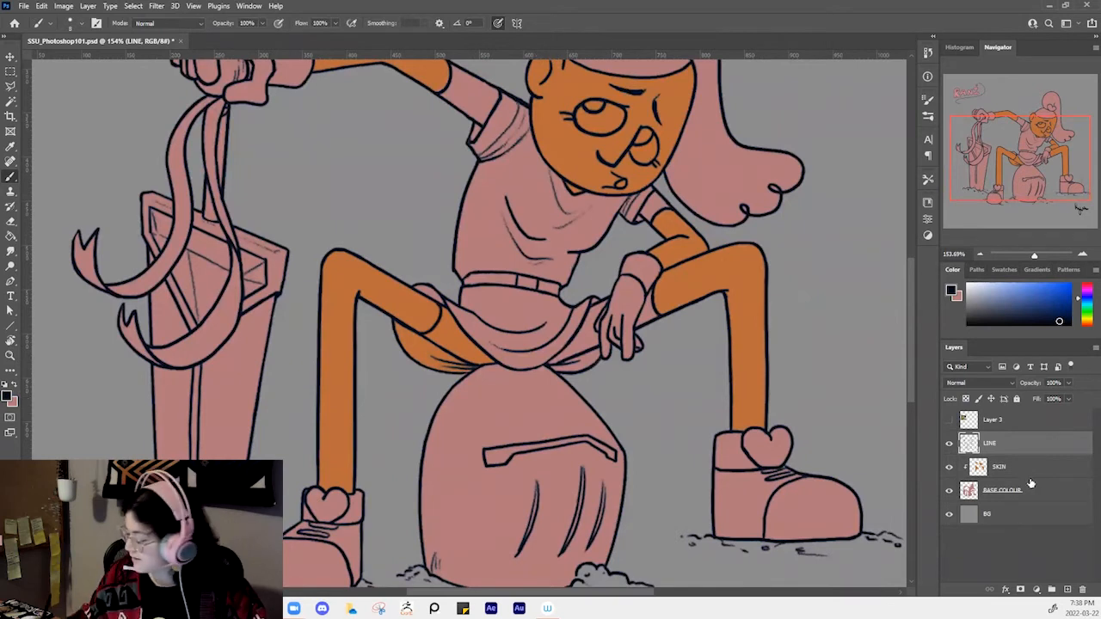
{"action": "left_click", "coordinate": [1053, 462]}
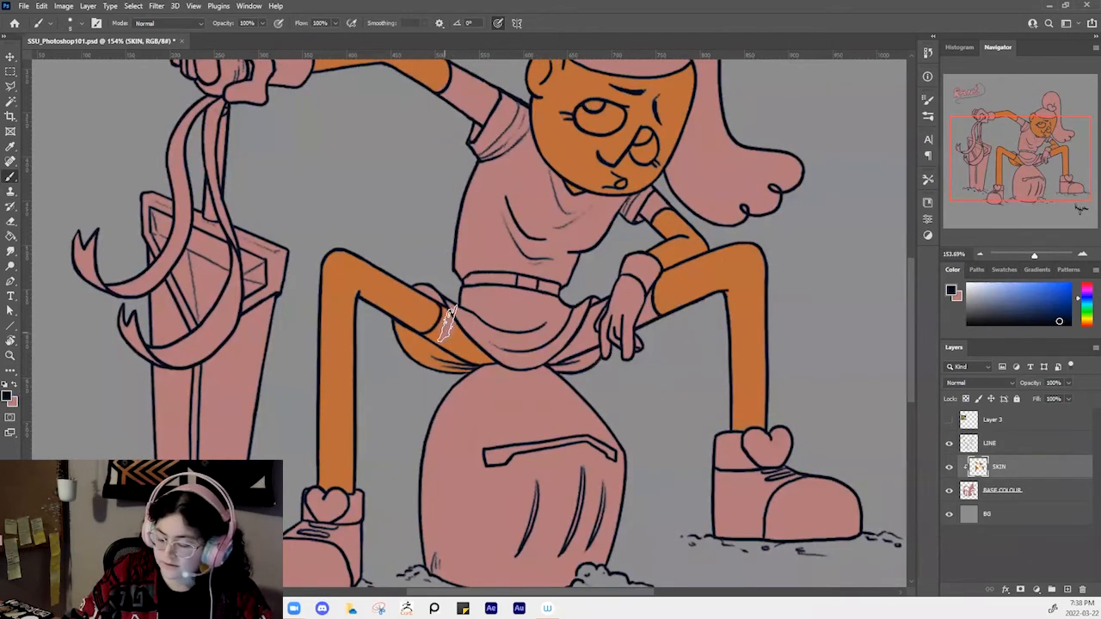
{"action": "mouse_move", "coordinate": [444, 350]}
{"action": "left_mouse_down"}
{"action": "mouse_move", "coordinate": [462, 380]}
{"action": "mouse_move", "coordinate": [436, 370]}
{"action": "mouse_move", "coordinate": [440, 358]}
{"action": "mouse_move", "coordinate": [467, 369]}
{"action": "left_mouse_up"}
{"action": "key", "text": "ctrl+space"}
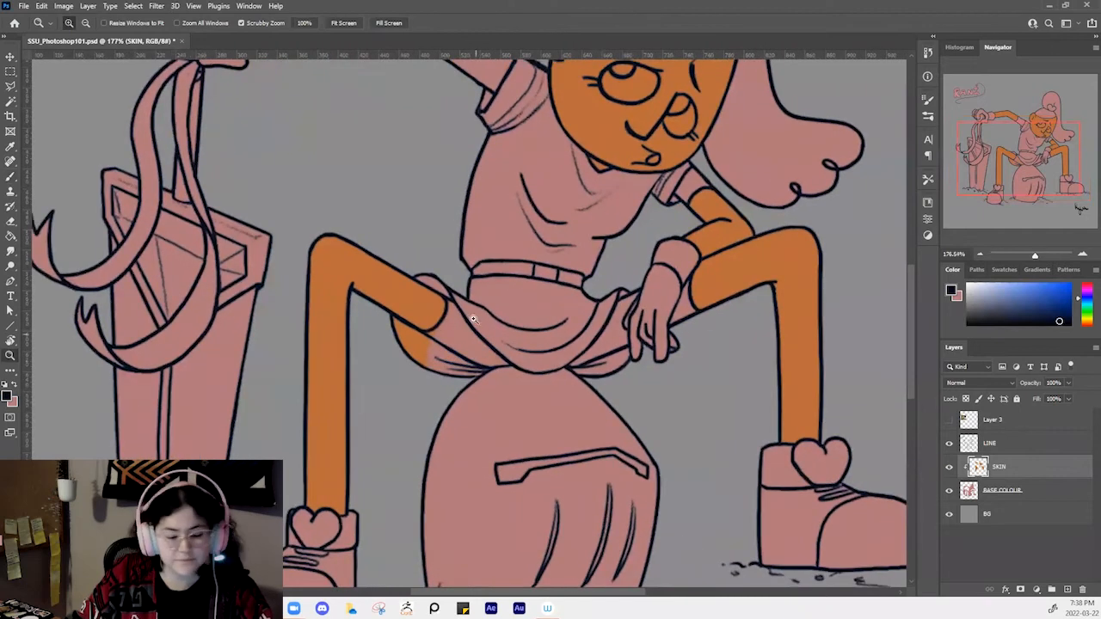
Erase the leftover orange under the thigh using a smaller Hard Round Pressure Size eraser, and save the document
{"action": "right_click", "coordinate": [418, 306]}
{"action": "left_click", "coordinate": [700, 422]}
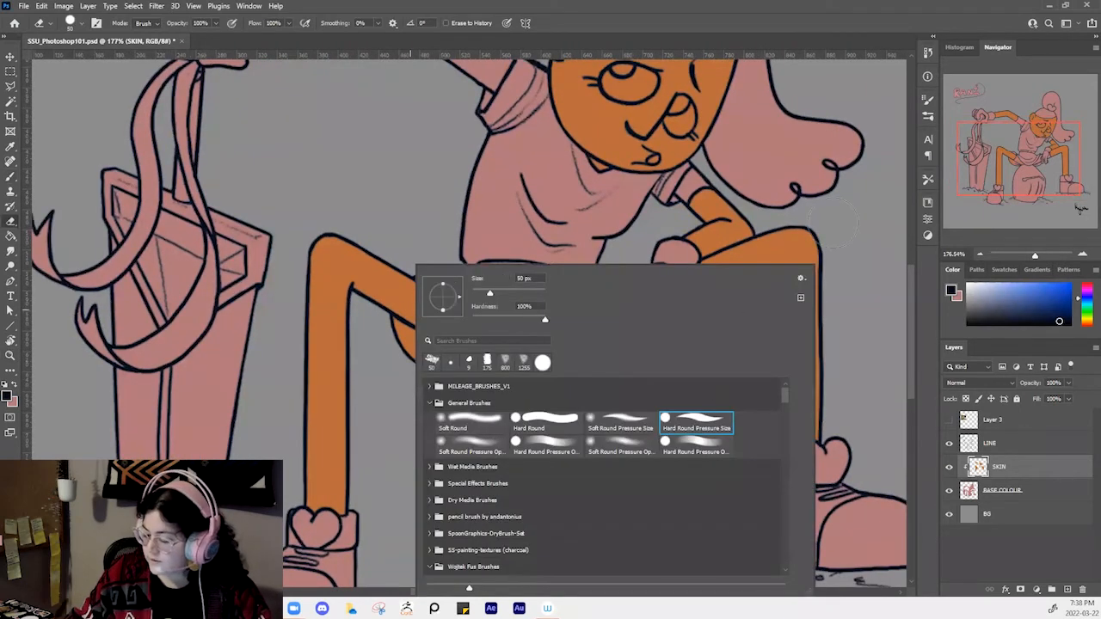
{"action": "key", "text": "Return"}
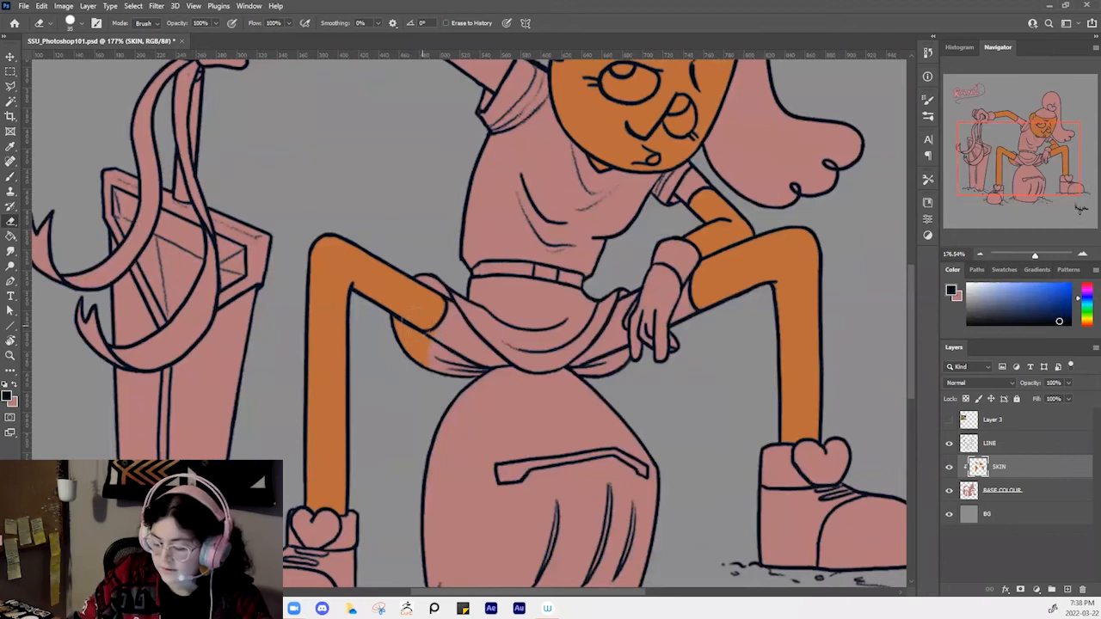
{"action": "key", "text": "bracketleft"}
{"action": "key", "text": "bracketleft"}
{"action": "key", "text": "bracketleft"}
{"action": "key", "text": "bracketleft"}
{"action": "left_click_drag", "start_coordinate": [385, 314], "coordinate": [415, 336]}
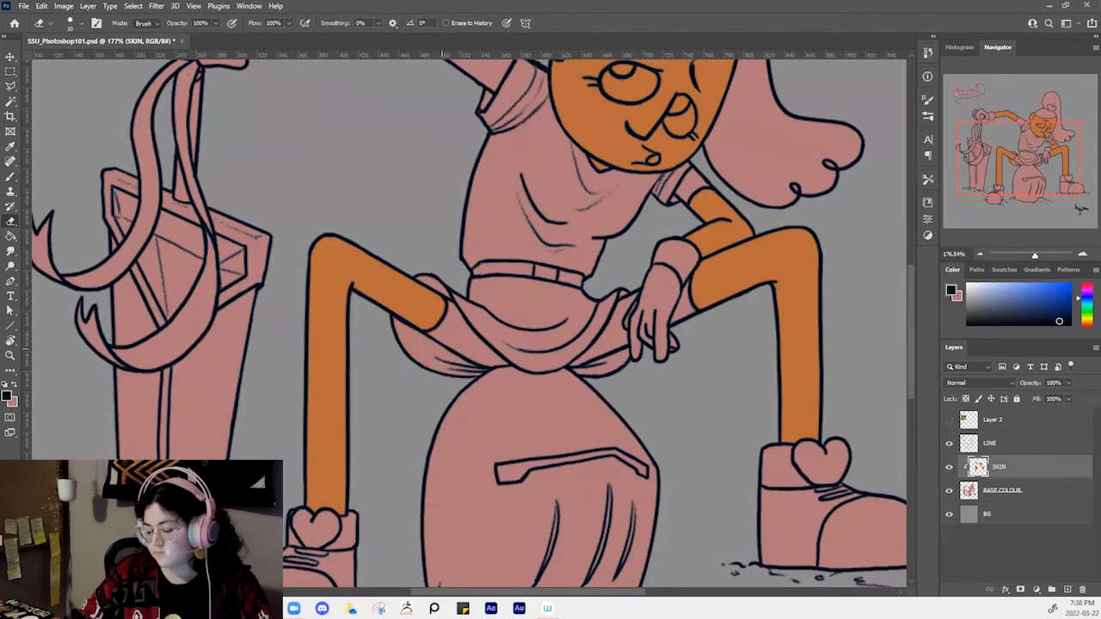
{"action": "key", "text": "z"}
{"action": "left_click_drag", "start_coordinate": [623, 346], "coordinate": [526, 335]}
{"action": "key", "text": "ctrl+s"}
Show the olive palette reference on Layer 3 and sample its dark charcoal swatch as the foreground colour
{"action": "left_click_drag", "start_coordinate": [746, 316], "coordinate": [742, 369]}
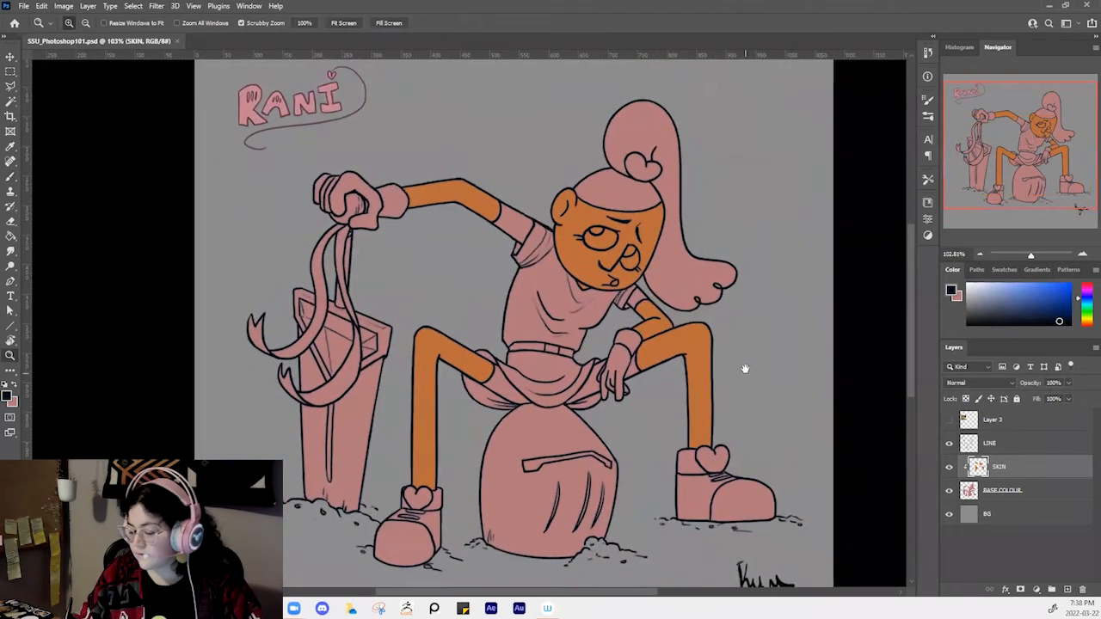
{"action": "left_click", "coordinate": [949, 420]}
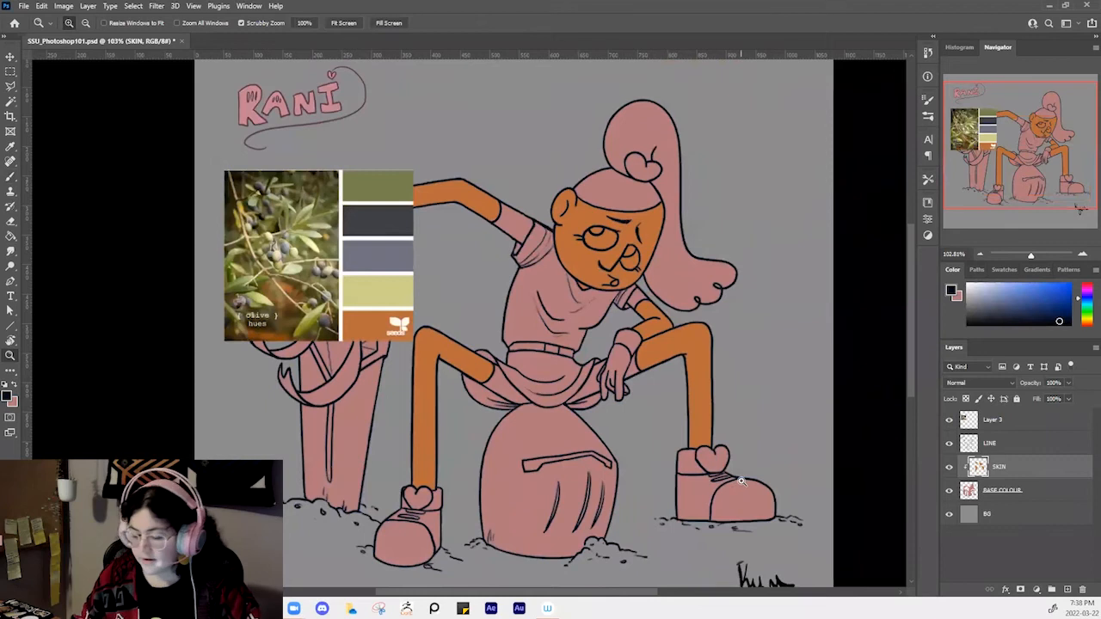
{"action": "key", "text": "i"}
{"action": "left_click", "coordinate": [398, 222]}
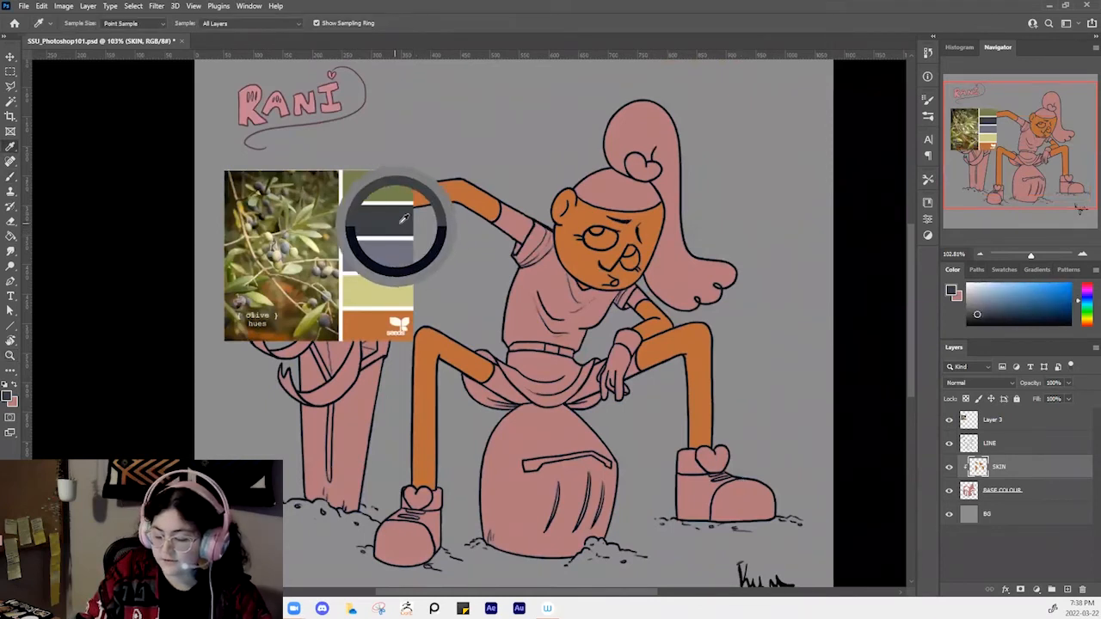
Add a new layer directly above the SKIN layer
{"action": "left_click", "coordinate": [1039, 497]}
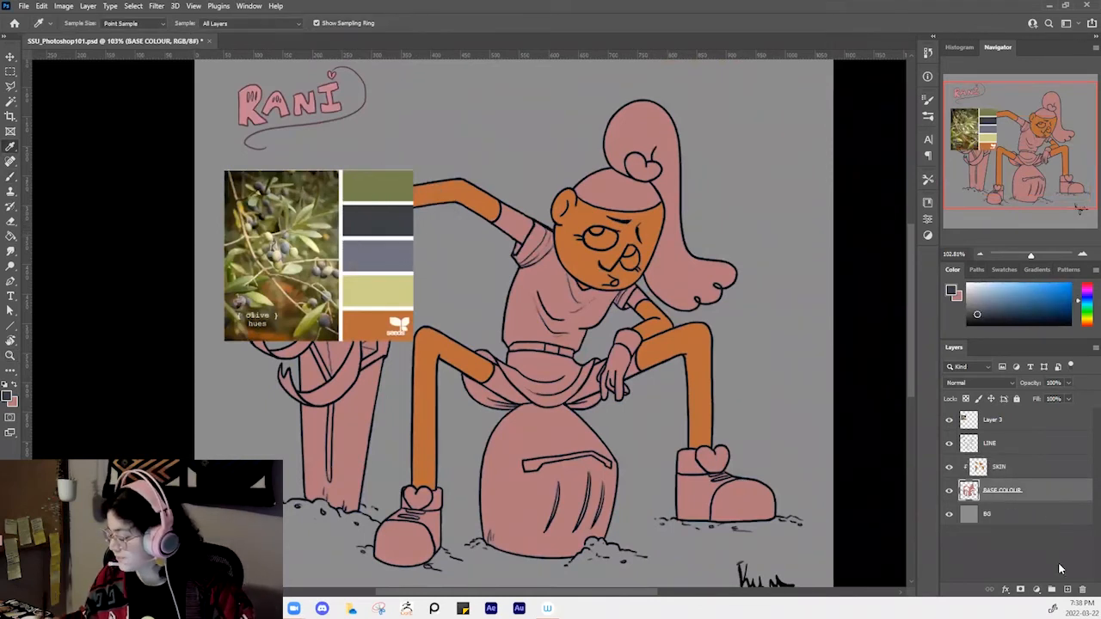
{"action": "left_click", "coordinate": [1037, 467]}
{"action": "left_click", "coordinate": [1067, 590]}
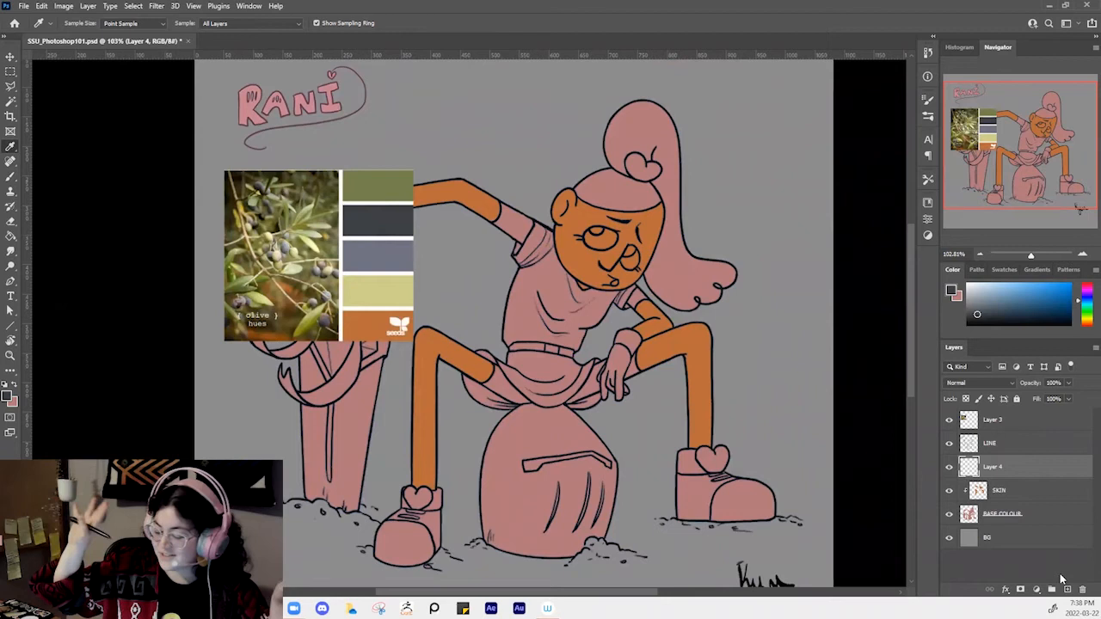
Brush charcoal over the undersleeve between the orange forearm and the shirt cuff on the raised arm
{"action": "key", "text": "b"}
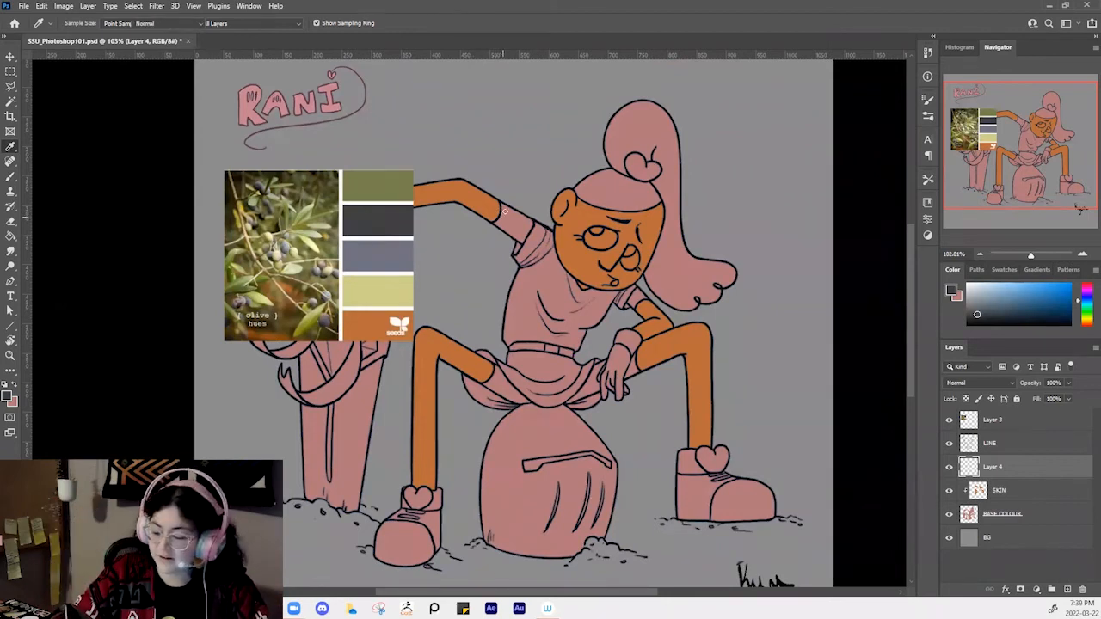
{"action": "key", "text": "z"}
{"action": "left_click_drag", "start_coordinate": [510, 210], "coordinate": [540, 206]}
{"action": "key", "text": "b"}
{"action": "mouse_move", "coordinate": [505, 239]}
{"action": "left_mouse_down"}
{"action": "mouse_move", "coordinate": [496, 202]}
{"action": "mouse_move", "coordinate": [485, 230]}
{"action": "mouse_move", "coordinate": [517, 256]}
{"action": "mouse_move", "coordinate": [532, 256]}
{"action": "mouse_move", "coordinate": [548, 230]}
{"action": "mouse_move", "coordinate": [503, 206]}
{"action": "mouse_move", "coordinate": [540, 228]}
{"action": "mouse_move", "coordinate": [519, 250]}
{"action": "mouse_move", "coordinate": [532, 225]}
{"action": "mouse_move", "coordinate": [520, 215]}
{"action": "mouse_move", "coordinate": [510, 247]}
{"action": "mouse_move", "coordinate": [518, 215]}
{"action": "mouse_move", "coordinate": [487, 243]}
{"action": "left_mouse_up"}
{"action": "left_click_drag", "start_coordinate": [785, 472], "coordinate": [688, 376]}
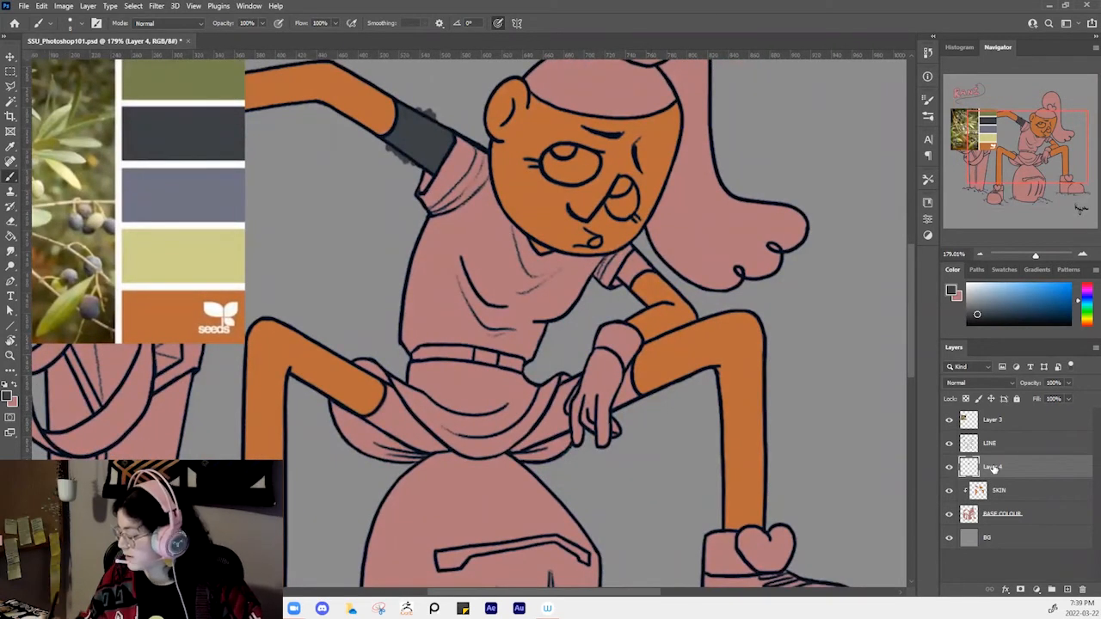
Scribble charcoal past the arm's outline and clip the new layer to the base colour
{"action": "mouse_move", "coordinate": [394, 148]}
{"action": "left_mouse_down"}
{"action": "mouse_move", "coordinate": [392, 172]}
{"action": "mouse_move", "coordinate": [405, 137]}
{"action": "left_mouse_up"}
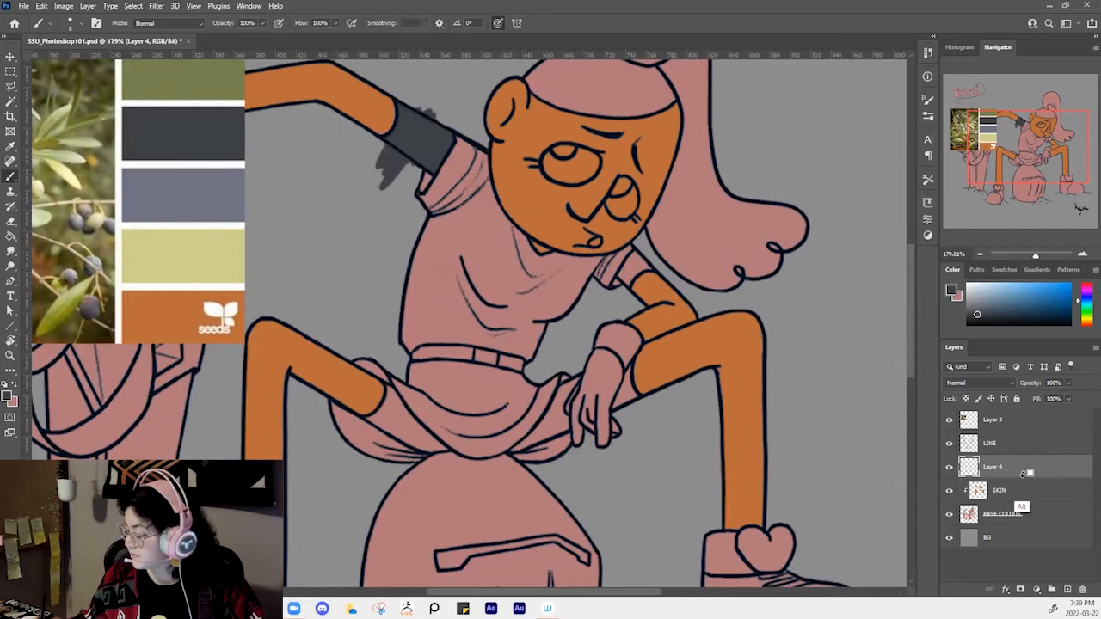
{"action": "left_click", "coordinate": [1022, 478], "text": "alt"}
{"action": "left_click_drag", "start_coordinate": [580, 239], "coordinate": [635, 275]}
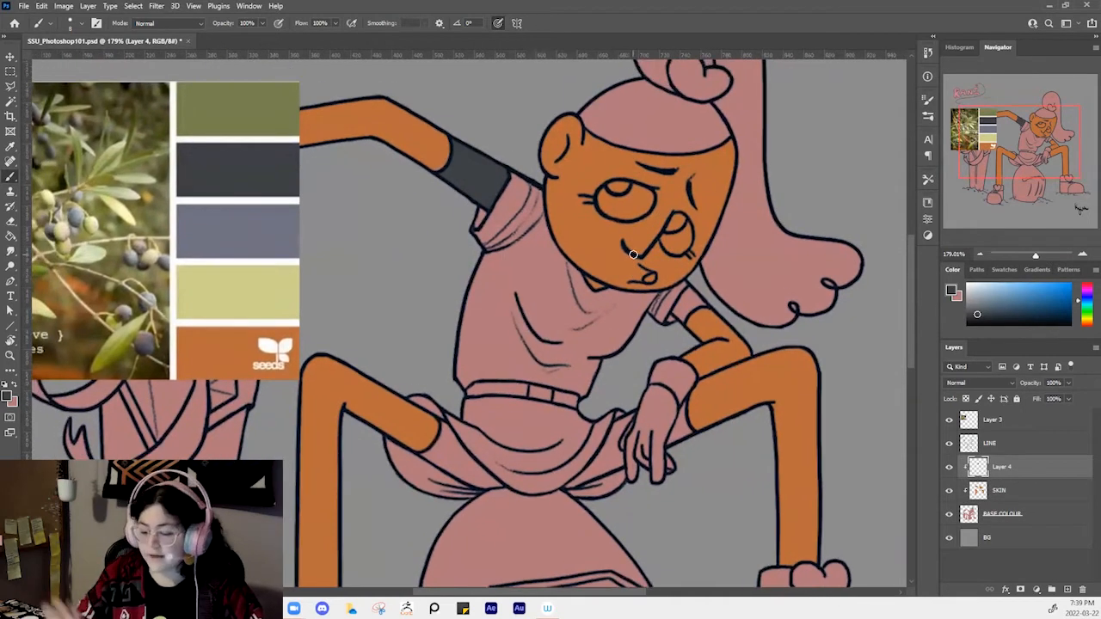
With the SKIN layer selected, sample the orange skin colour as the foreground, keeping charcoal as the background colour
{"action": "left_click", "coordinate": [1033, 490]}
{"action": "key", "text": "c"}
{"action": "key", "text": "x"}
{"action": "left_click", "coordinate": [430, 140], "text": "alt"}
{"action": "key", "text": "z"}
{"action": "mouse_move", "coordinate": [751, 439]}
{"action": "left_mouse_down"}
{"action": "mouse_move", "coordinate": [738, 428]}
{"action": "mouse_move", "coordinate": [741, 454]}
{"action": "left_mouse_up"}
{"action": "key", "text": "b"}
Rename the new clipped layer as CLOTHES
{"action": "left_click", "coordinate": [1046, 466]}
{"action": "double_click", "coordinate": [1011, 467]}
{"action": "type", "text": "clo"}
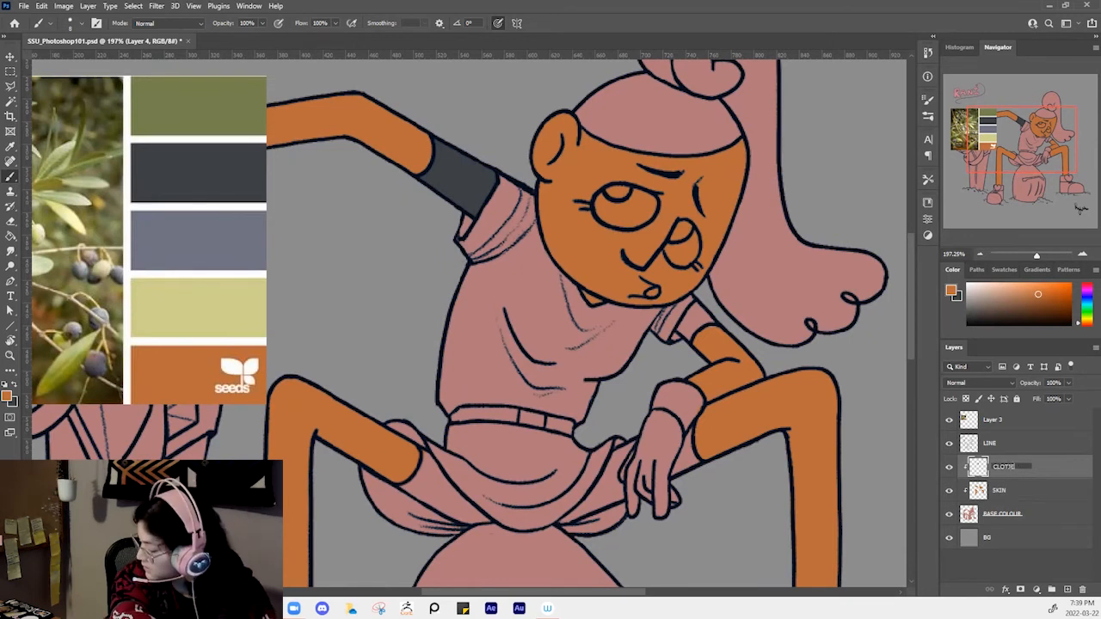
{"action": "left_click", "coordinate": [1014, 465]}
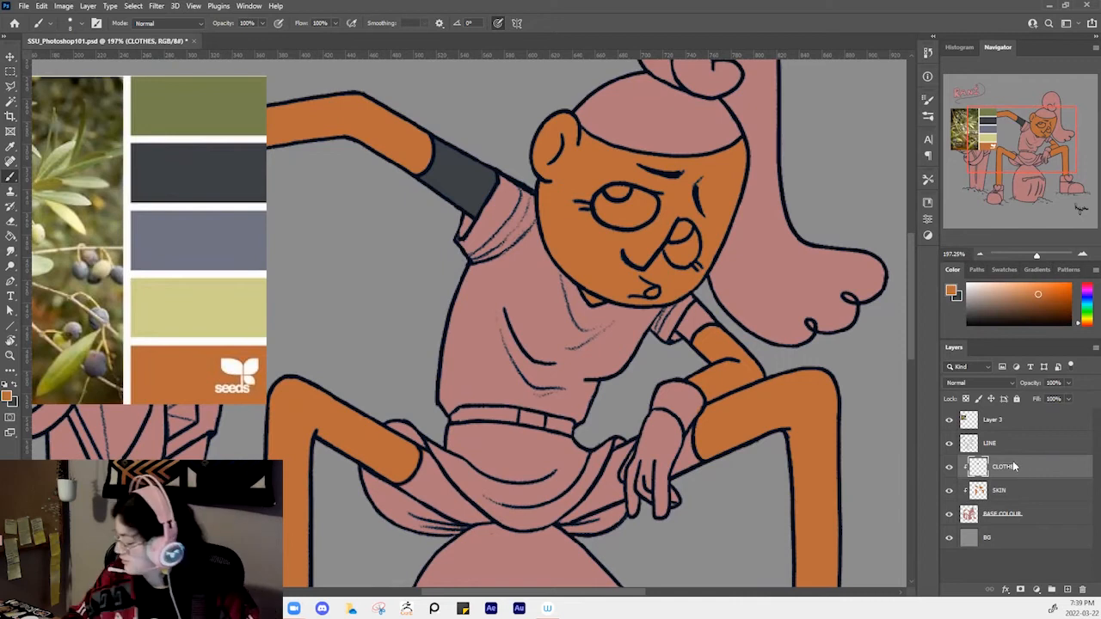
Make charcoal the foreground colour and lasso the undersleeve on the bent arm and the shorts areas on both thighs
{"action": "mouse_move", "coordinate": [687, 342]}
{"action": "left_mouse_down"}
{"action": "mouse_move", "coordinate": [710, 301]}
{"action": "mouse_move", "coordinate": [677, 334]}
{"action": "left_mouse_up"}
{"action": "key", "text": "z"}
{"action": "key", "text": "b"}
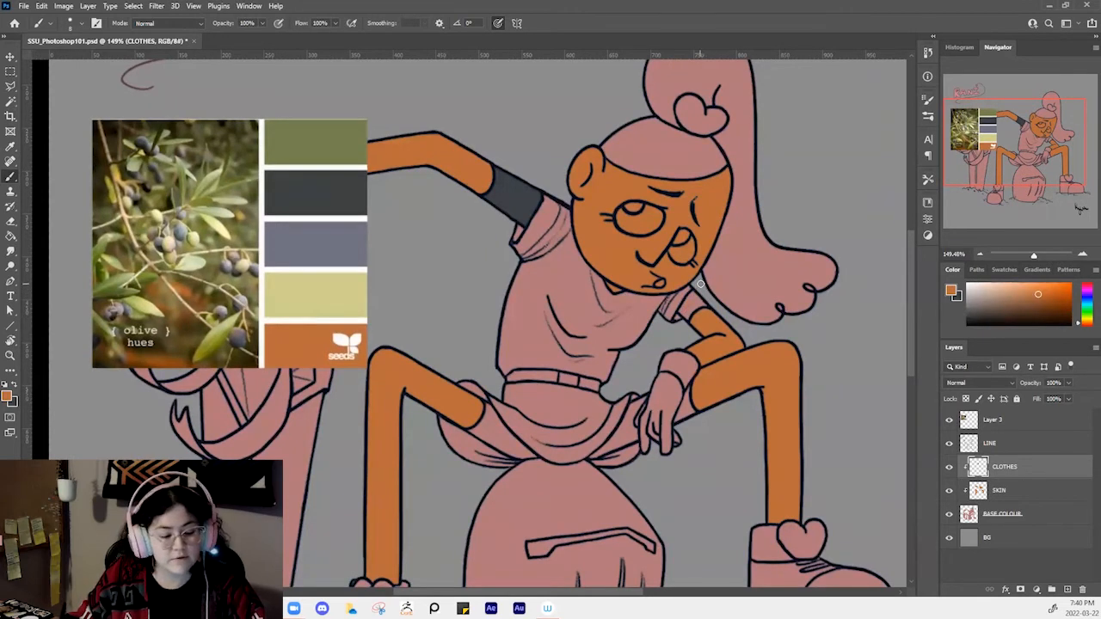
{"action": "key", "text": "x"}
{"action": "key", "text": "l"}
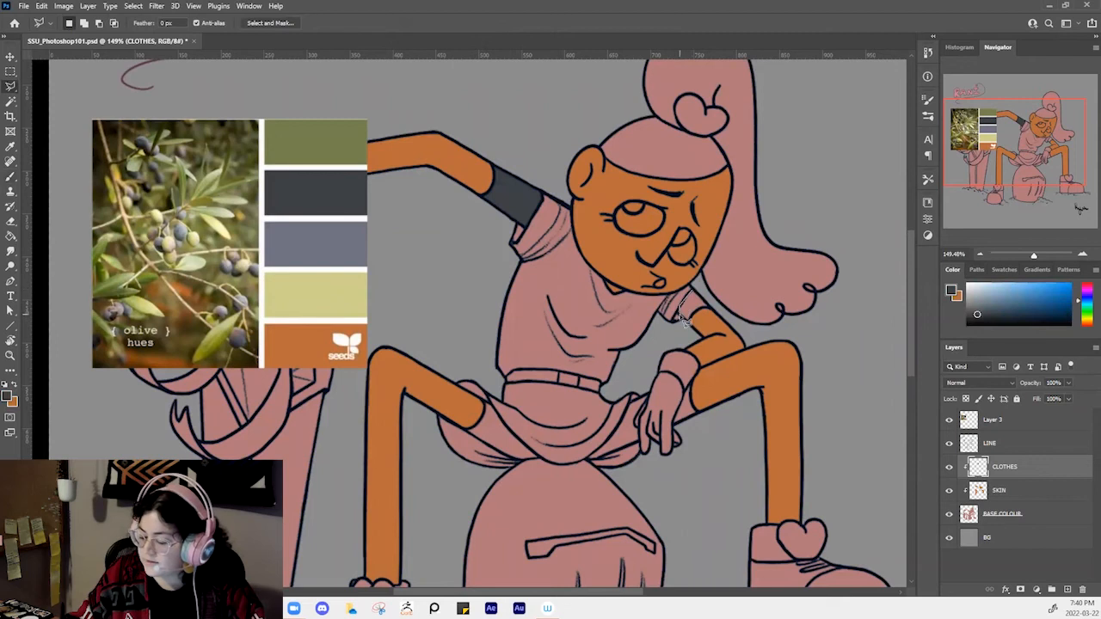
{"action": "mouse_move", "coordinate": [688, 321]}
{"action": "left_mouse_down"}
{"action": "mouse_move", "coordinate": [717, 310]}
{"action": "mouse_move", "coordinate": [698, 289]}
{"action": "left_mouse_up"}
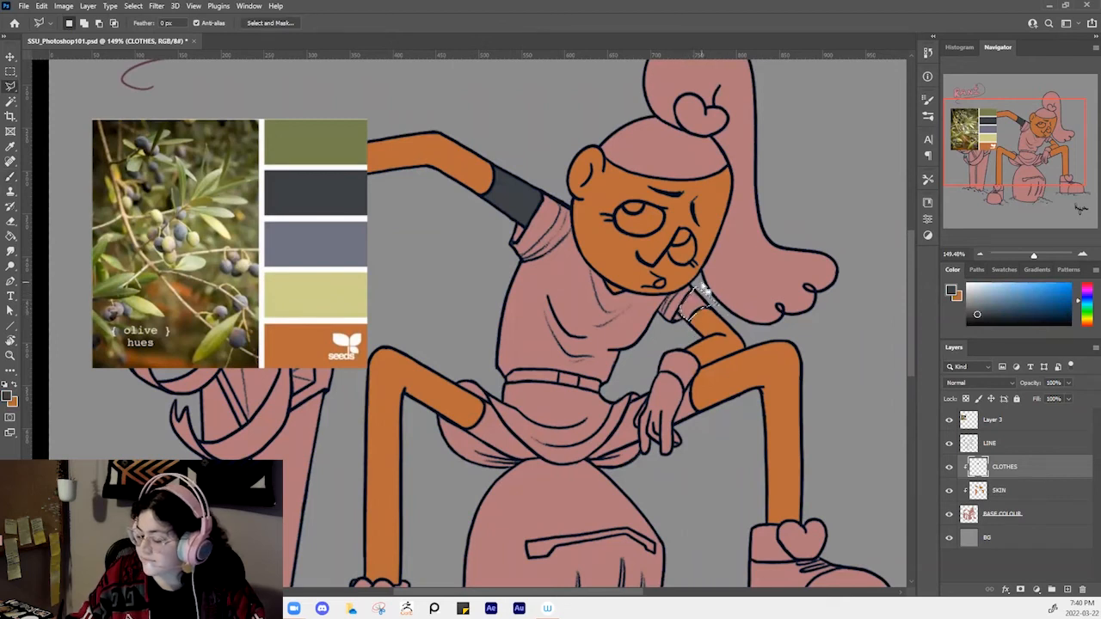
{"action": "mouse_move", "coordinate": [692, 385]}
{"action": "left_mouse_down"}
{"action": "mouse_move", "coordinate": [704, 420]}
{"action": "mouse_move", "coordinate": [695, 437]}
{"action": "mouse_move", "coordinate": [678, 425]}
{"action": "mouse_move", "coordinate": [691, 385]}
{"action": "mouse_move", "coordinate": [776, 332]}
{"action": "mouse_move", "coordinate": [719, 338]}
{"action": "mouse_move", "coordinate": [722, 380]}
{"action": "mouse_move", "coordinate": [675, 394]}
{"action": "mouse_move", "coordinate": [736, 324]}
{"action": "left_mouse_up"}
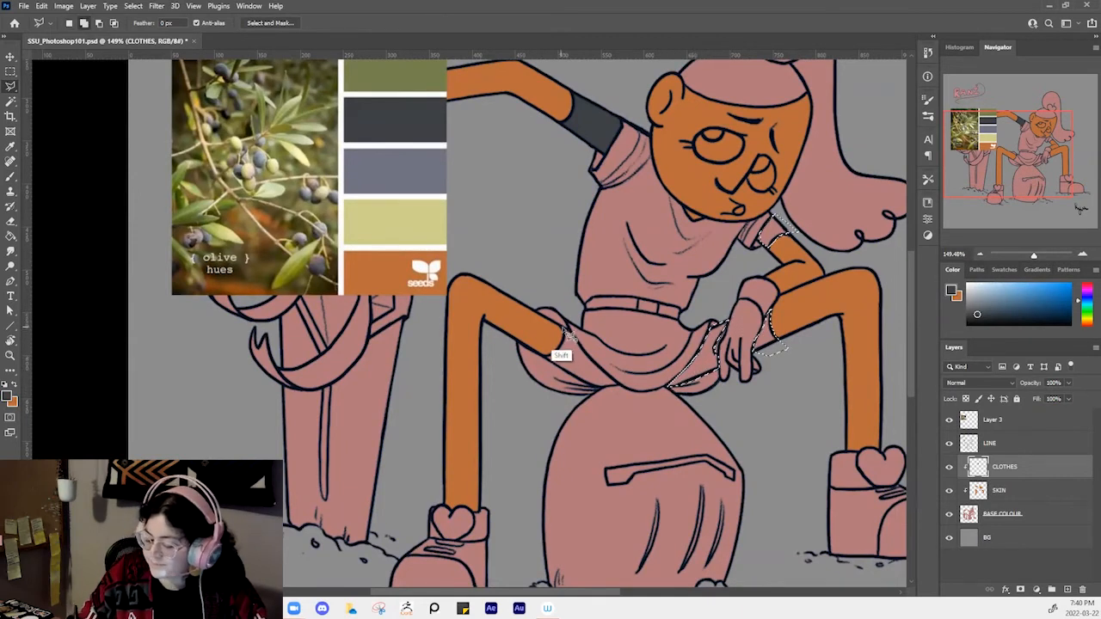
{"action": "mouse_move", "coordinate": [566, 328]}
{"action": "left_mouse_down"}
{"action": "mouse_move", "coordinate": [587, 357]}
{"action": "mouse_move", "coordinate": [611, 360]}
{"action": "mouse_move", "coordinate": [600, 370]}
{"action": "mouse_move", "coordinate": [628, 392]}
{"action": "mouse_move", "coordinate": [591, 388]}
{"action": "mouse_move", "coordinate": [544, 357]}
{"action": "mouse_move", "coordinate": [570, 328]}
{"action": "left_mouse_up"}
{"action": "left_click_drag", "start_coordinate": [650, 335], "coordinate": [562, 370]}
Fill the selected undersleeve and shorts areas with charcoal on the CLOTHES layer, save the document and deselect
{"action": "key", "text": "g"}
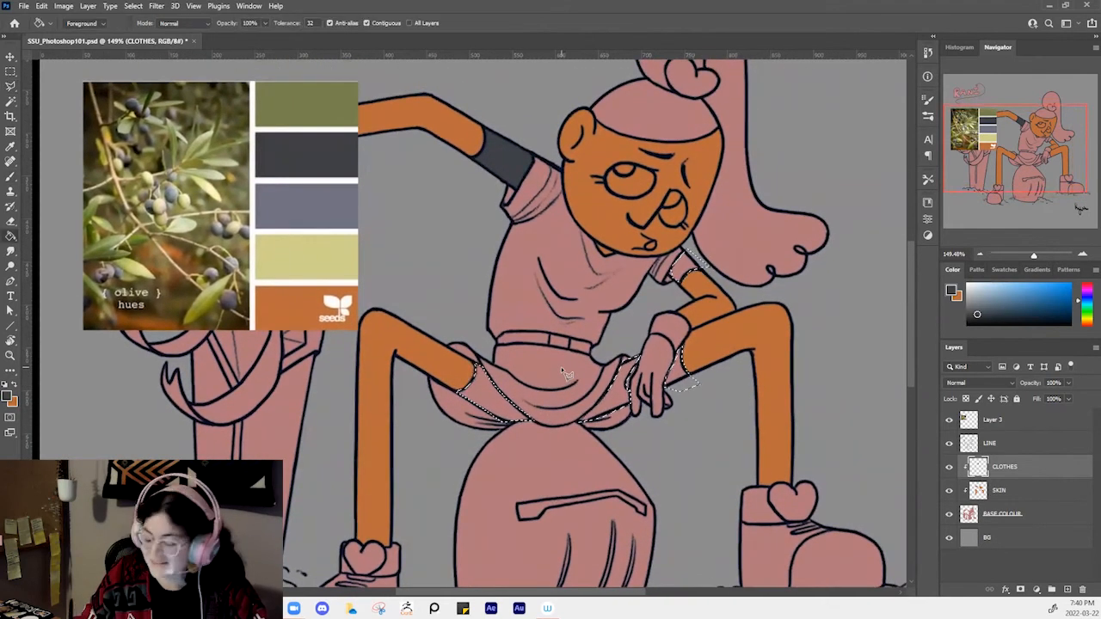
{"action": "left_click", "coordinate": [480, 371]}
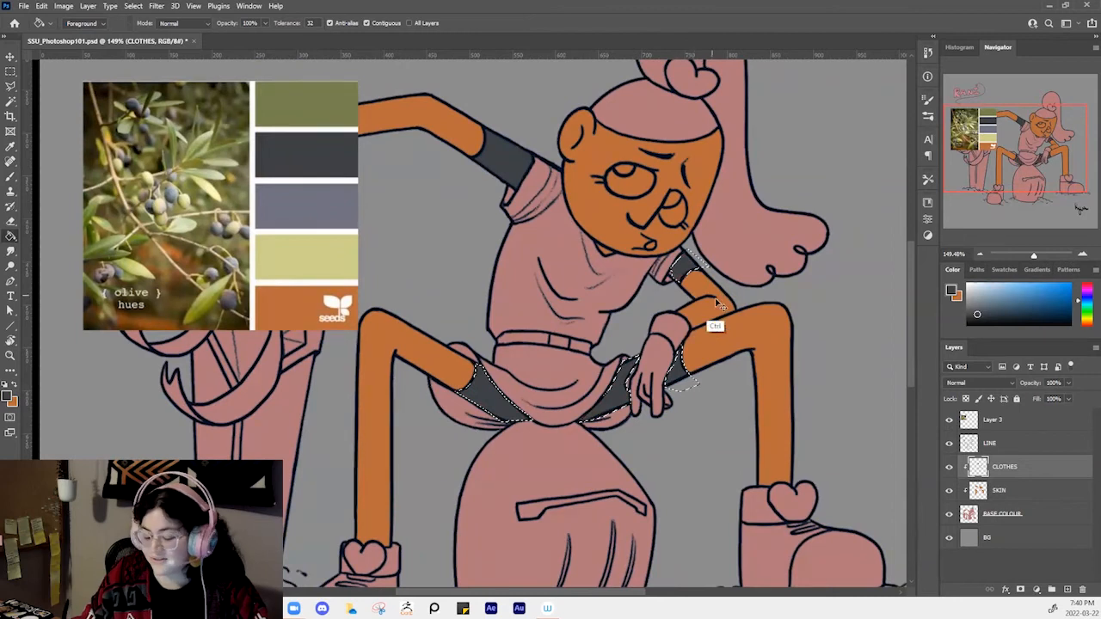
{"action": "left_click_drag", "start_coordinate": [689, 395], "coordinate": [741, 342]}
{"action": "key", "text": "ctrl+s"}
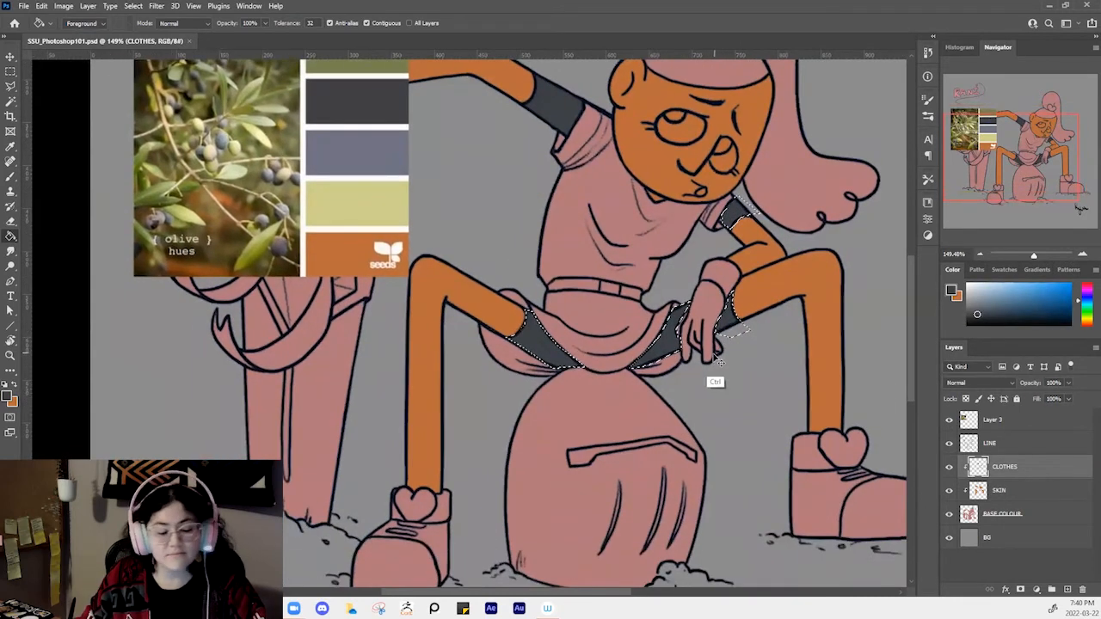
{"action": "key", "text": "ctrl+d"}
Review the whole illustration with the palette reference on Layer 3 hidden and shown
{"action": "key", "text": "z"}
{"action": "left_click_drag", "start_coordinate": [706, 382], "coordinate": [664, 353]}
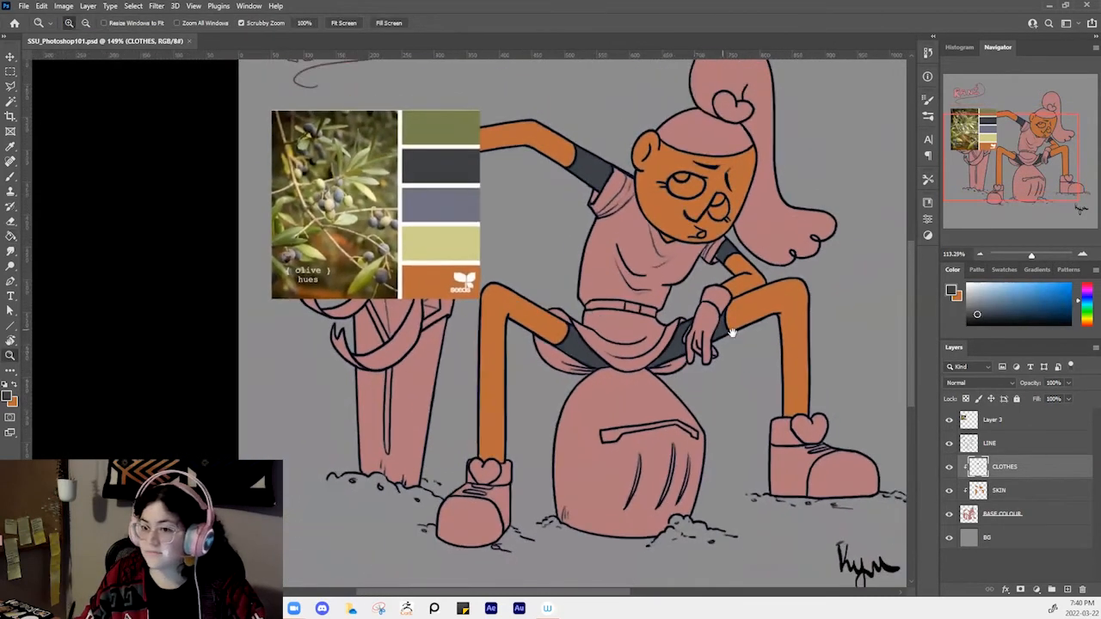
{"action": "left_click_drag", "start_coordinate": [729, 361], "coordinate": [670, 399]}
{"action": "left_click", "coordinate": [948, 420]}
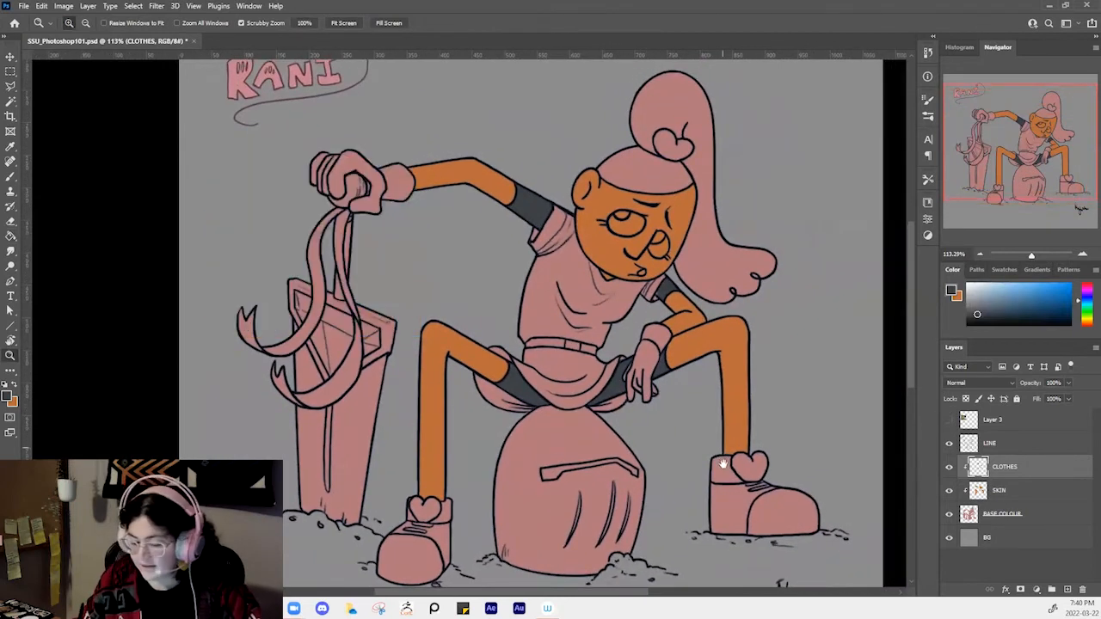
{"action": "scroll", "coordinate": [723, 461], "scroll_direction": "up", "scroll_amount": 1}
{"action": "left_click", "coordinate": [950, 419]}
{"action": "left_click", "coordinate": [949, 419]}
{"action": "left_click", "coordinate": [950, 420]}
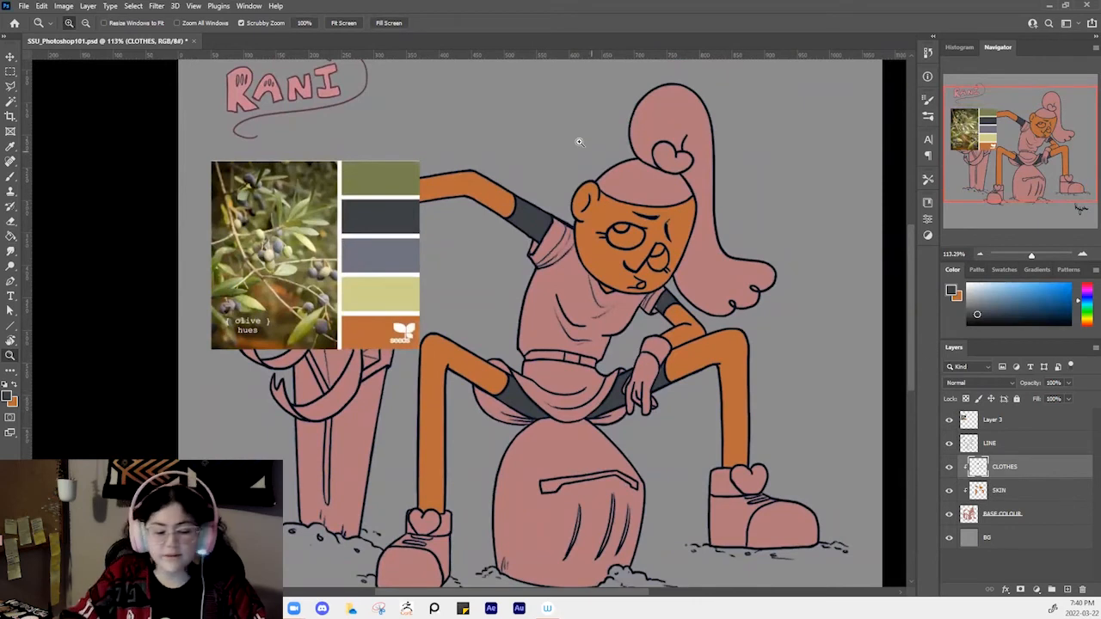
Sample the palette's olive green swatch and lasso the T-shirt along the sleeves, belt and face outline
{"action": "key", "text": "i"}
{"action": "left_click", "coordinate": [393, 178]}
{"action": "mouse_move", "coordinate": [612, 290]}
{"action": "left_mouse_down"}
{"action": "mouse_move", "coordinate": [668, 304]}
{"action": "mouse_move", "coordinate": [614, 299]}
{"action": "left_mouse_up"}
{"action": "key", "text": "l"}
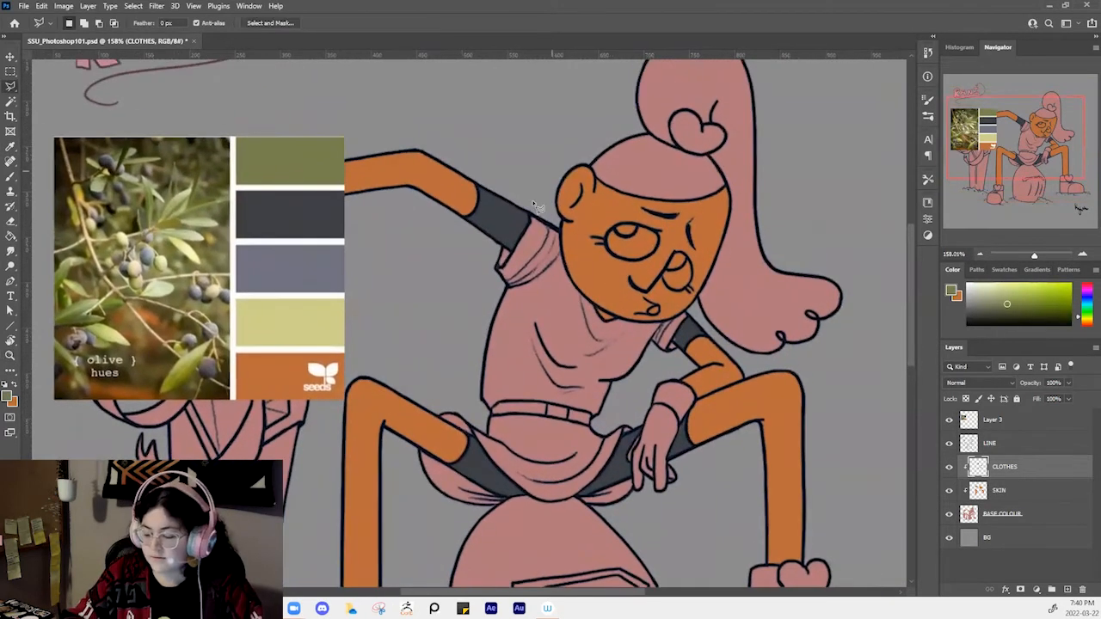
{"action": "left_click", "coordinate": [529, 209]}
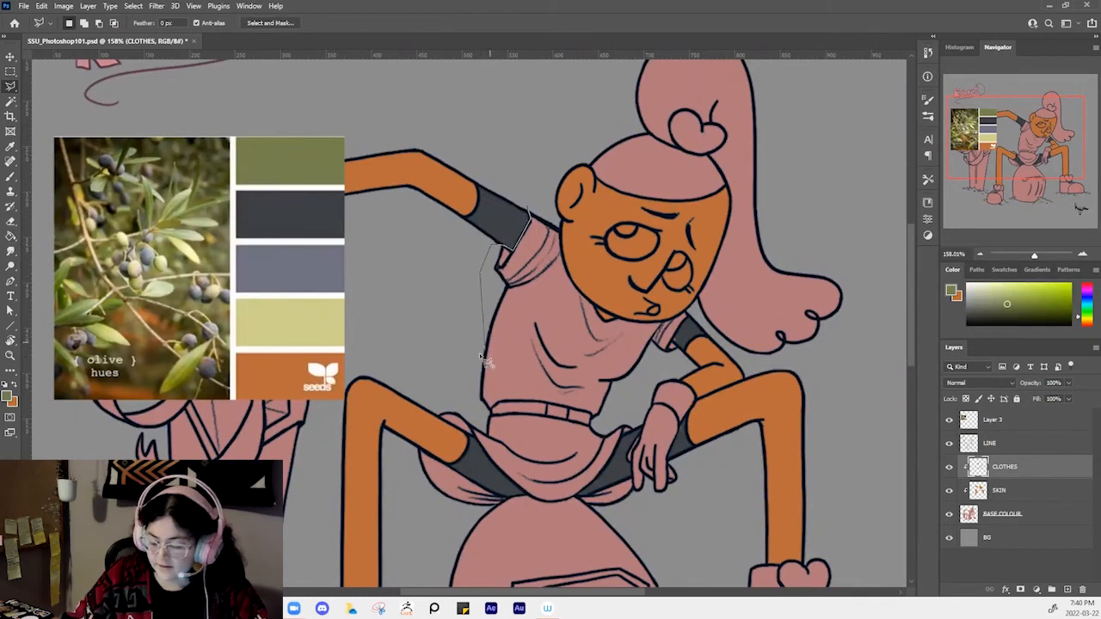
{"action": "left_click", "coordinate": [492, 407]}
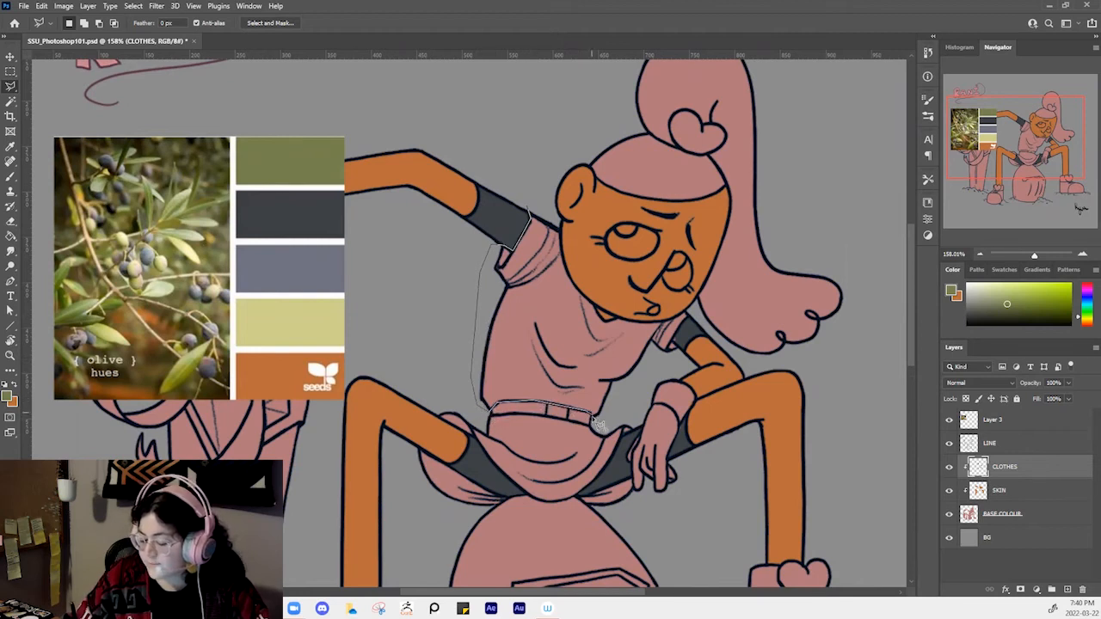
{"action": "left_click", "coordinate": [673, 343]}
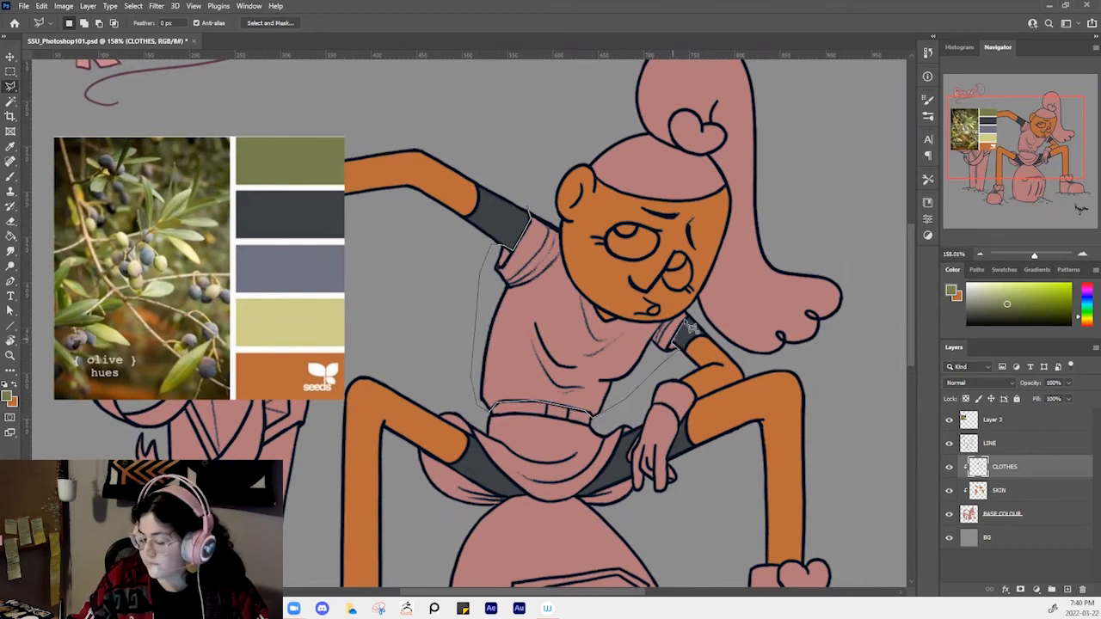
{"action": "left_click", "coordinate": [691, 317]}
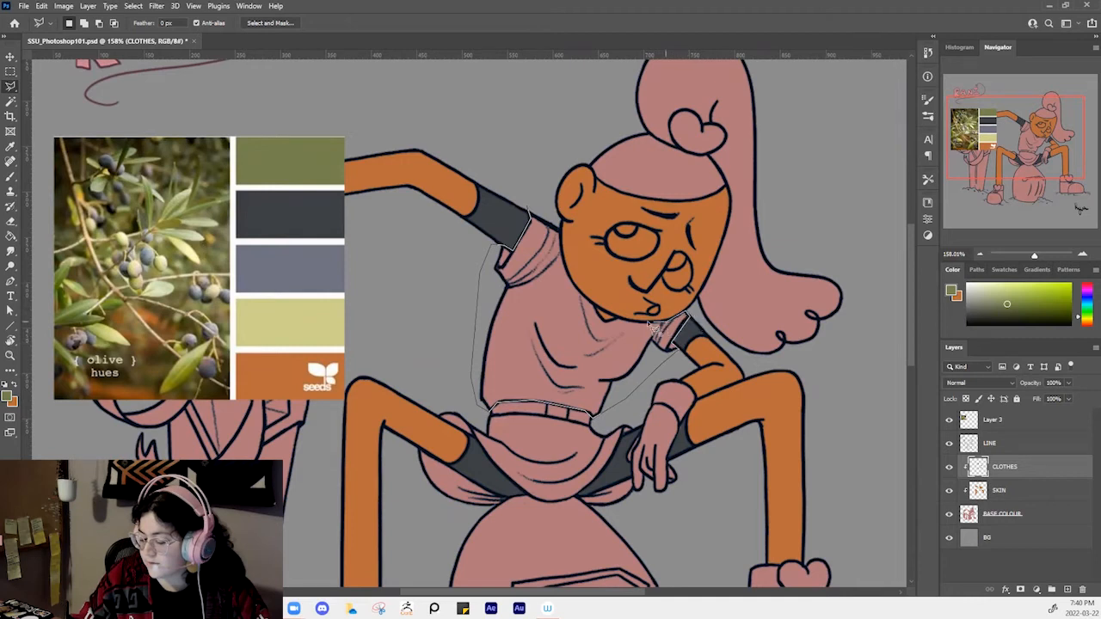
{"action": "left_click", "coordinate": [585, 297]}
{"action": "left_click", "coordinate": [565, 262]}
{"action": "left_click", "coordinate": [560, 224]}
{"action": "left_click", "coordinate": [528, 207]}
Fill the selected T-shirt area with olive green on the CLOTHES layer and deselect
{"action": "key", "text": "g"}
{"action": "left_click", "coordinate": [584, 319]}
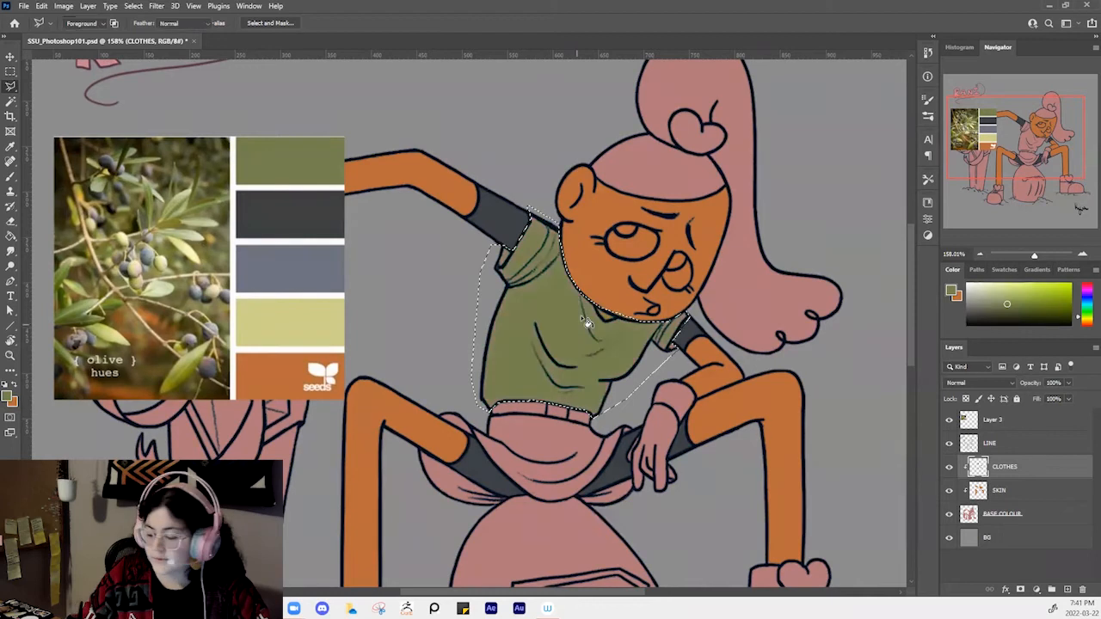
{"action": "key", "text": "ctrl+d"}
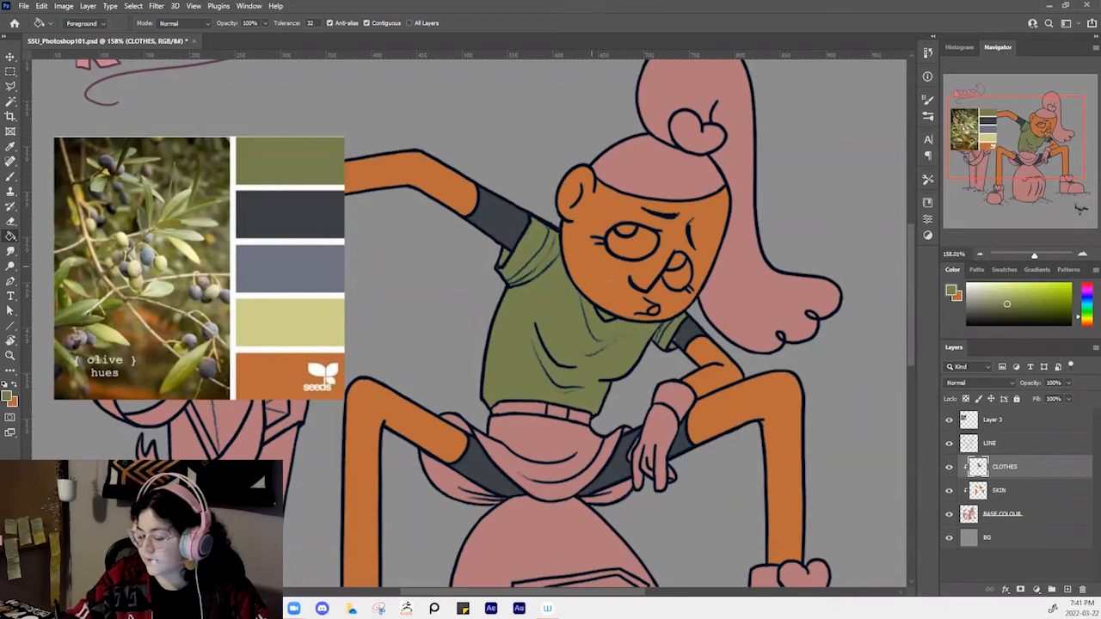
{"action": "right_click", "coordinate": [608, 250]}
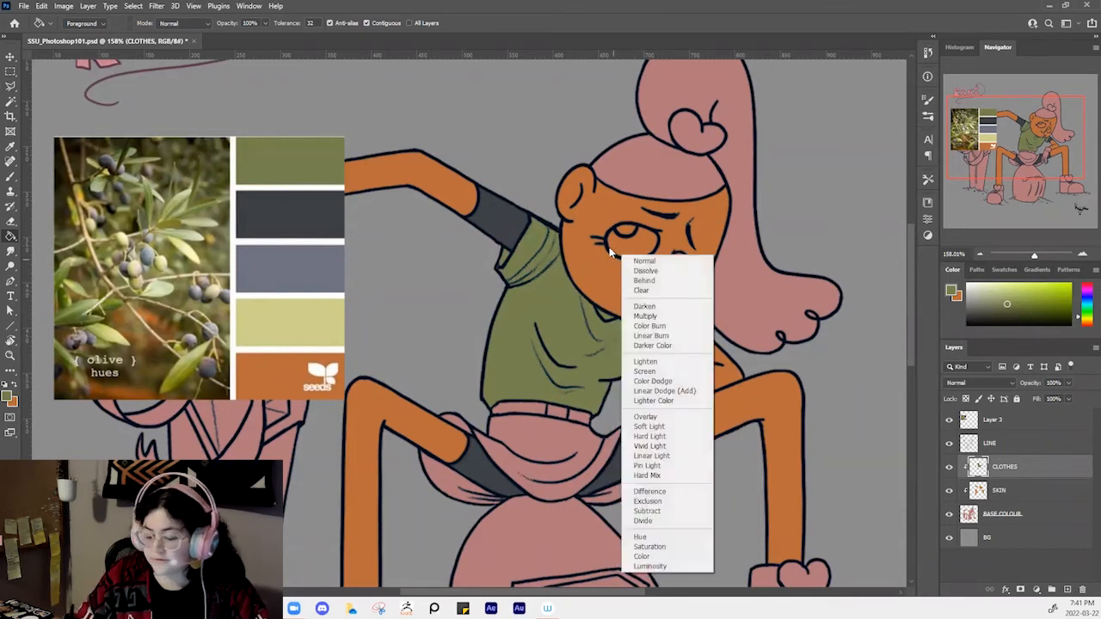
{"action": "key", "text": "Escape"}
{"action": "key", "text": "b"}
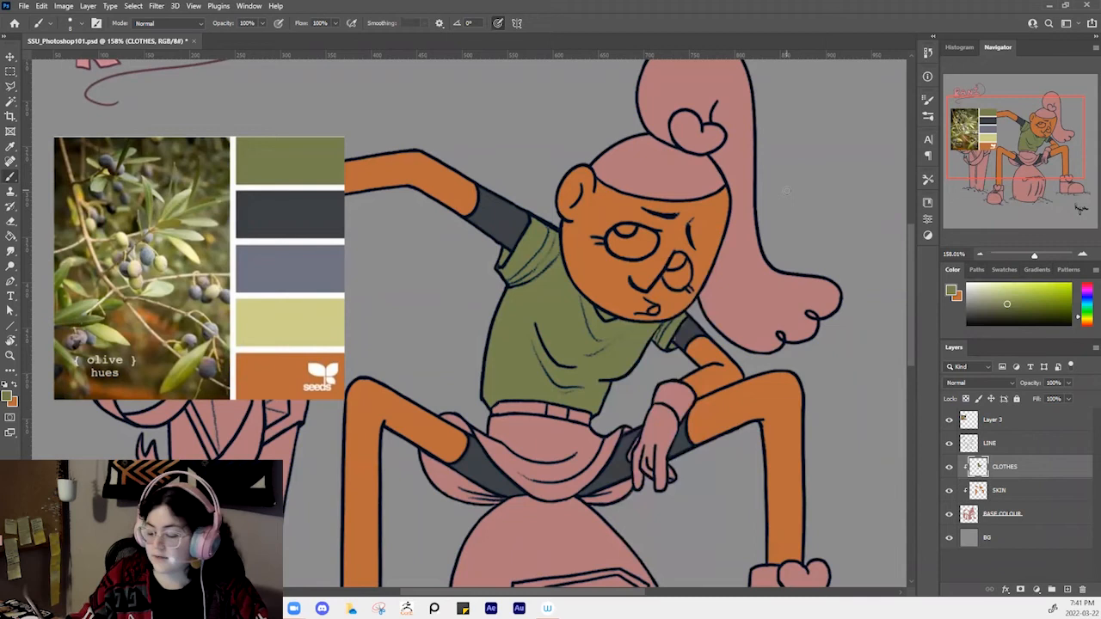
{"action": "left_click_drag", "start_coordinate": [608, 270], "coordinate": [598, 291]}
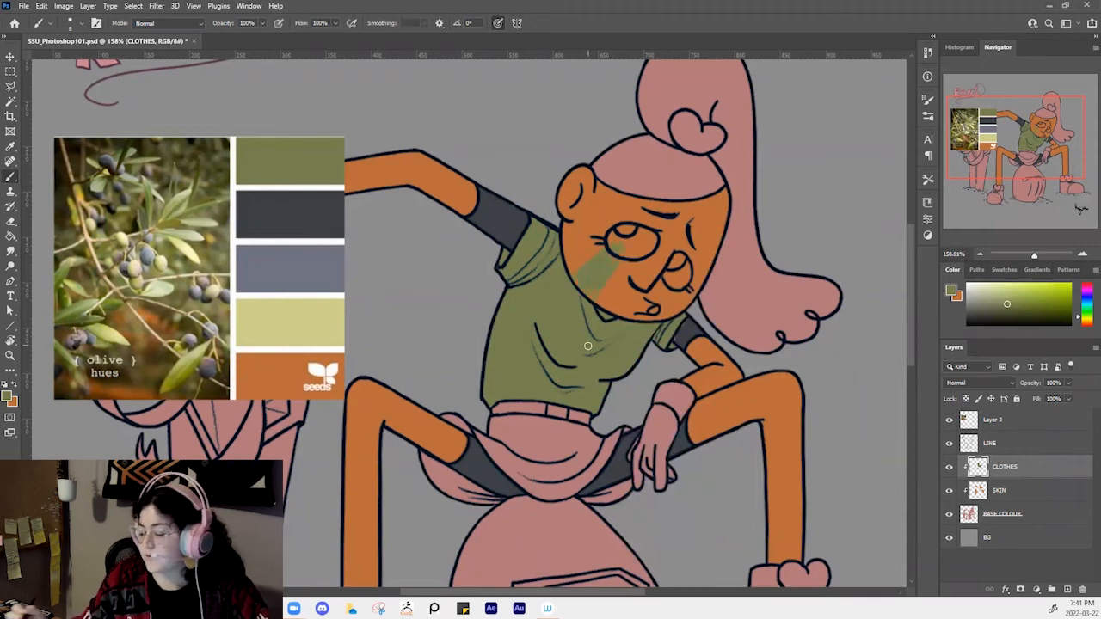
{"action": "left_click_drag", "start_coordinate": [851, 356], "coordinate": [747, 341]}
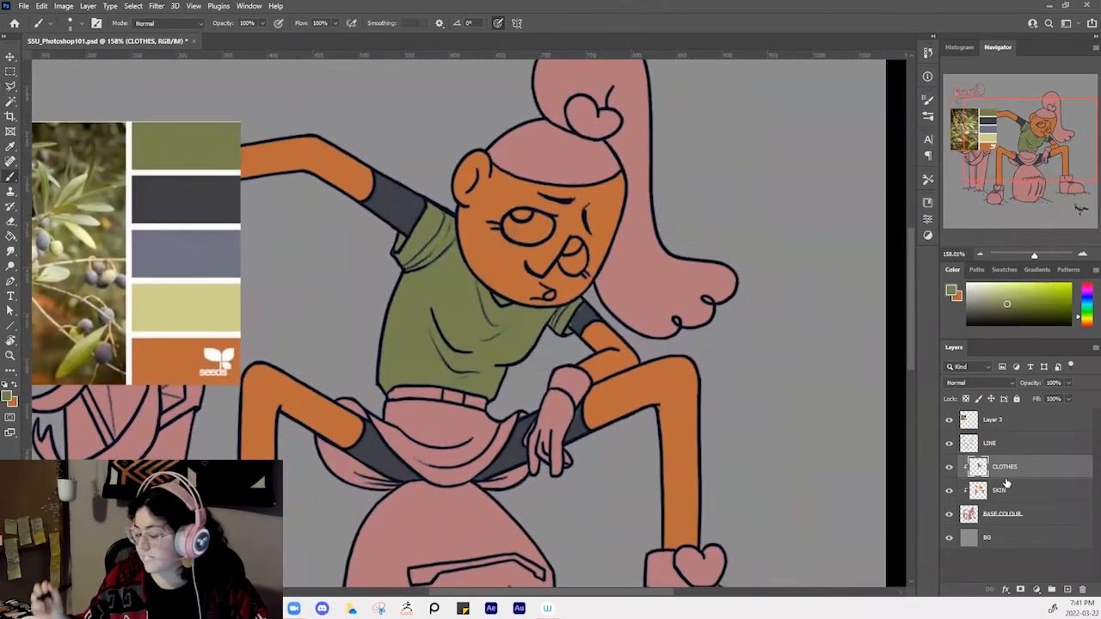
{"action": "left_click_drag", "start_coordinate": [746, 382], "coordinate": [812, 368]}
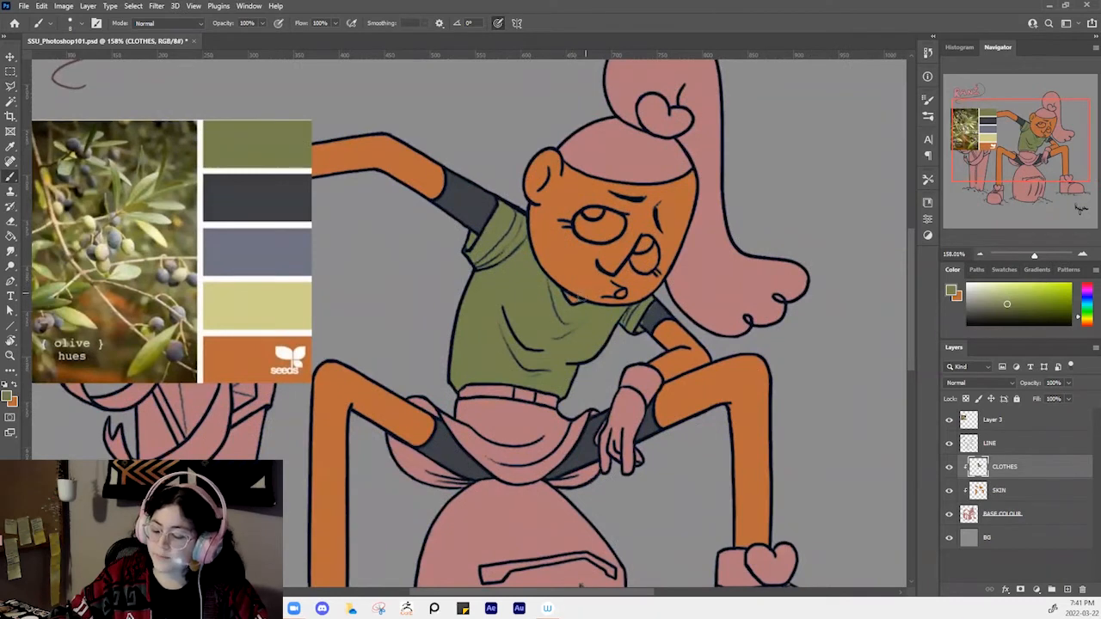
{"action": "left_click_drag", "start_coordinate": [656, 323], "coordinate": [652, 309]}
{"action": "scroll", "coordinate": [679, 341], "scroll_direction": "up", "scroll_amount": 4}
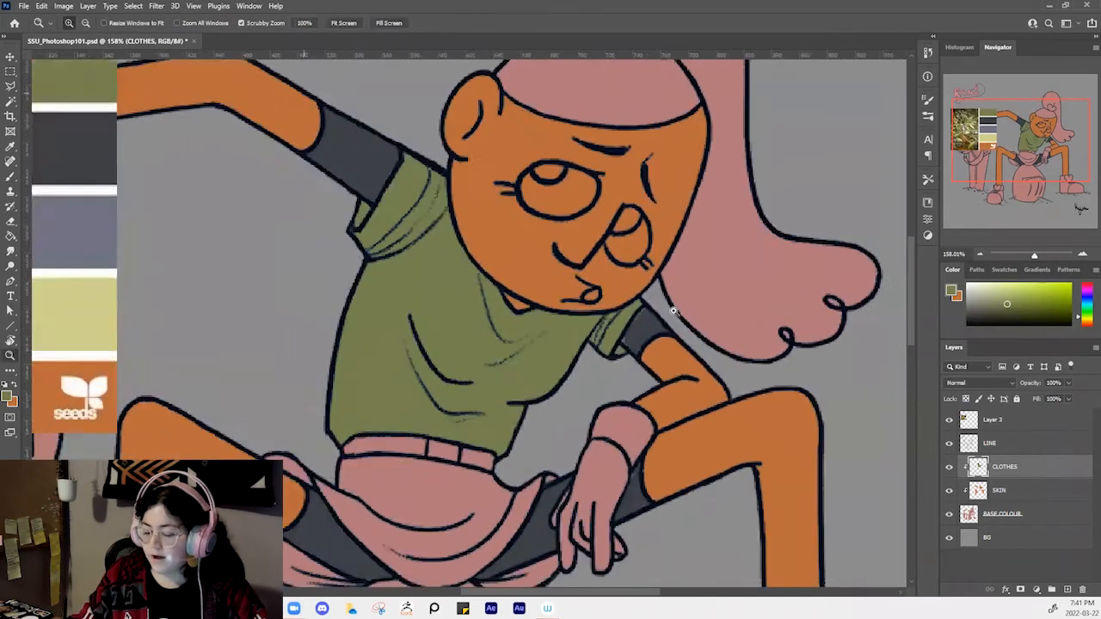
Sample the undersleeve's charcoal and the skin's orange on the bent arm
{"action": "left_click", "coordinate": [641, 302]}
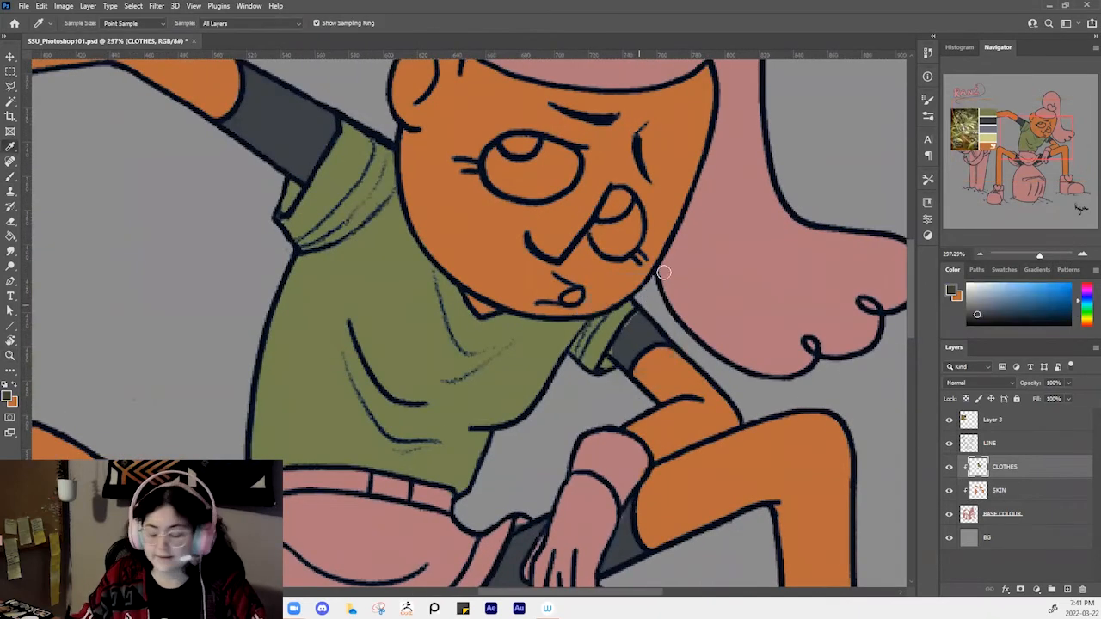
{"action": "key", "text": "b"}
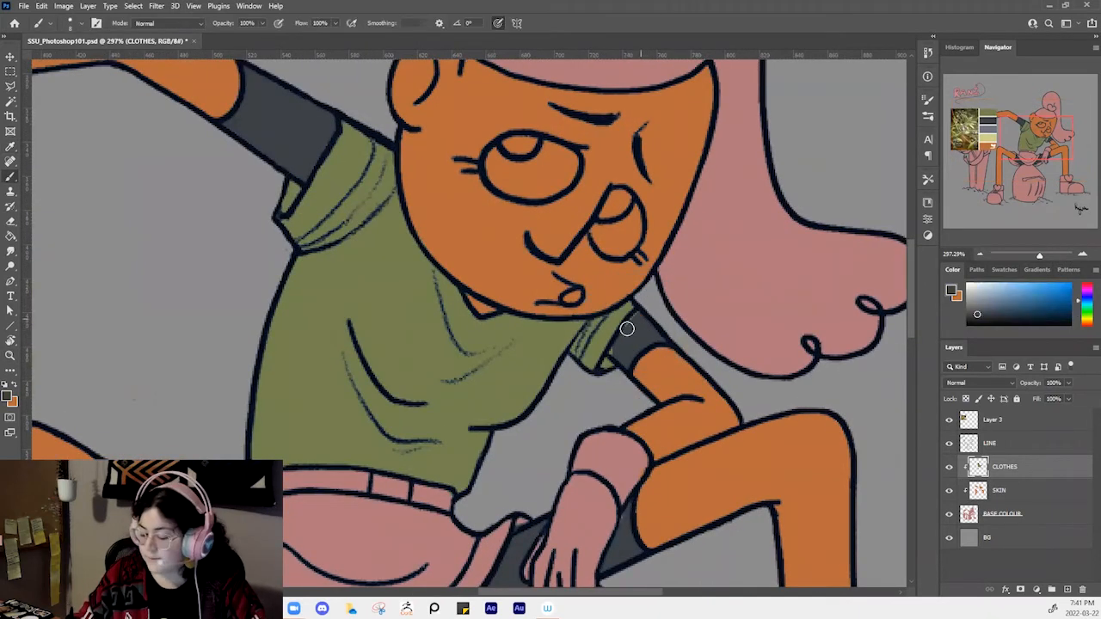
{"action": "left_click", "coordinate": [660, 361], "text": "alt"}
{"action": "left_click", "coordinate": [663, 359], "text": "alt"}
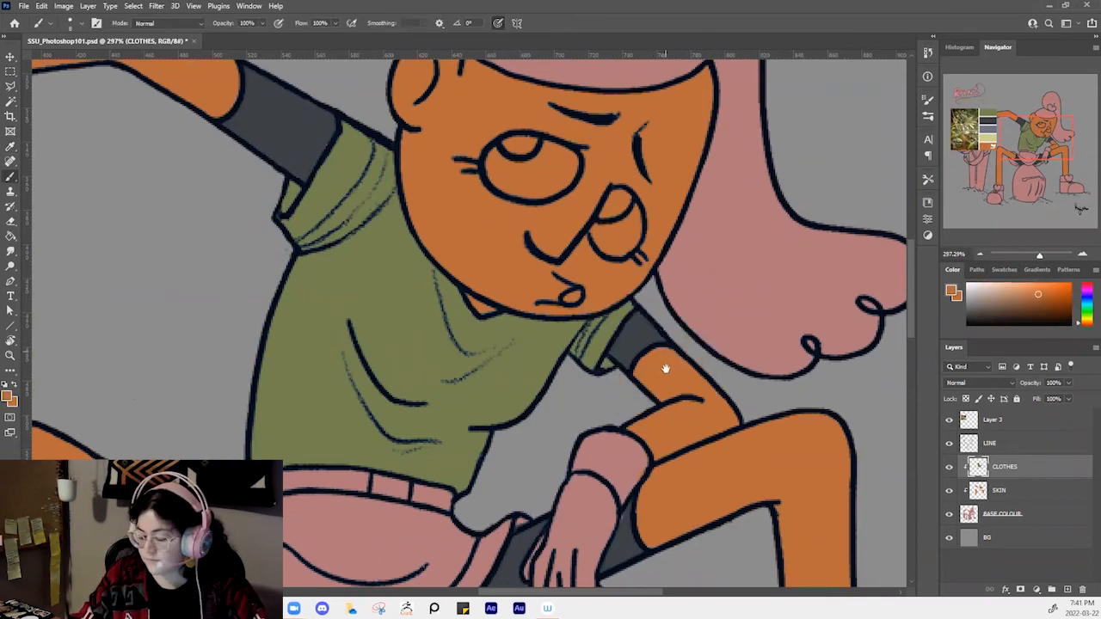
{"action": "left_click_drag", "start_coordinate": [665, 368], "coordinate": [727, 325]}
{"action": "key", "text": "z"}
{"action": "mouse_move", "coordinate": [699, 383]}
{"action": "left_mouse_down"}
{"action": "mouse_move", "coordinate": [663, 369]}
{"action": "mouse_move", "coordinate": [602, 370]}
{"action": "mouse_move", "coordinate": [705, 363]}
{"action": "left_mouse_up"}
Sample the T-shirt's olive green and brush it over the small skirt flap above the raised thigh
{"action": "key", "text": "i"}
{"action": "left_click", "coordinate": [625, 316]}
{"action": "key", "text": "b"}
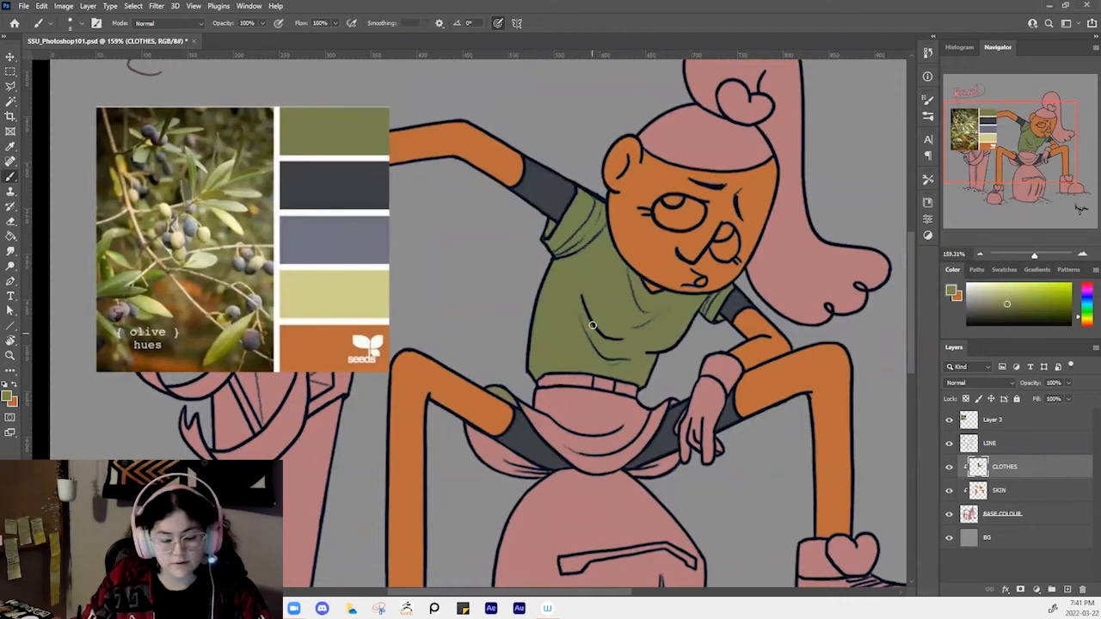
Lasso the skirt front below the belt and the flap under the resting hand, fill them with olive green and deselect
{"action": "key", "text": "l"}
{"action": "left_click", "coordinate": [535, 388]}
{"action": "left_click", "coordinate": [592, 391]}
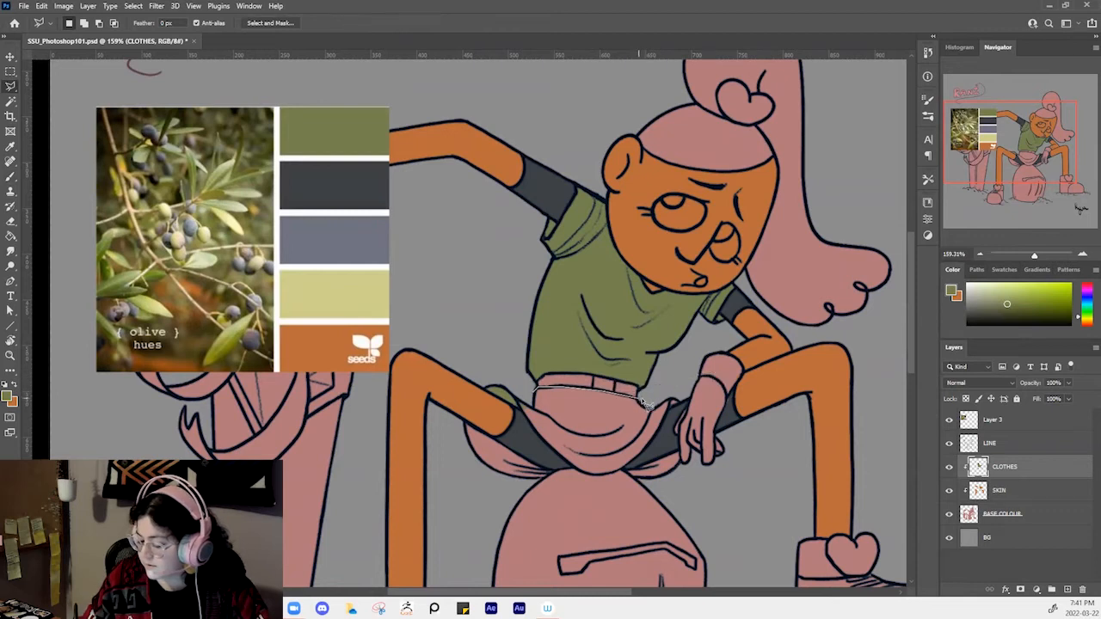
{"action": "left_click", "coordinate": [680, 397]}
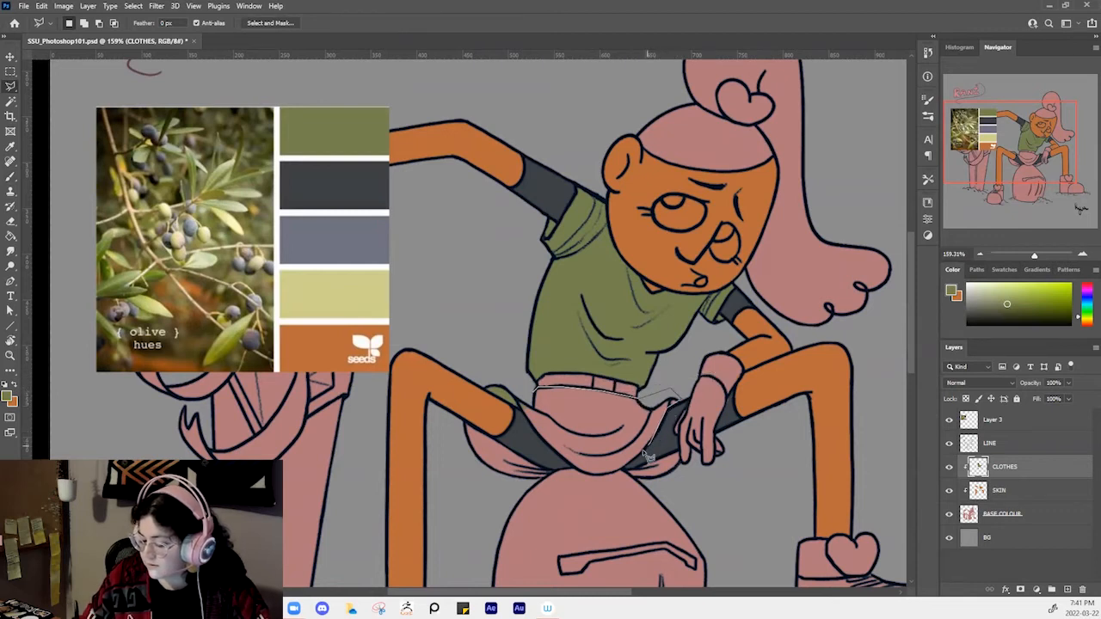
{"action": "left_click", "coordinate": [628, 473]}
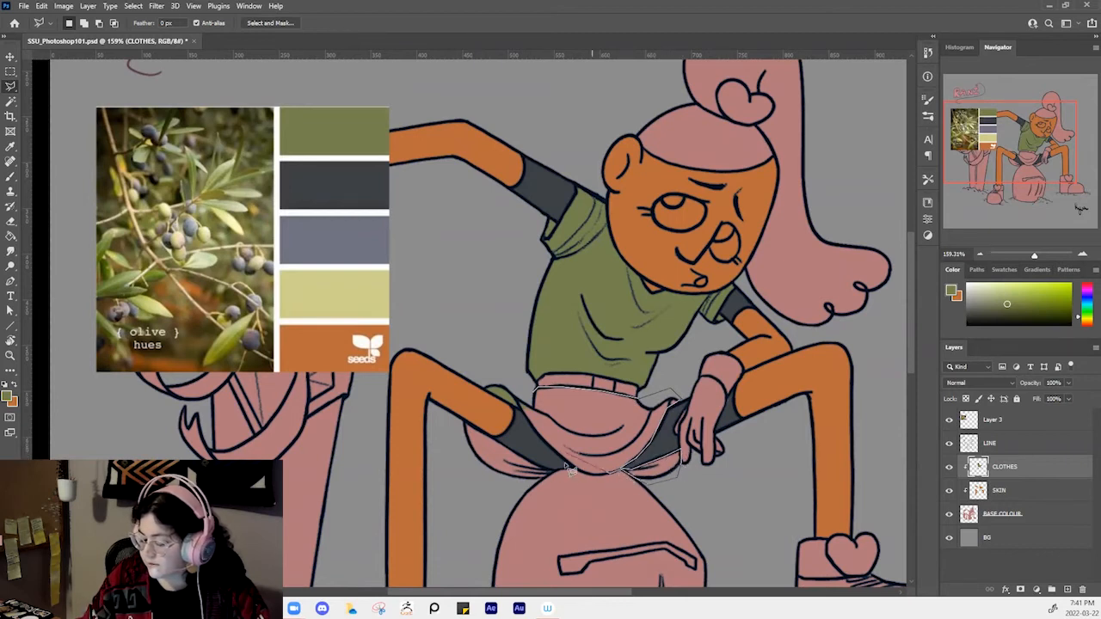
{"action": "left_click", "coordinate": [597, 475]}
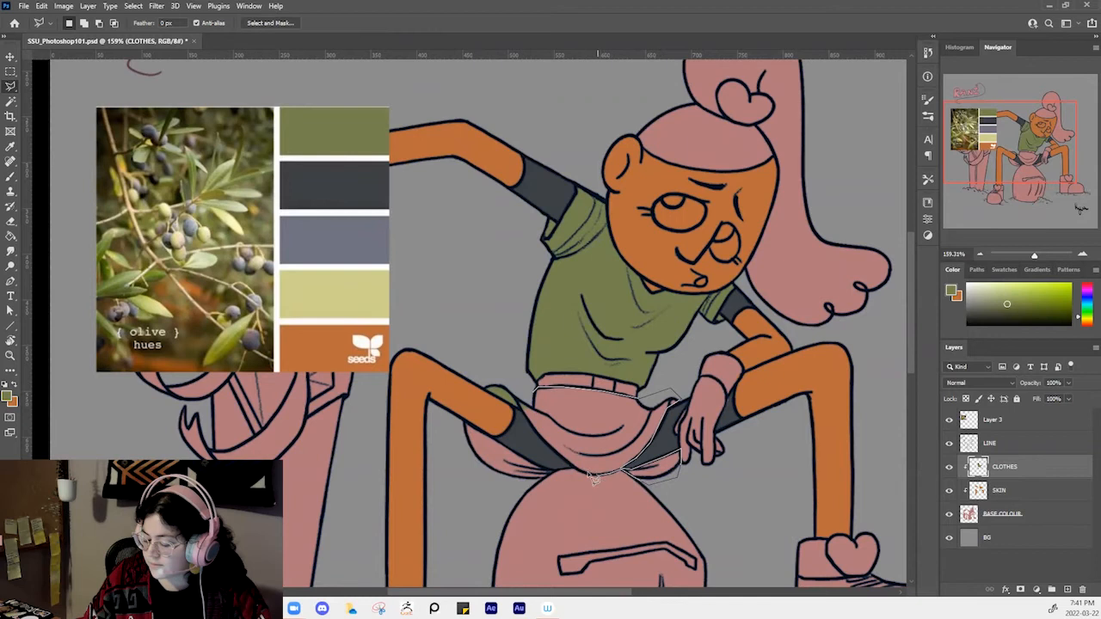
{"action": "left_click", "coordinate": [527, 402]}
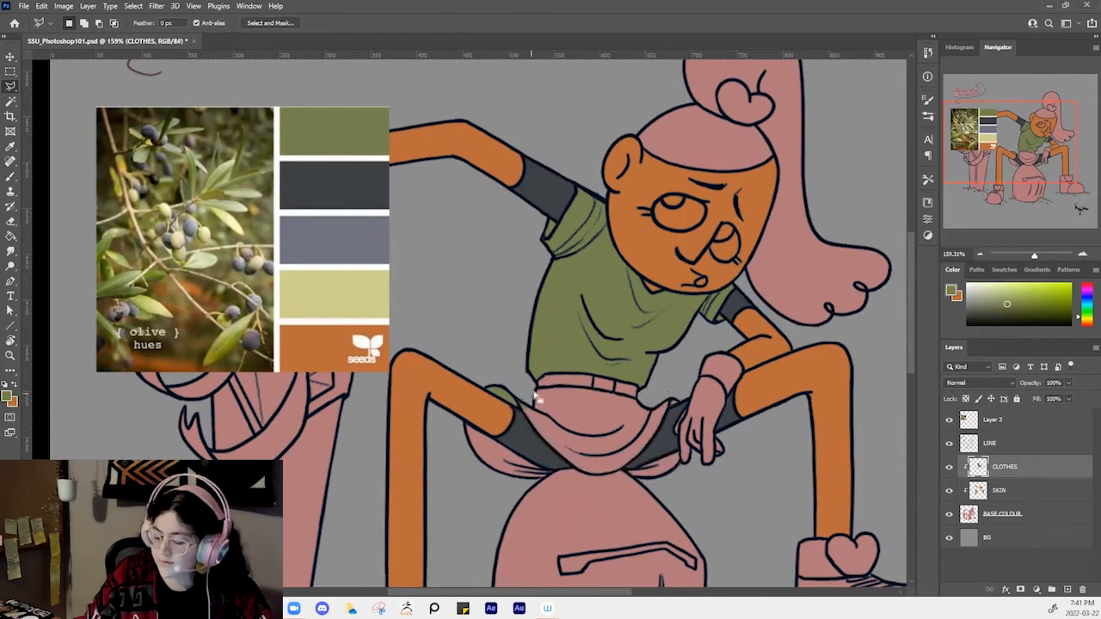
{"action": "key", "text": "g"}
{"action": "left_click", "coordinate": [614, 417]}
{"action": "key", "text": "ctrl+d"}
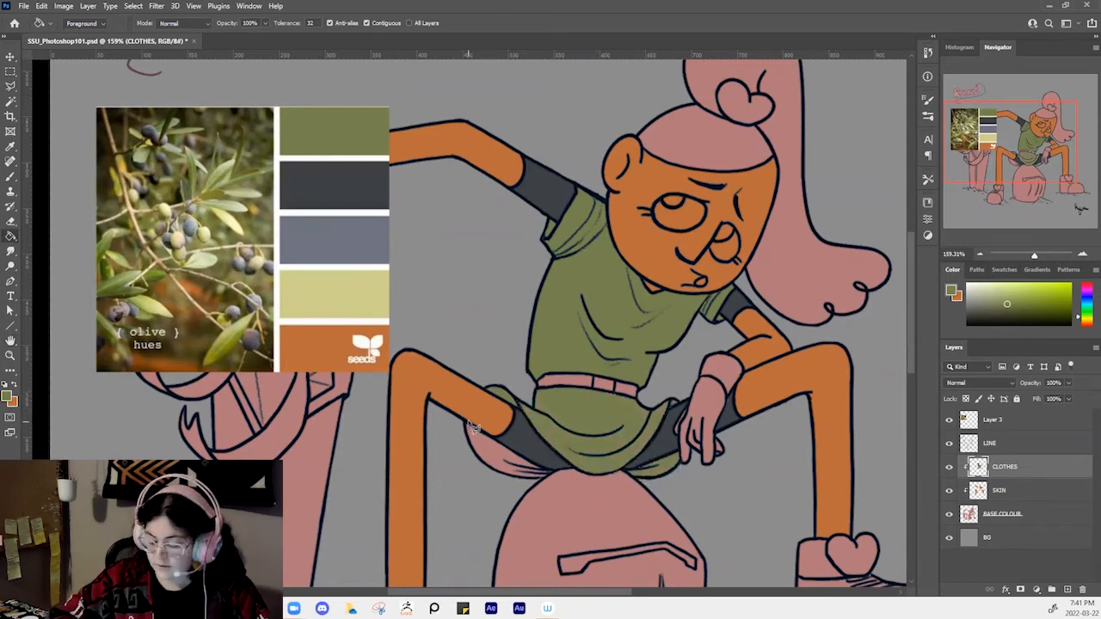
Outline the inside of the skirt flap beneath the raised thigh with the olive green brush and bucket-fill its centre
{"action": "key", "text": "b"}
{"action": "mouse_move", "coordinate": [516, 335]}
{"action": "left_mouse_down"}
{"action": "mouse_move", "coordinate": [505, 251]}
{"action": "mouse_move", "coordinate": [516, 327]}
{"action": "mouse_move", "coordinate": [527, 320]}
{"action": "left_mouse_up"}
{"action": "key", "text": "z"}
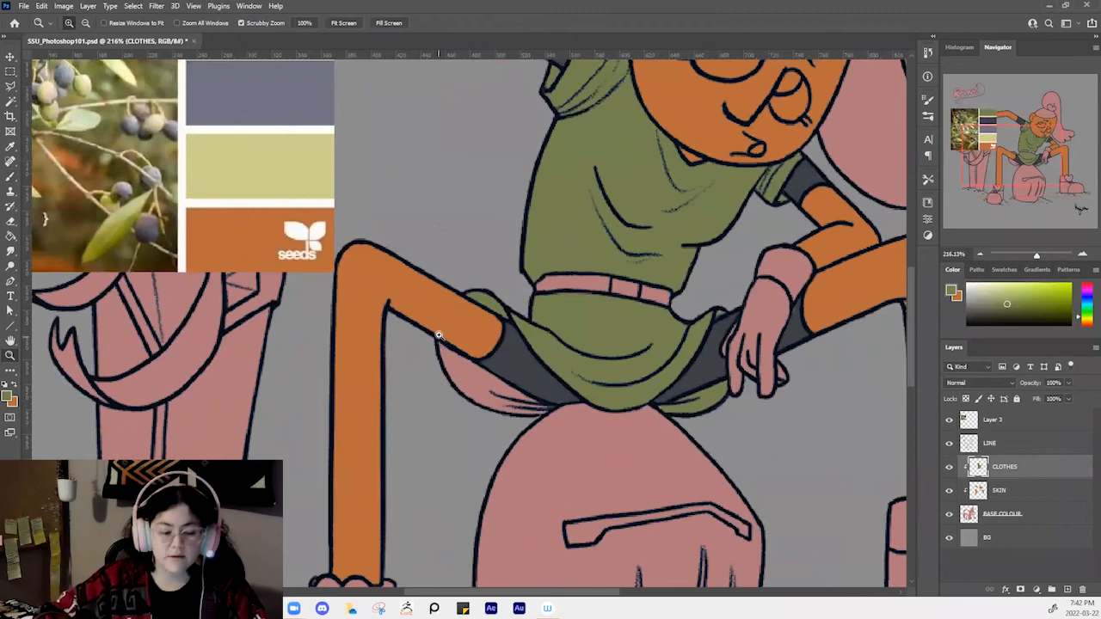
{"action": "key", "text": "b"}
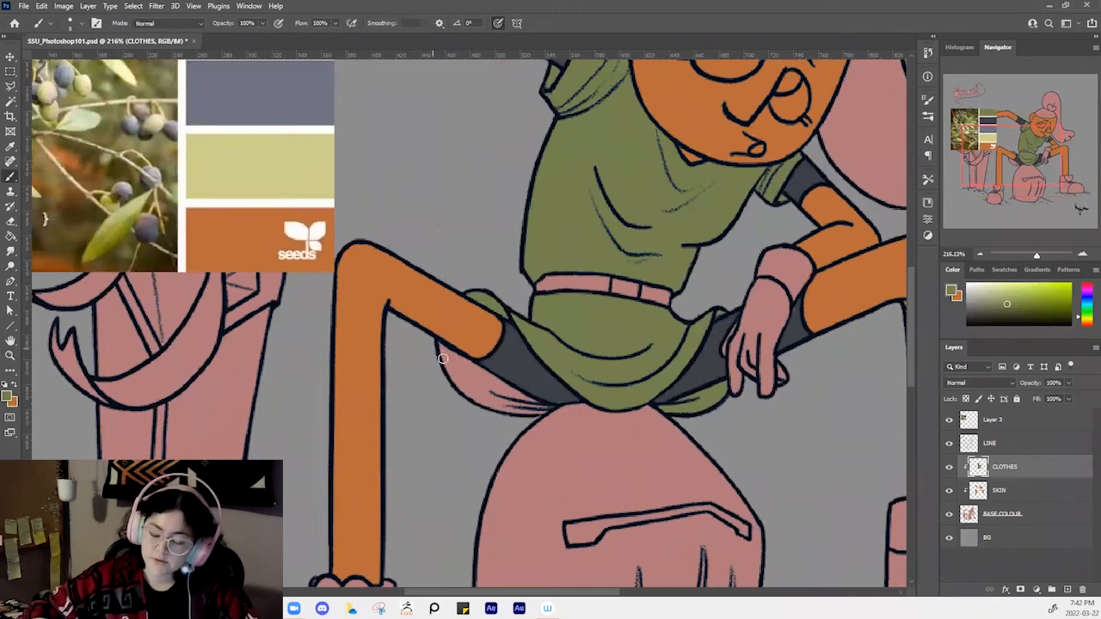
{"action": "left_click_drag", "start_coordinate": [502, 385], "coordinate": [508, 387]}
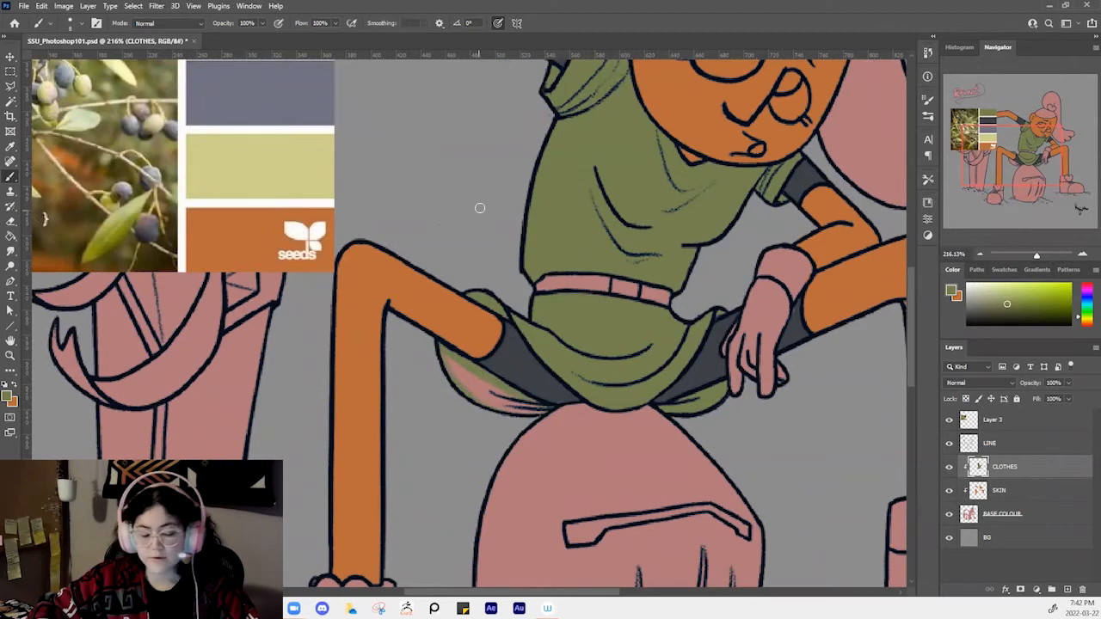
{"action": "left_click", "coordinate": [11, 234]}
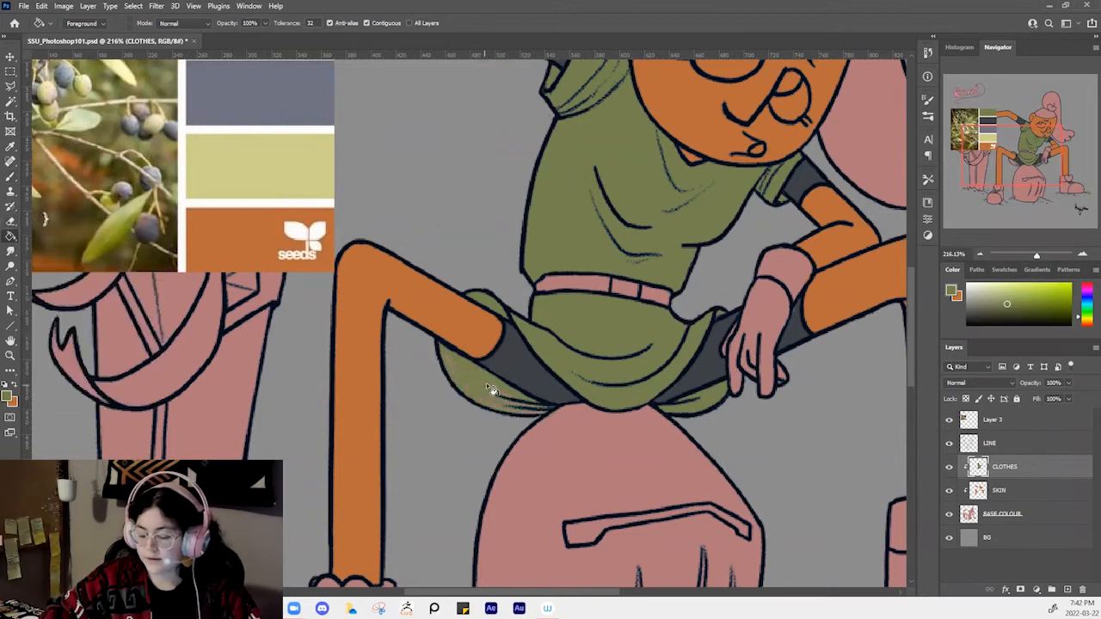
Inspect the flap's fill edges up close, hiding and showing the BASE COLOUR layer
{"action": "key", "text": "z"}
{"action": "mouse_move", "coordinate": [486, 392]}
{"action": "left_mouse_down"}
{"action": "mouse_move", "coordinate": [528, 398]}
{"action": "mouse_move", "coordinate": [525, 380]}
{"action": "left_mouse_up"}
{"action": "left_click", "coordinate": [950, 514]}
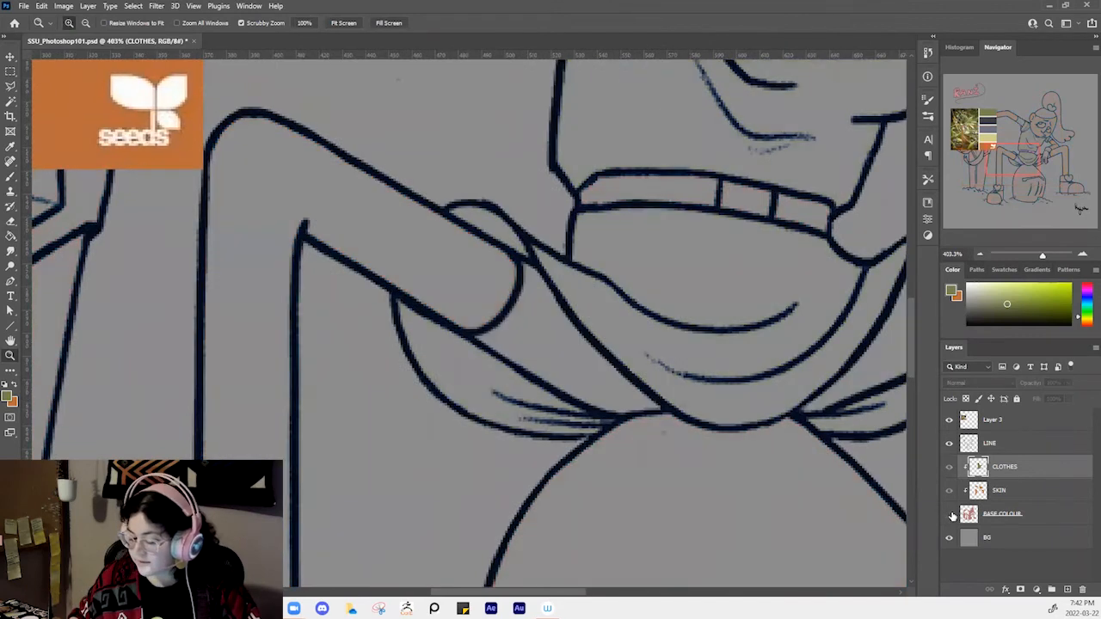
{"action": "left_click", "coordinate": [949, 516]}
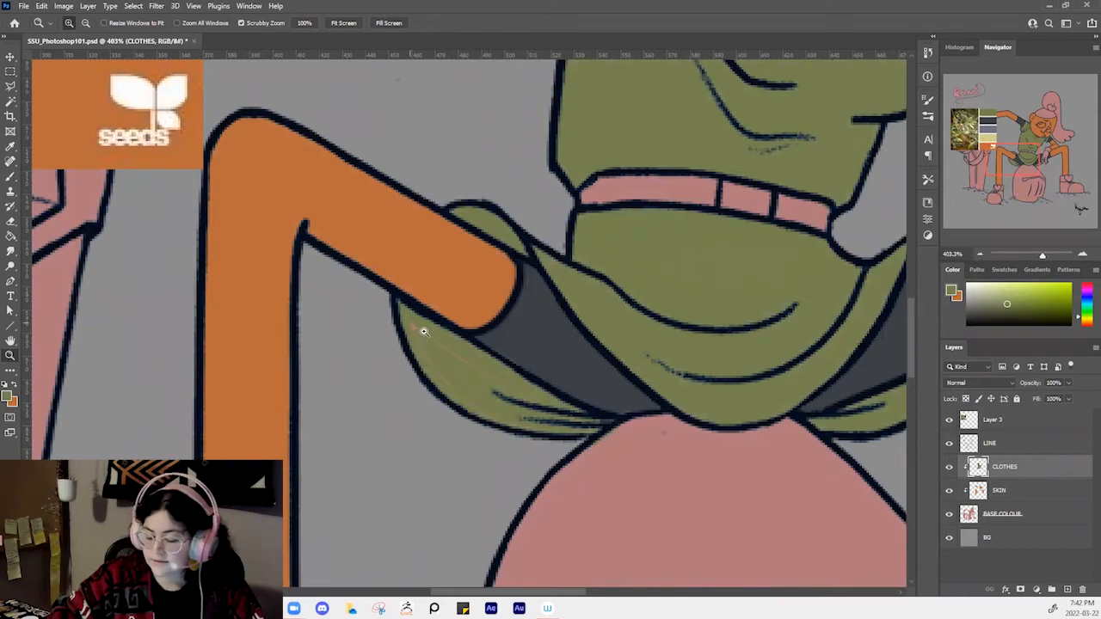
{"action": "left_click_drag", "start_coordinate": [433, 334], "coordinate": [464, 340]}
{"action": "left_click_drag", "start_coordinate": [395, 321], "coordinate": [678, 470]}
{"action": "left_click_drag", "start_coordinate": [434, 348], "coordinate": [417, 319]}
Undo the bucket fill of the skirt flap and paint the remaining inside with the olive green brush
{"action": "key", "text": "ctrl+z"}
{"action": "key", "text": "ctrl+z"}
{"action": "key", "text": "ctrl+z"}
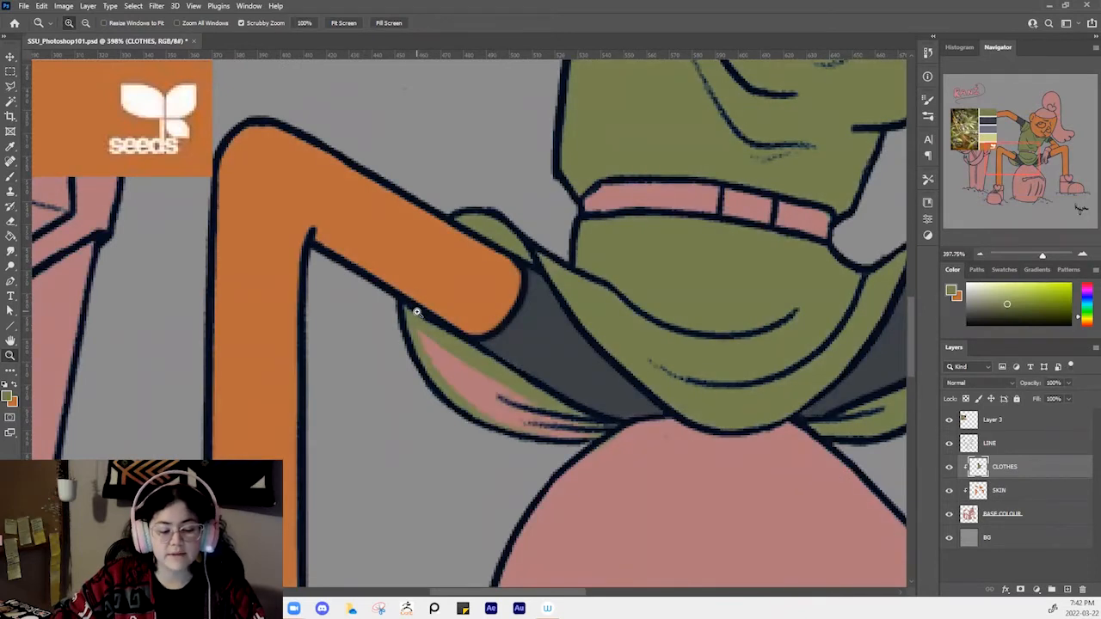
{"action": "key", "text": "b"}
{"action": "mouse_move", "coordinate": [418, 313]}
{"action": "left_mouse_down"}
{"action": "mouse_move", "coordinate": [449, 382]}
{"action": "mouse_move", "coordinate": [422, 327]}
{"action": "mouse_move", "coordinate": [430, 348]}
{"action": "mouse_move", "coordinate": [498, 402]}
{"action": "mouse_move", "coordinate": [597, 434]}
{"action": "mouse_move", "coordinate": [546, 423]}
{"action": "left_mouse_up"}
{"action": "left_click_drag", "start_coordinate": [627, 363], "coordinate": [440, 246]}
{"action": "mouse_move", "coordinate": [468, 294]}
{"action": "left_mouse_down"}
{"action": "mouse_move", "coordinate": [438, 295]}
{"action": "mouse_move", "coordinate": [338, 400]}
{"action": "mouse_move", "coordinate": [403, 506]}
{"action": "mouse_move", "coordinate": [557, 475]}
{"action": "mouse_move", "coordinate": [550, 372]}
{"action": "mouse_move", "coordinate": [487, 307]}
{"action": "mouse_move", "coordinate": [446, 293]}
{"action": "mouse_move", "coordinate": [313, 434]}
{"action": "mouse_move", "coordinate": [465, 540]}
{"action": "mouse_move", "coordinate": [569, 487]}
{"action": "mouse_move", "coordinate": [518, 335]}
{"action": "mouse_move", "coordinate": [372, 323]}
{"action": "left_mouse_up"}
{"action": "key", "text": "ctrl+z"}
Reset to the default colours, draw a black test circle on the rounded seat and bucket-fill its inside and leftover edge ring
{"action": "left_click", "coordinate": [7, 383]}
{"action": "mouse_move", "coordinate": [512, 325]}
{"action": "left_mouse_down"}
{"action": "mouse_move", "coordinate": [599, 273]}
{"action": "mouse_move", "coordinate": [693, 263]}
{"action": "left_mouse_up"}
{"action": "left_click", "coordinate": [10, 236]}
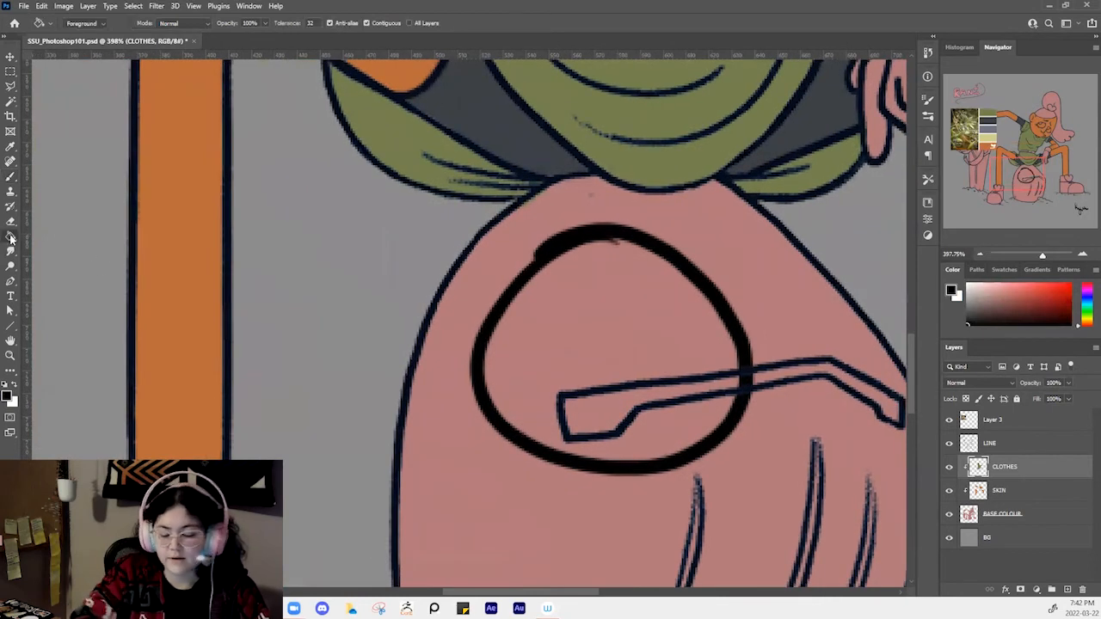
{"action": "left_click", "coordinate": [641, 307]}
{"action": "left_click_drag", "start_coordinate": [666, 287], "coordinate": [602, 276]}
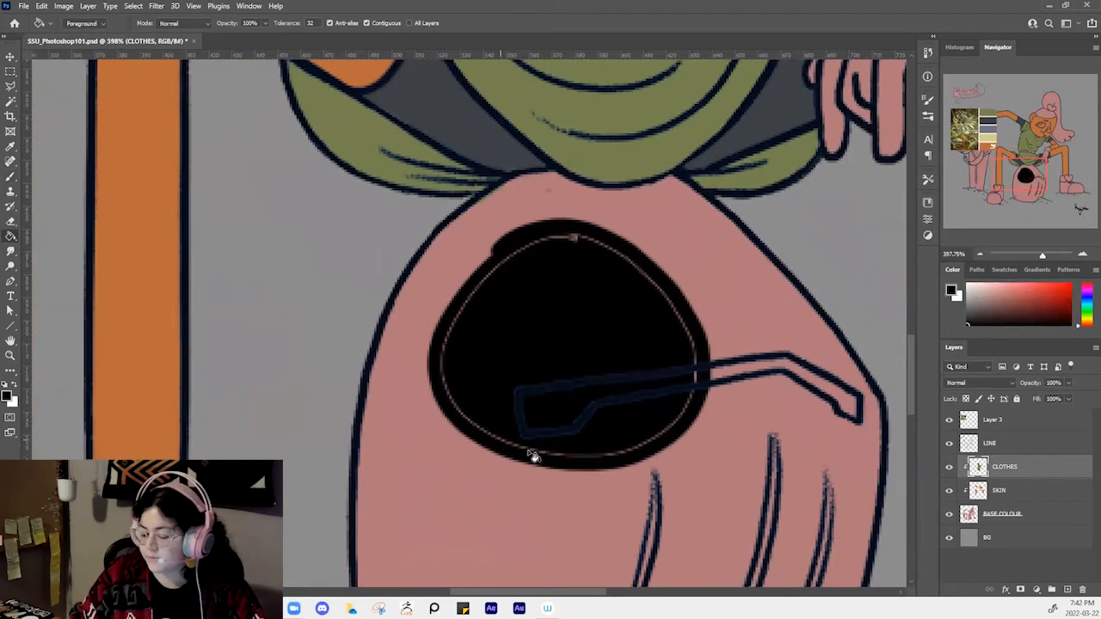
{"action": "left_click", "coordinate": [587, 243]}
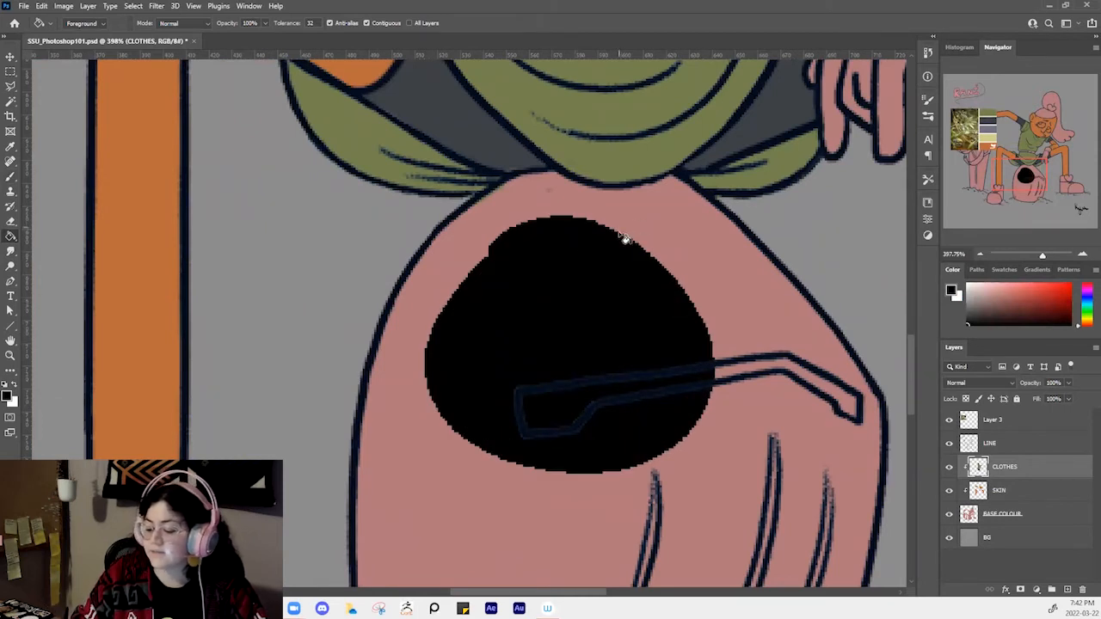
Undo and redo the edge-ring fill to compare both states, and remove the black test circle
{"action": "key", "text": "ctrl+z"}
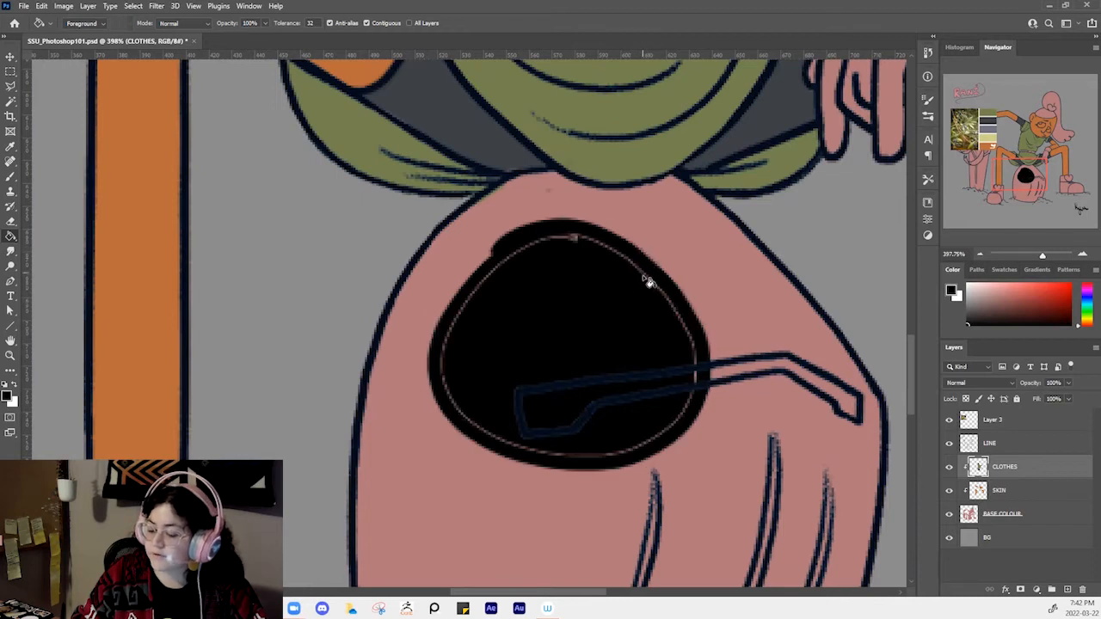
{"action": "key", "text": "ctrl+shift+z"}
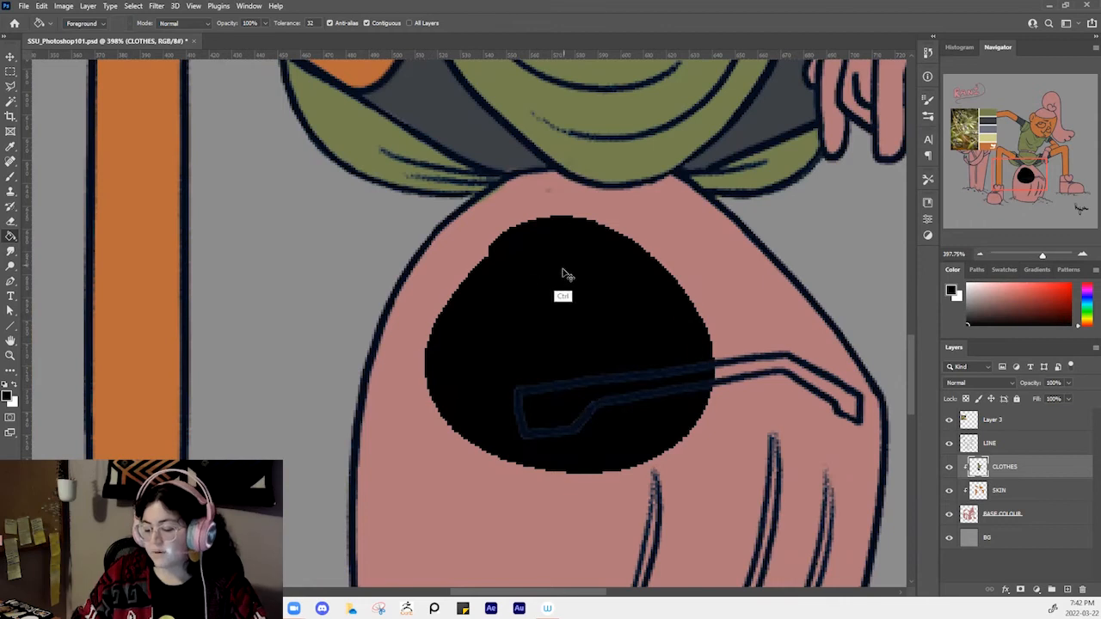
{"action": "key", "text": "ctrl+z"}
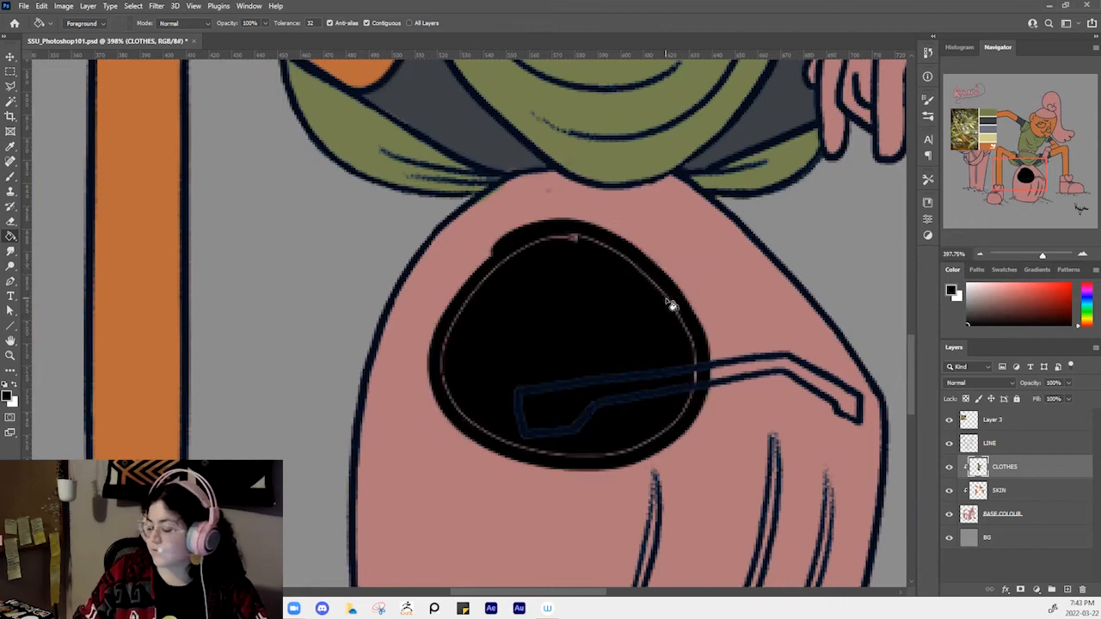
{"action": "key", "text": "ctrl+shift+z"}
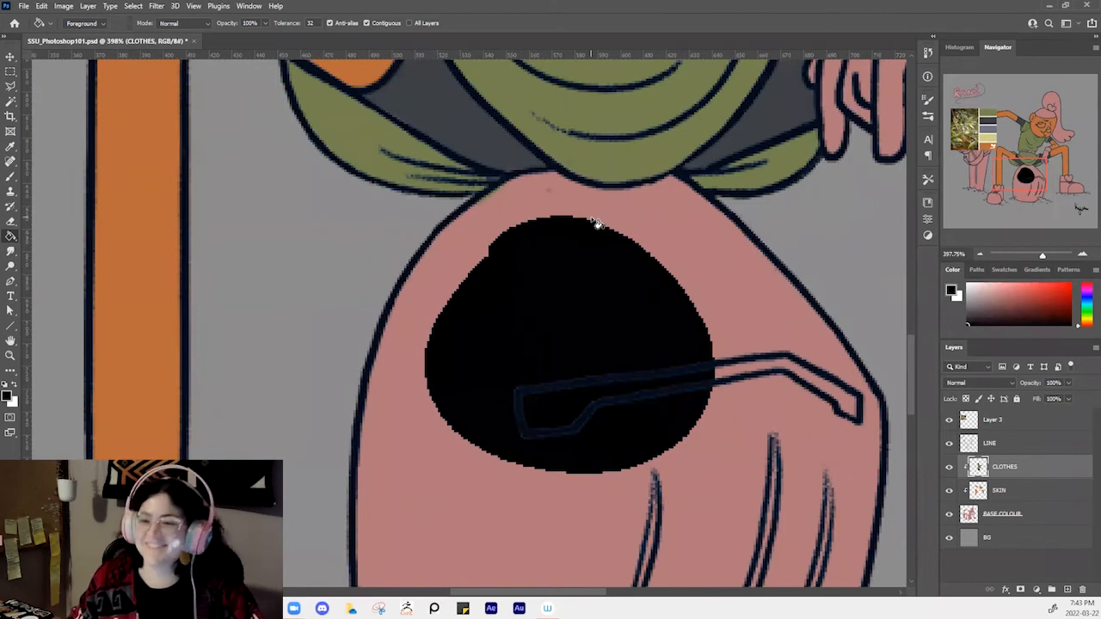
{"action": "left_click_drag", "start_coordinate": [718, 334], "coordinate": [698, 357]}
{"action": "key", "text": "ctrl+z"}
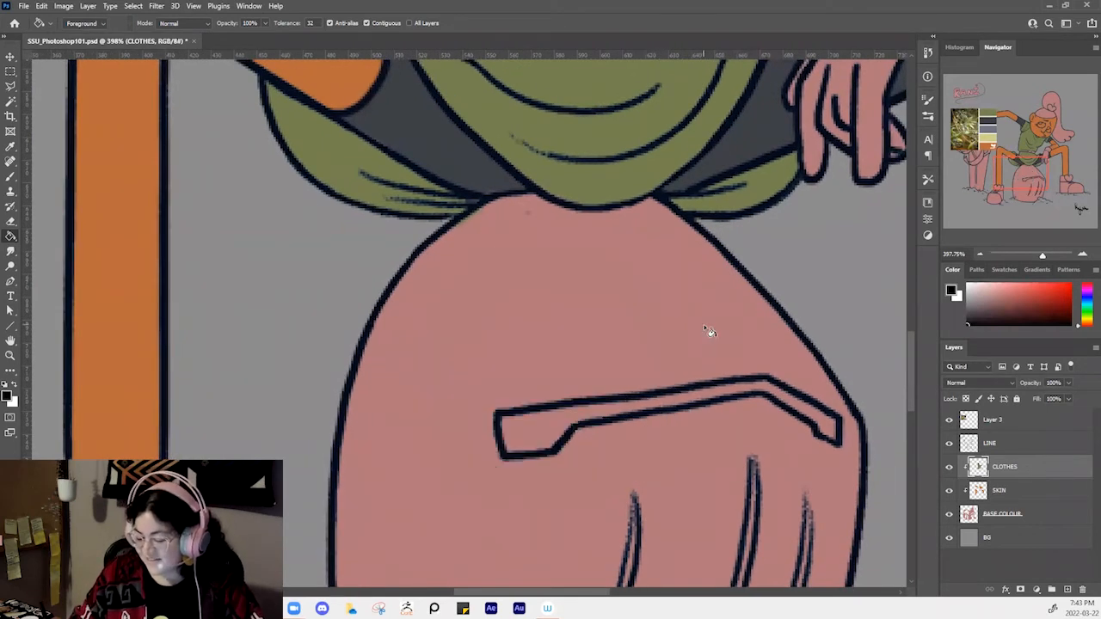
Select the SKIN layer and hide the palette reference on Layer 3
{"action": "key", "text": "ctrl+space"}
{"action": "mouse_move", "coordinate": [715, 385]}
{"action": "left_mouse_down"}
{"action": "mouse_move", "coordinate": [680, 367]}
{"action": "mouse_move", "coordinate": [681, 432]}
{"action": "left_mouse_up"}
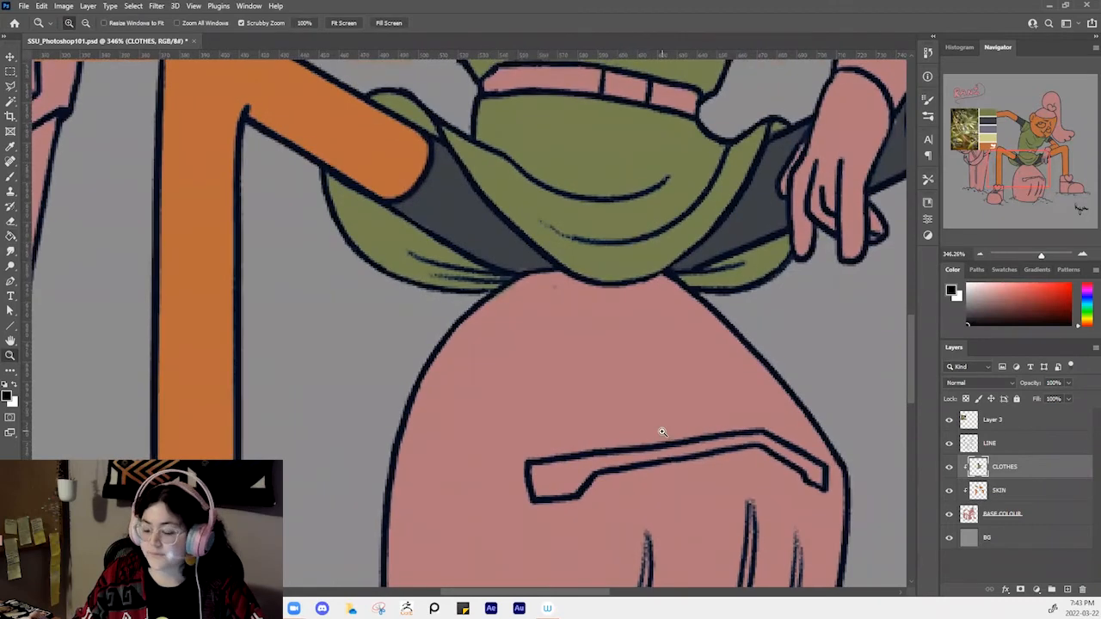
{"action": "left_click_drag", "start_coordinate": [716, 333], "coordinate": [757, 384]}
{"action": "left_click", "coordinate": [1013, 497]}
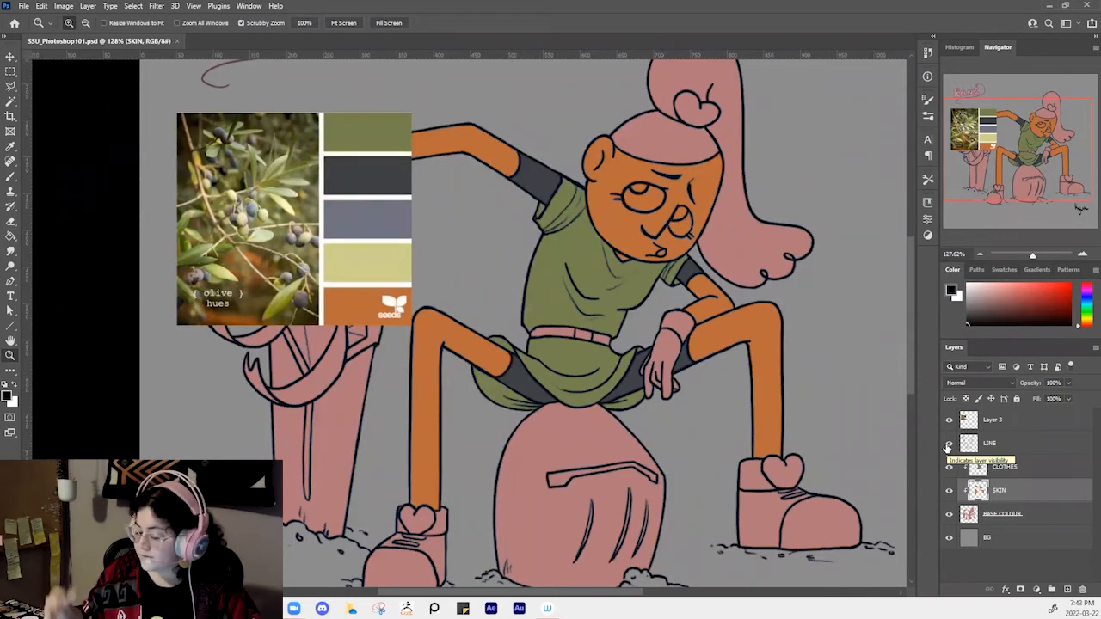
{"action": "left_click", "coordinate": [948, 419]}
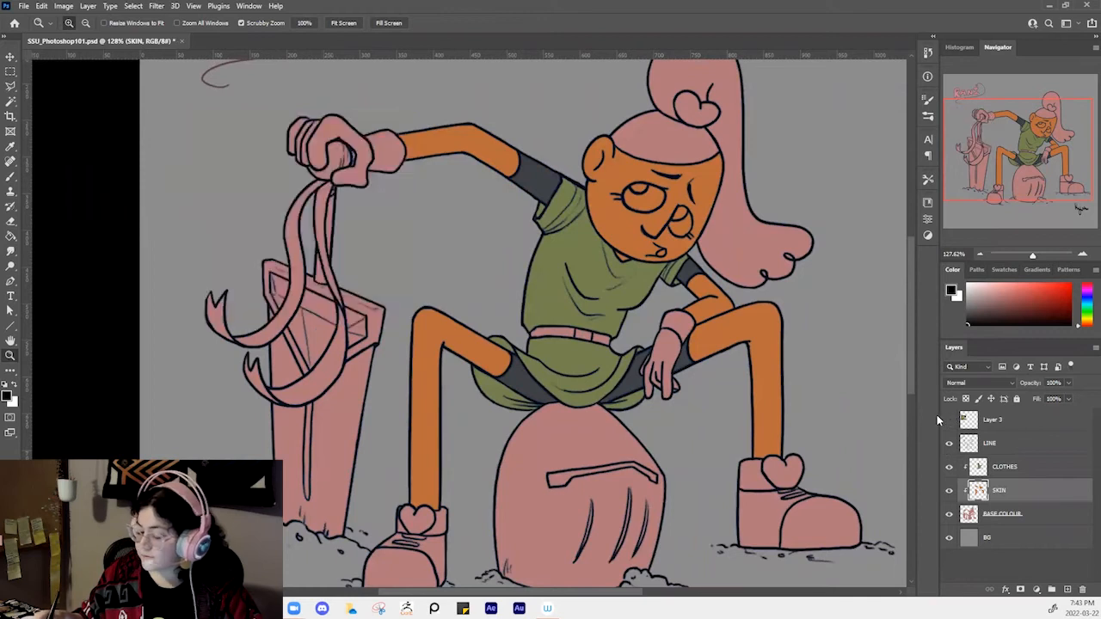
Open Hue/Saturation for the SKIN layer, try saturation values of -100 and -85, and reset the saturation to 0
{"action": "key", "text": "ctrl+u"}
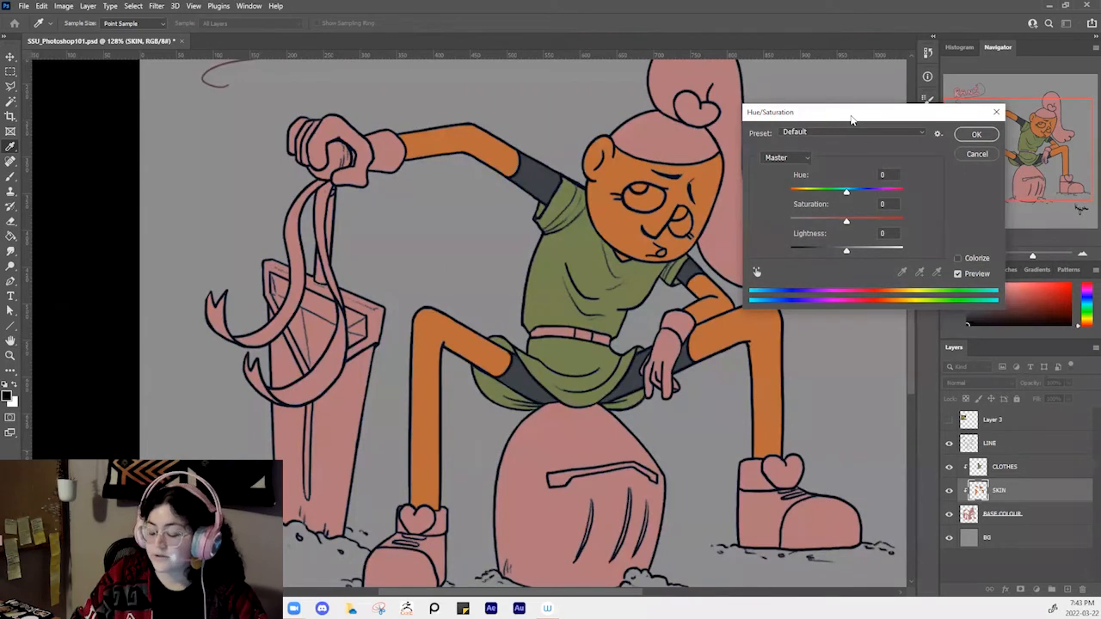
{"action": "left_click_drag", "start_coordinate": [851, 119], "coordinate": [606, 294]}
{"action": "left_click_drag", "start_coordinate": [601, 370], "coordinate": [540, 412]}
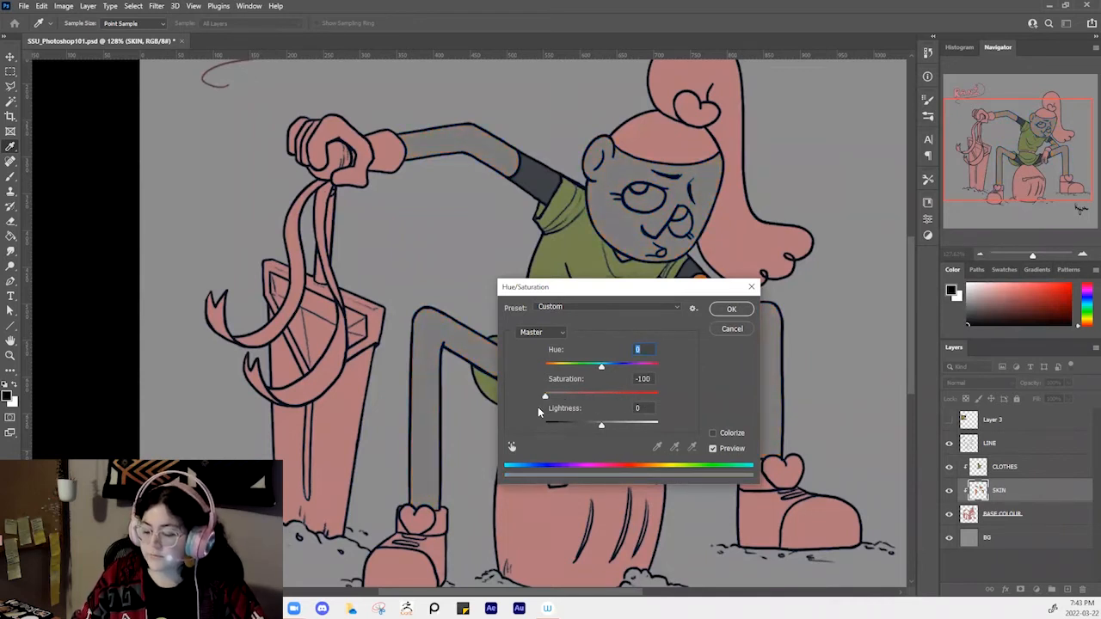
{"action": "left_click_drag", "start_coordinate": [540, 413], "coordinate": [552, 407]}
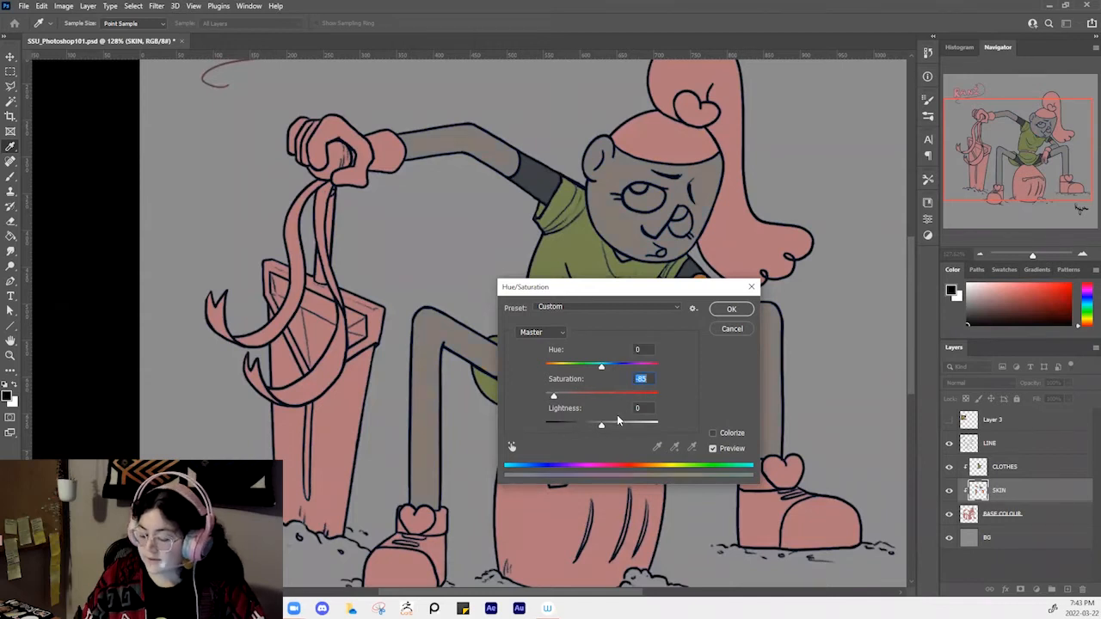
{"action": "type", "text": "0"}
{"action": "mouse_move", "coordinate": [600, 429]}
{"action": "left_mouse_down"}
{"action": "mouse_move", "coordinate": [551, 428]}
{"action": "mouse_move", "coordinate": [645, 427]}
{"action": "mouse_move", "coordinate": [570, 427]}
{"action": "mouse_move", "coordinate": [604, 427]}
{"action": "left_mouse_up"}
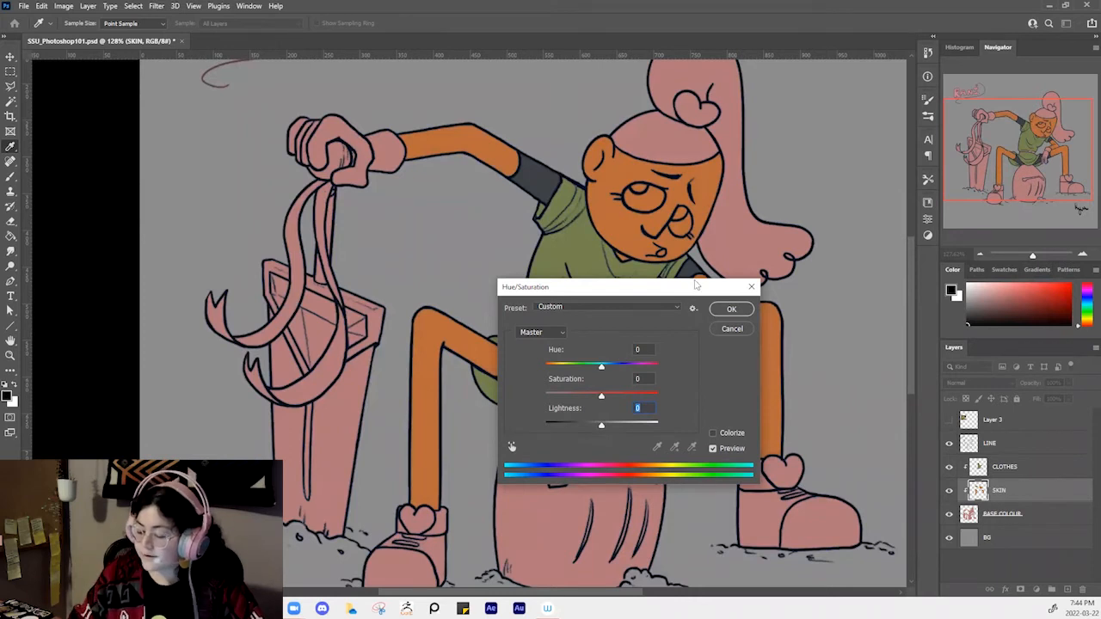
Adjust the SKIN layer to hue -11, saturation -26 and lightness +1, and apply the adjustment
{"action": "left_click_drag", "start_coordinate": [700, 292], "coordinate": [741, 329]}
{"action": "mouse_move", "coordinate": [642, 403]}
{"action": "left_mouse_down"}
{"action": "mouse_move", "coordinate": [636, 414]}
{"action": "mouse_move", "coordinate": [647, 413]}
{"action": "mouse_move", "coordinate": [630, 411]}
{"action": "mouse_move", "coordinate": [654, 437]}
{"action": "mouse_move", "coordinate": [639, 403]}
{"action": "mouse_move", "coordinate": [606, 414]}
{"action": "mouse_move", "coordinate": [640, 415]}
{"action": "left_mouse_up"}
{"action": "left_click", "coordinate": [637, 402]}
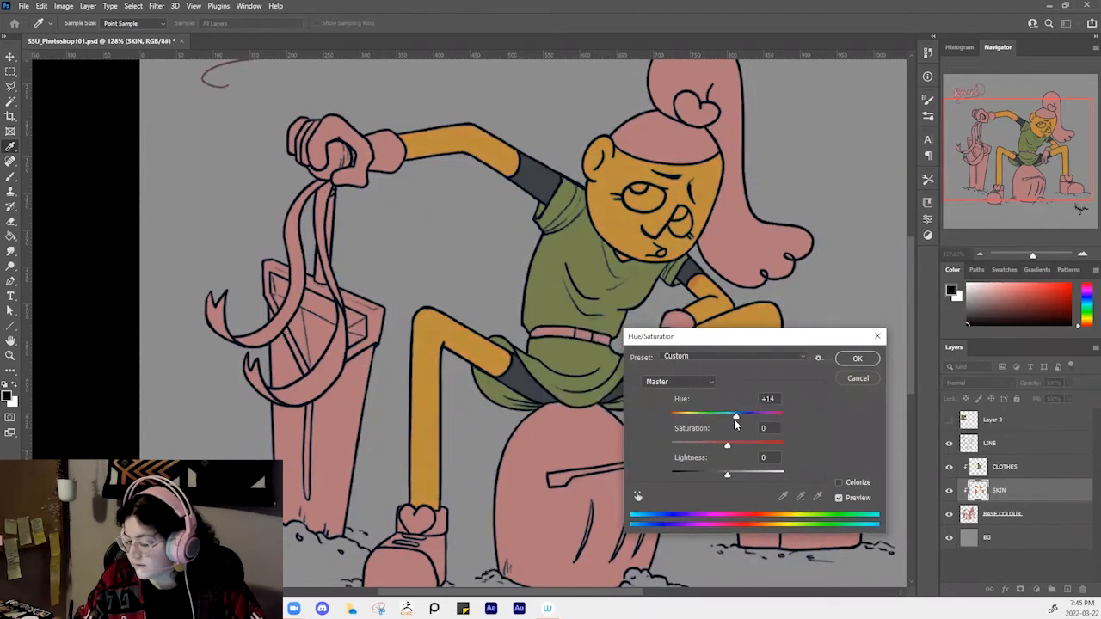
{"action": "left_click_drag", "start_coordinate": [731, 419], "coordinate": [728, 481]}
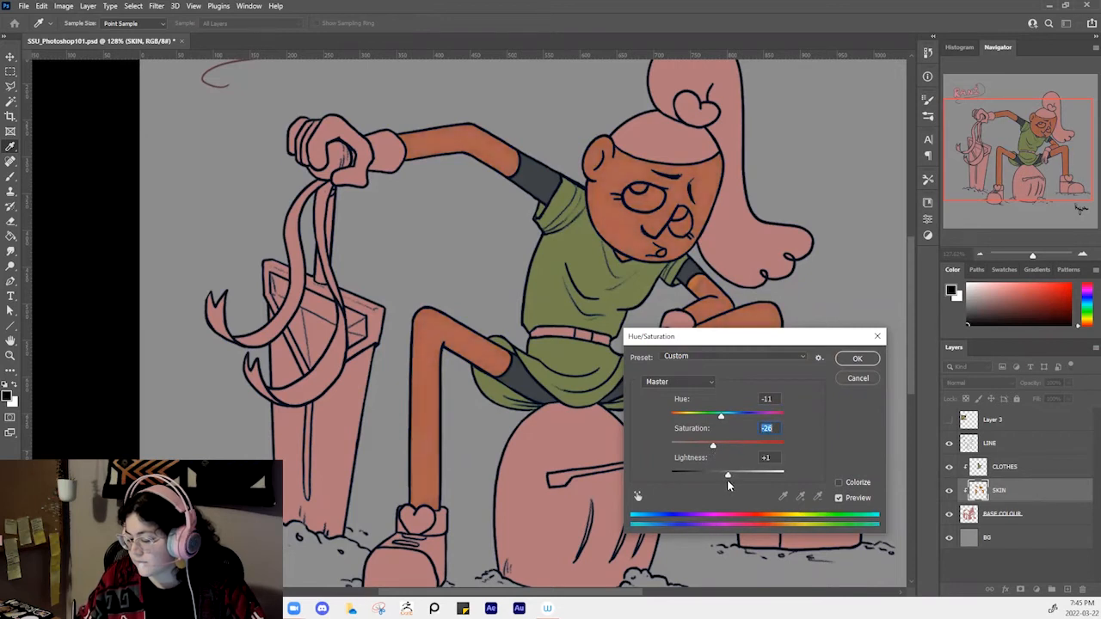
{"action": "left_click", "coordinate": [856, 357]}
Sample the adjusted skin colour, cover the lighter orange patch on the bent forearm on the CLOTHES layer, and save the document
{"action": "key", "text": "z"}
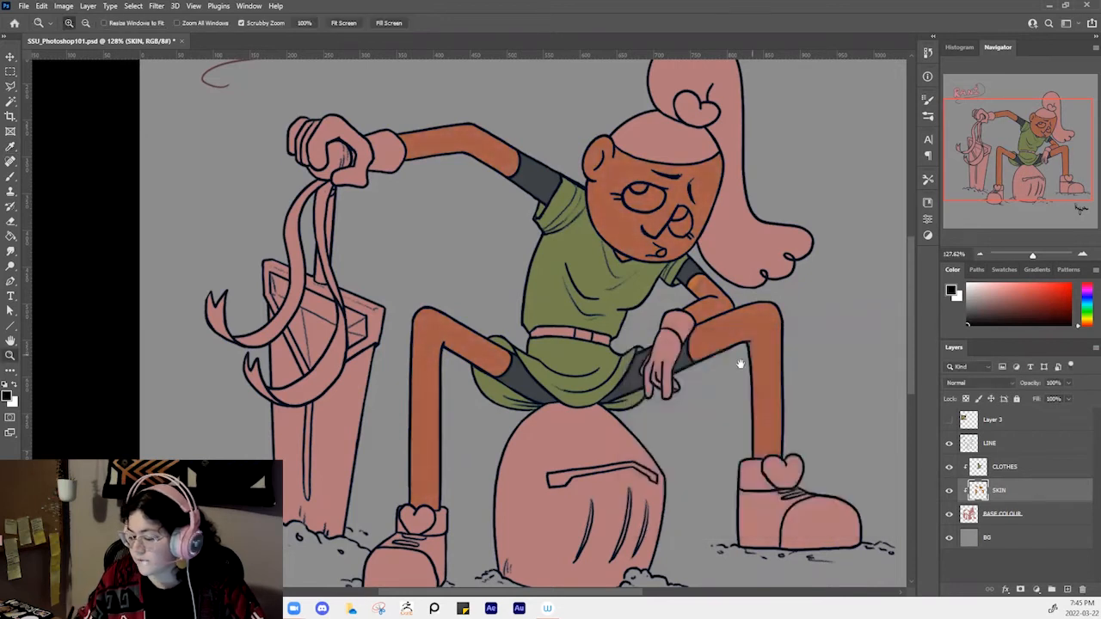
{"action": "left_click_drag", "start_coordinate": [714, 293], "coordinate": [686, 365]}
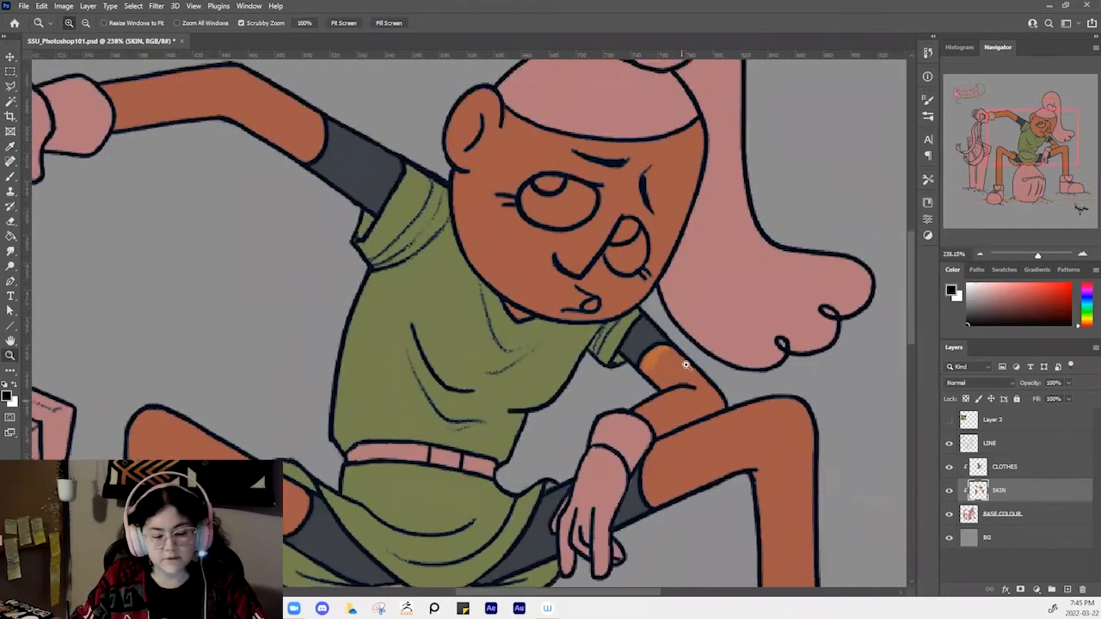
{"action": "key", "text": "i"}
{"action": "left_click", "coordinate": [659, 383]}
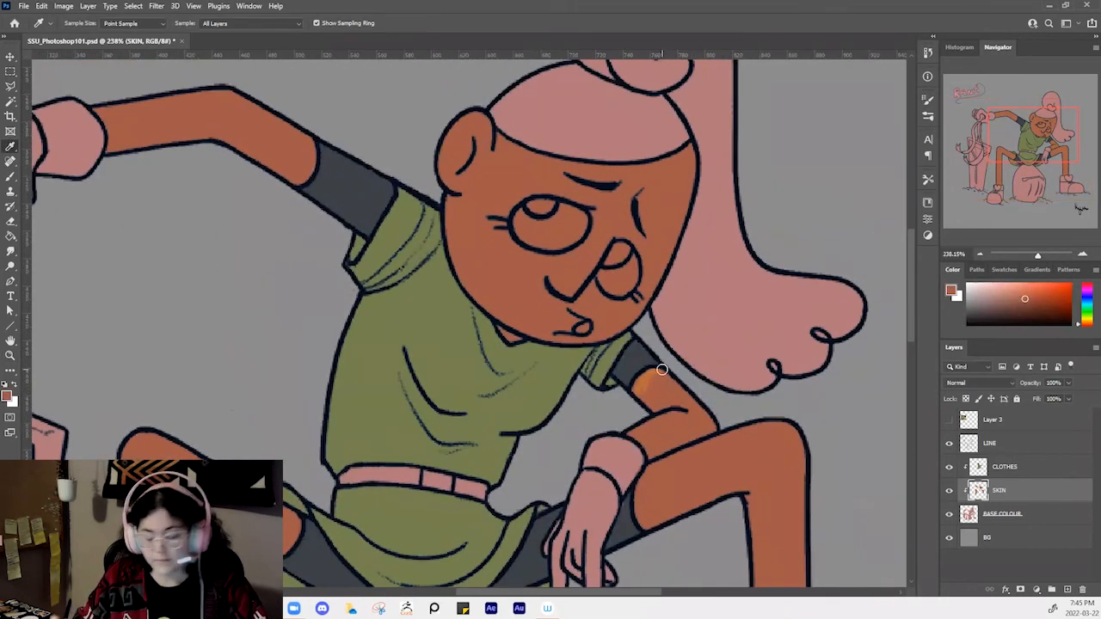
{"action": "key", "text": "b"}
{"action": "left_click", "coordinate": [950, 491]}
{"action": "left_click", "coordinate": [949, 491]}
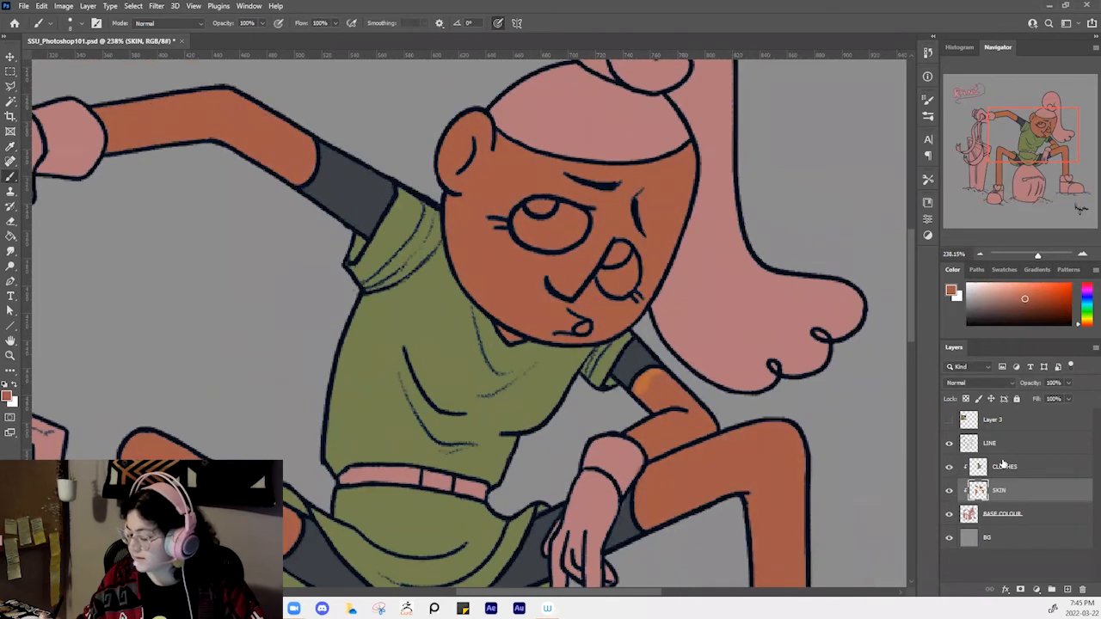
{"action": "left_click", "coordinate": [1010, 469]}
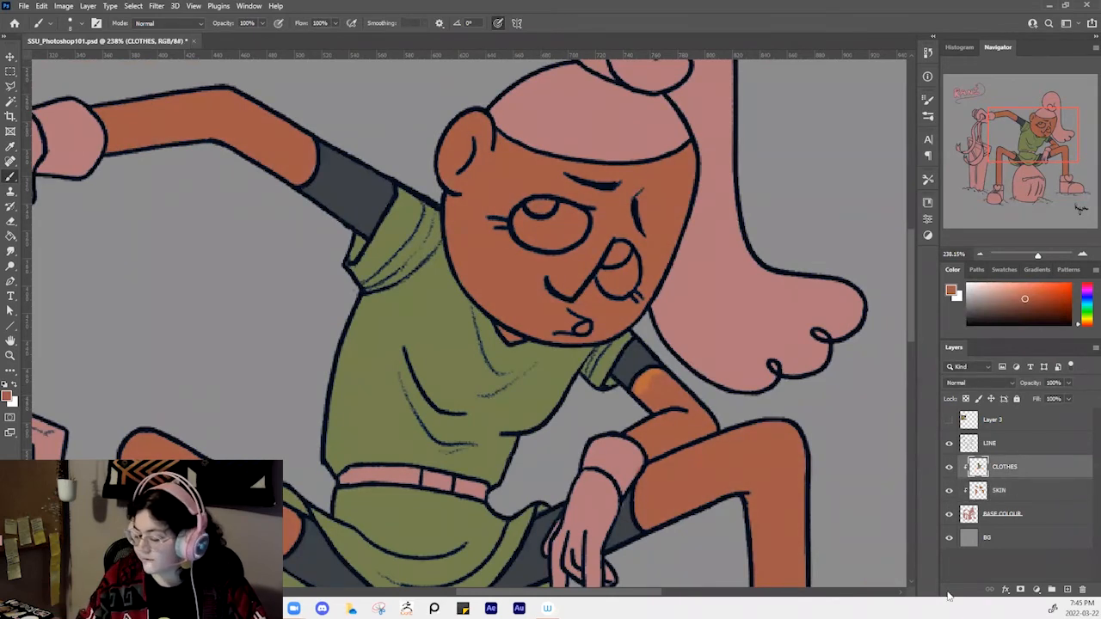
{"action": "left_click", "coordinate": [664, 386], "text": "alt"}
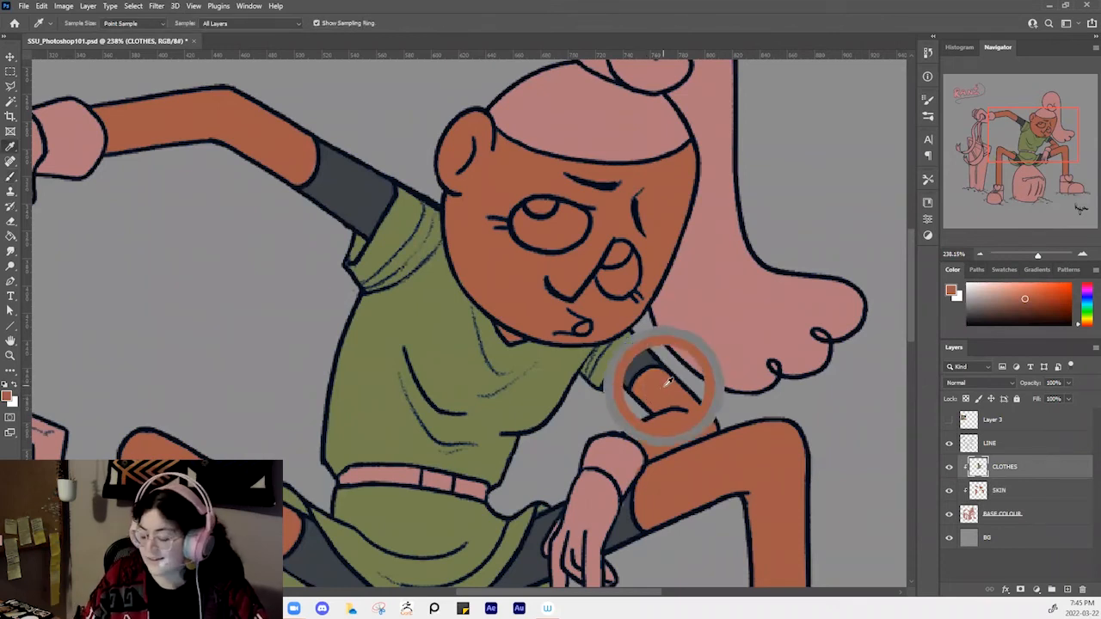
{"action": "key", "text": "ctrl+s"}
Set the foreground colour to pale pink #d9beb8 and select the SKIN layer
{"action": "key", "text": "z"}
{"action": "left_click_drag", "start_coordinate": [698, 394], "coordinate": [658, 383]}
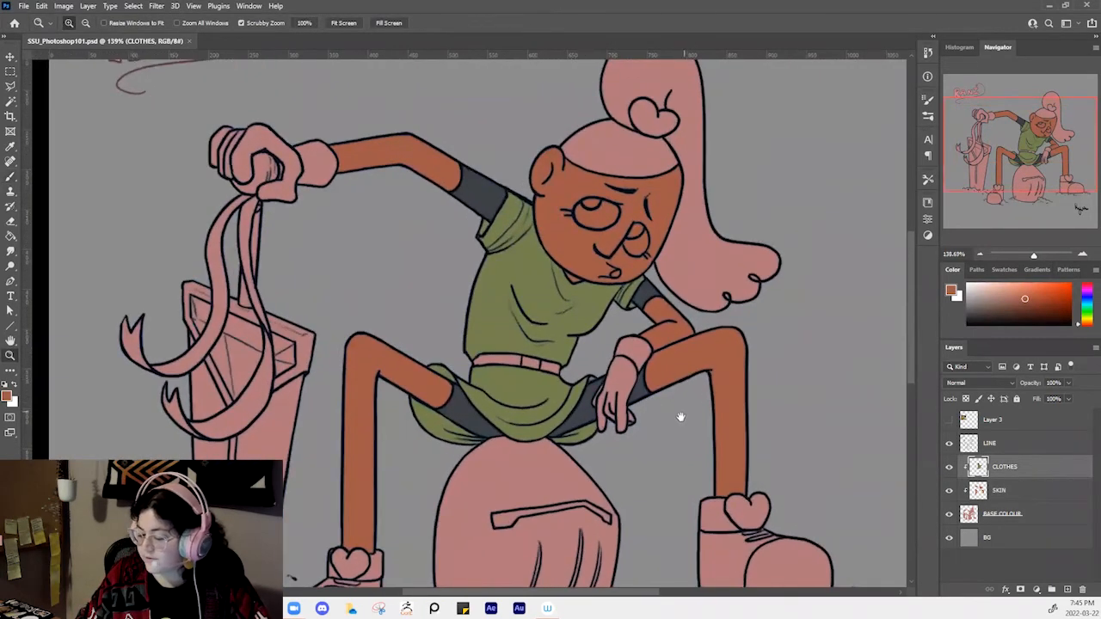
{"action": "left_click_drag", "start_coordinate": [679, 418], "coordinate": [667, 433]}
{"action": "key", "text": "i"}
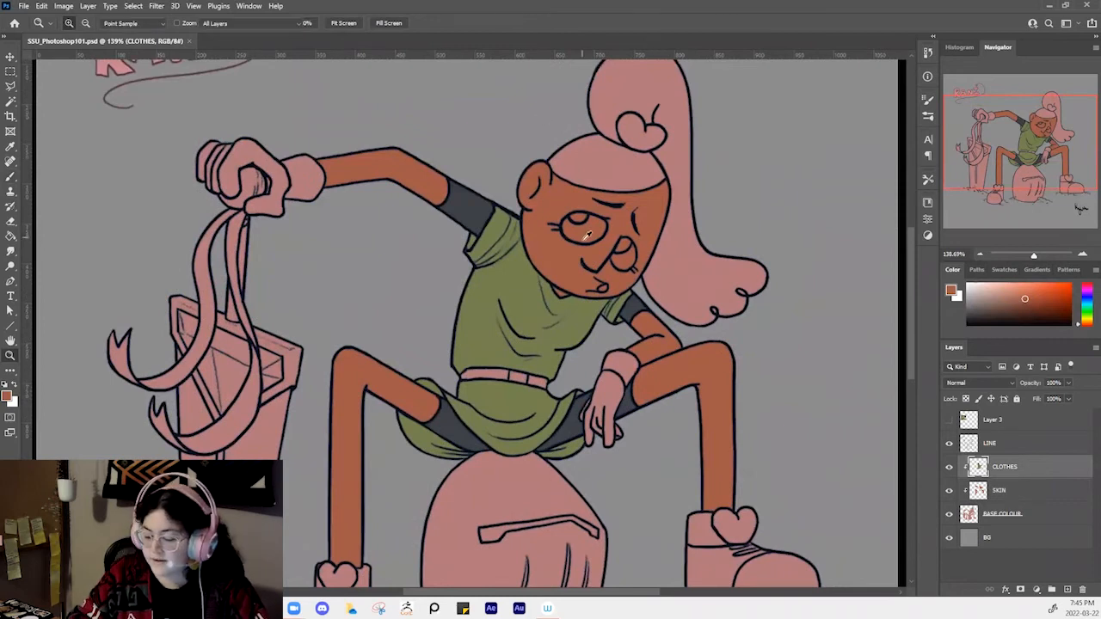
{"action": "left_click", "coordinate": [951, 292]}
{"action": "left_click", "coordinate": [603, 306]}
{"action": "left_click", "coordinate": [835, 278]}
{"action": "key", "text": "z"}
{"action": "left_click_drag", "start_coordinate": [592, 230], "coordinate": [594, 234]}
{"action": "left_click", "coordinate": [1055, 496]}
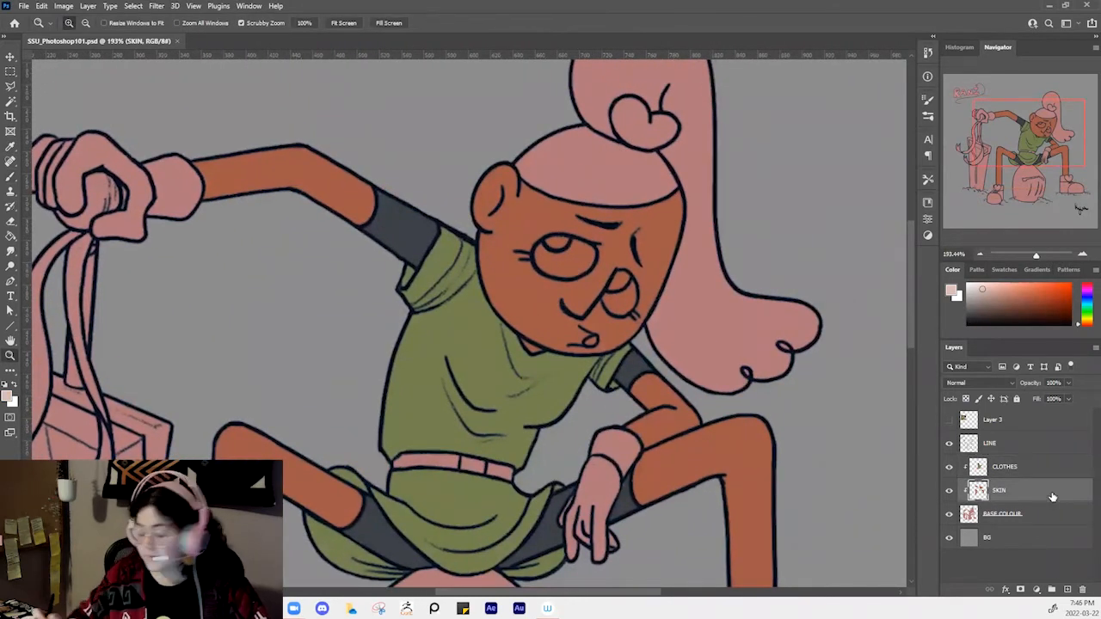
{"action": "key", "text": "b"}
{"action": "mouse_move", "coordinate": [560, 274]}
{"action": "left_mouse_down"}
{"action": "mouse_move", "coordinate": [554, 246]}
{"action": "mouse_move", "coordinate": [537, 267]}
{"action": "left_mouse_up"}
{"action": "key", "text": "ctrl+z"}
Select the shapes of both eyes with the lasso, fill them with the pale pink, and deselect
{"action": "key", "text": "l"}
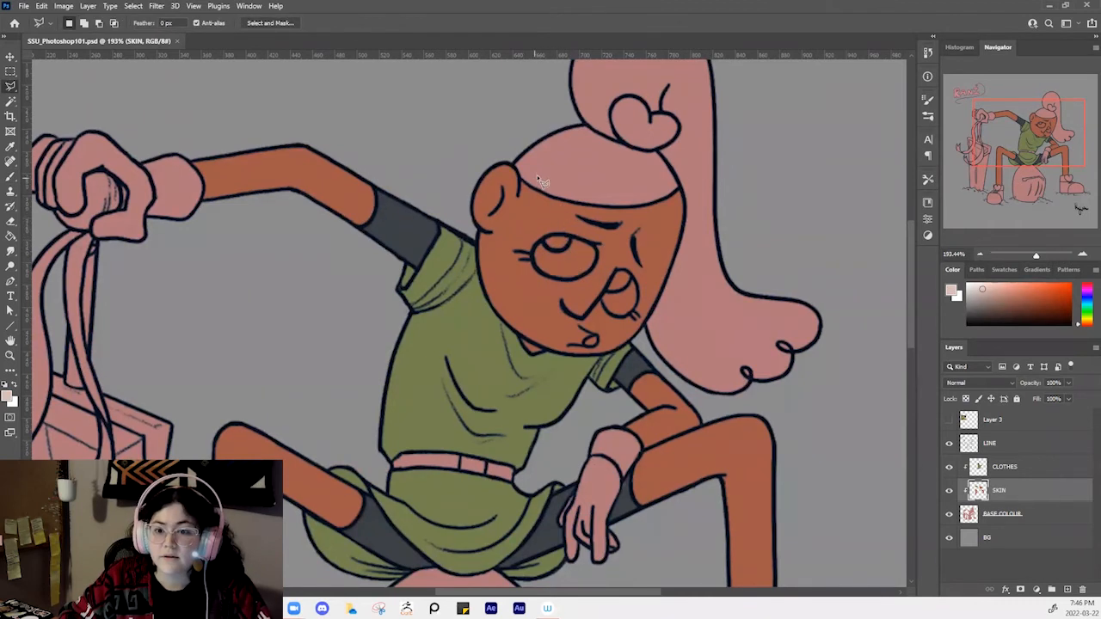
{"action": "mouse_move", "coordinate": [541, 240]}
{"action": "left_mouse_down"}
{"action": "mouse_move", "coordinate": [538, 273]}
{"action": "mouse_move", "coordinate": [584, 277]}
{"action": "mouse_move", "coordinate": [598, 251]}
{"action": "mouse_move", "coordinate": [557, 232]}
{"action": "left_mouse_up"}
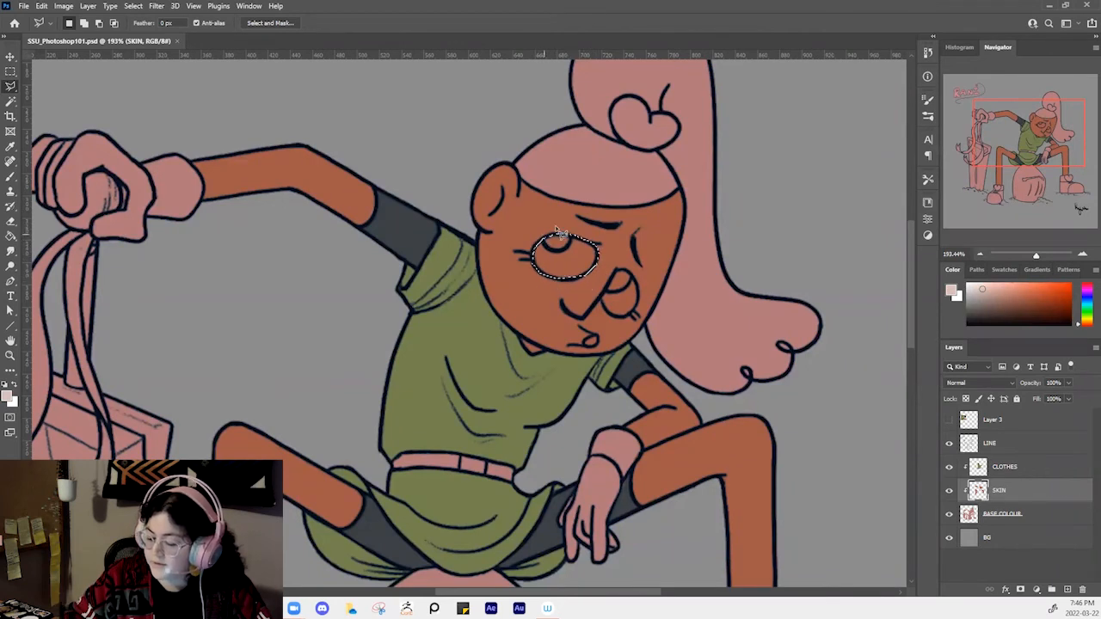
{"action": "mouse_move", "coordinate": [599, 273]}
{"action": "left_mouse_down"}
{"action": "mouse_move", "coordinate": [613, 319]}
{"action": "mouse_move", "coordinate": [631, 319]}
{"action": "mouse_move", "coordinate": [640, 294]}
{"action": "left_mouse_up"}
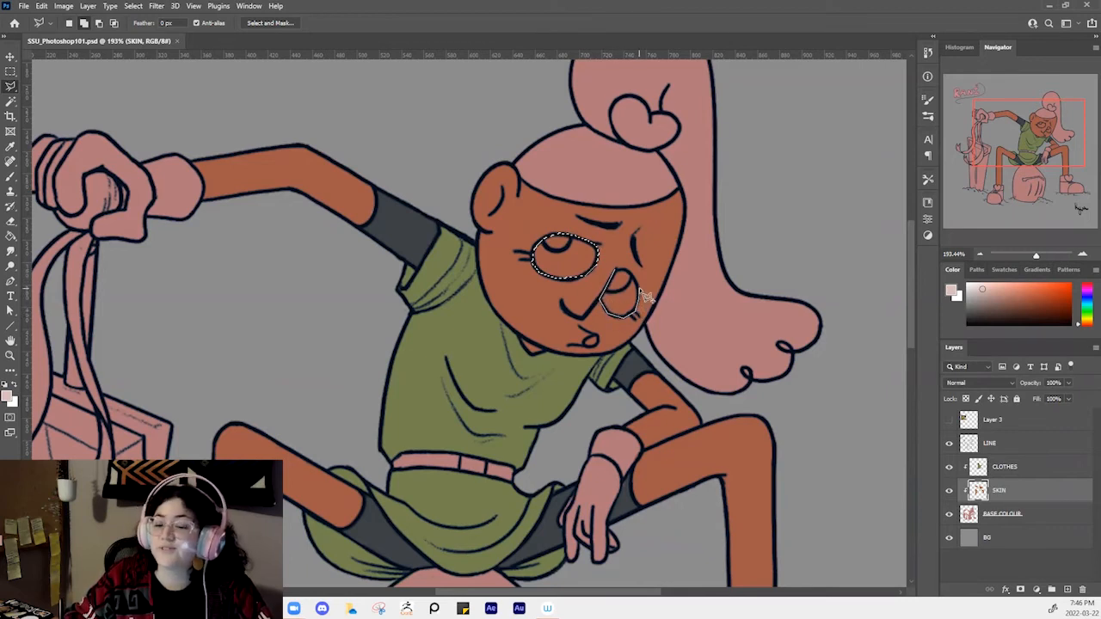
{"action": "left_click_drag", "start_coordinate": [639, 286], "coordinate": [616, 276]}
{"action": "key", "text": "g"}
{"action": "left_click", "coordinate": [602, 269]}
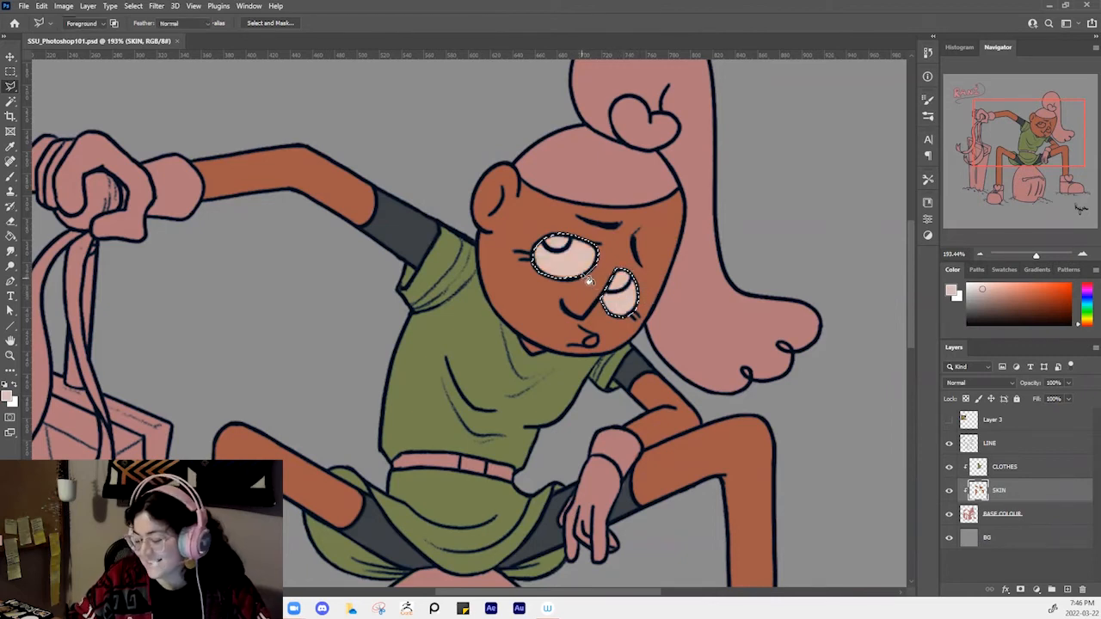
{"action": "key", "text": "ctrl+d"}
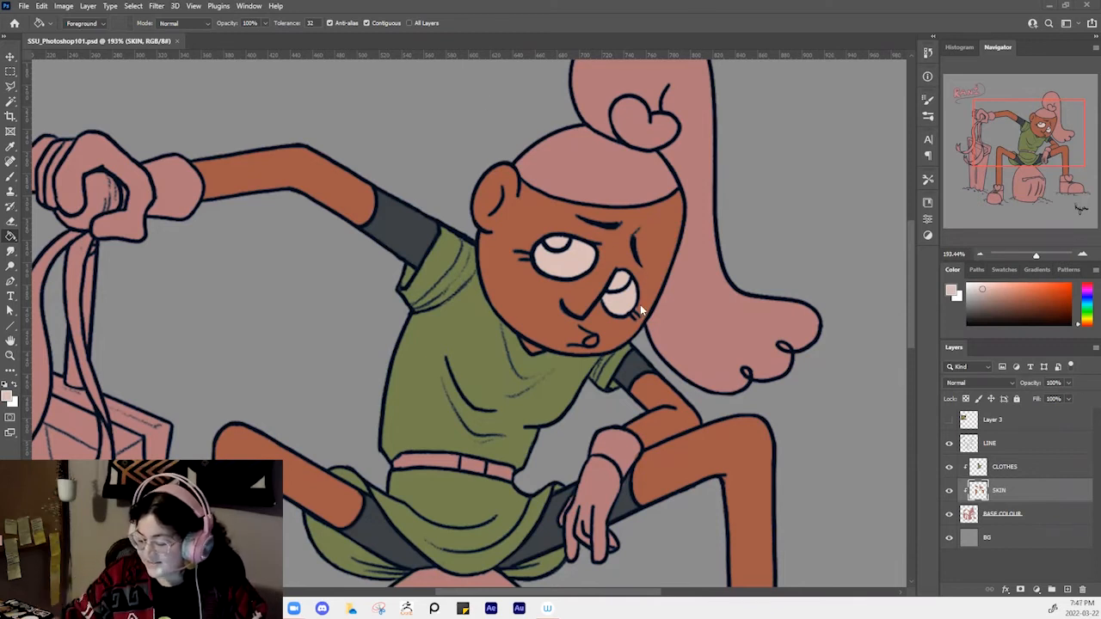
Show the olive palette reference on Layer 3 and sample a colour from it
{"action": "left_click", "coordinate": [10, 398]}
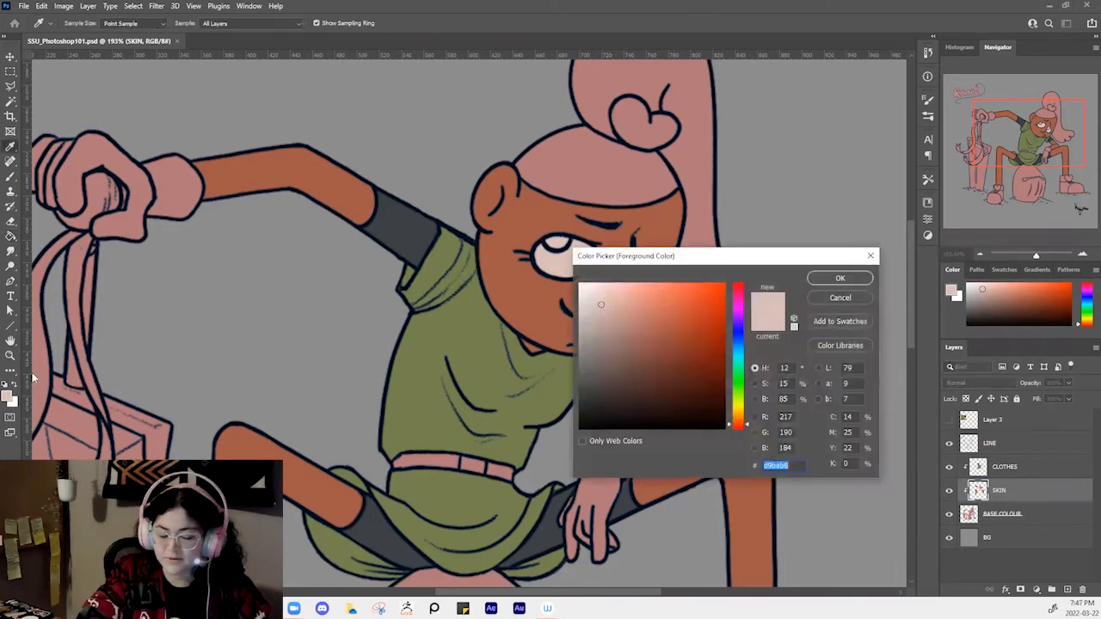
{"action": "left_click", "coordinate": [811, 295]}
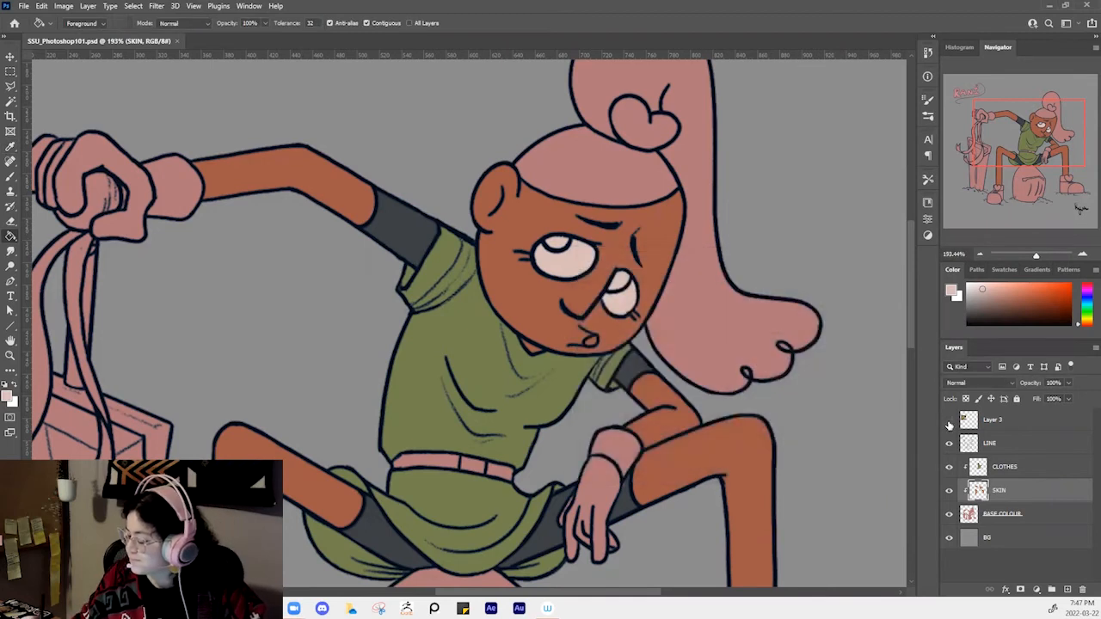
{"action": "left_click", "coordinate": [949, 419]}
{"action": "scroll", "coordinate": [913, 352], "scroll_direction": "left", "scroll_amount": 2}
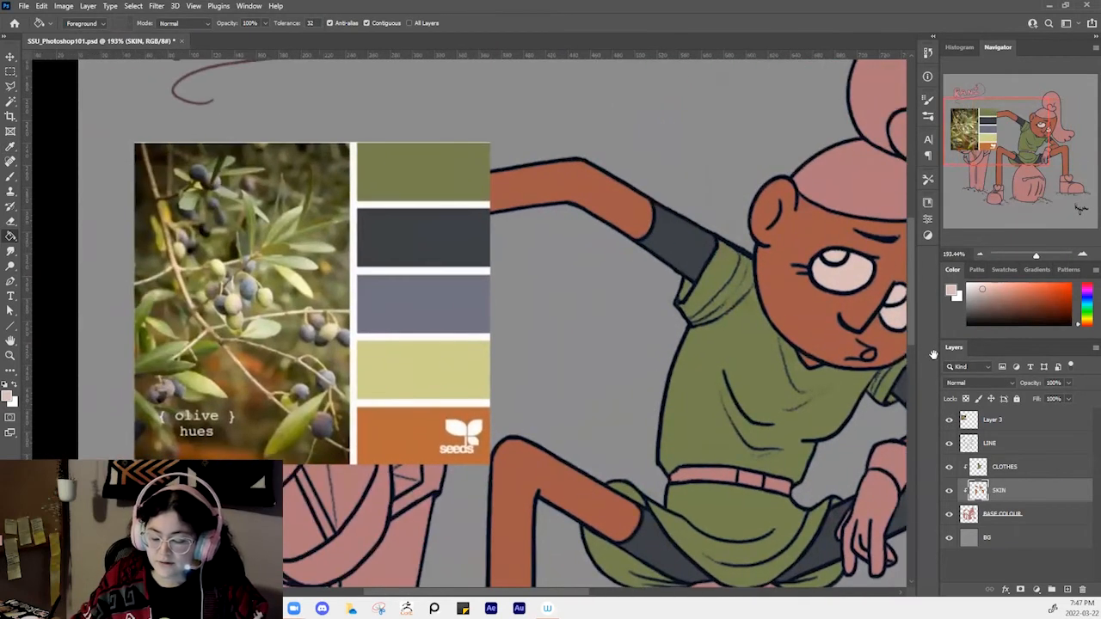
{"action": "left_click_drag", "start_coordinate": [933, 354], "coordinate": [934, 354]}
{"action": "key", "text": "i"}
{"action": "left_click_drag", "start_coordinate": [197, 160], "coordinate": [320, 322]}
Darken the foreground colour to a muted brown and brush it into the irises of both eyes
{"action": "key", "text": "g"}
{"action": "mouse_move", "coordinate": [803, 271]}
{"action": "left_mouse_down"}
{"action": "mouse_move", "coordinate": [673, 287]}
{"action": "mouse_move", "coordinate": [713, 269]}
{"action": "mouse_move", "coordinate": [706, 275]}
{"action": "left_mouse_up"}
{"action": "key", "text": "b"}
{"action": "left_click_drag", "start_coordinate": [992, 300], "coordinate": [1019, 307]}
{"action": "left_click_drag", "start_coordinate": [693, 270], "coordinate": [707, 272]}
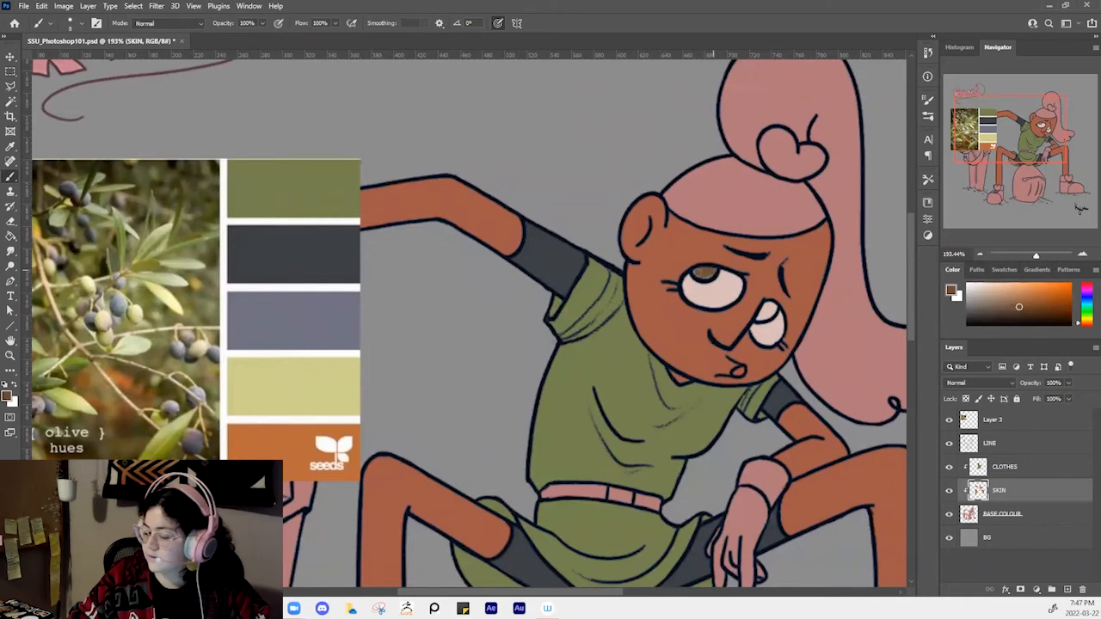
{"action": "mouse_move", "coordinate": [772, 308]}
{"action": "left_mouse_down"}
{"action": "mouse_move", "coordinate": [759, 318]}
{"action": "mouse_move", "coordinate": [770, 312]}
{"action": "mouse_move", "coordinate": [764, 288]}
{"action": "left_mouse_up"}
Sample the skin colour from the face and shift the foreground colour to a more saturated orange-red
{"action": "left_click", "coordinate": [749, 266], "text": "alt"}
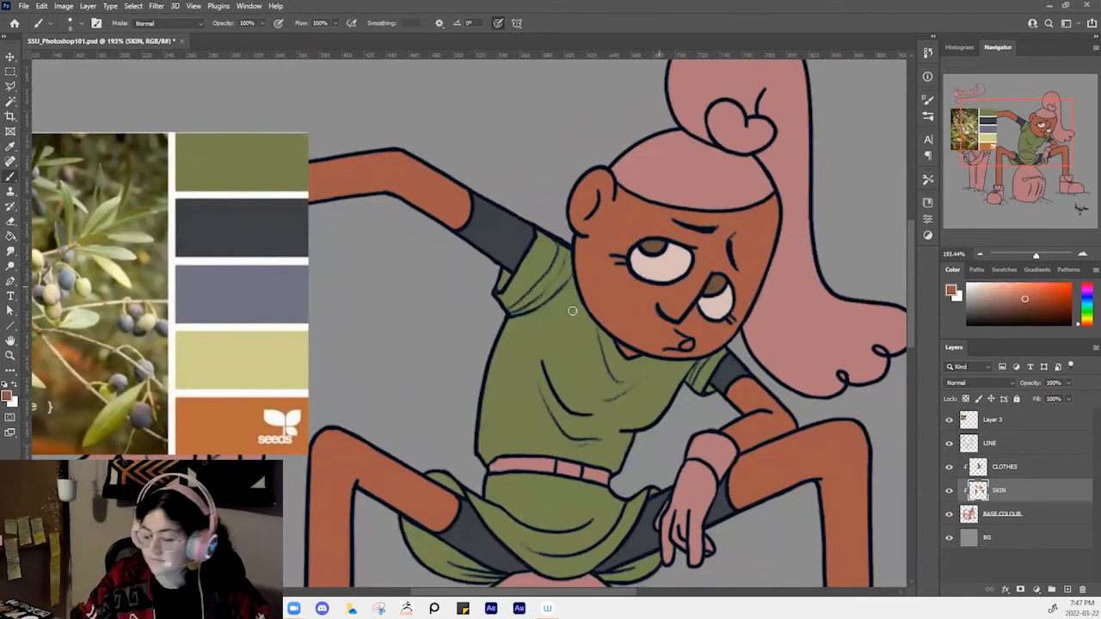
{"action": "left_click", "coordinate": [1037, 296]}
{"action": "left_click", "coordinate": [1046, 296]}
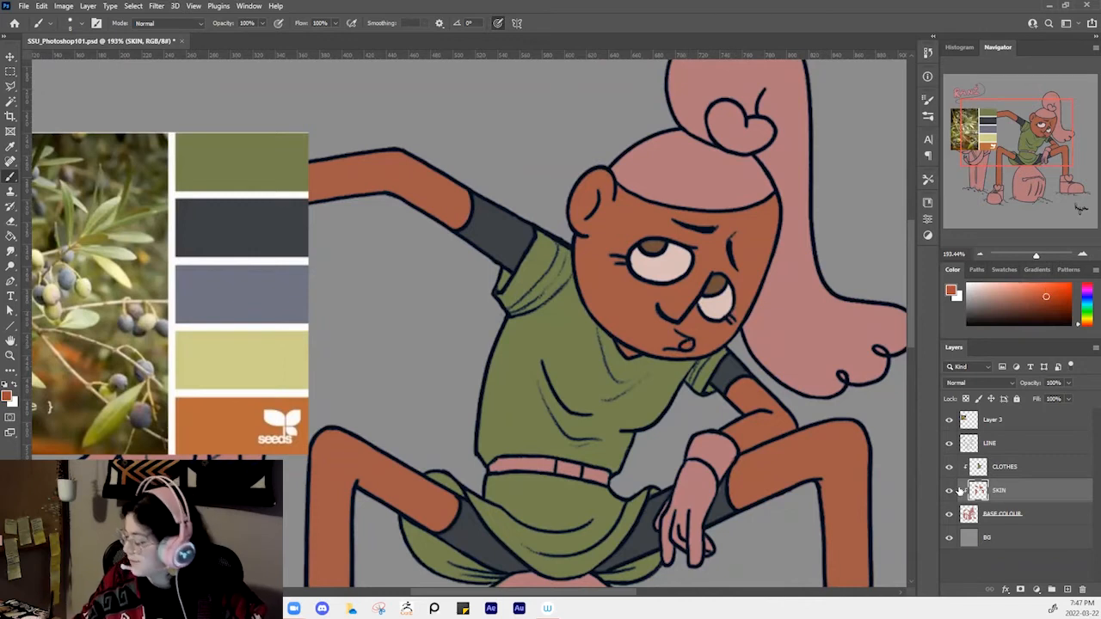
Hide the palette reference on Layer 3 and save the document
{"action": "left_click", "coordinate": [951, 419]}
{"action": "key", "text": "z"}
{"action": "left_click_drag", "start_coordinate": [800, 424], "coordinate": [779, 414]}
{"action": "key", "text": "ctrl+s"}
{"action": "left_click_drag", "start_coordinate": [769, 458], "coordinate": [653, 379]}
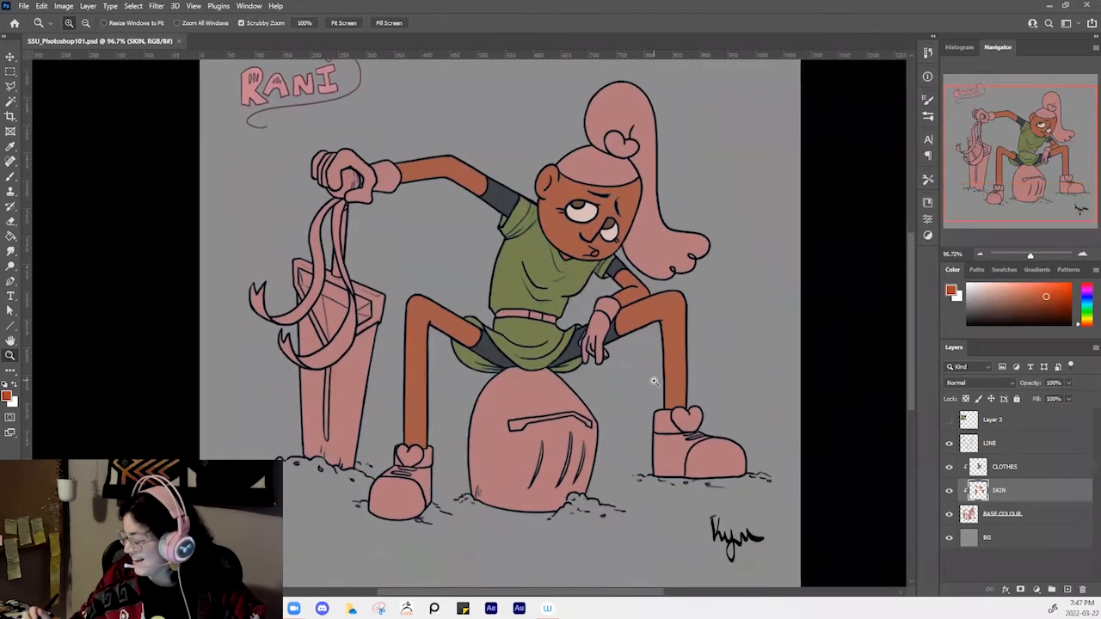
Merge the CLOTHES layer down into the SKIN layer
{"action": "left_click", "coordinate": [1003, 467], "text": "shift"}
{"action": "right_click", "coordinate": [1040, 456]}
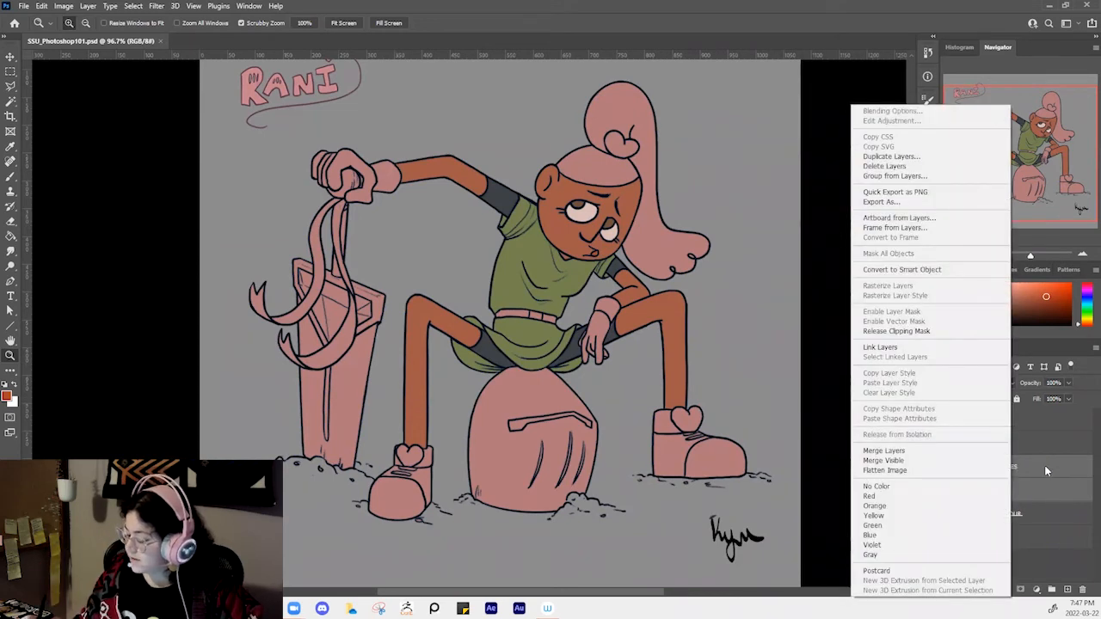
{"action": "left_click", "coordinate": [1047, 471]}
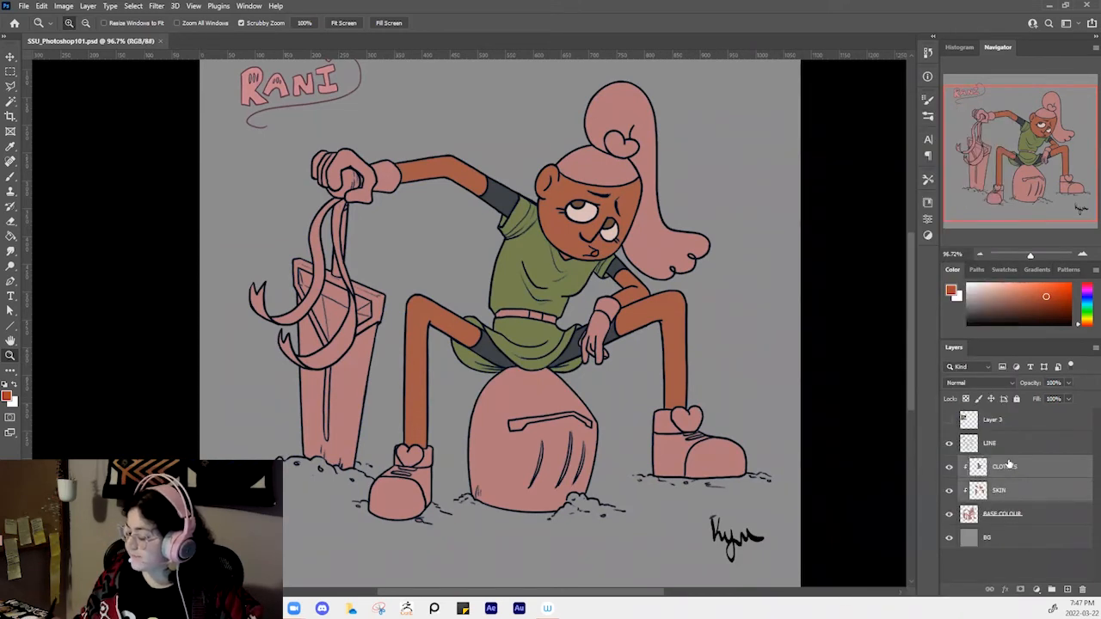
{"action": "right_click", "coordinate": [1008, 467]}
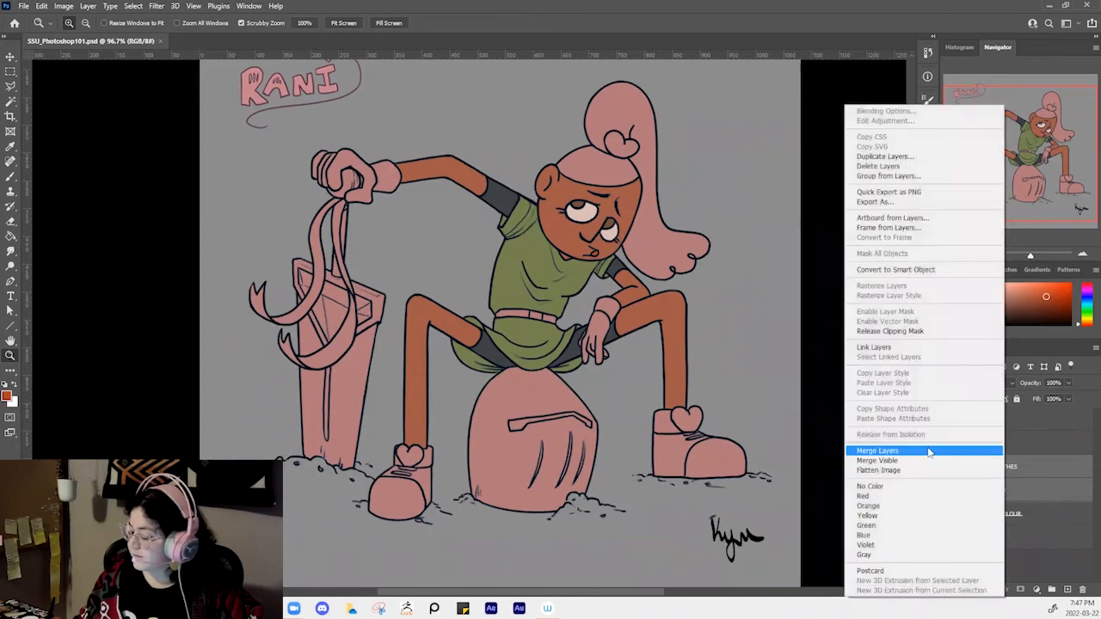
{"action": "left_click", "coordinate": [1028, 464]}
{"action": "right_click", "coordinate": [994, 467]}
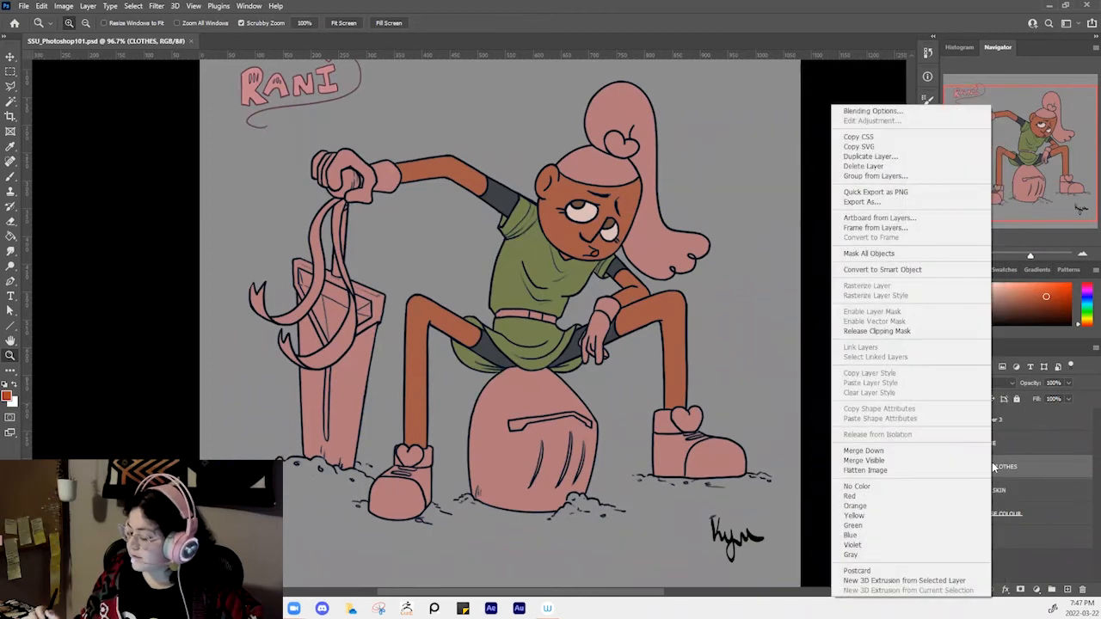
{"action": "left_click", "coordinate": [944, 452]}
Rename the merged layer as COLOURS
{"action": "double_click", "coordinate": [1000, 466]}
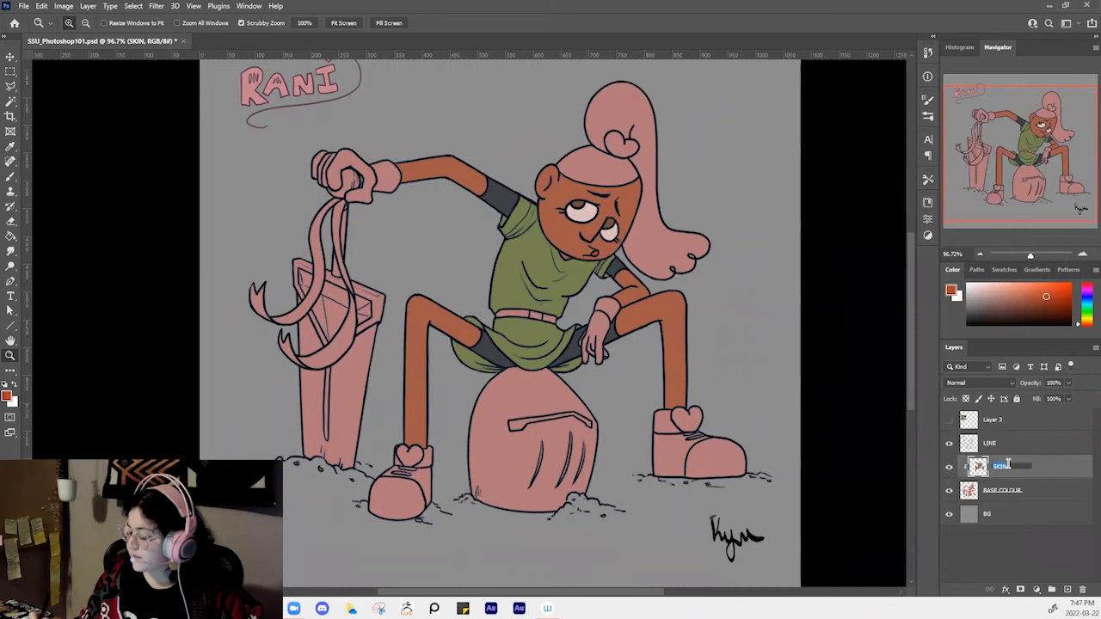
{"action": "type", "text": "c"}
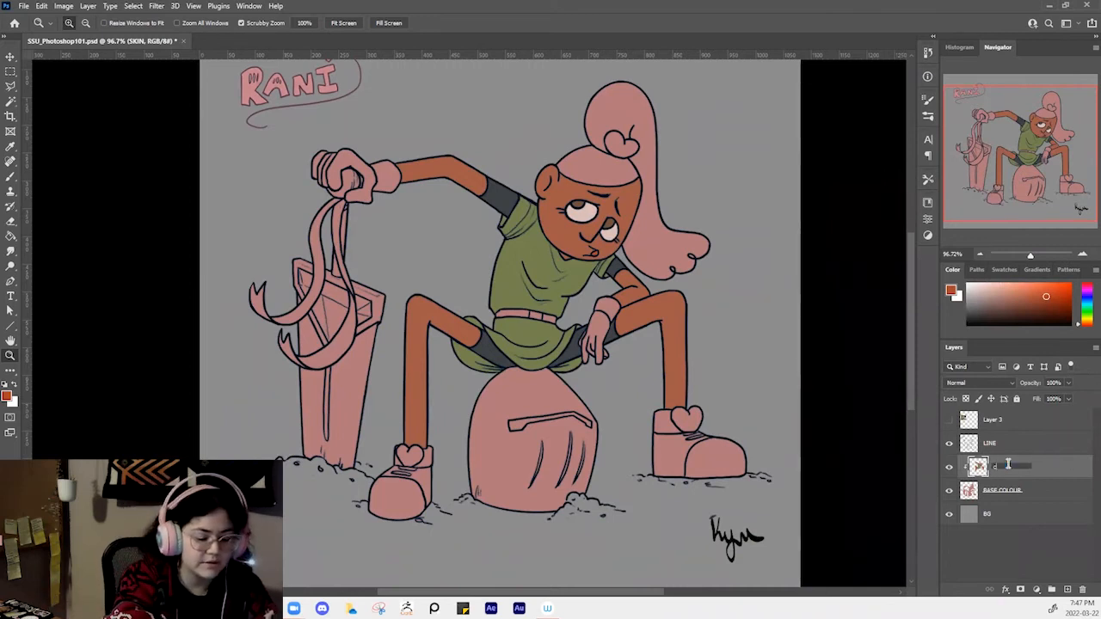
{"action": "type", "text": "olour"}
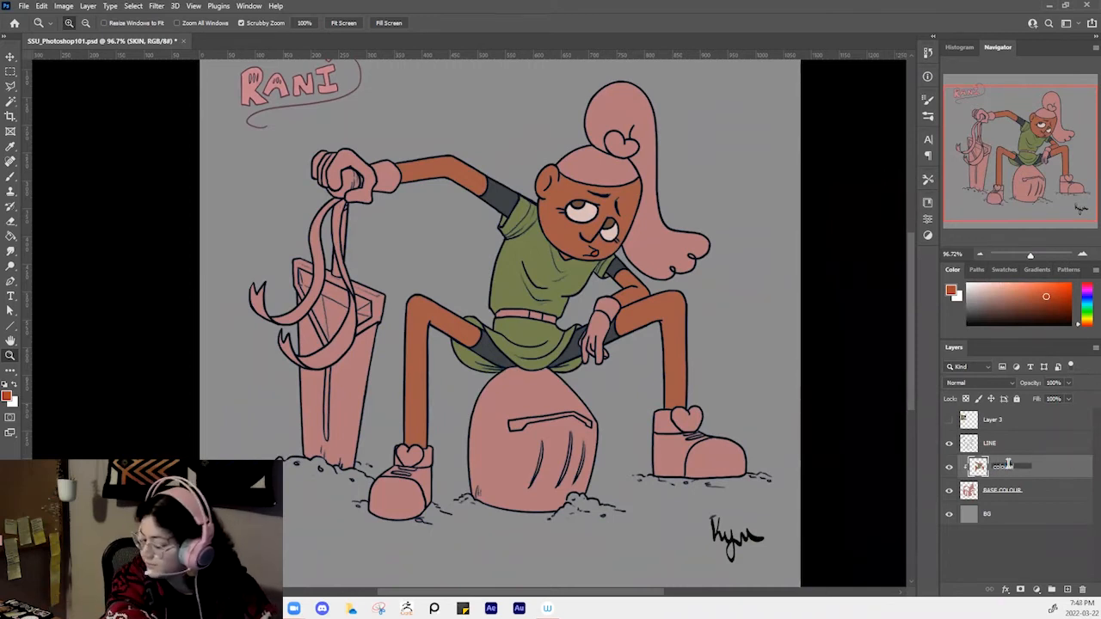
{"action": "key", "text": "BackSpace"}
{"action": "key", "text": "BackSpace"}
{"action": "key", "text": "BackSpace"}
{"action": "key", "text": "BackSpace"}
{"action": "key", "text": "BackSpace"}
{"action": "key", "text": "BackSpace"}
{"action": "type", "text": "COLOURS"}
{"action": "key", "text": "Return"}
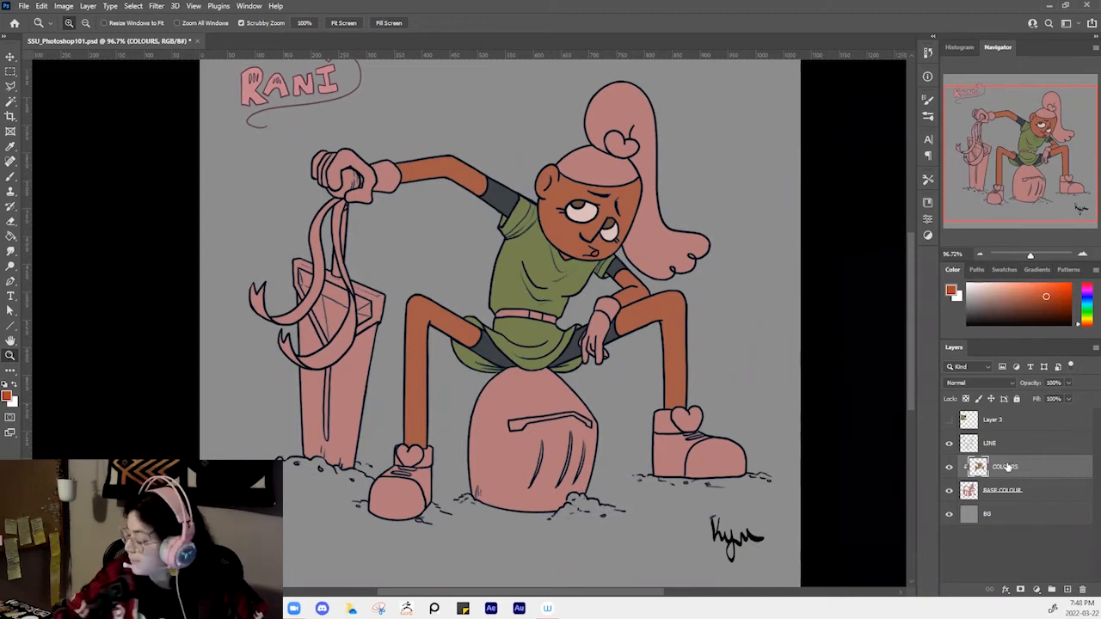
Check the COLOURS layer by toggling its visibility, and add a new clipped layer directly above it
{"action": "left_click", "coordinate": [949, 467]}
{"action": "left_click", "coordinate": [949, 467]}
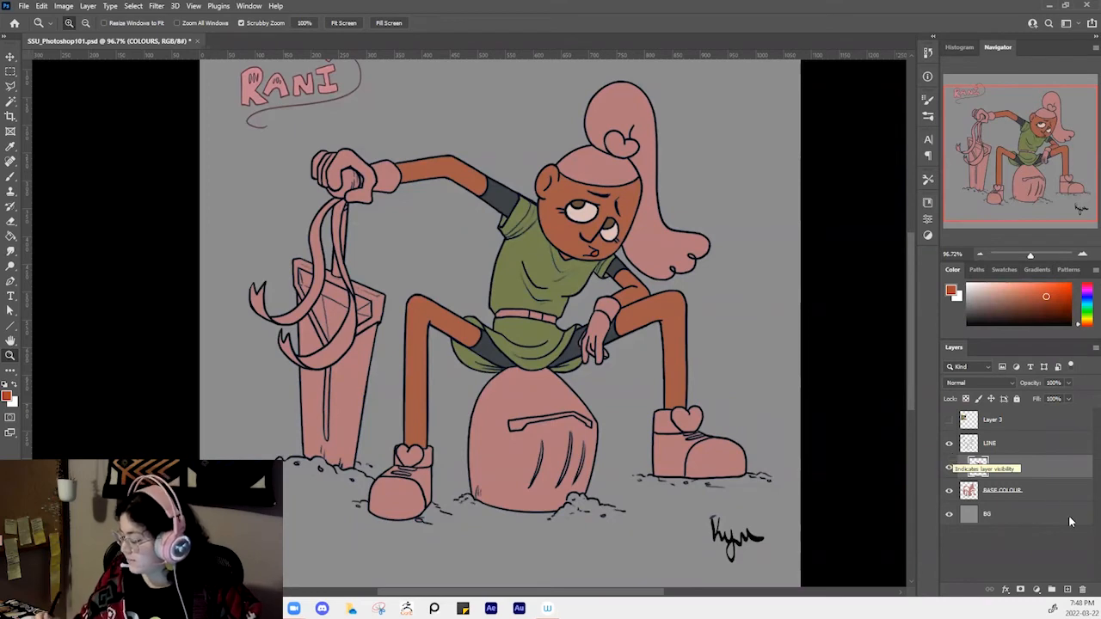
{"action": "left_click", "coordinate": [1068, 590]}
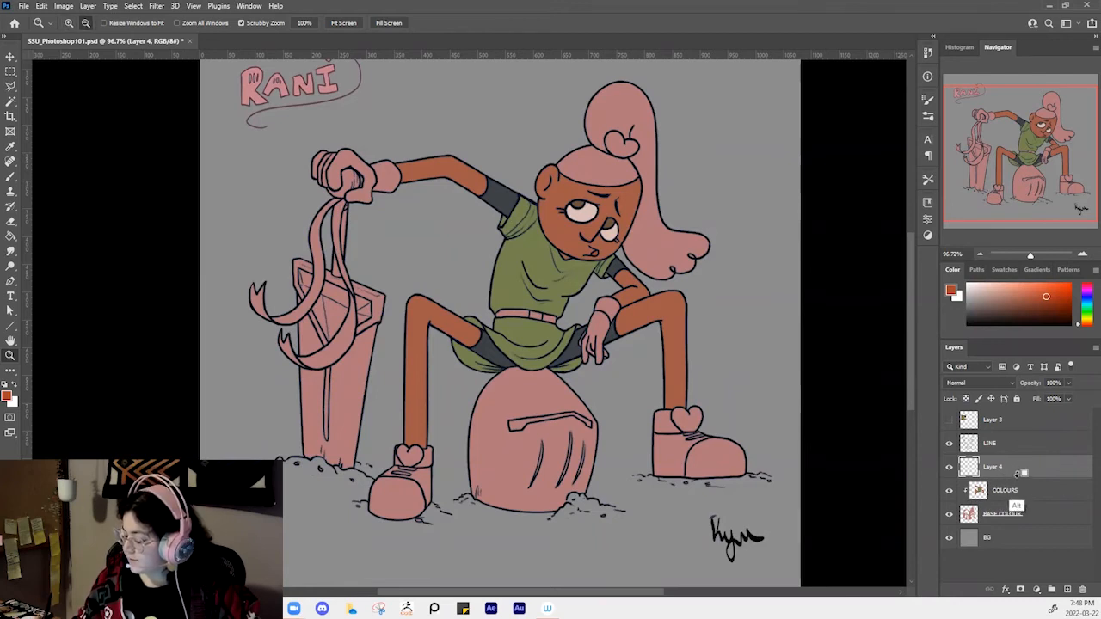
{"action": "left_click", "coordinate": [1010, 479], "text": "alt"}
Rename the new clipped layer as SHADOWS and keep it selected
{"action": "double_click", "coordinate": [1004, 466]}
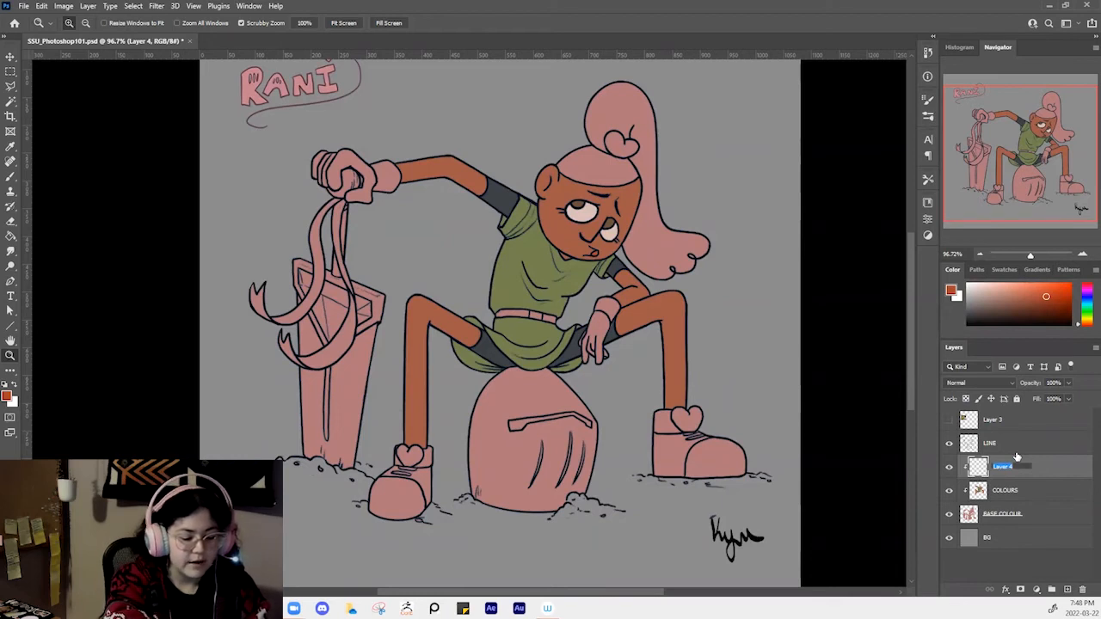
{"action": "type", "text": "shadowas"}
{"action": "key", "text": "BackSpace"}
{"action": "key", "text": "BackSpace"}
{"action": "type", "text": "SHADOWS"}
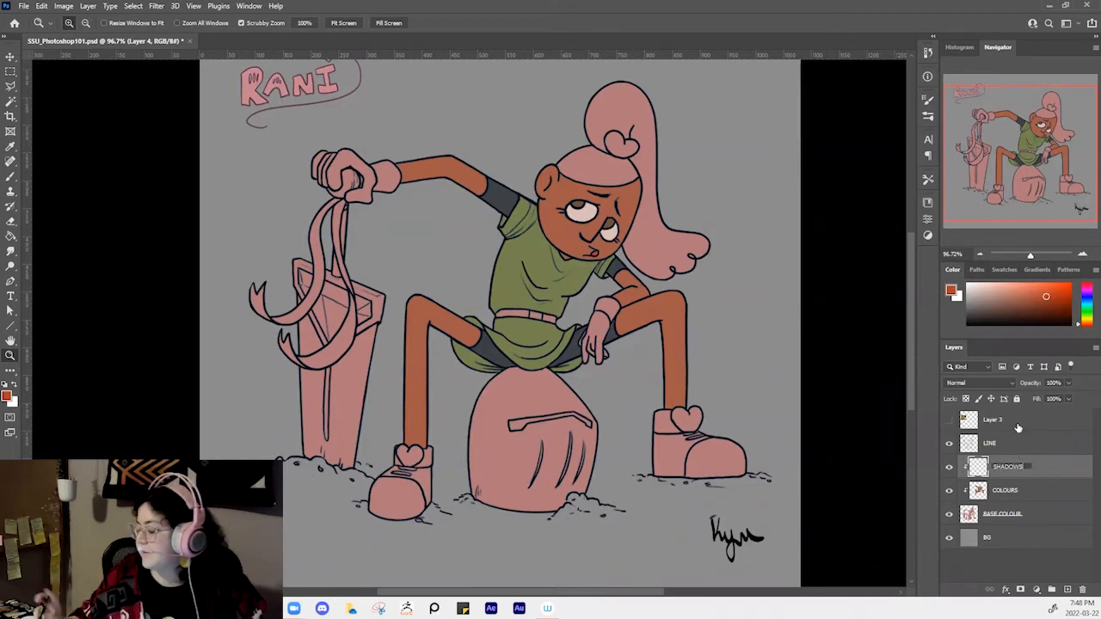
{"action": "left_click", "coordinate": [1025, 446]}
{"action": "left_click", "coordinate": [1020, 465]}
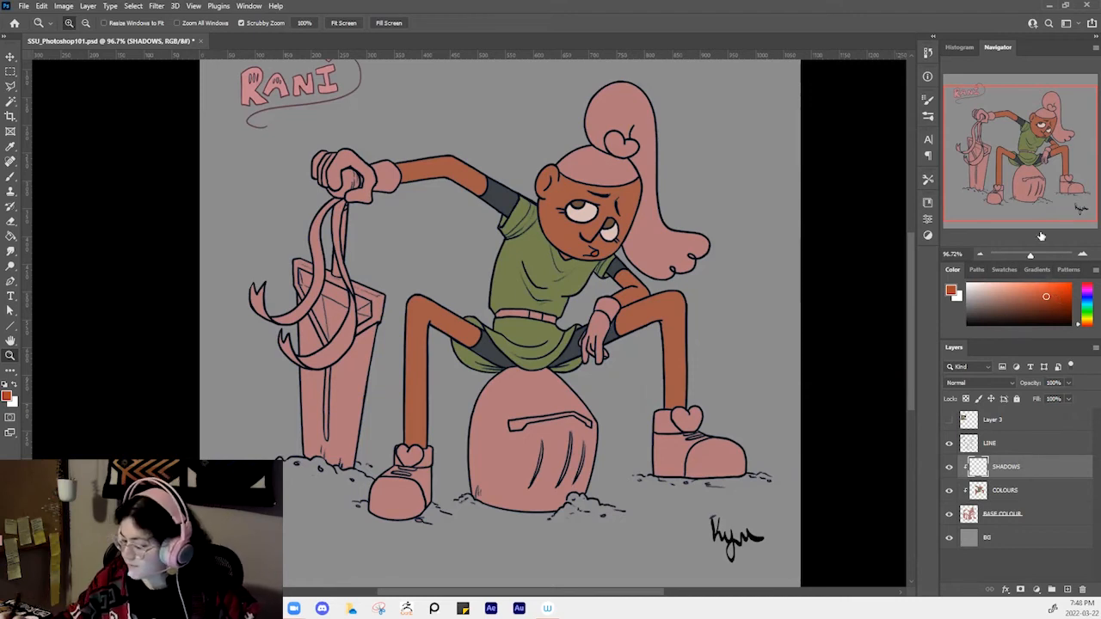
Sample the grey backdrop colour, select the BG layer and shift the foreground hue to blue
{"action": "mouse_move", "coordinate": [1049, 297]}
{"action": "left_mouse_down"}
{"action": "mouse_move", "coordinate": [1024, 300]}
{"action": "mouse_move", "coordinate": [1050, 302]}
{"action": "left_mouse_up"}
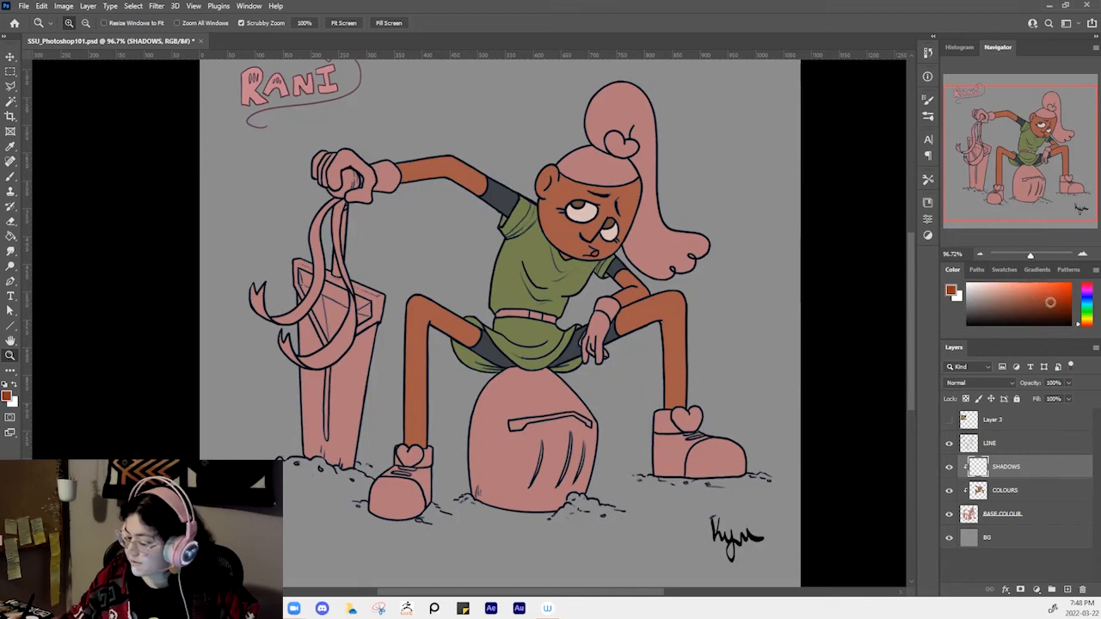
{"action": "key", "text": "i"}
{"action": "left_click", "coordinate": [719, 340]}
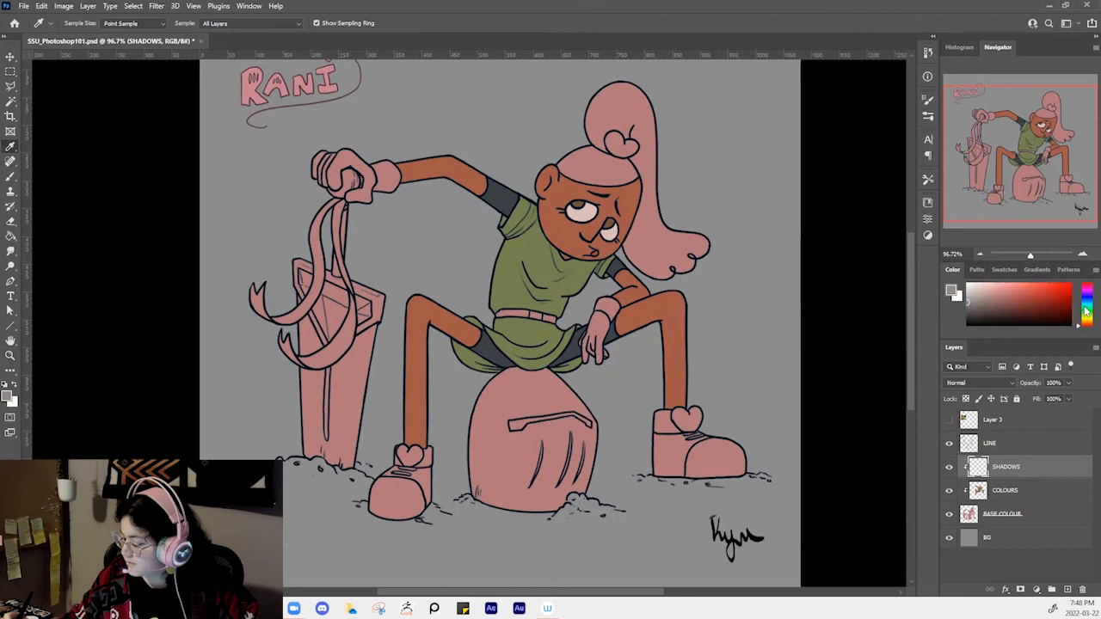
{"action": "key", "text": "alt+shift+bracketleft"}
{"action": "left_click", "coordinate": [1087, 307]}
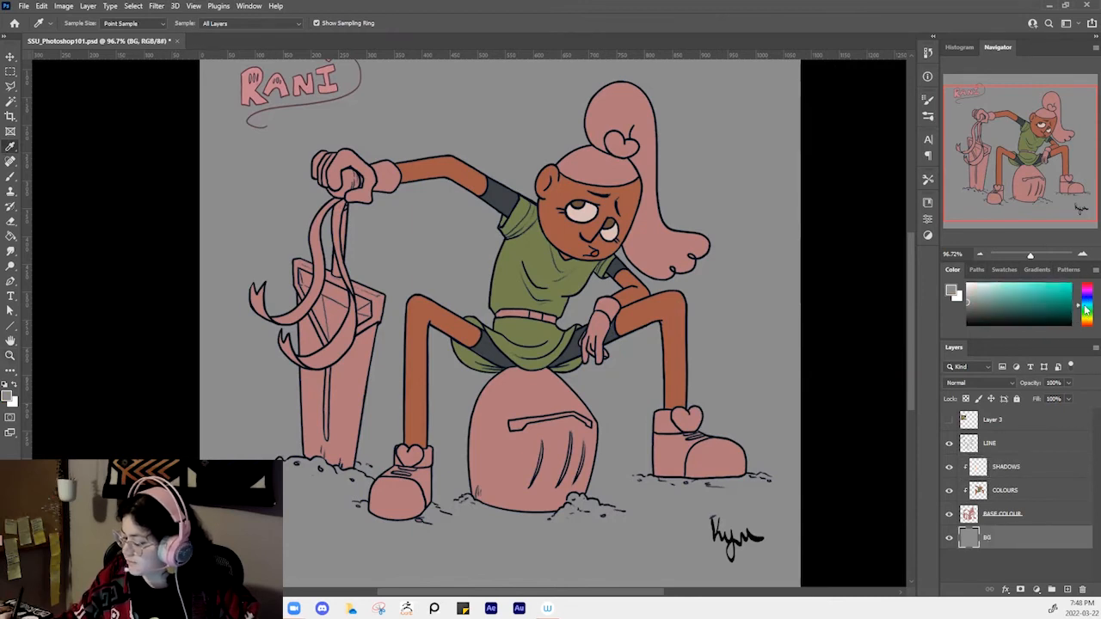
{"action": "left_click_drag", "start_coordinate": [1087, 310], "coordinate": [1087, 302]}
Try filling the background with a darker blue-grey and undo the fill
{"action": "left_click_drag", "start_coordinate": [971, 301], "coordinate": [980, 307]}
{"action": "key", "text": "g"}
{"action": "left_click", "coordinate": [779, 319]}
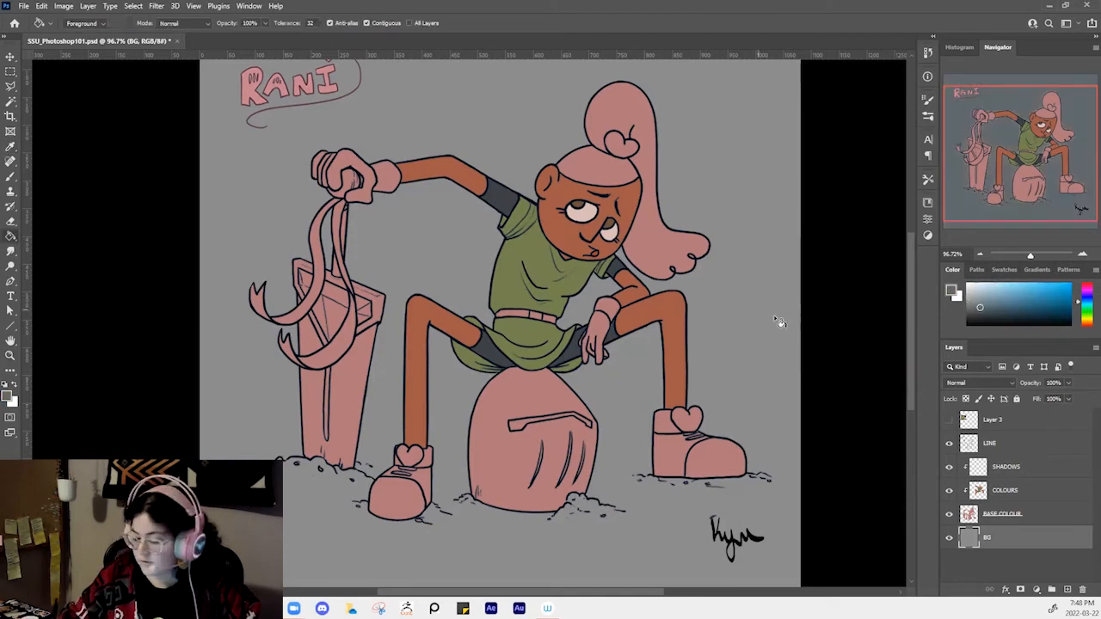
{"action": "key", "text": "ctrl+z"}
Fill the BG layer with a light grey, and refill it with a slightly darker, muted blue-grey
{"action": "left_click", "coordinate": [973, 297]}
{"action": "left_click", "coordinate": [743, 312]}
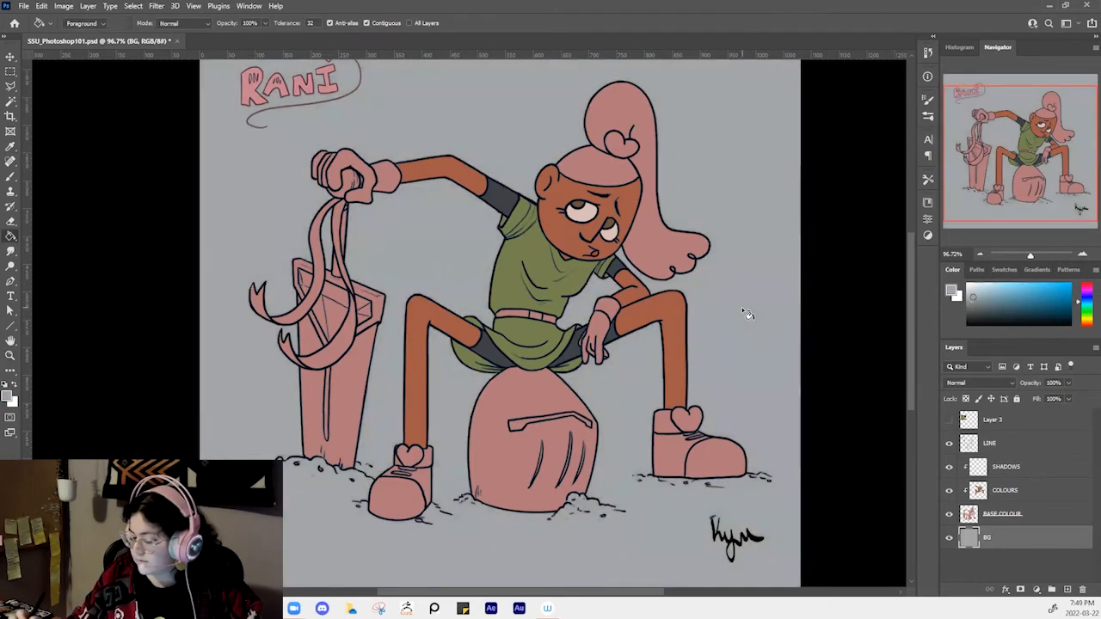
{"action": "left_click", "coordinate": [977, 301]}
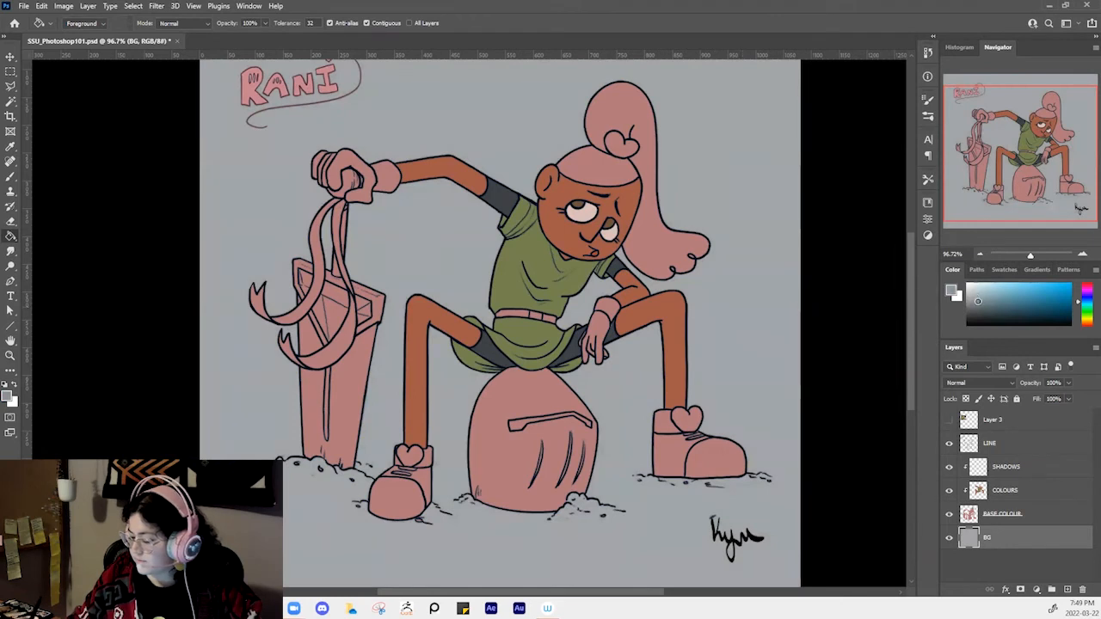
{"action": "left_click", "coordinate": [781, 297]}
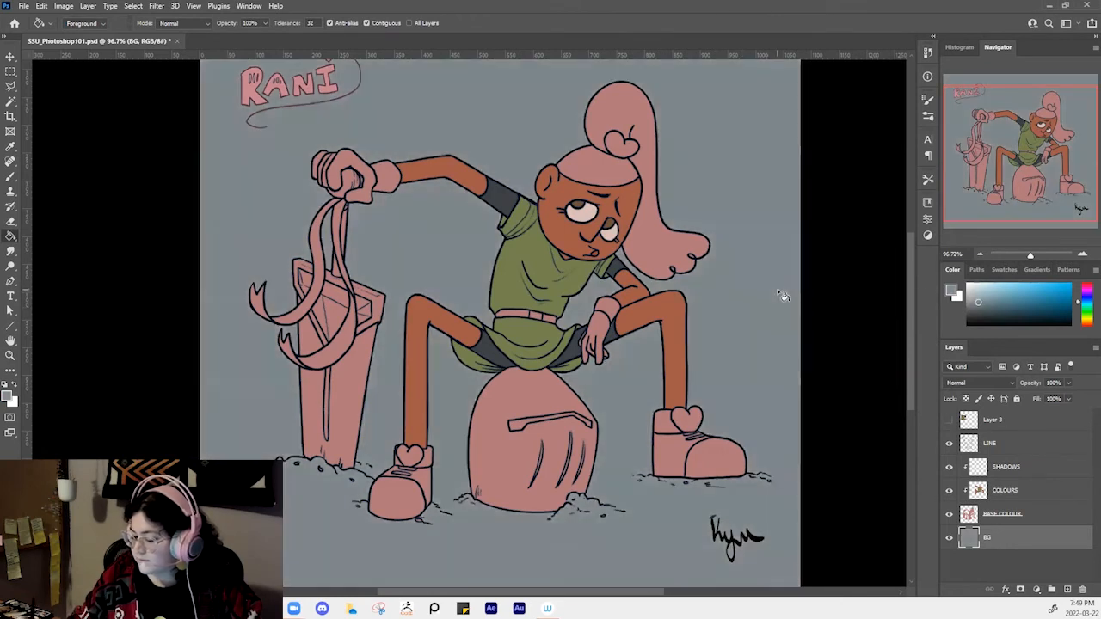
Select the SHADOWS layer and set the foreground to a darker, more saturated blue for the shadows
{"action": "left_click", "coordinate": [1051, 469]}
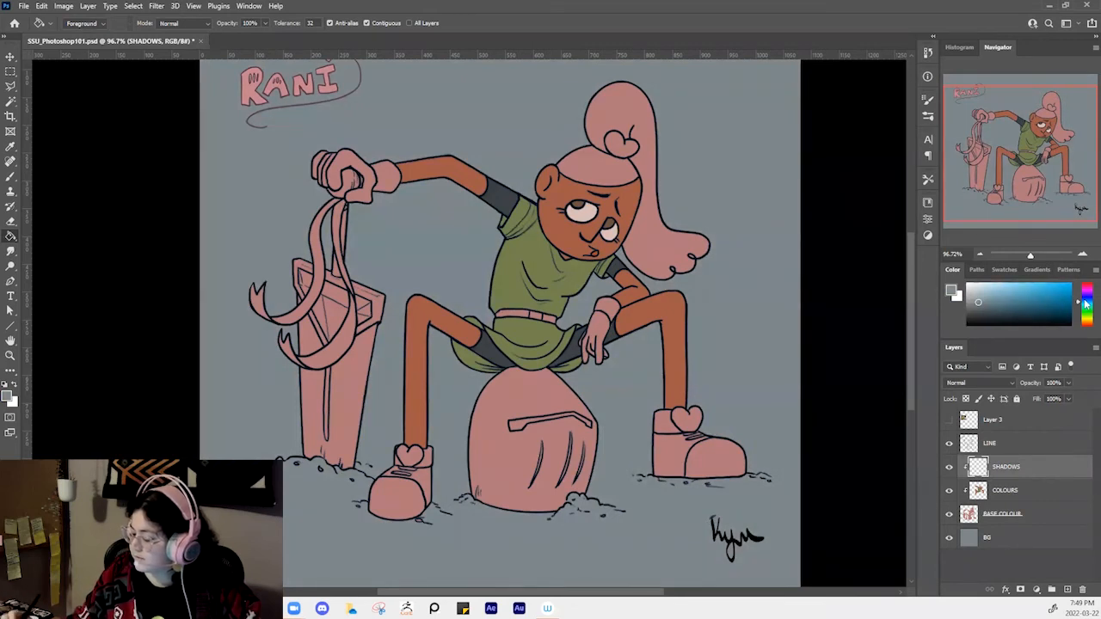
{"action": "left_click", "coordinate": [989, 301]}
{"action": "left_click_drag", "start_coordinate": [993, 303], "coordinate": [1002, 309]}
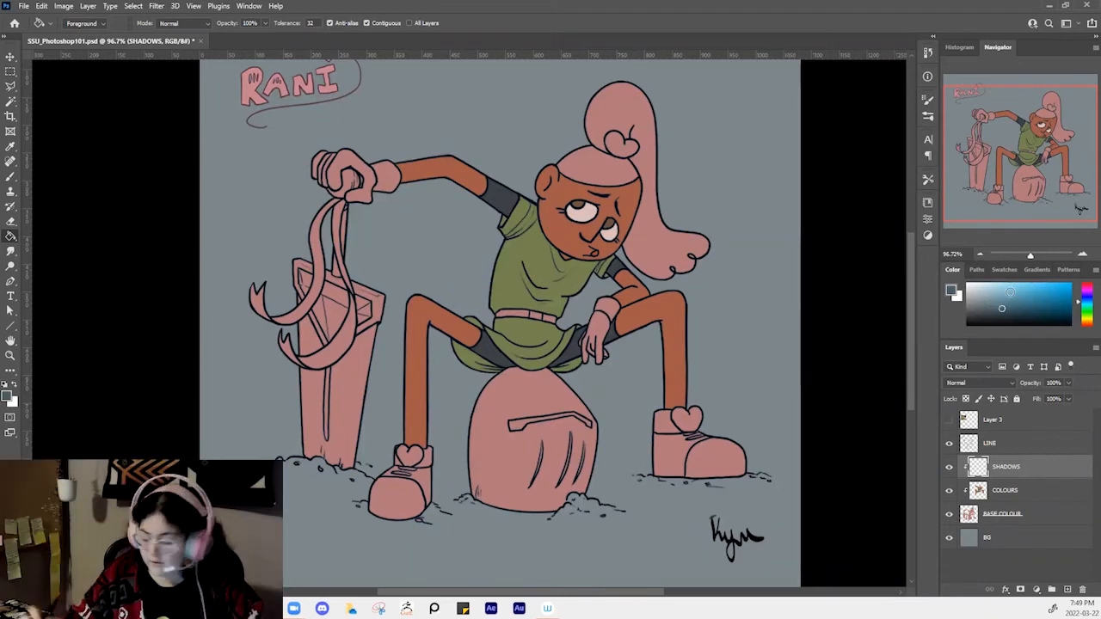
{"action": "key", "text": "b"}
{"action": "right_click", "coordinate": [583, 183]}
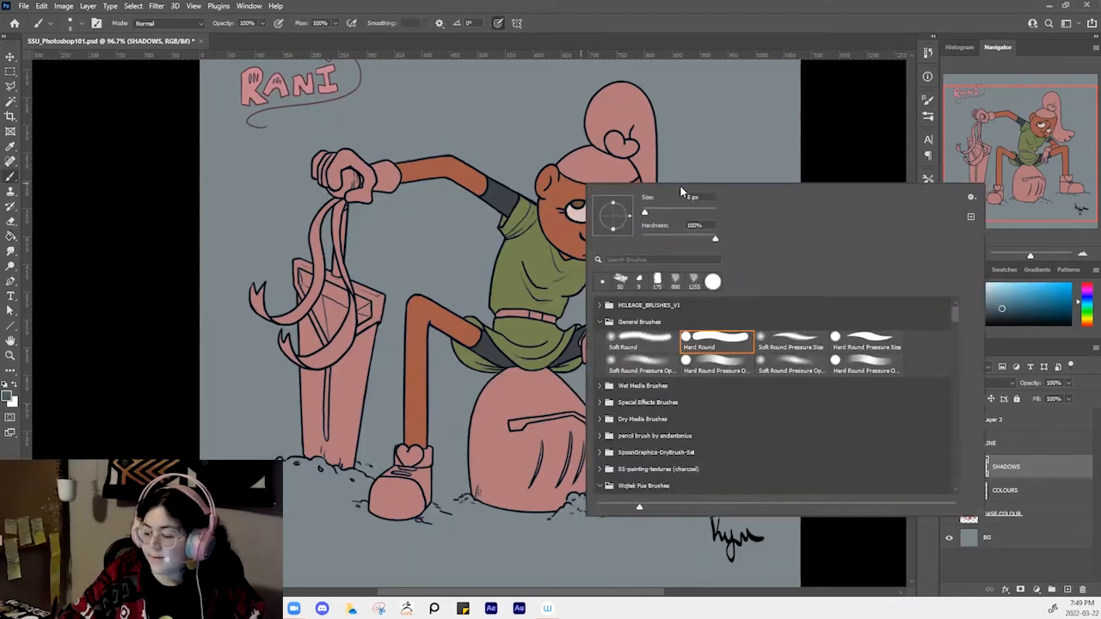
{"action": "right_click", "coordinate": [405, 197]}
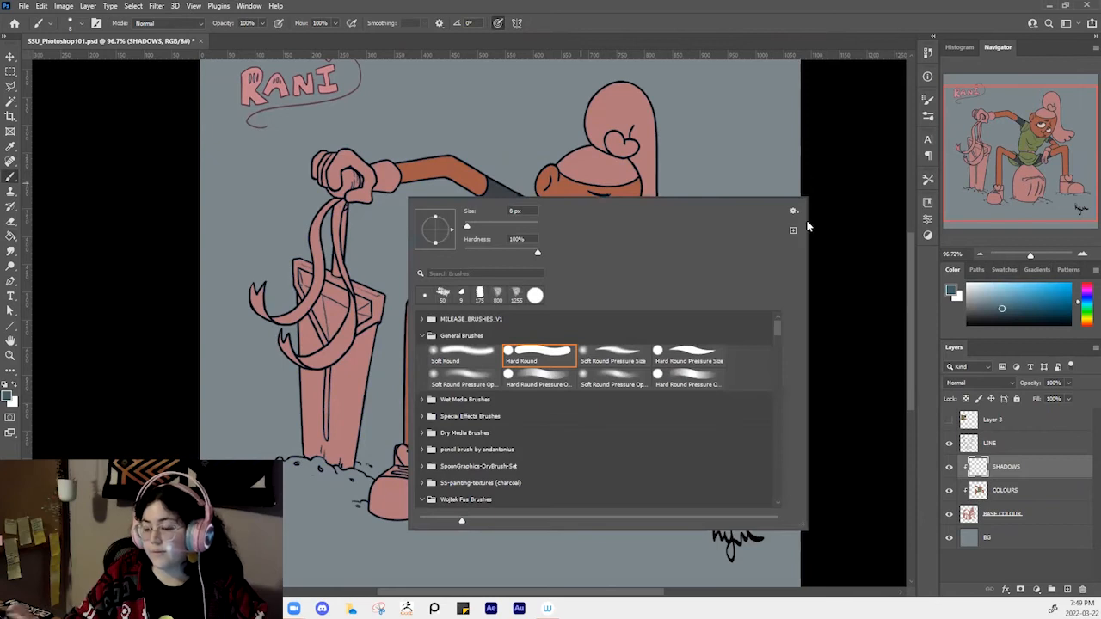
{"action": "left_click", "coordinate": [786, 167]}
{"action": "key", "text": "z"}
{"action": "left_click_drag", "start_coordinate": [491, 181], "coordinate": [554, 295]}
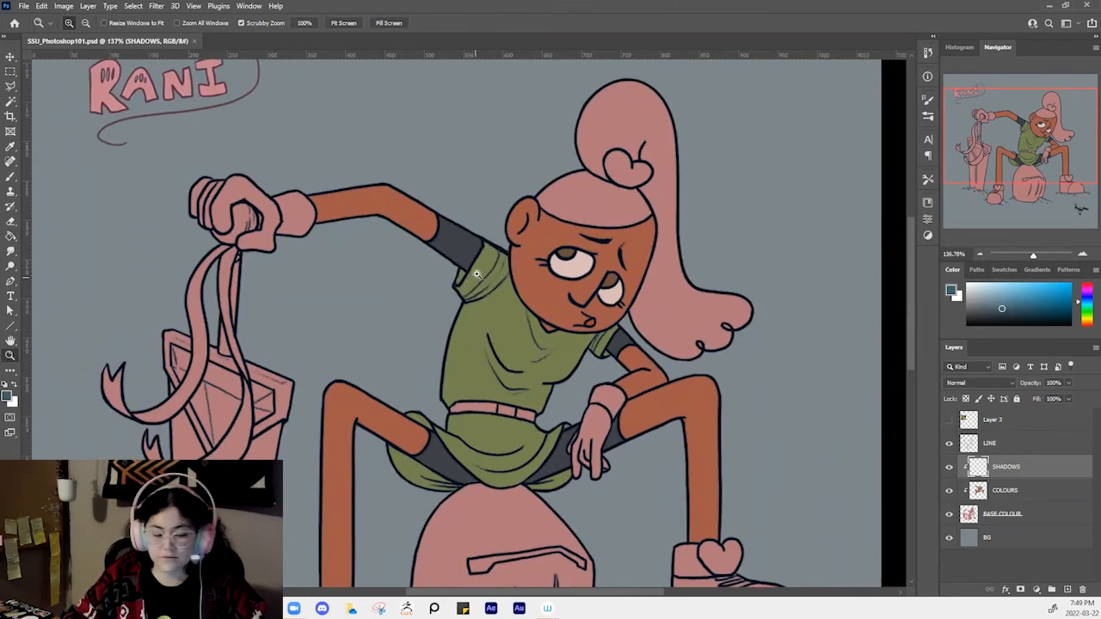
Browse the installed brush preset folders, collapsing the Wojtek Fus Brushes and General Brushes groups
{"action": "key", "text": "b"}
{"action": "right_click", "coordinate": [519, 254]}
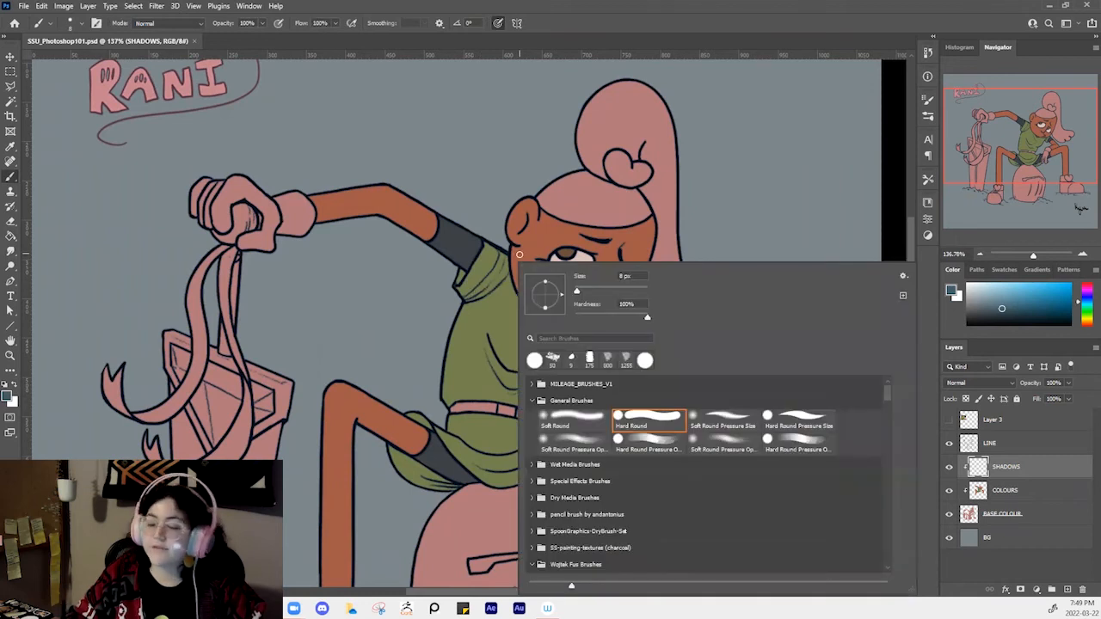
{"action": "right_click", "coordinate": [392, 279]}
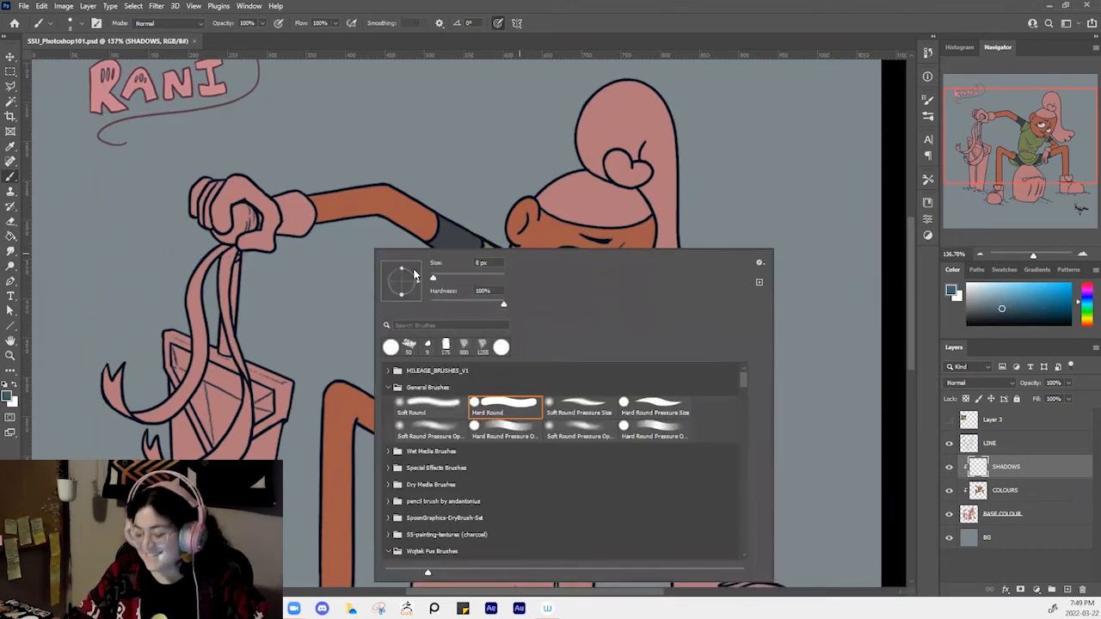
{"action": "left_click_drag", "start_coordinate": [744, 383], "coordinate": [746, 394]}
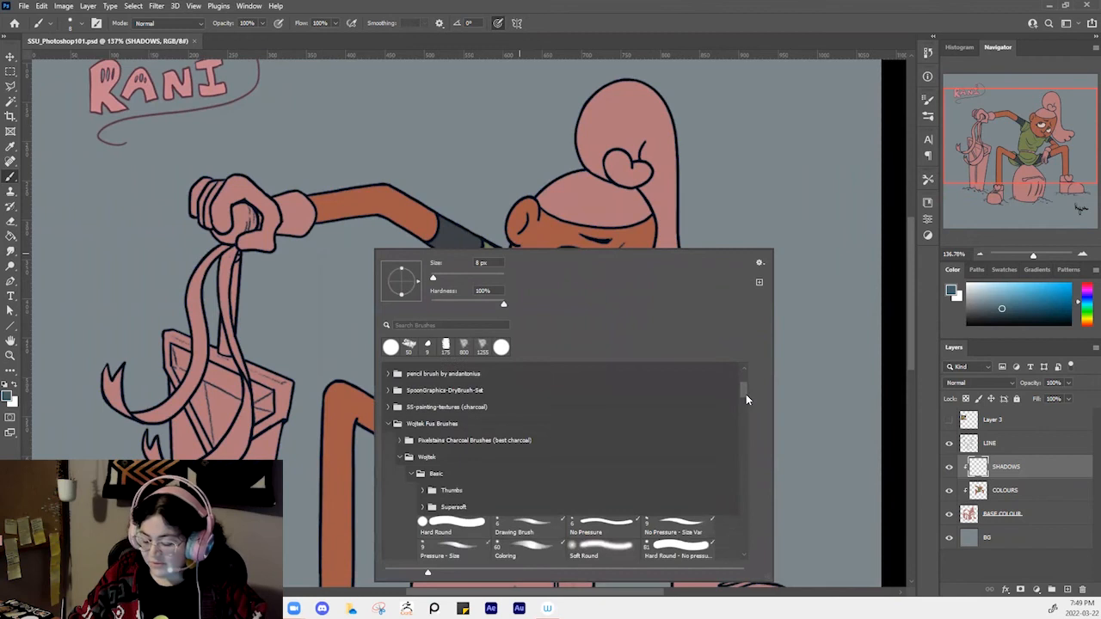
{"action": "left_click", "coordinate": [387, 424]}
{"action": "scroll", "coordinate": [425, 484], "scroll_direction": "up", "scroll_amount": 1}
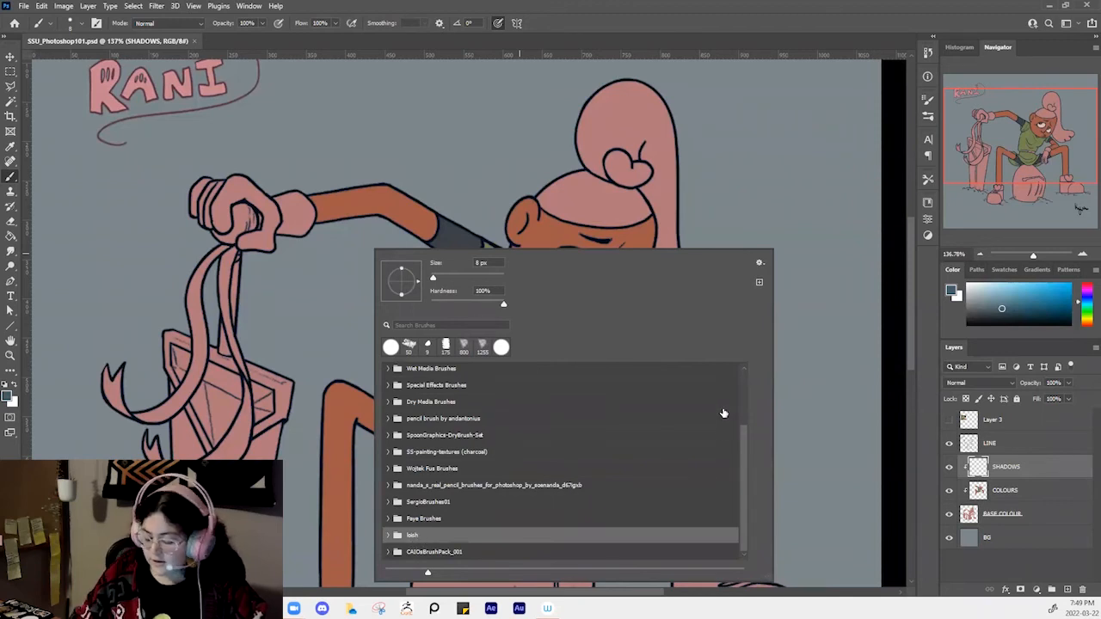
{"action": "left_click_drag", "start_coordinate": [743, 446], "coordinate": [745, 373]}
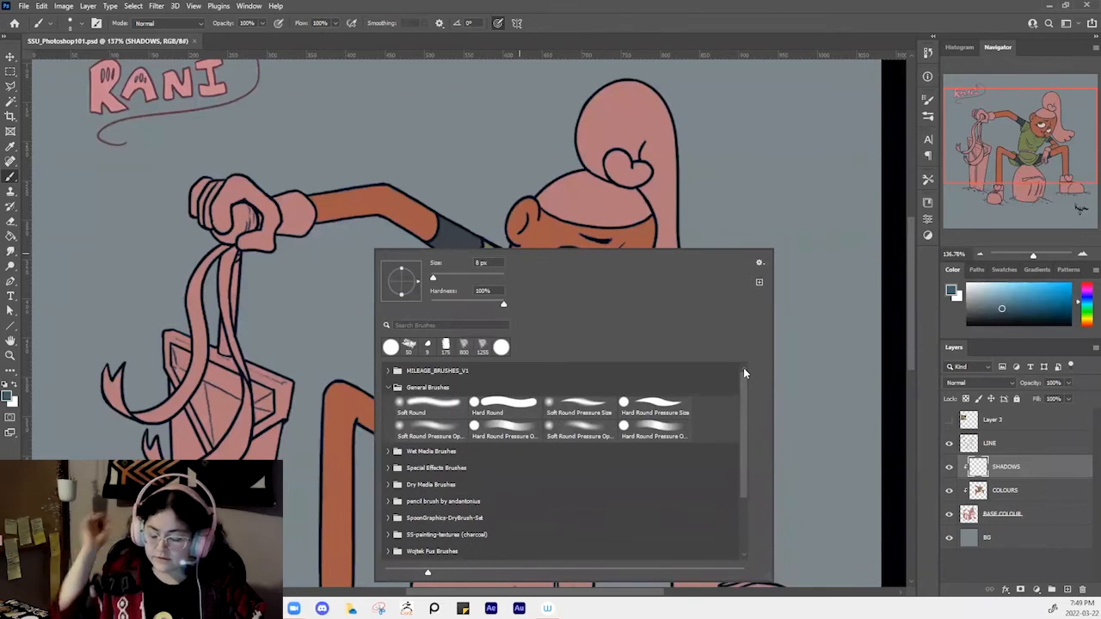
{"action": "mouse_move", "coordinate": [743, 381]}
{"action": "left_mouse_down"}
{"action": "mouse_move", "coordinate": [744, 448]}
{"action": "mouse_move", "coordinate": [746, 365]}
{"action": "left_mouse_up"}
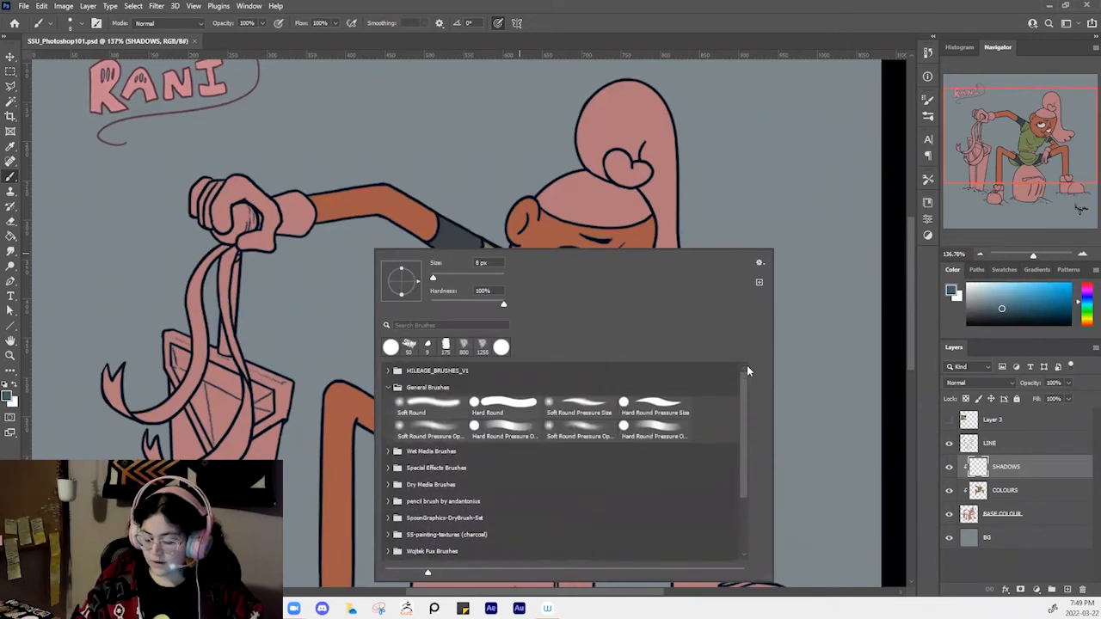
{"action": "left_click", "coordinate": [388, 388]}
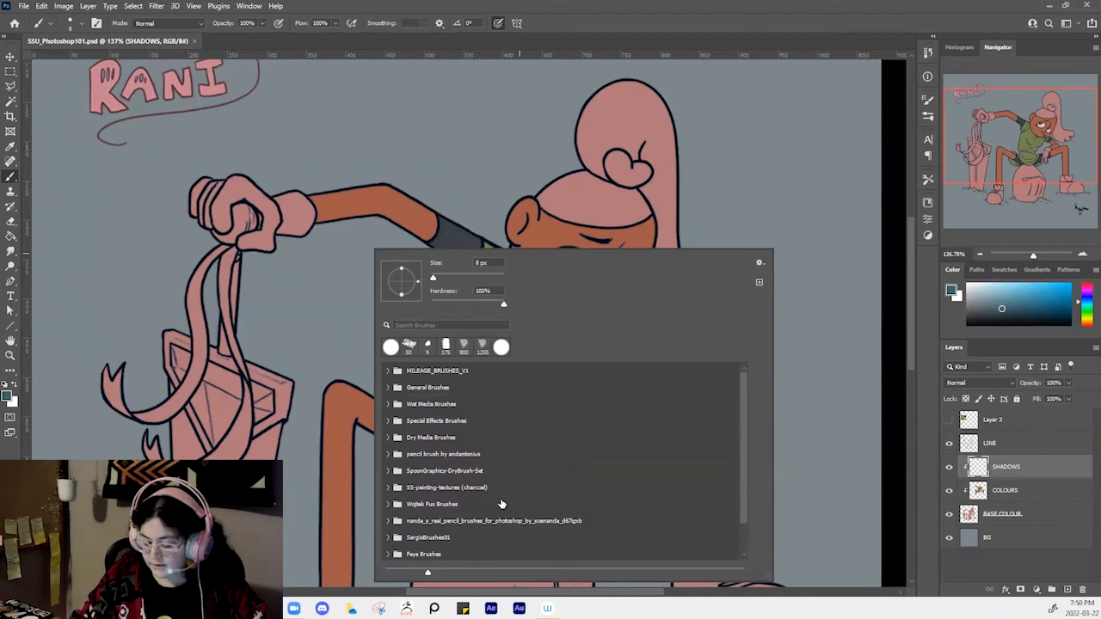
{"action": "mouse_move", "coordinate": [744, 452]}
{"action": "left_mouse_down"}
{"action": "mouse_move", "coordinate": [748, 488]}
{"action": "mouse_move", "coordinate": [747, 407]}
{"action": "left_mouse_up"}
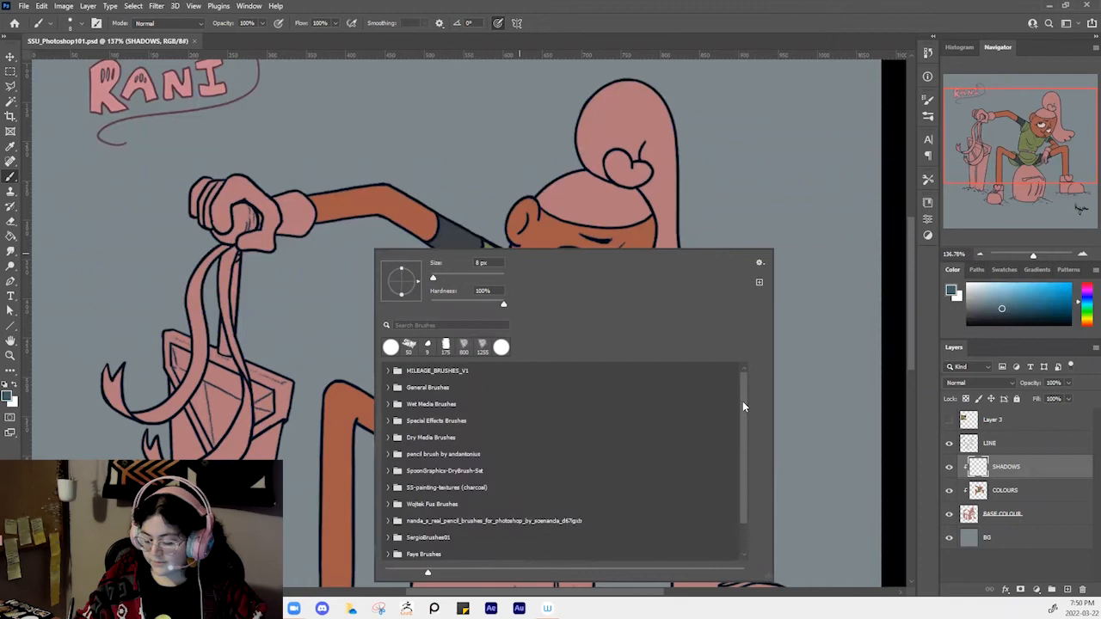
Expand General Brushes and choose the last Hard Round Pressure preset, with a size of 25 px
{"action": "left_click", "coordinate": [390, 388]}
{"action": "left_click", "coordinate": [648, 430]}
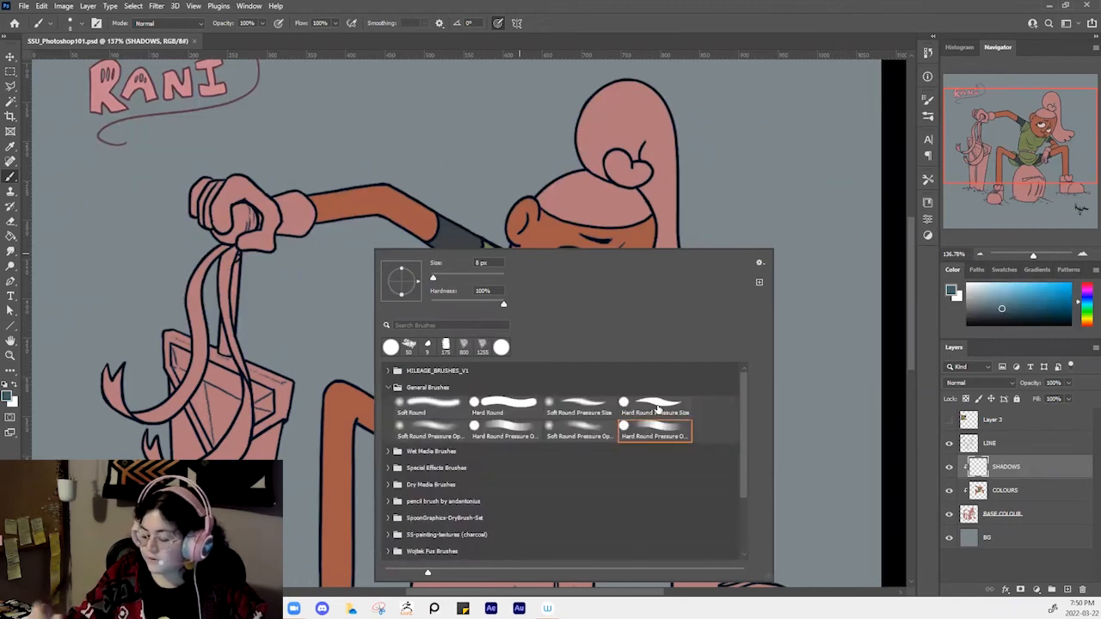
{"action": "left_click", "coordinate": [734, 193]}
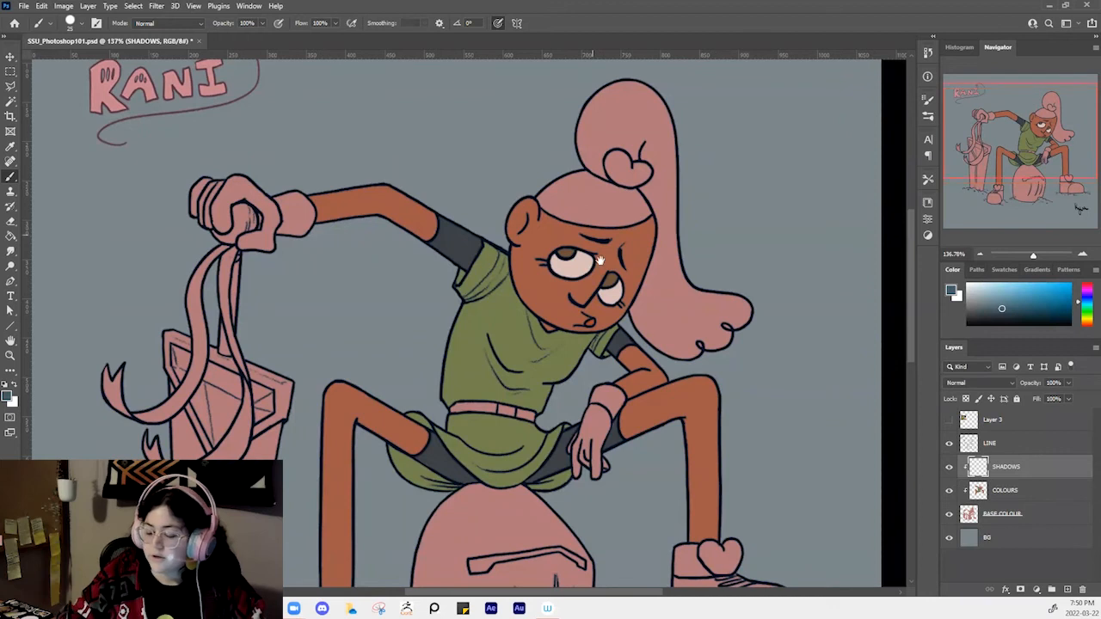
Add a new layer above LINE and paint an arrow above the character, pointing down toward her, to mark the light direction
{"action": "left_click_drag", "start_coordinate": [593, 199], "coordinate": [613, 296]}
{"action": "left_click", "coordinate": [1049, 449]}
{"action": "left_click", "coordinate": [1068, 589]}
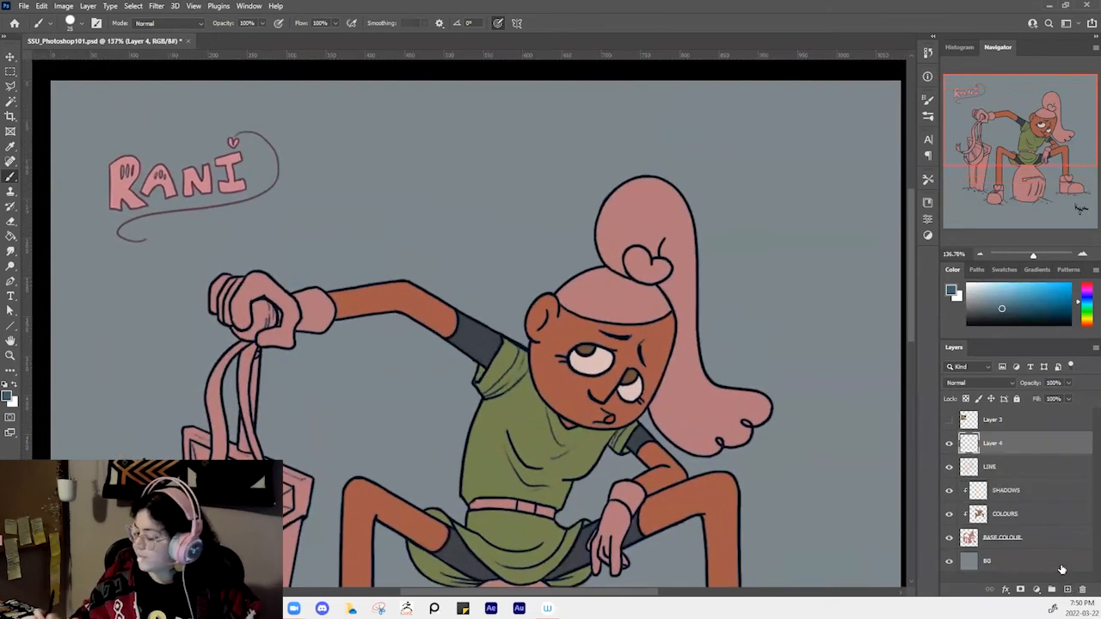
{"action": "key", "text": "z"}
{"action": "left_click_drag", "start_coordinate": [673, 324], "coordinate": [607, 299]}
{"action": "left_click_drag", "start_coordinate": [717, 361], "coordinate": [678, 366]}
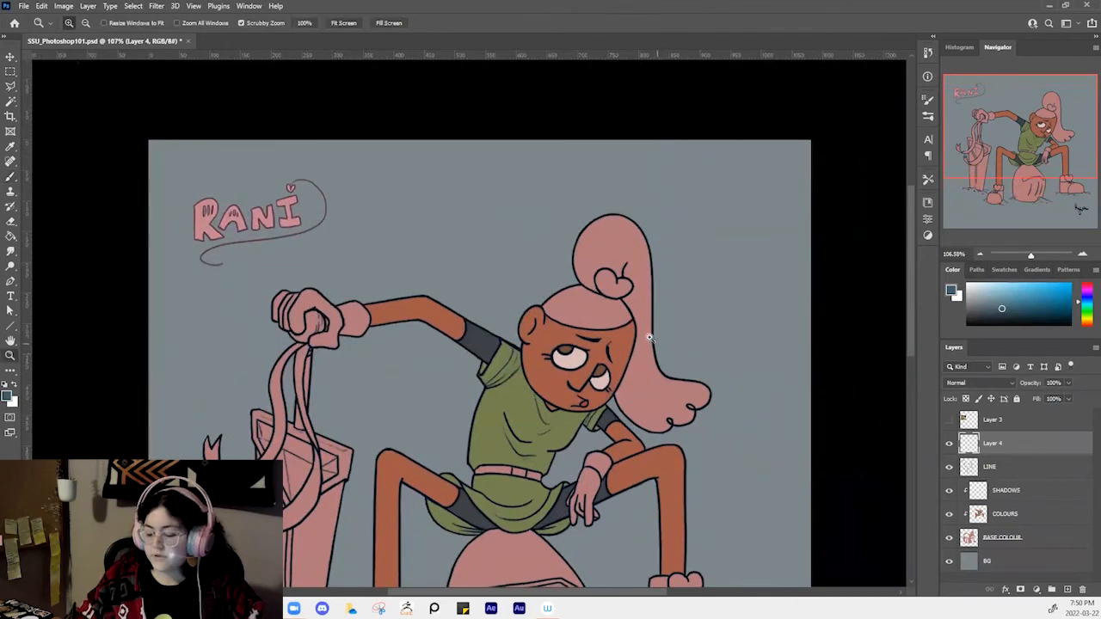
{"action": "key", "text": "ctrl+0"}
{"action": "left_click_drag", "start_coordinate": [656, 346], "coordinate": [684, 365]}
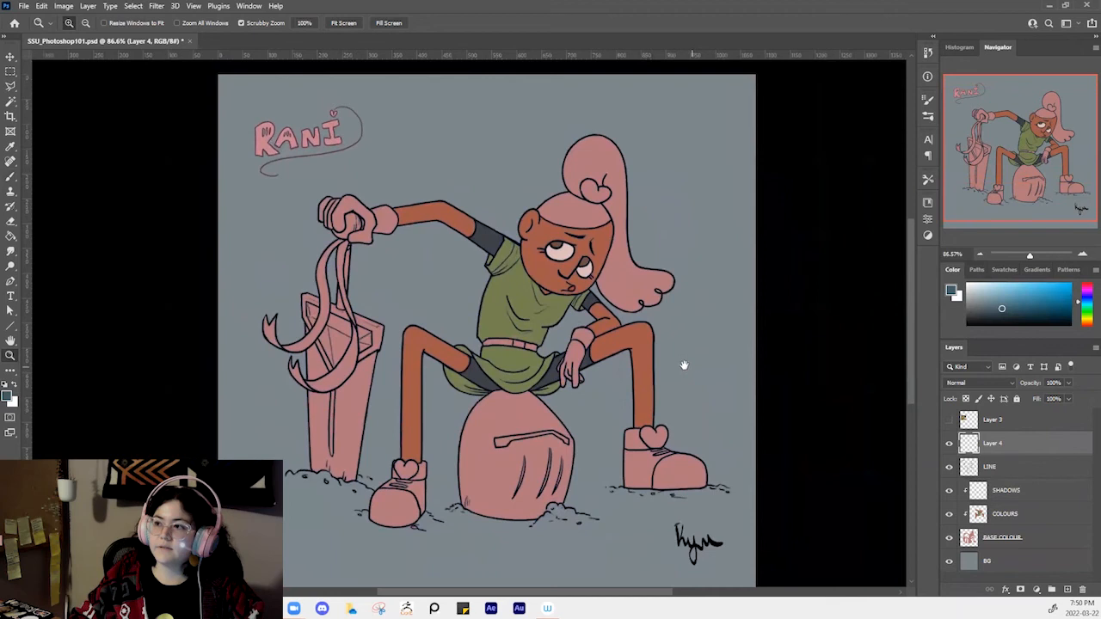
{"action": "key", "text": "b"}
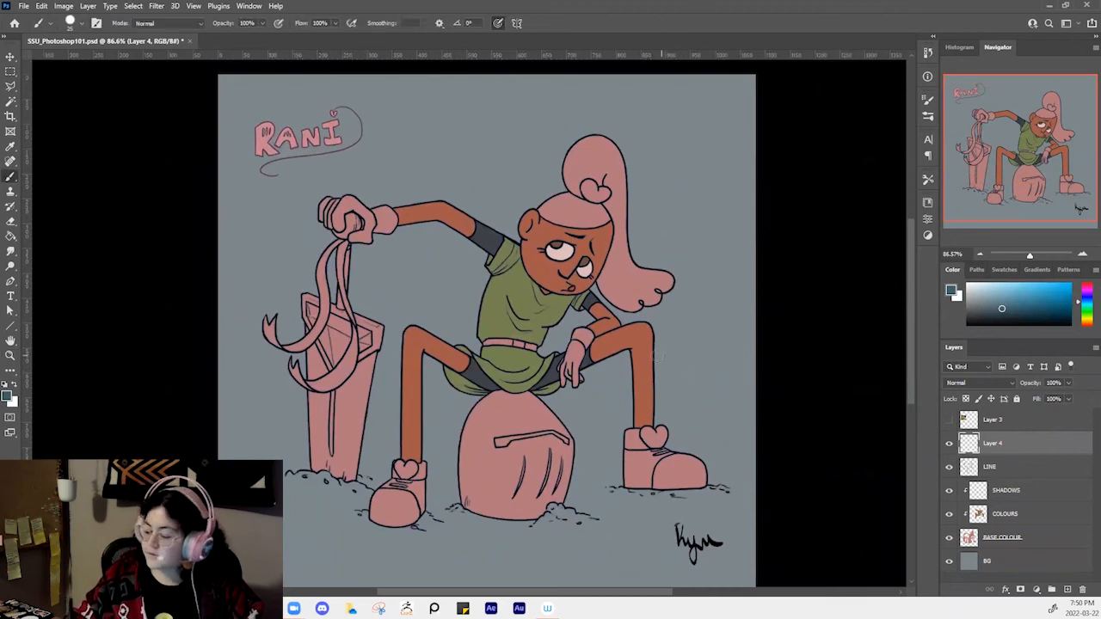
{"action": "mouse_move", "coordinate": [468, 118]}
{"action": "left_mouse_down"}
{"action": "mouse_move", "coordinate": [470, 145]}
{"action": "mouse_move", "coordinate": [483, 111]}
{"action": "left_mouse_up"}
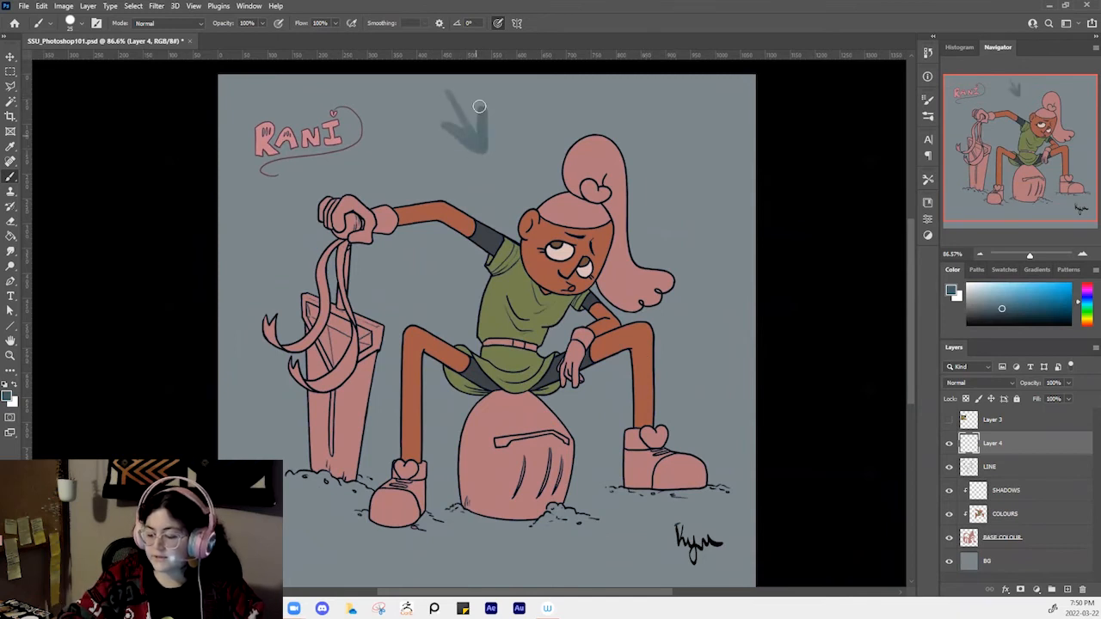
Try painting a blue shadow down the far side of the face on the SHADOWS layer, and undo the strokes
{"action": "left_click", "coordinate": [1012, 491]}
{"action": "key", "text": "z"}
{"action": "mouse_move", "coordinate": [564, 198]}
{"action": "left_mouse_down"}
{"action": "mouse_move", "coordinate": [593, 219]}
{"action": "mouse_move", "coordinate": [589, 281]}
{"action": "left_mouse_up"}
{"action": "key", "text": "b"}
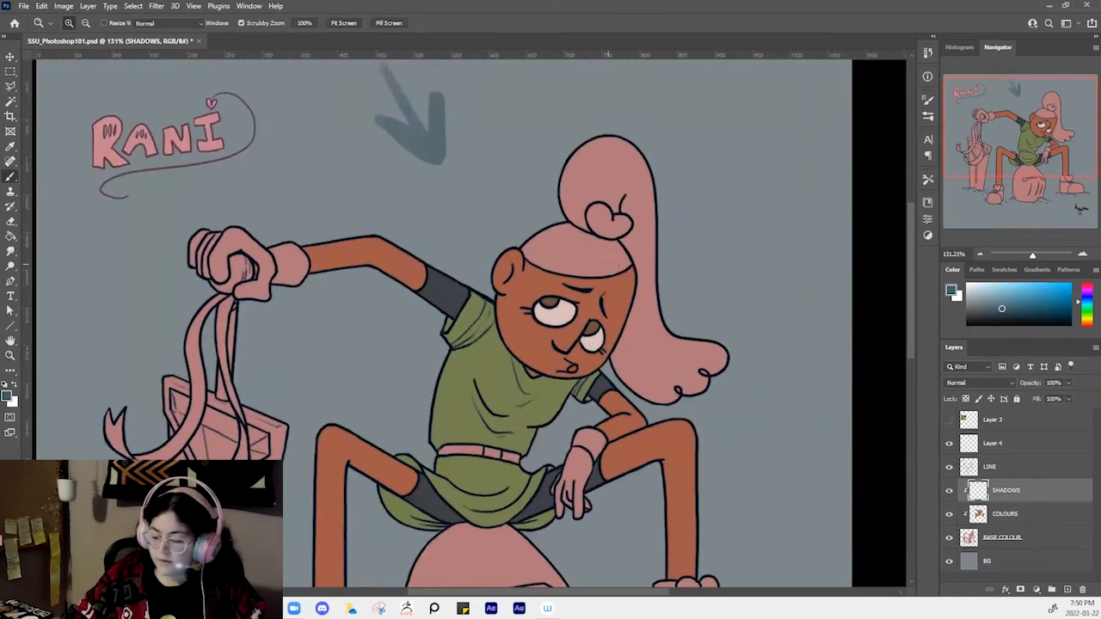
{"action": "mouse_move", "coordinate": [612, 245]}
{"action": "left_mouse_down"}
{"action": "mouse_move", "coordinate": [584, 353]}
{"action": "mouse_move", "coordinate": [603, 342]}
{"action": "mouse_move", "coordinate": [619, 294]}
{"action": "mouse_move", "coordinate": [613, 246]}
{"action": "mouse_move", "coordinate": [621, 294]}
{"action": "mouse_move", "coordinate": [624, 257]}
{"action": "left_mouse_up"}
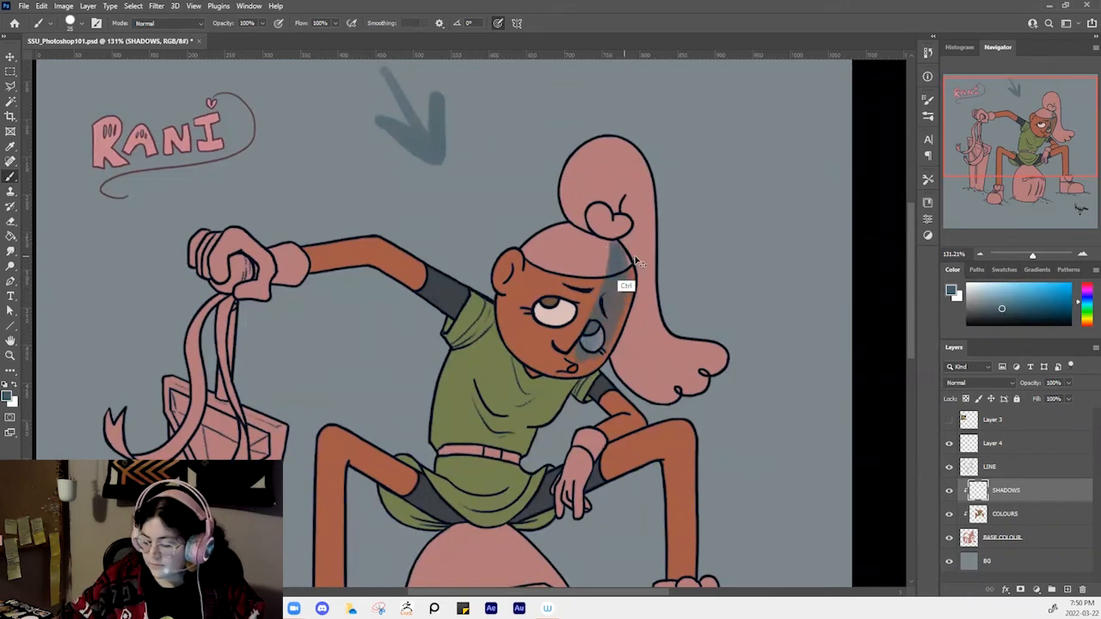
{"action": "key", "text": "ctrl+z"}
{"action": "key", "text": "ctrl+z"}
Change the brush to the Hard Round Pressure Size preset from General Brushes
{"action": "right_click", "coordinate": [629, 234]}
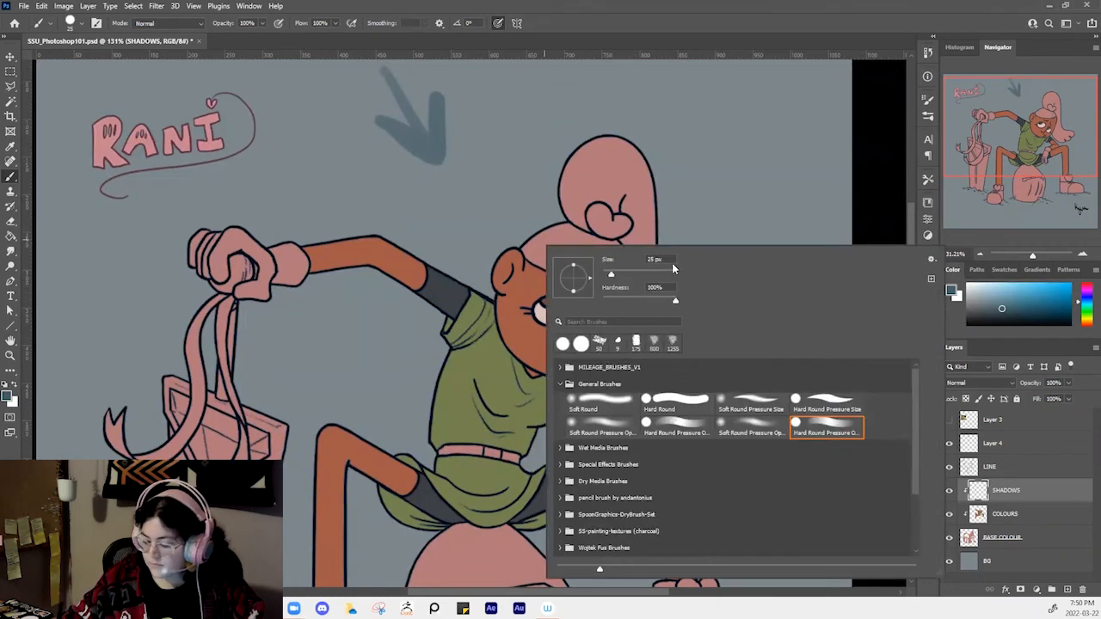
{"action": "left_click", "coordinate": [680, 426]}
{"action": "left_click", "coordinate": [701, 402]}
{"action": "left_click", "coordinate": [818, 394]}
{"action": "left_click", "coordinate": [787, 28]}
Paint a solid blue shadow over the far side of the face, along the jaw and across the lower part of the heart hair tie
{"action": "mouse_move", "coordinate": [603, 295]}
{"action": "left_mouse_down"}
{"action": "mouse_move", "coordinate": [578, 353]}
{"action": "mouse_move", "coordinate": [618, 239]}
{"action": "mouse_move", "coordinate": [629, 272]}
{"action": "mouse_move", "coordinate": [616, 325]}
{"action": "mouse_move", "coordinate": [576, 371]}
{"action": "mouse_move", "coordinate": [539, 365]}
{"action": "mouse_move", "coordinate": [577, 356]}
{"action": "mouse_move", "coordinate": [561, 362]}
{"action": "mouse_move", "coordinate": [600, 324]}
{"action": "mouse_move", "coordinate": [588, 365]}
{"action": "mouse_move", "coordinate": [622, 263]}
{"action": "mouse_move", "coordinate": [581, 350]}
{"action": "mouse_move", "coordinate": [552, 364]}
{"action": "mouse_move", "coordinate": [553, 353]}
{"action": "mouse_move", "coordinate": [542, 369]}
{"action": "mouse_move", "coordinate": [539, 355]}
{"action": "mouse_move", "coordinate": [583, 360]}
{"action": "left_mouse_up"}
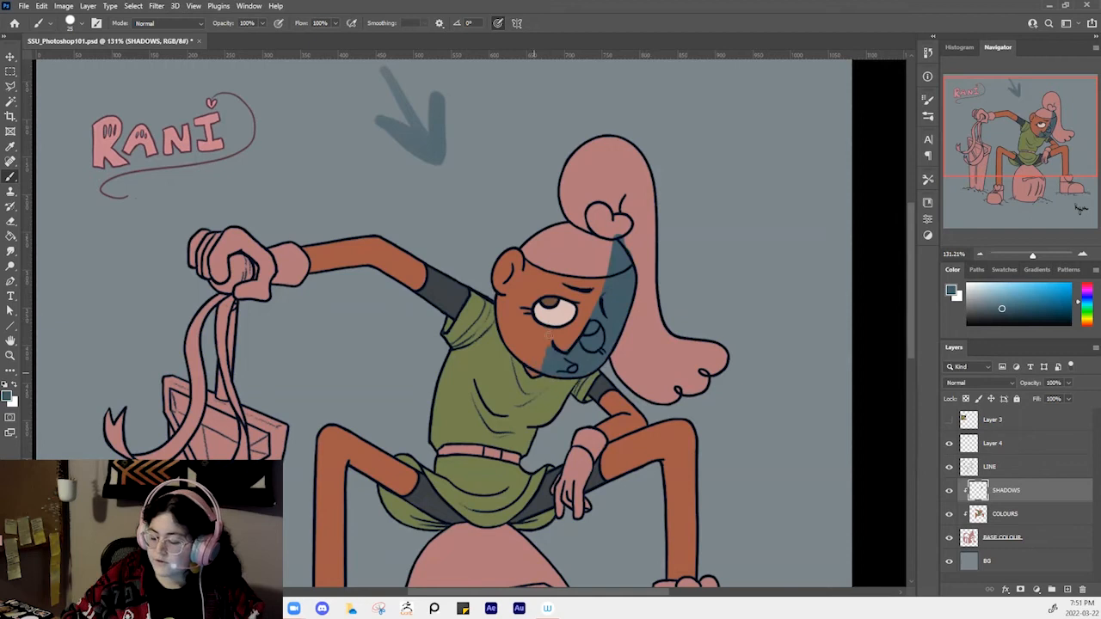
{"action": "mouse_move", "coordinate": [513, 351]}
{"action": "left_mouse_down"}
{"action": "mouse_move", "coordinate": [561, 368]}
{"action": "mouse_move", "coordinate": [561, 352]}
{"action": "mouse_move", "coordinate": [538, 359]}
{"action": "mouse_move", "coordinate": [551, 365]}
{"action": "left_mouse_up"}
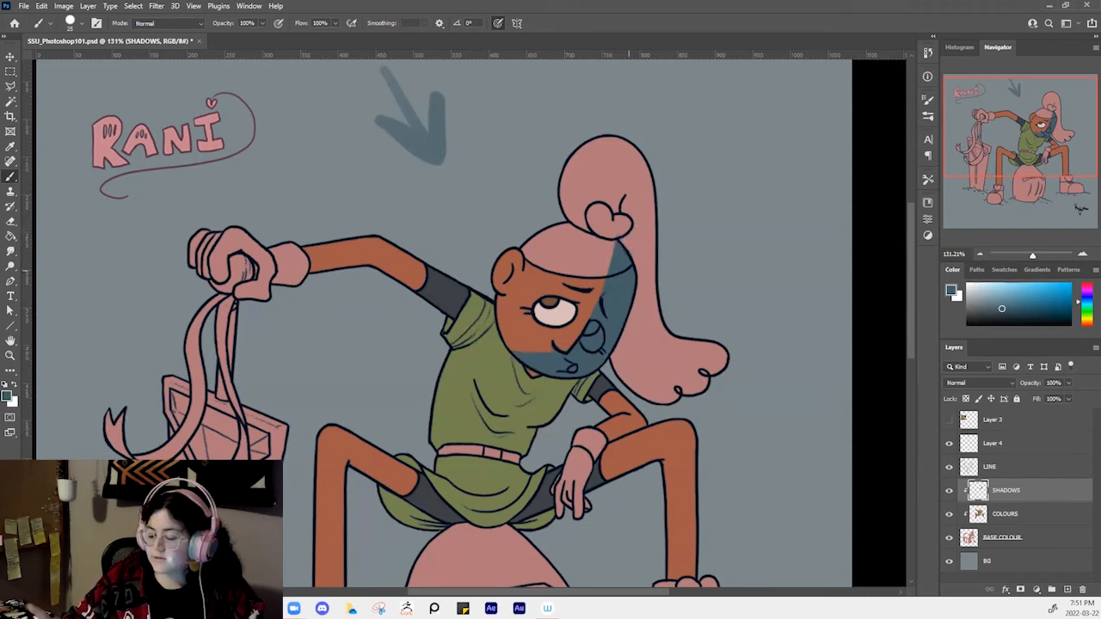
{"action": "left_click_drag", "start_coordinate": [628, 227], "coordinate": [595, 229]}
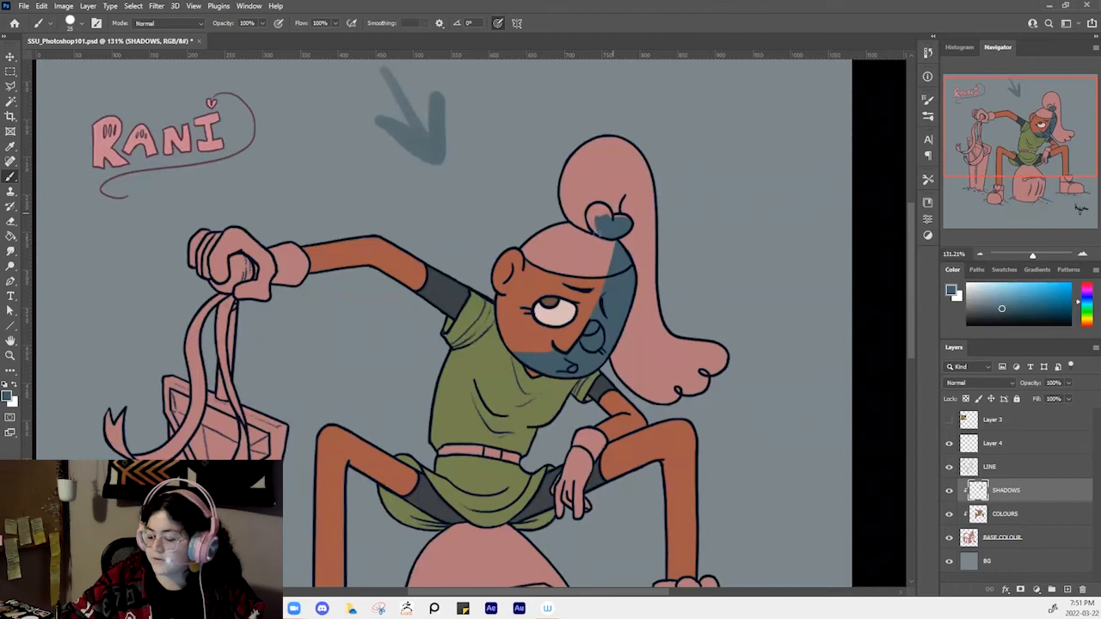
Paint a diagonal blue shadow from the neck down the far side of the shirt, across the belt and onto the skirt front
{"action": "left_click_drag", "start_coordinate": [620, 305], "coordinate": [677, 274]}
{"action": "mouse_move", "coordinate": [582, 342]}
{"action": "left_mouse_down"}
{"action": "mouse_move", "coordinate": [549, 390]}
{"action": "mouse_move", "coordinate": [529, 460]}
{"action": "left_mouse_up"}
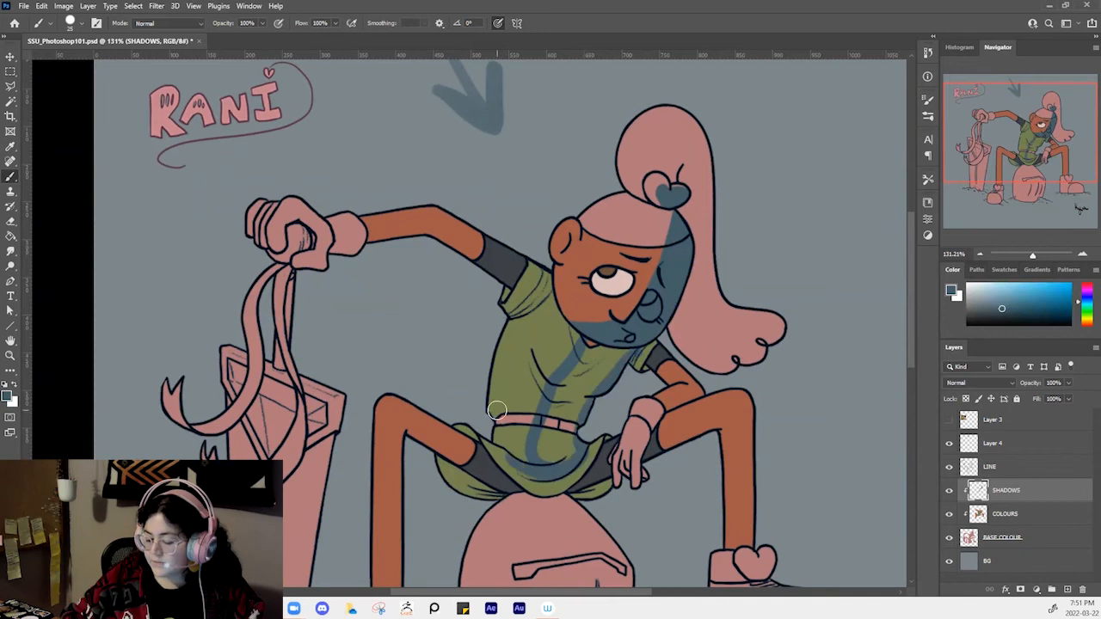
{"action": "key", "text": "ctrl+z"}
{"action": "mouse_move", "coordinate": [545, 455]}
{"action": "left_mouse_down"}
{"action": "mouse_move", "coordinate": [568, 441]}
{"action": "mouse_move", "coordinate": [550, 454]}
{"action": "left_mouse_up"}
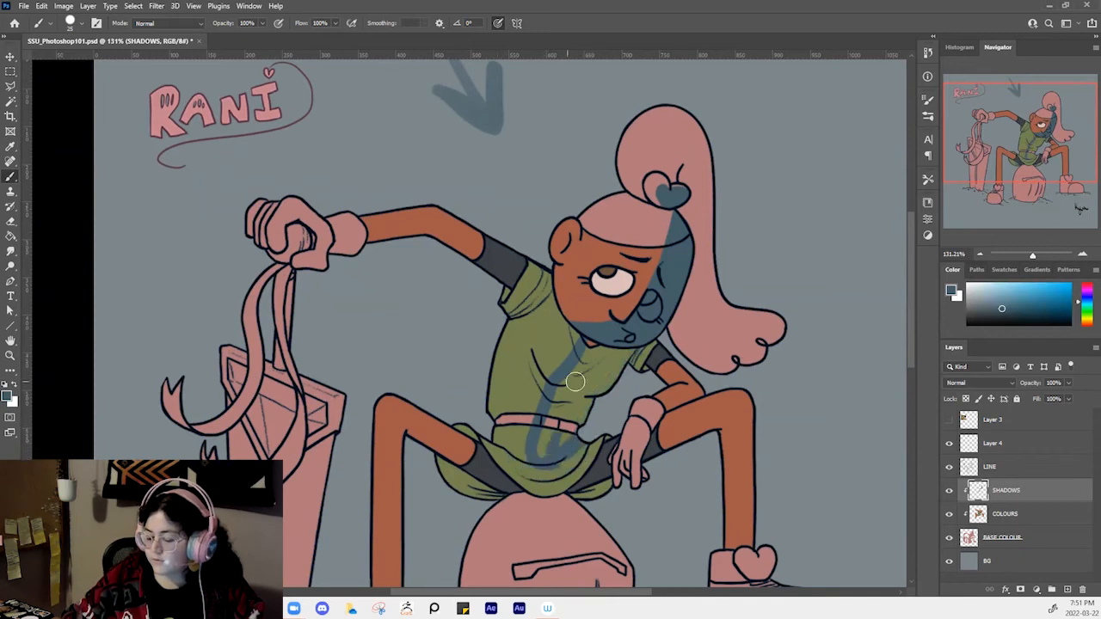
{"action": "mouse_move", "coordinate": [614, 353]}
{"action": "left_mouse_down"}
{"action": "mouse_move", "coordinate": [594, 392]}
{"action": "mouse_move", "coordinate": [559, 417]}
{"action": "mouse_move", "coordinate": [572, 372]}
{"action": "mouse_move", "coordinate": [558, 445]}
{"action": "mouse_move", "coordinate": [592, 434]}
{"action": "mouse_move", "coordinate": [649, 380]}
{"action": "left_mouse_up"}
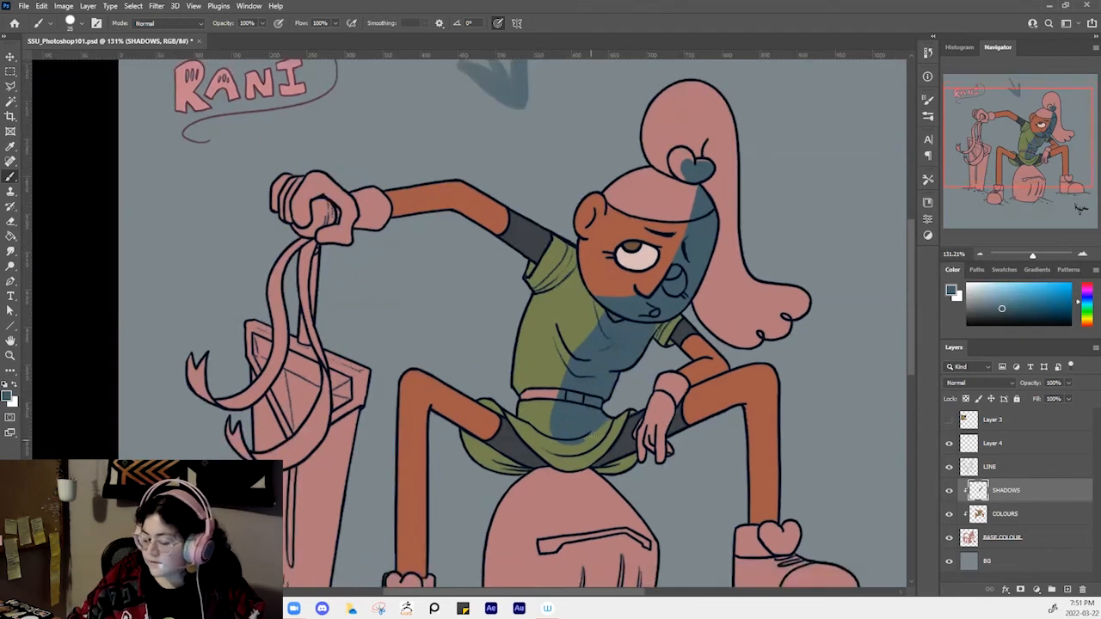
{"action": "left_click_drag", "start_coordinate": [581, 424], "coordinate": [556, 439]}
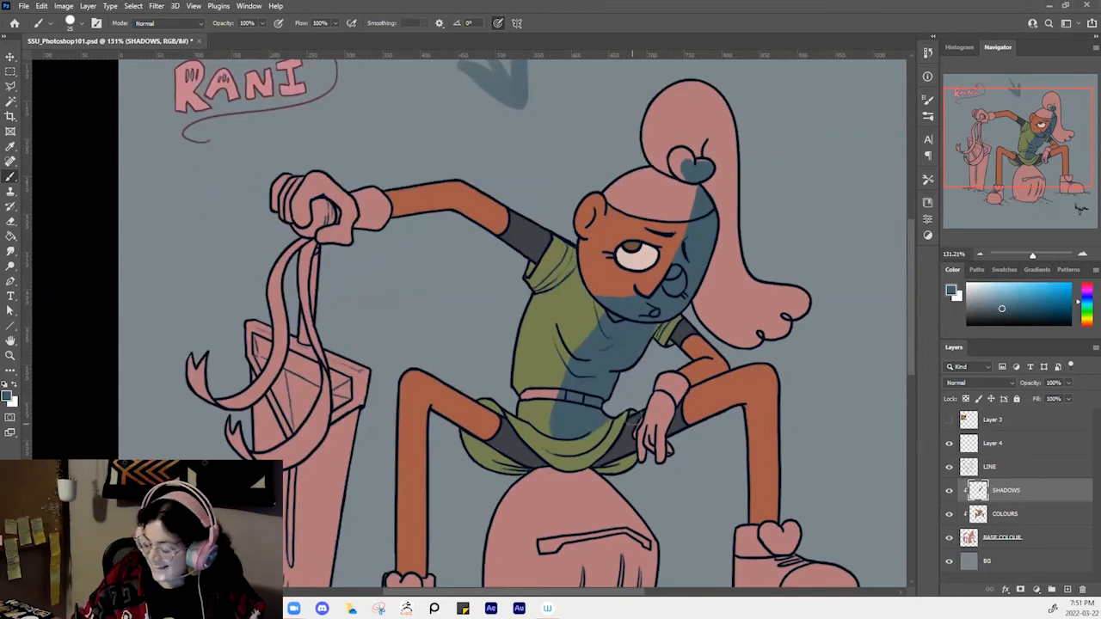
Shade the skirt's underside and shorts beside both thighs, and the underside of the thigh nearest the crate
{"action": "left_click_drag", "start_coordinate": [633, 420], "coordinate": [627, 454]}
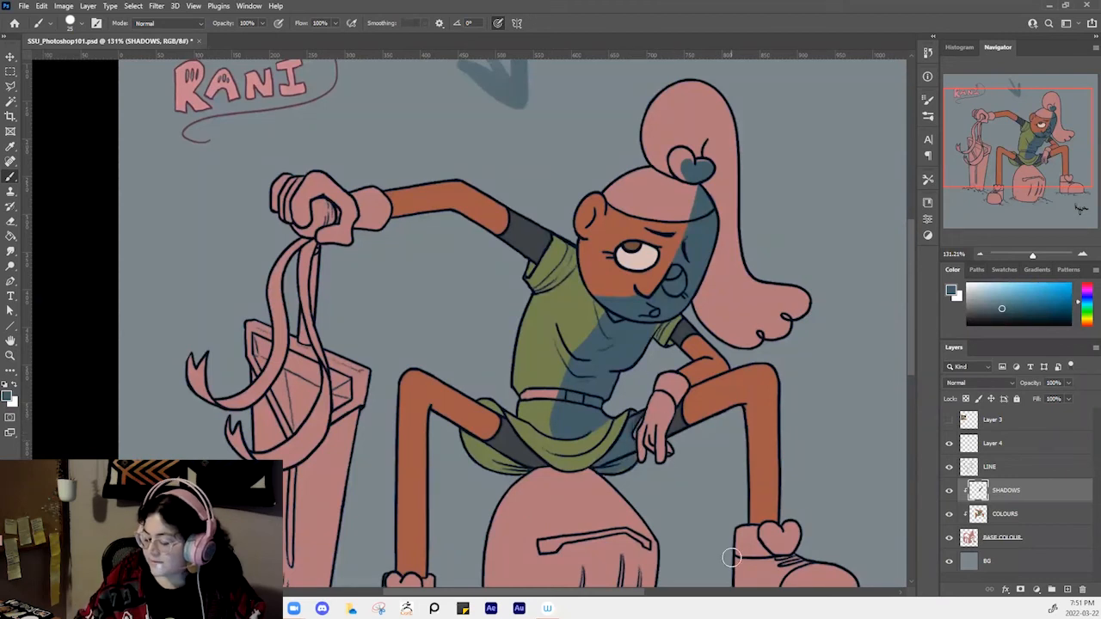
{"action": "mouse_move", "coordinate": [465, 438]}
{"action": "left_mouse_down"}
{"action": "mouse_move", "coordinate": [525, 469]}
{"action": "mouse_move", "coordinate": [470, 460]}
{"action": "mouse_move", "coordinate": [495, 421]}
{"action": "mouse_move", "coordinate": [485, 405]}
{"action": "mouse_move", "coordinate": [507, 434]}
{"action": "mouse_move", "coordinate": [493, 407]}
{"action": "mouse_move", "coordinate": [498, 455]}
{"action": "mouse_move", "coordinate": [498, 418]}
{"action": "mouse_move", "coordinate": [505, 442]}
{"action": "mouse_move", "coordinate": [509, 432]}
{"action": "mouse_move", "coordinate": [541, 465]}
{"action": "mouse_move", "coordinate": [525, 454]}
{"action": "mouse_move", "coordinate": [530, 466]}
{"action": "mouse_move", "coordinate": [499, 417]}
{"action": "mouse_move", "coordinate": [497, 437]}
{"action": "mouse_move", "coordinate": [493, 412]}
{"action": "mouse_move", "coordinate": [496, 455]}
{"action": "mouse_move", "coordinate": [493, 410]}
{"action": "left_mouse_up"}
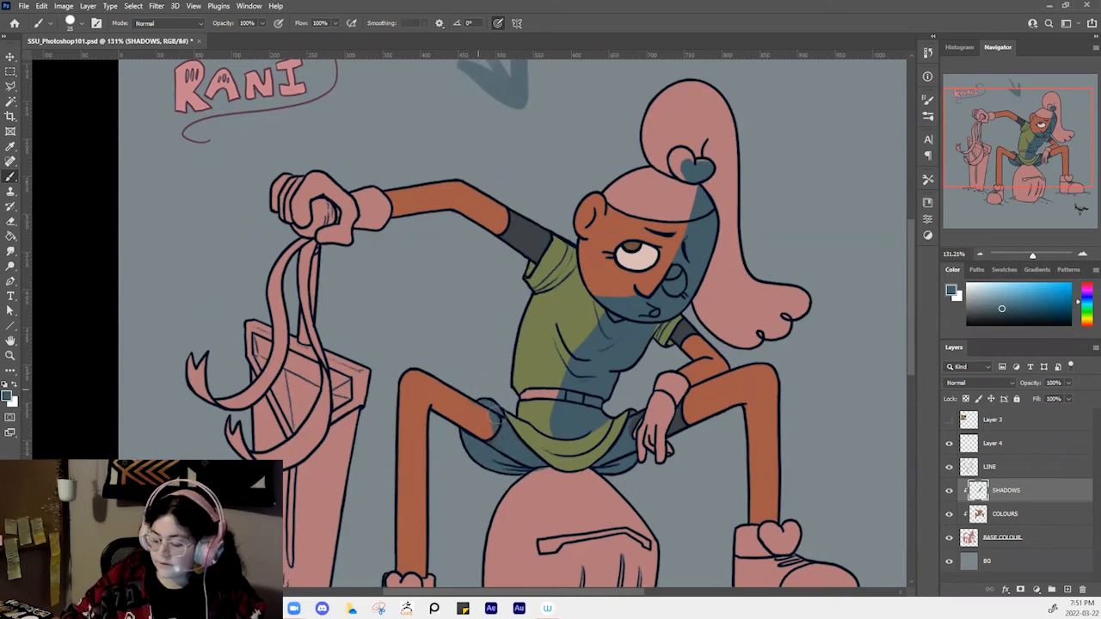
{"action": "mouse_move", "coordinate": [441, 410]}
{"action": "left_mouse_down"}
{"action": "mouse_move", "coordinate": [514, 456]}
{"action": "mouse_move", "coordinate": [518, 448]}
{"action": "left_mouse_up"}
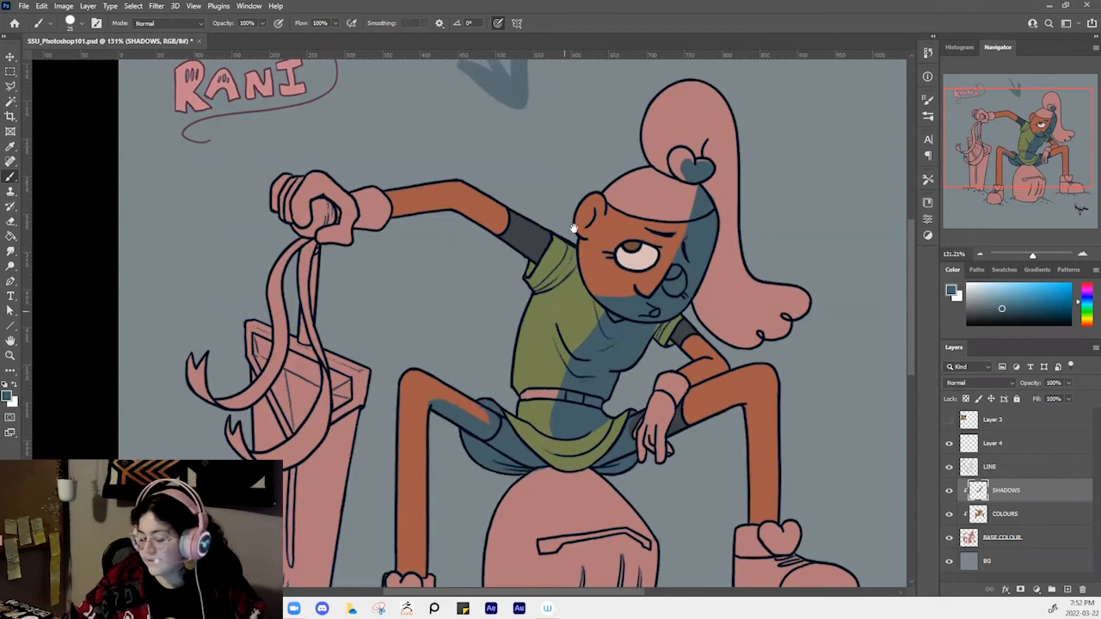
Paint shadow along the inner edge of the shin nearest the crate and over its shoe's toe, ankle and heart ornament
{"action": "left_click_drag", "start_coordinate": [574, 228], "coordinate": [583, 142]}
{"action": "mouse_move", "coordinate": [434, 355]}
{"action": "left_mouse_down"}
{"action": "mouse_move", "coordinate": [433, 487]}
{"action": "mouse_move", "coordinate": [437, 332]}
{"action": "mouse_move", "coordinate": [432, 434]}
{"action": "left_mouse_up"}
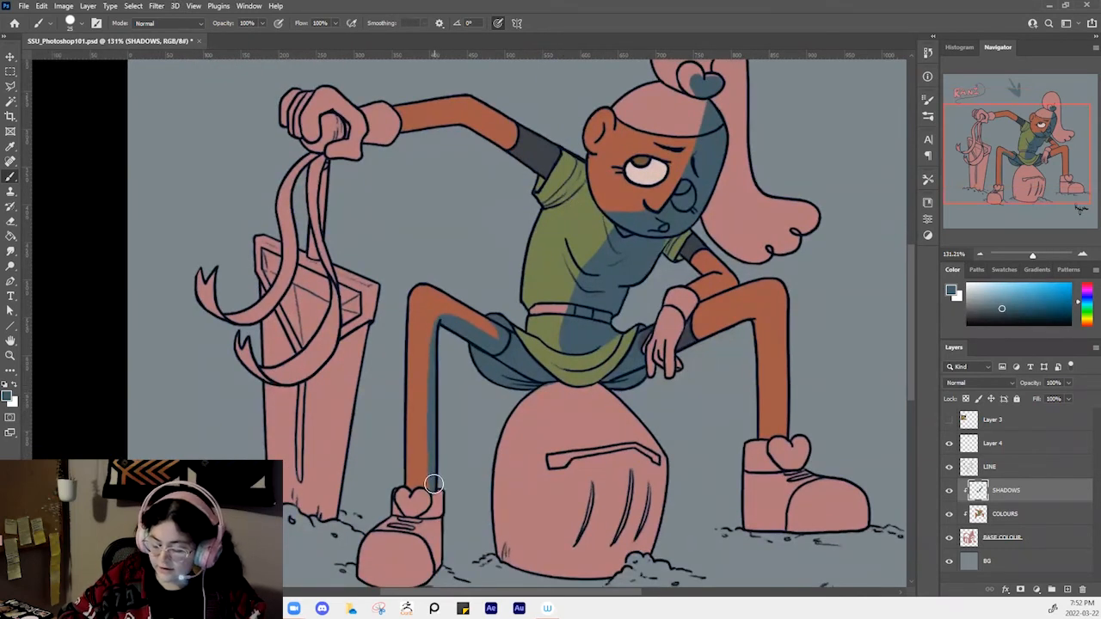
{"action": "left_click_drag", "start_coordinate": [411, 511], "coordinate": [433, 450]}
{"action": "mouse_move", "coordinate": [379, 496]}
{"action": "left_mouse_down"}
{"action": "mouse_move", "coordinate": [423, 538]}
{"action": "mouse_move", "coordinate": [432, 531]}
{"action": "mouse_move", "coordinate": [400, 524]}
{"action": "mouse_move", "coordinate": [385, 503]}
{"action": "mouse_move", "coordinate": [393, 491]}
{"action": "mouse_move", "coordinate": [418, 523]}
{"action": "mouse_move", "coordinate": [386, 457]}
{"action": "mouse_move", "coordinate": [382, 510]}
{"action": "mouse_move", "coordinate": [394, 486]}
{"action": "left_mouse_up"}
{"action": "mouse_move", "coordinate": [454, 516]}
{"action": "left_mouse_down"}
{"action": "mouse_move", "coordinate": [466, 487]}
{"action": "mouse_move", "coordinate": [450, 520]}
{"action": "mouse_move", "coordinate": [463, 401]}
{"action": "left_mouse_up"}
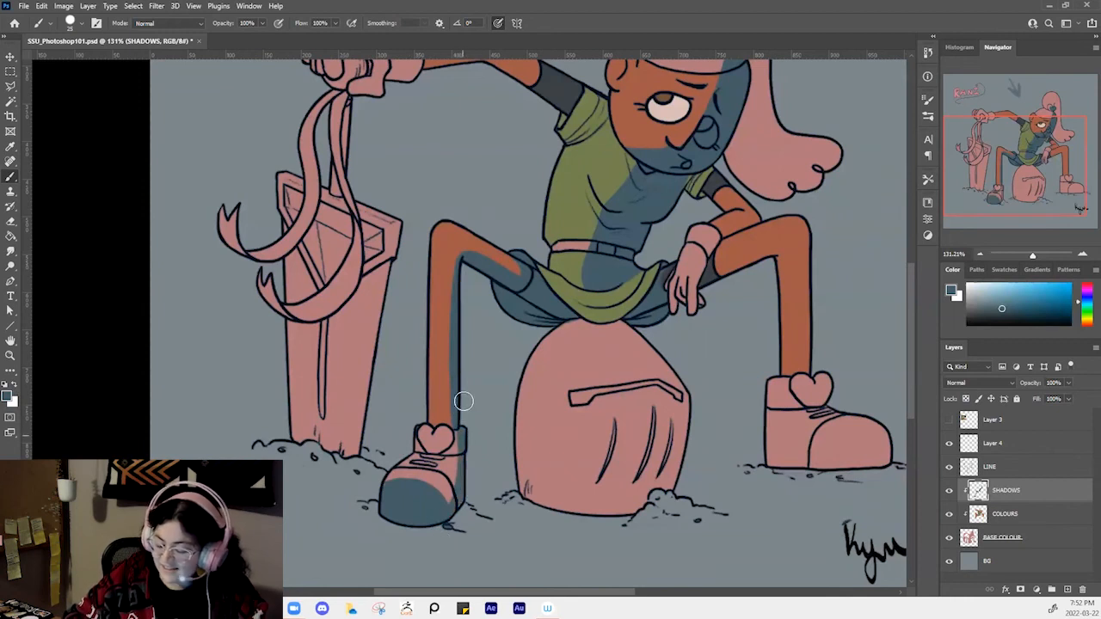
{"action": "left_click_drag", "start_coordinate": [425, 444], "coordinate": [432, 443]}
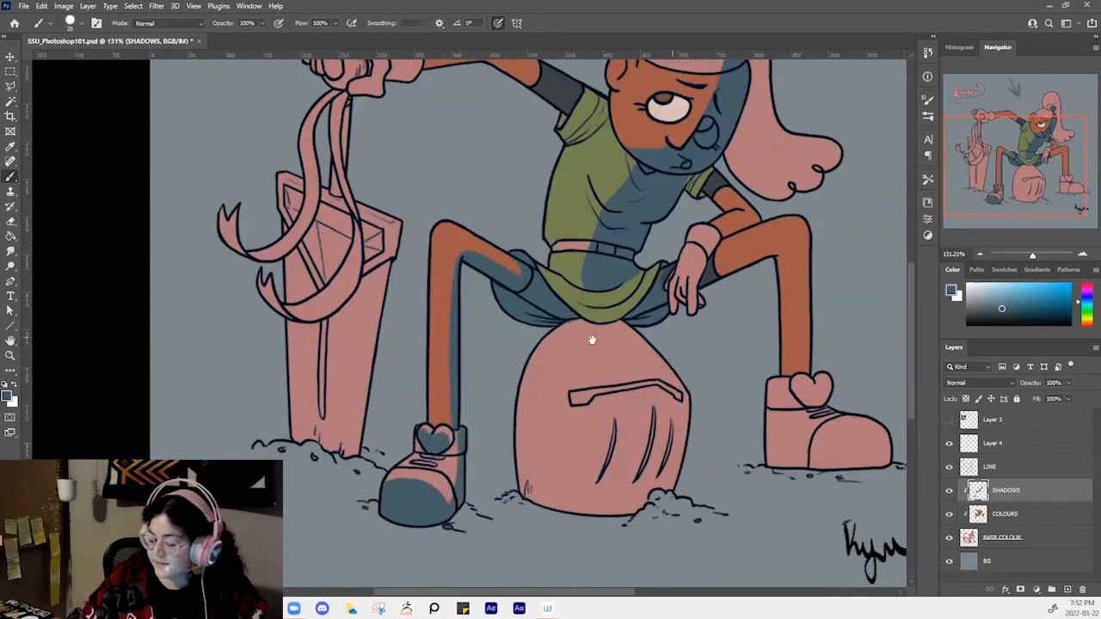
Repaint that shin's shadow as a diagonal wedge widening toward the ankle, and fill the remaining gap in the thigh shadow
{"action": "left_click_drag", "start_coordinate": [591, 339], "coordinate": [541, 334]}
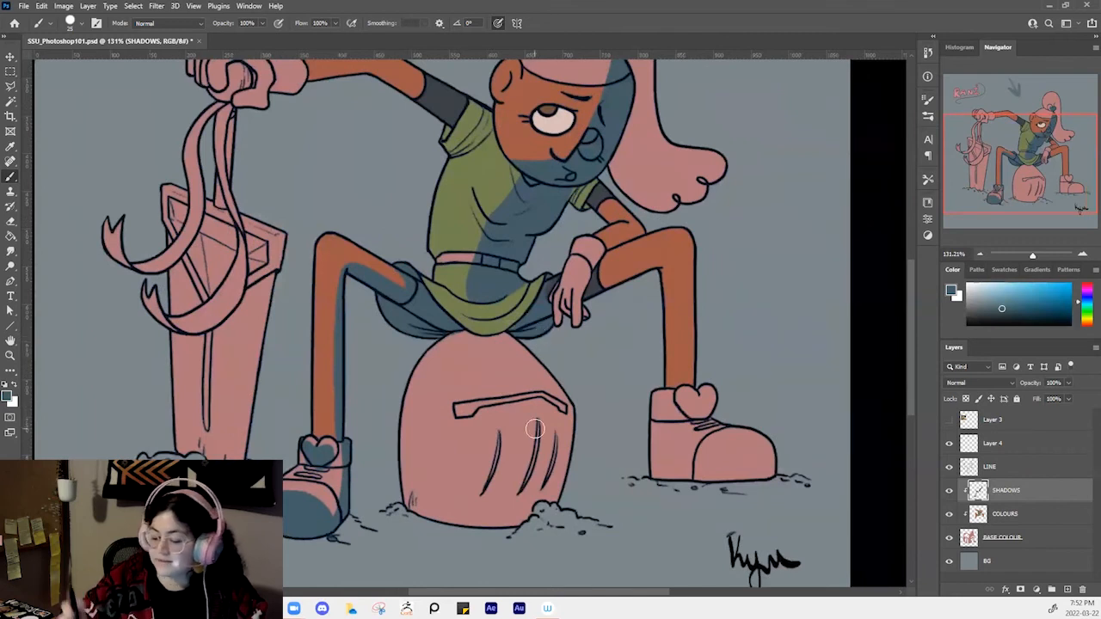
{"action": "left_click_drag", "start_coordinate": [343, 274], "coordinate": [331, 439]}
{"action": "key", "text": "ctrl+z"}
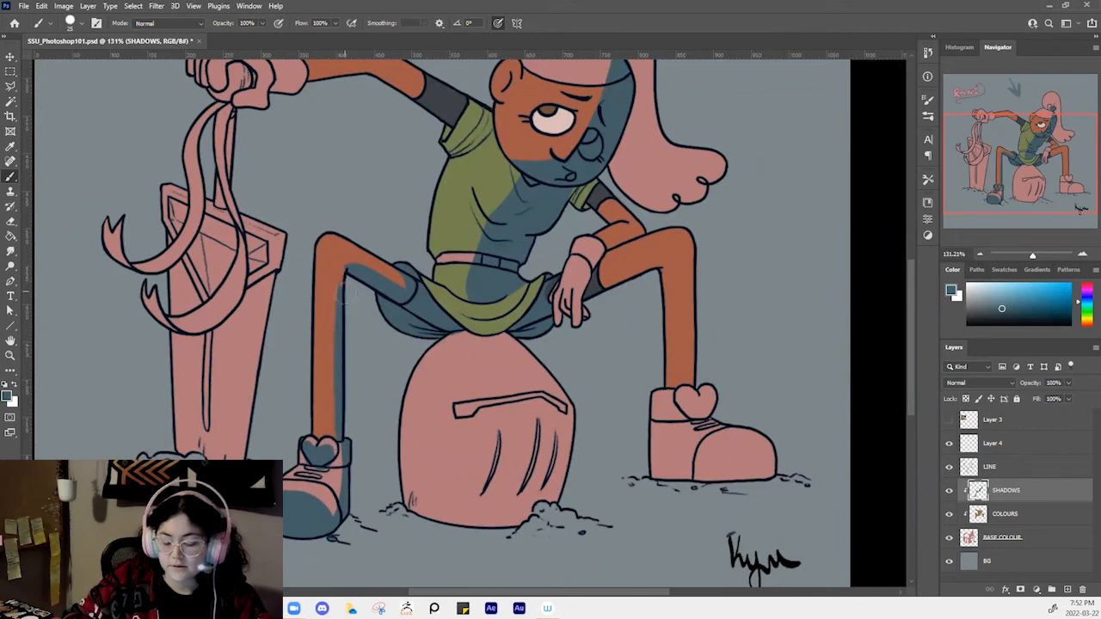
{"action": "mouse_move", "coordinate": [347, 258]}
{"action": "left_mouse_down"}
{"action": "mouse_move", "coordinate": [348, 311]}
{"action": "mouse_move", "coordinate": [345, 276]}
{"action": "mouse_move", "coordinate": [335, 432]}
{"action": "left_mouse_up"}
{"action": "key", "text": "ctrl+z"}
{"action": "mouse_move", "coordinate": [345, 276]}
{"action": "left_mouse_down"}
{"action": "mouse_move", "coordinate": [313, 424]}
{"action": "mouse_move", "coordinate": [341, 436]}
{"action": "mouse_move", "coordinate": [323, 434]}
{"action": "mouse_move", "coordinate": [343, 371]}
{"action": "mouse_move", "coordinate": [332, 434]}
{"action": "left_mouse_up"}
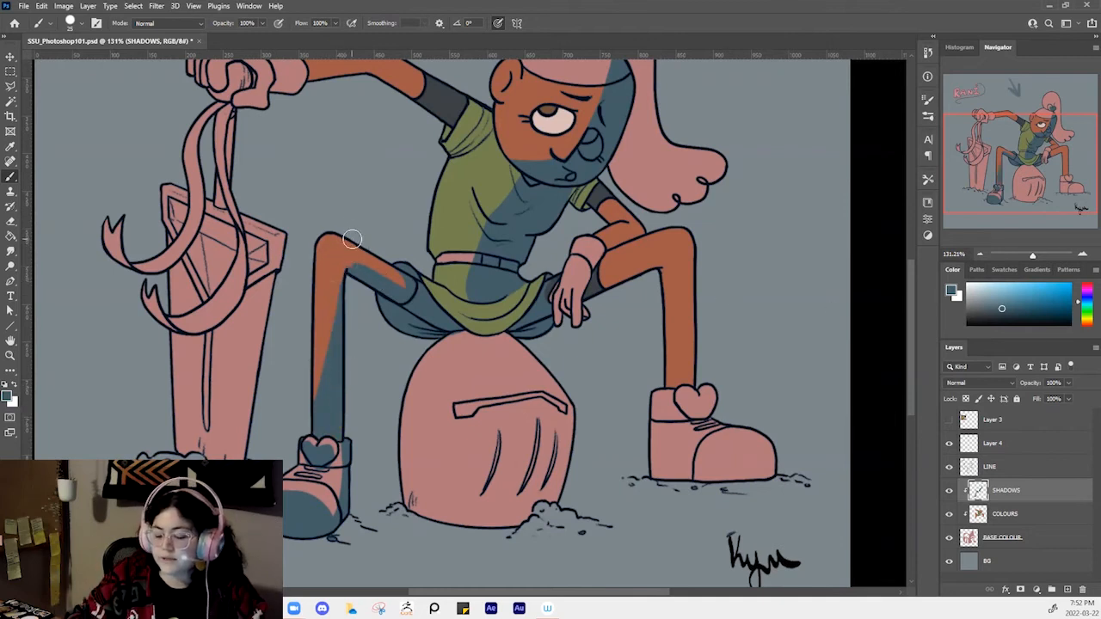
{"action": "left_click_drag", "start_coordinate": [398, 276], "coordinate": [400, 283]}
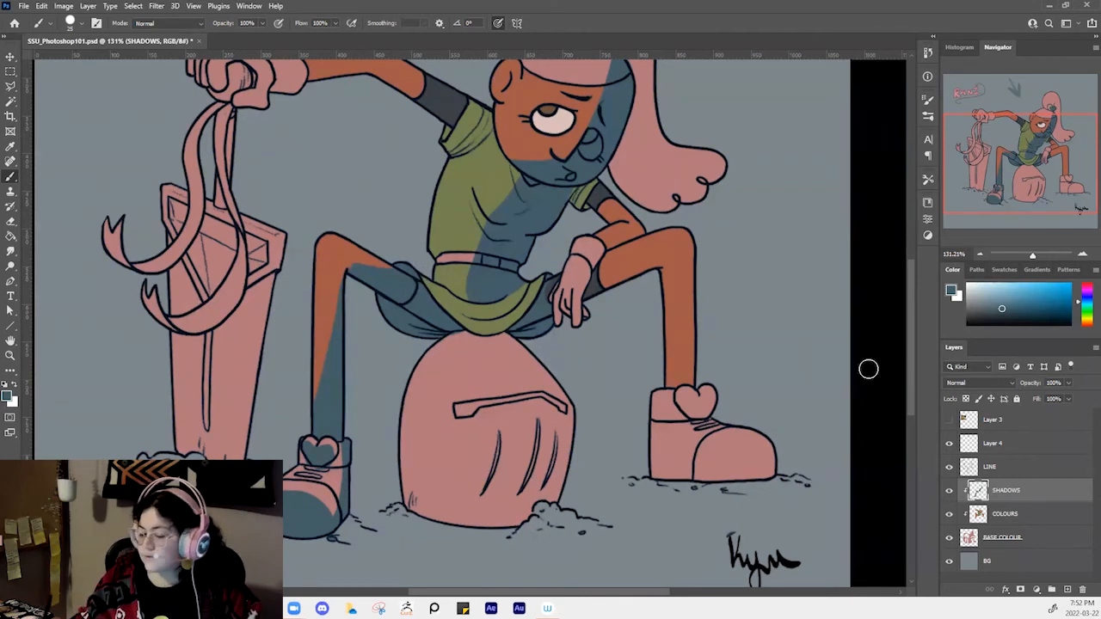
Set the SHADOWS layer's blend mode to Multiply
{"action": "scroll", "coordinate": [774, 433], "scroll_direction": "up", "scroll_amount": 1}
{"action": "scroll", "coordinate": [779, 434], "scroll_direction": "down", "scroll_amount": 2}
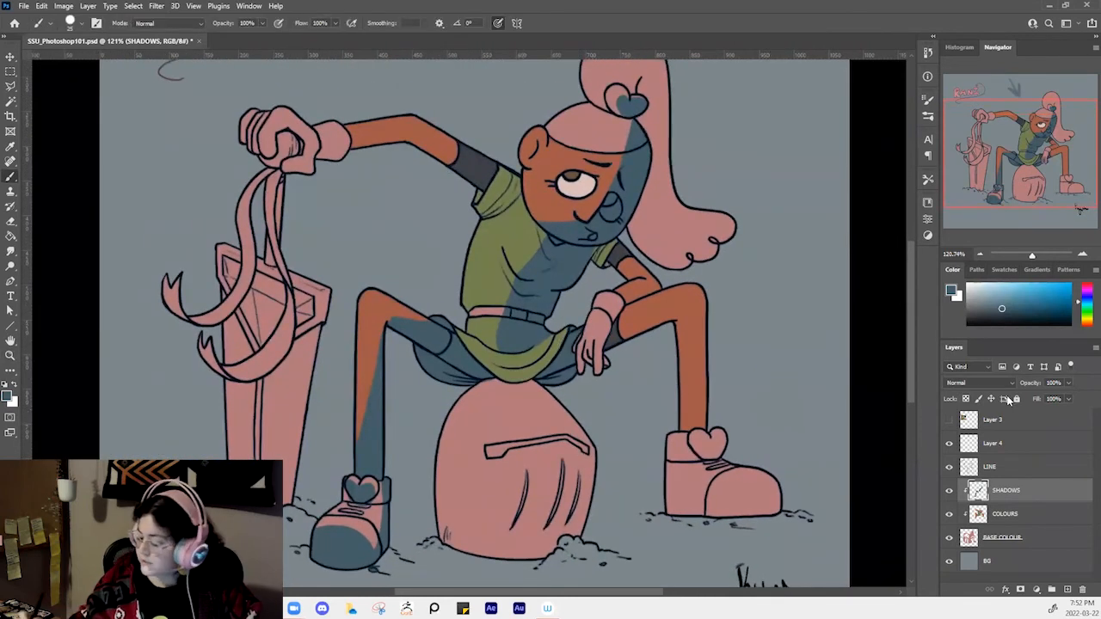
{"action": "left_click", "coordinate": [981, 382]}
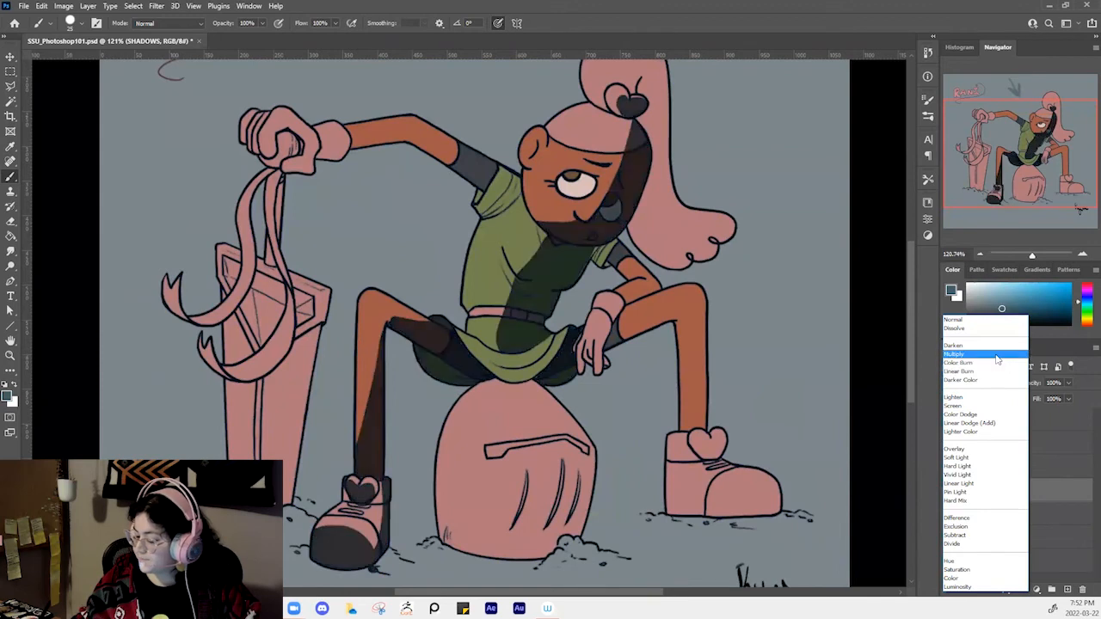
{"action": "left_click", "coordinate": [991, 354]}
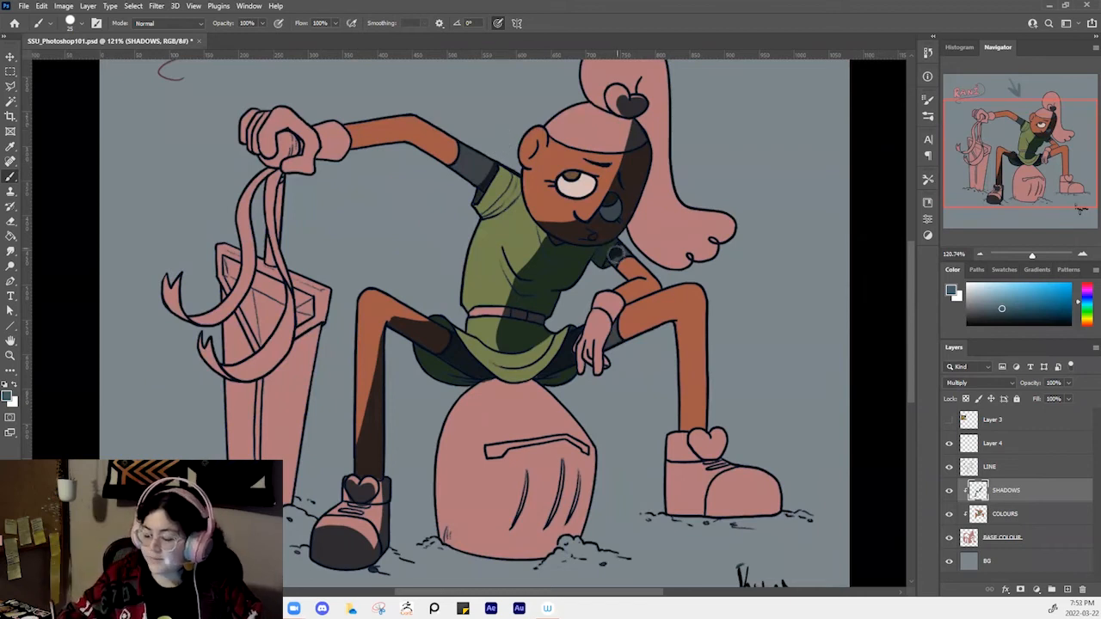
Shade the sleeve, arm and gloved hand on the character's resting arm
{"action": "left_click_drag", "start_coordinate": [615, 256], "coordinate": [629, 272]}
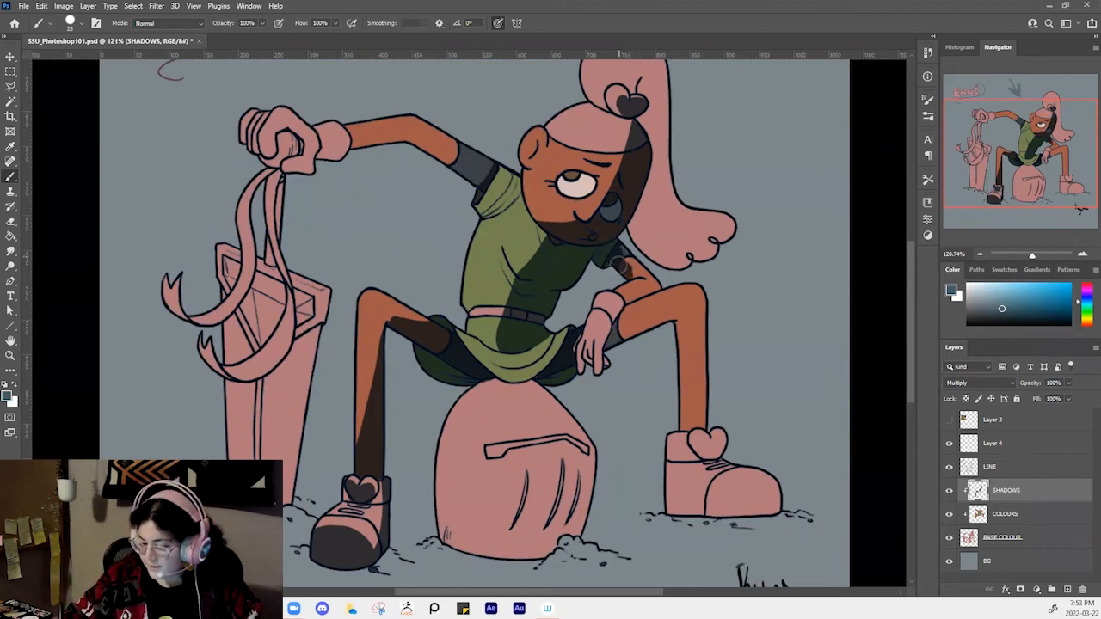
{"action": "mouse_move", "coordinate": [645, 288]}
{"action": "left_mouse_down"}
{"action": "mouse_move", "coordinate": [612, 314]}
{"action": "mouse_move", "coordinate": [601, 363]}
{"action": "left_mouse_up"}
{"action": "mouse_move", "coordinate": [619, 306]}
{"action": "left_mouse_down"}
{"action": "mouse_move", "coordinate": [594, 368]}
{"action": "mouse_move", "coordinate": [591, 359]}
{"action": "mouse_move", "coordinate": [582, 373]}
{"action": "mouse_move", "coordinate": [604, 333]}
{"action": "mouse_move", "coordinate": [583, 373]}
{"action": "mouse_move", "coordinate": [602, 373]}
{"action": "left_mouse_up"}
{"action": "mouse_move", "coordinate": [580, 337]}
{"action": "left_mouse_down"}
{"action": "mouse_move", "coordinate": [573, 377]}
{"action": "mouse_move", "coordinate": [592, 352]}
{"action": "mouse_move", "coordinate": [585, 362]}
{"action": "mouse_move", "coordinate": [712, 444]}
{"action": "left_mouse_up"}
{"action": "left_click", "coordinate": [572, 350], "text": "shift"}
Erase the excess shadow from the front fingers of the resting gloved hand
{"action": "key", "text": "z"}
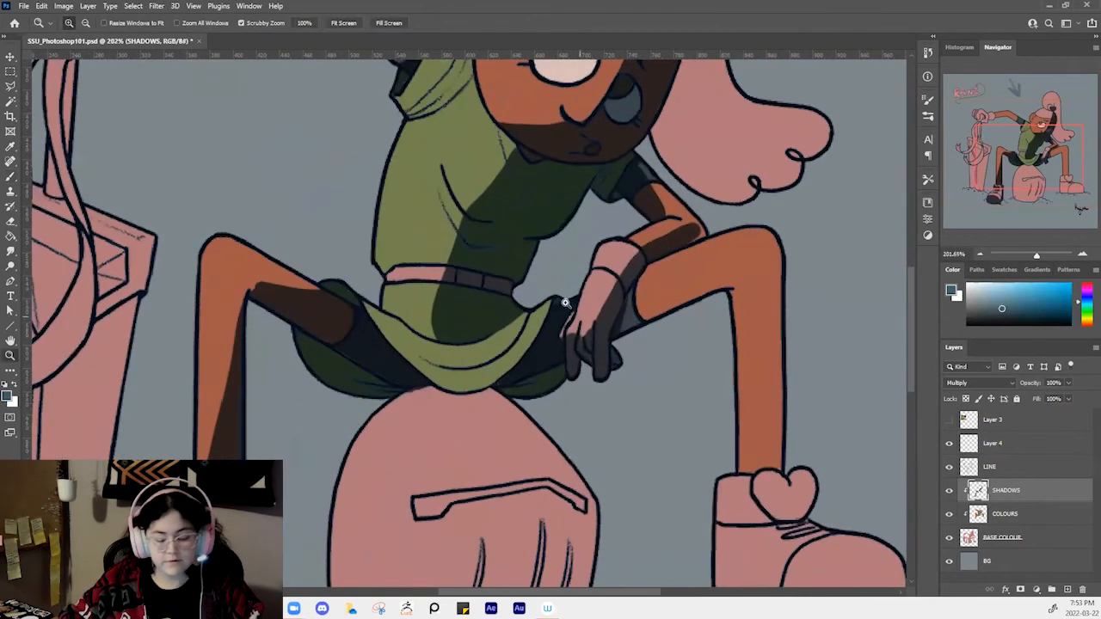
{"action": "key", "text": "e"}
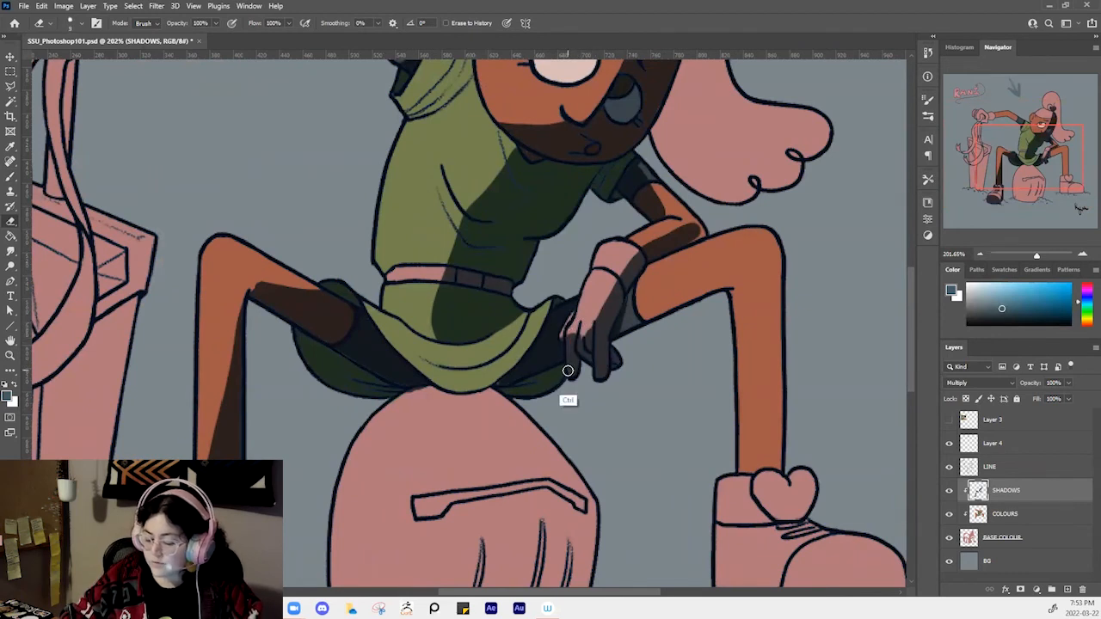
{"action": "left_click_drag", "start_coordinate": [567, 370], "coordinate": [569, 335]}
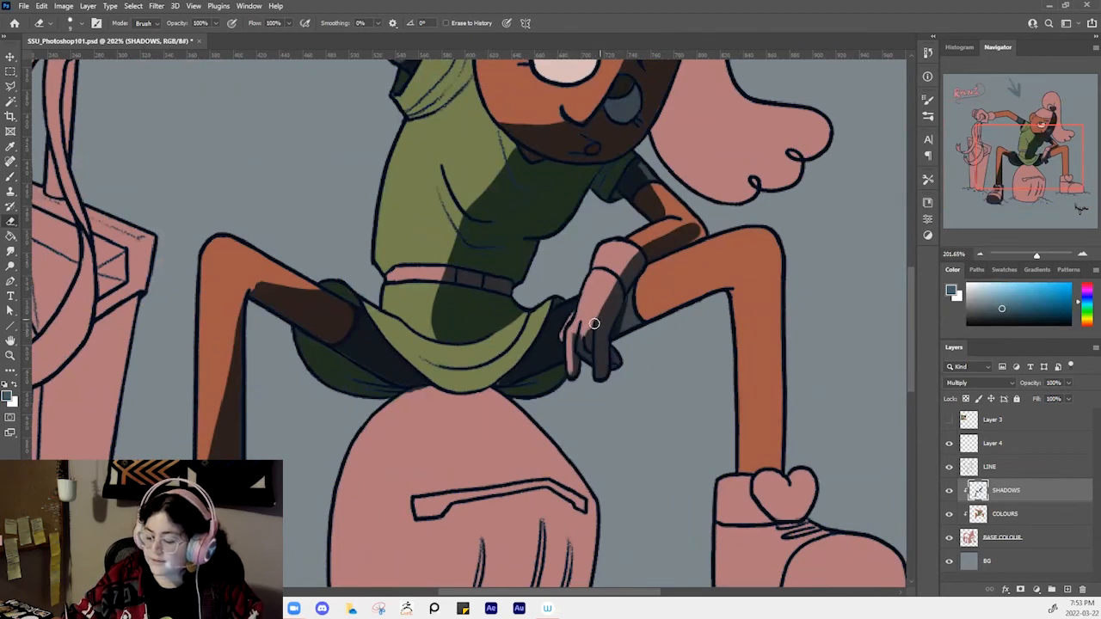
{"action": "mouse_move", "coordinate": [599, 313]}
{"action": "left_mouse_down"}
{"action": "mouse_move", "coordinate": [597, 374]}
{"action": "mouse_move", "coordinate": [605, 300]}
{"action": "mouse_move", "coordinate": [629, 322]}
{"action": "mouse_move", "coordinate": [607, 337]}
{"action": "mouse_move", "coordinate": [699, 321]}
{"action": "left_mouse_up"}
Paint shadow under the thigh beside the resting hand and a diagonal wedge down that leg's shin to the shoe
{"action": "key", "text": "b"}
{"action": "left_click_drag", "start_coordinate": [765, 323], "coordinate": [619, 255]}
{"action": "mouse_move", "coordinate": [621, 426]}
{"action": "left_mouse_down"}
{"action": "mouse_move", "coordinate": [631, 253]}
{"action": "mouse_move", "coordinate": [616, 416]}
{"action": "mouse_move", "coordinate": [616, 340]}
{"action": "mouse_move", "coordinate": [588, 433]}
{"action": "mouse_move", "coordinate": [643, 250]}
{"action": "mouse_move", "coordinate": [627, 252]}
{"action": "mouse_move", "coordinate": [594, 416]}
{"action": "mouse_move", "coordinate": [646, 231]}
{"action": "mouse_move", "coordinate": [584, 438]}
{"action": "mouse_move", "coordinate": [654, 198]}
{"action": "left_mouse_up"}
{"action": "left_click_drag", "start_coordinate": [672, 368], "coordinate": [664, 336]}
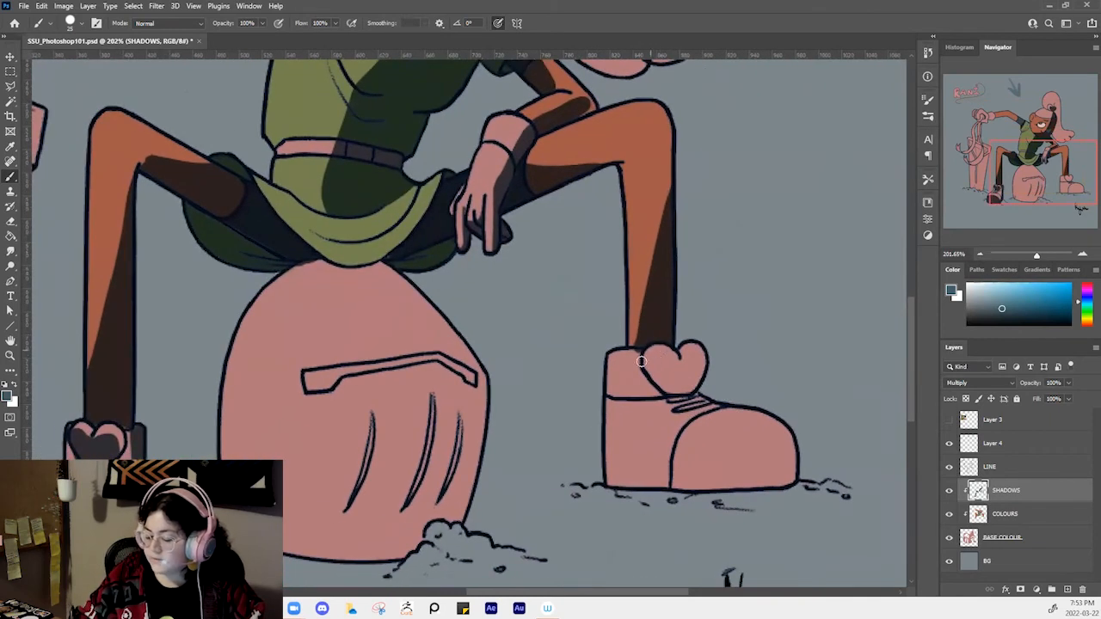
Shade the lower part of the shoe's heart ornament and the sole and toe of the shoe farthest from the crate
{"action": "left_click_drag", "start_coordinate": [658, 383], "coordinate": [694, 382]}
{"action": "left_click_drag", "start_coordinate": [740, 346], "coordinate": [726, 330]}
{"action": "mouse_move", "coordinate": [789, 434]}
{"action": "left_mouse_down"}
{"action": "mouse_move", "coordinate": [757, 456]}
{"action": "mouse_move", "coordinate": [737, 456]}
{"action": "mouse_move", "coordinate": [768, 443]}
{"action": "mouse_move", "coordinate": [720, 438]}
{"action": "mouse_move", "coordinate": [745, 422]}
{"action": "mouse_move", "coordinate": [661, 443]}
{"action": "mouse_move", "coordinate": [713, 459]}
{"action": "mouse_move", "coordinate": [729, 415]}
{"action": "left_mouse_up"}
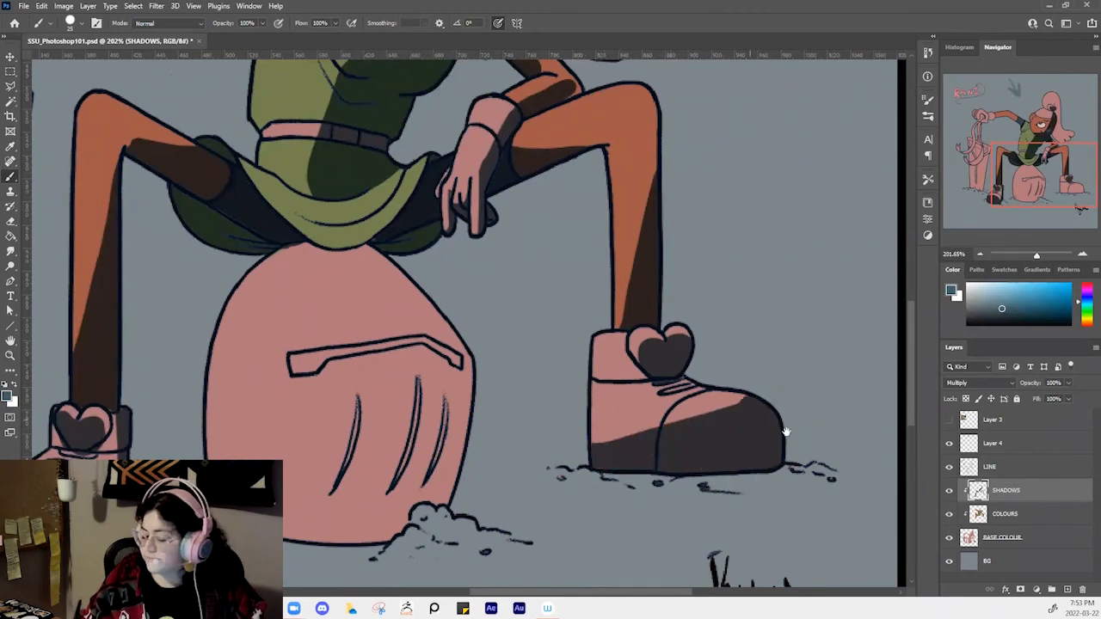
{"action": "left_click_drag", "start_coordinate": [786, 432], "coordinate": [837, 427]}
{"action": "left_click_drag", "start_coordinate": [748, 456], "coordinate": [690, 432]}
Extend the shirt shadow diagonally across the lower torso to the near end of the belt
{"action": "left_click_drag", "start_coordinate": [552, 353], "coordinate": [673, 491]}
{"action": "mouse_move", "coordinate": [655, 430]}
{"action": "left_mouse_down"}
{"action": "mouse_move", "coordinate": [599, 396]}
{"action": "mouse_move", "coordinate": [565, 467]}
{"action": "mouse_move", "coordinate": [569, 499]}
{"action": "left_mouse_up"}
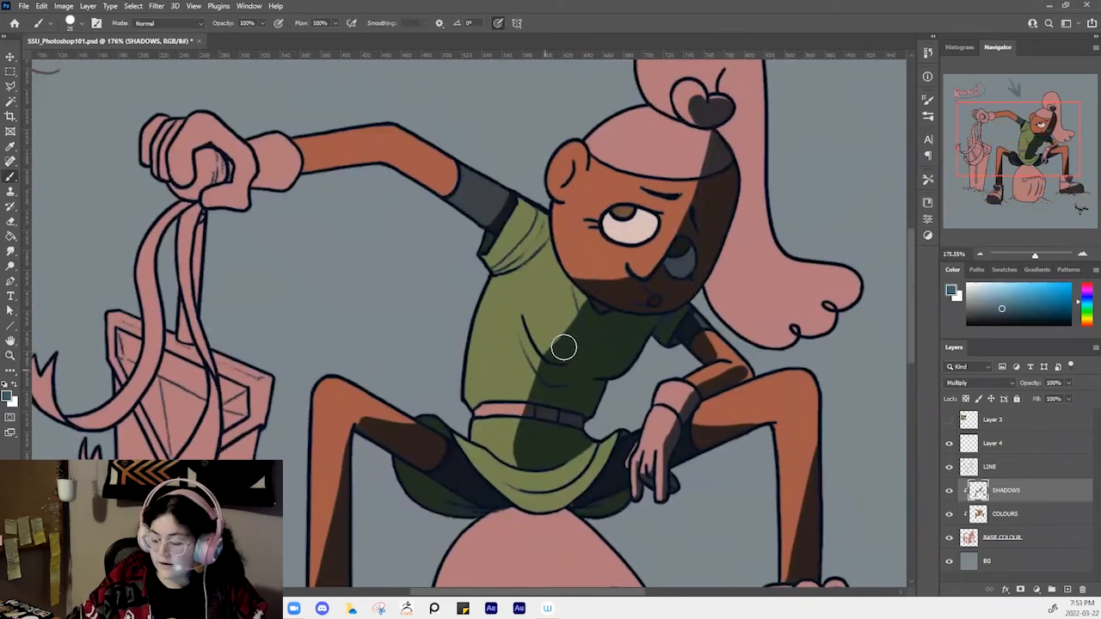
{"action": "mouse_move", "coordinate": [528, 344]}
{"action": "left_mouse_down"}
{"action": "mouse_move", "coordinate": [556, 381]}
{"action": "mouse_move", "coordinate": [536, 376]}
{"action": "mouse_move", "coordinate": [531, 396]}
{"action": "mouse_move", "coordinate": [494, 393]}
{"action": "mouse_move", "coordinate": [474, 408]}
{"action": "mouse_move", "coordinate": [536, 391]}
{"action": "mouse_move", "coordinate": [511, 379]}
{"action": "mouse_move", "coordinate": [508, 394]}
{"action": "mouse_move", "coordinate": [530, 352]}
{"action": "mouse_move", "coordinate": [488, 402]}
{"action": "left_mouse_up"}
Lower the SHADOWS layer's opacity to 35%
{"action": "key", "text": "z"}
{"action": "scroll", "coordinate": [502, 397], "scroll_direction": "down", "scroll_amount": 1}
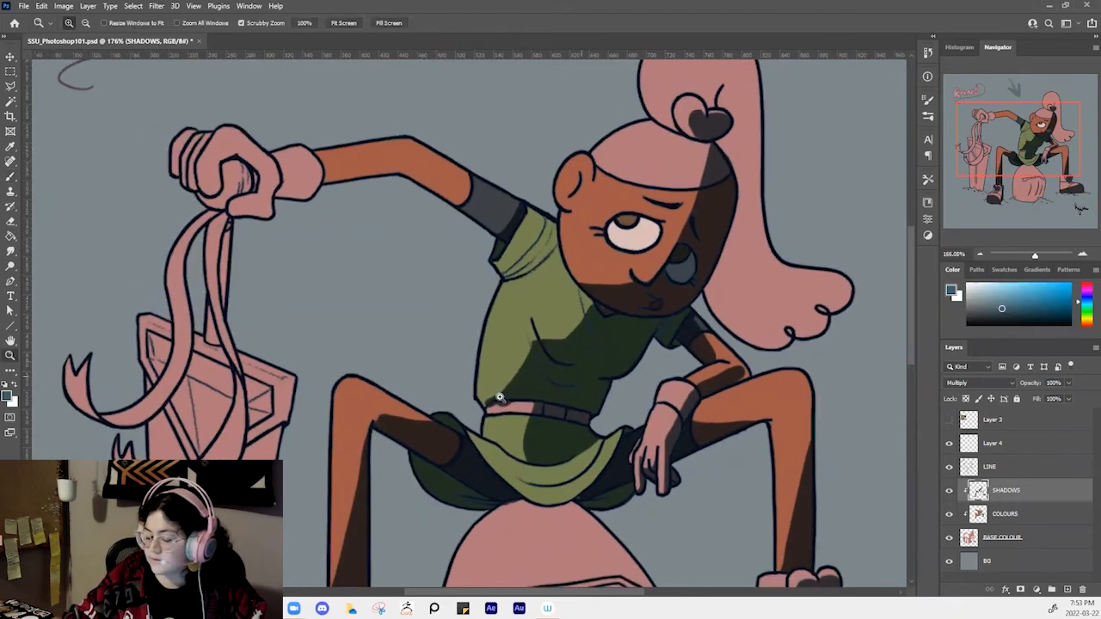
{"action": "scroll", "coordinate": [516, 438], "scroll_direction": "down", "scroll_amount": 1}
{"action": "scroll", "coordinate": [741, 368], "scroll_direction": "down", "scroll_amount": 5}
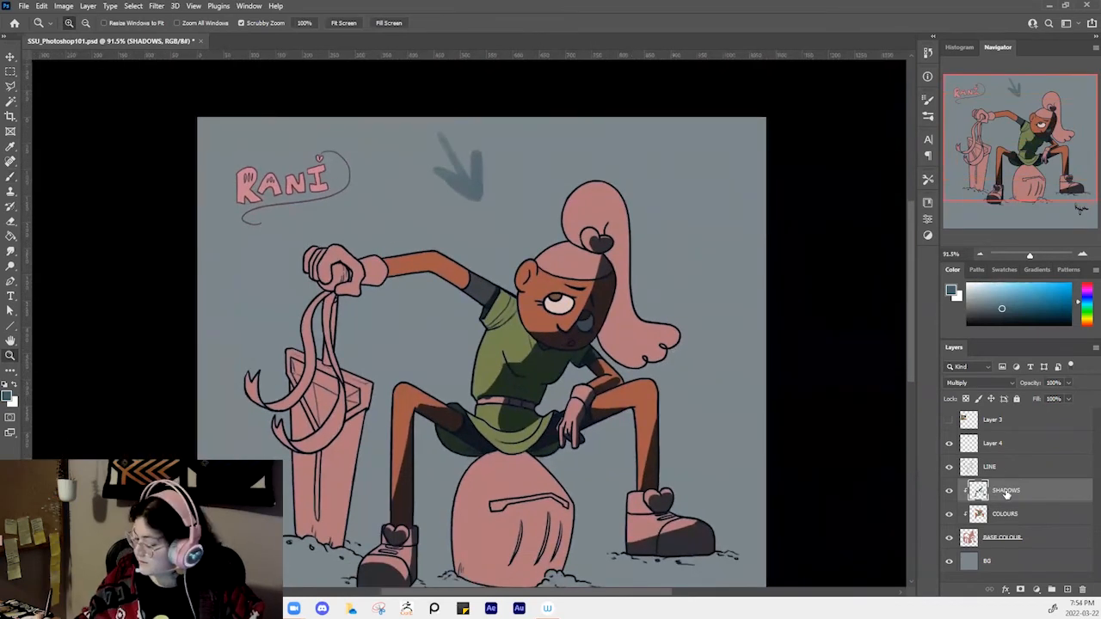
{"action": "left_click", "coordinate": [1068, 382]}
{"action": "left_click_drag", "start_coordinate": [1055, 396], "coordinate": [1036, 400]}
{"action": "left_click_drag", "start_coordinate": [661, 394], "coordinate": [677, 452]}
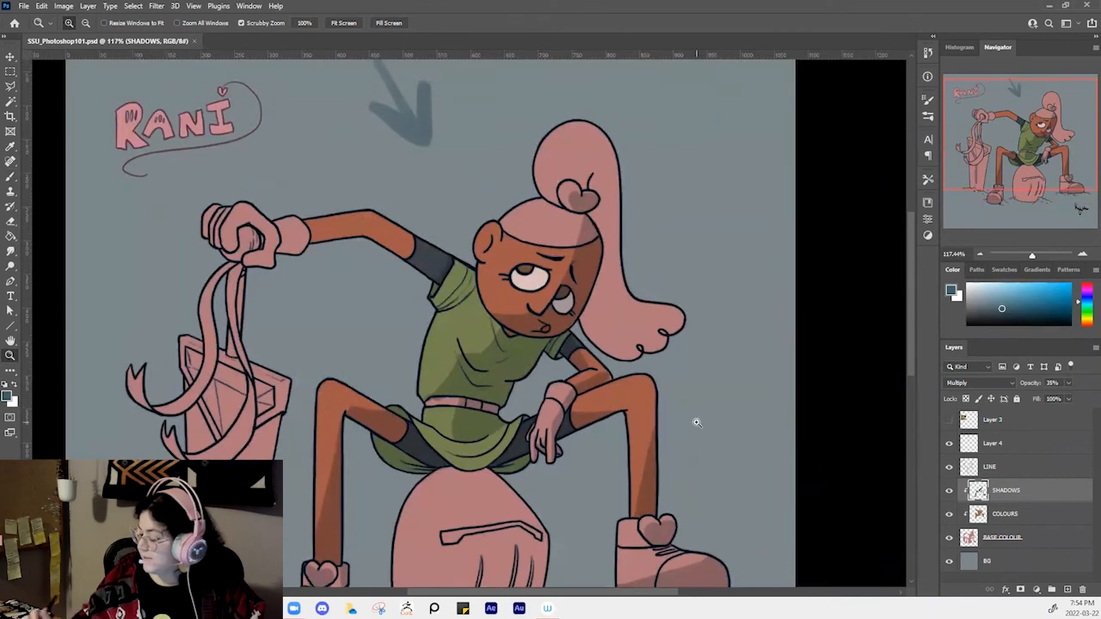
Duplicate the SHADOWS layer, hide the original, and pick a slightly different blue as the foreground colour
{"action": "right_click", "coordinate": [1009, 492]}
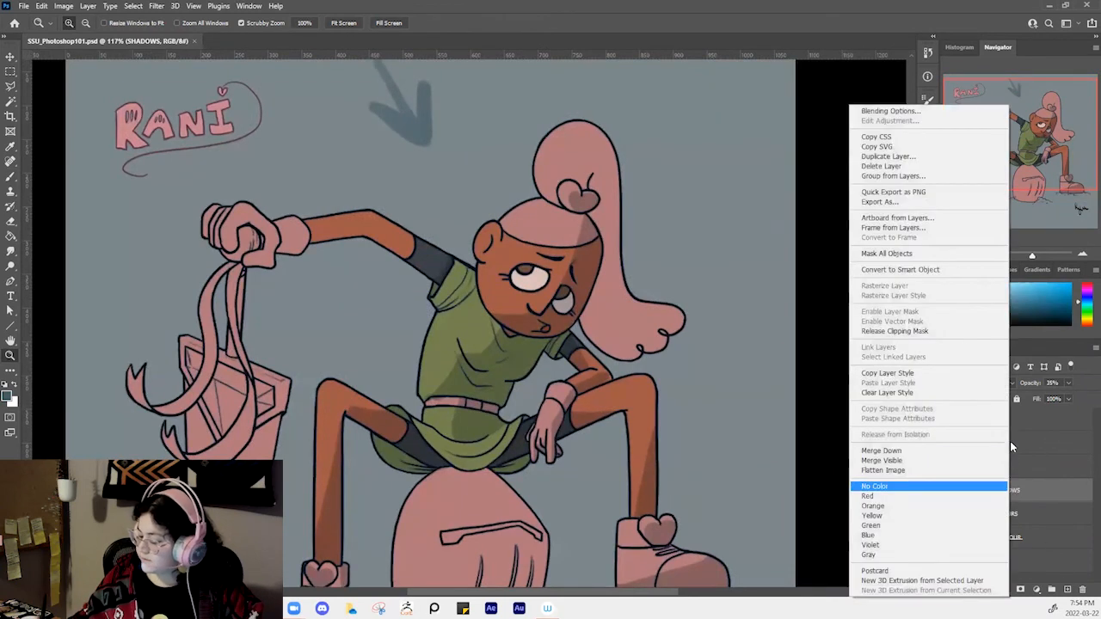
{"action": "left_click", "coordinate": [913, 157]}
{"action": "left_click", "coordinate": [647, 165]}
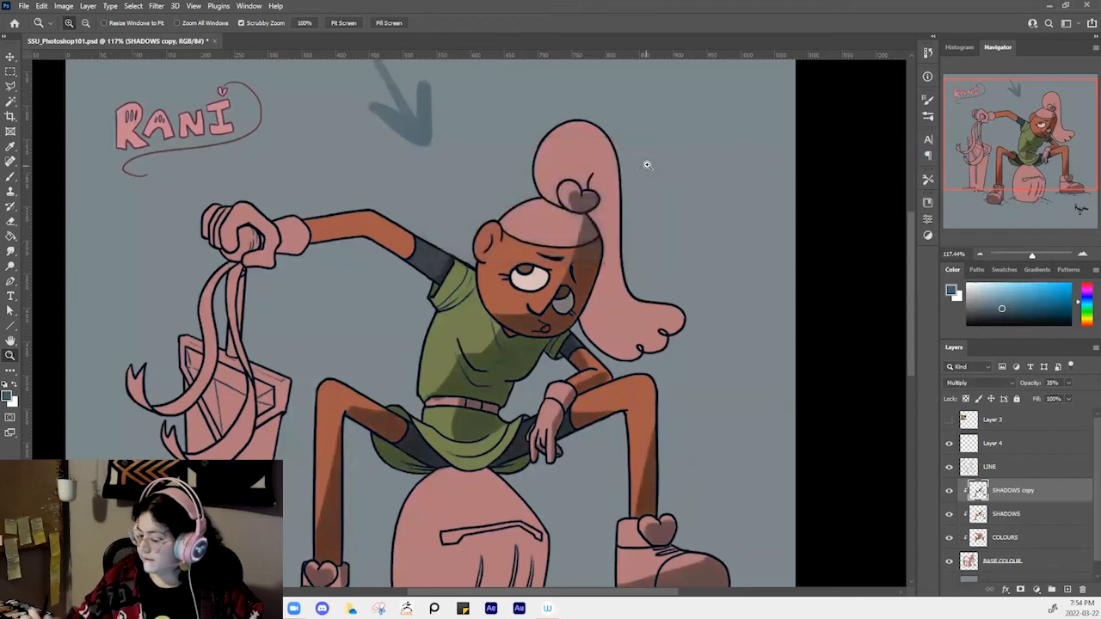
{"action": "left_click", "coordinate": [949, 514]}
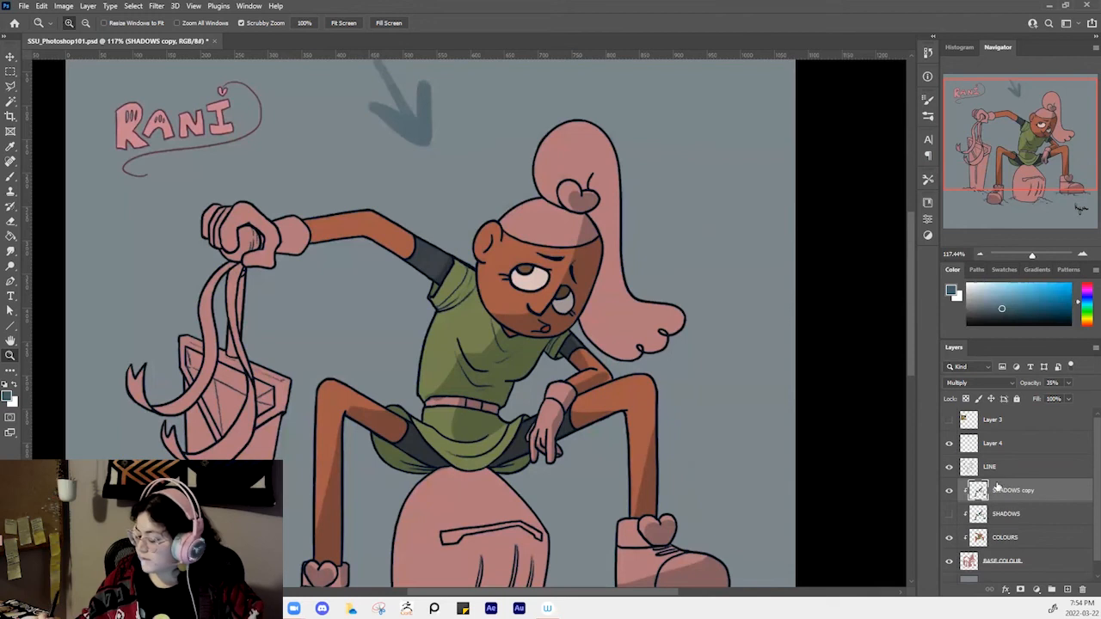
{"action": "left_click", "coordinate": [1012, 305]}
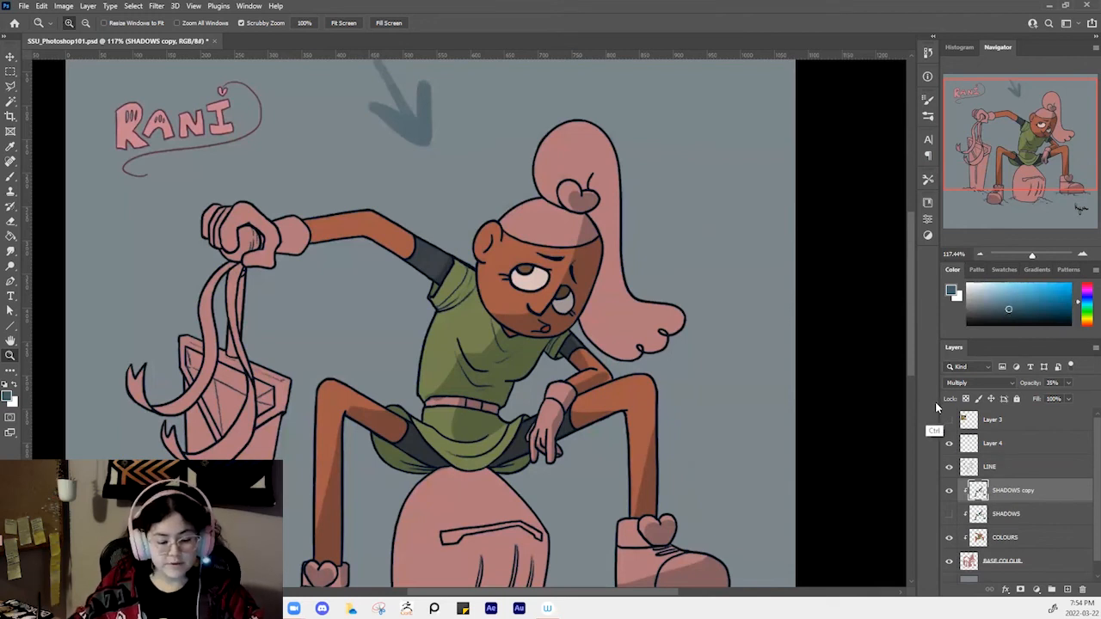
Shift the SHADOWS copy layer's hue to +3 with Hue/Saturation and raise the layer's opacity to 100%
{"action": "key", "text": "ctrl+u"}
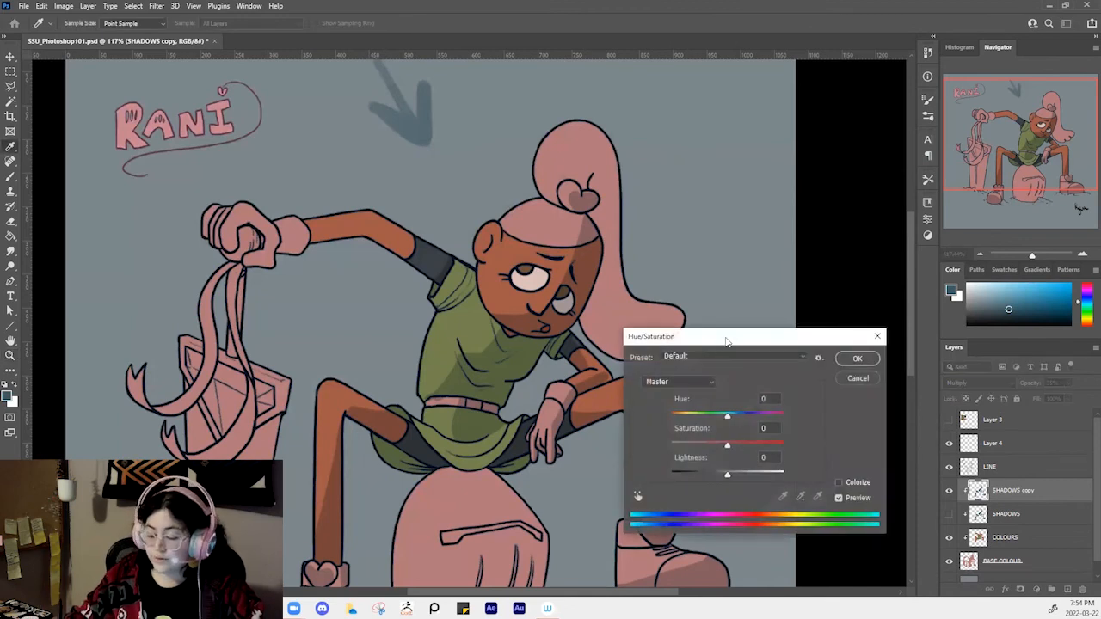
{"action": "left_click_drag", "start_coordinate": [726, 341], "coordinate": [742, 285]}
{"action": "mouse_move", "coordinate": [745, 363]}
{"action": "left_mouse_down"}
{"action": "mouse_move", "coordinate": [754, 362]}
{"action": "mouse_move", "coordinate": [731, 362]}
{"action": "mouse_move", "coordinate": [744, 362]}
{"action": "left_mouse_up"}
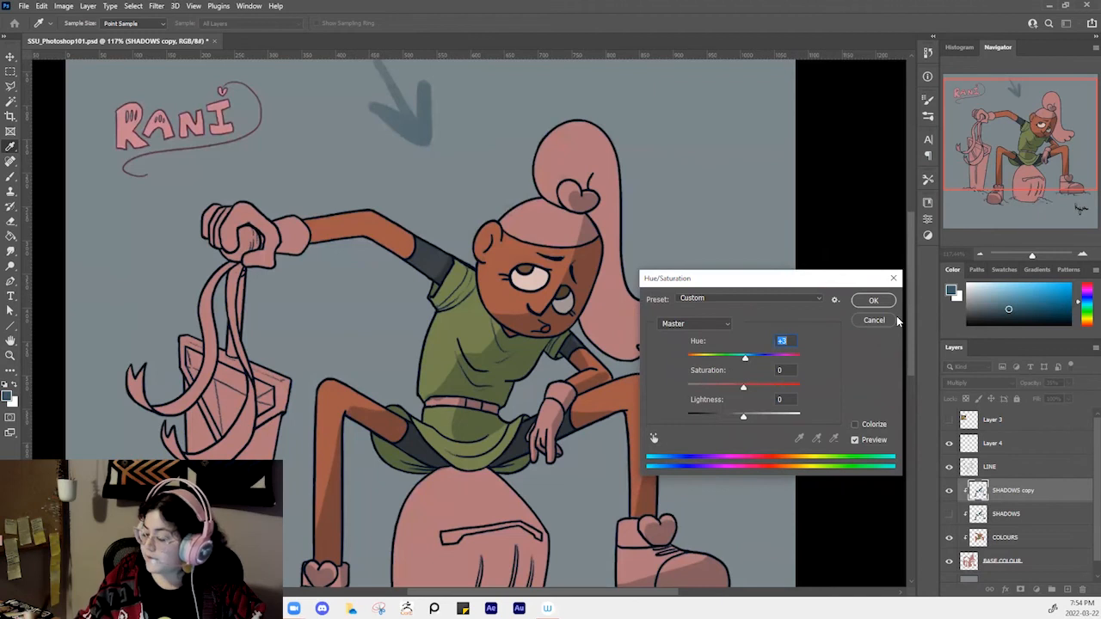
{"action": "left_click", "coordinate": [873, 300]}
{"action": "left_click", "coordinate": [1069, 383]}
{"action": "left_click_drag", "start_coordinate": [1058, 396], "coordinate": [1086, 390]}
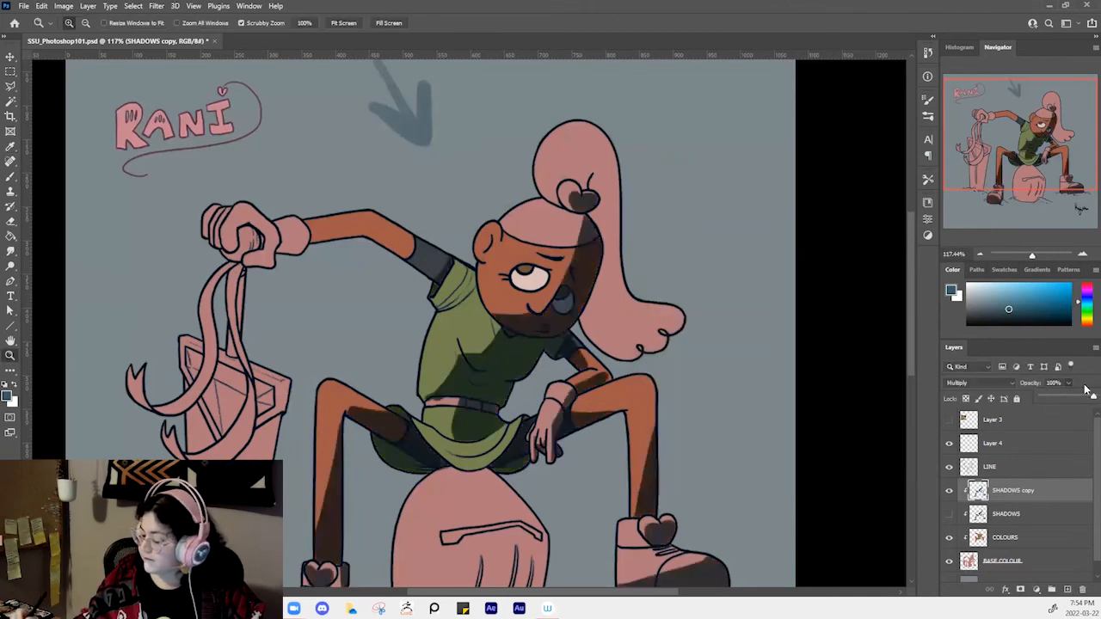
Recolour the SHADOWS copy layer with Hue/Saturation at hue -180, saturation +41 and lightness +43, save the file, and compare before and after
{"action": "key", "text": "ctrl+u"}
{"action": "left_click_drag", "start_coordinate": [746, 415], "coordinate": [680, 367]}
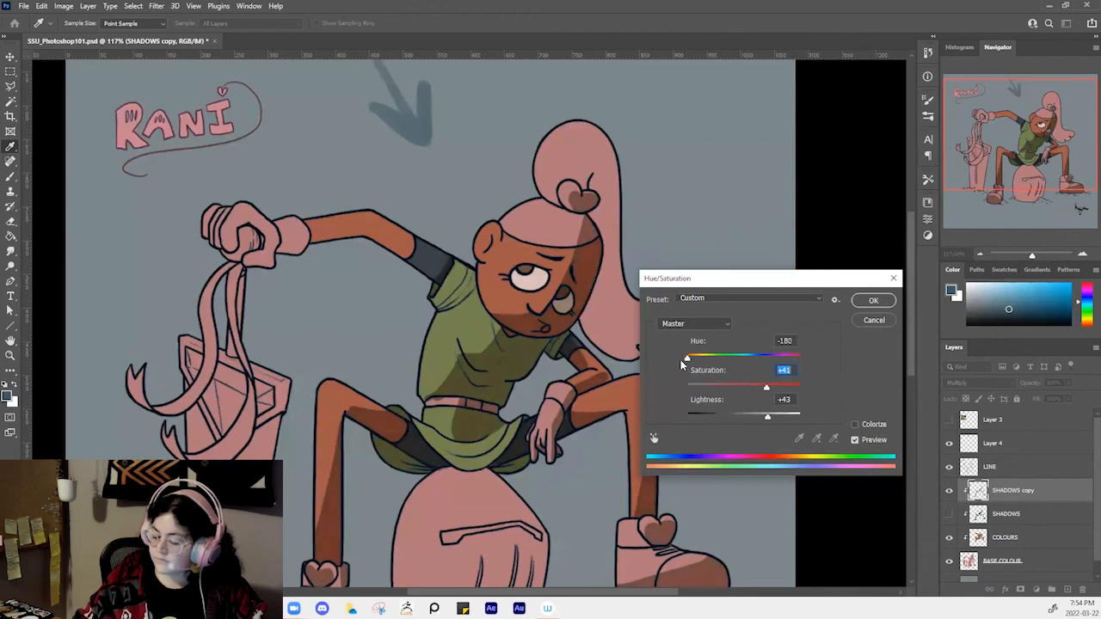
{"action": "left_click", "coordinate": [869, 302]}
{"action": "left_click_drag", "start_coordinate": [745, 425], "coordinate": [781, 344]}
{"action": "left_click_drag", "start_coordinate": [744, 396], "coordinate": [756, 439]}
{"action": "key", "text": "ctrl+s"}
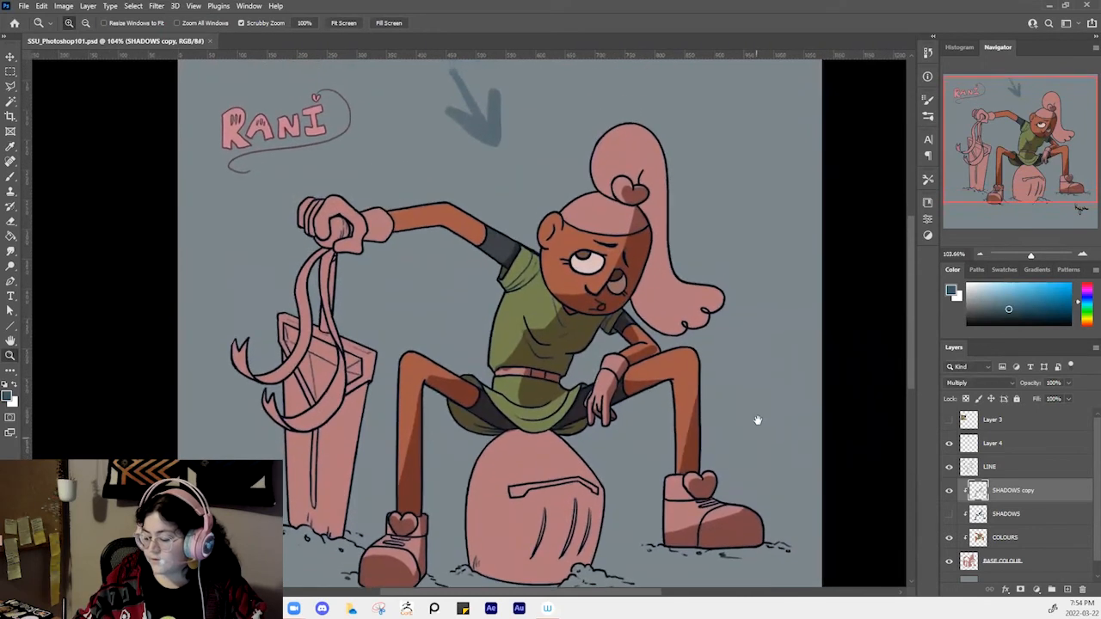
{"action": "key", "text": "ctrl+z"}
{"action": "key", "text": "ctrl+shift+z"}
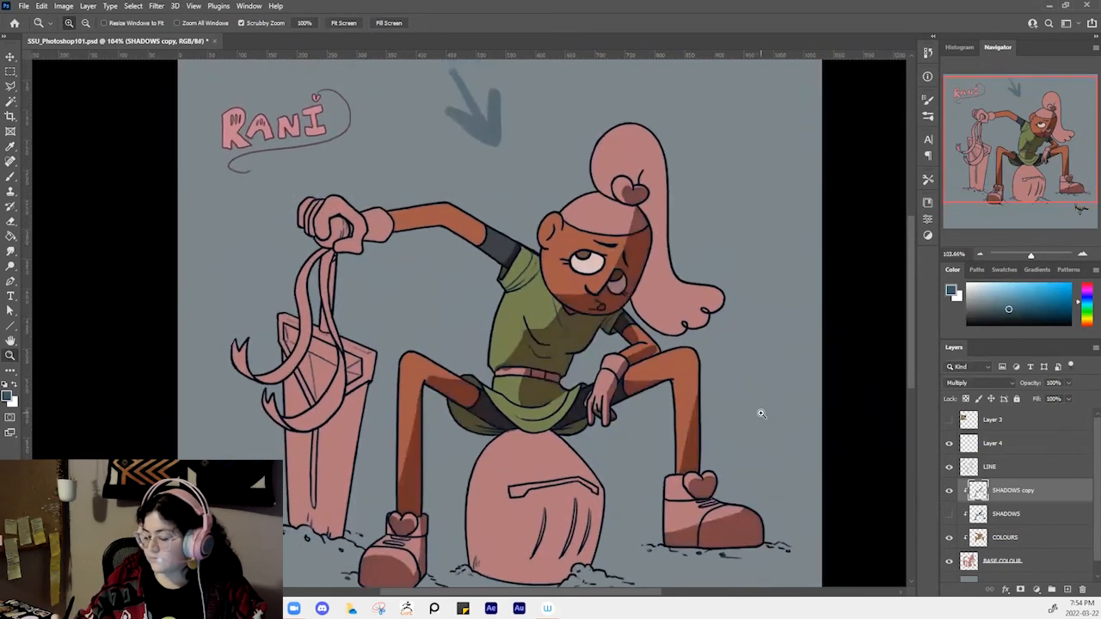
Add a new layer above SHADOWS copy, clip it to the layers below, and name it highlights
{"action": "key", "text": "ctrl+shift+alt+n"}
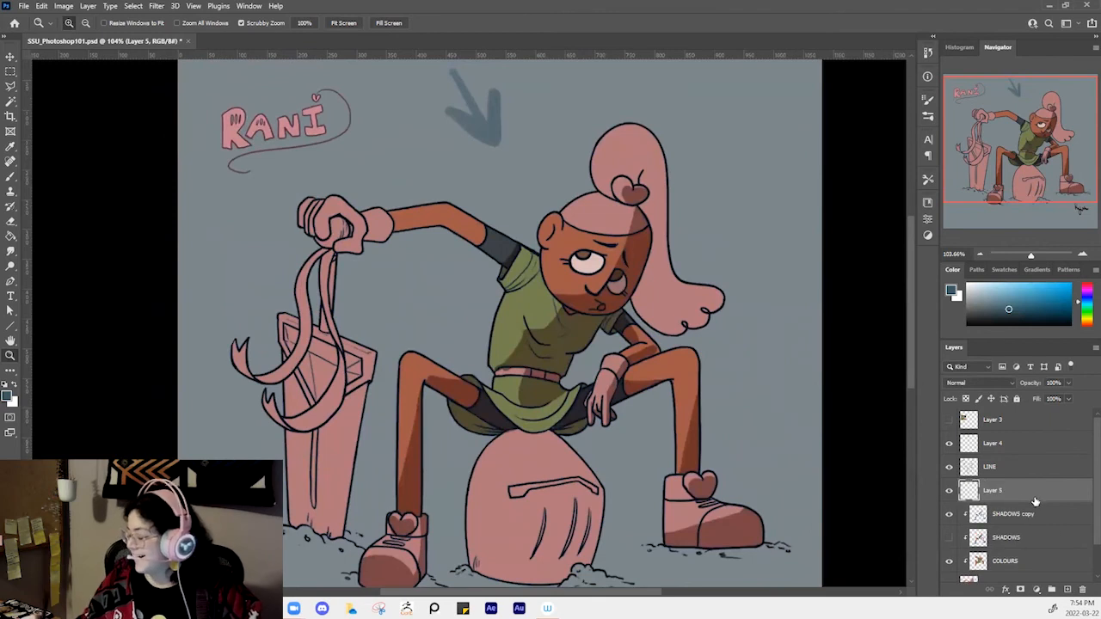
{"action": "left_click", "coordinate": [1013, 499], "text": "alt"}
{"action": "double_click", "coordinate": [1002, 491]}
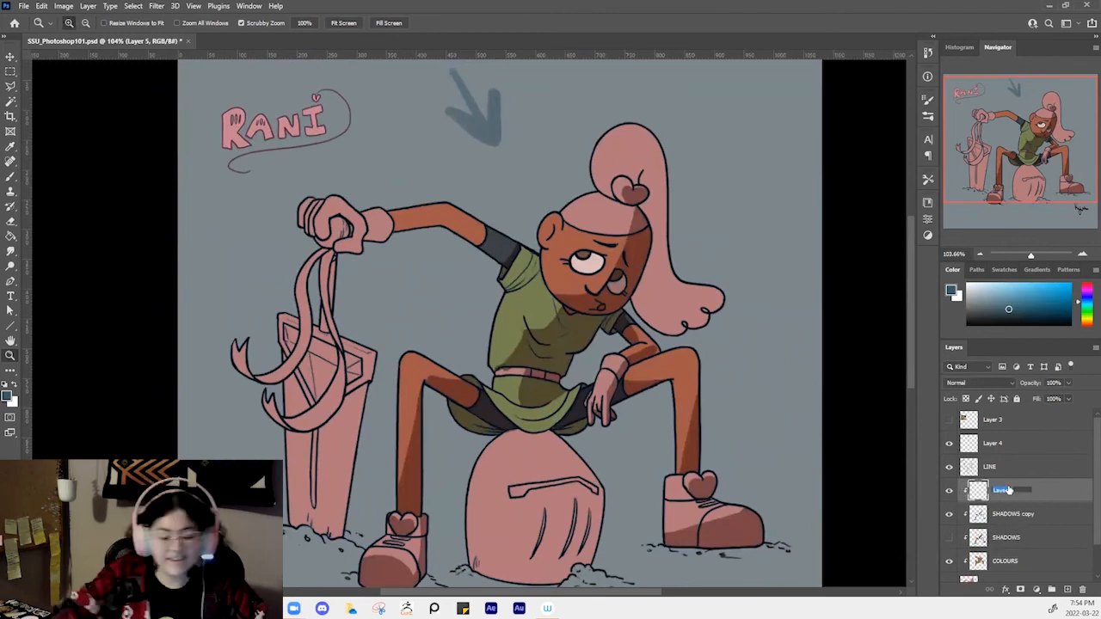
{"action": "type", "text": "Highlights"}
{"action": "key", "text": "Return"}
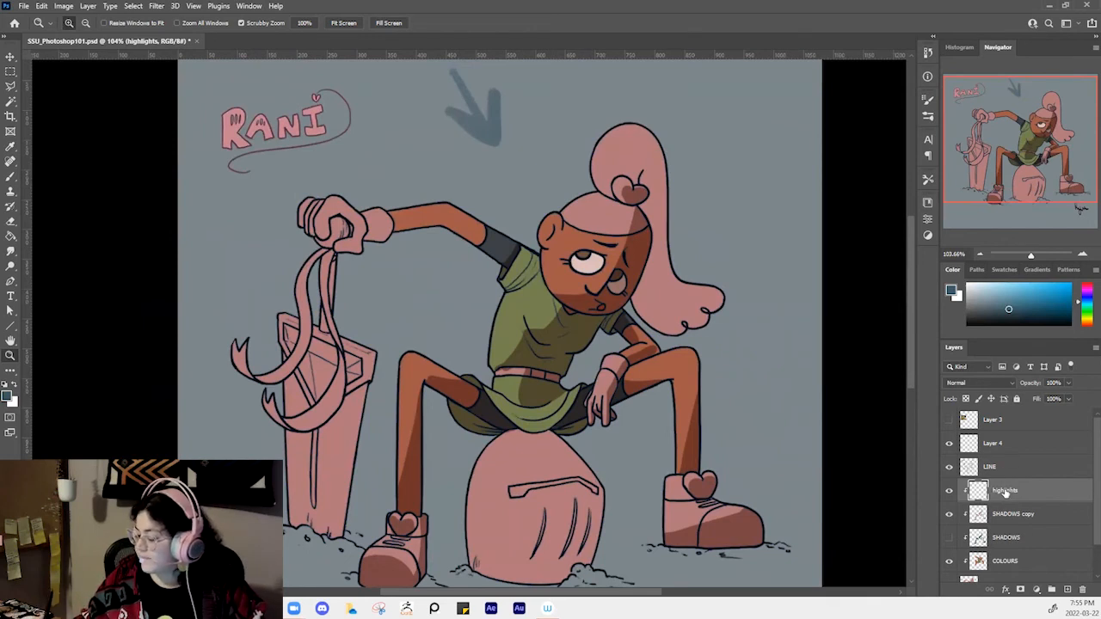
{"action": "left_click", "coordinate": [1006, 382]}
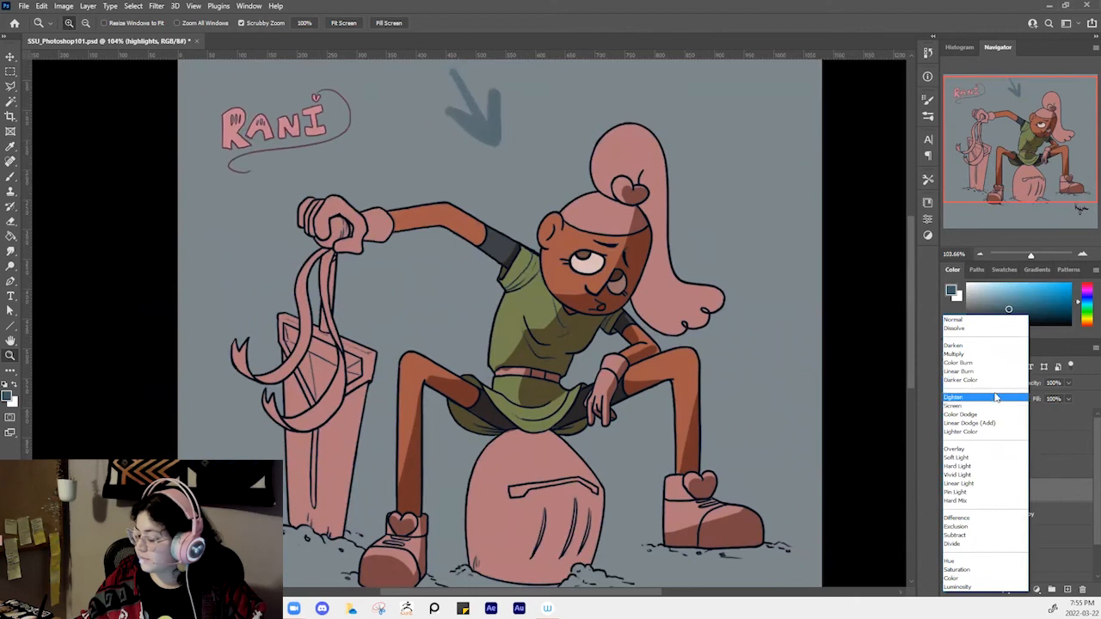
{"action": "left_click", "coordinate": [873, 440]}
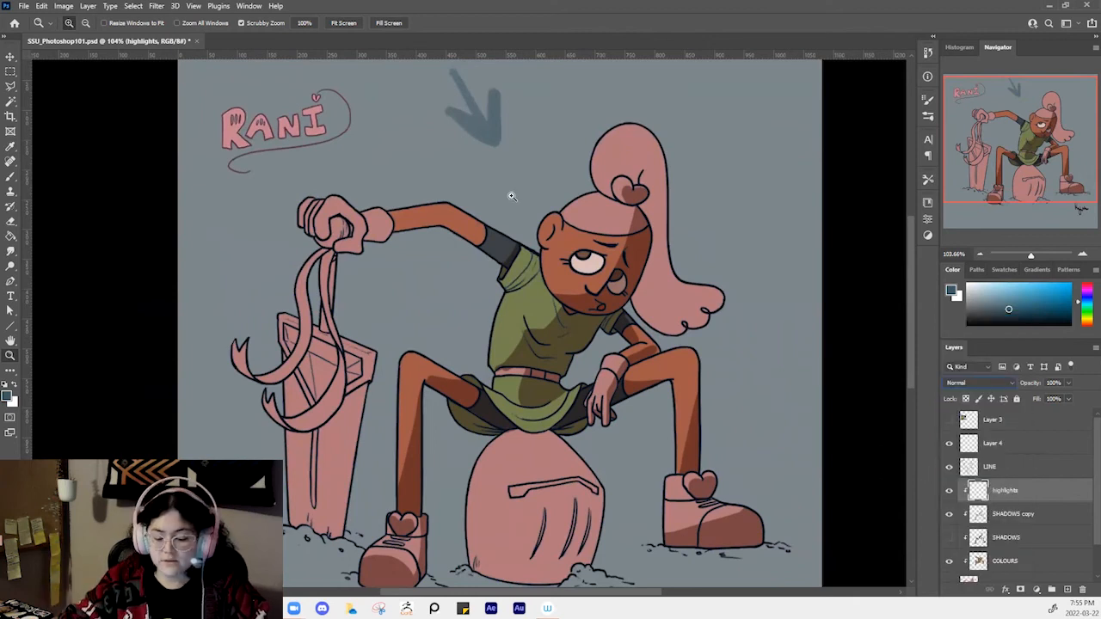
Pick a light sky blue, based on the background's blue-grey, as the foreground colour
{"action": "left_click", "coordinate": [7, 389]}
{"action": "left_click", "coordinate": [8, 394]}
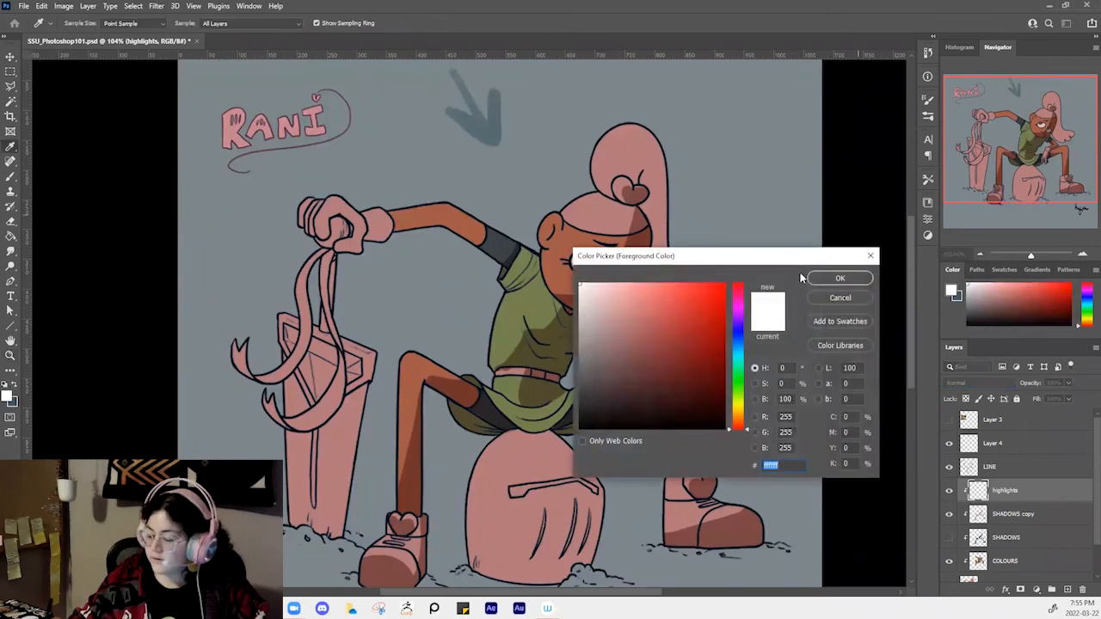
{"action": "left_click", "coordinate": [870, 255]}
{"action": "key", "text": "z"}
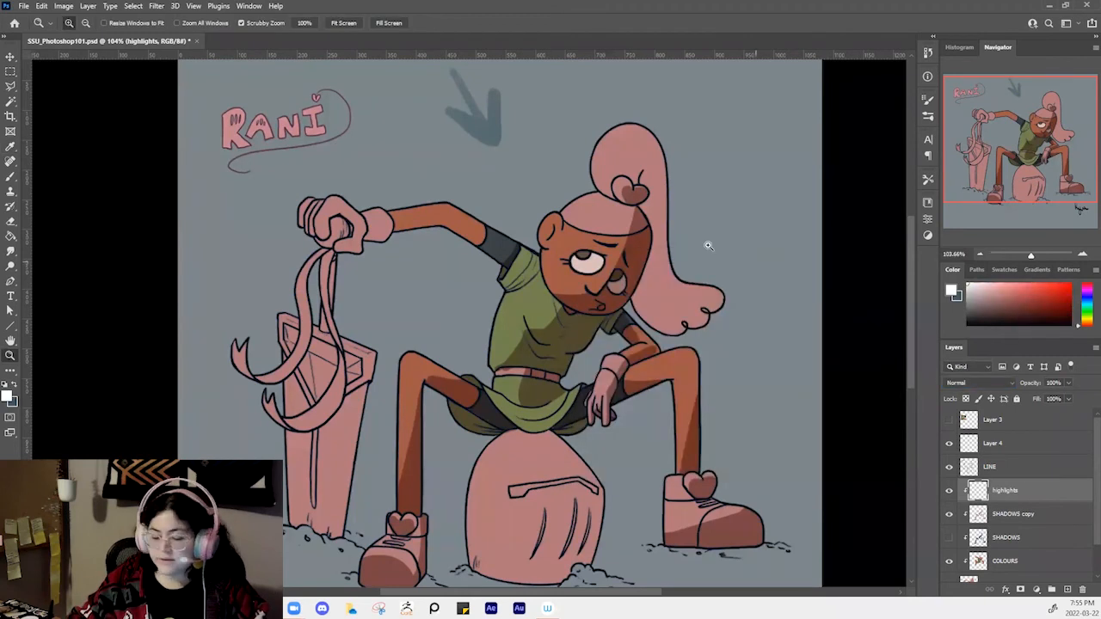
{"action": "left_click", "coordinate": [8, 394]}
{"action": "left_click", "coordinate": [731, 155]}
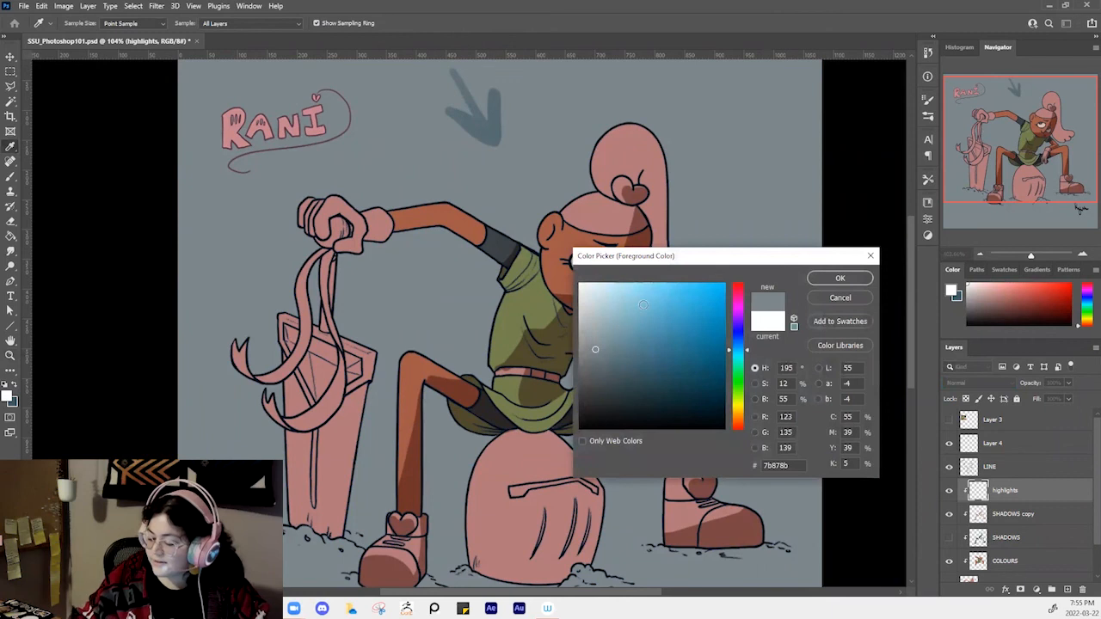
{"action": "left_click_drag", "start_coordinate": [617, 332], "coordinate": [632, 296]}
{"action": "left_click", "coordinate": [840, 278]}
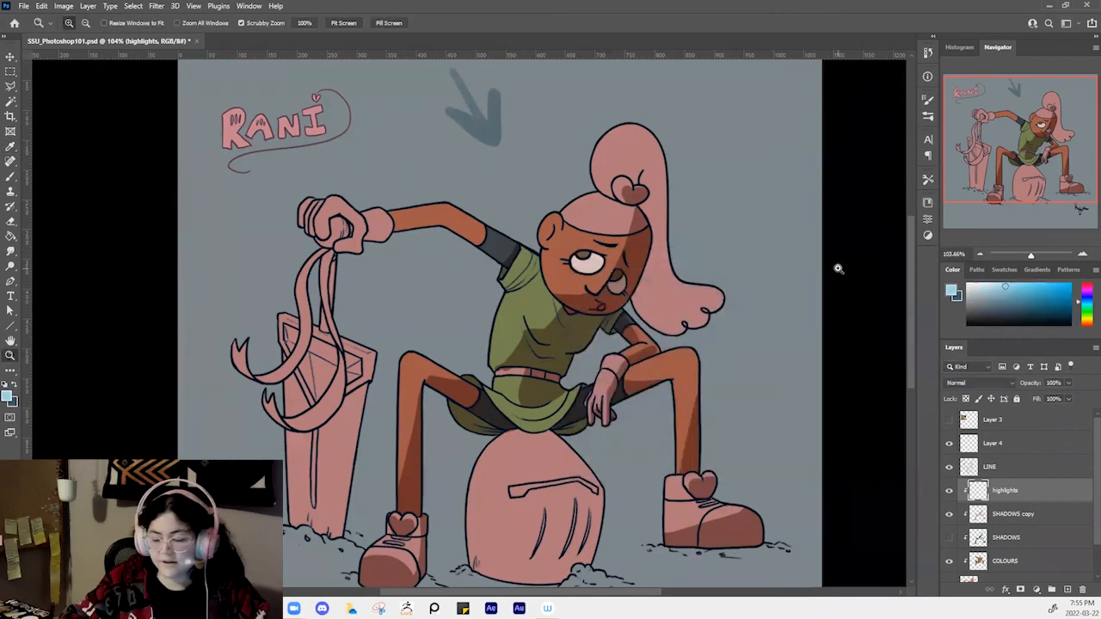
Brush light blue rim highlights along the top of the head, the ear and the outer curve of the ponytail's upper loop
{"action": "mouse_move", "coordinate": [577, 173]}
{"action": "left_mouse_down"}
{"action": "mouse_move", "coordinate": [582, 192]}
{"action": "mouse_move", "coordinate": [647, 233]}
{"action": "mouse_move", "coordinate": [600, 265]}
{"action": "left_mouse_up"}
{"action": "key", "text": "b"}
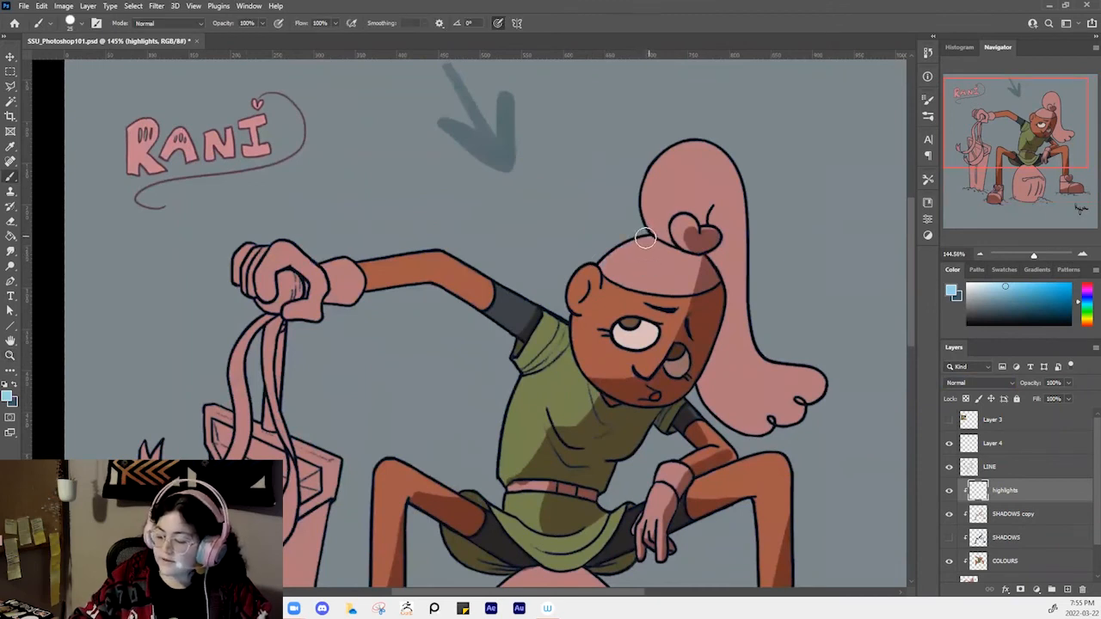
{"action": "left_click_drag", "start_coordinate": [580, 269], "coordinate": [566, 295]}
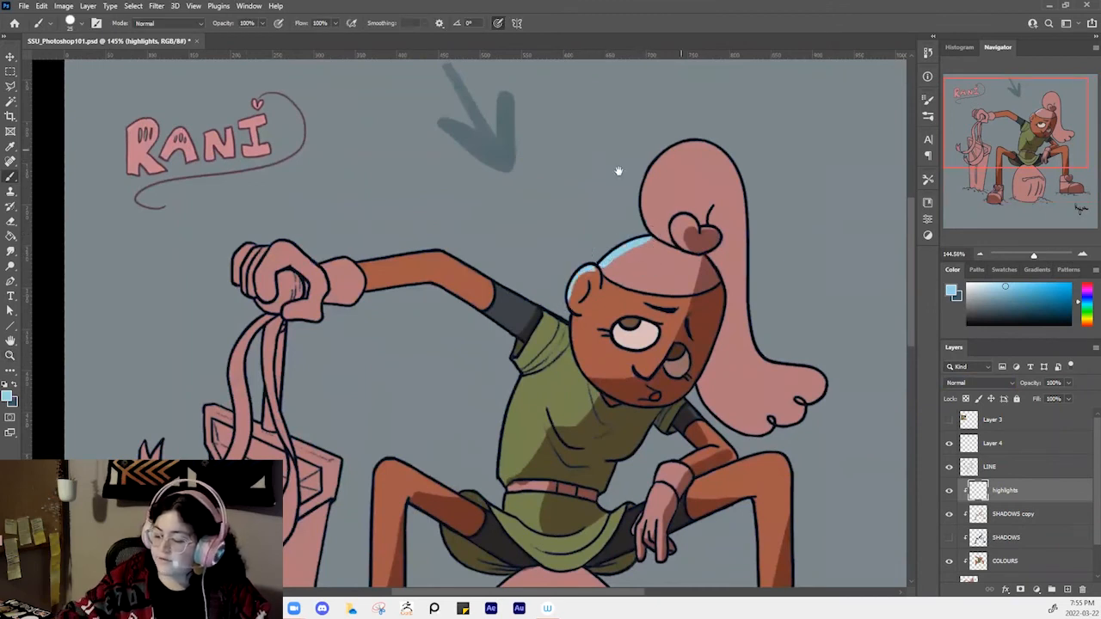
{"action": "left_click_drag", "start_coordinate": [619, 172], "coordinate": [552, 205]}
{"action": "mouse_move", "coordinate": [576, 254]}
{"action": "left_mouse_down"}
{"action": "mouse_move", "coordinate": [609, 176]}
{"action": "mouse_move", "coordinate": [668, 179]}
{"action": "mouse_move", "coordinate": [651, 148]}
{"action": "left_mouse_up"}
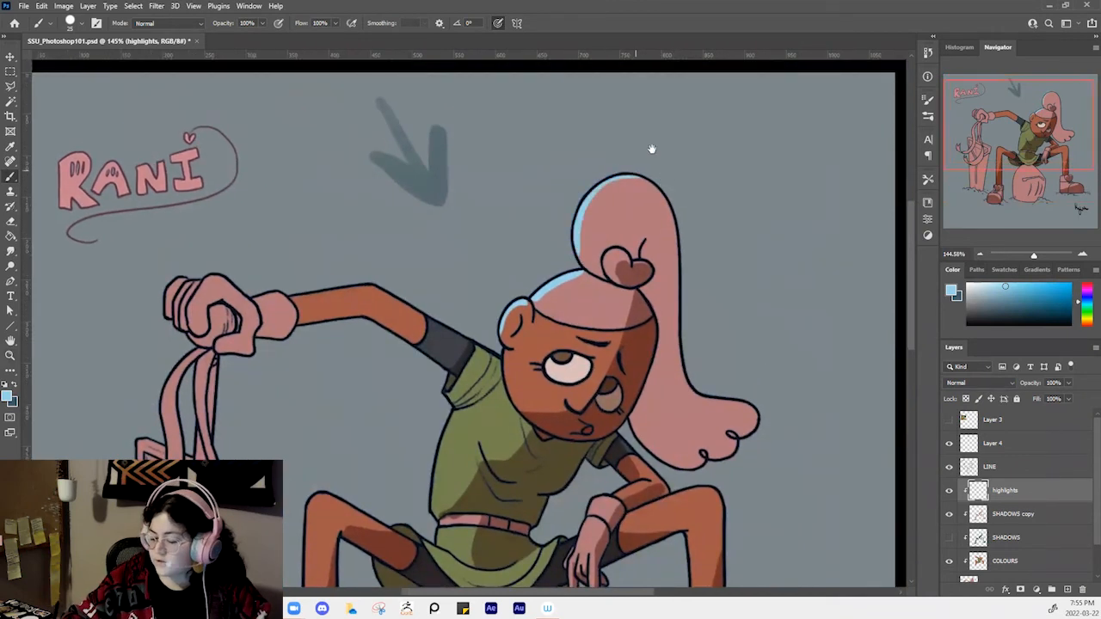
Brush rim highlights along the gloved fist, its cuff, the raised arm and the outer edge of the skirt
{"action": "mouse_move", "coordinate": [212, 233]}
{"action": "left_mouse_down"}
{"action": "mouse_move", "coordinate": [261, 225]}
{"action": "mouse_move", "coordinate": [324, 241]}
{"action": "left_mouse_up"}
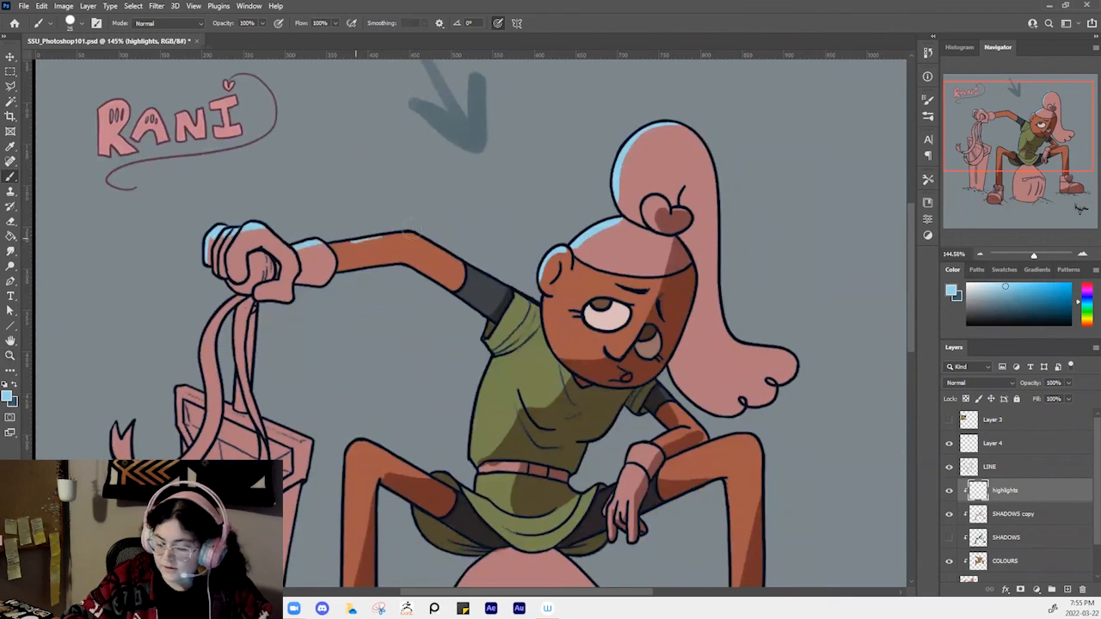
{"action": "left_click_drag", "start_coordinate": [411, 233], "coordinate": [470, 261]}
{"action": "left_click_drag", "start_coordinate": [490, 341], "coordinate": [524, 229]}
{"action": "left_click_drag", "start_coordinate": [452, 406], "coordinate": [497, 442]}
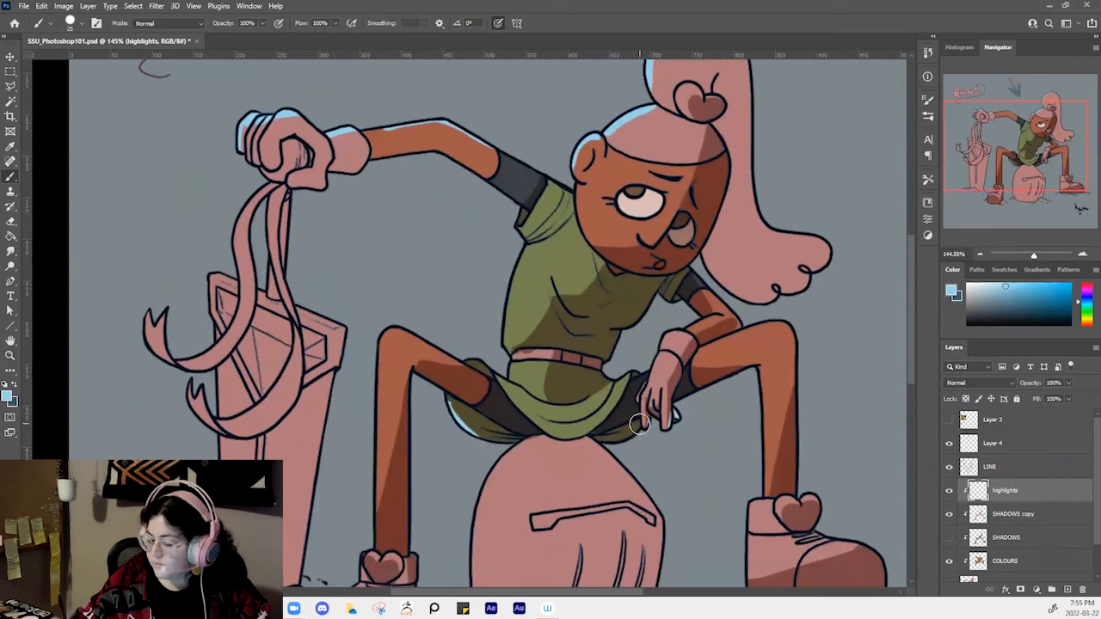
Brush rim highlights along the shaded edge of the face, the shirt's underside and the hanging ponytail, undoing the stray nose stroke
{"action": "scroll", "coordinate": [738, 299], "scroll_direction": "up", "scroll_amount": 3}
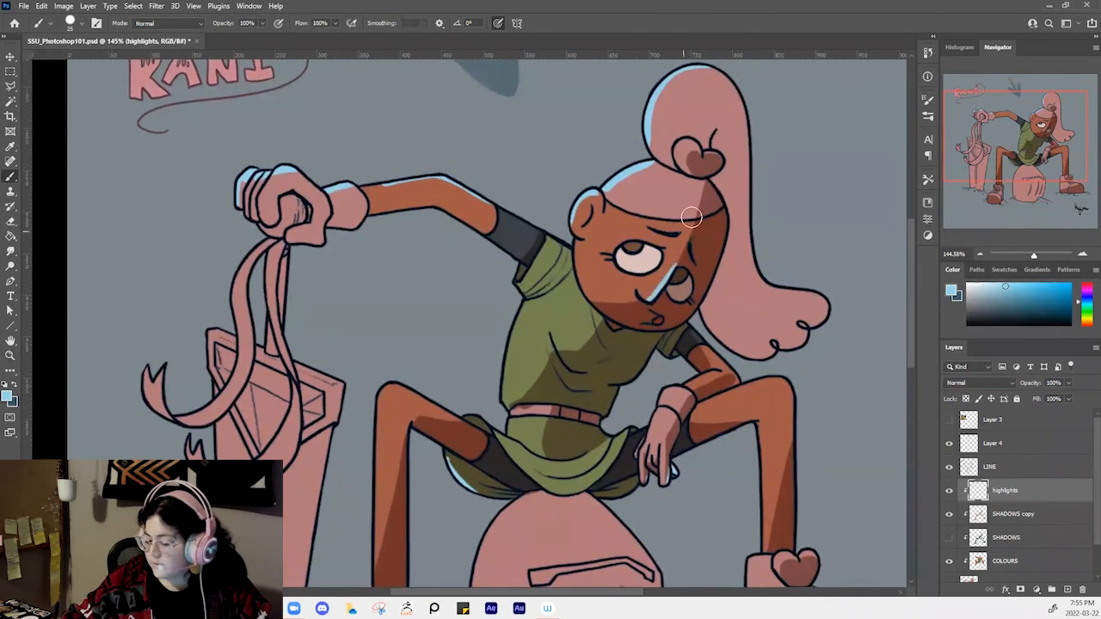
{"action": "mouse_move", "coordinate": [650, 296]}
{"action": "left_mouse_down"}
{"action": "mouse_move", "coordinate": [715, 202]}
{"action": "mouse_move", "coordinate": [716, 268]}
{"action": "mouse_move", "coordinate": [692, 324]}
{"action": "mouse_move", "coordinate": [716, 269]}
{"action": "mouse_move", "coordinate": [676, 333]}
{"action": "mouse_move", "coordinate": [706, 297]}
{"action": "left_mouse_up"}
{"action": "key", "text": "ctrl+z"}
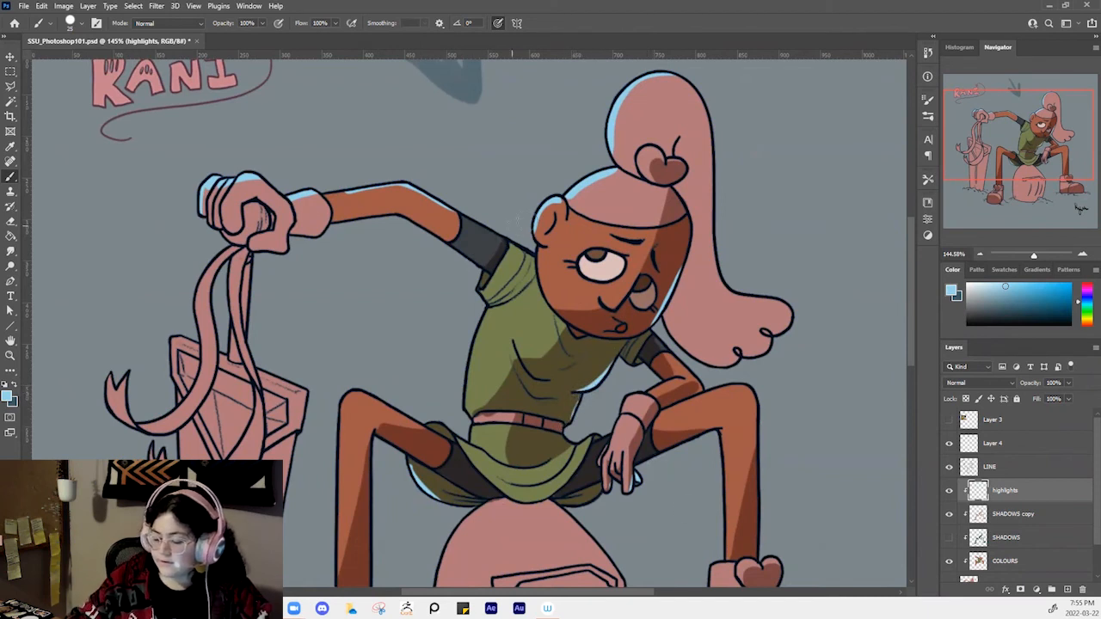
{"action": "scroll", "coordinate": [539, 233], "scroll_direction": "right", "scroll_amount": 2}
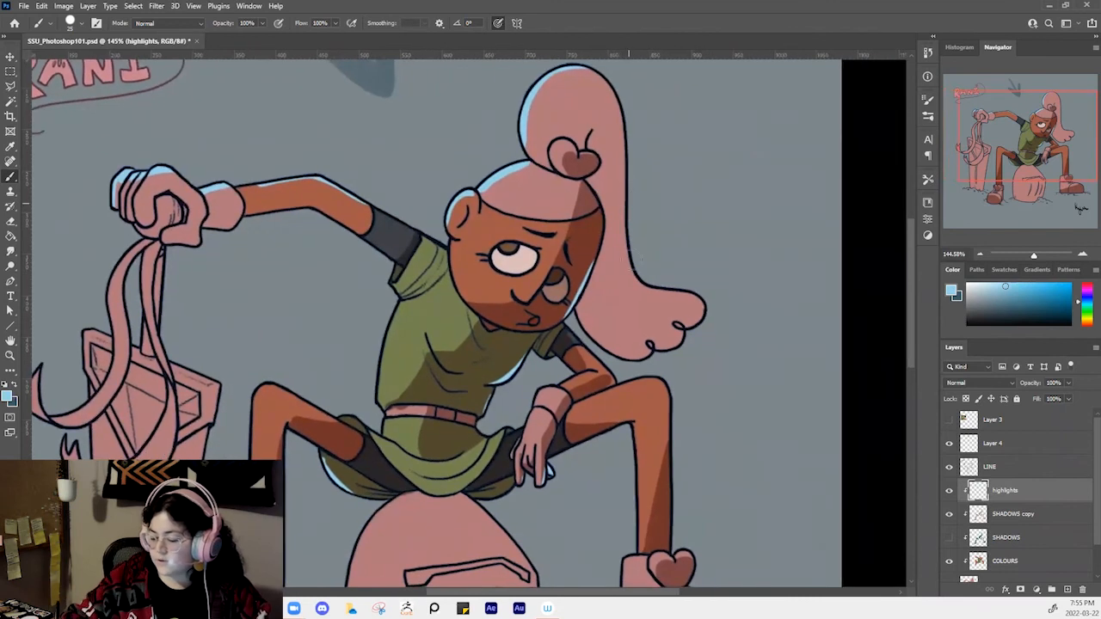
{"action": "left_click_drag", "start_coordinate": [653, 248], "coordinate": [679, 271]}
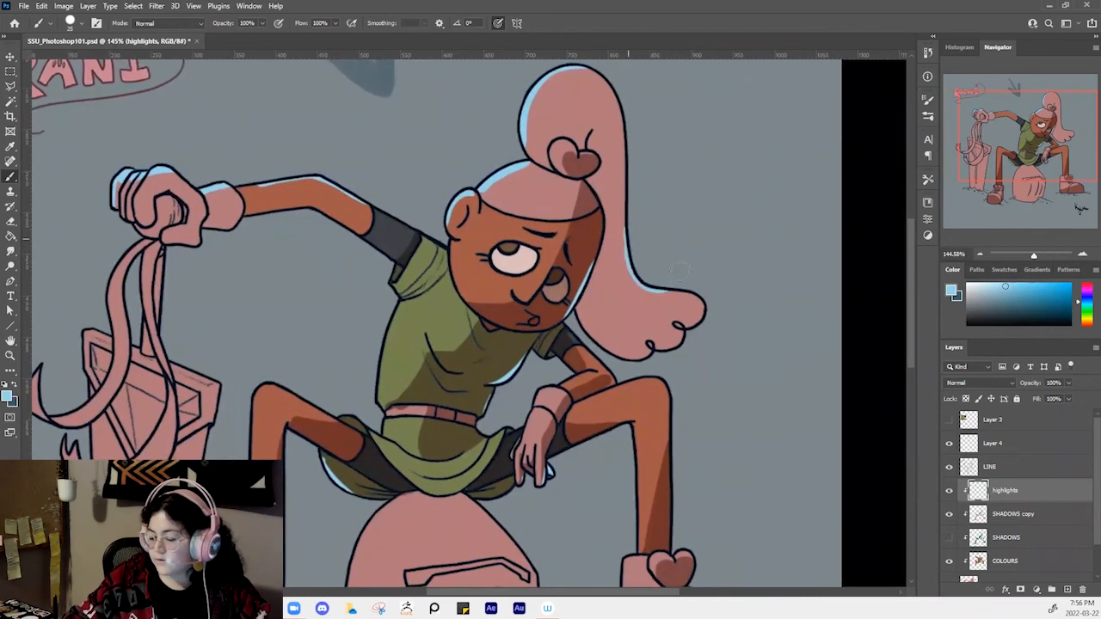
Brush thin light blue rim highlights along the back edges of both shoes
{"action": "left_click_drag", "start_coordinate": [692, 310], "coordinate": [728, 175]}
{"action": "left_click_drag", "start_coordinate": [691, 250], "coordinate": [674, 252]}
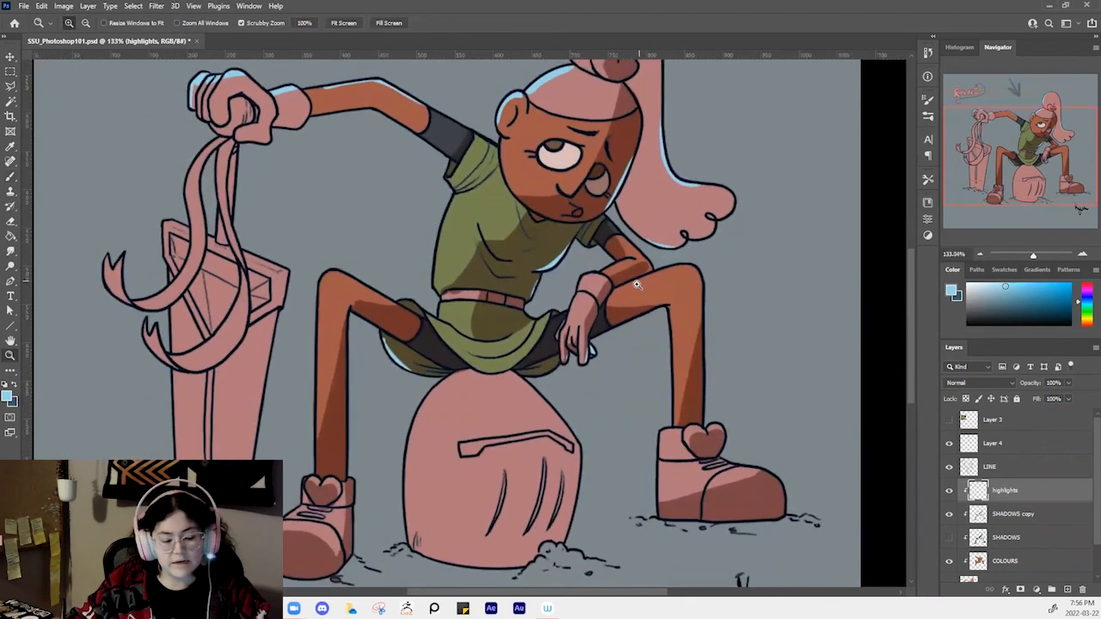
{"action": "key", "text": "b"}
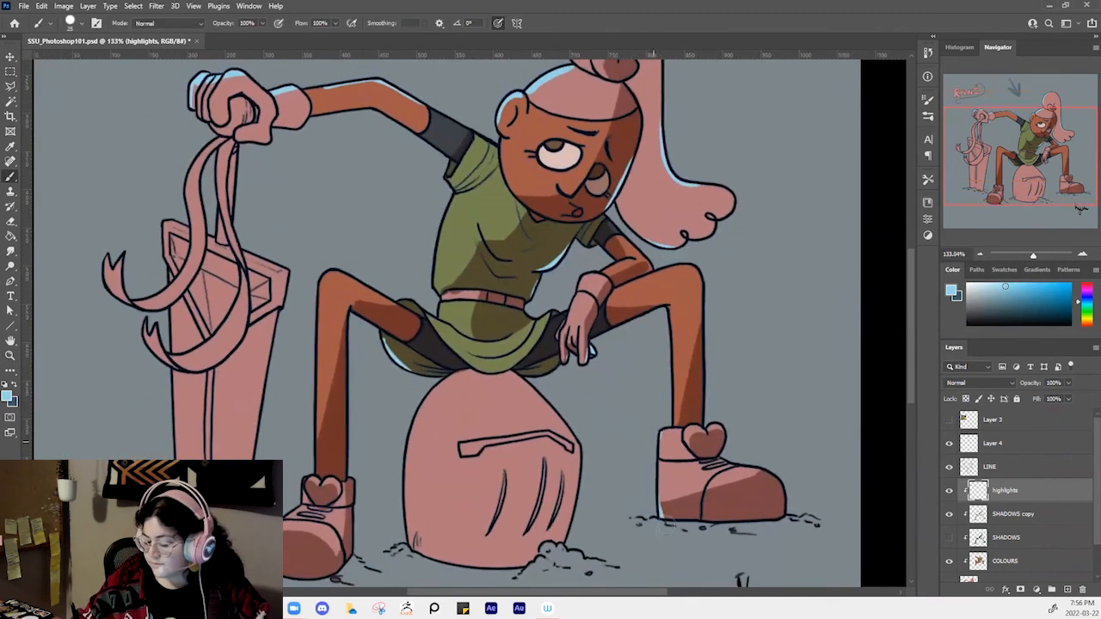
{"action": "mouse_move", "coordinate": [354, 481]}
{"action": "left_mouse_down"}
{"action": "mouse_move", "coordinate": [346, 568]}
{"action": "mouse_move", "coordinate": [325, 588]}
{"action": "left_mouse_up"}
Set the highlights layer's blend mode to Overlay
{"action": "key", "text": "z"}
{"action": "left_click_drag", "start_coordinate": [768, 395], "coordinate": [731, 423]}
{"action": "left_click", "coordinate": [979, 383]}
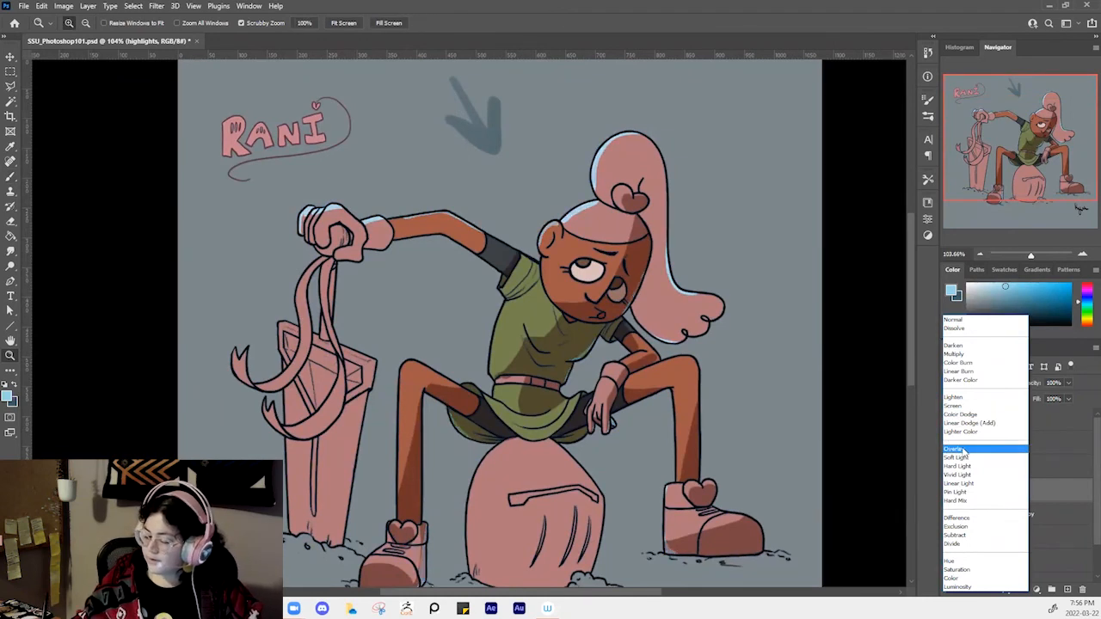
{"action": "left_click", "coordinate": [967, 450]}
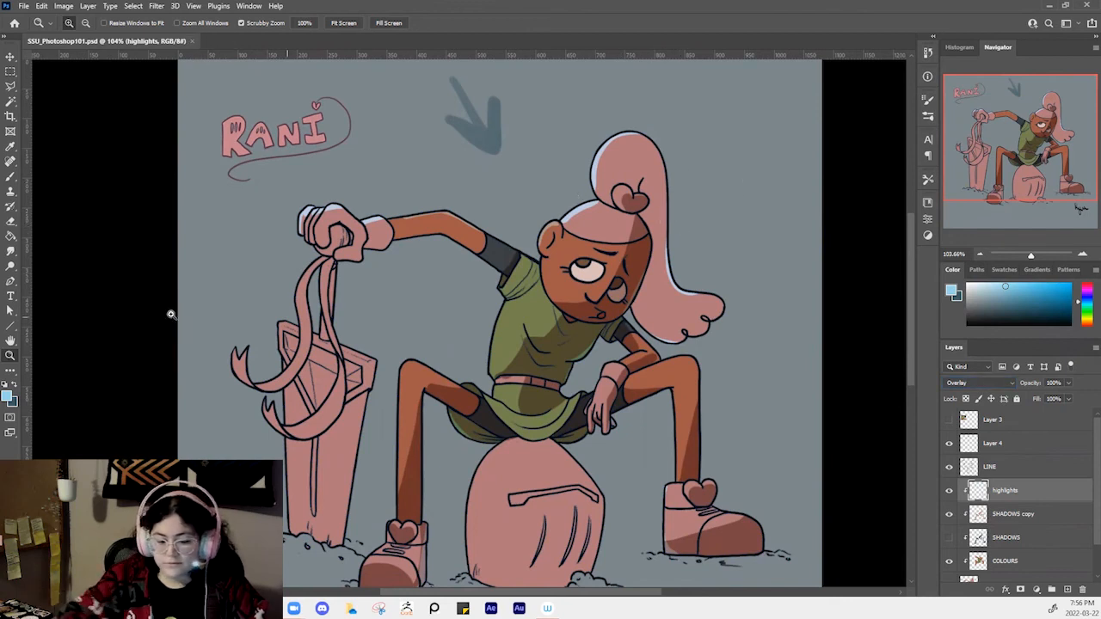
{"action": "left_click", "coordinate": [10, 177]}
{"action": "mouse_move", "coordinate": [547, 281]}
{"action": "left_mouse_down"}
{"action": "mouse_move", "coordinate": [633, 302]}
{"action": "mouse_move", "coordinate": [658, 260]}
{"action": "left_mouse_up"}
{"action": "key", "text": "ctrl+z"}
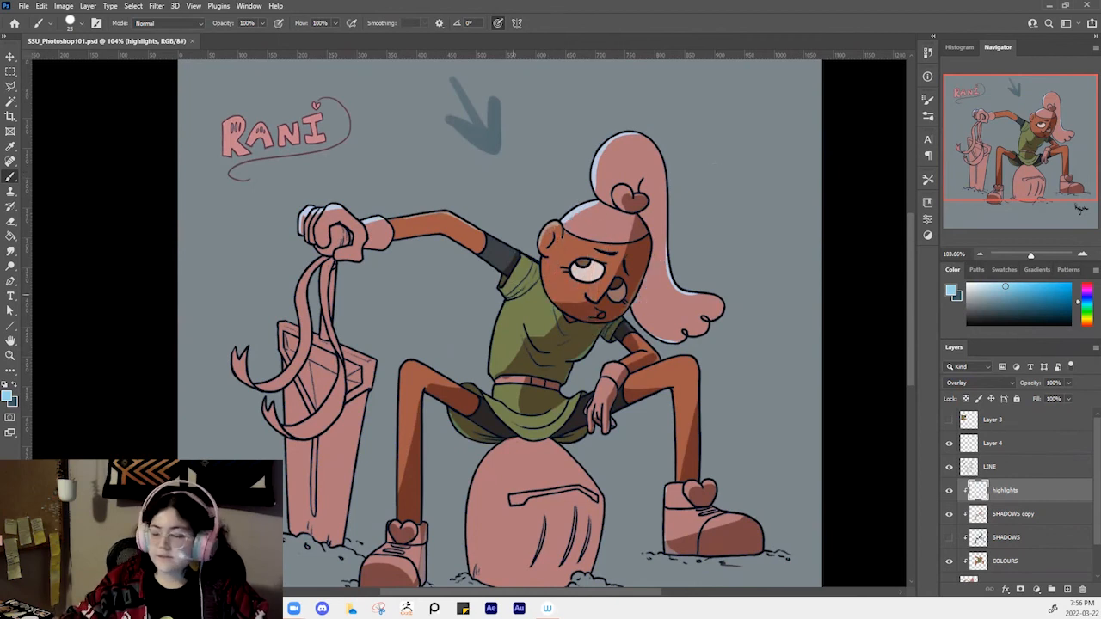
{"action": "right_click", "coordinate": [552, 282]}
{"action": "left_click", "coordinate": [717, 162]}
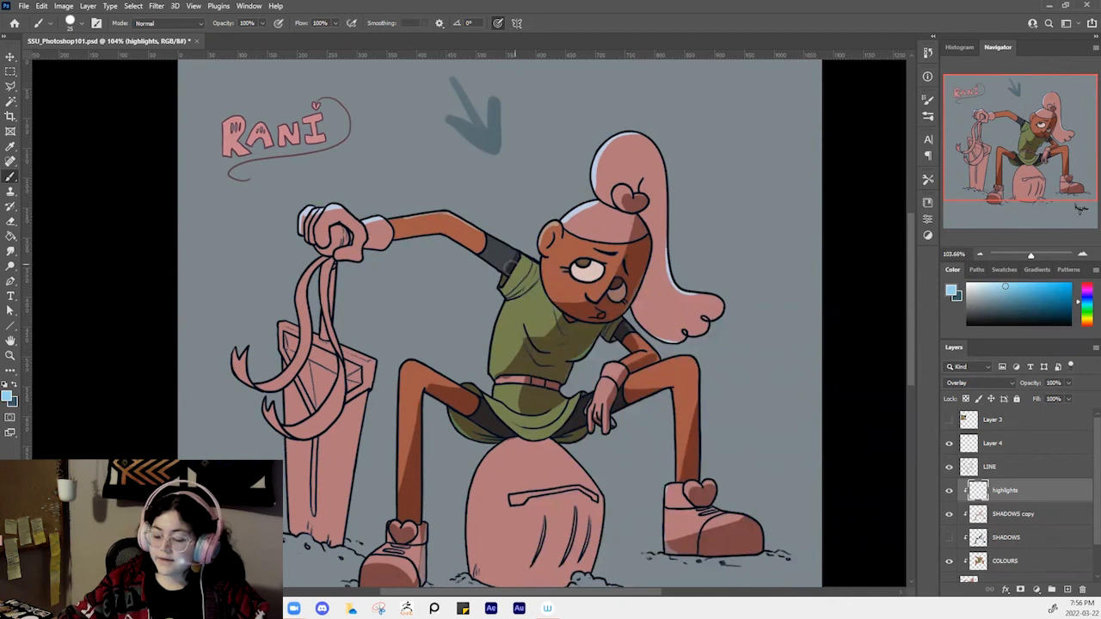
Paint a dark blue test patch across the shirt's chest and set the highlights layer's blend mode to Color Dodge
{"action": "right_click", "coordinate": [514, 268]}
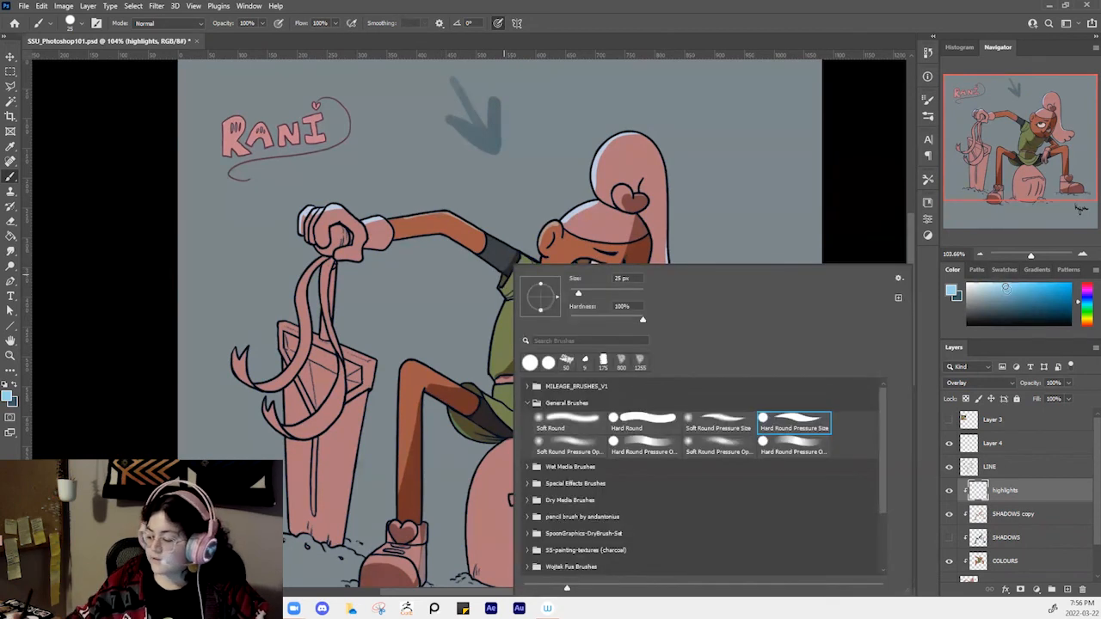
{"action": "left_click", "coordinate": [1014, 310]}
{"action": "left_click_drag", "start_coordinate": [523, 309], "coordinate": [559, 368]}
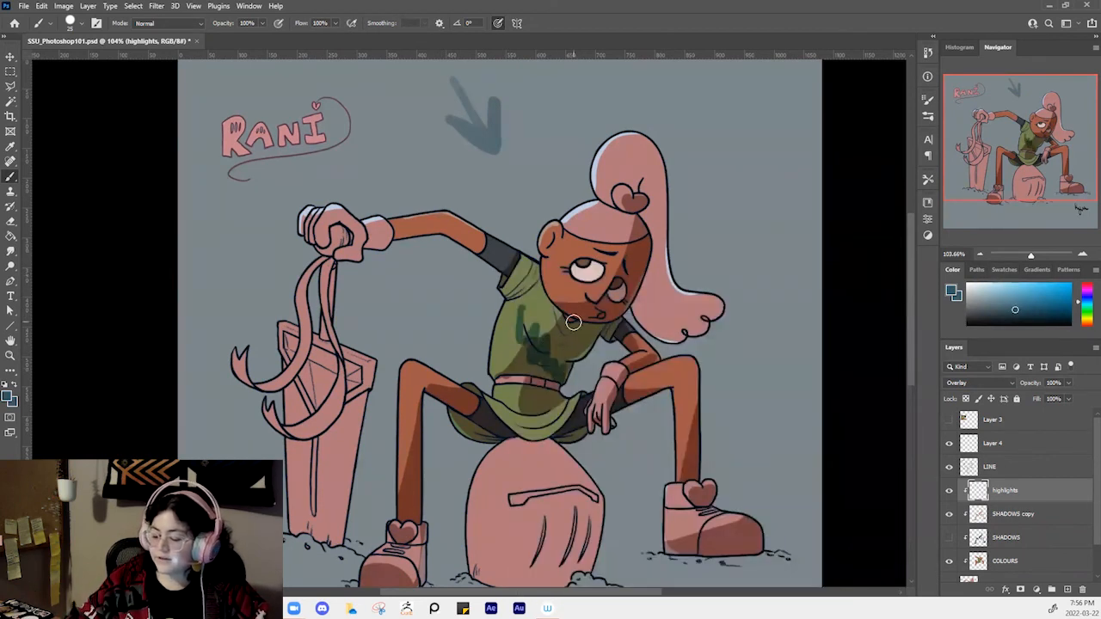
{"action": "key", "text": "ctrl+z"}
{"action": "left_click_drag", "start_coordinate": [525, 306], "coordinate": [568, 362]}
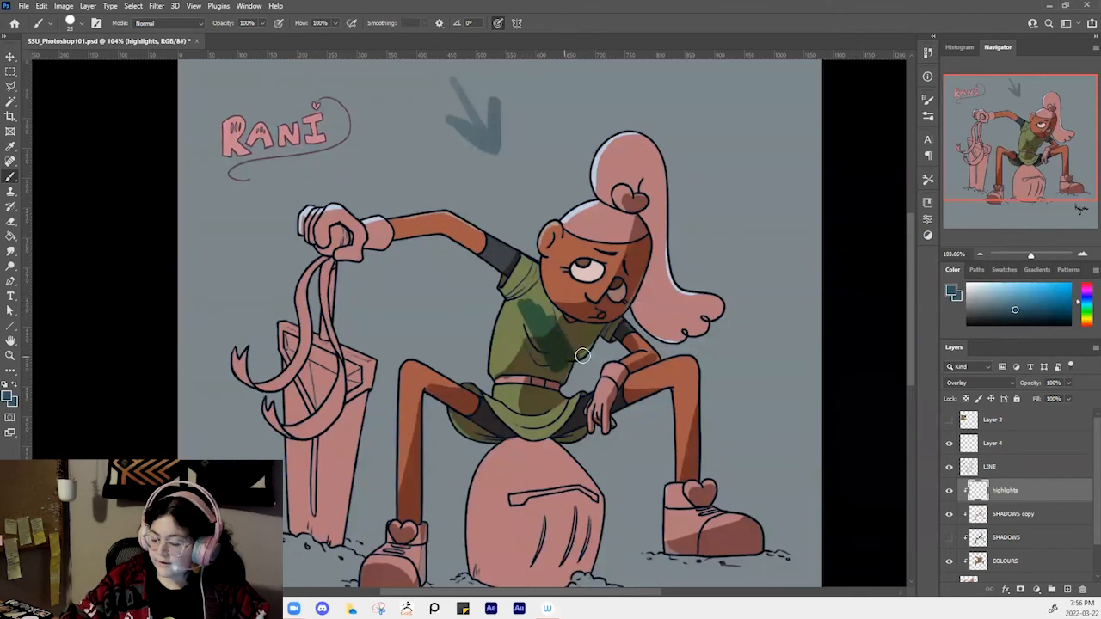
{"action": "left_click", "coordinate": [983, 383]}
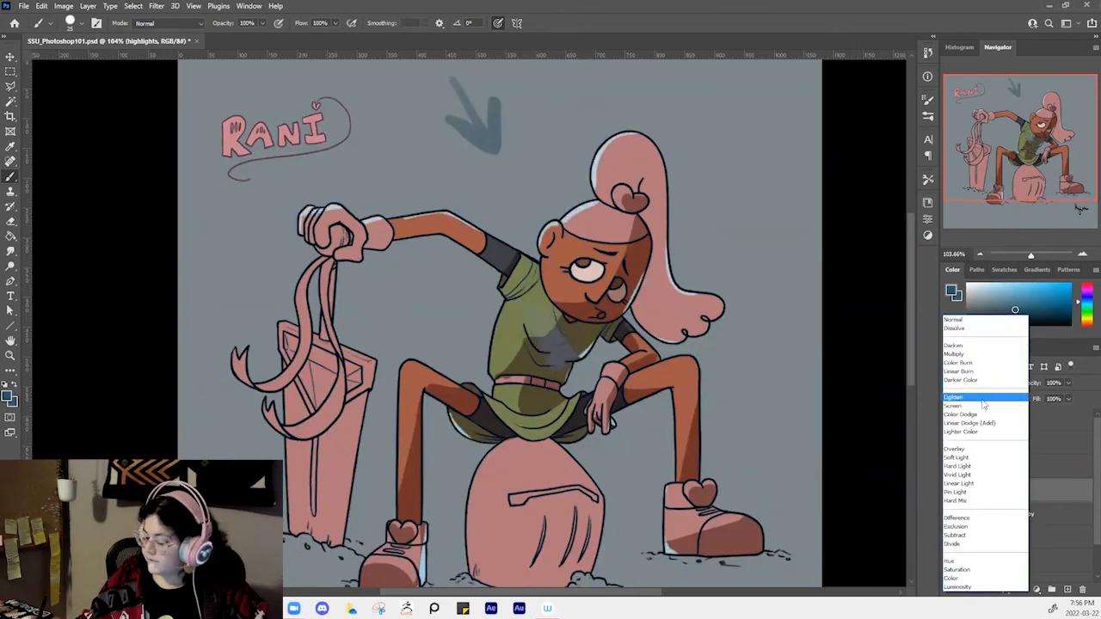
{"action": "left_click", "coordinate": [983, 415]}
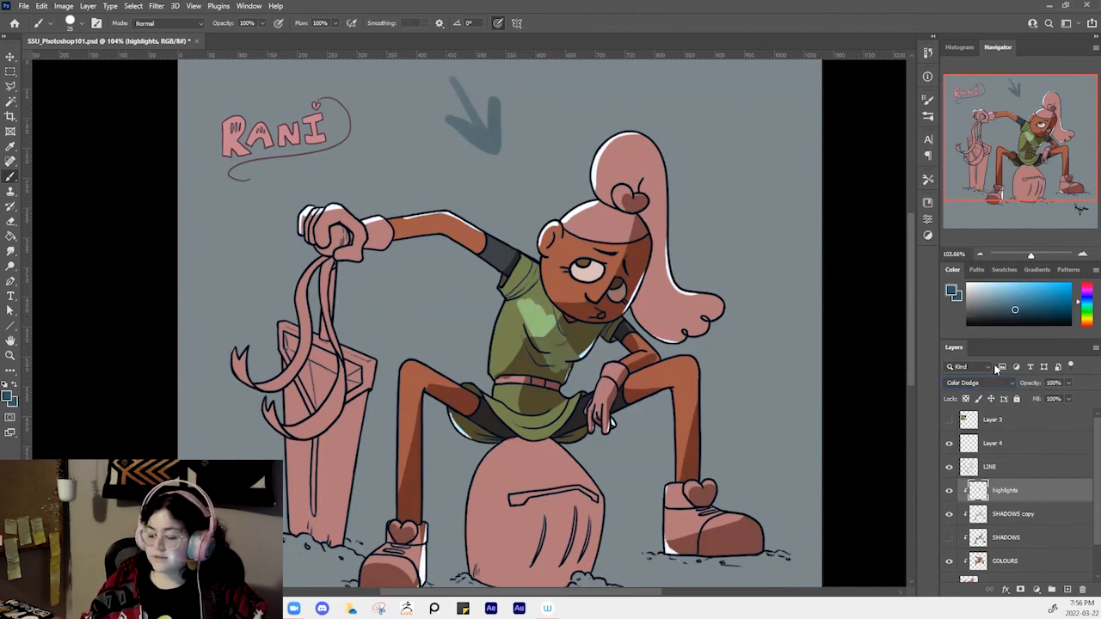
Undo the highlights layer's Color Dodge blend mode and the test patch on the shirt's chest
{"action": "key", "text": "ctrl+z"}
{"action": "key", "text": "ctrl+z"}
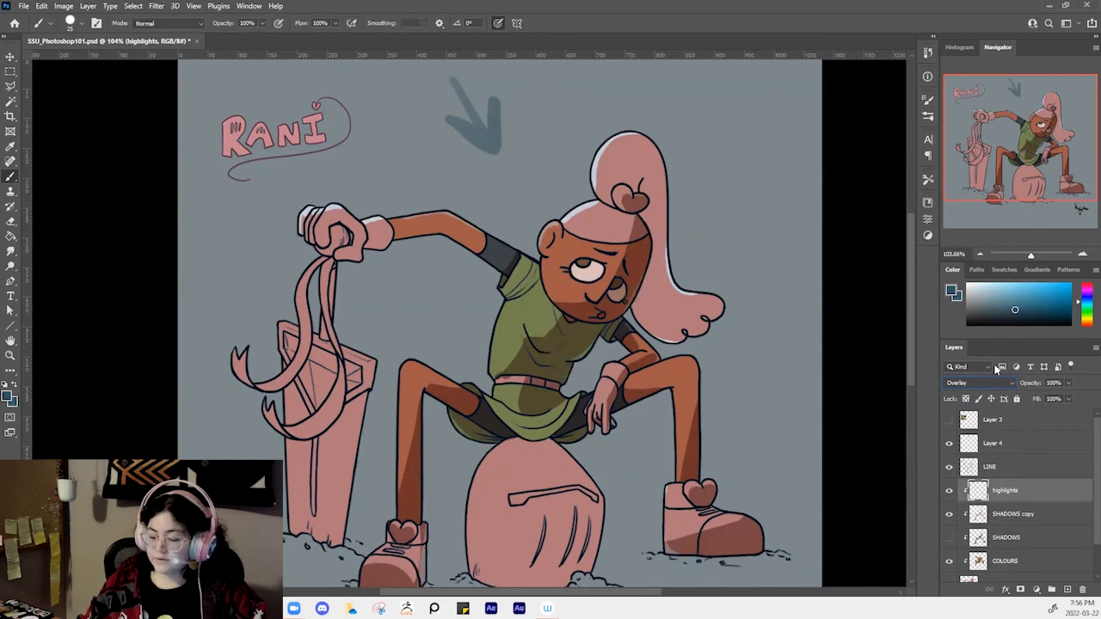
{"action": "left_click_drag", "start_coordinate": [679, 516], "coordinate": [681, 513]}
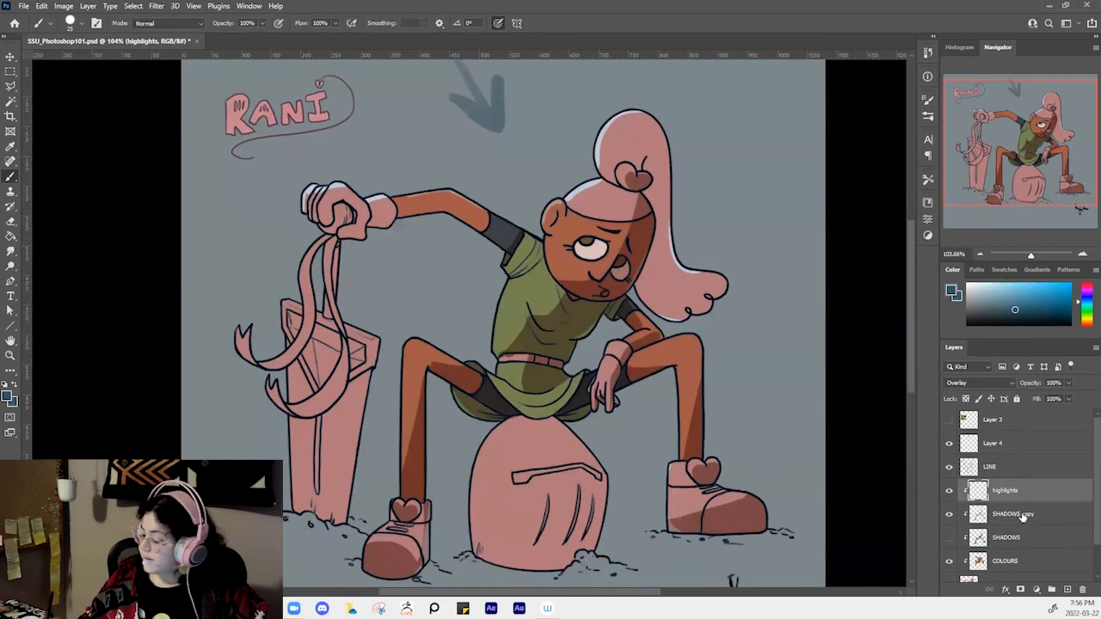
Make the SHADOWS layer visible and apply a Gaussian Blur with a 2.5-pixel radius to the SHADOWS copy layer
{"action": "left_click", "coordinate": [949, 538]}
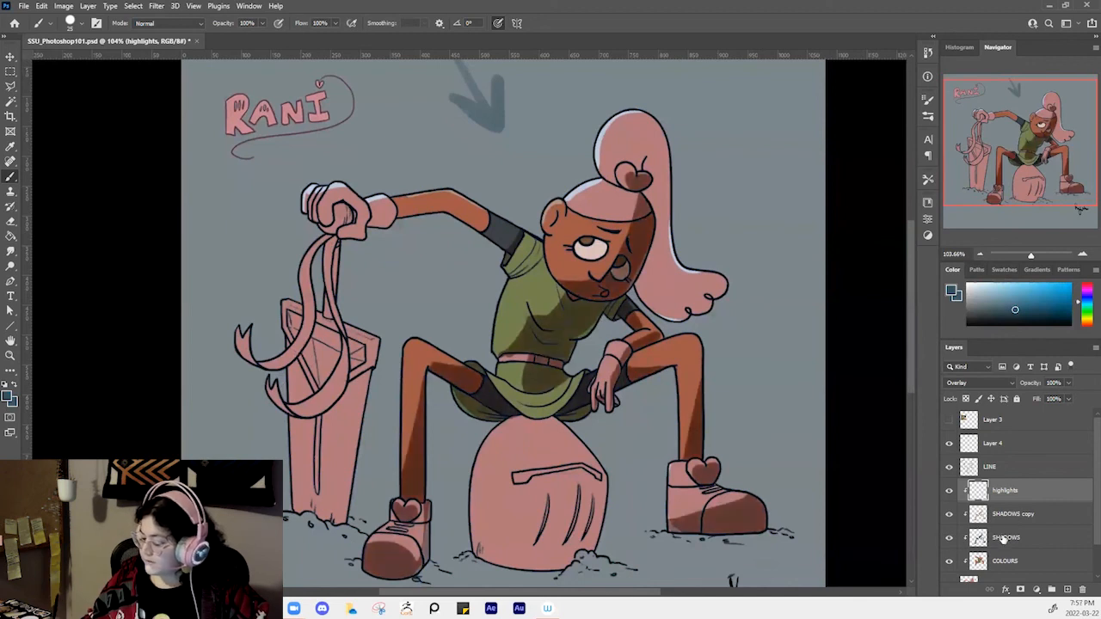
{"action": "left_click", "coordinate": [1002, 539]}
{"action": "left_click", "coordinate": [1042, 514]}
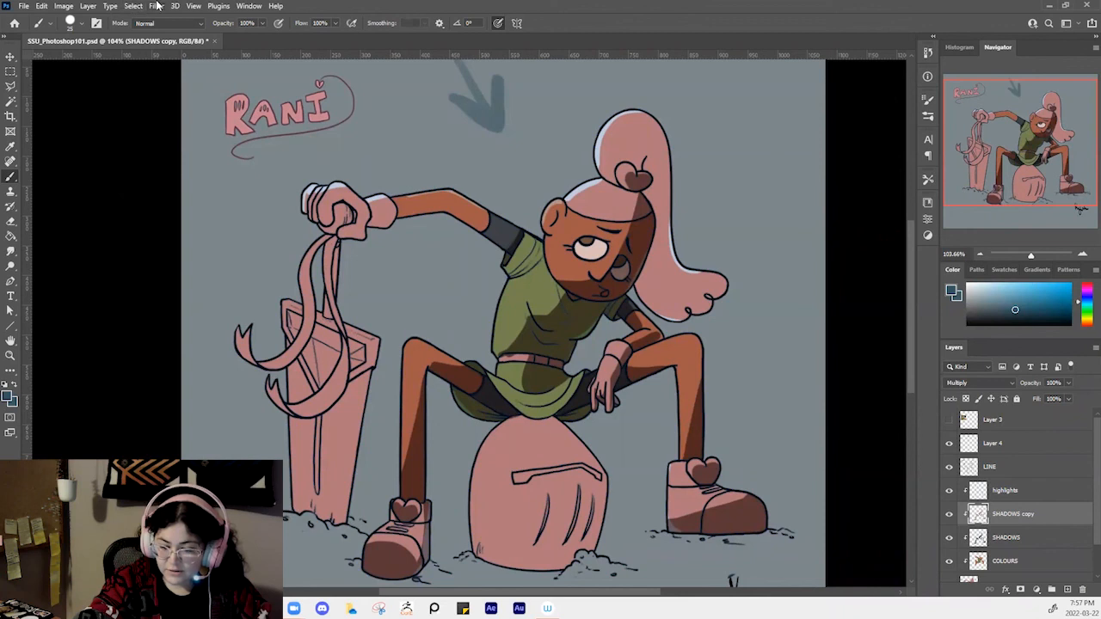
{"action": "left_click", "coordinate": [156, 7]}
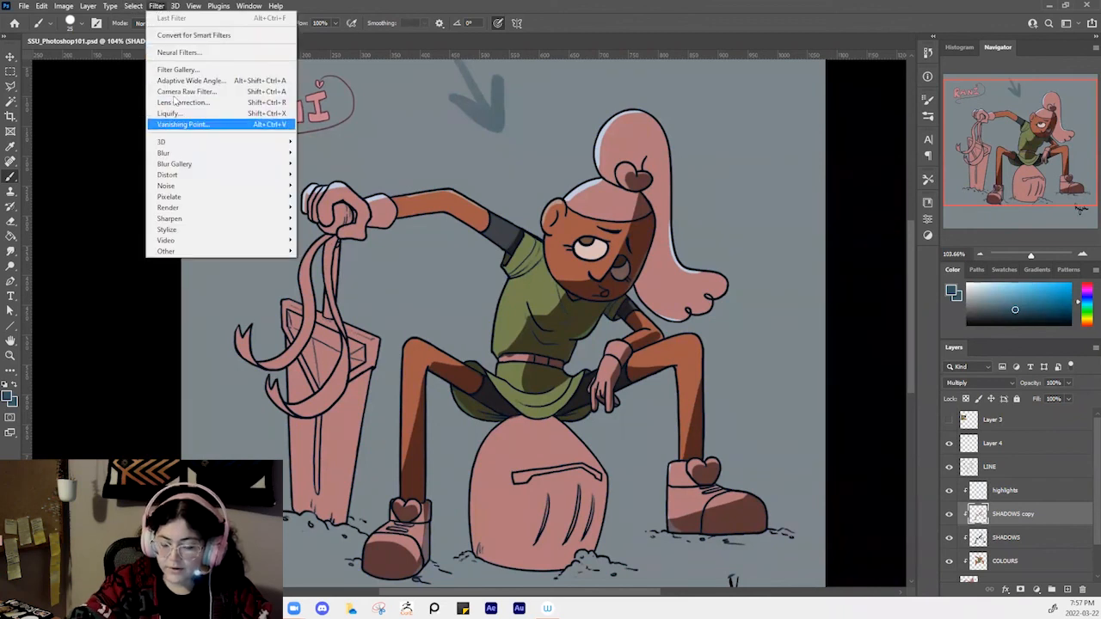
{"action": "mouse_move", "coordinate": [219, 155]}
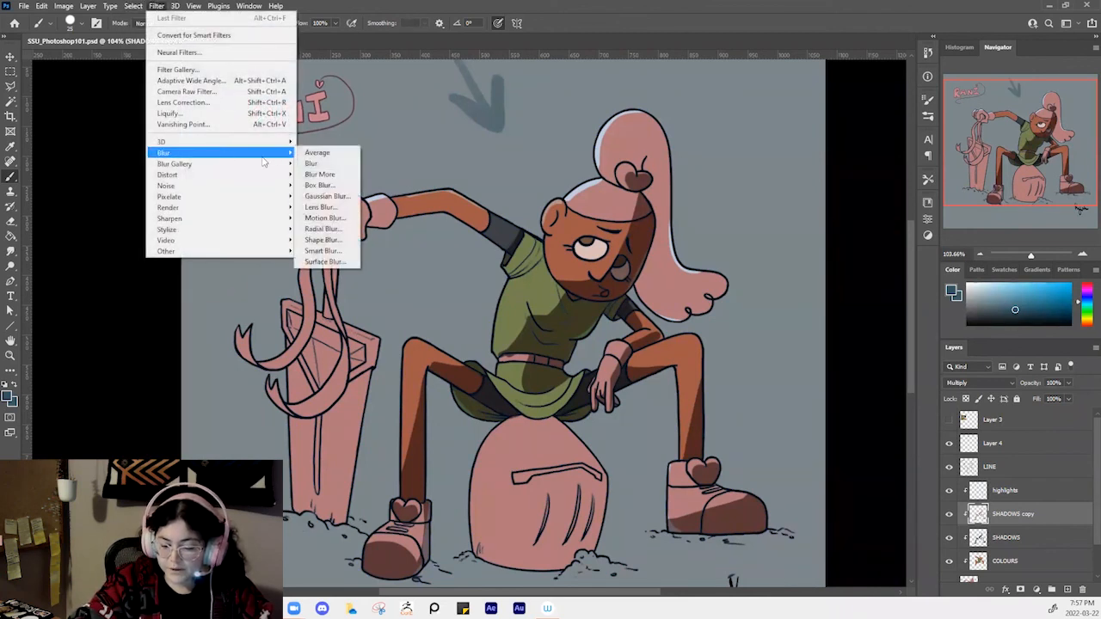
{"action": "left_click", "coordinate": [327, 196]}
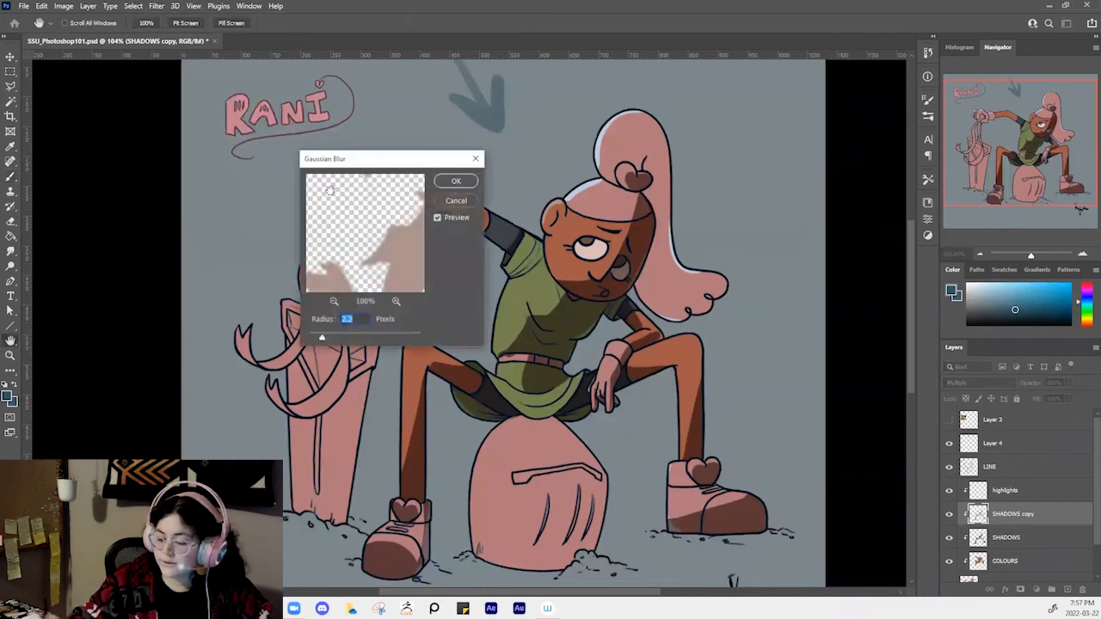
{"action": "left_click_drag", "start_coordinate": [401, 164], "coordinate": [764, 328]}
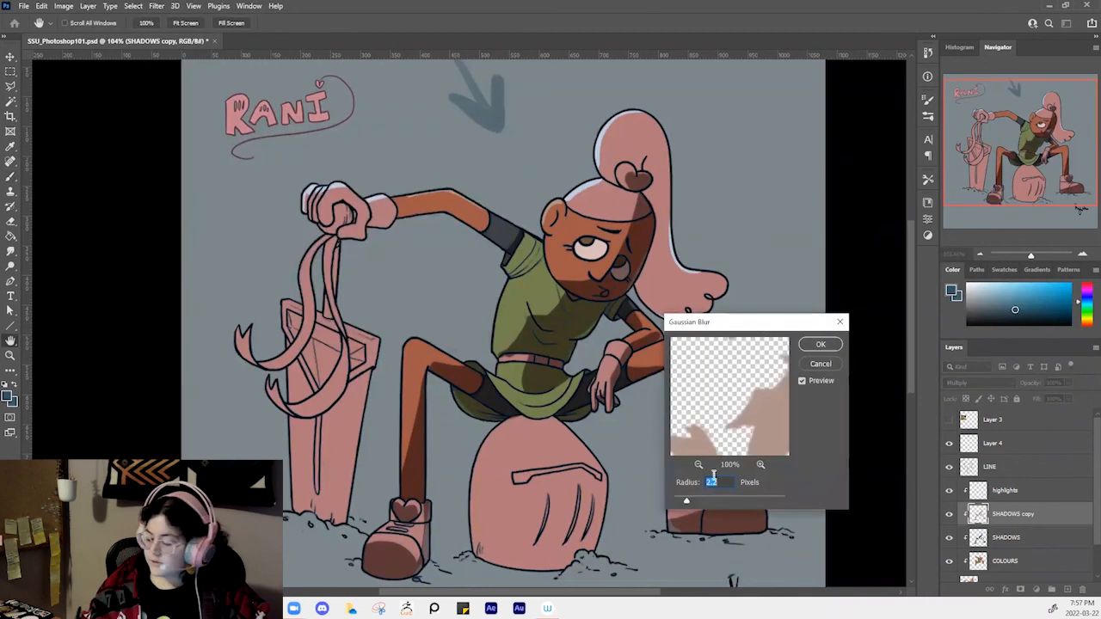
{"action": "mouse_move", "coordinate": [689, 503]}
{"action": "left_mouse_down"}
{"action": "mouse_move", "coordinate": [676, 504]}
{"action": "mouse_move", "coordinate": [688, 505]}
{"action": "left_mouse_up"}
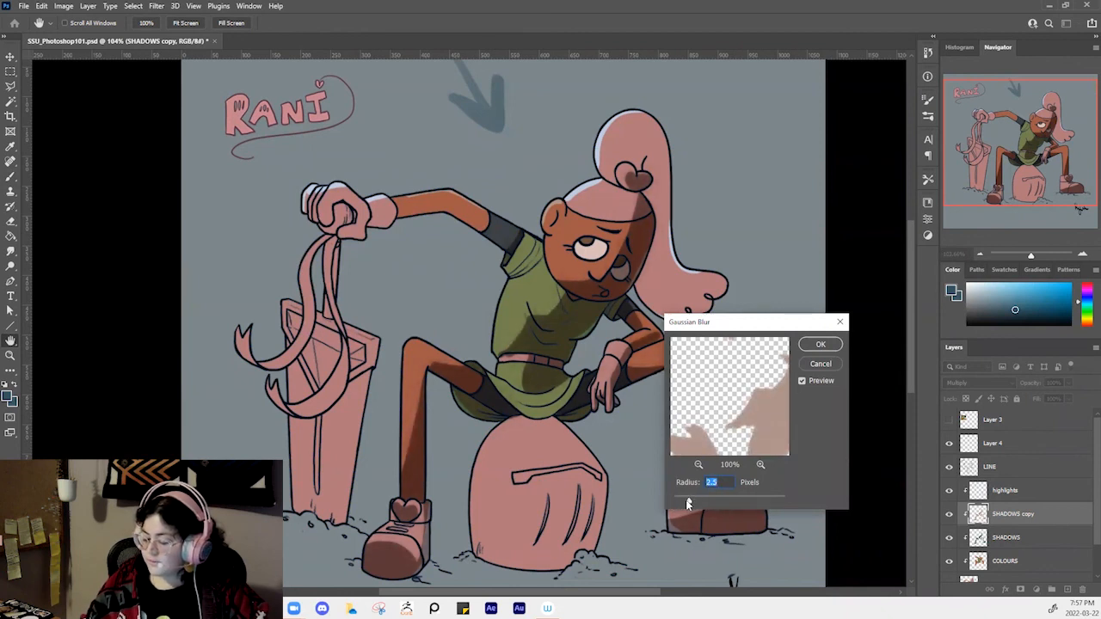
{"action": "left_click", "coordinate": [820, 344]}
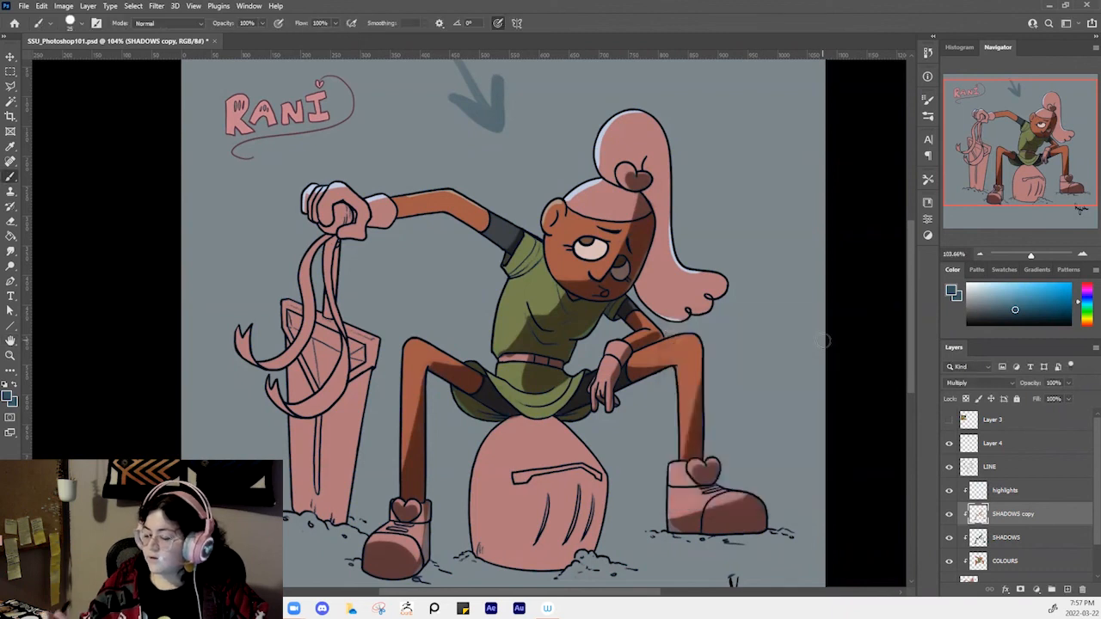
Compare the artwork with and without the blurred SHADOWS copy layer, examining the shadow edges on the face and the whole figure
{"action": "left_click", "coordinate": [950, 513]}
{"action": "left_click", "coordinate": [949, 513]}
{"action": "mouse_move", "coordinate": [600, 208]}
{"action": "left_mouse_down"}
{"action": "mouse_move", "coordinate": [653, 263]}
{"action": "mouse_move", "coordinate": [686, 181]}
{"action": "left_mouse_up"}
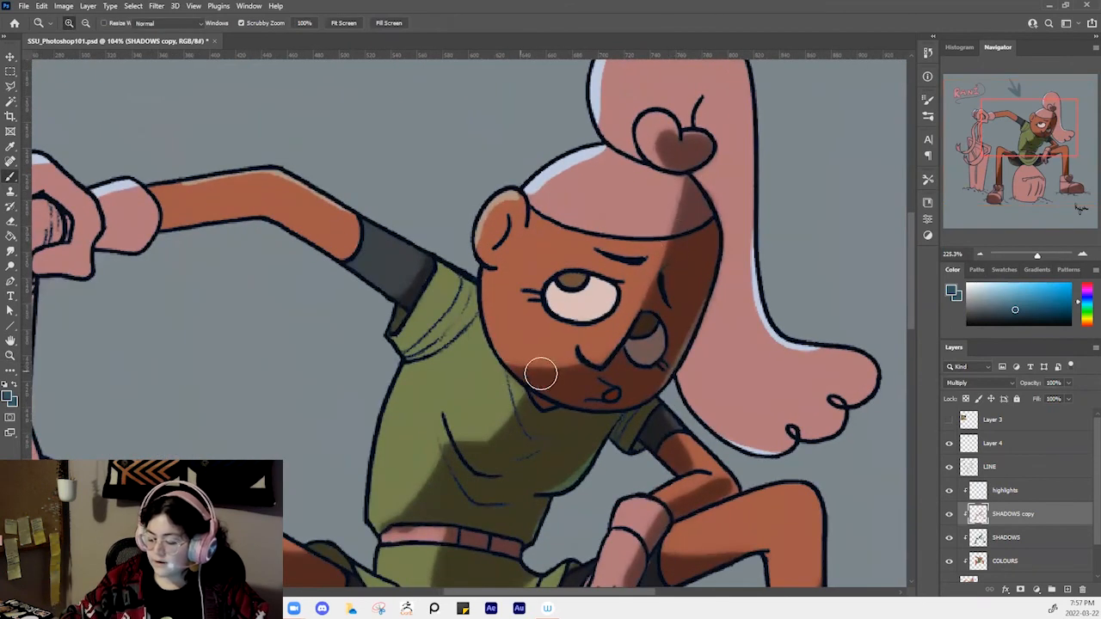
{"action": "mouse_move", "coordinate": [560, 366]}
{"action": "left_mouse_down"}
{"action": "mouse_move", "coordinate": [609, 319]}
{"action": "mouse_move", "coordinate": [602, 292]}
{"action": "mouse_move", "coordinate": [625, 303]}
{"action": "mouse_move", "coordinate": [641, 288]}
{"action": "left_mouse_up"}
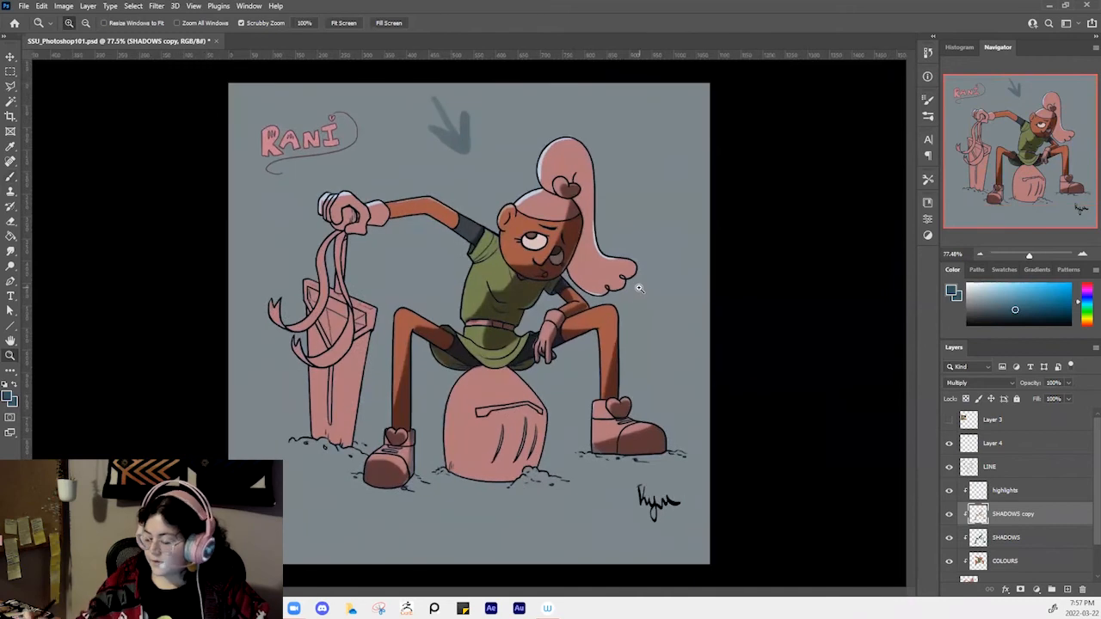
{"action": "left_click", "coordinate": [950, 513]}
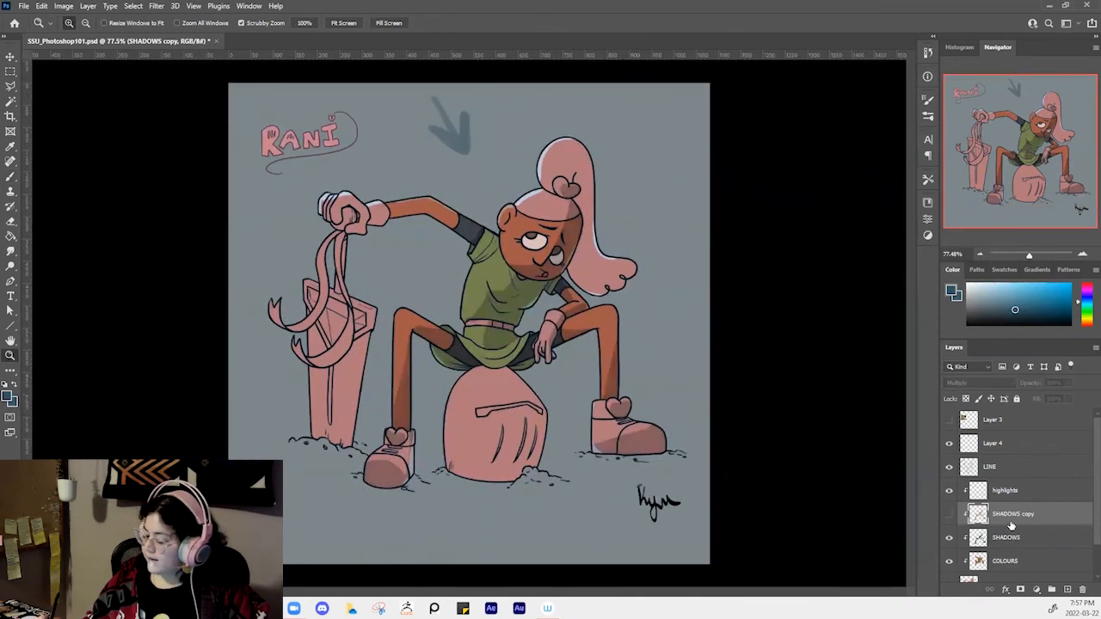
{"action": "left_click", "coordinate": [949, 514]}
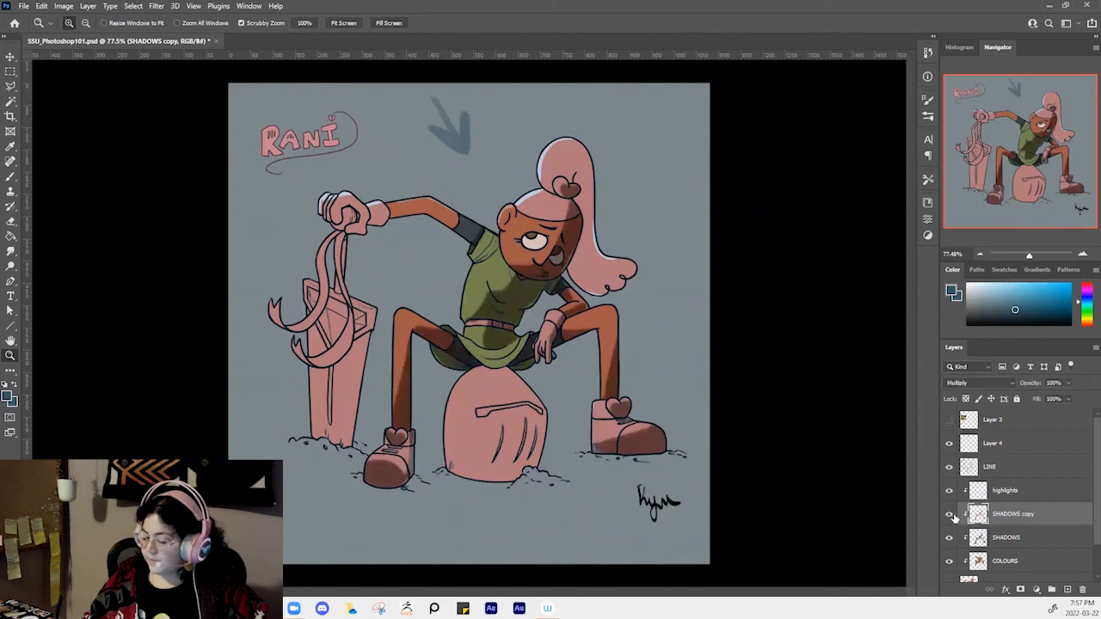
{"action": "left_click", "coordinate": [950, 514]}
{"action": "left_click", "coordinate": [949, 515]}
{"action": "left_click", "coordinate": [949, 514]}
{"action": "left_click", "coordinate": [950, 514]}
Save the illustration file with the softened shadow layer
{"action": "left_click_drag", "start_coordinate": [637, 256], "coordinate": [669, 284]}
{"action": "key", "text": "ctrl+s"}
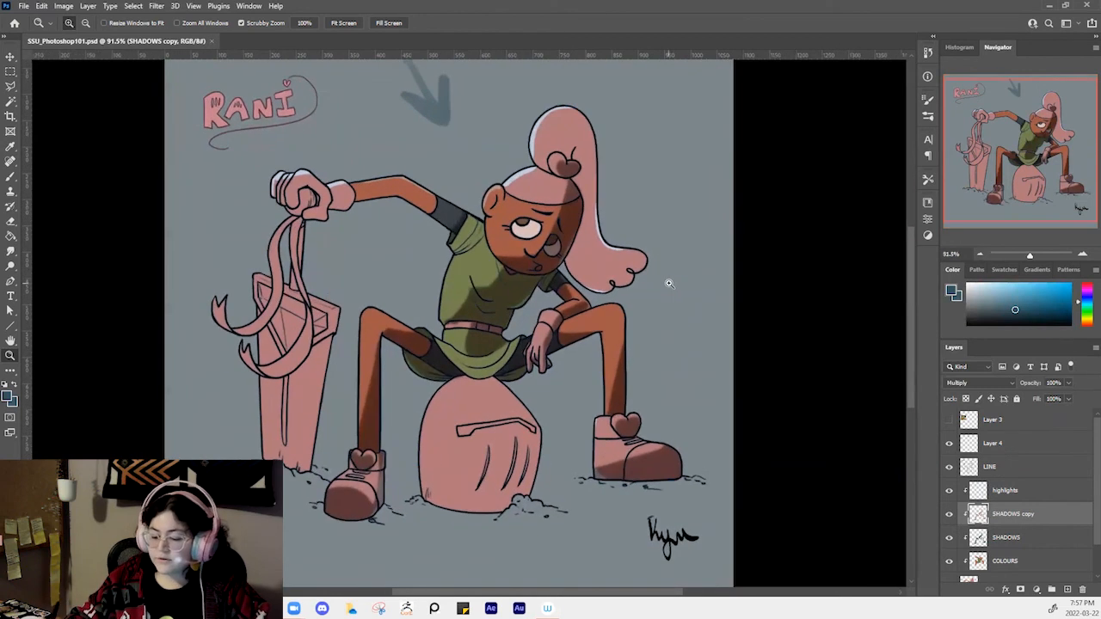